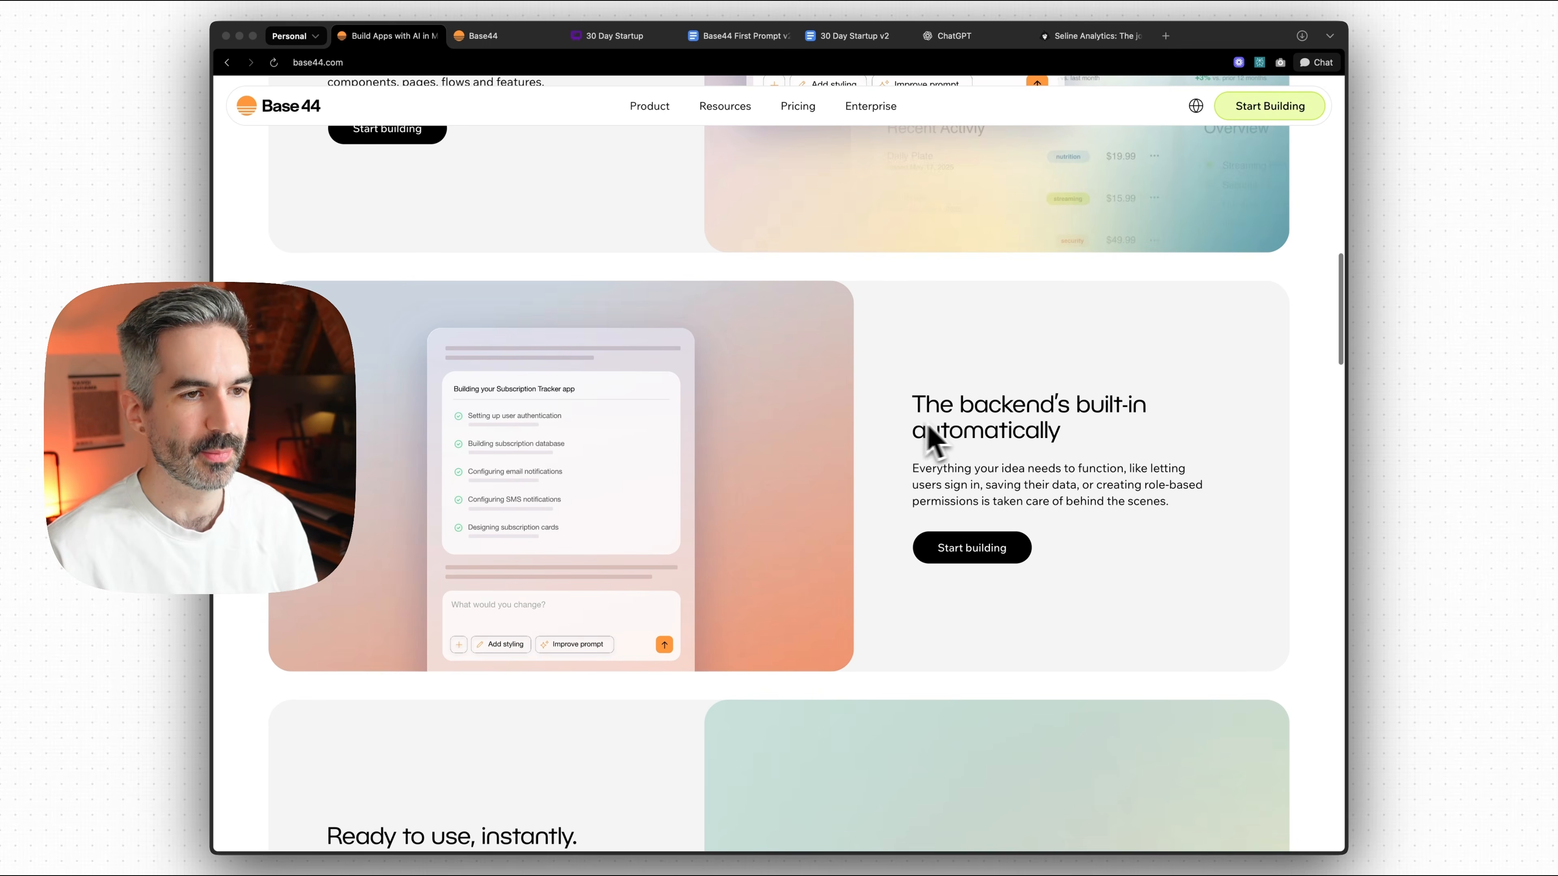
- Look through the Base44 home page's feature sections on app creation, the built-in backend and instant hosting
{"action": "scroll", "coordinate": [979, 431], "scroll_direction": "down", "scroll_amount": 1}
{"action": "scroll", "coordinate": [980, 433], "scroll_direction": "down", "scroll_amount": 5}
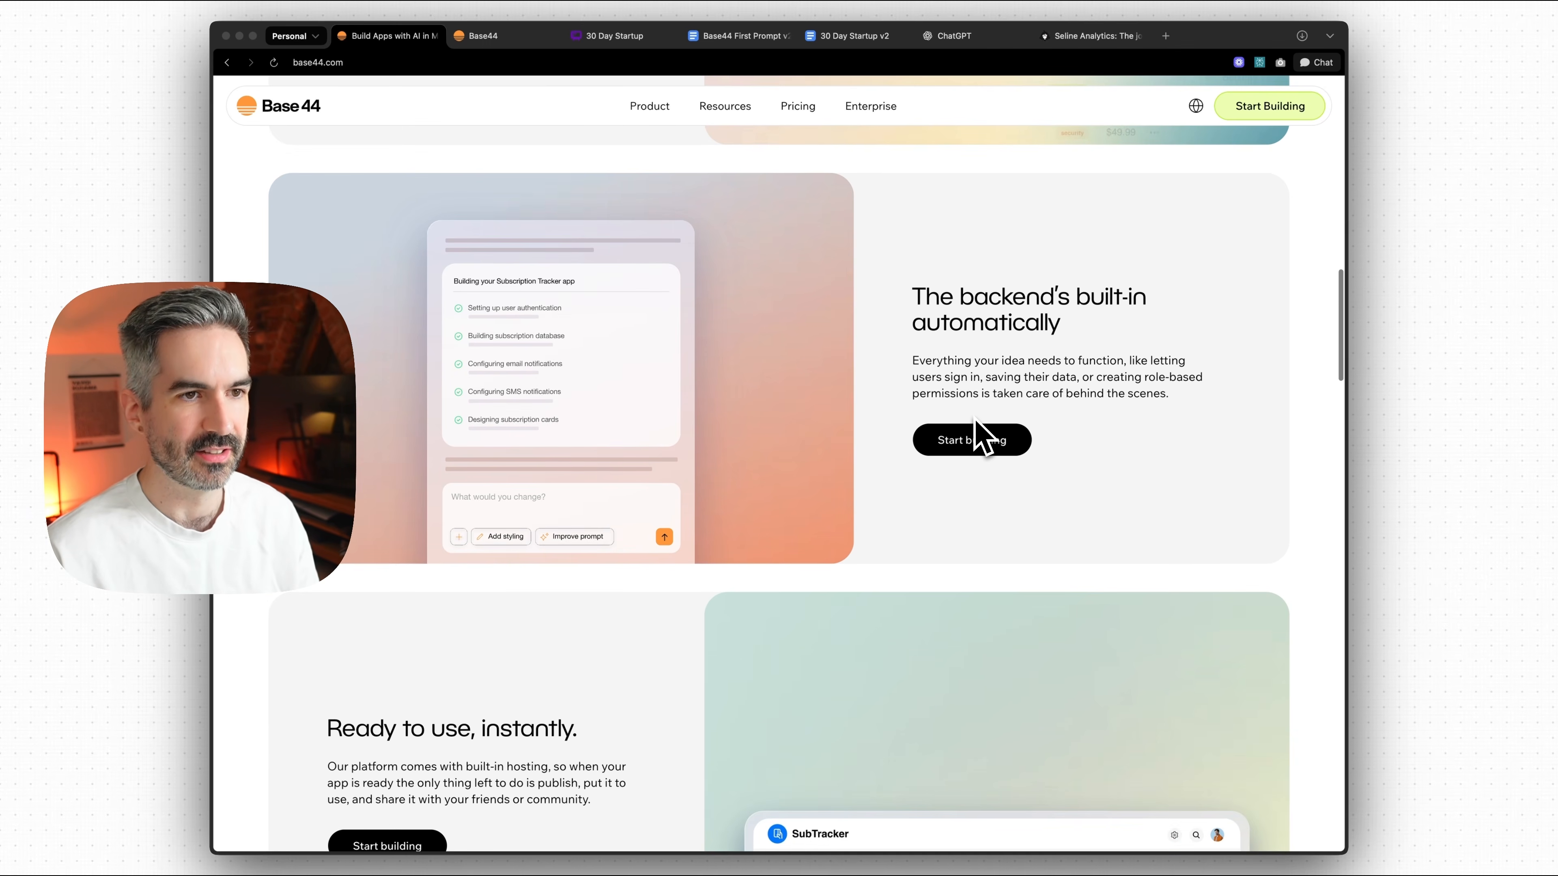
{"action": "scroll", "coordinate": [984, 436], "scroll_direction": "down", "scroll_amount": 3}
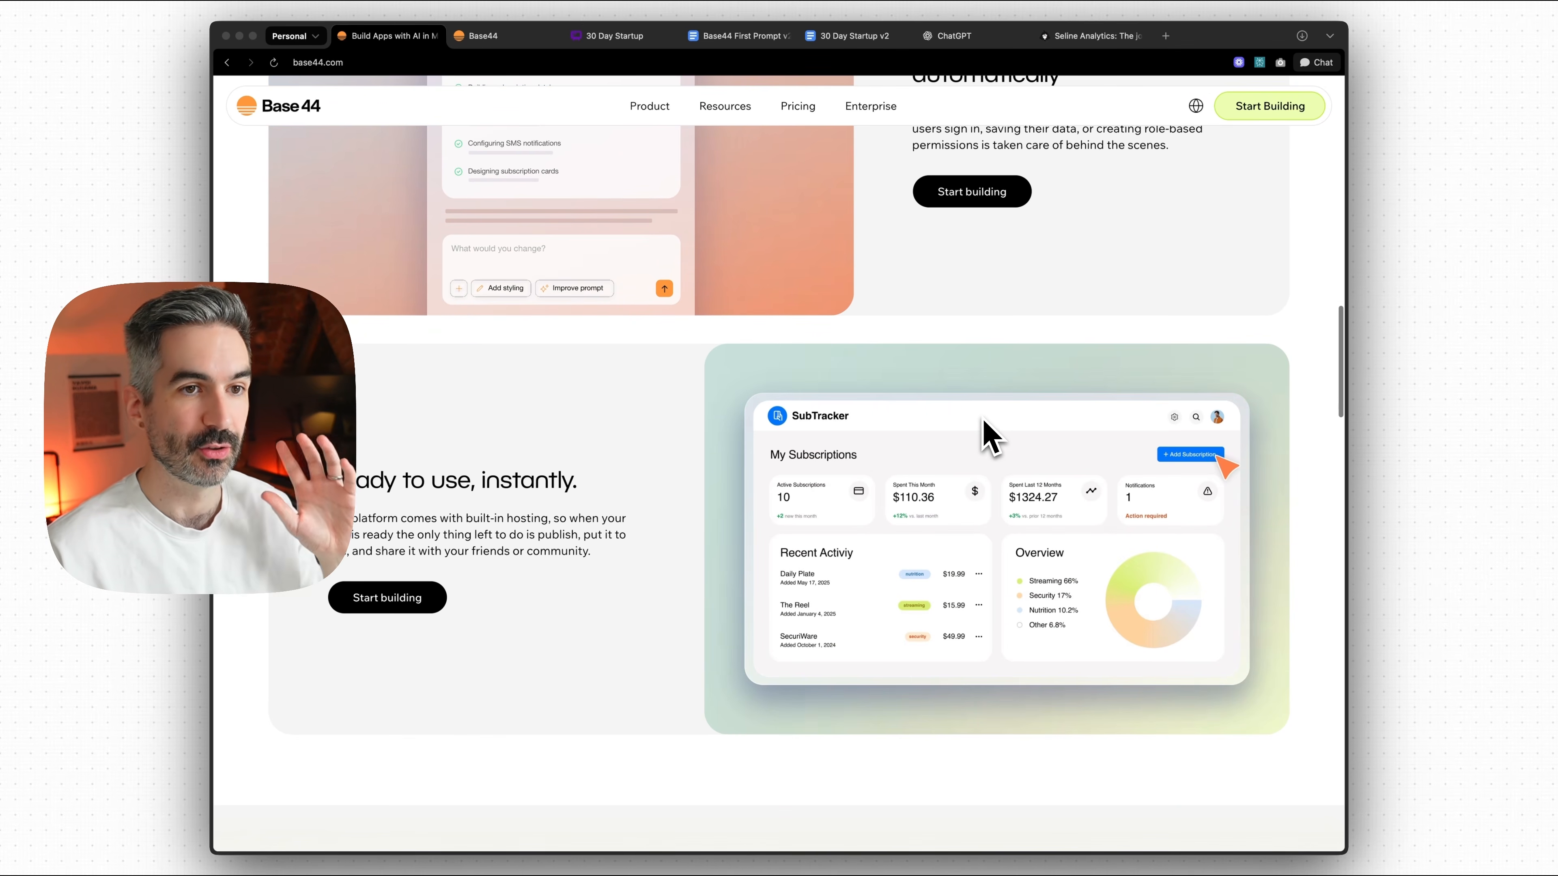
{"action": "scroll", "coordinate": [1003, 441], "scroll_direction": "down", "scroll_amount": 5}
{"action": "scroll", "coordinate": [1003, 440], "scroll_direction": "up", "scroll_amount": 15}
{"action": "scroll", "coordinate": [1005, 437], "scroll_direction": "up", "scroll_amount": 20}
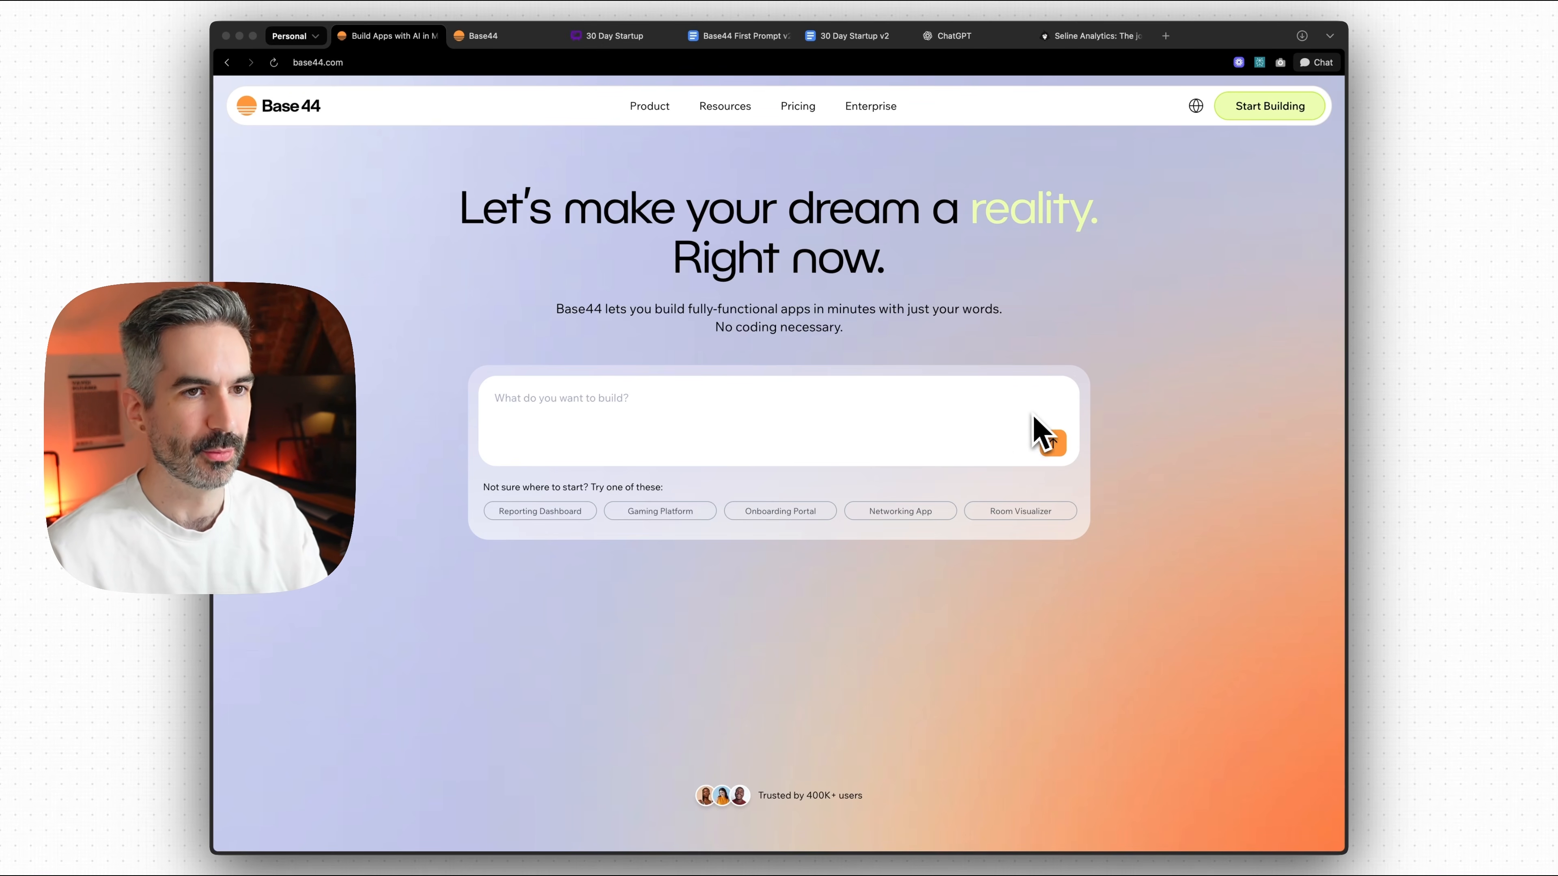
{"action": "scroll", "coordinate": [1006, 436], "scroll_direction": "down", "scroll_amount": 2}
{"action": "scroll", "coordinate": [1016, 428], "scroll_direction": "down", "scroll_amount": 10}
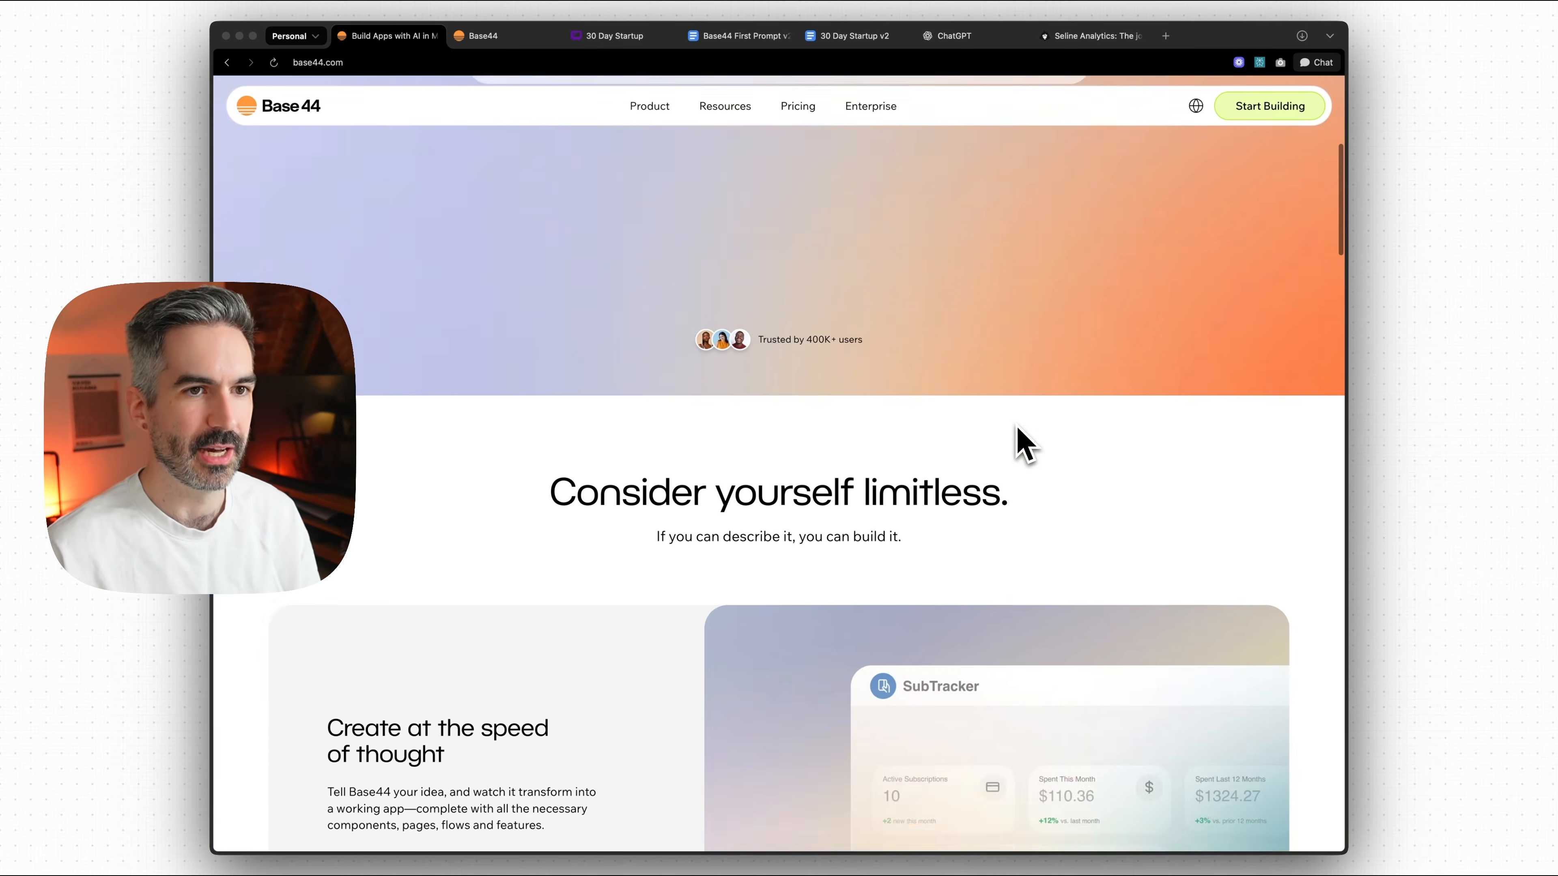
{"action": "scroll", "coordinate": [1059, 439], "scroll_direction": "down", "scroll_amount": 5}
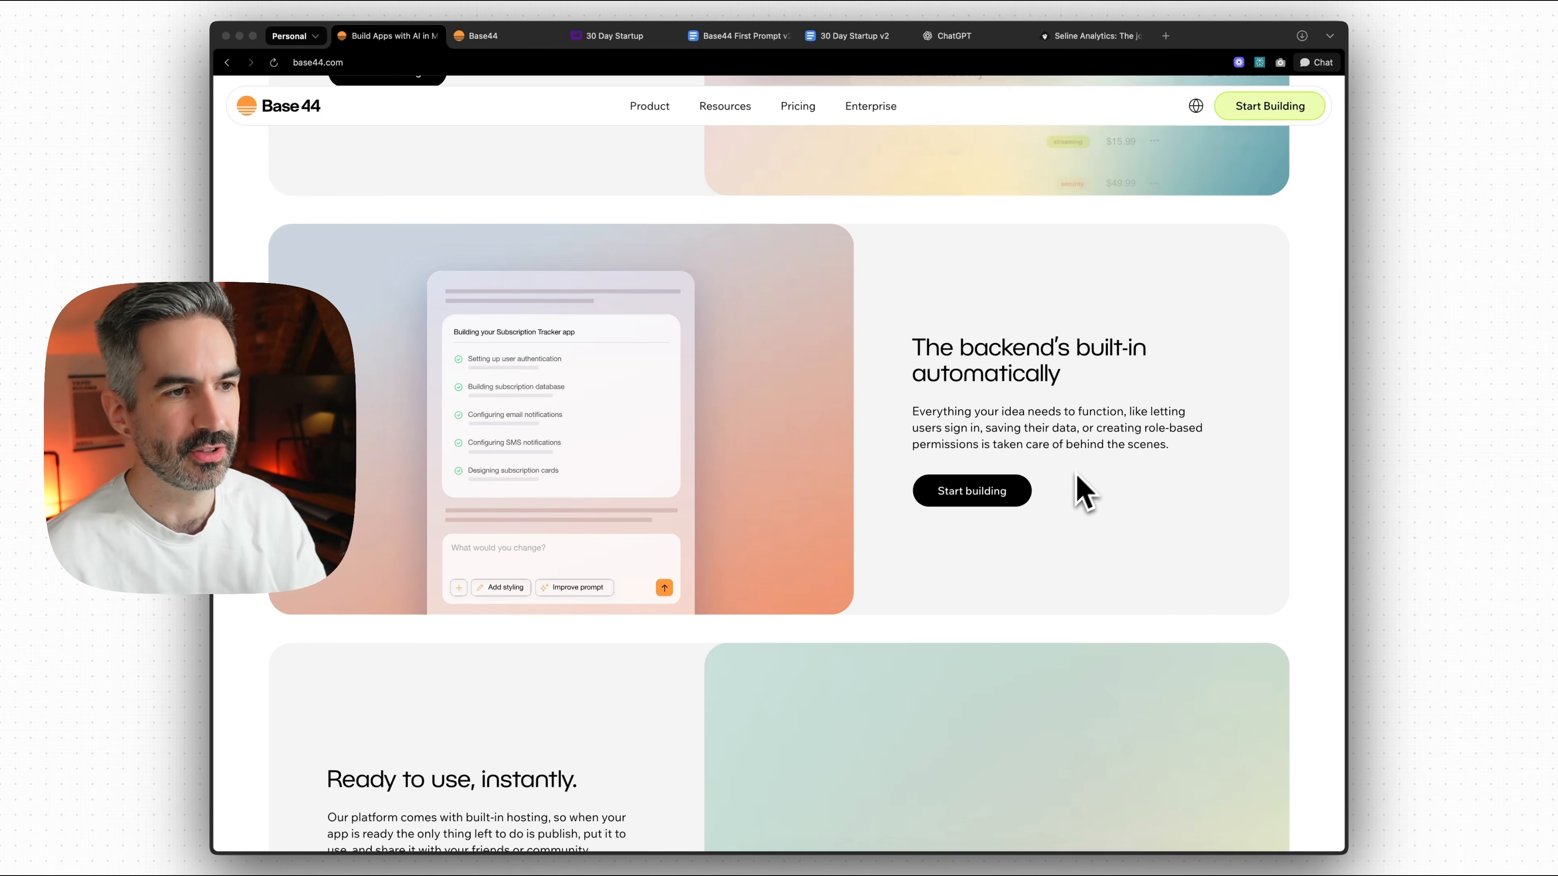
{"action": "scroll", "coordinate": [1085, 494], "scroll_direction": "down", "scroll_amount": 6}
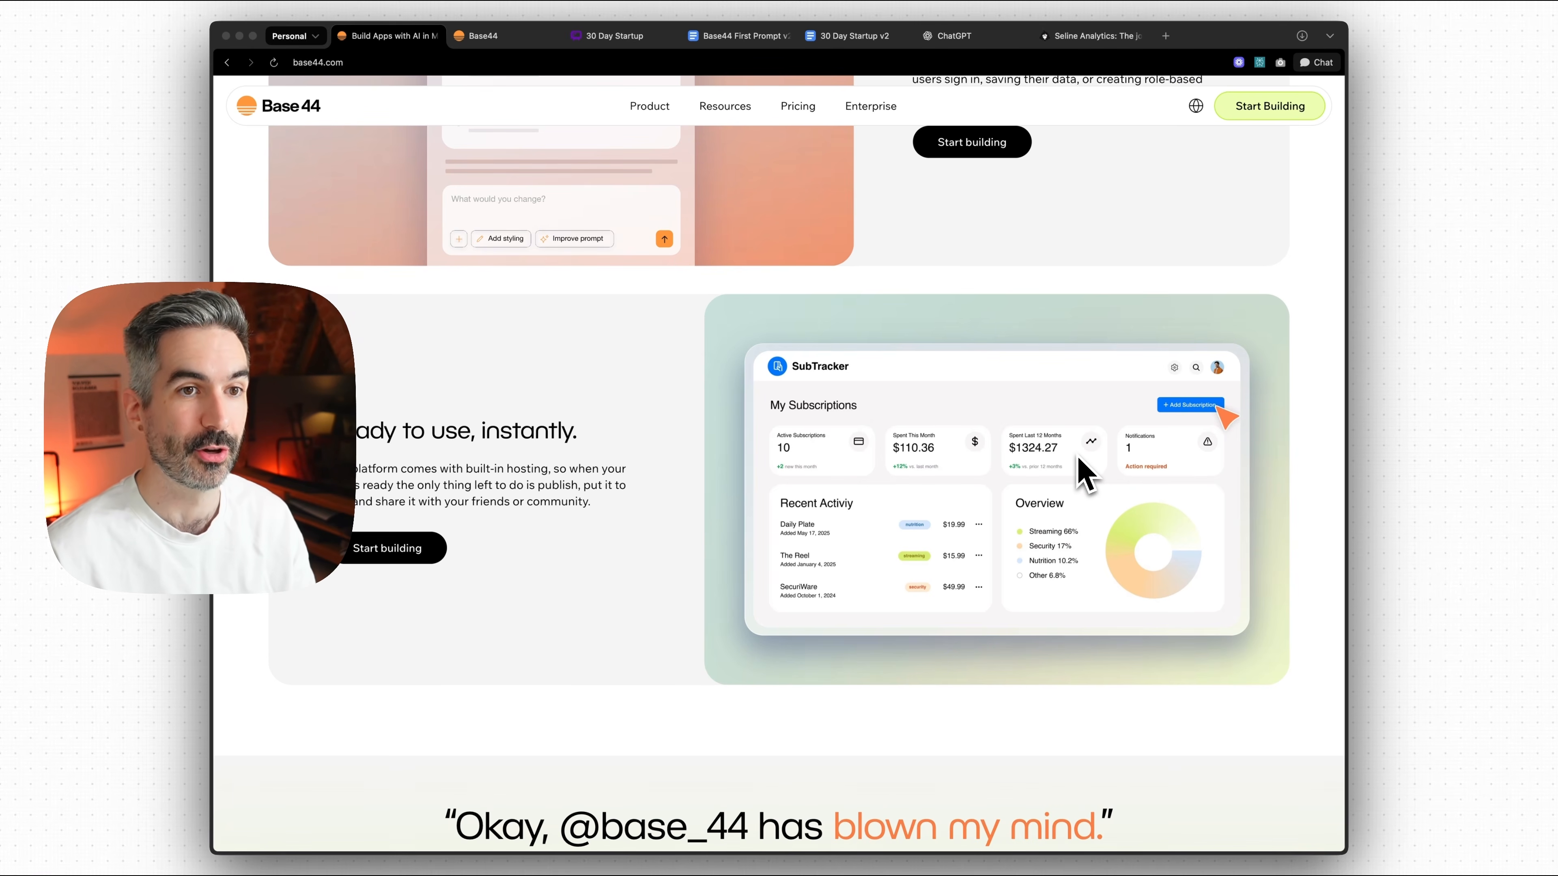
{"action": "scroll", "coordinate": [1042, 454], "scroll_direction": "down", "scroll_amount": 2}
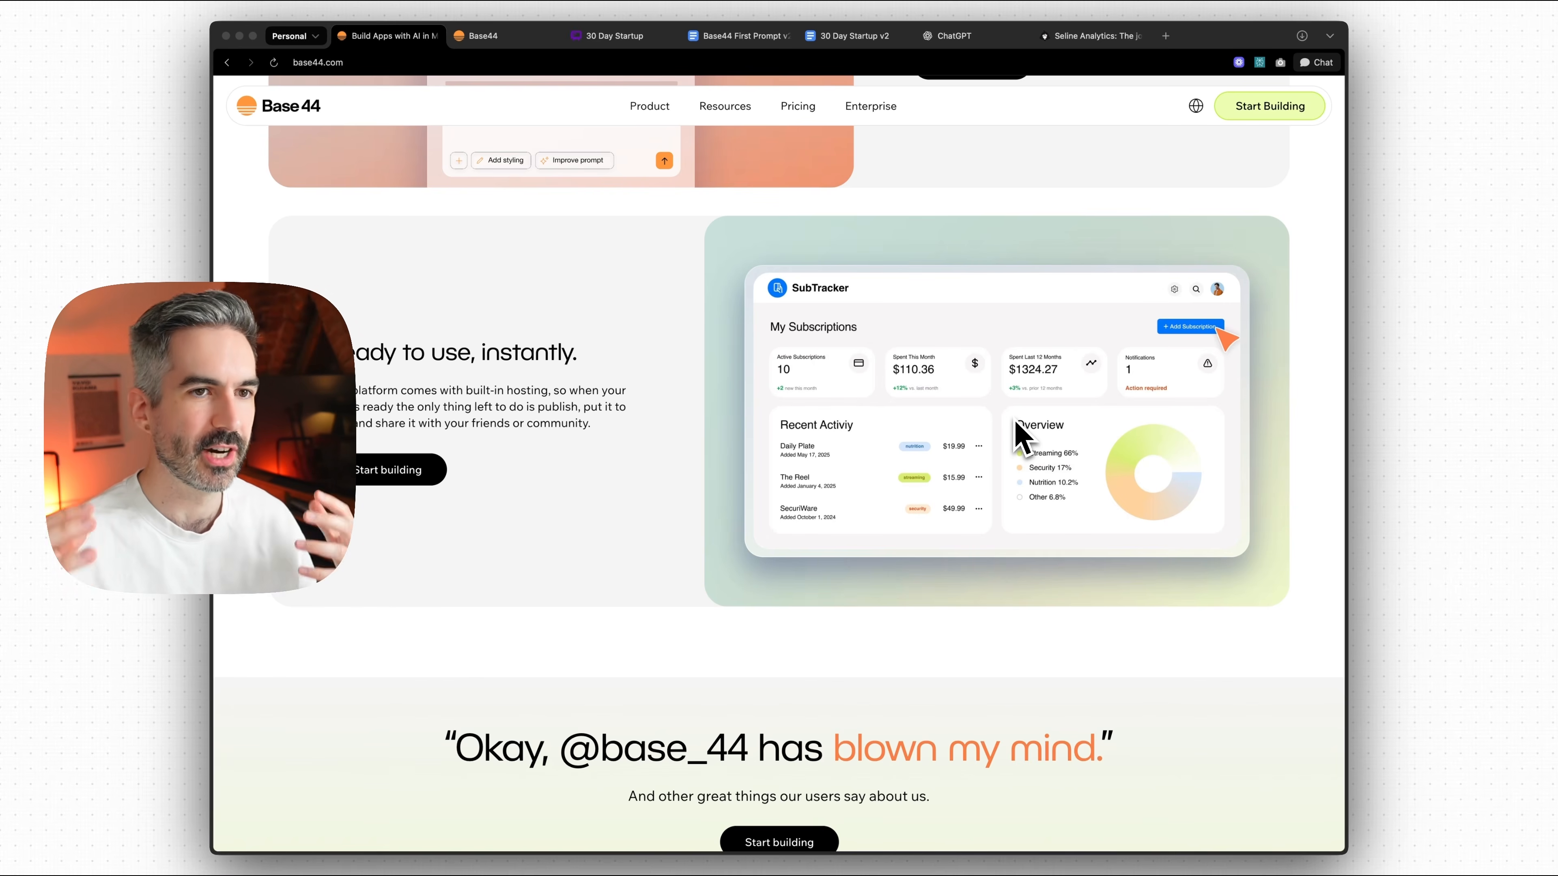
- Look through the Base44 home page's testimonials, pricing plans and FAQs, and return to the app prompt box
{"action": "scroll", "coordinate": [980, 443], "scroll_direction": "down", "scroll_amount": 5}
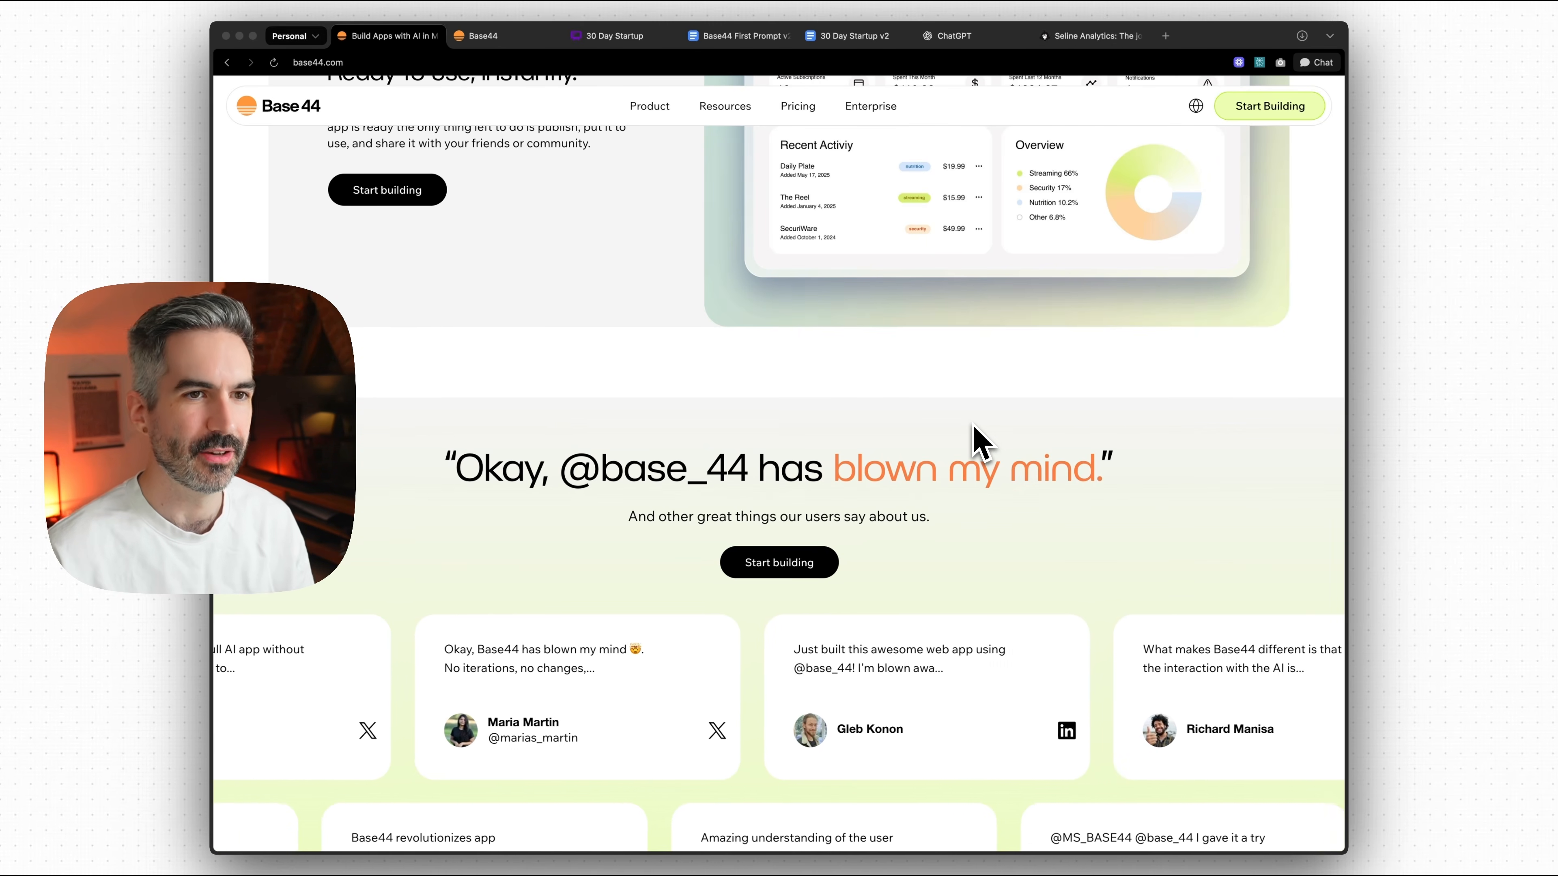
{"action": "scroll", "coordinate": [1014, 407], "scroll_direction": "down", "scroll_amount": 8}
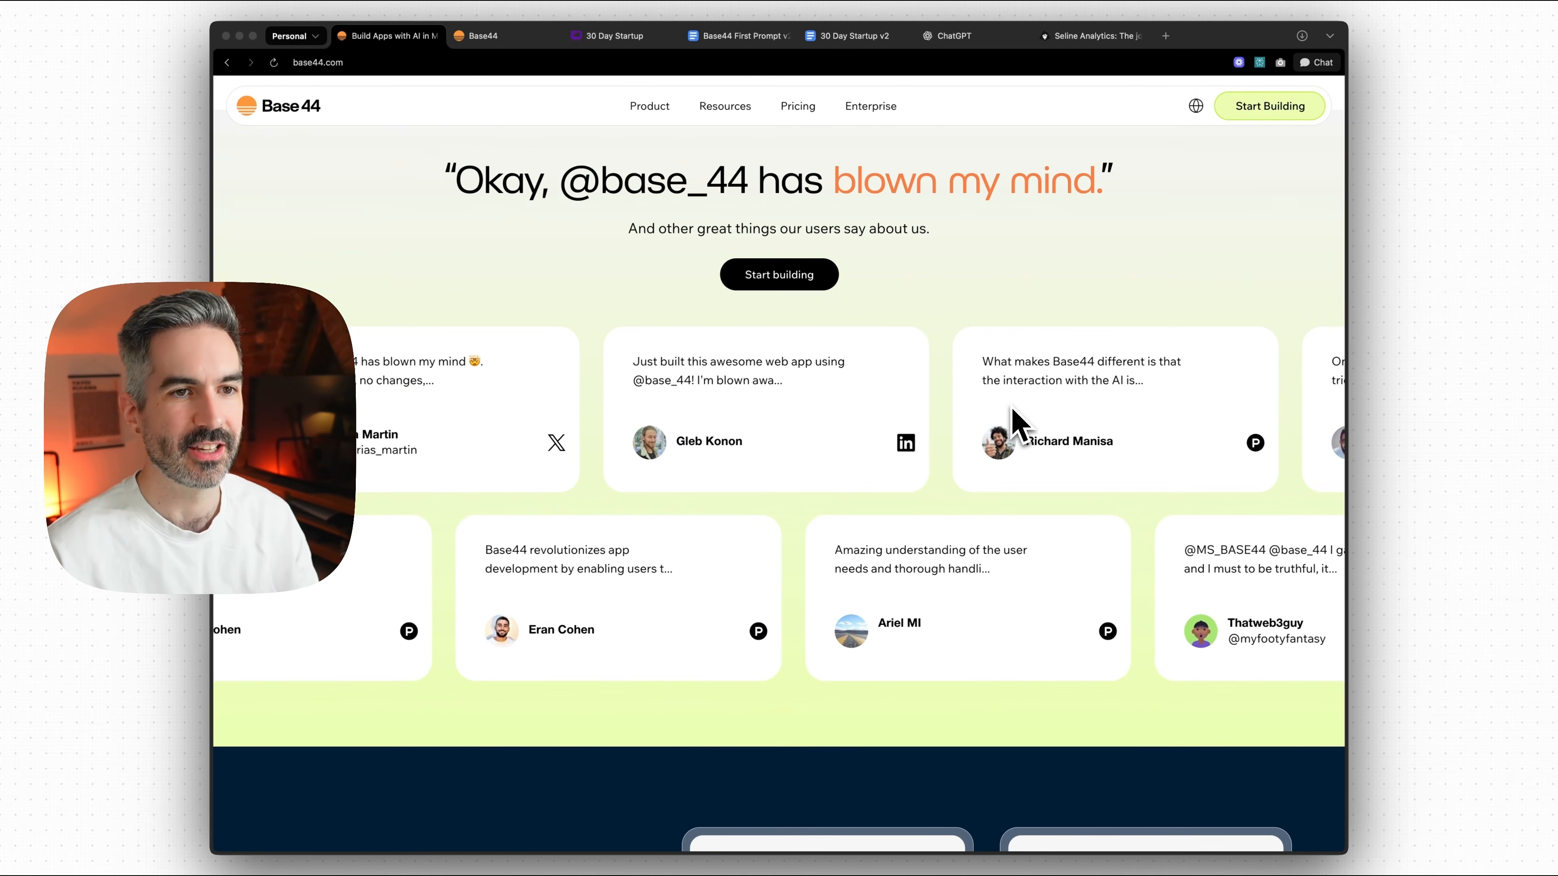
{"action": "scroll", "coordinate": [1015, 417], "scroll_direction": "down", "scroll_amount": 7}
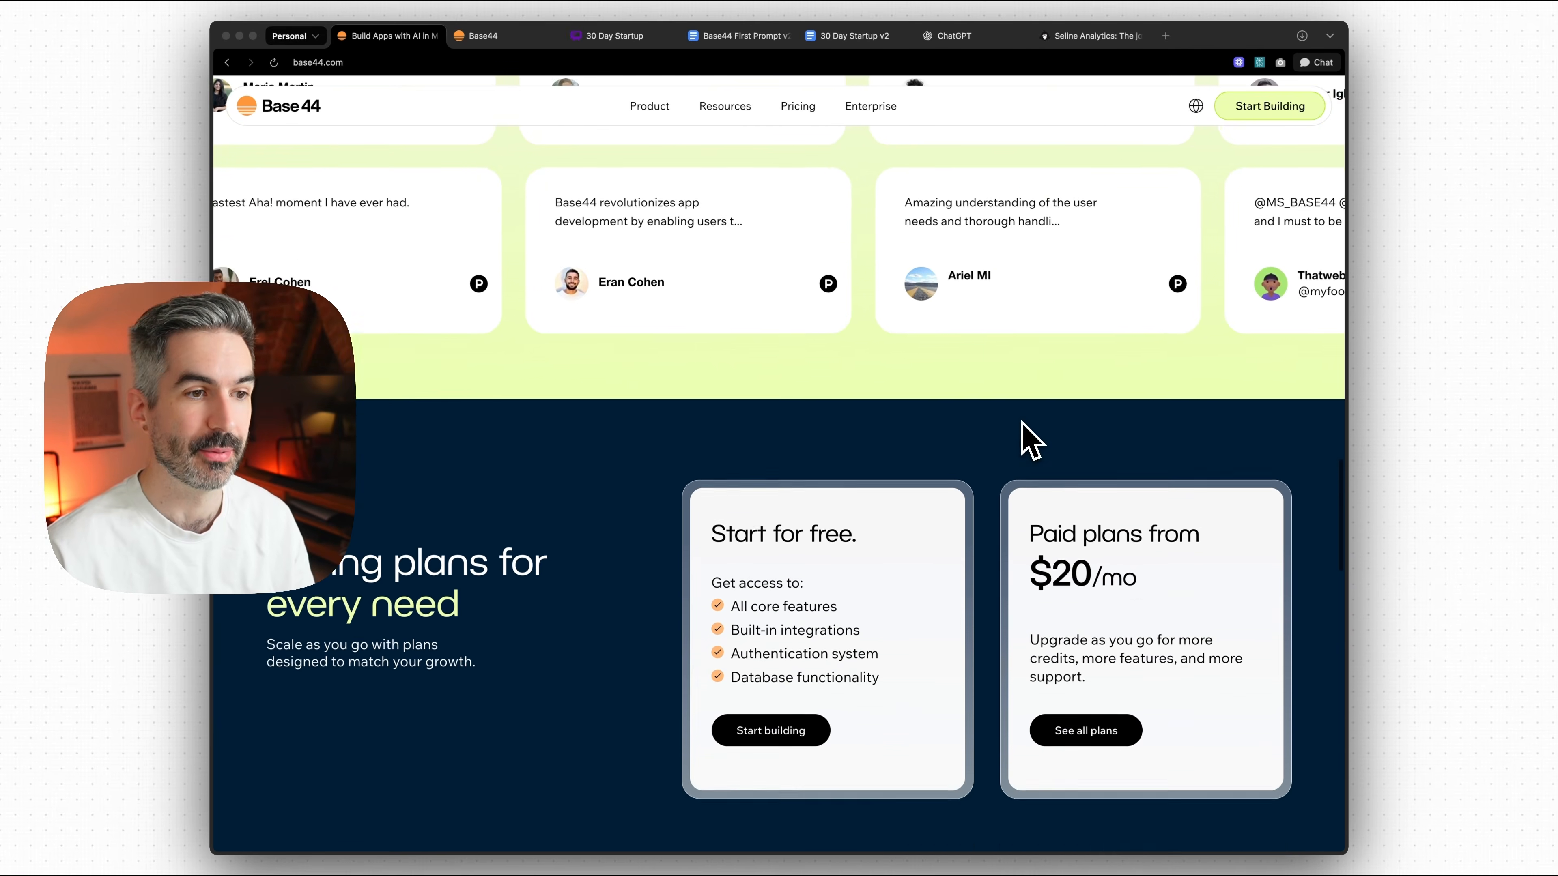
{"action": "scroll", "coordinate": [1030, 441], "scroll_direction": "down", "scroll_amount": 12}
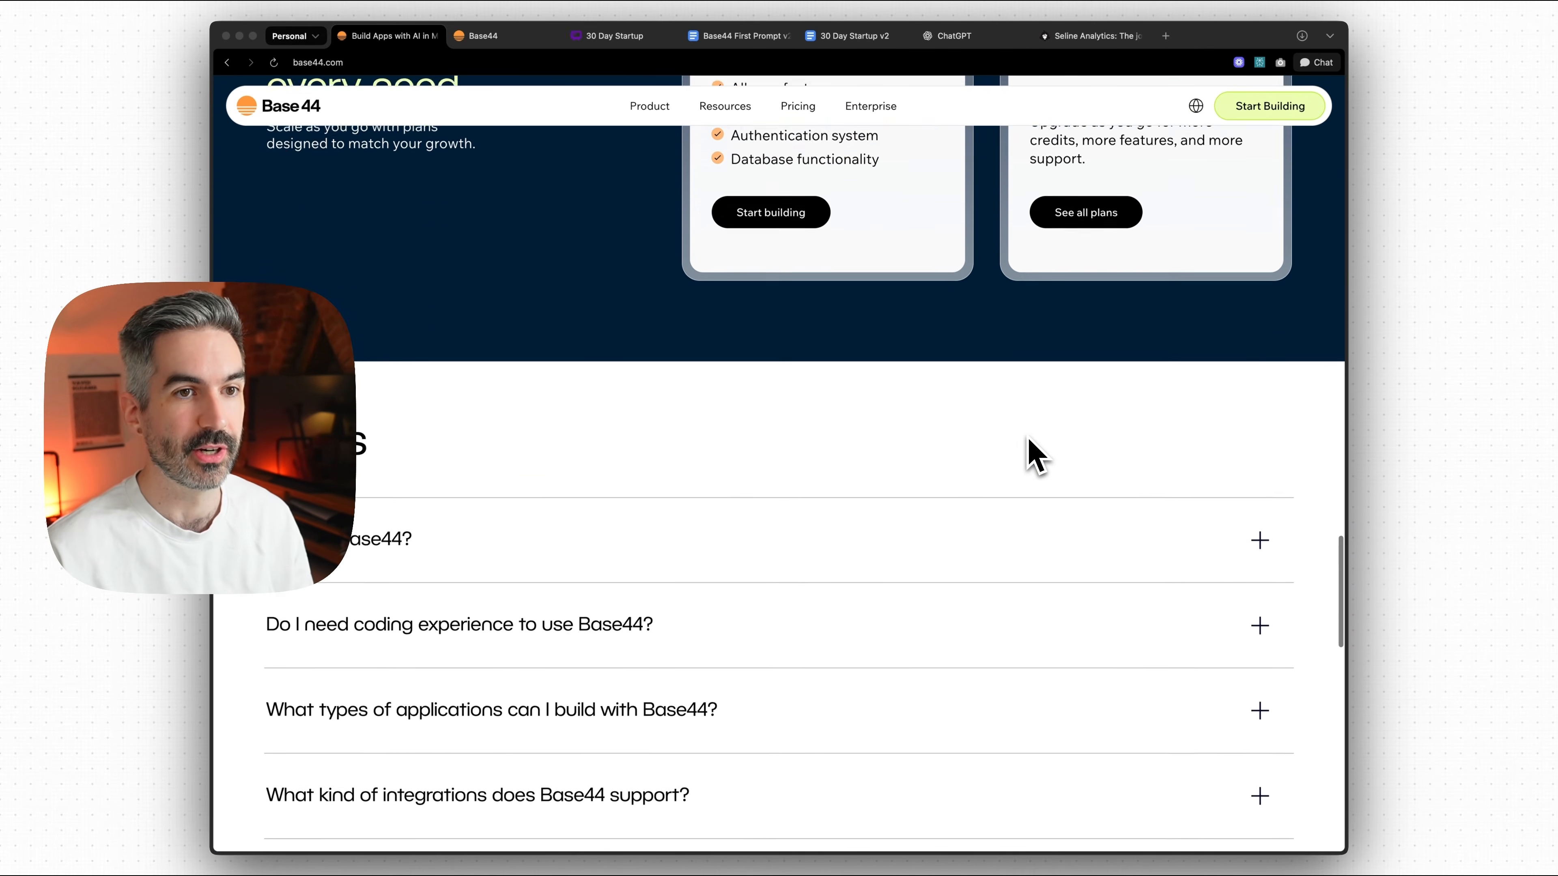
{"action": "scroll", "coordinate": [1037, 454], "scroll_direction": "down", "scroll_amount": 10}
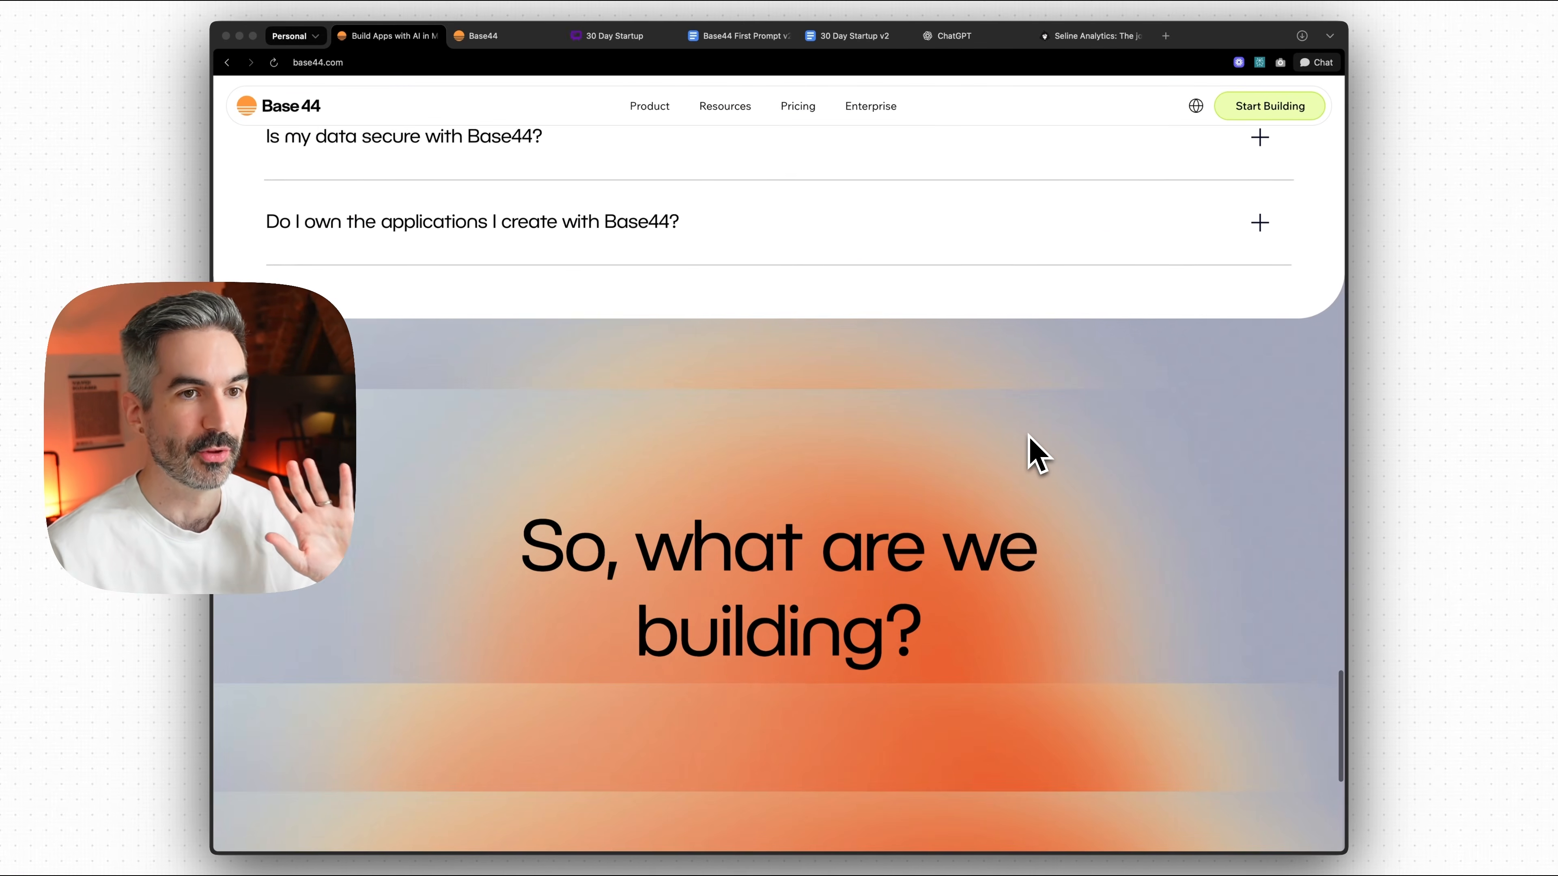
{"action": "scroll", "coordinate": [1034, 452], "scroll_direction": "up", "scroll_amount": 15}
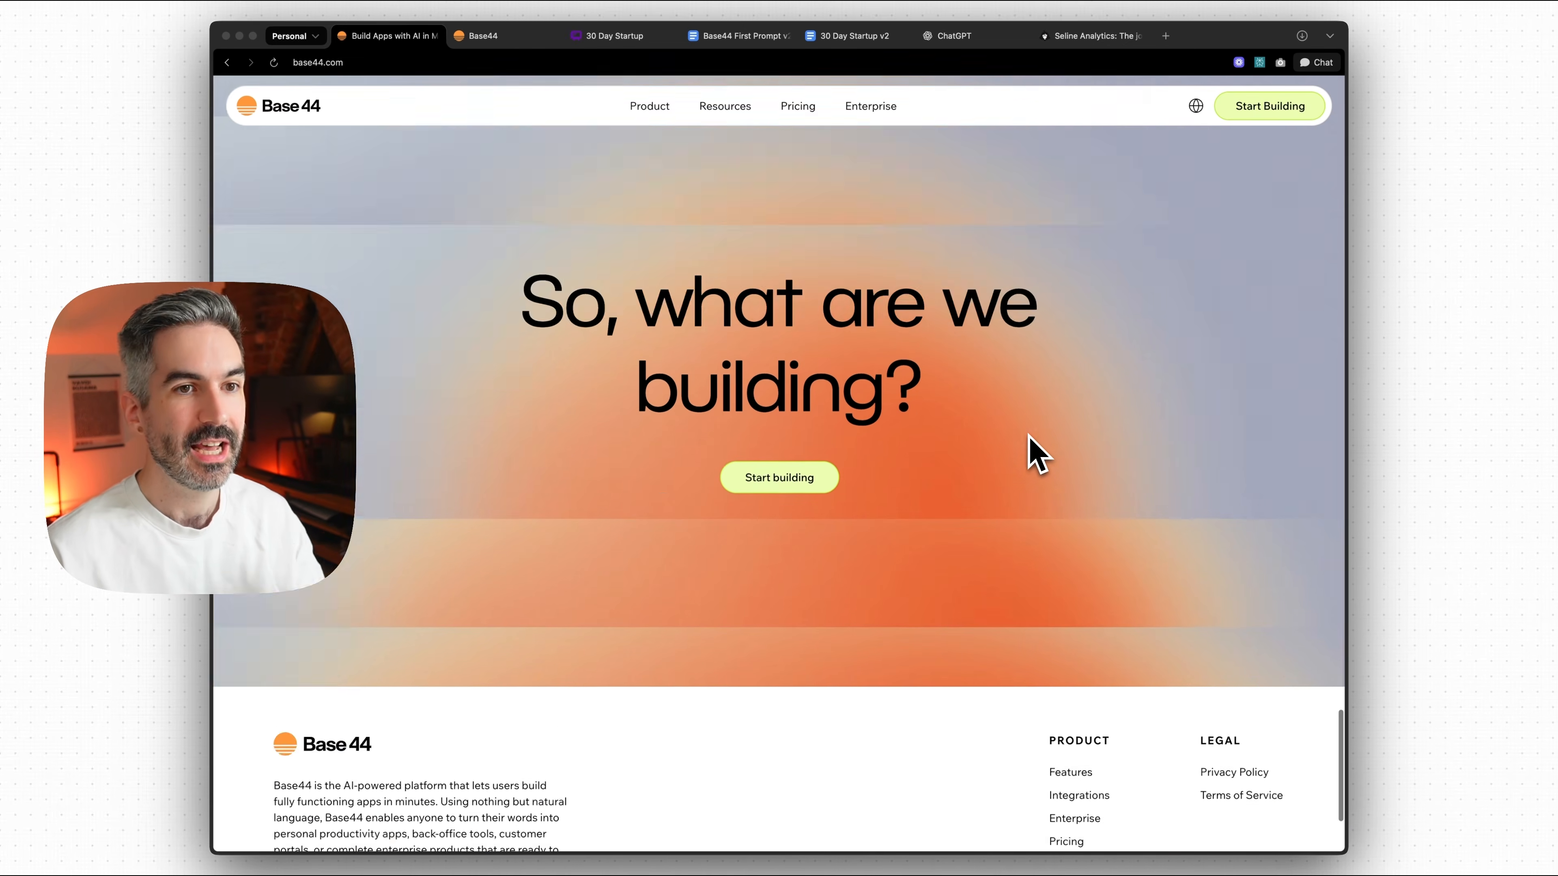
{"action": "scroll", "coordinate": [1037, 453], "scroll_direction": "up", "scroll_amount": 20}
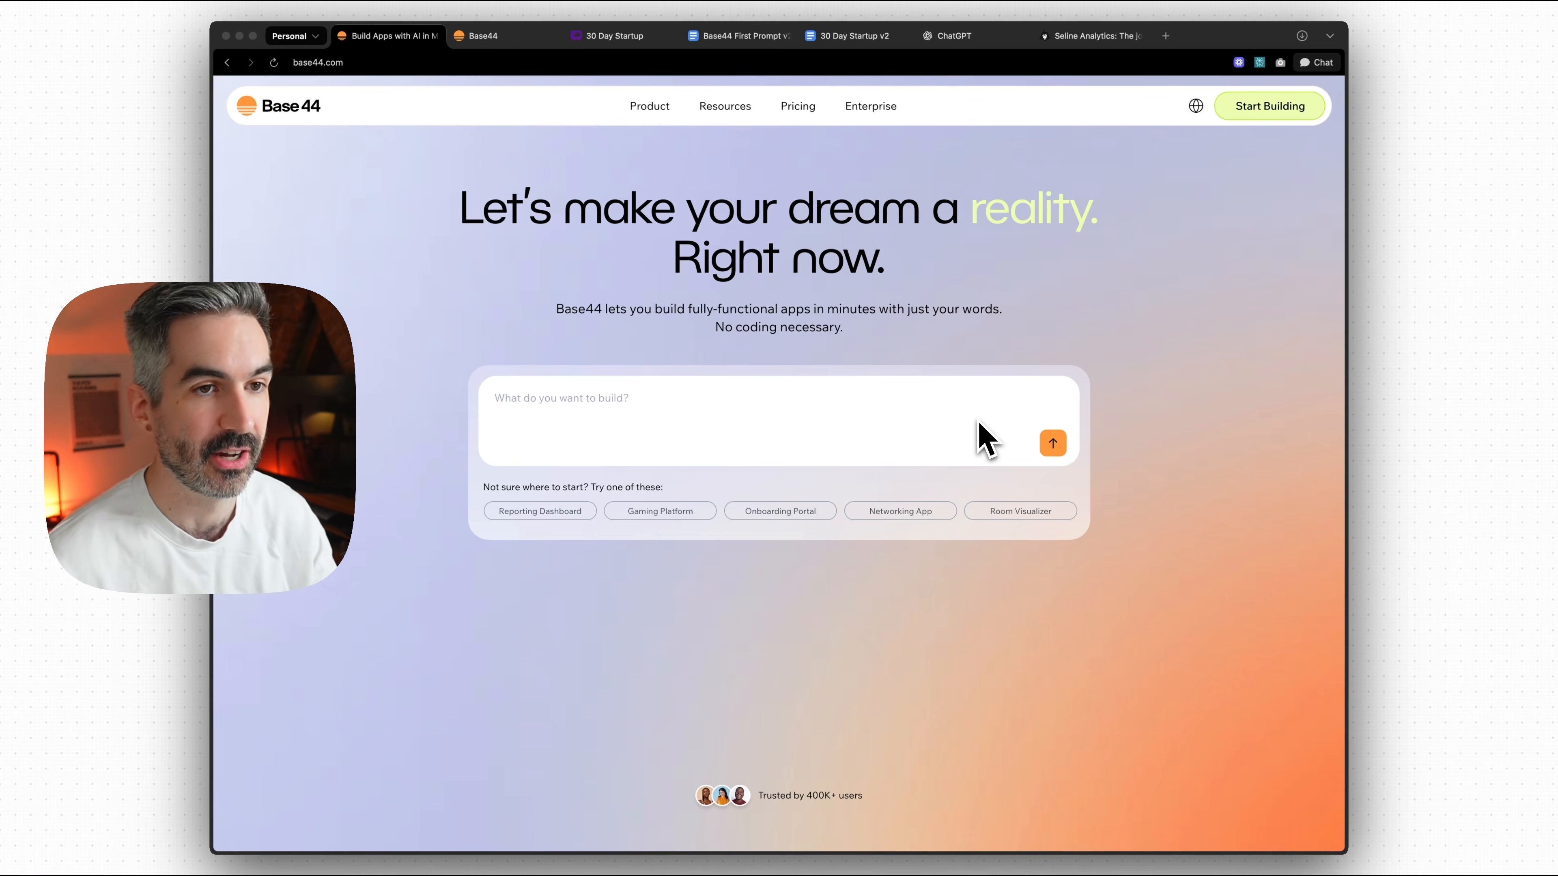
{"action": "scroll", "coordinate": [981, 430], "scroll_direction": "down", "scroll_amount": 5}
{"action": "scroll", "coordinate": [1036, 424], "scroll_direction": "up", "scroll_amount": 5}
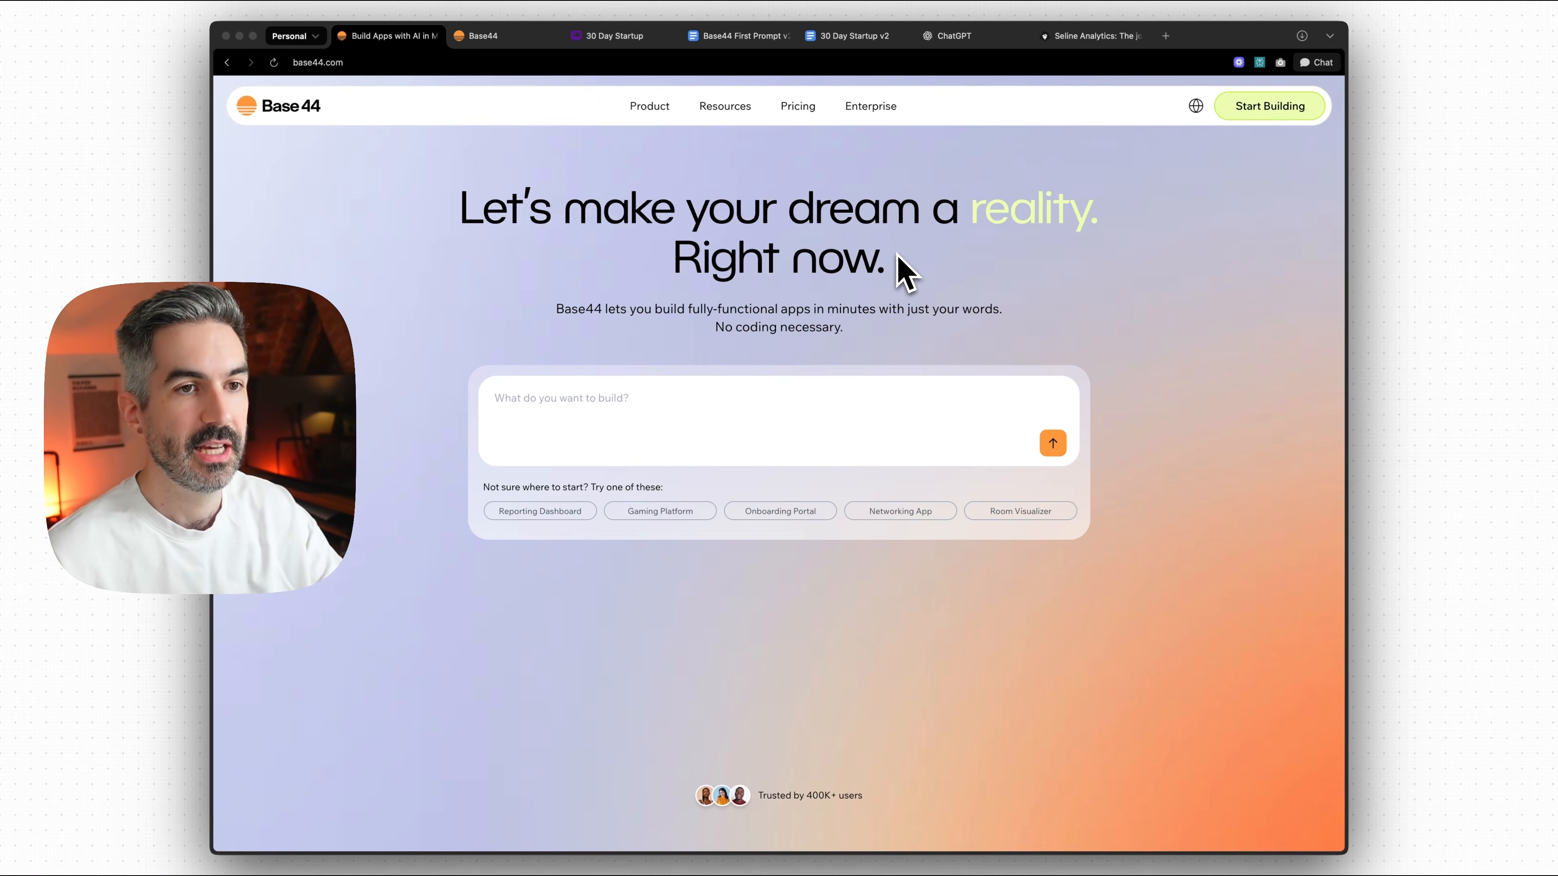
- Switch to the 30 Day Startup board in Whimsical, hide the sidebar and enlarge the flowchart to 94% zoom
{"action": "left_click", "coordinate": [620, 44]}
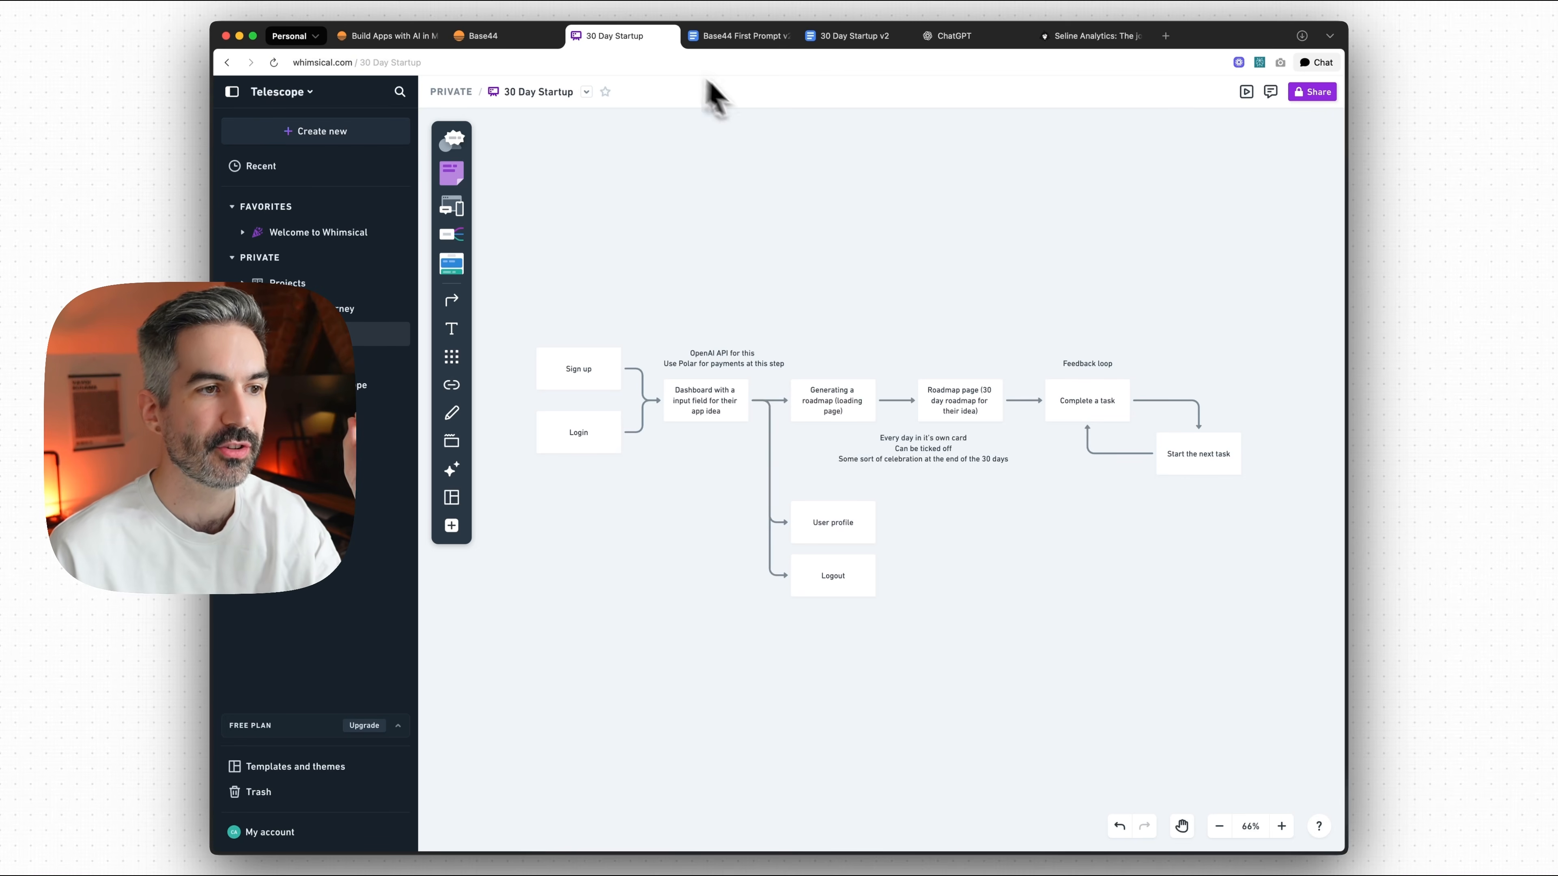
{"action": "left_click", "coordinate": [232, 91]}
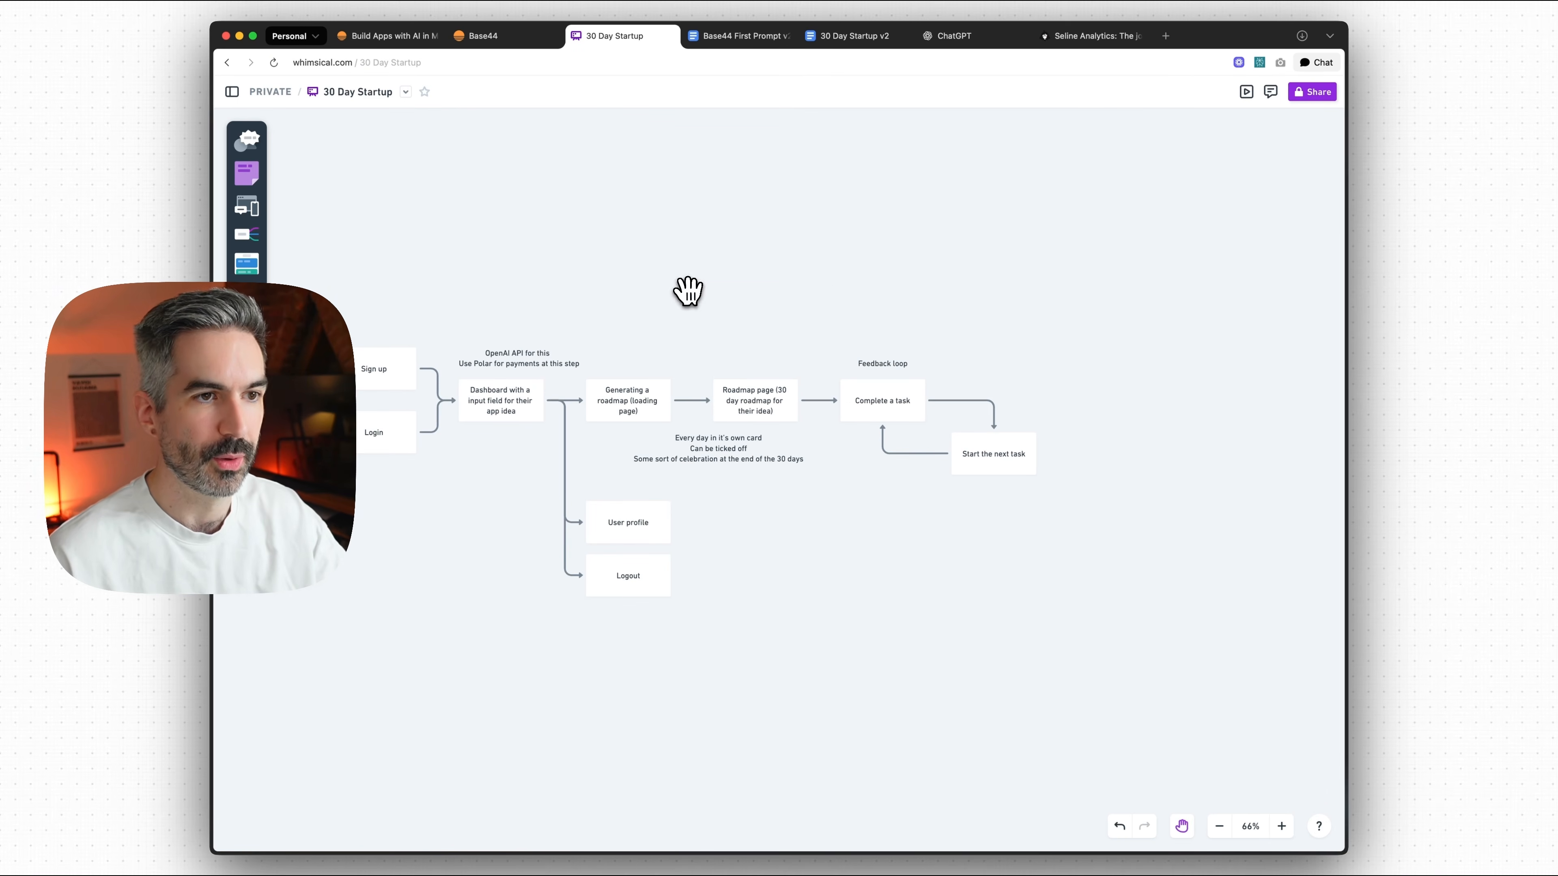
{"action": "left_click_drag", "start_coordinate": [689, 288], "coordinate": [835, 299]}
{"action": "scroll", "coordinate": [849, 338], "scroll_direction": "up", "scroll_amount": 5}
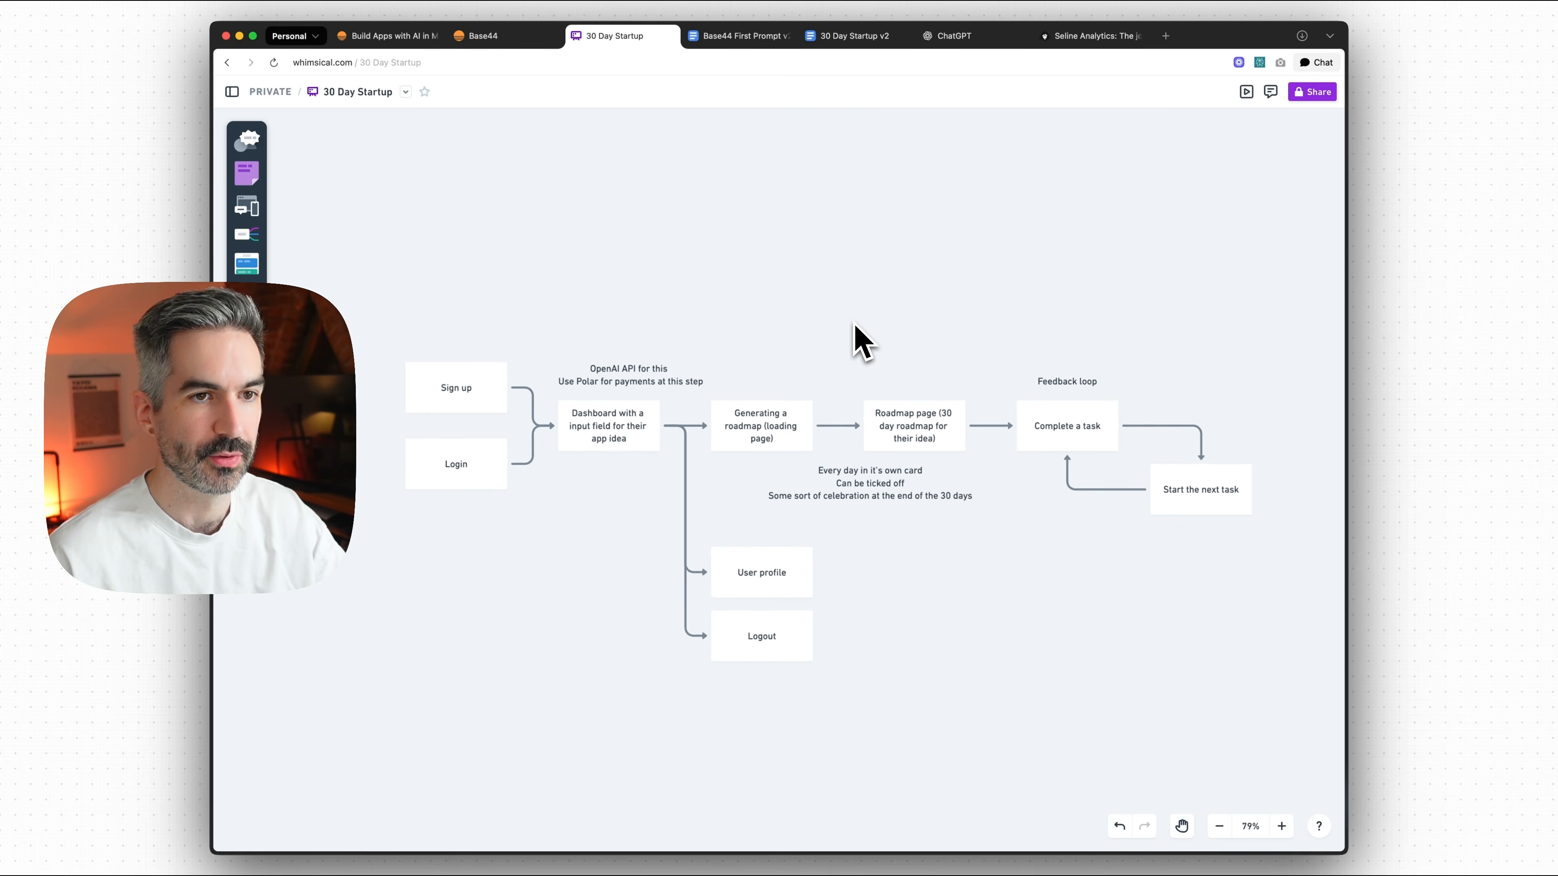
{"action": "left_click_drag", "start_coordinate": [892, 341], "coordinate": [879, 311]}
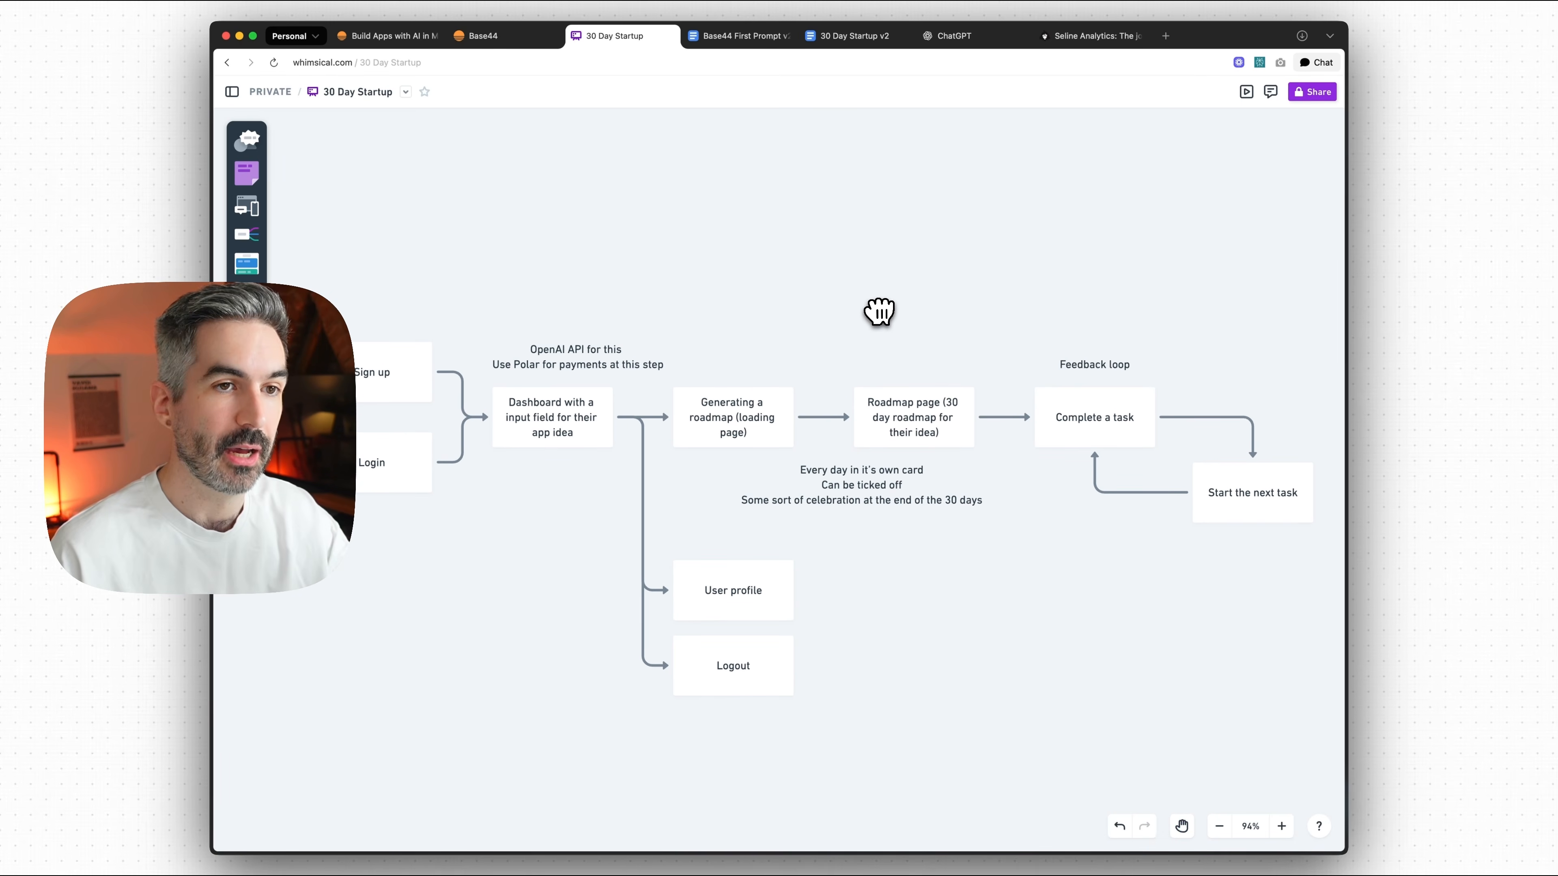
{"action": "scroll", "coordinate": [892, 335], "scroll_direction": "down", "scroll_amount": 1}
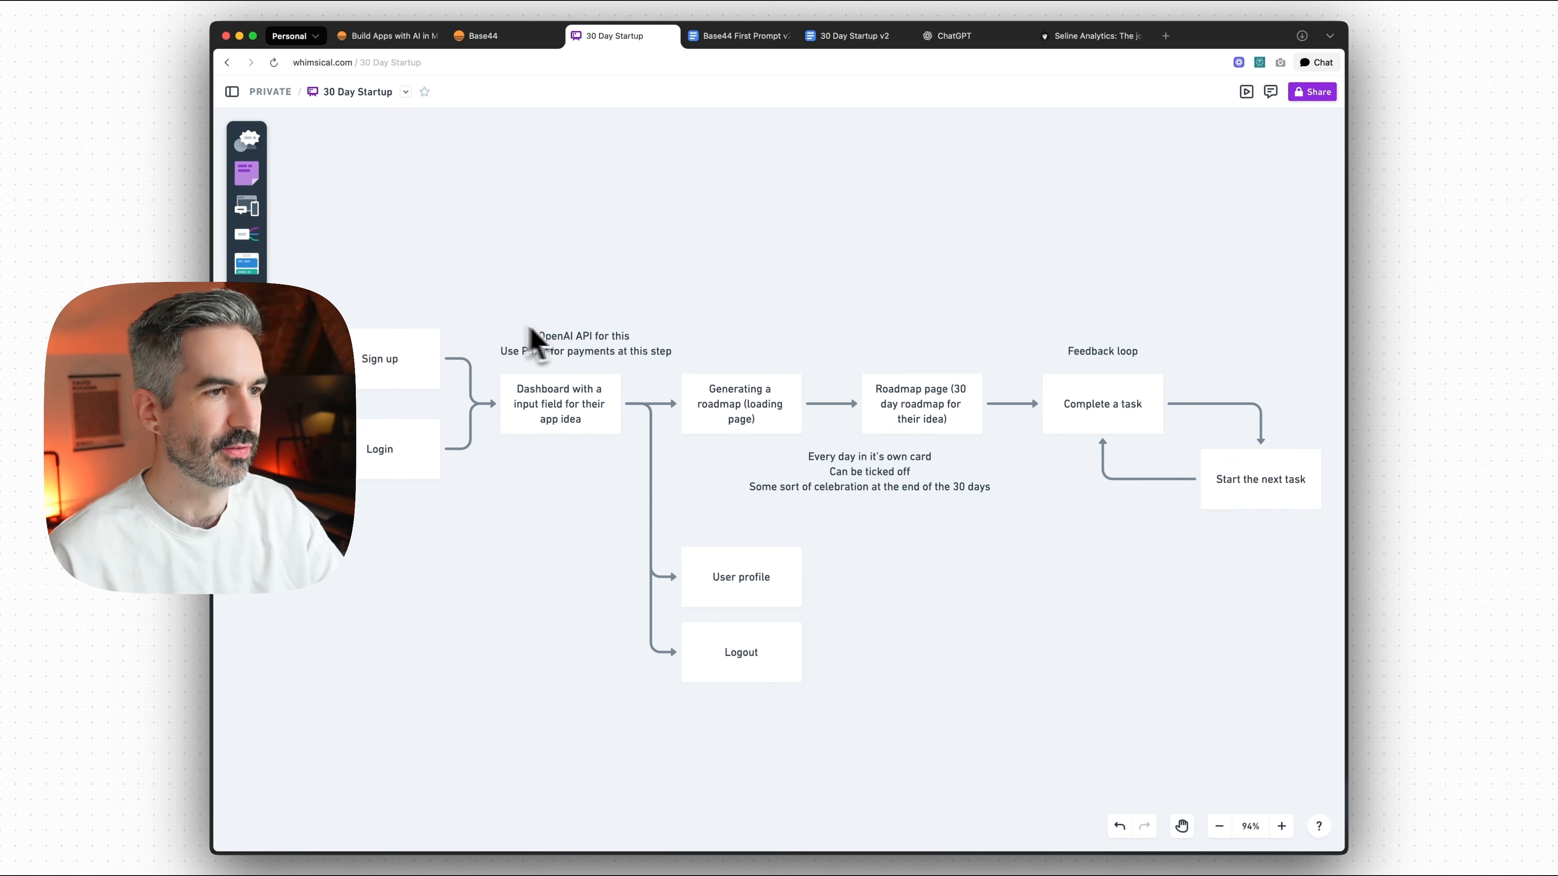
- Add a text title reading "30 Day Startup" above the flowchart
{"action": "left_click_drag", "start_coordinate": [596, 335], "coordinate": [510, 191]}
{"action": "double_click", "coordinate": [511, 192]}
{"action": "key", "text": "super+a"}
{"action": "type", "text": "30"}
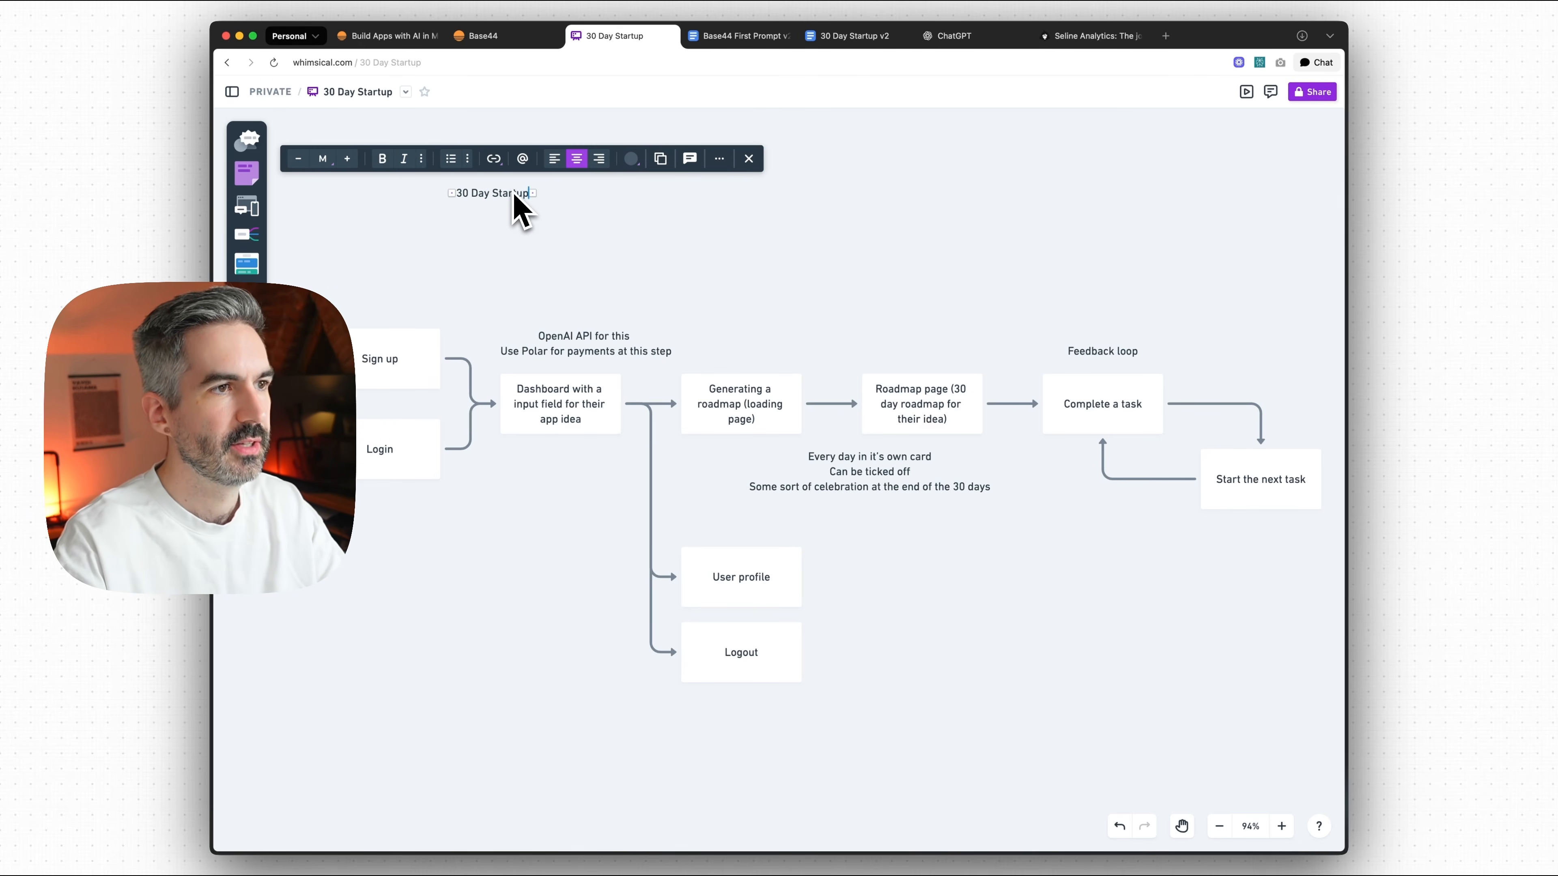
{"action": "left_click", "coordinate": [632, 206]}
- Make the 30 Day Startup title size XL and bold, and place it above the Sign up box
{"action": "left_click", "coordinate": [524, 196]}
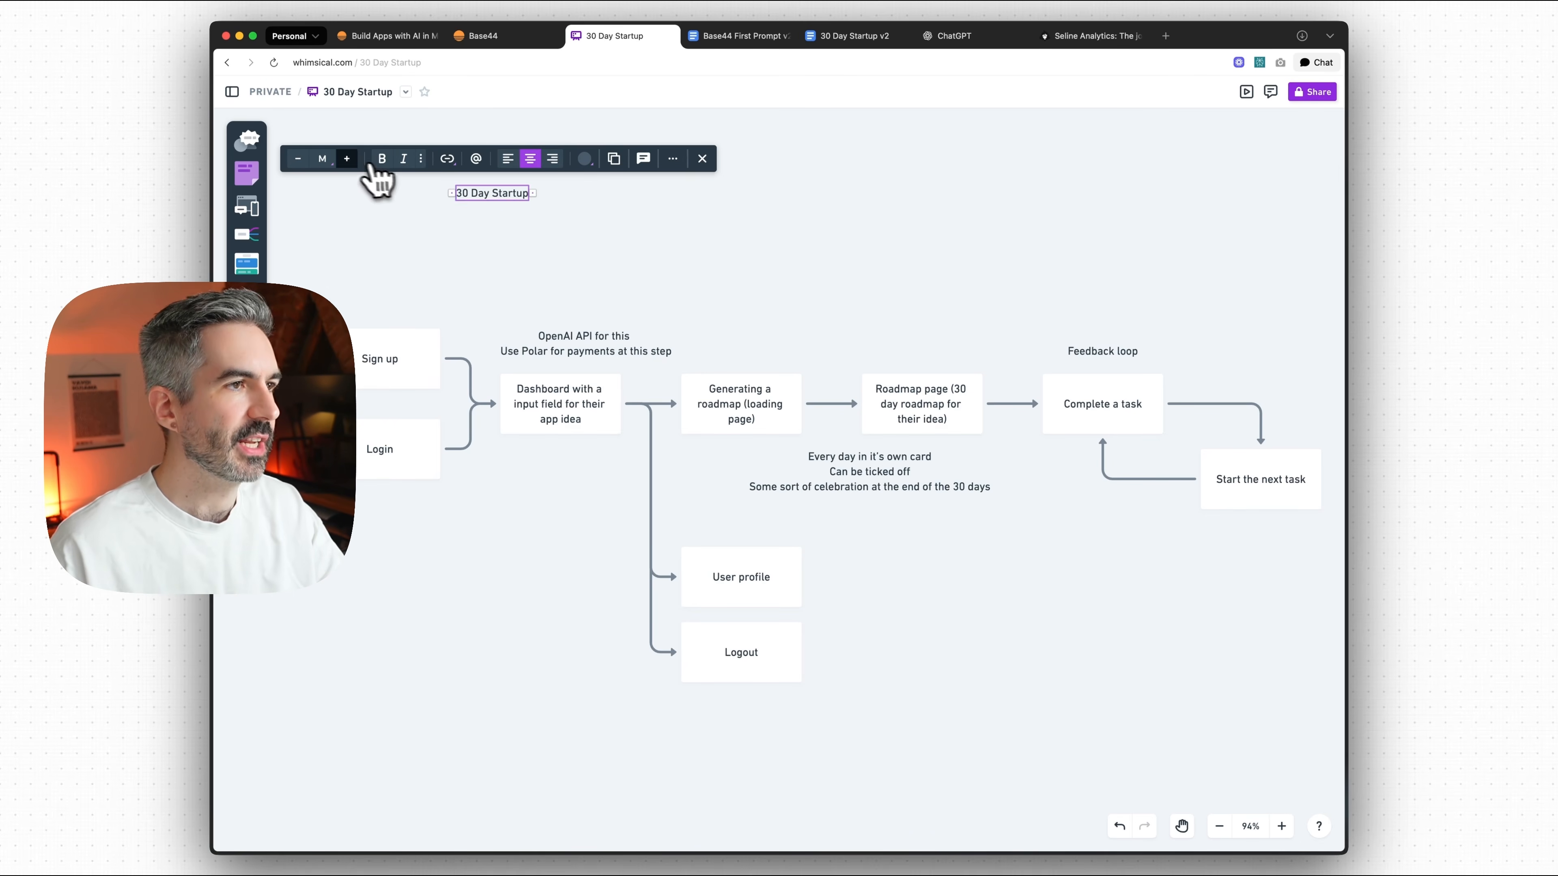
{"action": "left_click", "coordinate": [347, 159]}
{"action": "left_click", "coordinate": [347, 159]}
{"action": "left_click", "coordinate": [382, 159]}
{"action": "left_click_drag", "start_coordinate": [521, 198], "coordinate": [403, 200]}
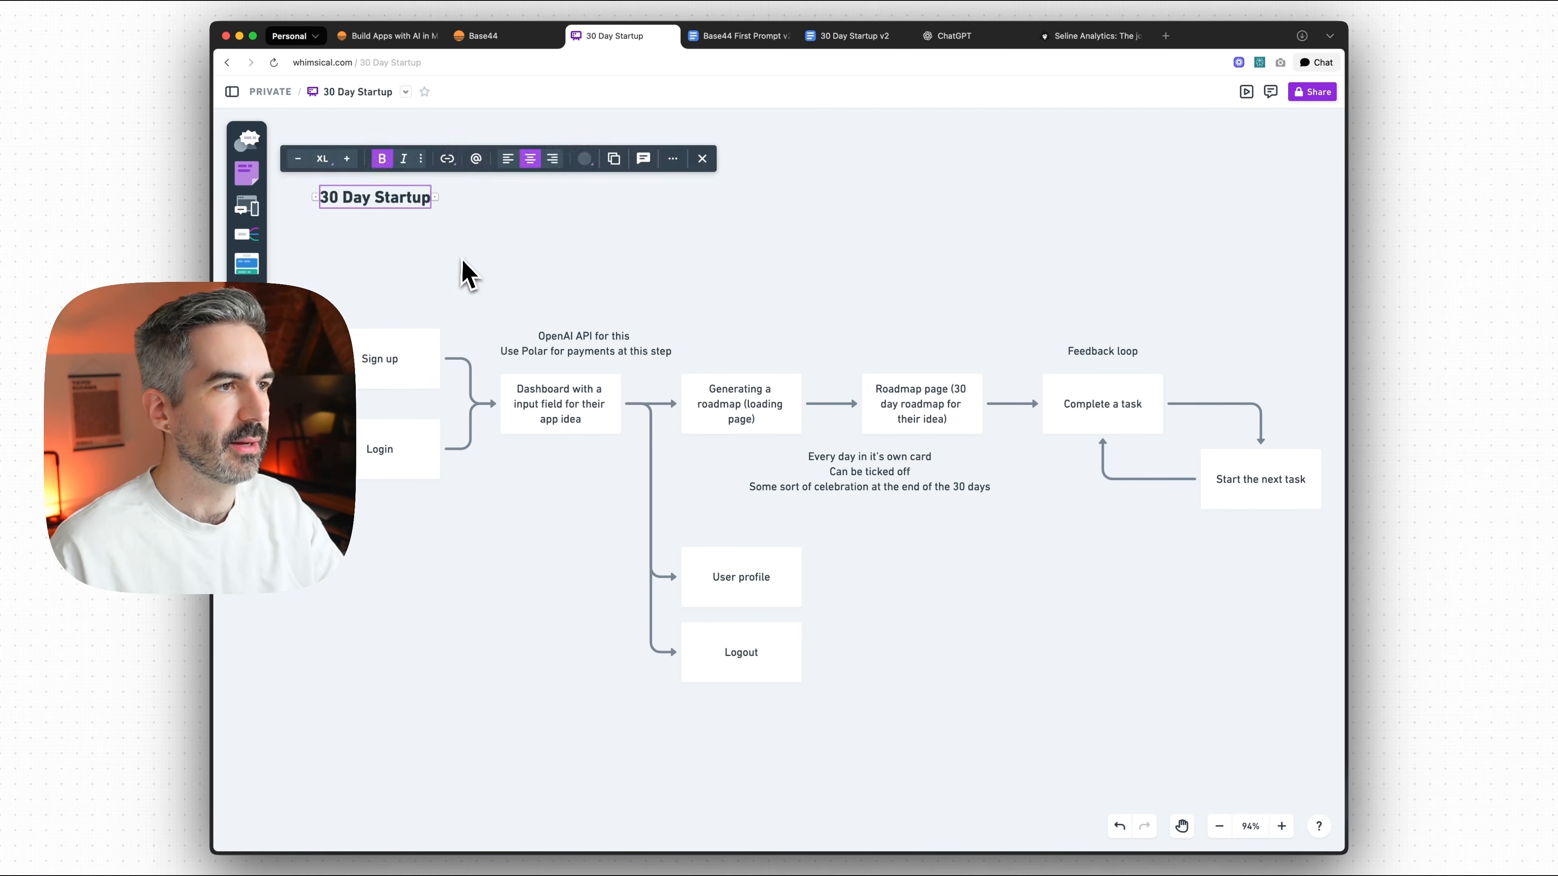
{"action": "left_click", "coordinate": [464, 273]}
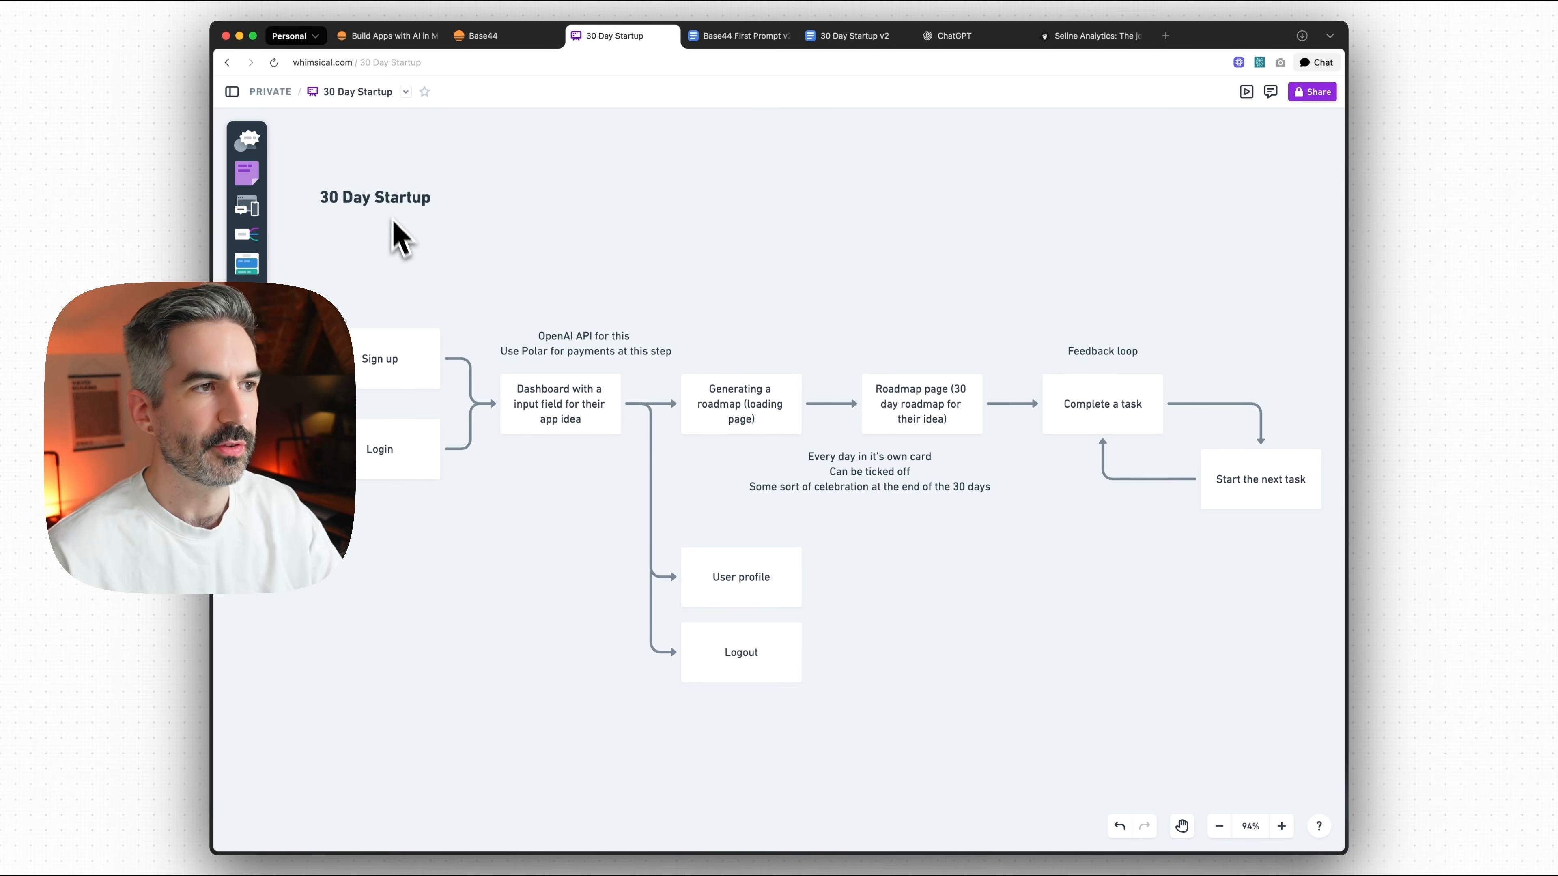
{"action": "left_click_drag", "start_coordinate": [384, 200], "coordinate": [386, 236]}
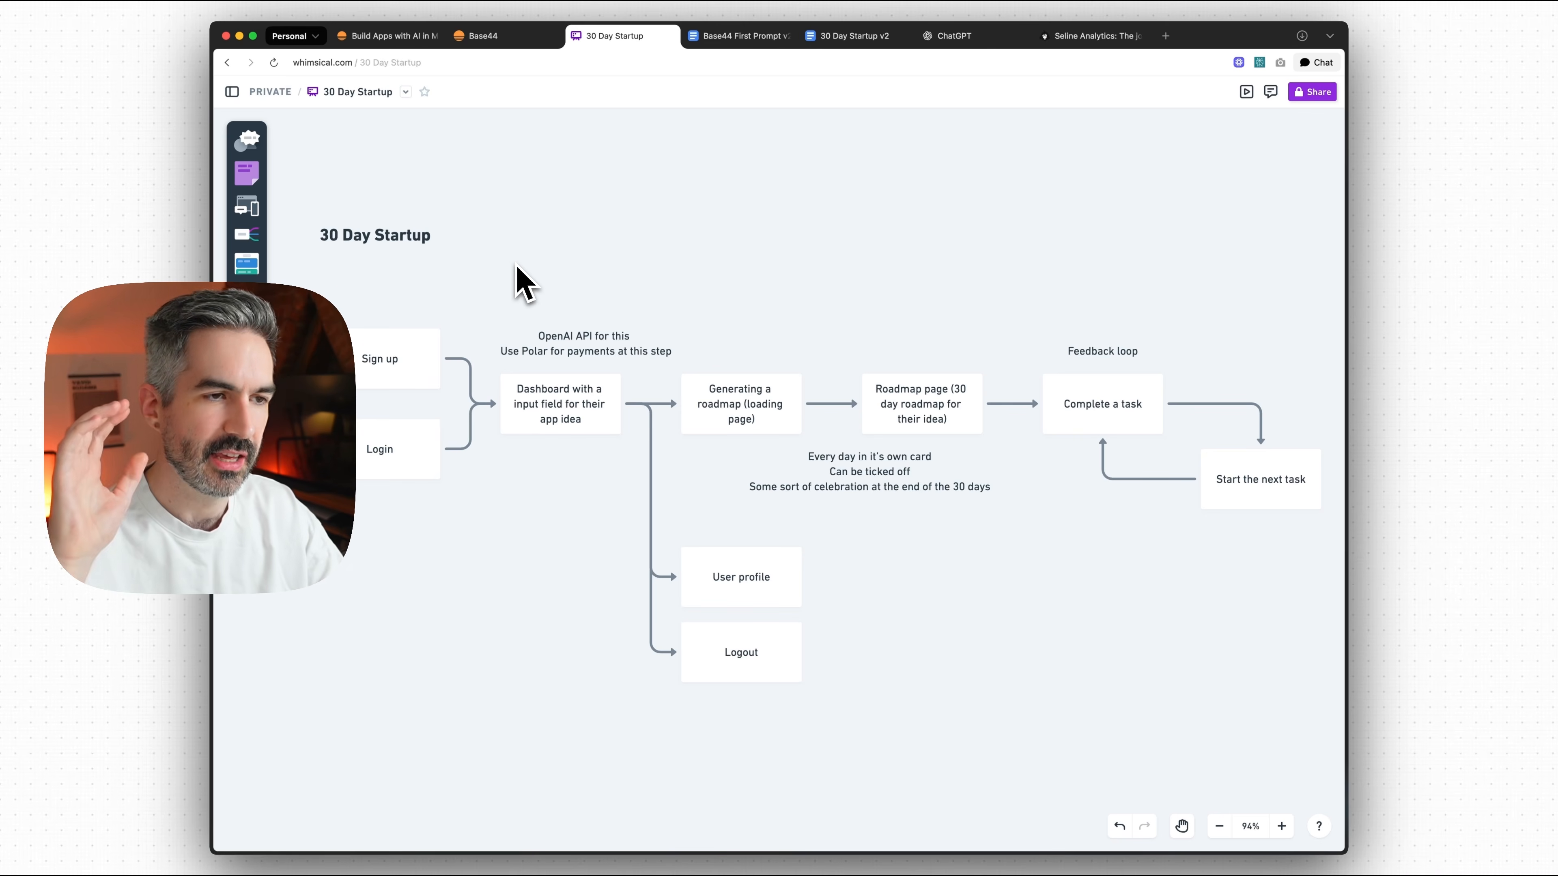
- Examine the overall user flow on the board and its Sign up and Login entry points
{"action": "key", "text": "space"}
{"action": "mouse_move", "coordinate": [752, 285]}
{"action": "left_mouse_down"}
{"action": "mouse_move", "coordinate": [737, 261]}
{"action": "mouse_move", "coordinate": [749, 271]}
{"action": "left_mouse_up"}
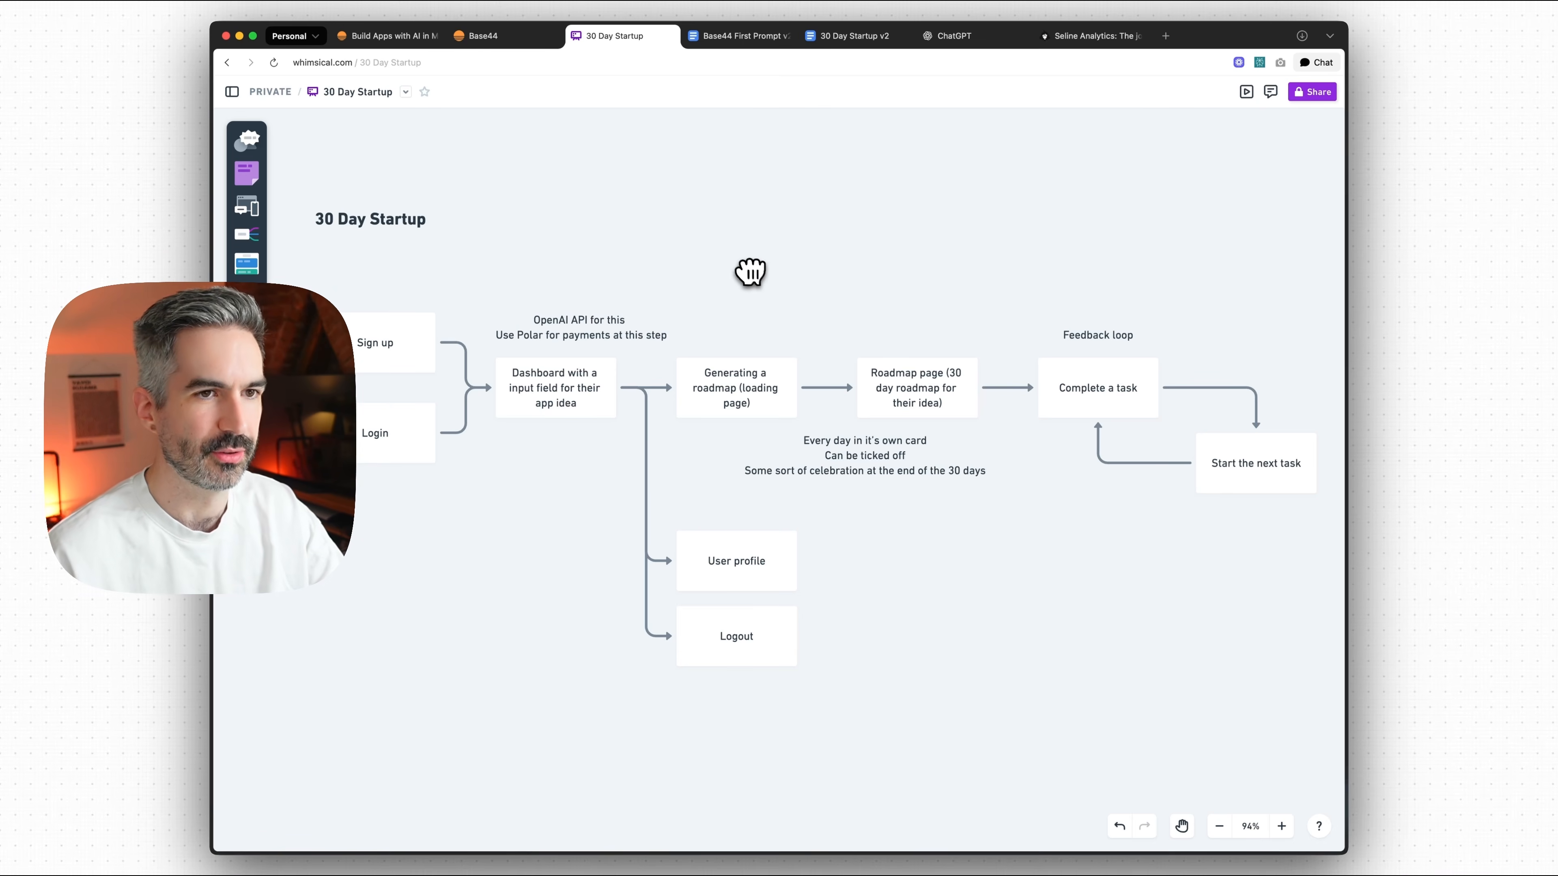
{"action": "left_click_drag", "start_coordinate": [328, 275], "coordinate": [1221, 735]}
{"action": "left_click", "coordinate": [1221, 735]}
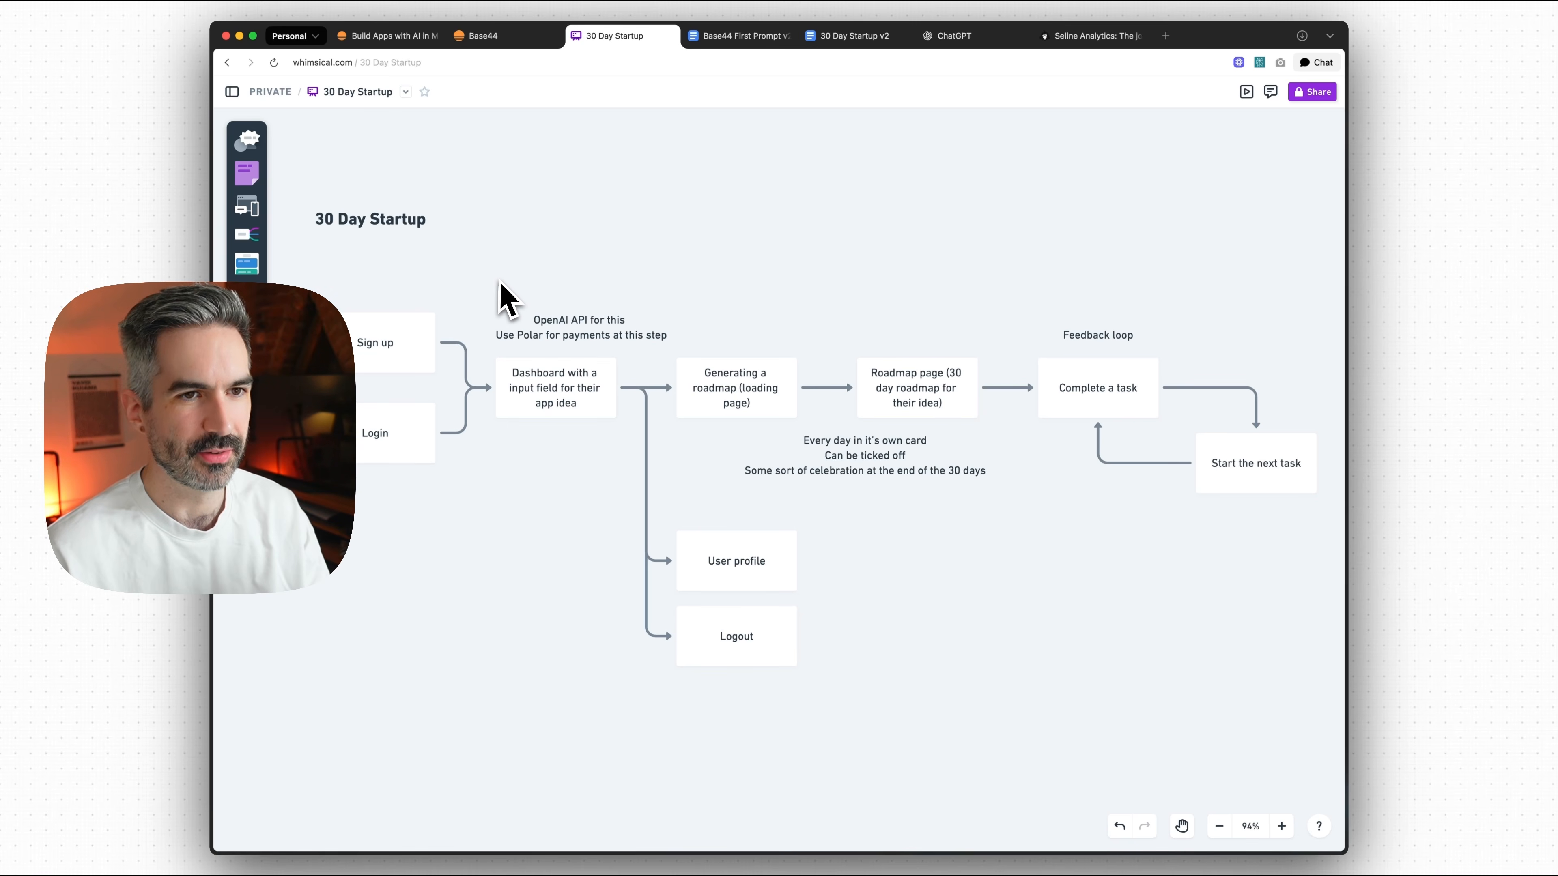
{"action": "left_click", "coordinate": [406, 361]}
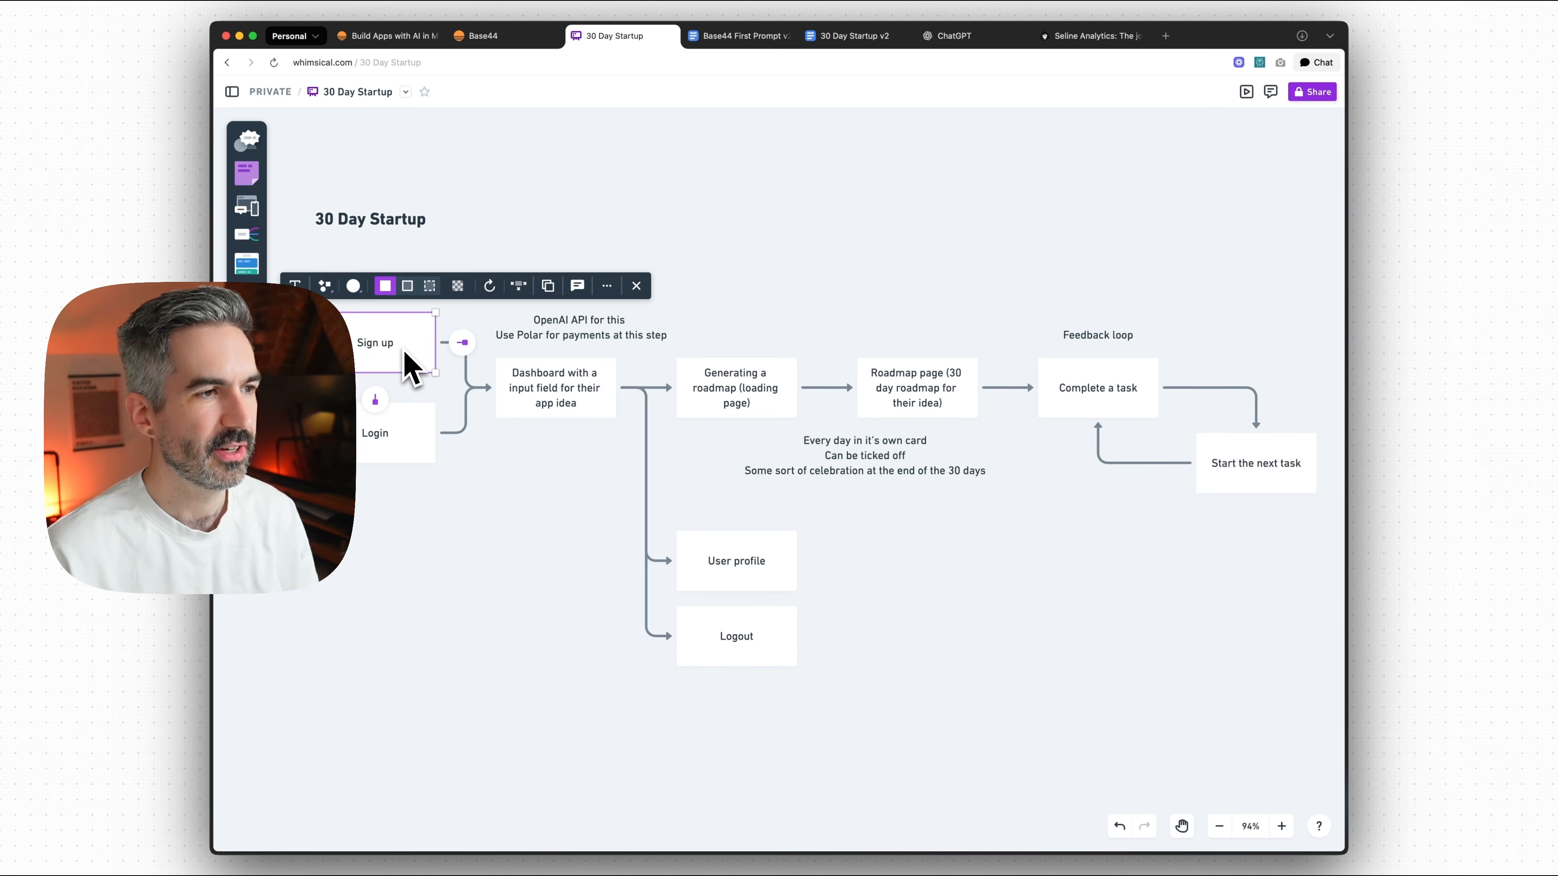
{"action": "left_click", "coordinate": [410, 431]}
{"action": "left_click", "coordinate": [420, 347]}
{"action": "left_click", "coordinate": [440, 388]}
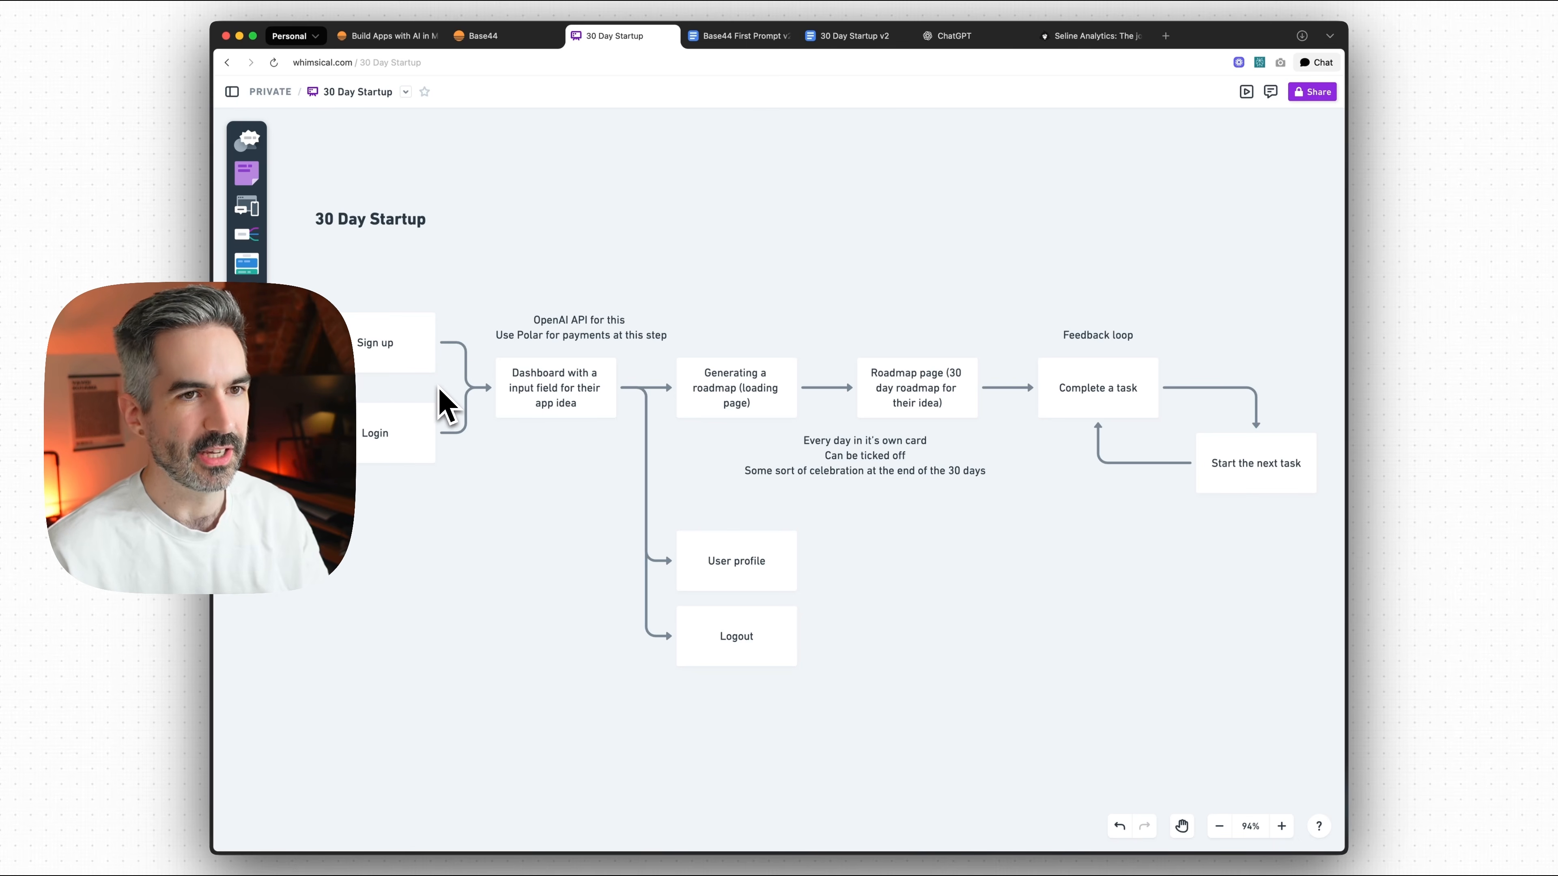
- Examine how Sign up and Login lead to the dashboard with the app idea input field
{"action": "scroll", "coordinate": [456, 409], "scroll_direction": "right", "scroll_amount": 2}
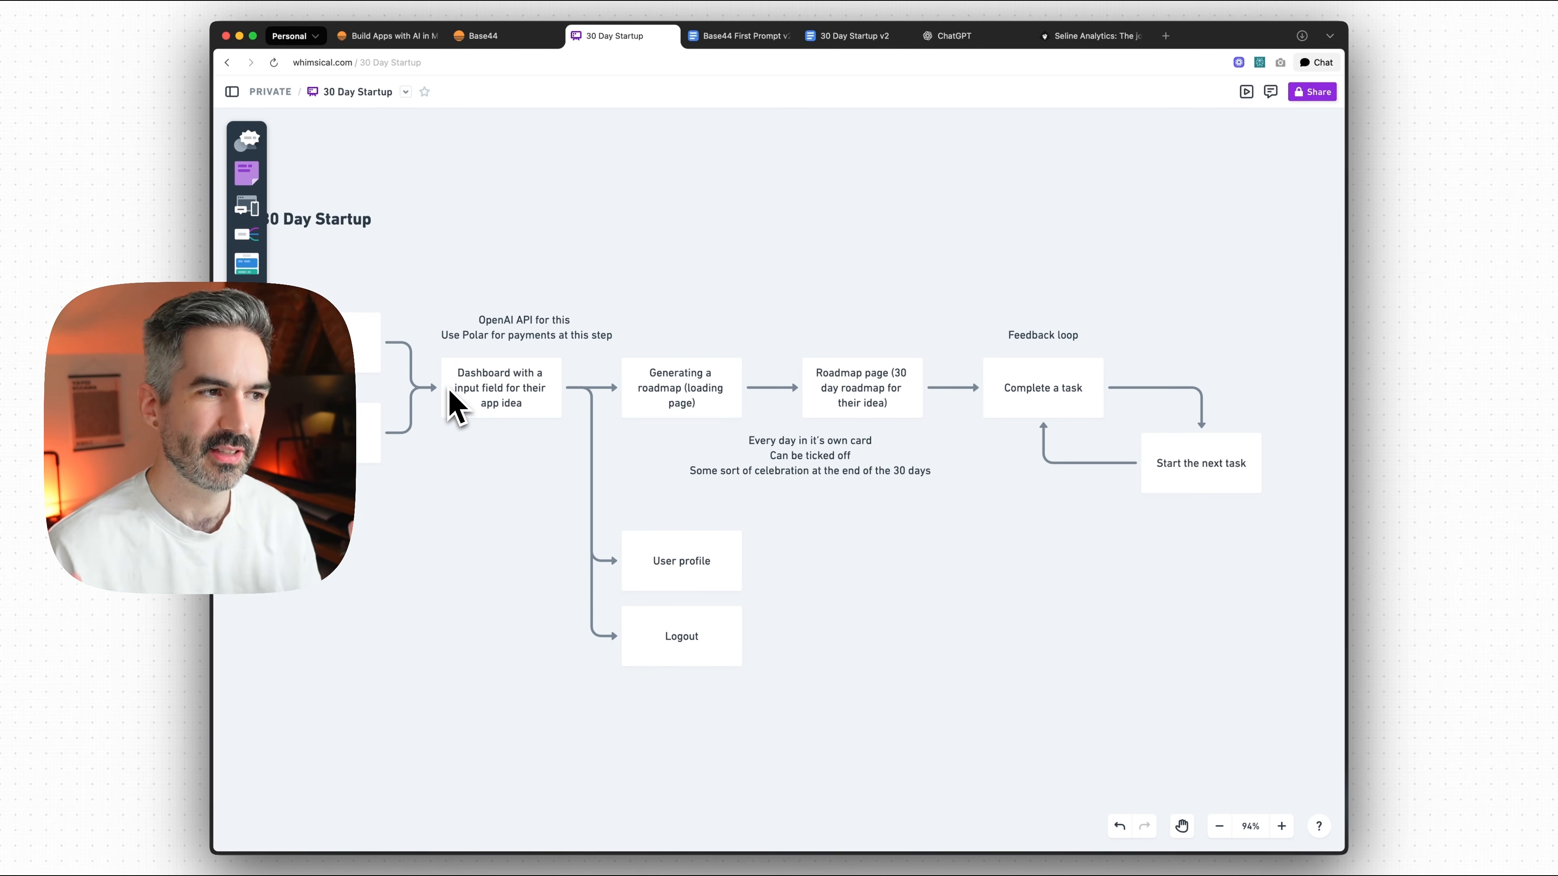
{"action": "scroll", "coordinate": [452, 396], "scroll_direction": "left", "scroll_amount": 2}
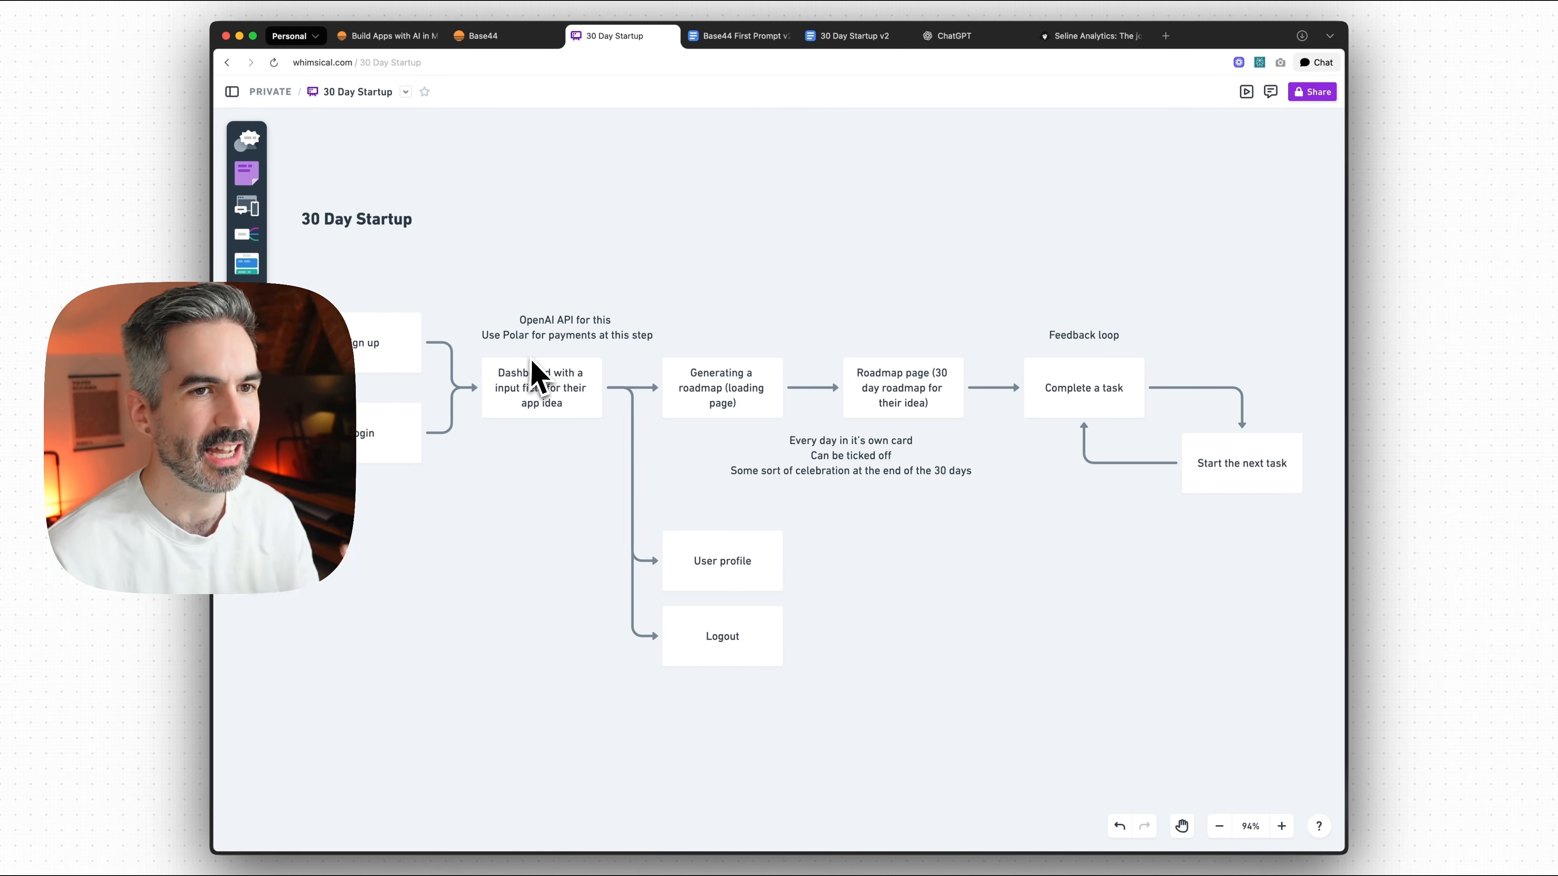
{"action": "scroll", "coordinate": [548, 380], "scroll_direction": "left", "scroll_amount": 1}
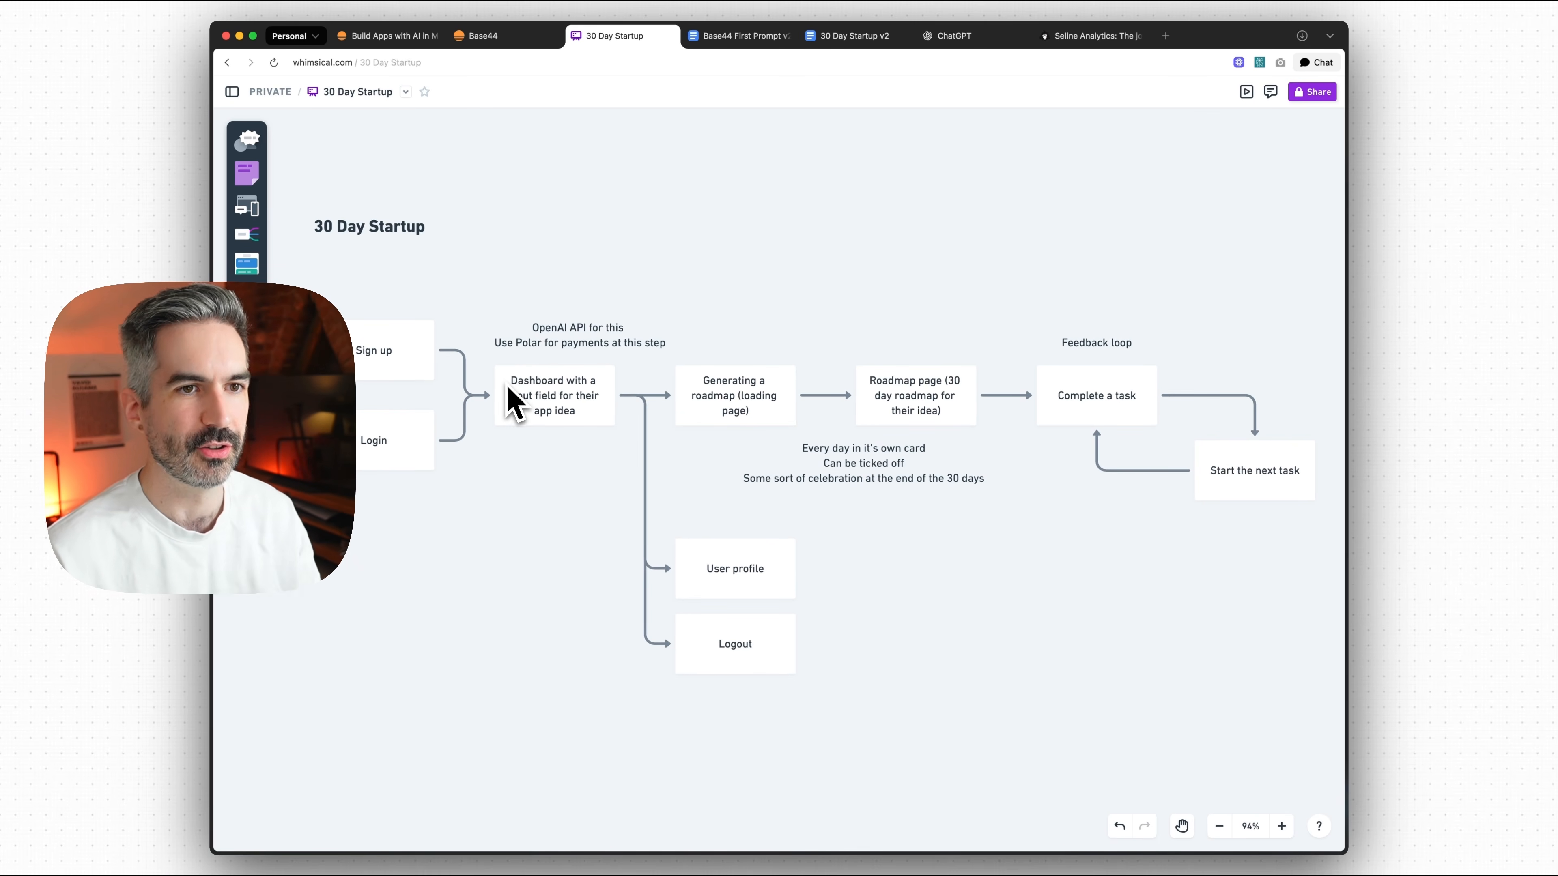
{"action": "left_click", "coordinate": [406, 371]}
{"action": "left_click", "coordinate": [403, 437]}
{"action": "left_click", "coordinate": [515, 521]}
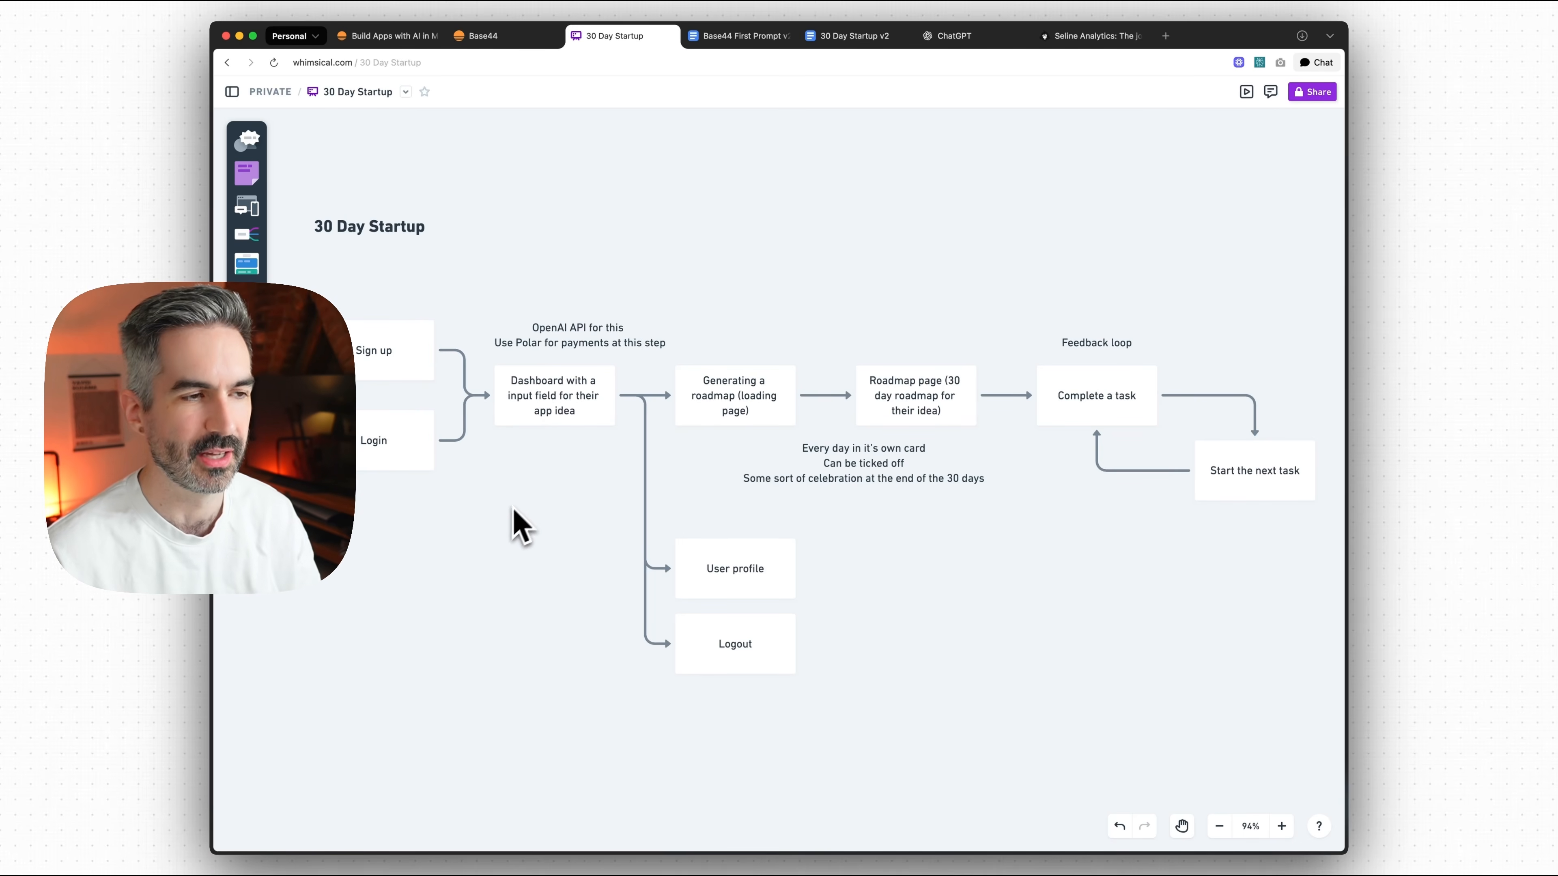
{"action": "left_click", "coordinate": [528, 424]}
{"action": "left_click", "coordinate": [529, 533]}
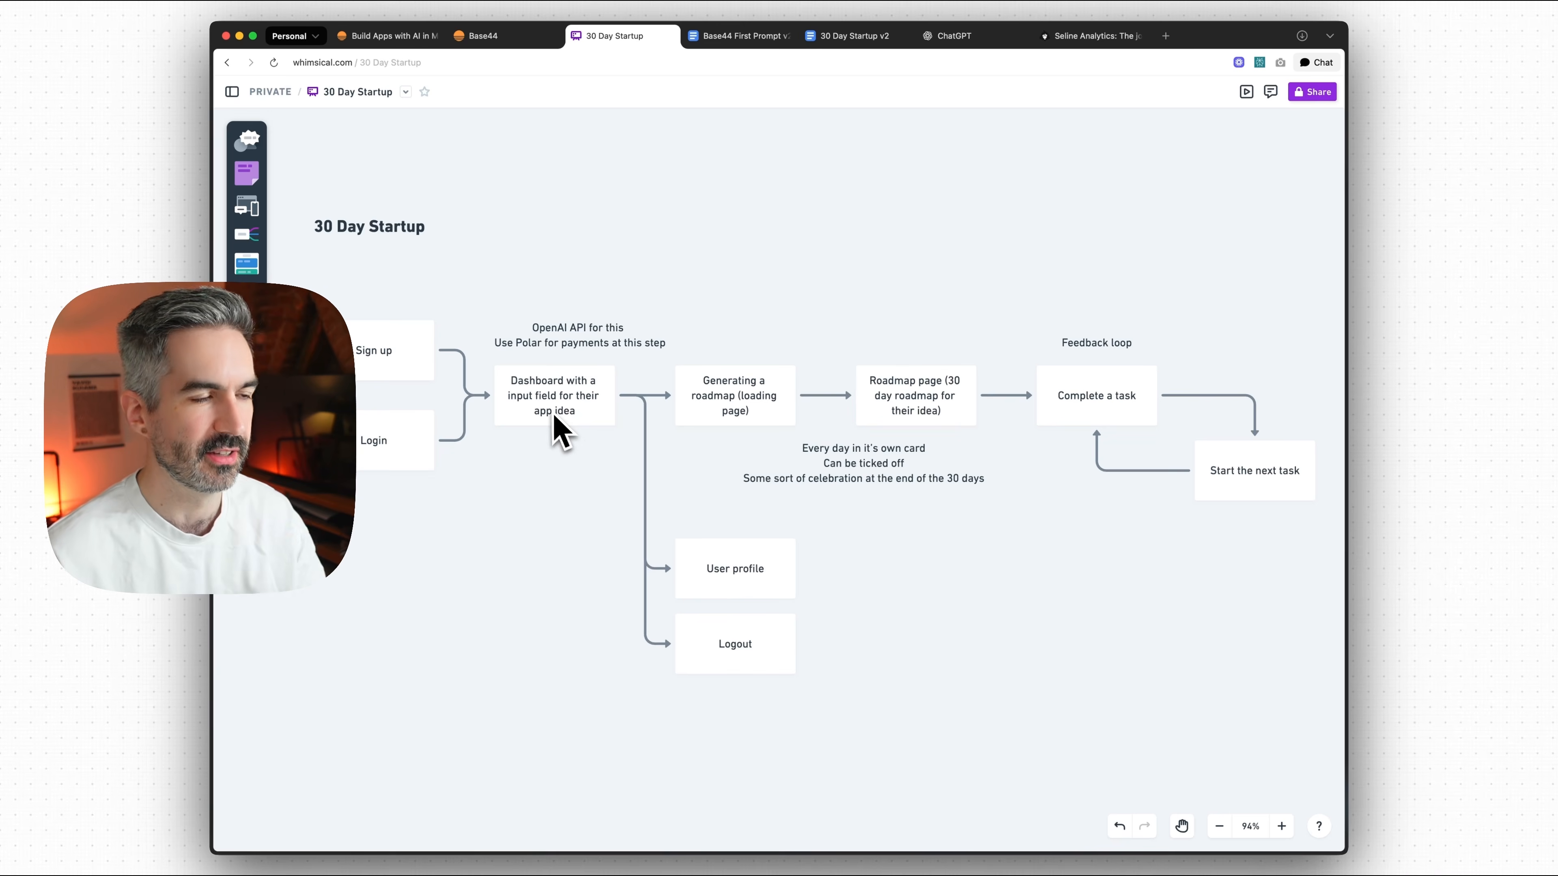
- Delete the "Use Polar for payments at this step" note above the dashboard box
{"action": "left_click", "coordinate": [573, 352]}
{"action": "key", "text": "BackSpace"}
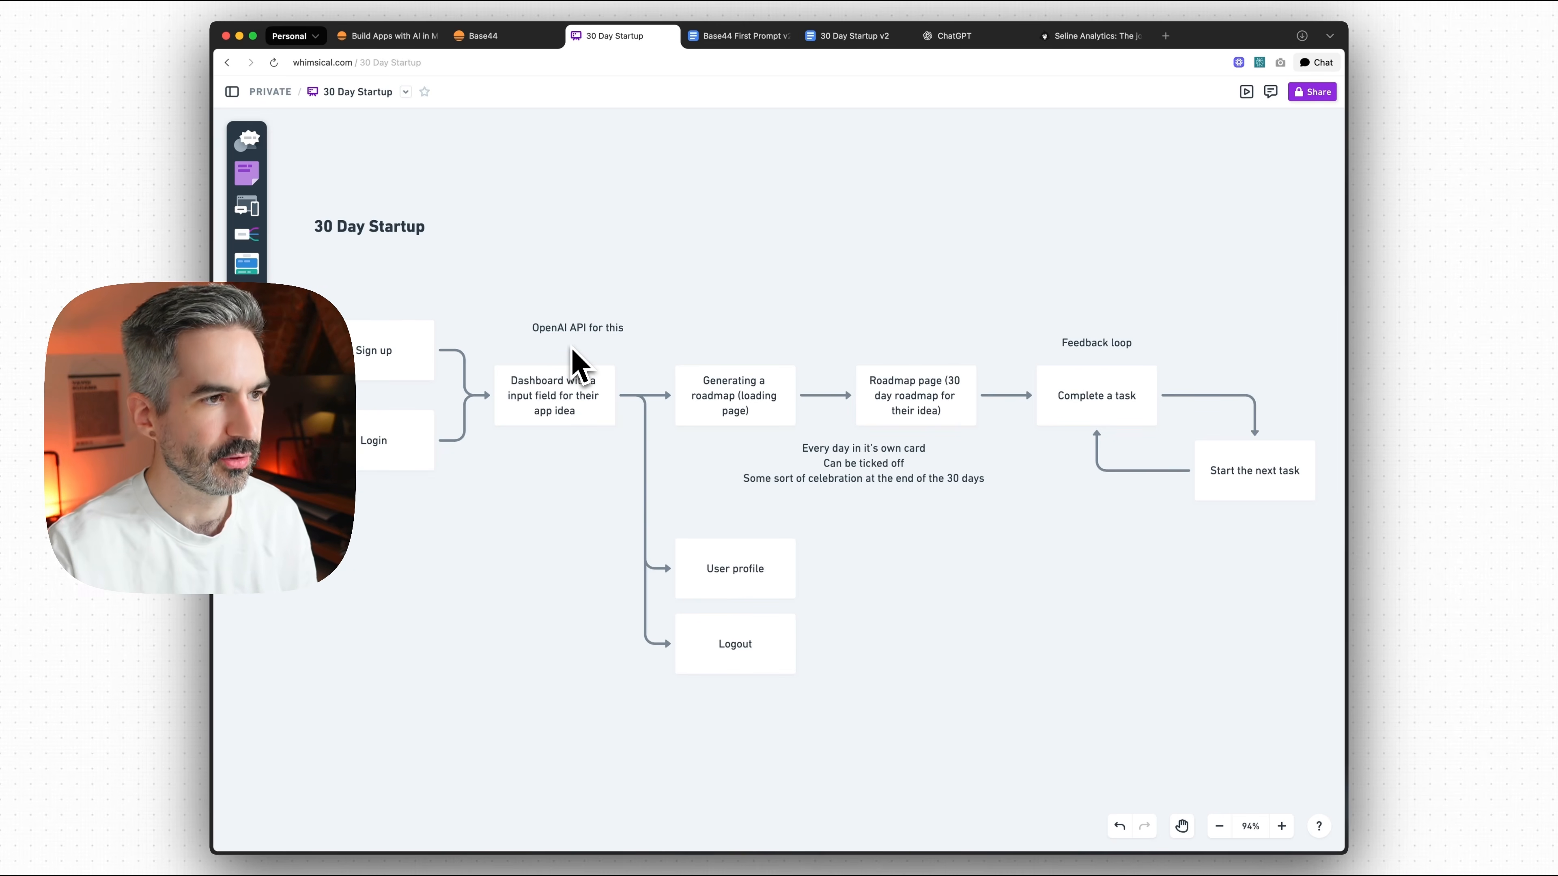
- Delete the "OpenAI API for this" note above the dashboard box
{"action": "scroll", "coordinate": [589, 344], "scroll_direction": "down", "scroll_amount": 1}
{"action": "scroll", "coordinate": [598, 336], "scroll_direction": "down", "scroll_amount": 1}
{"action": "left_click", "coordinate": [596, 332]}
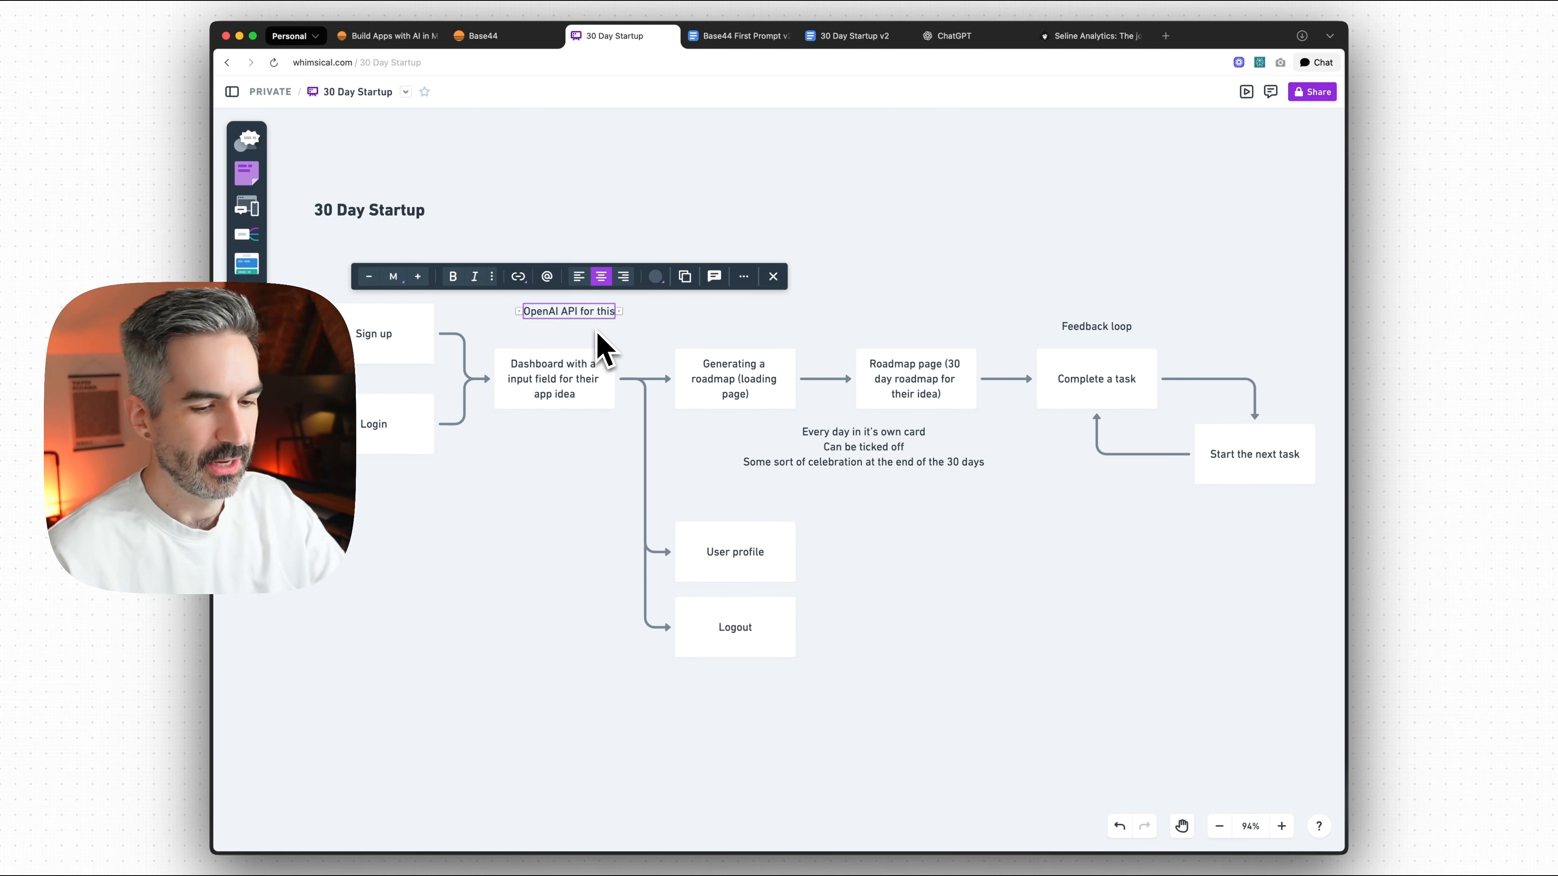
{"action": "key", "text": "BackSpace"}
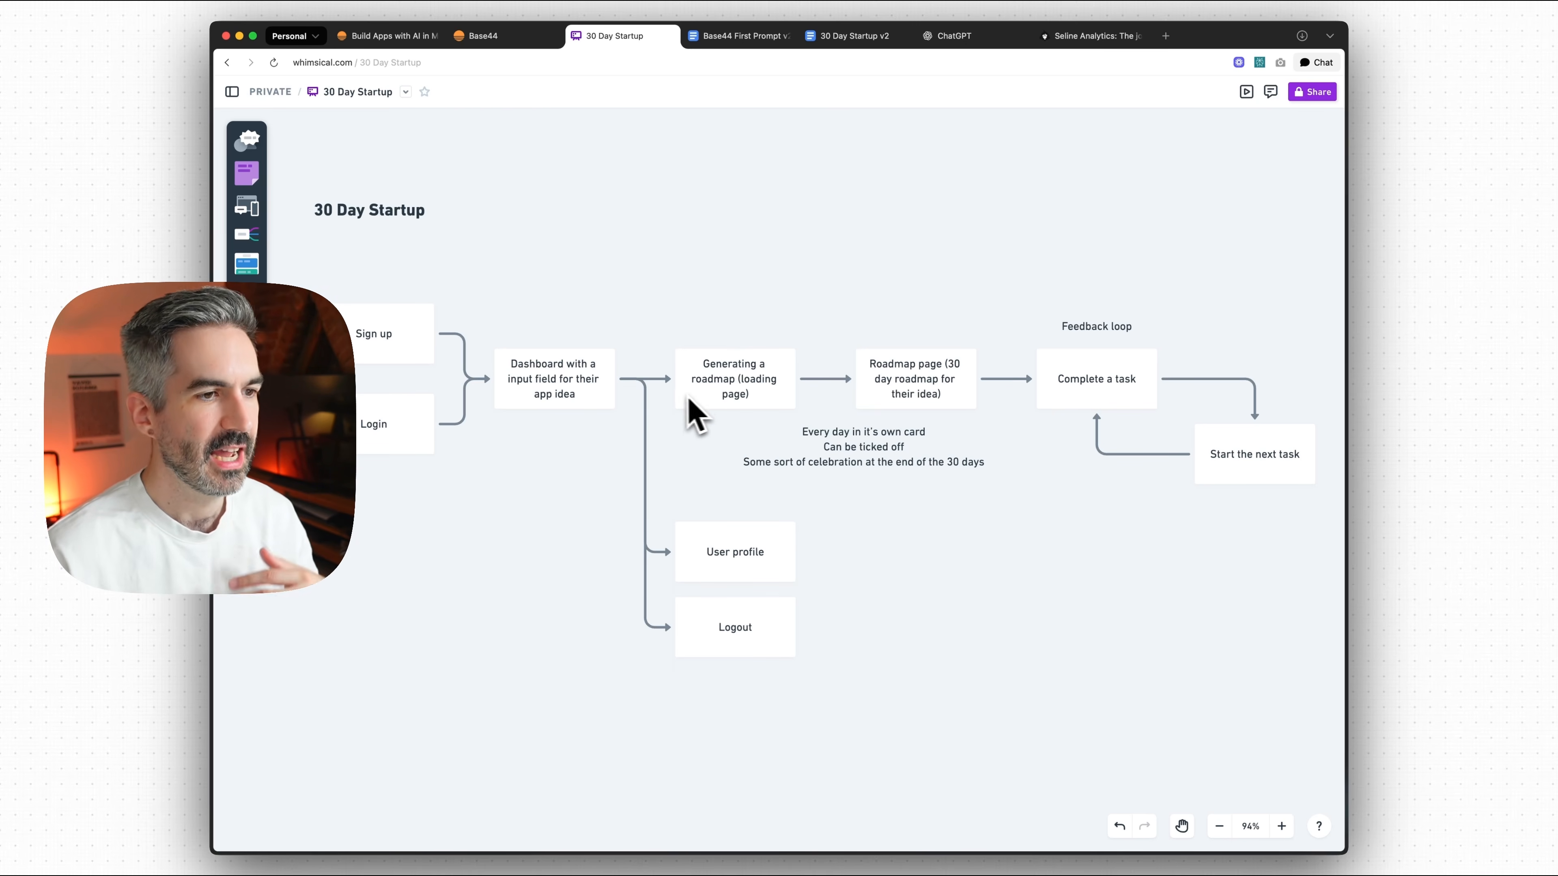
- Add the note "Sense of how long this will take" above the Generating a roadmap (loading page) box
{"action": "left_click", "coordinate": [715, 398]}
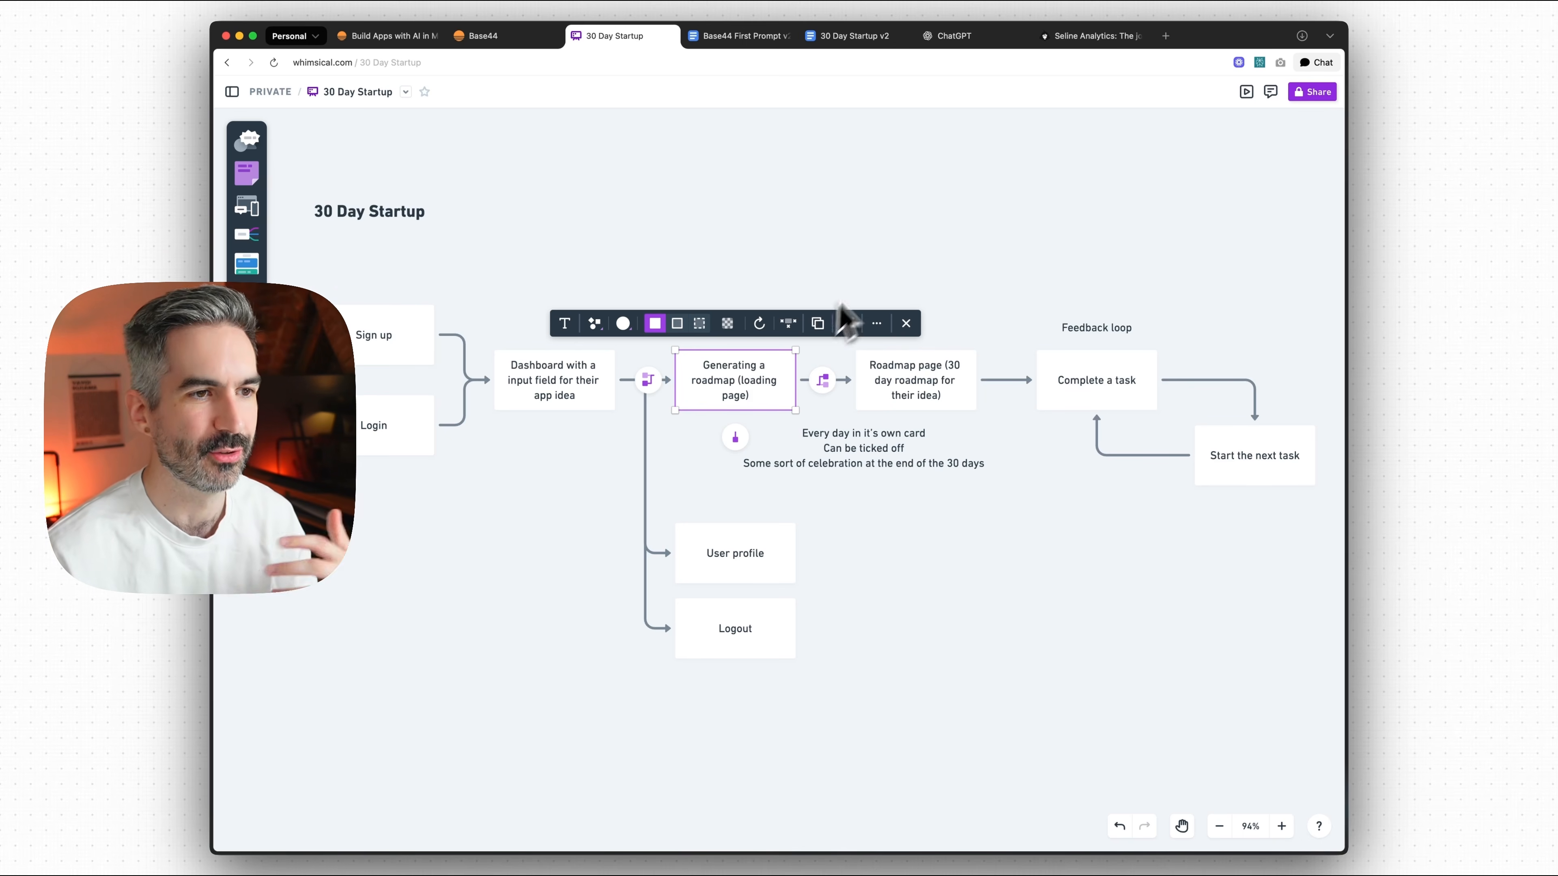
{"action": "left_click", "coordinate": [866, 286]}
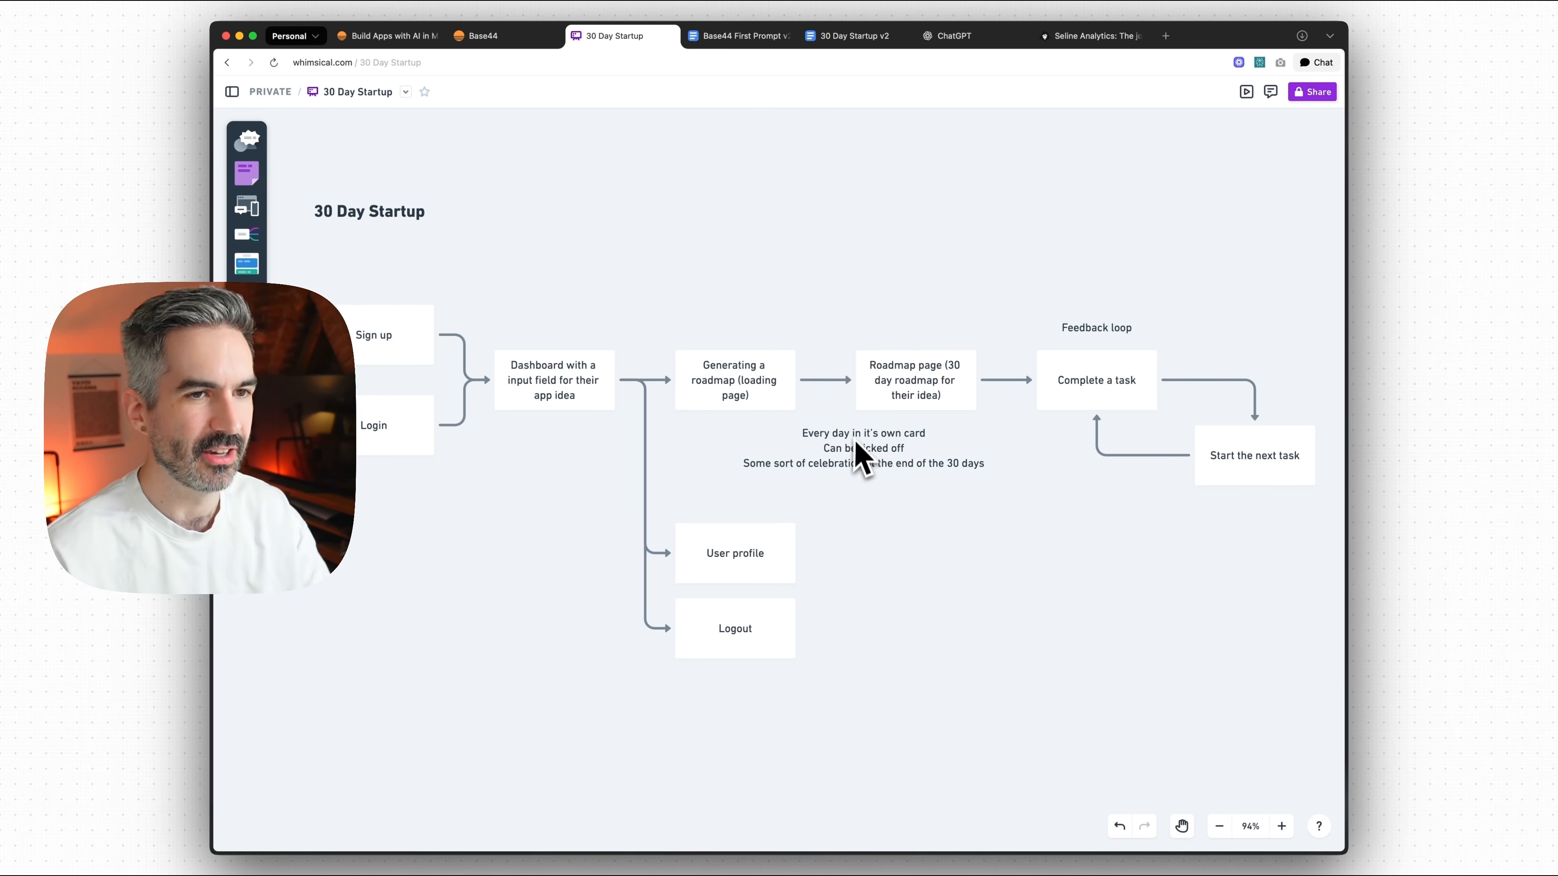
{"action": "scroll", "coordinate": [866, 437], "scroll_direction": "right", "scroll_amount": 1}
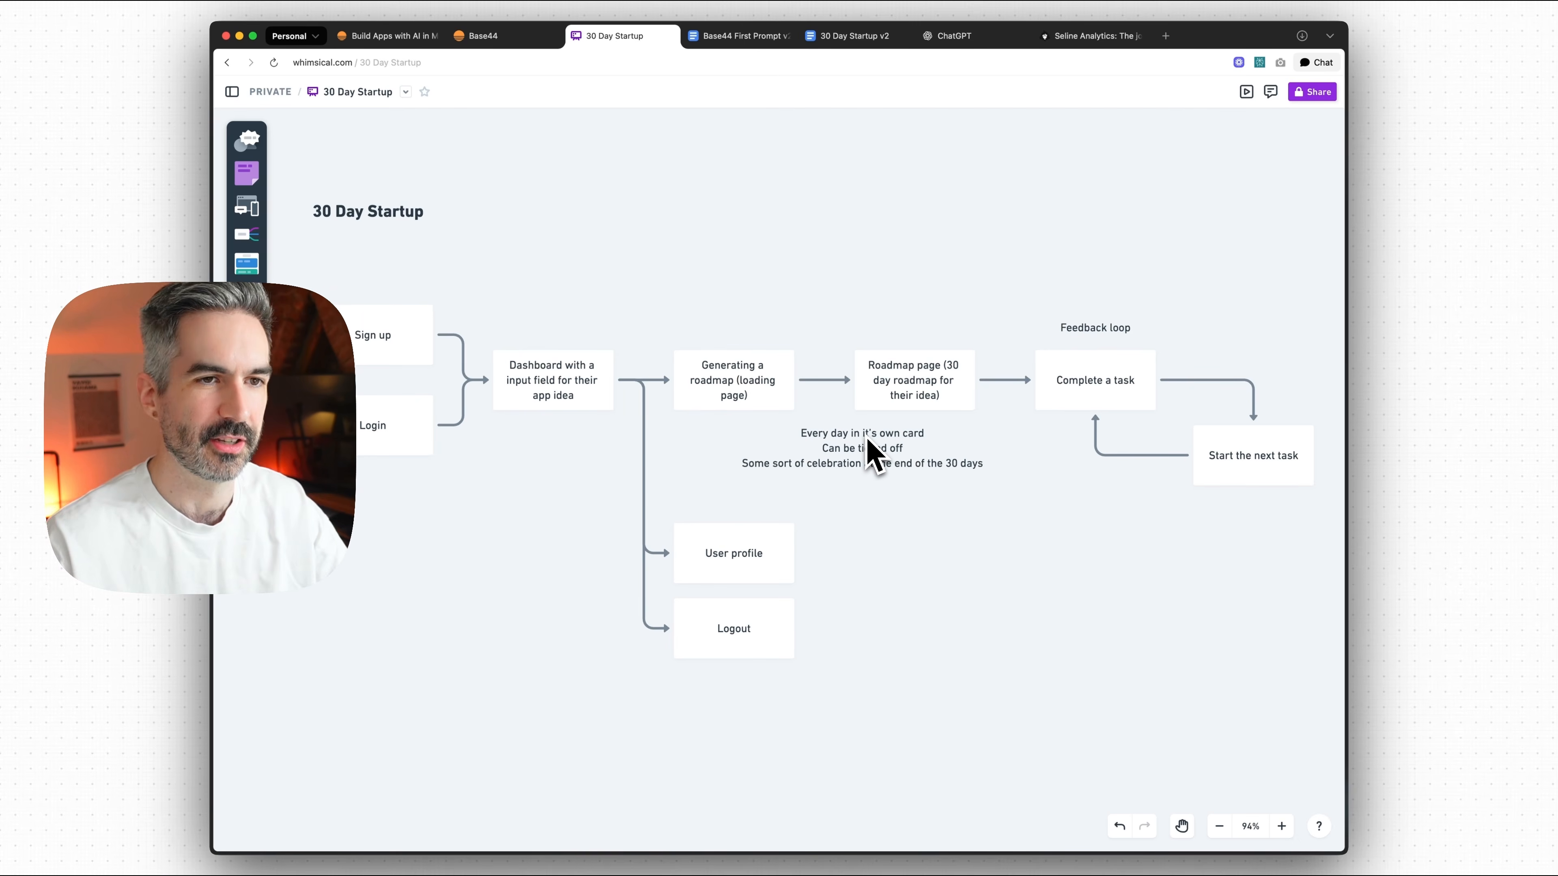
{"action": "left_click_drag", "start_coordinate": [877, 437], "coordinate": [765, 331]}
{"action": "key", "text": "super+z"}
{"action": "left_click_drag", "start_coordinate": [1065, 336], "coordinate": [759, 331]}
{"action": "type", "text": "Sense of how long this will take"}
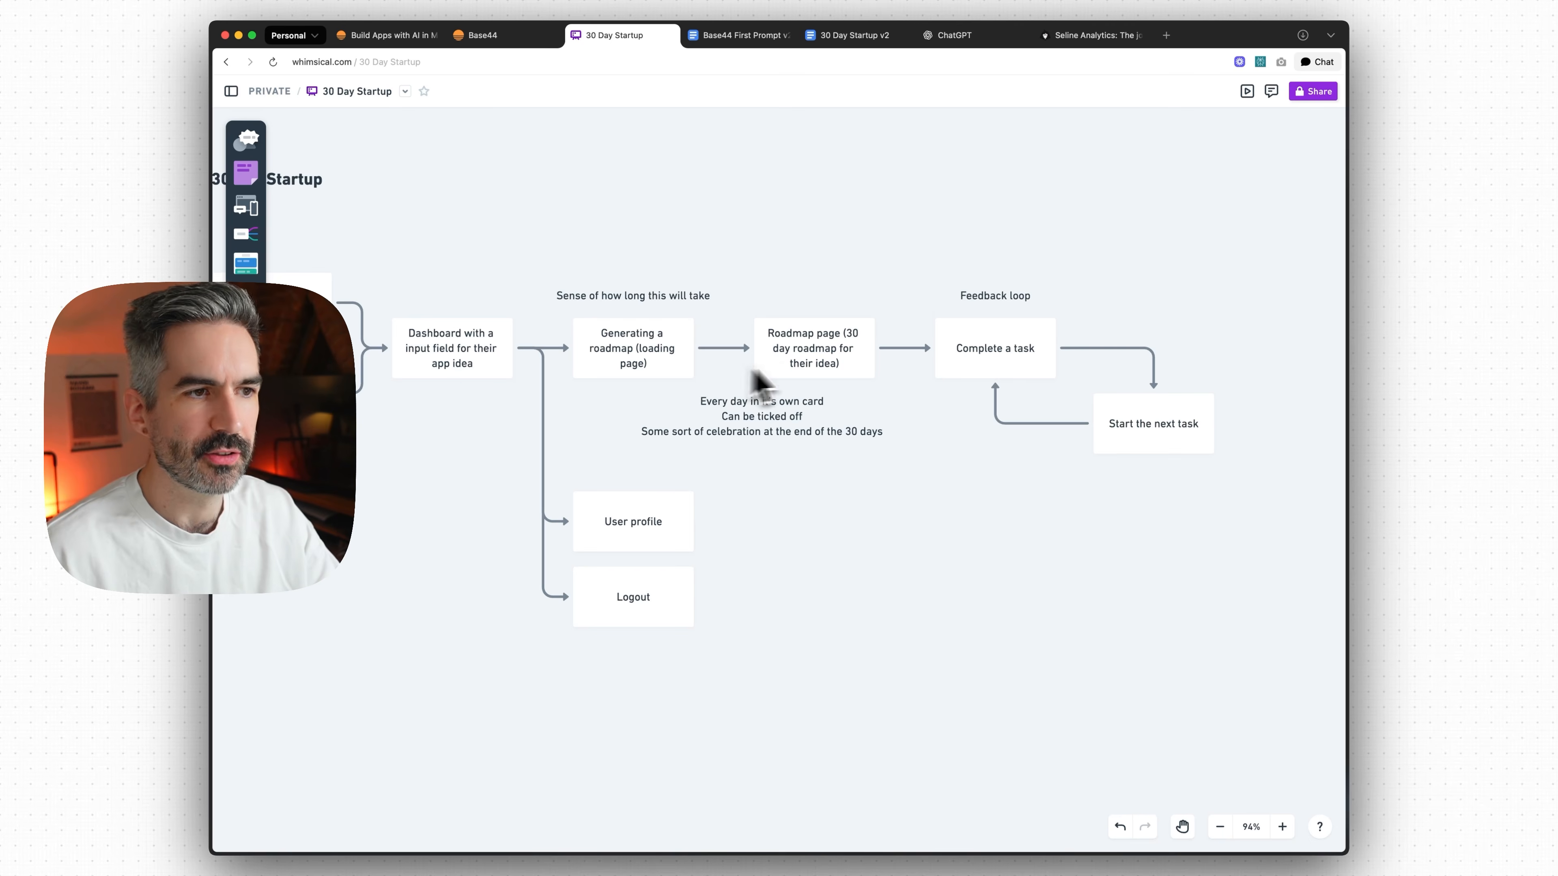
- Examine the Roadmap page box, the notes on its daily cards, and how it continues into the task boxes
{"action": "left_click", "coordinate": [826, 367]}
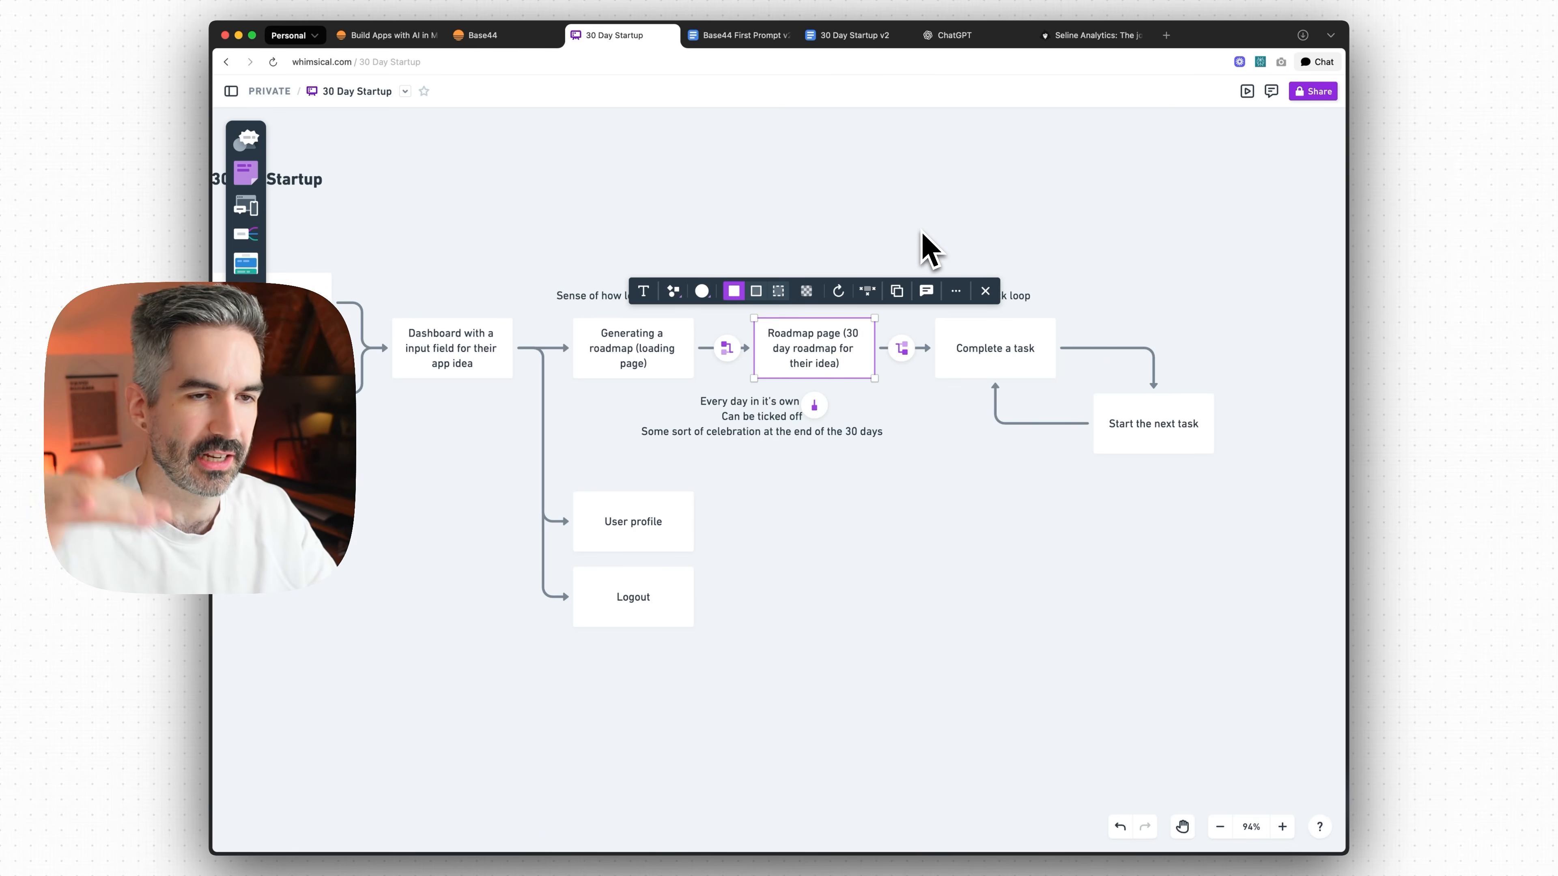
{"action": "left_click", "coordinate": [939, 248]}
{"action": "left_click_drag", "start_coordinate": [1075, 288], "coordinate": [901, 267]}
{"action": "left_click_drag", "start_coordinate": [776, 266], "coordinate": [1111, 543]}
{"action": "left_click", "coordinate": [1112, 544]}
{"action": "scroll", "coordinate": [1095, 527], "scroll_direction": "left", "scroll_amount": 4}
{"action": "scroll", "coordinate": [1095, 527], "scroll_direction": "down", "scroll_amount": 1}
{"action": "scroll", "coordinate": [1101, 523], "scroll_direction": "up", "scroll_amount": 1}
{"action": "scroll", "coordinate": [1101, 523], "scroll_direction": "left", "scroll_amount": 1}
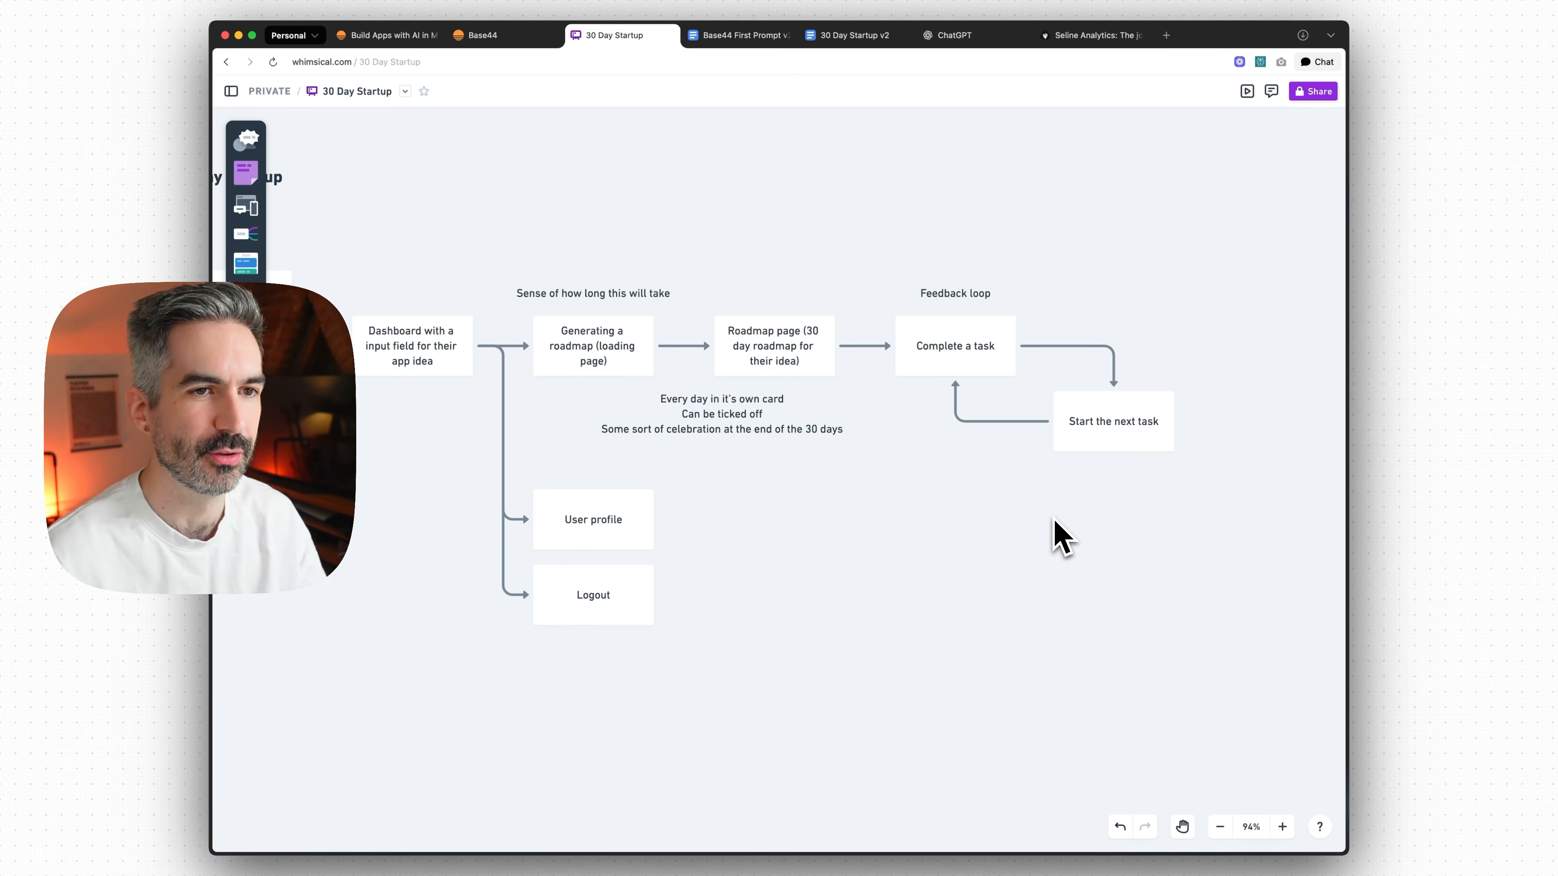
- Examine the feedback loop between Complete a task and Start the next task
{"action": "scroll", "coordinate": [1054, 519], "scroll_direction": "down", "scroll_amount": 2}
{"action": "scroll", "coordinate": [1025, 391], "scroll_direction": "up", "scroll_amount": 2}
{"action": "scroll", "coordinate": [1024, 391], "scroll_direction": "right", "scroll_amount": 1}
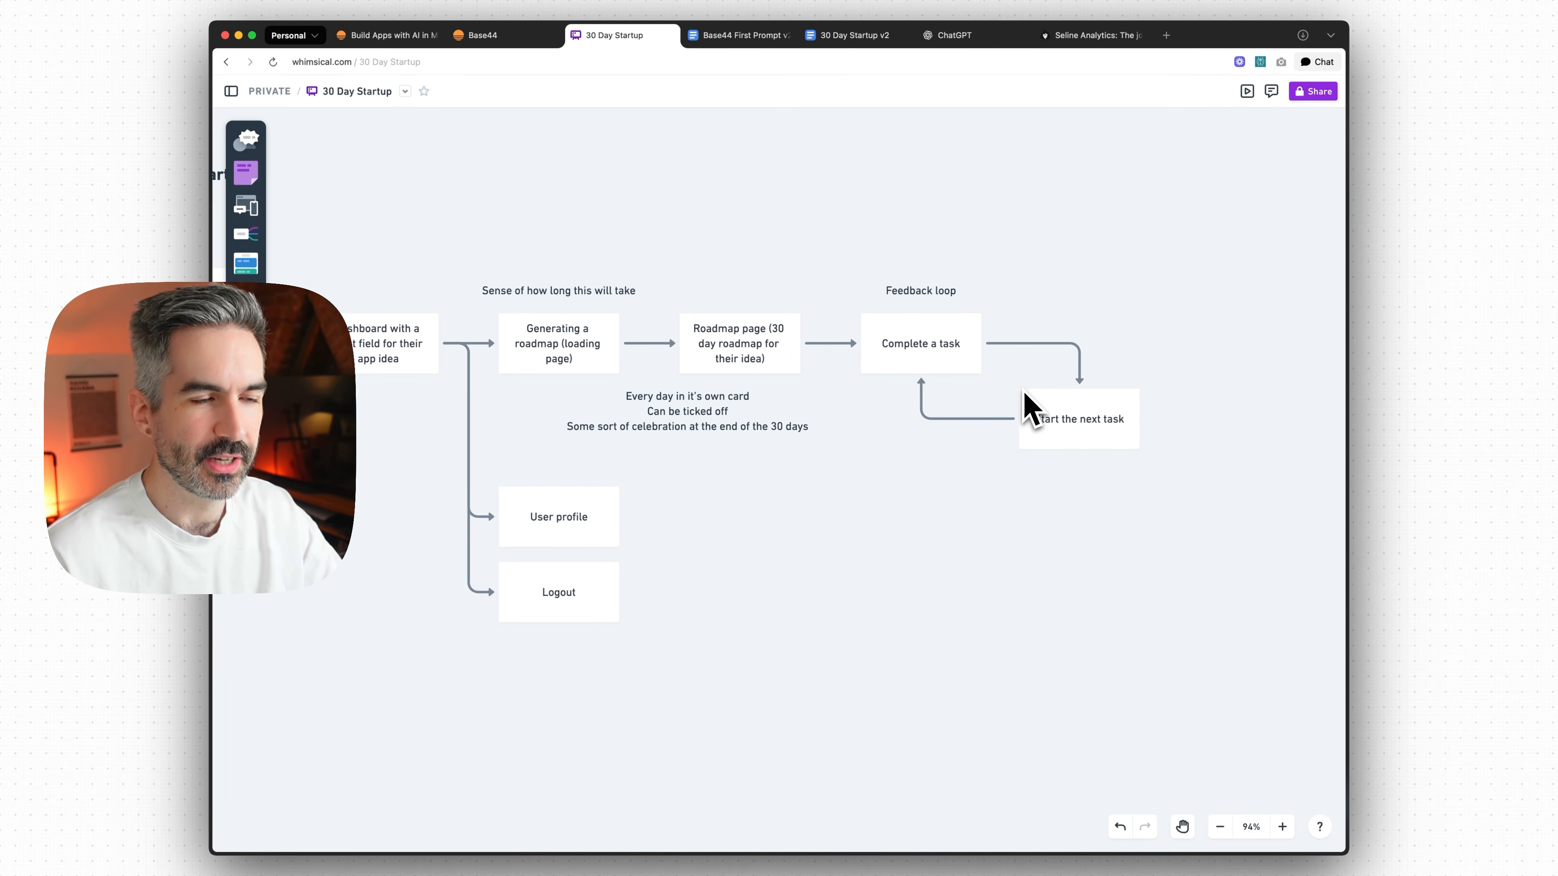
{"action": "scroll", "coordinate": [1050, 323], "scroll_direction": "right", "scroll_amount": 2}
{"action": "scroll", "coordinate": [1050, 324], "scroll_direction": "down", "scroll_amount": 1}
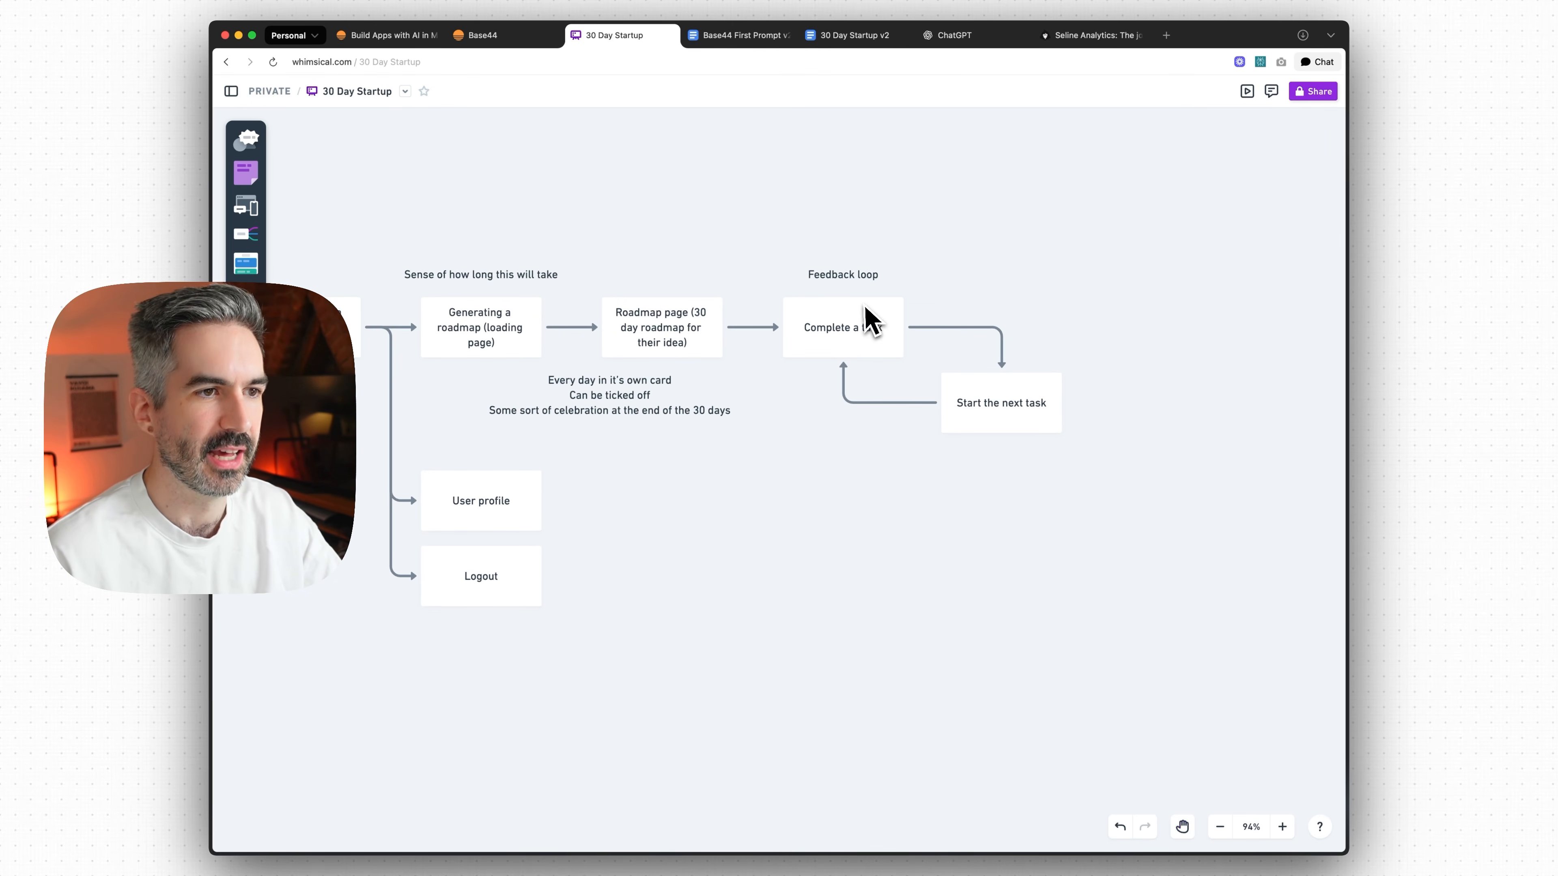
{"action": "left_click", "coordinate": [872, 319]}
{"action": "left_click", "coordinate": [1031, 306]}
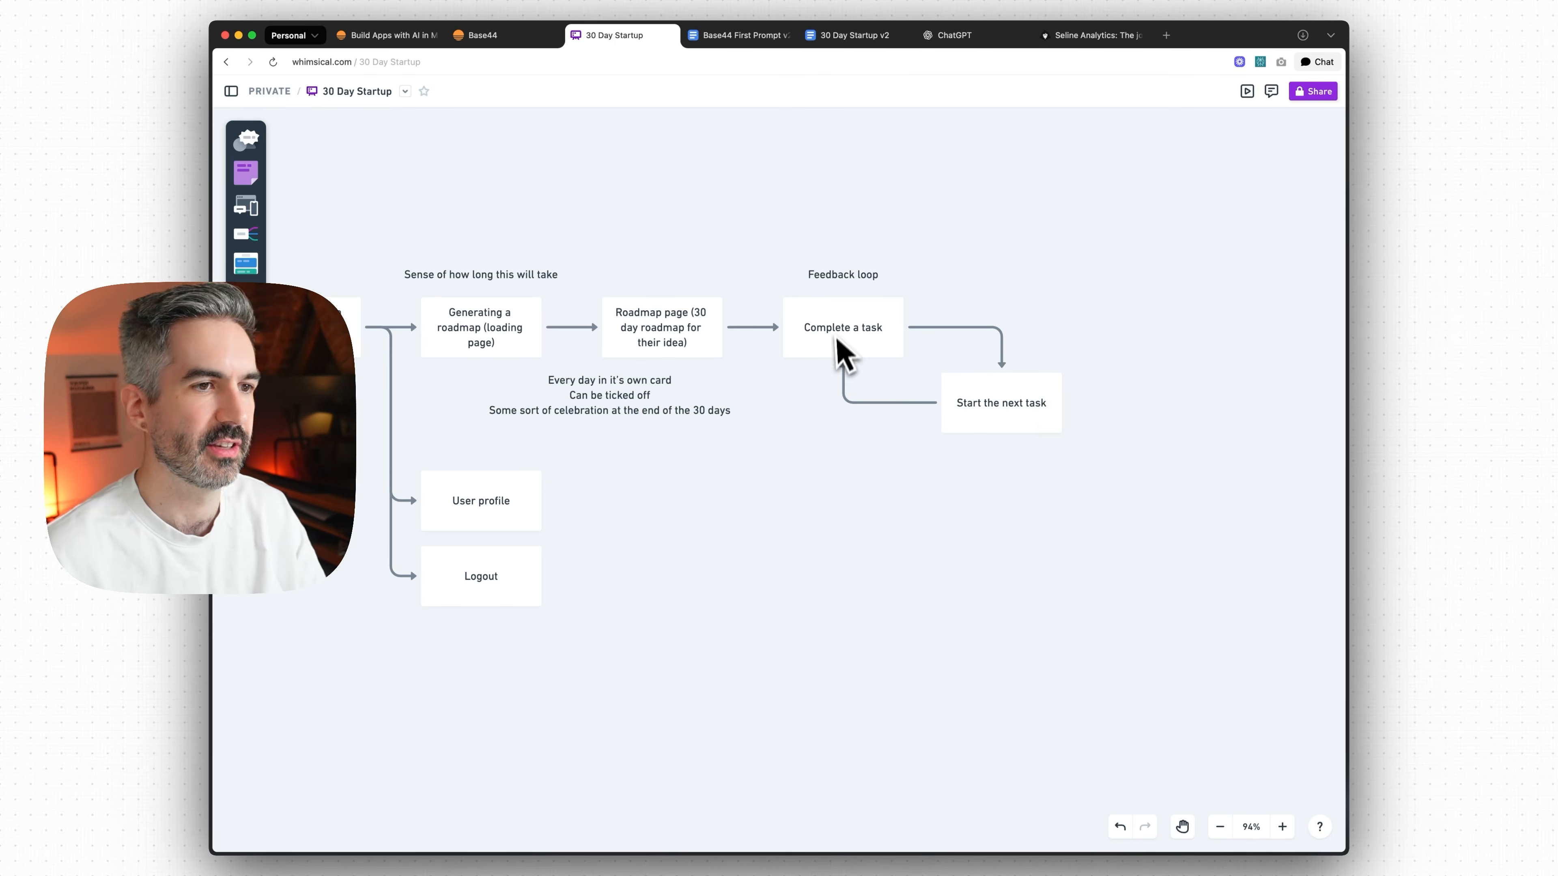
{"action": "scroll", "coordinate": [839, 345], "scroll_direction": "right", "scroll_amount": 1}
{"action": "scroll", "coordinate": [839, 345], "scroll_direction": "up", "scroll_amount": 1}
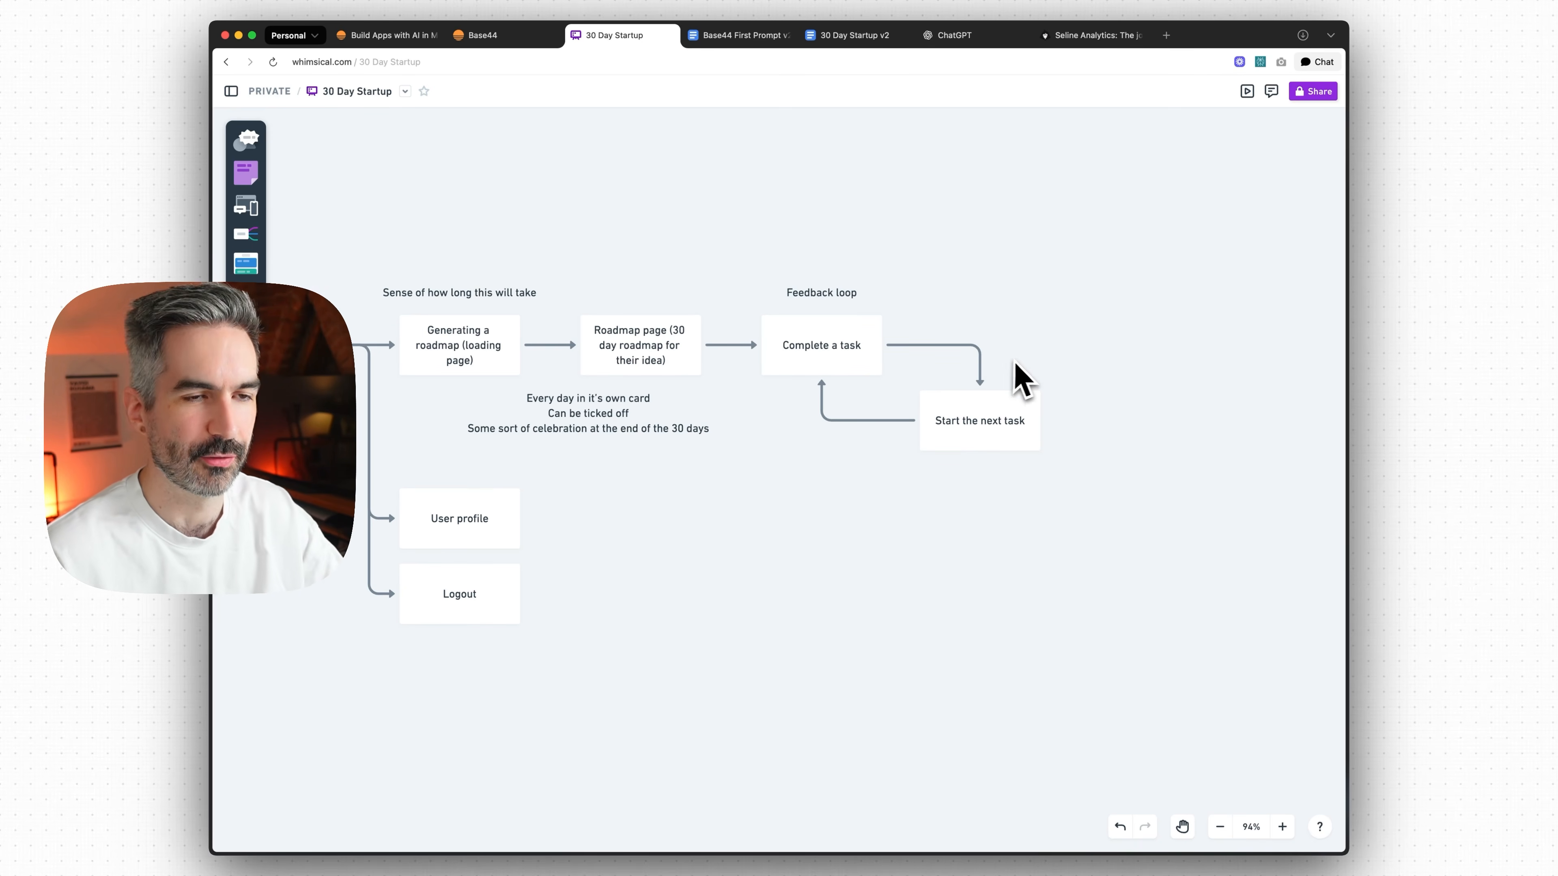
- Examine the User profile and Logout branches, and review the complete flow from Sign up to the last task
{"action": "scroll", "coordinate": [1020, 377], "scroll_direction": "left", "scroll_amount": 8}
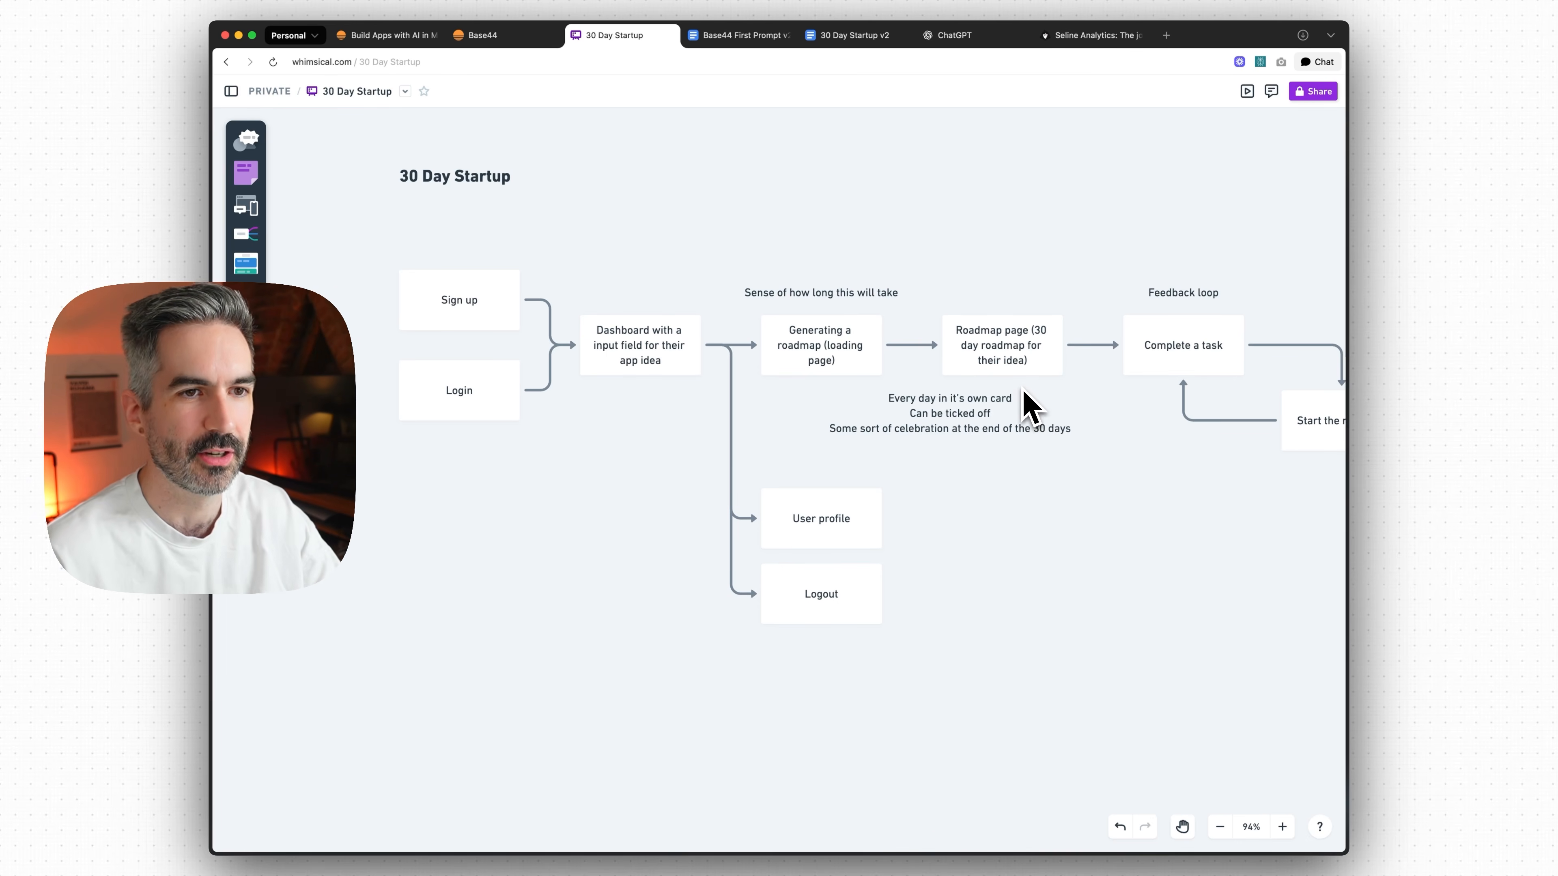
{"action": "left_click_drag", "start_coordinate": [926, 504], "coordinate": [818, 611]}
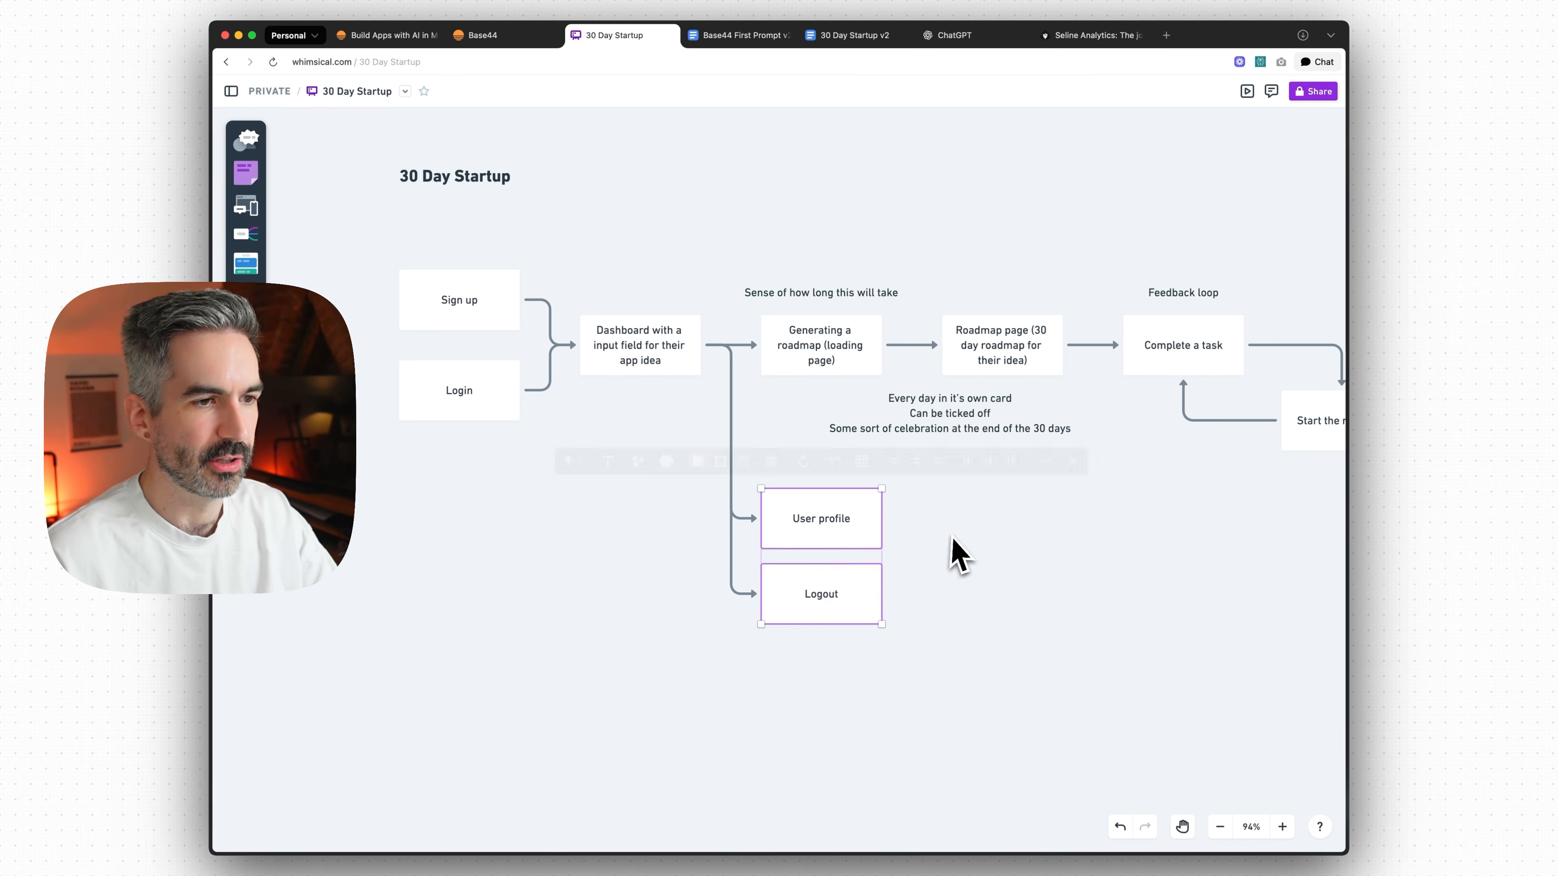
{"action": "left_click", "coordinate": [933, 548]}
{"action": "left_click_drag", "start_coordinate": [1081, 456], "coordinate": [1012, 477]}
{"action": "left_click_drag", "start_coordinate": [301, 155], "coordinate": [1242, 741]}
{"action": "left_click", "coordinate": [1241, 742]}
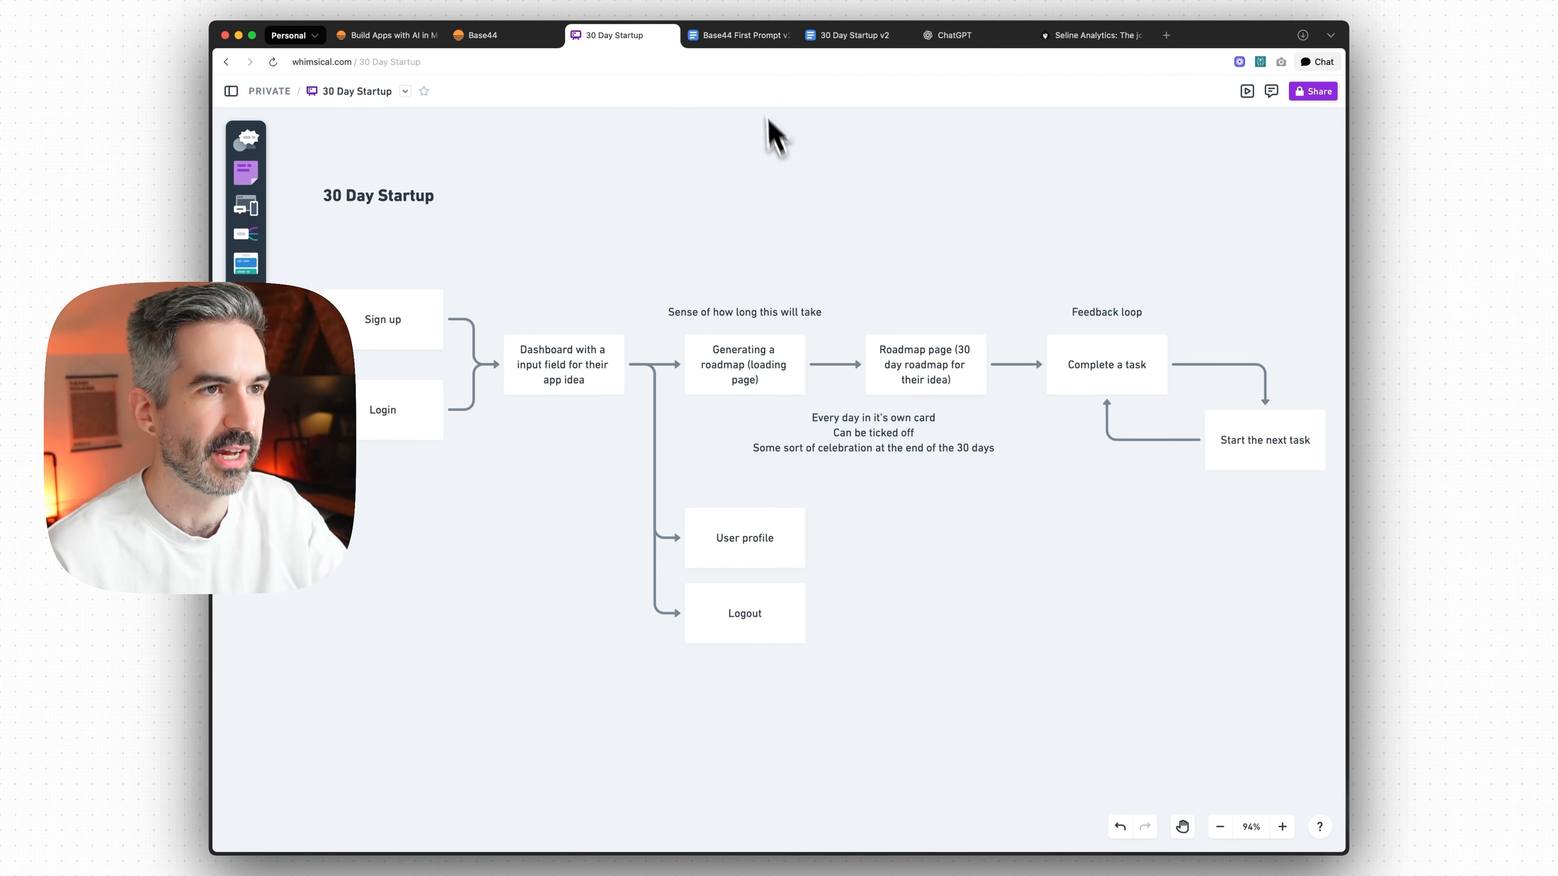
- Switch to the Base44 First Prompt v2 document in Google Docs and read the prompt, including its final design paragraph
{"action": "left_click", "coordinate": [742, 36]}
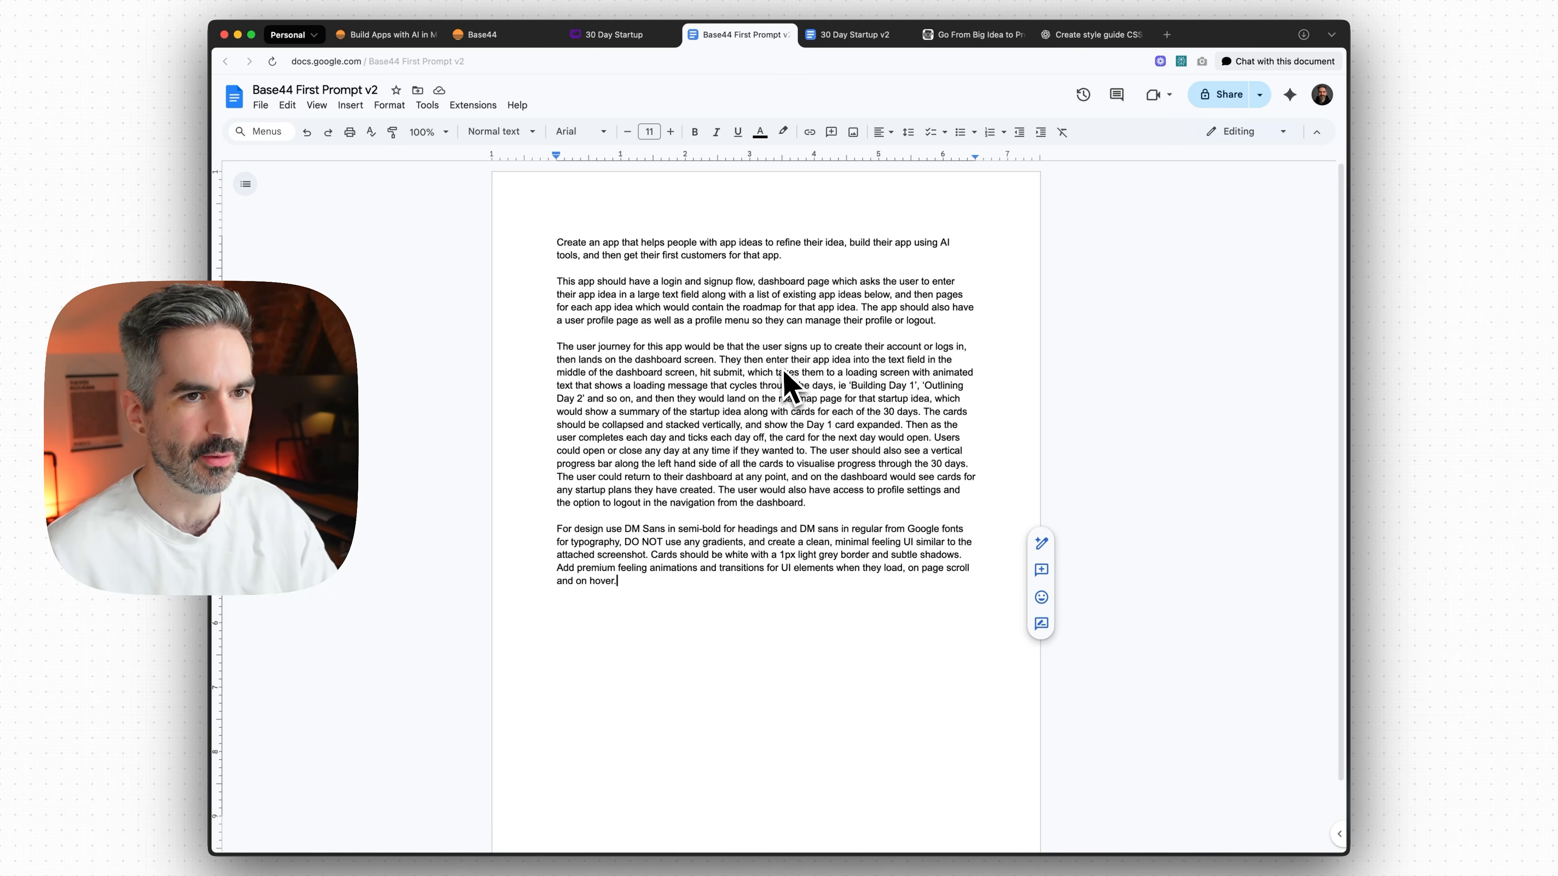
{"action": "left_click_drag", "start_coordinate": [618, 581], "coordinate": [556, 528]}
{"action": "left_click", "coordinate": [664, 556]}
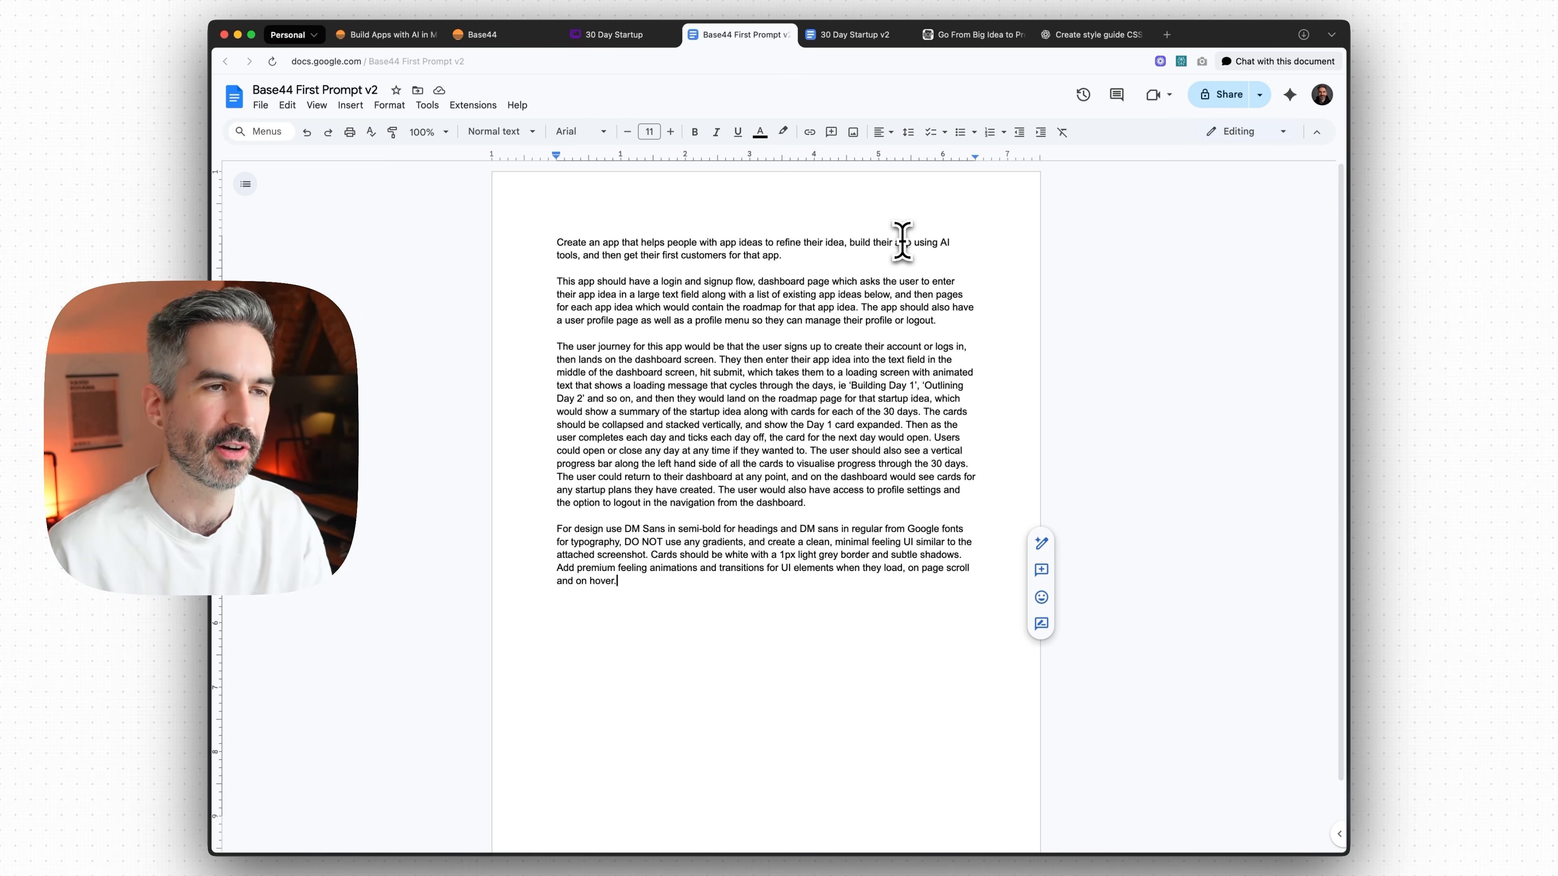
- Switch to the buildgreatproducts.com site and look over its home page and sign-up resources
{"action": "left_click", "coordinate": [976, 35]}
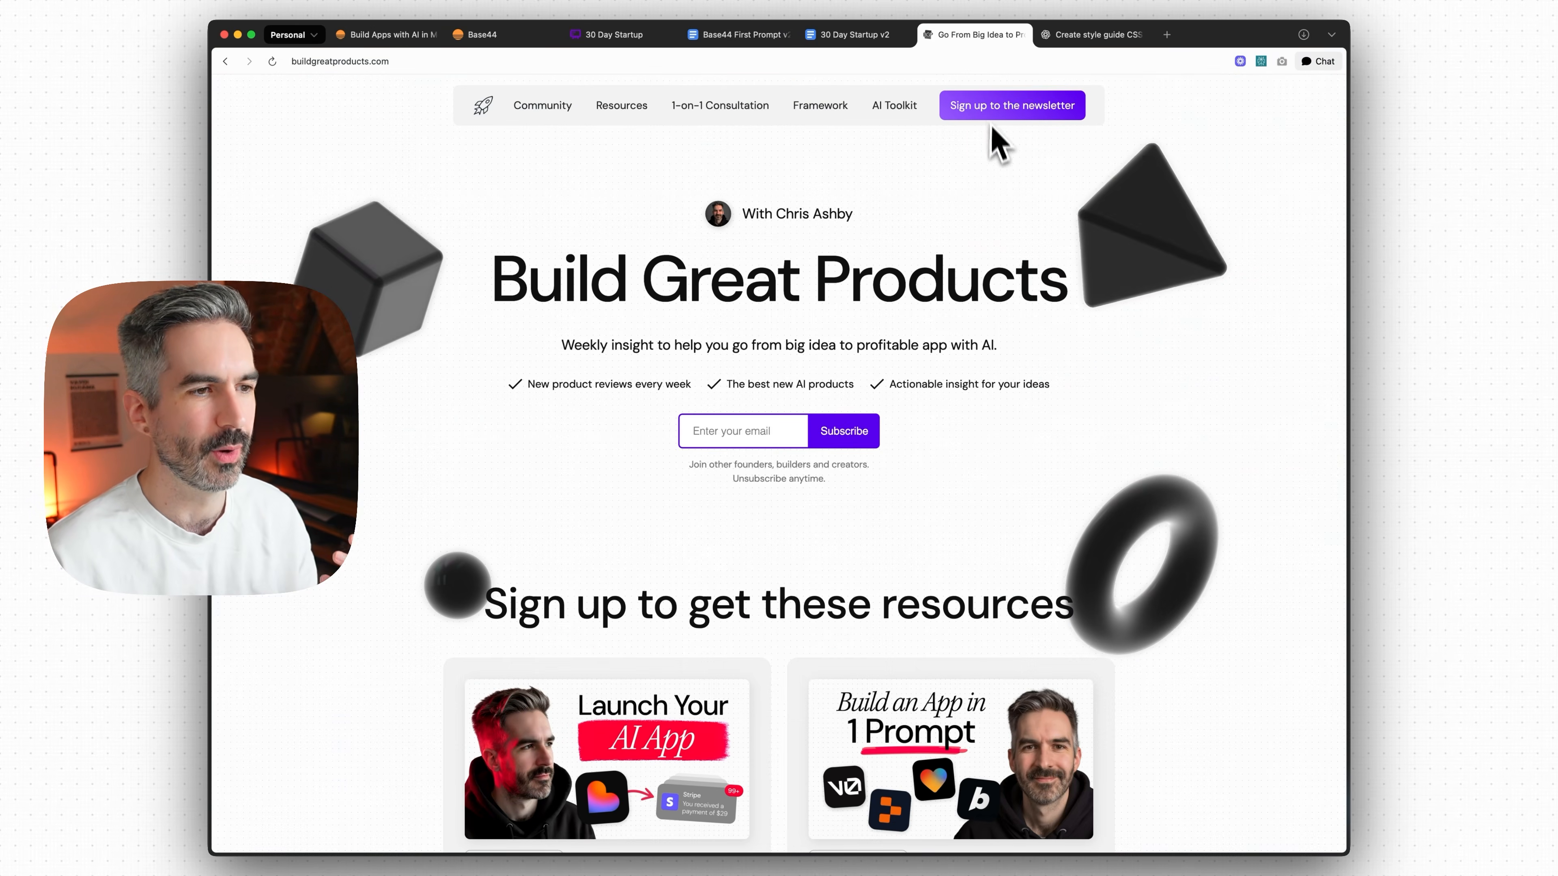
{"action": "scroll", "coordinate": [881, 264], "scroll_direction": "down", "scroll_amount": 6}
{"action": "scroll", "coordinate": [889, 261], "scroll_direction": "up", "scroll_amount": 4}
{"action": "scroll", "coordinate": [888, 261], "scroll_direction": "up", "scroll_amount": 2}
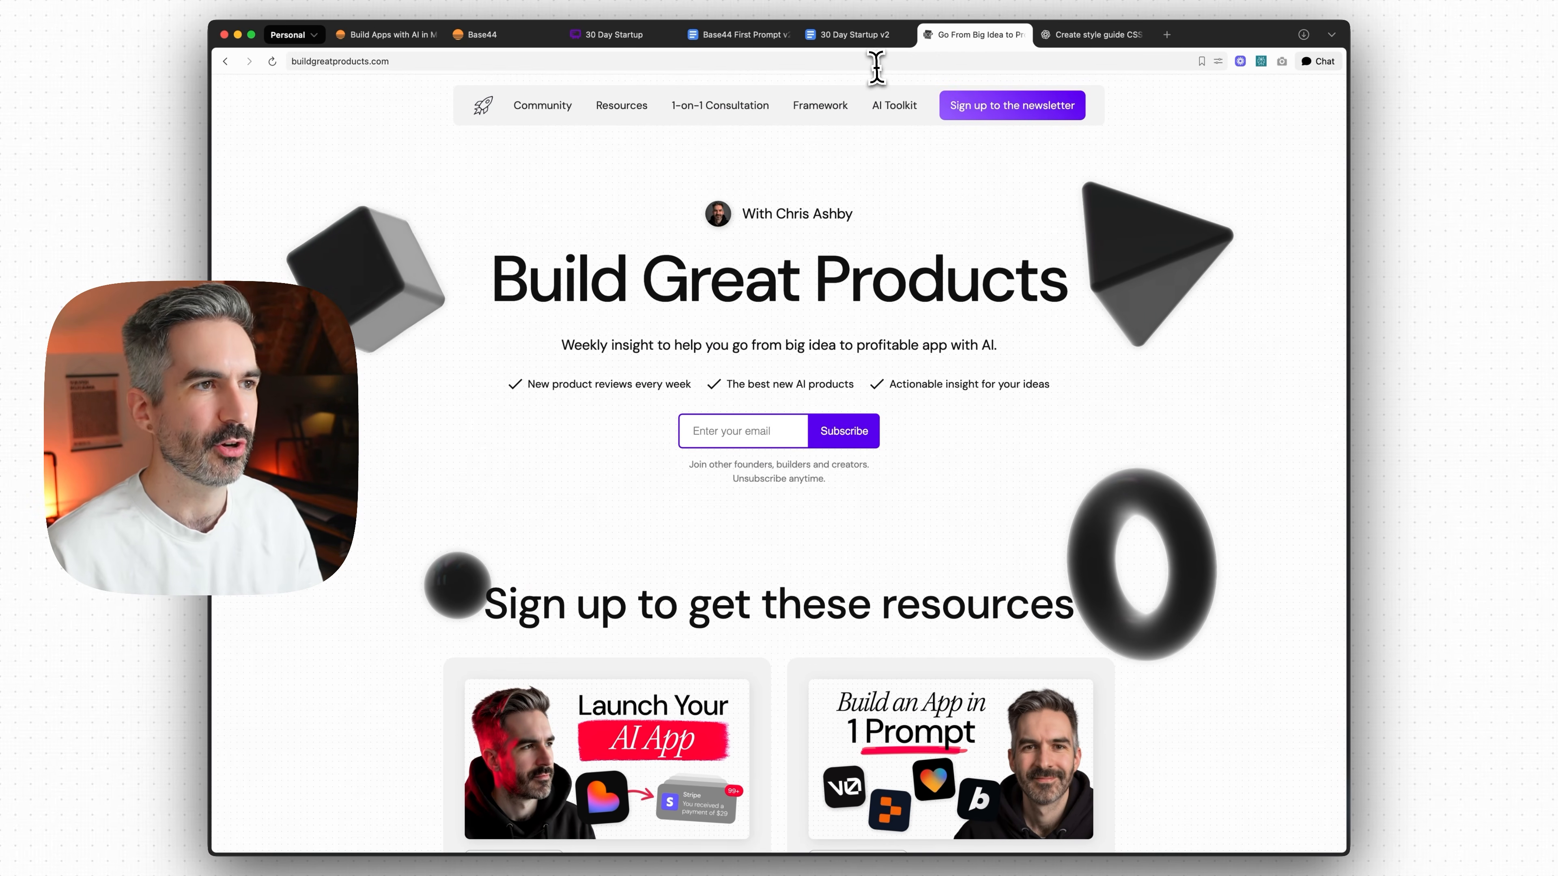
{"action": "left_click", "coordinate": [1095, 35]}
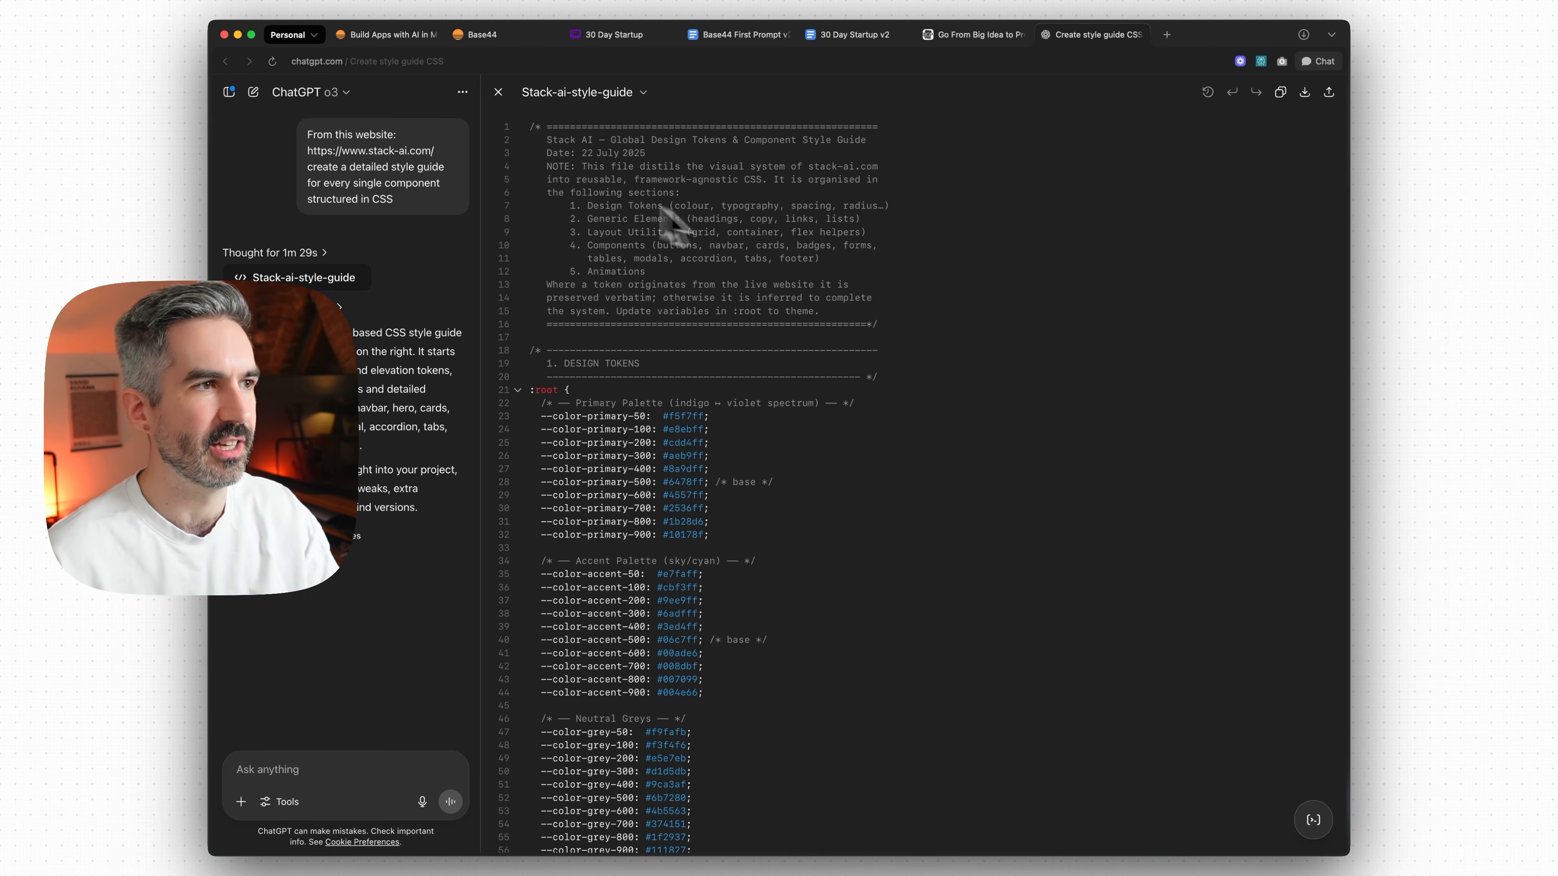
{"action": "left_click_drag", "start_coordinate": [307, 150], "coordinate": [433, 151]}
{"action": "left_click", "coordinate": [422, 181]}
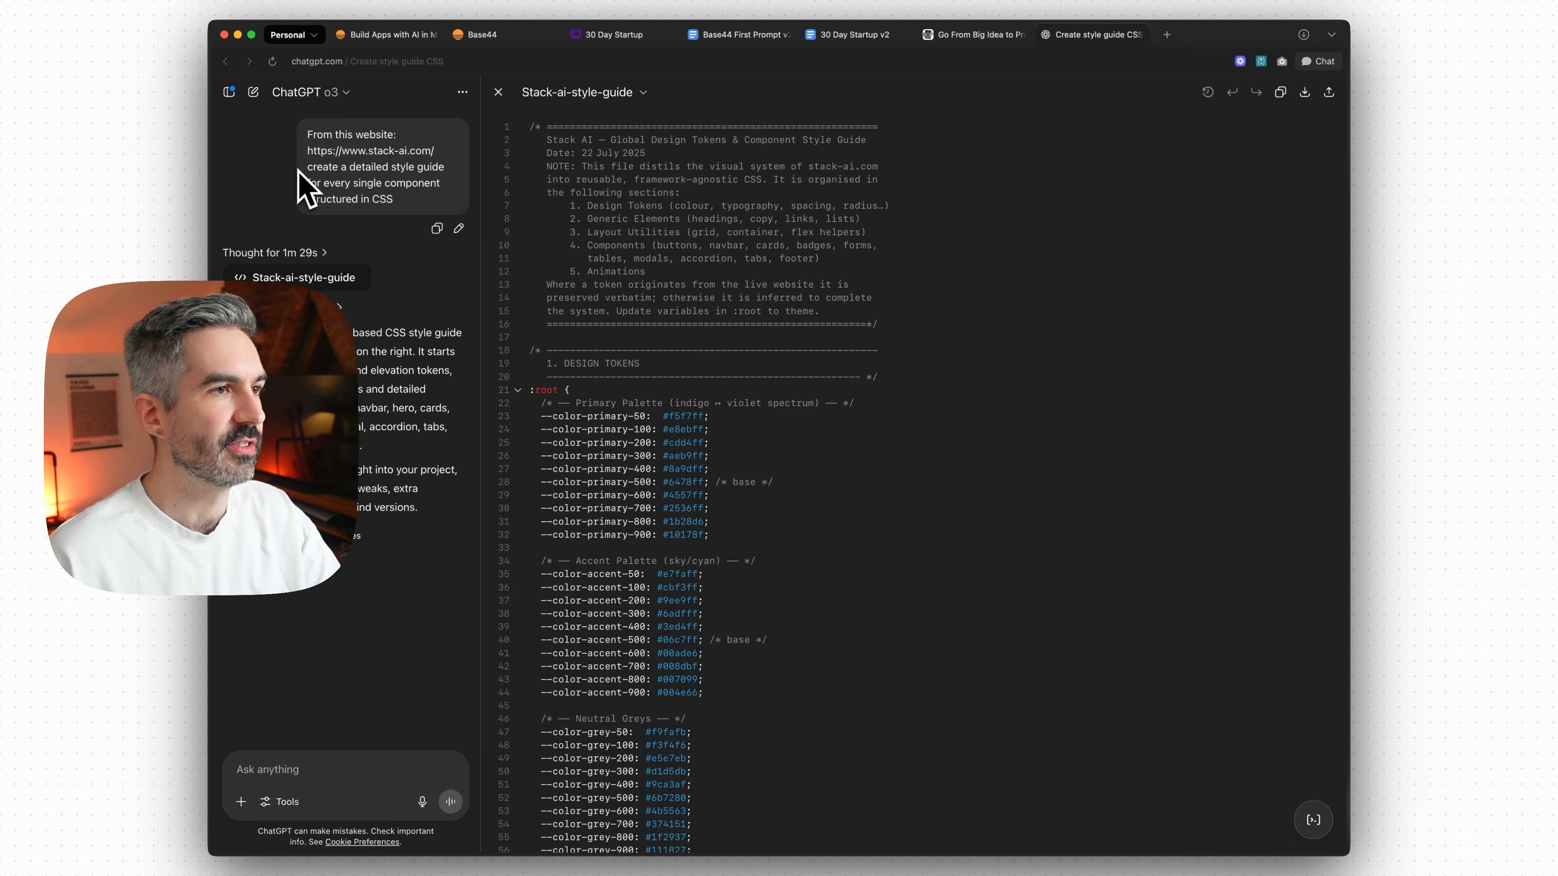
{"action": "left_click_drag", "start_coordinate": [322, 166], "coordinate": [412, 185]}
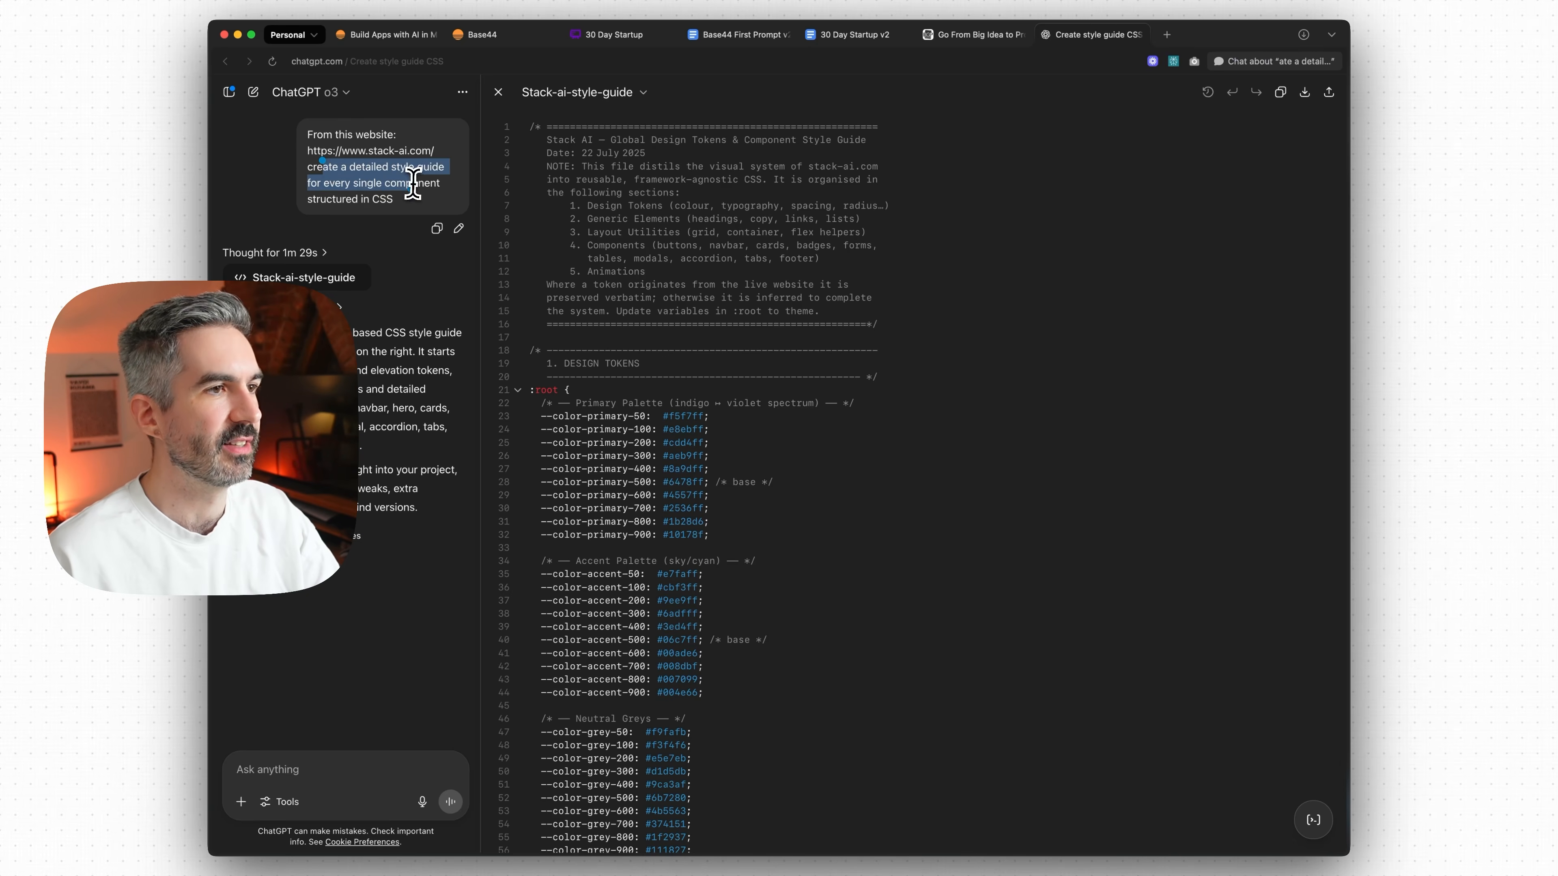
{"action": "left_click", "coordinate": [435, 184]}
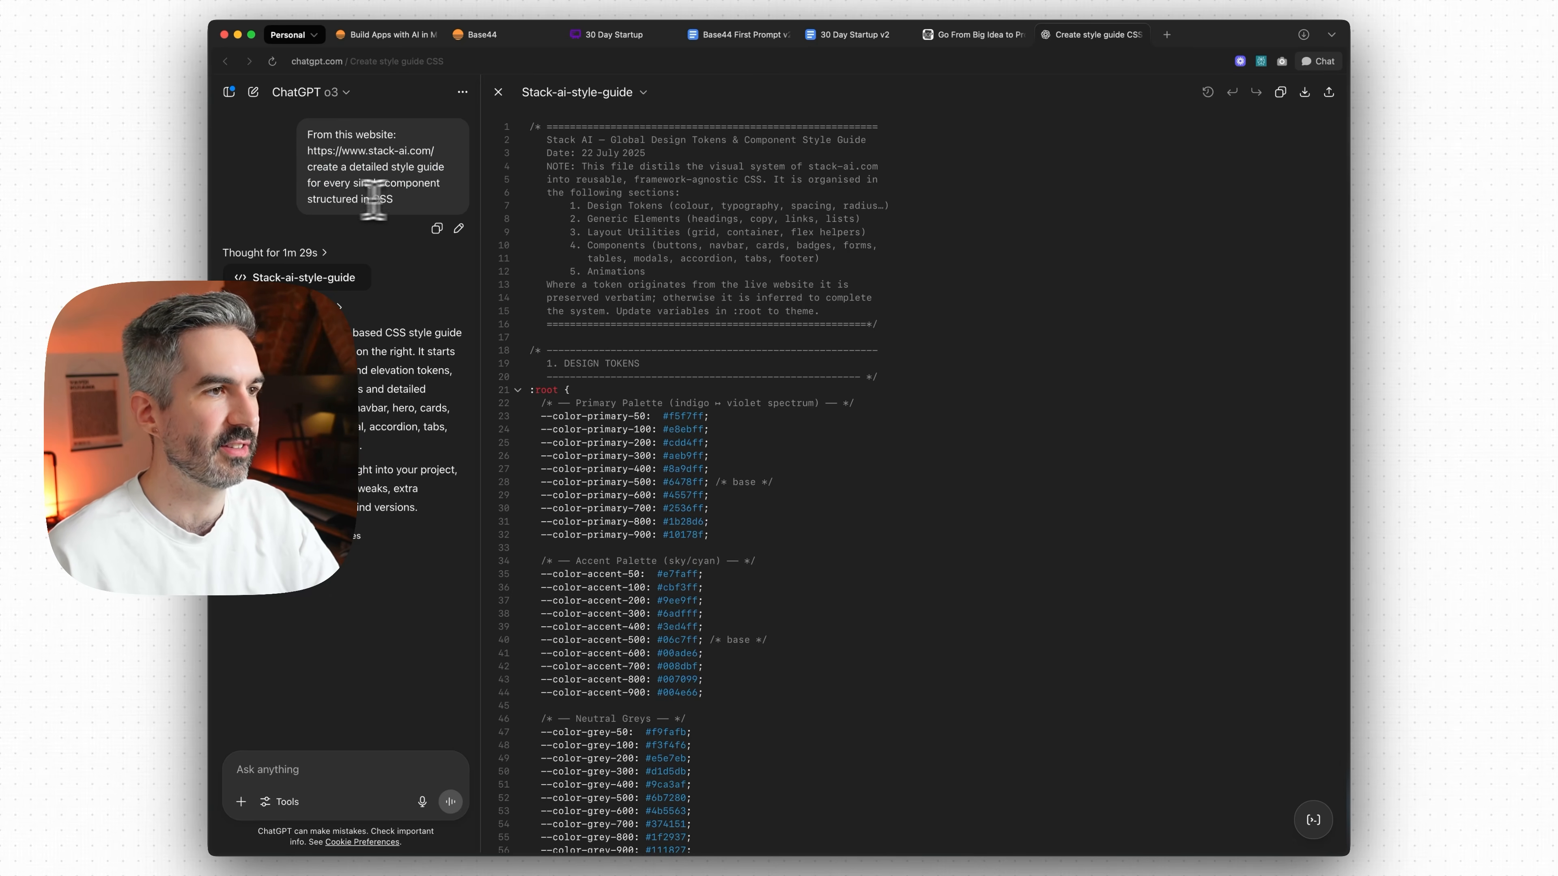
- Review the Stack-ai-style-guide CSS from its design tokens through the components to the animations section
{"action": "scroll", "coordinate": [810, 232], "scroll_direction": "down", "scroll_amount": 10}
{"action": "scroll", "coordinate": [805, 232], "scroll_direction": "down", "scroll_amount": 20}
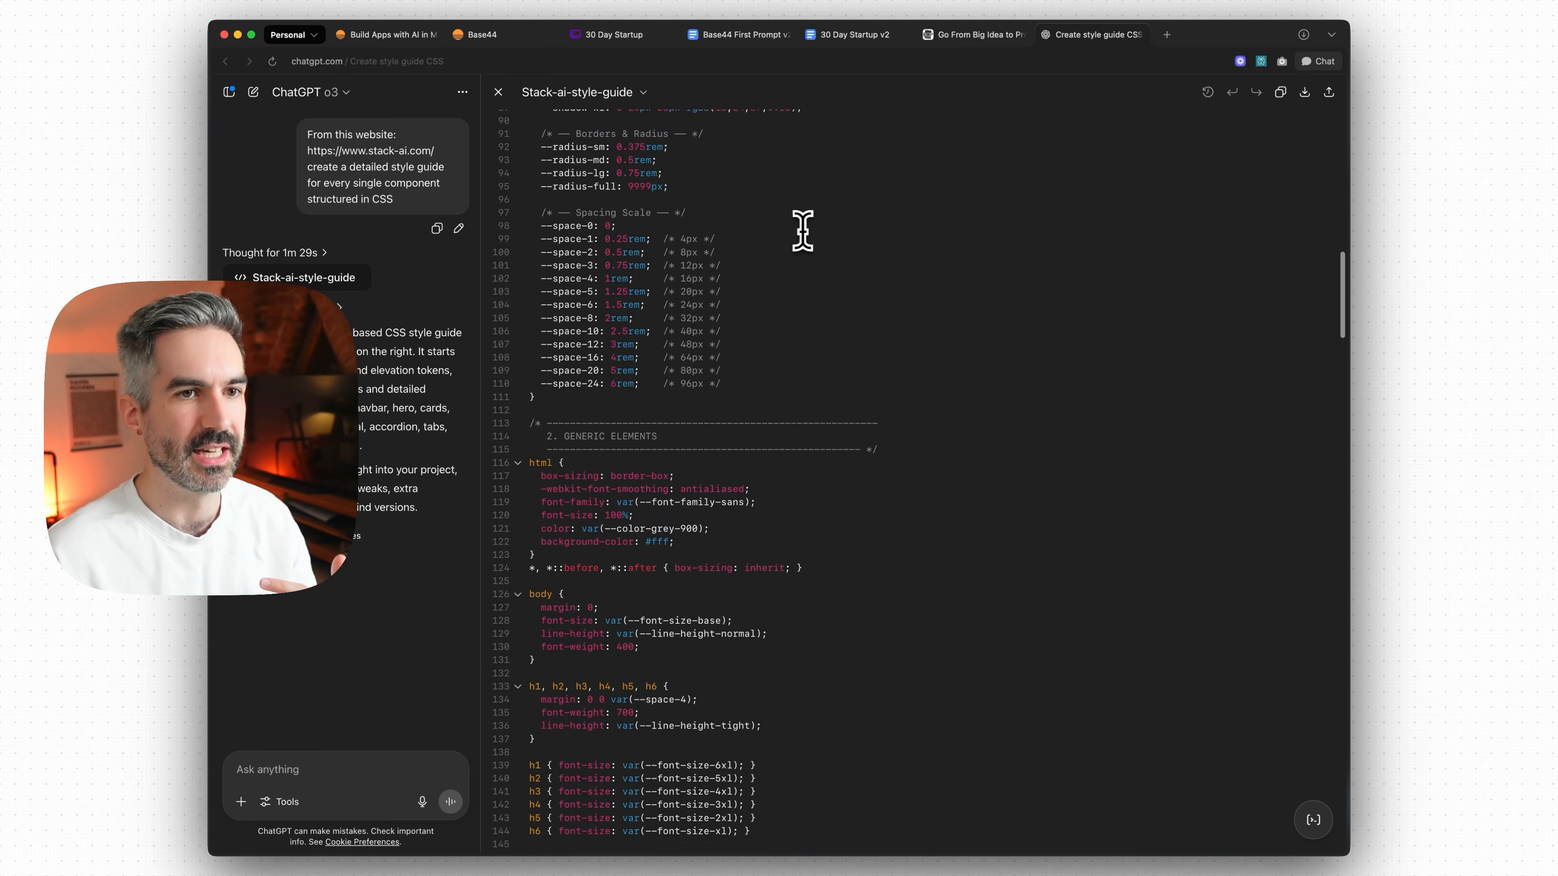
{"action": "scroll", "coordinate": [824, 226], "scroll_direction": "down", "scroll_amount": 11}
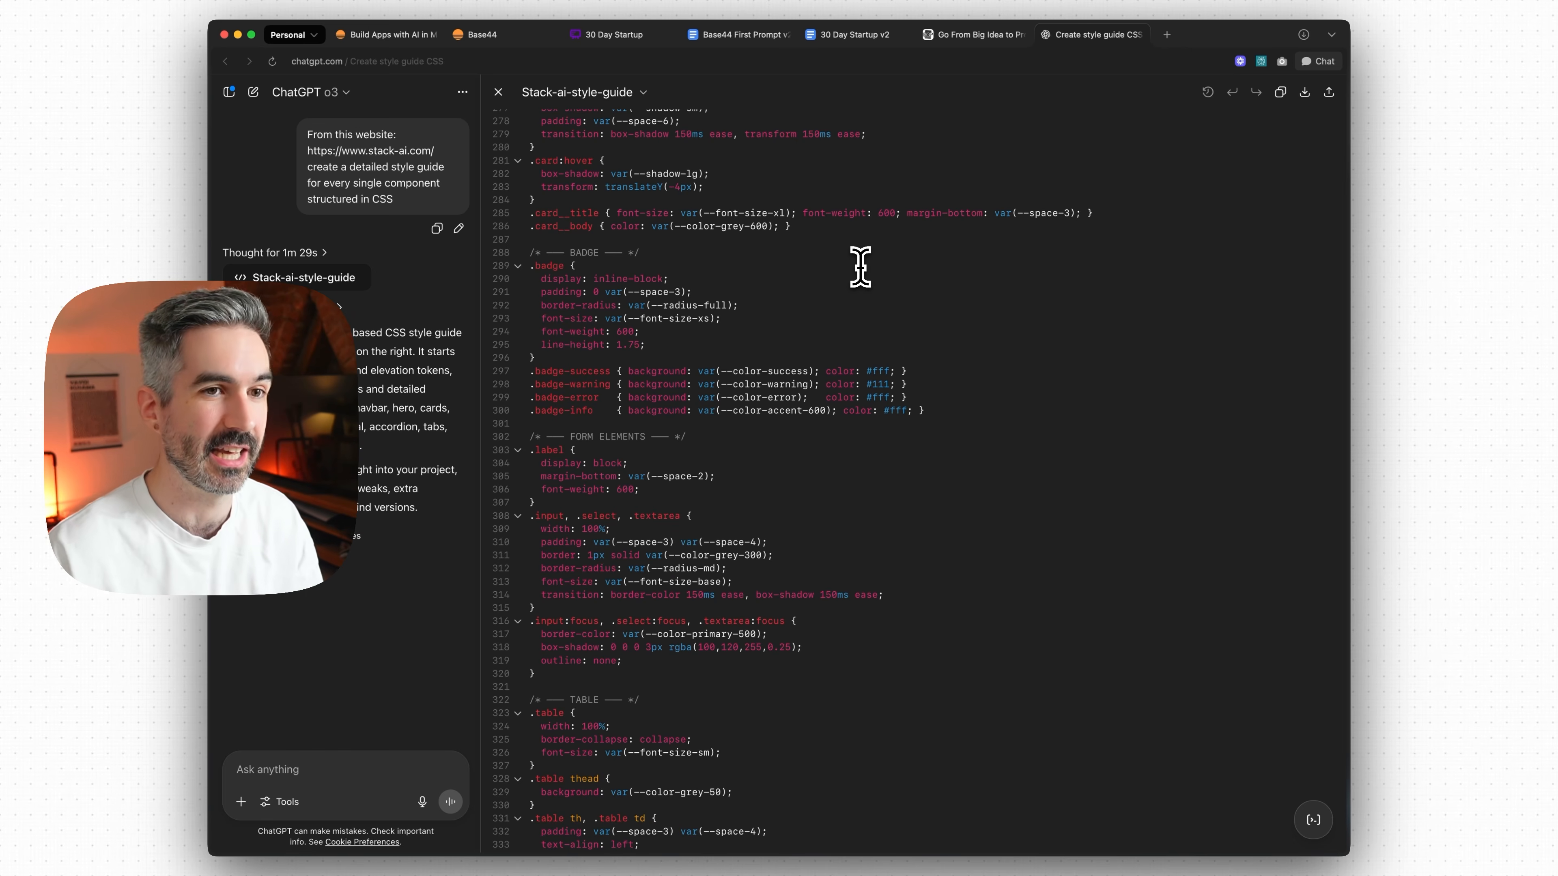
{"action": "scroll", "coordinate": [964, 212], "scroll_direction": "down", "scroll_amount": 11}
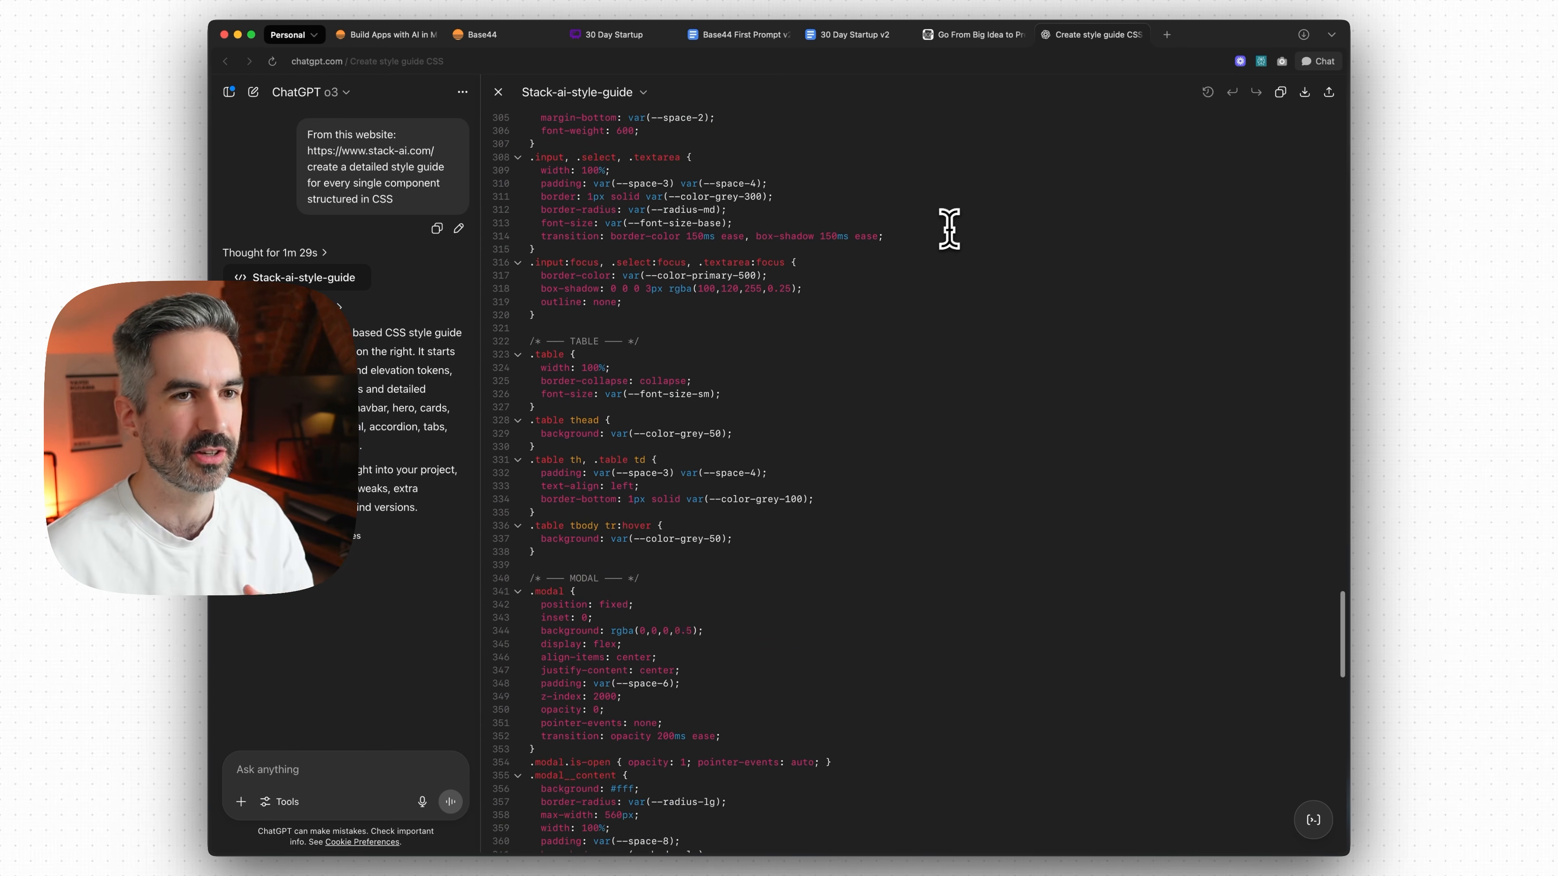
{"action": "scroll", "coordinate": [947, 234], "scroll_direction": "down", "scroll_amount": 6}
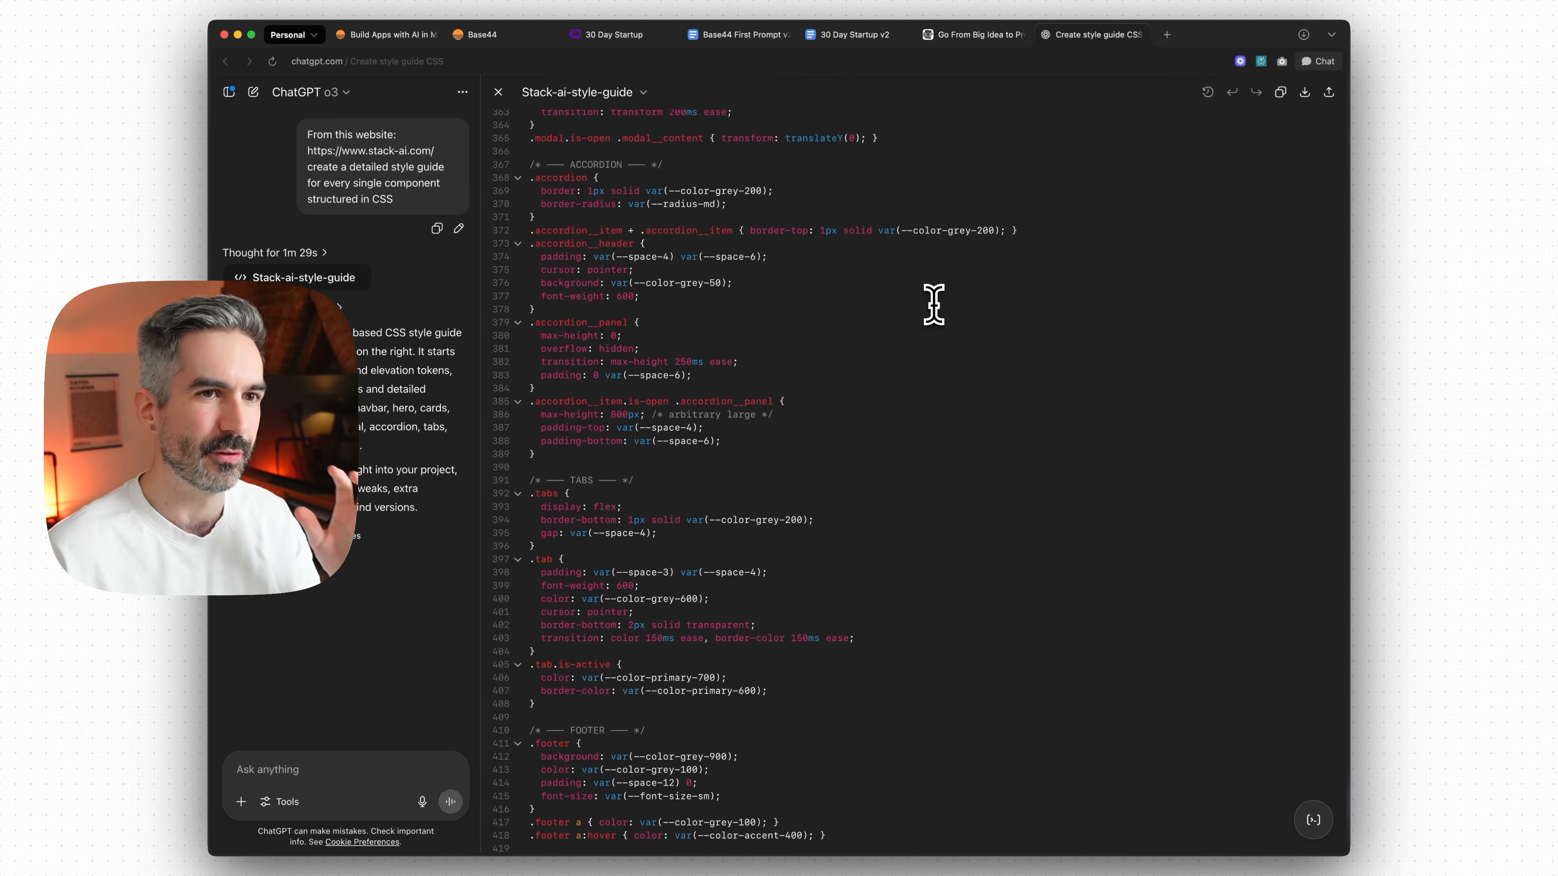
{"action": "scroll", "coordinate": [938, 301], "scroll_direction": "down", "scroll_amount": 10}
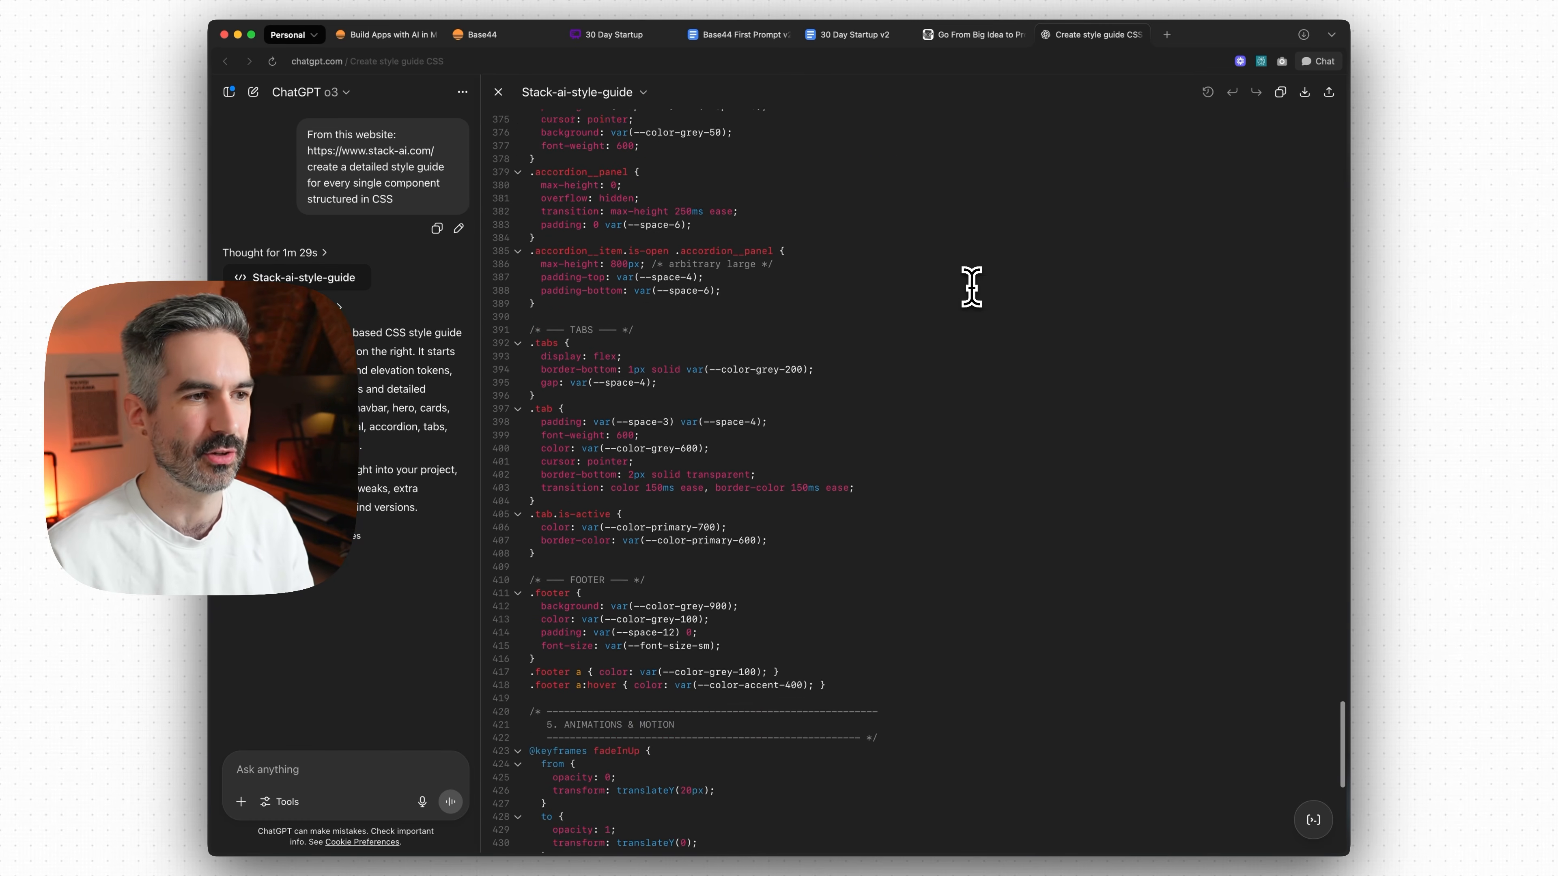
{"action": "scroll", "coordinate": [944, 288], "scroll_direction": "up", "scroll_amount": 20}
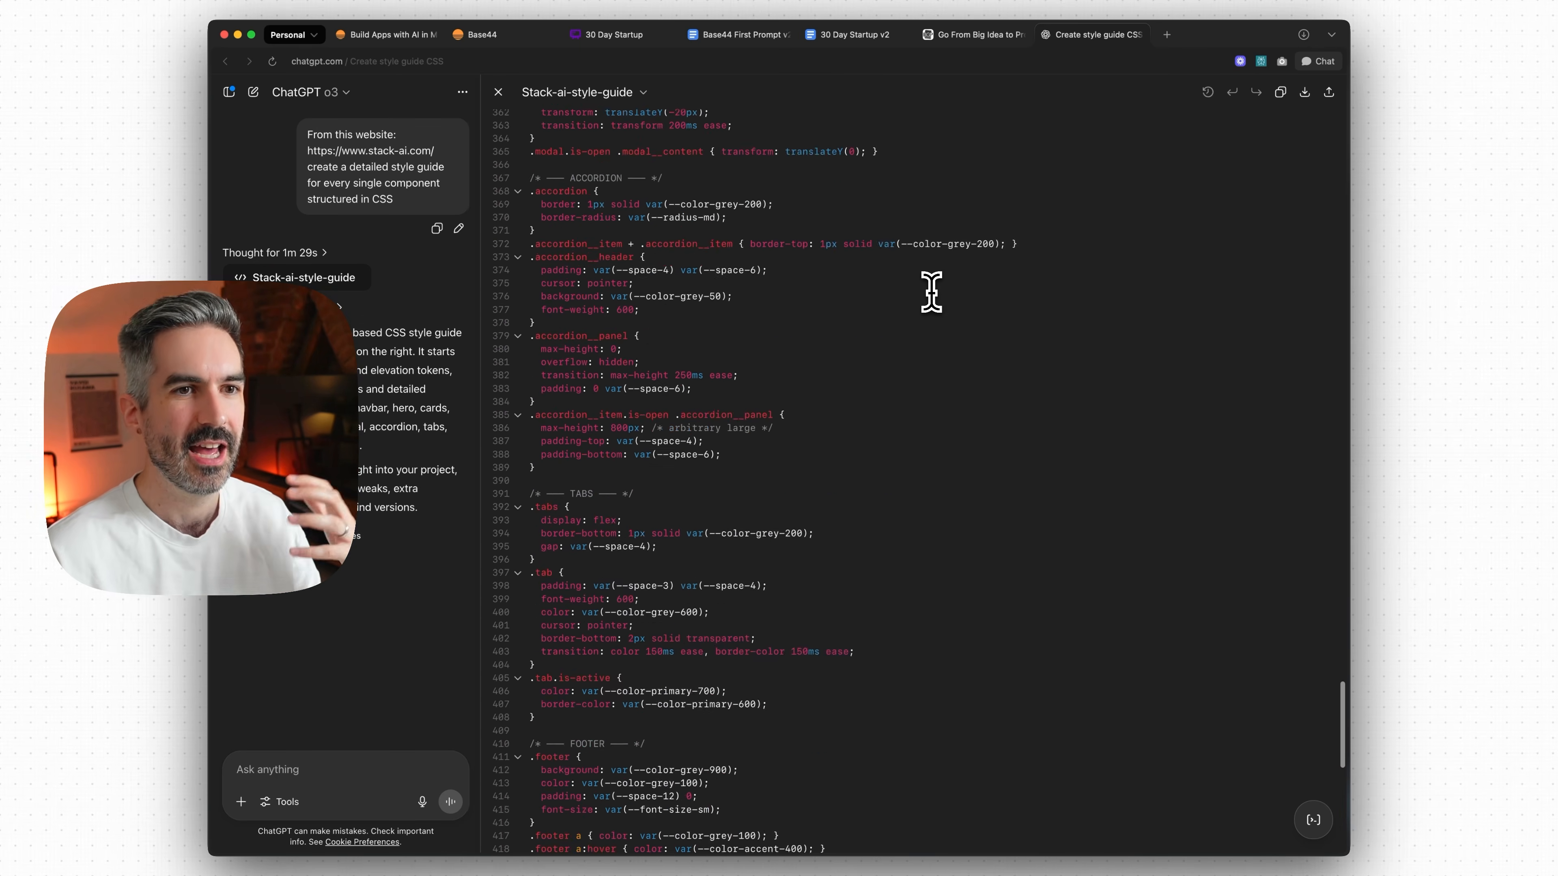
{"action": "scroll", "coordinate": [936, 289], "scroll_direction": "up", "scroll_amount": 20}
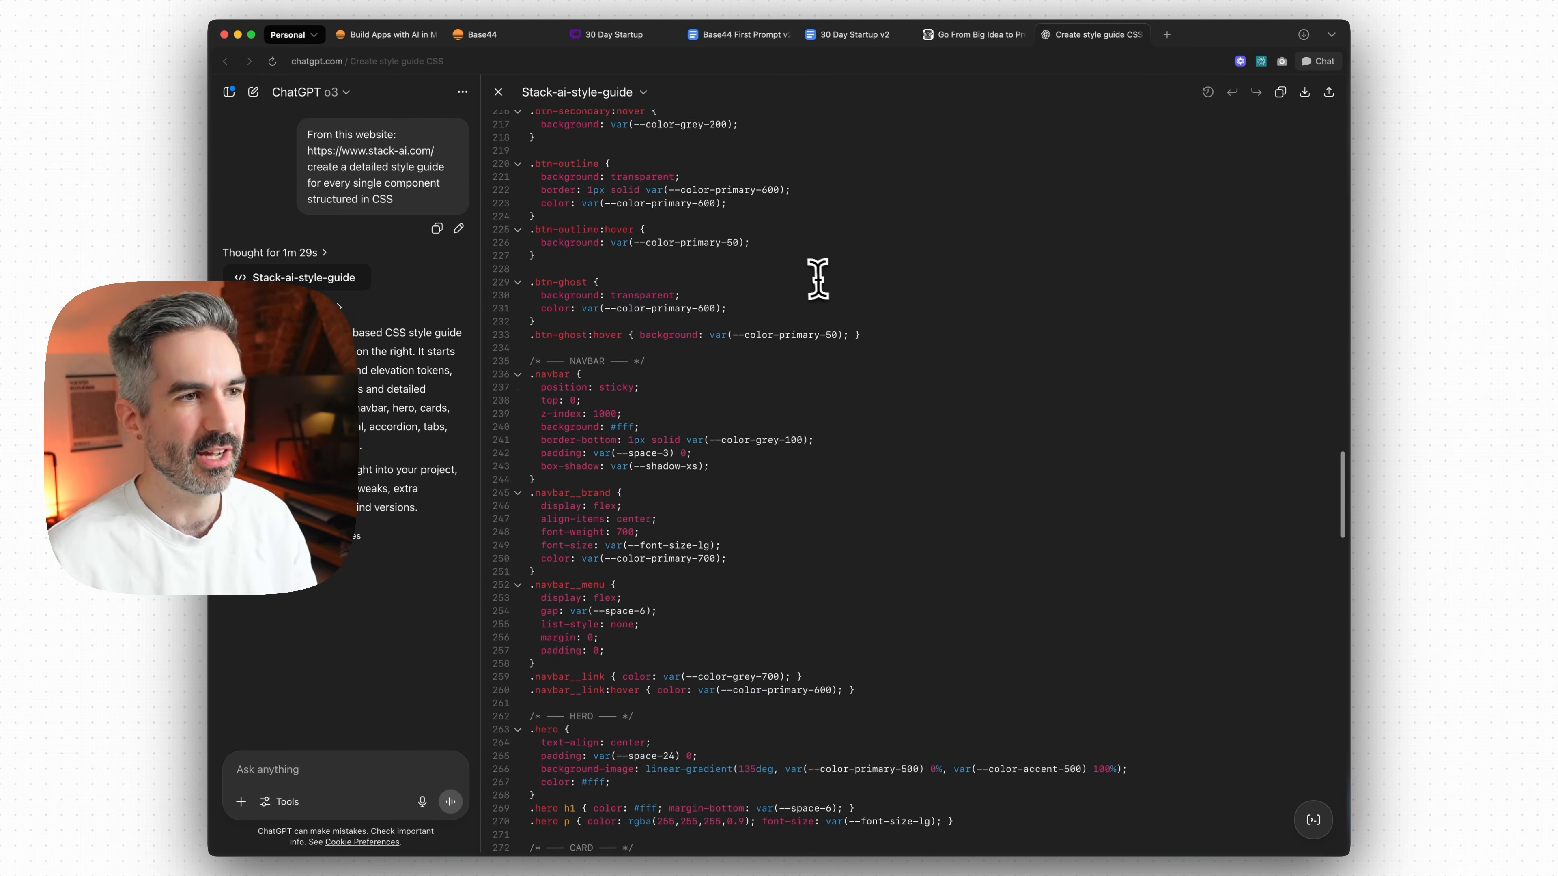
{"action": "scroll", "coordinate": [744, 277], "scroll_direction": "up", "scroll_amount": 20}
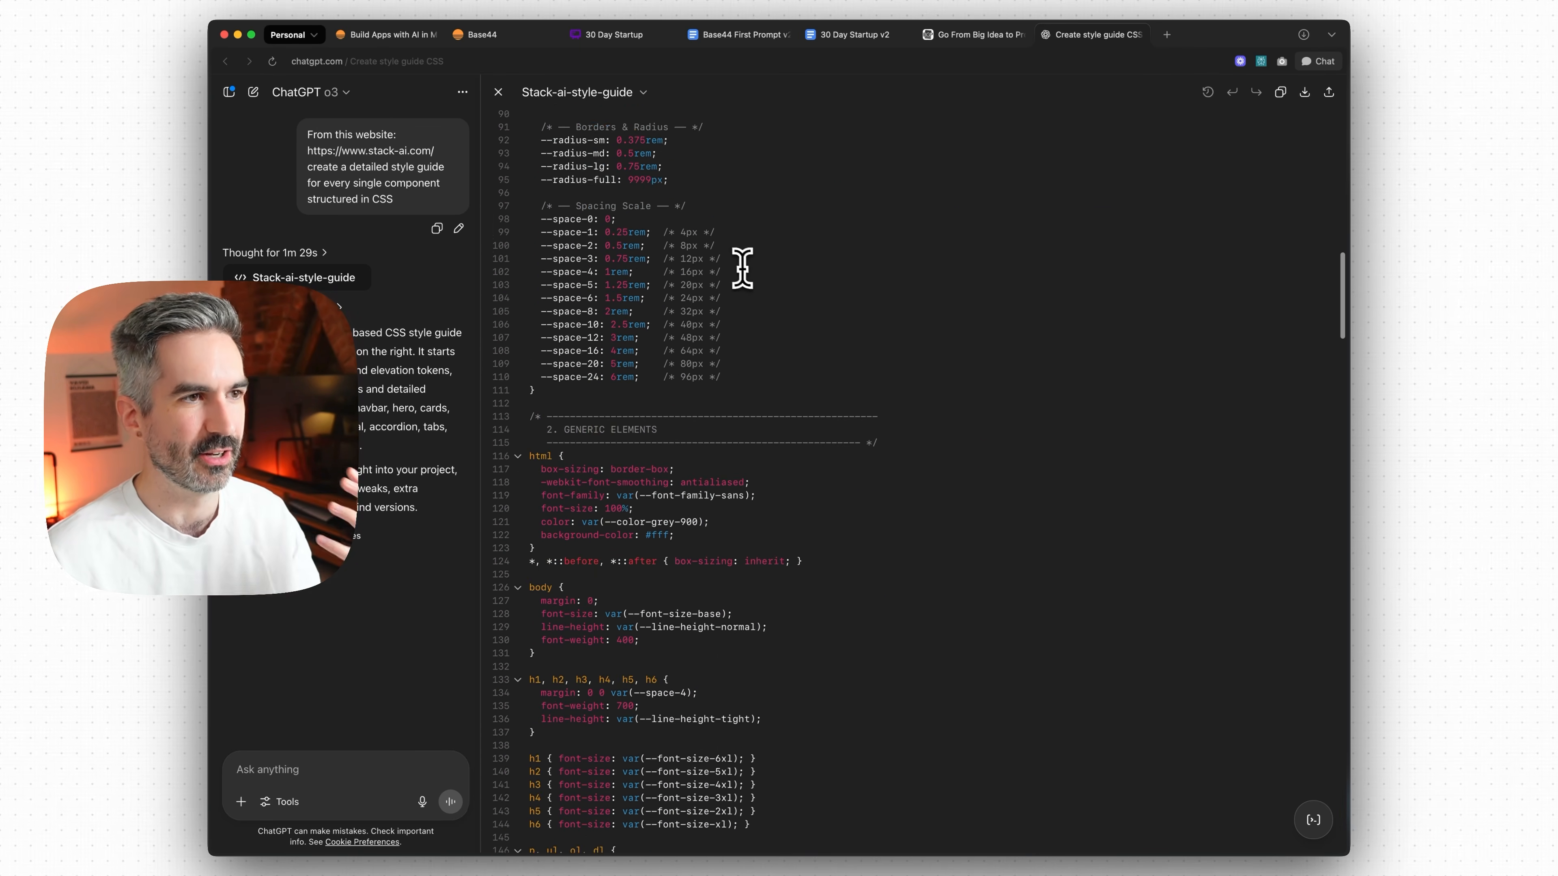
{"action": "scroll", "coordinate": [835, 260], "scroll_direction": "up", "scroll_amount": 5}
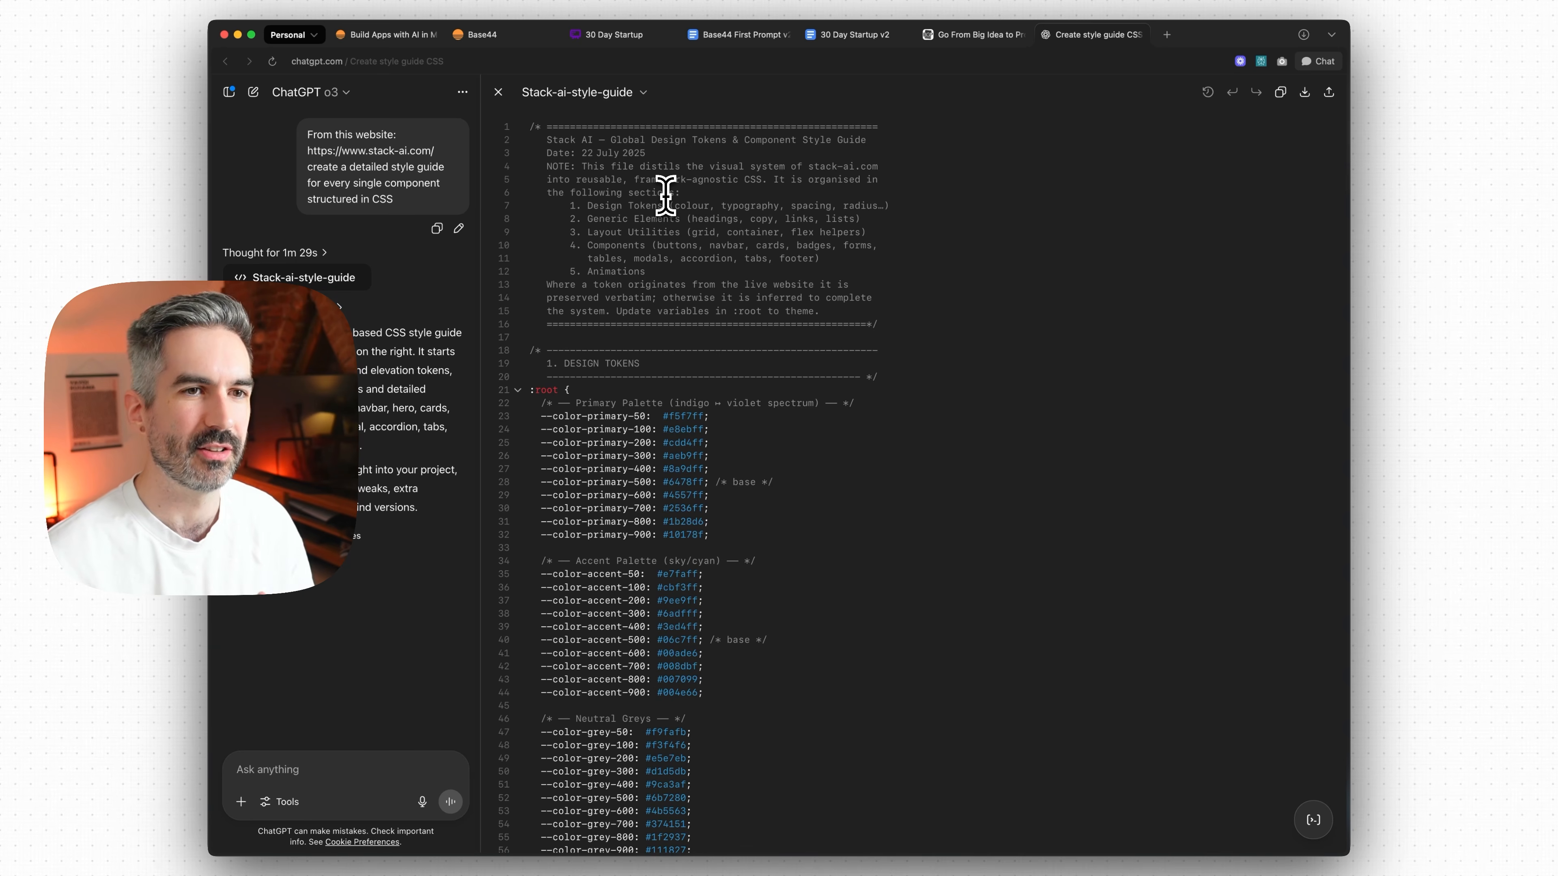
{"action": "scroll", "coordinate": [758, 231], "scroll_direction": "down", "scroll_amount": 1}
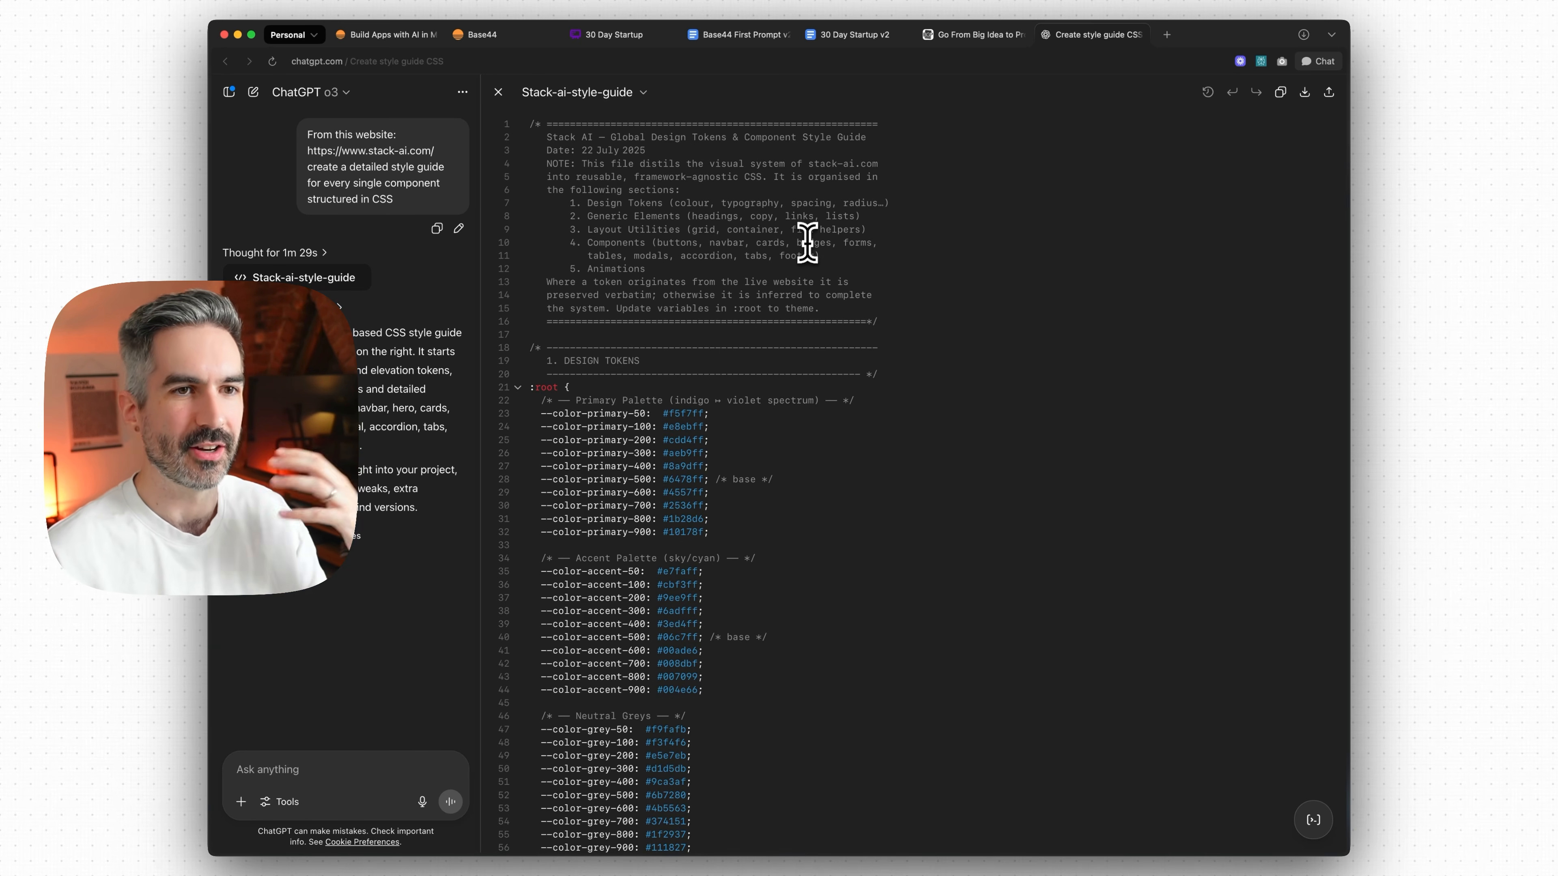
- Return to the Base44 First Prompt v2 document, and reopen the 30 Day Startup flow board in Whimsical
{"action": "left_click", "coordinate": [739, 35]}
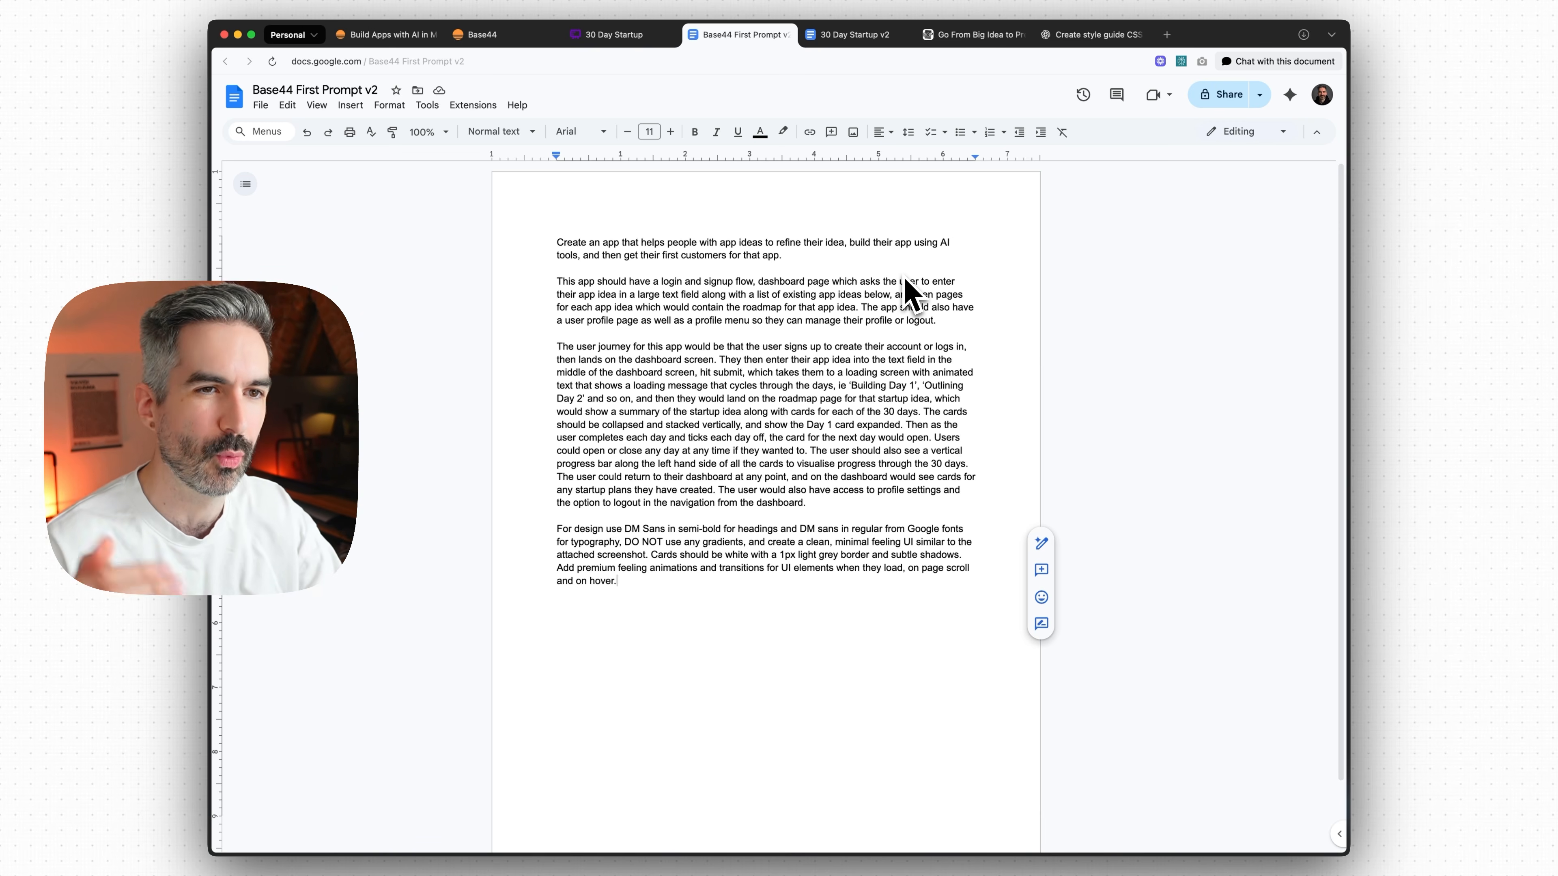
{"action": "left_click", "coordinate": [616, 37]}
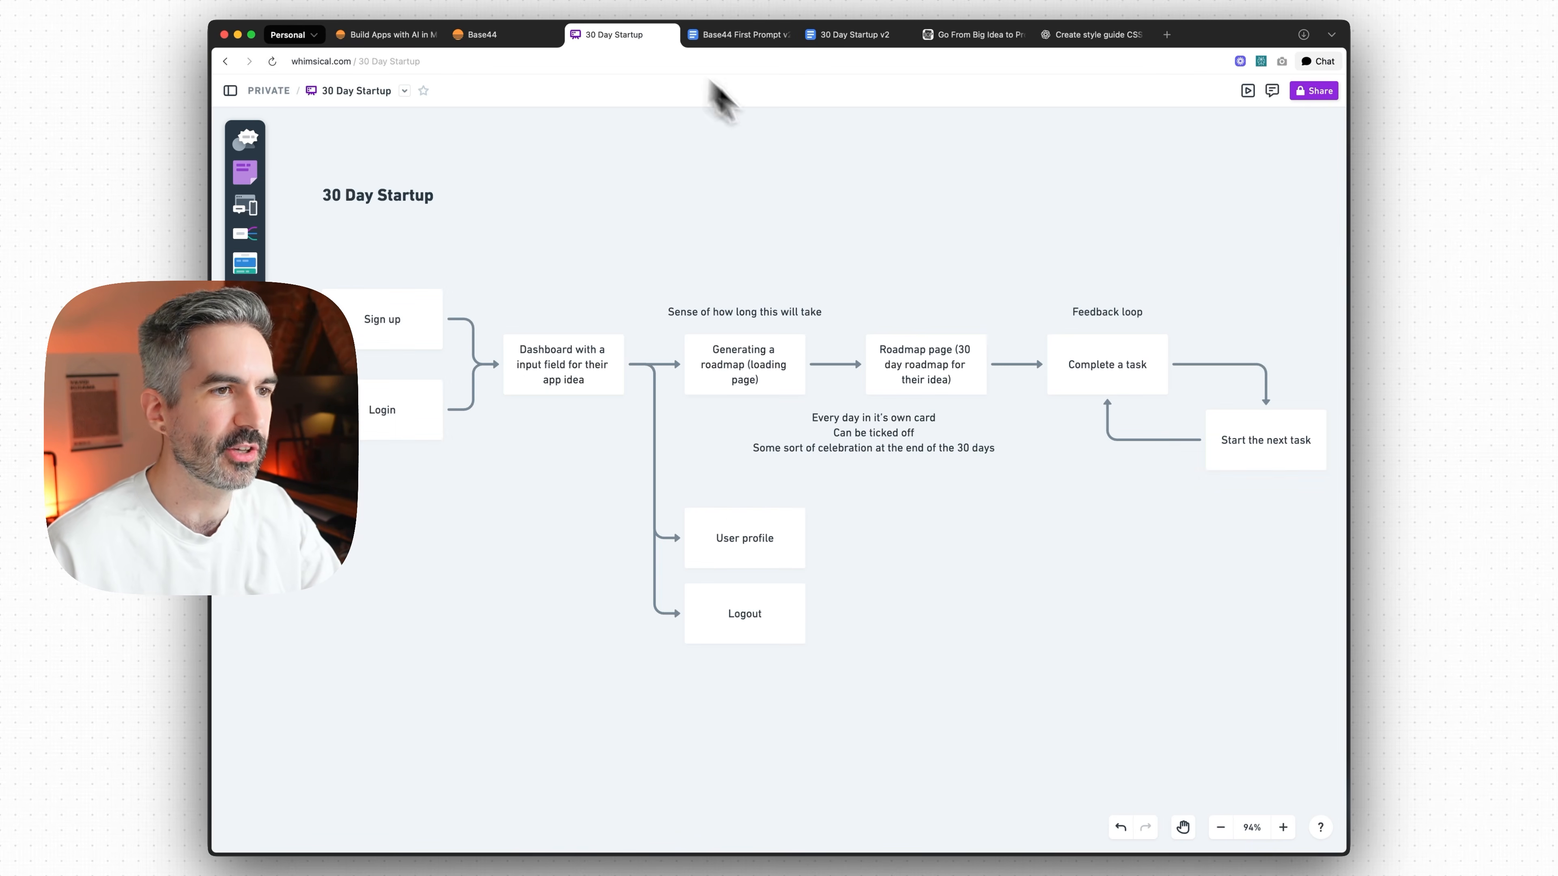
- Switch to the Base44 First Prompt v2 document and look over the whole prompt
{"action": "left_click", "coordinate": [741, 37]}
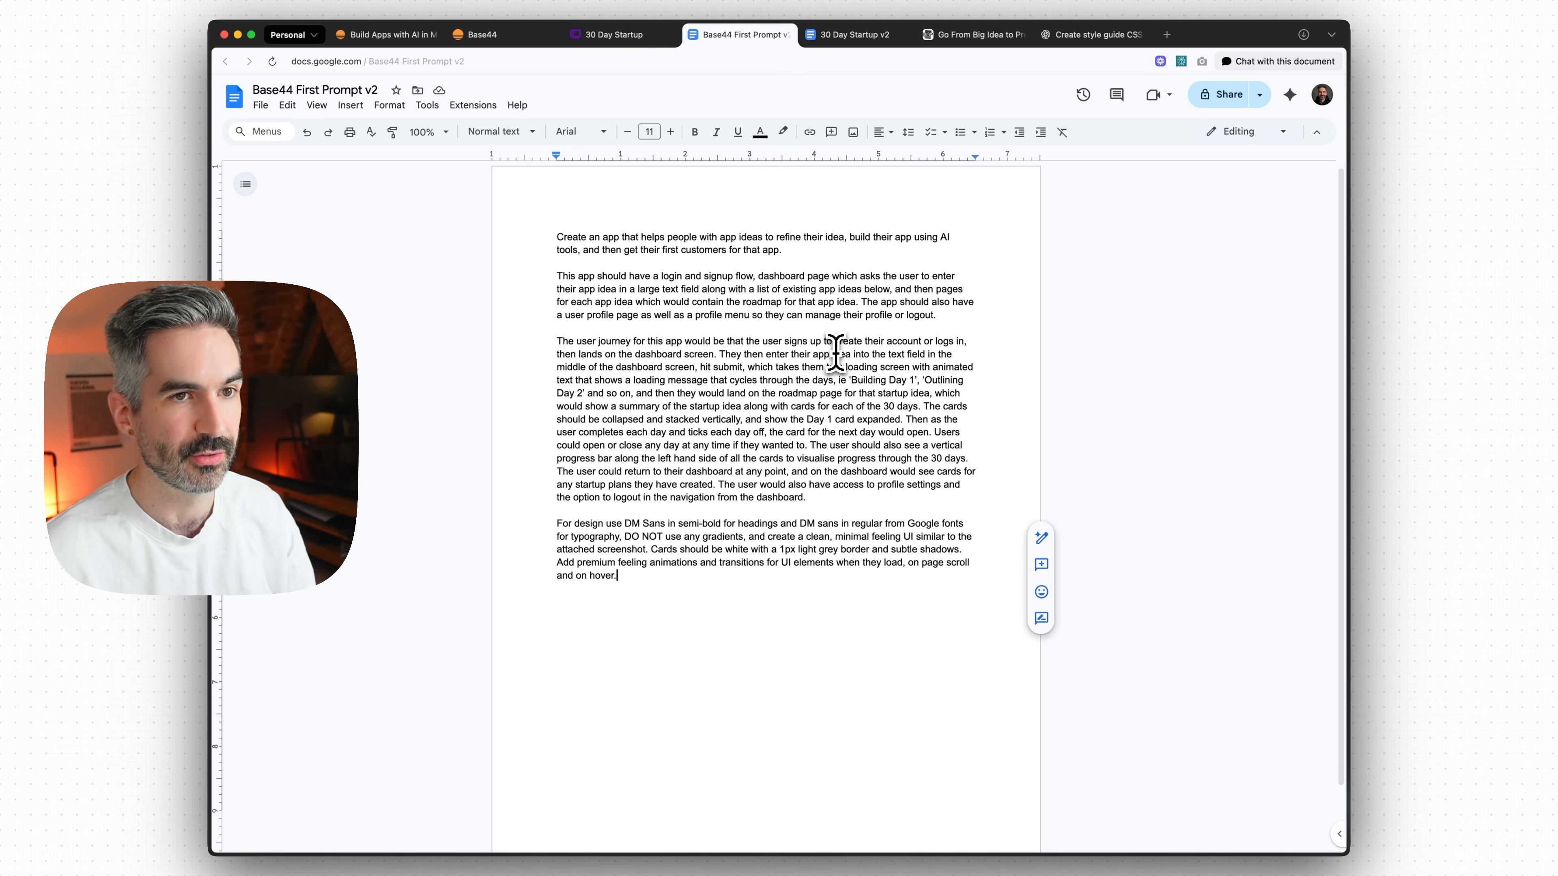
{"action": "left_click_drag", "start_coordinate": [631, 582], "coordinate": [554, 235]}
{"action": "left_click", "coordinate": [626, 305]}
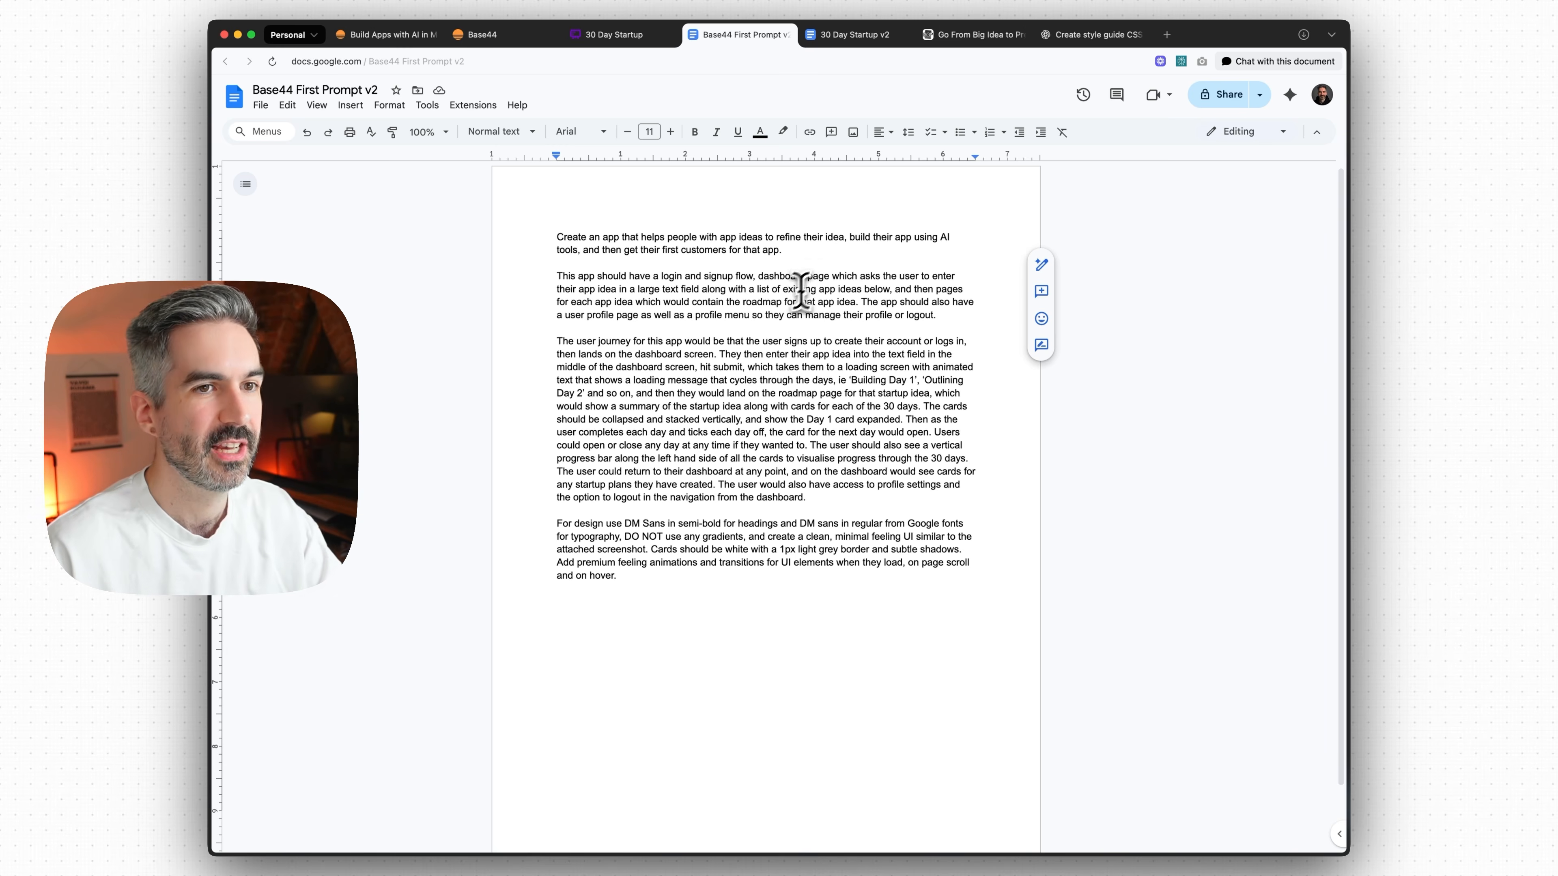
- Read the prompt's opening paragraph describing what the app does and who it helps
{"action": "left_click_drag", "start_coordinate": [788, 250], "coordinate": [558, 237]}
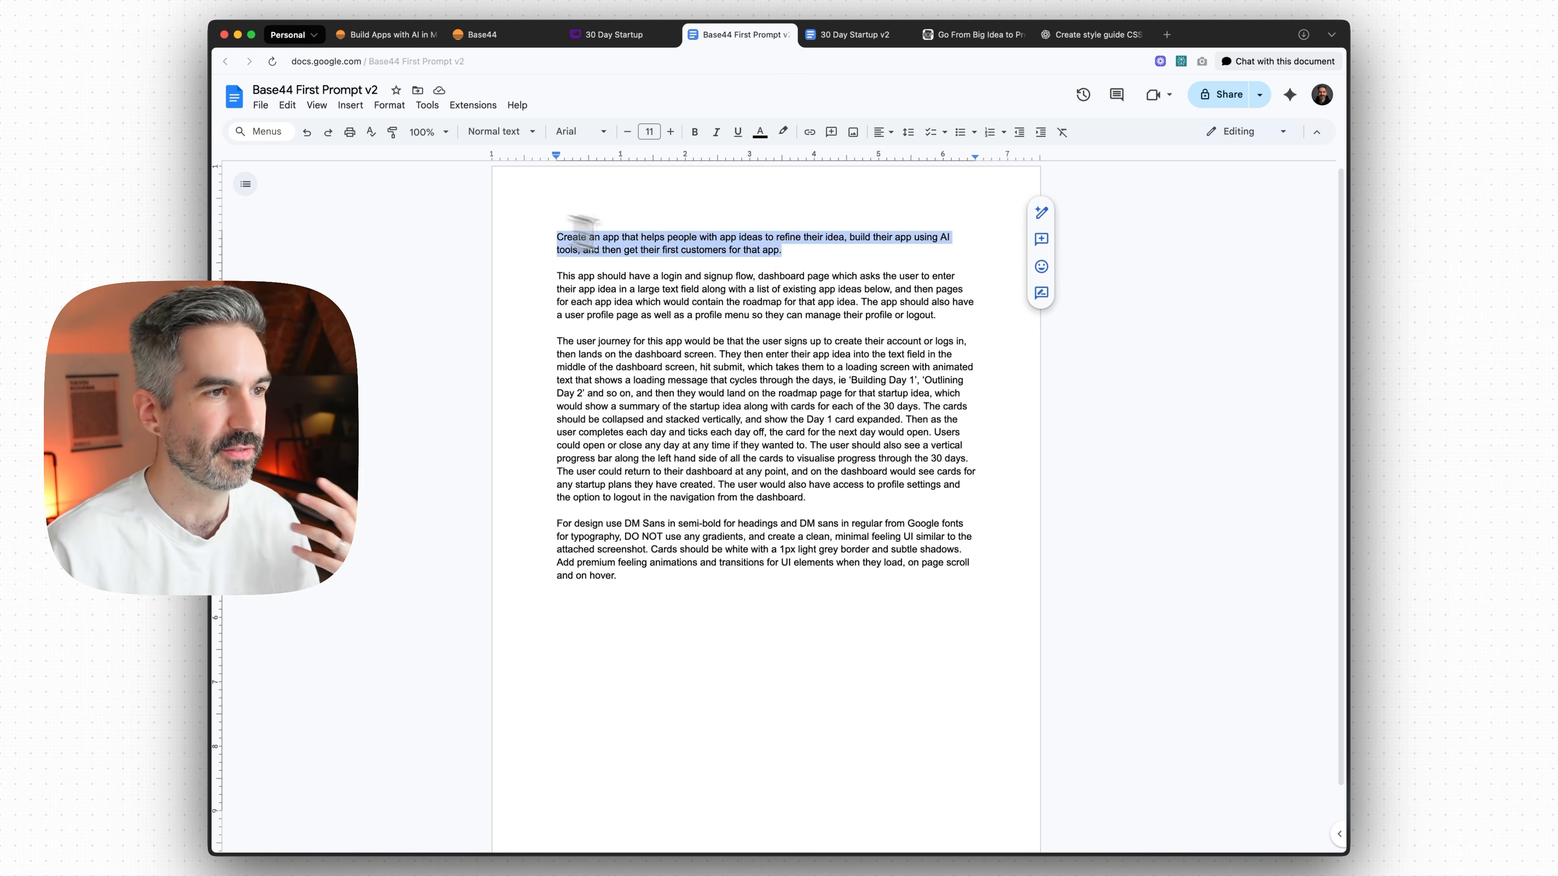
{"action": "left_click", "coordinate": [662, 250]}
{"action": "left_click_drag", "start_coordinate": [790, 250], "coordinate": [555, 234]}
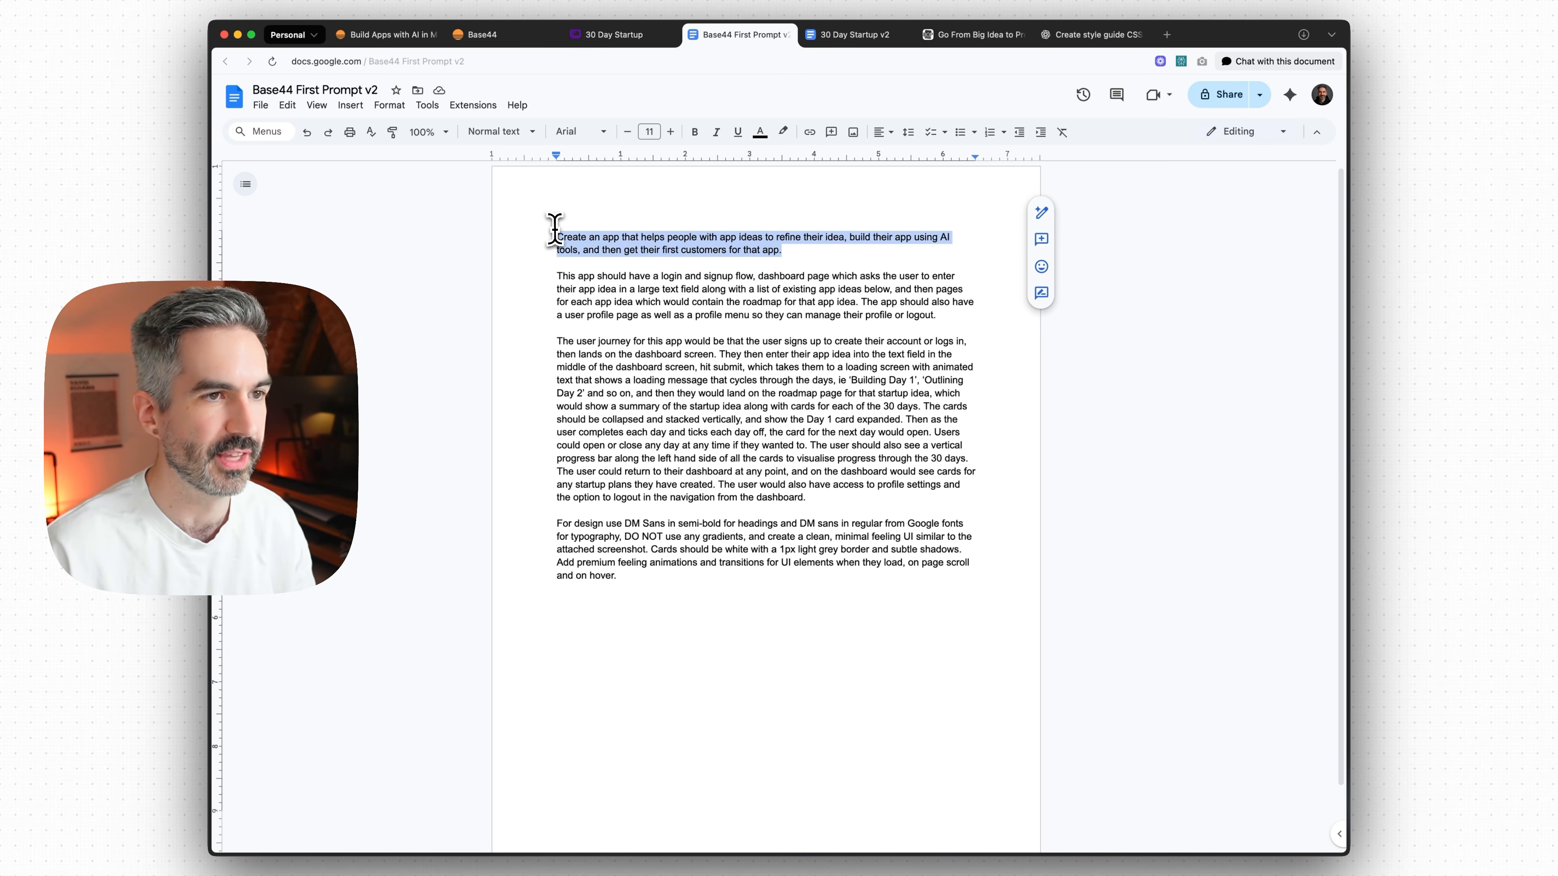
{"action": "left_click", "coordinate": [636, 250]}
{"action": "scroll", "coordinate": [794, 282], "scroll_direction": "up", "scroll_amount": 1}
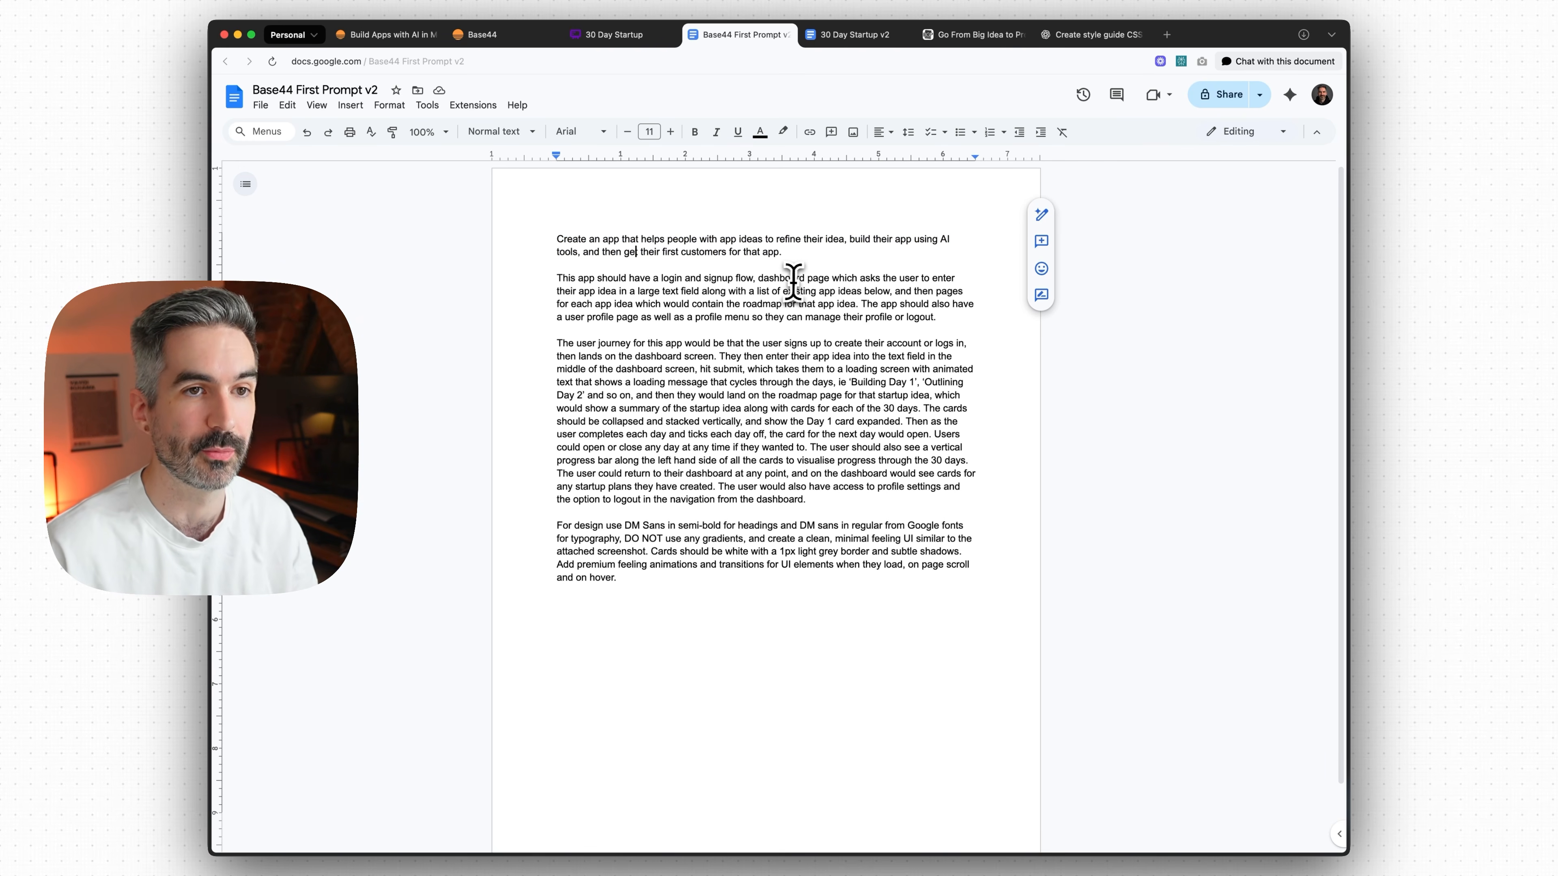
{"action": "left_click_drag", "start_coordinate": [789, 251], "coordinate": [556, 237]}
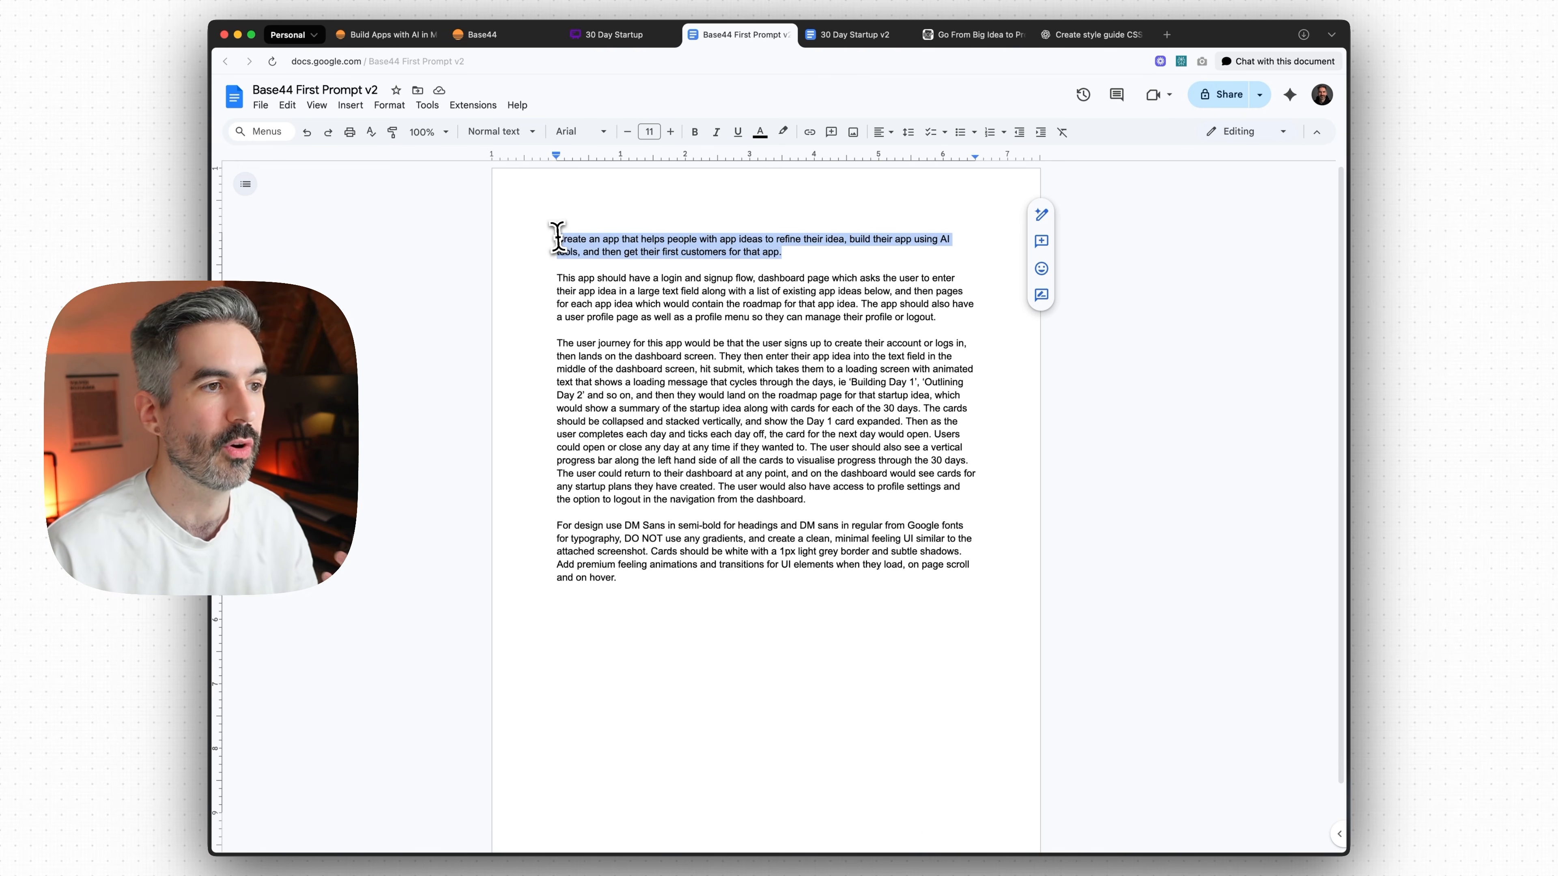
{"action": "left_click", "coordinate": [657, 239]}
- Read the second paragraph listing the required login, dashboard, roadmap and profile pages, including its last sentence
{"action": "left_click_drag", "start_coordinate": [556, 276], "coordinate": [939, 317]}
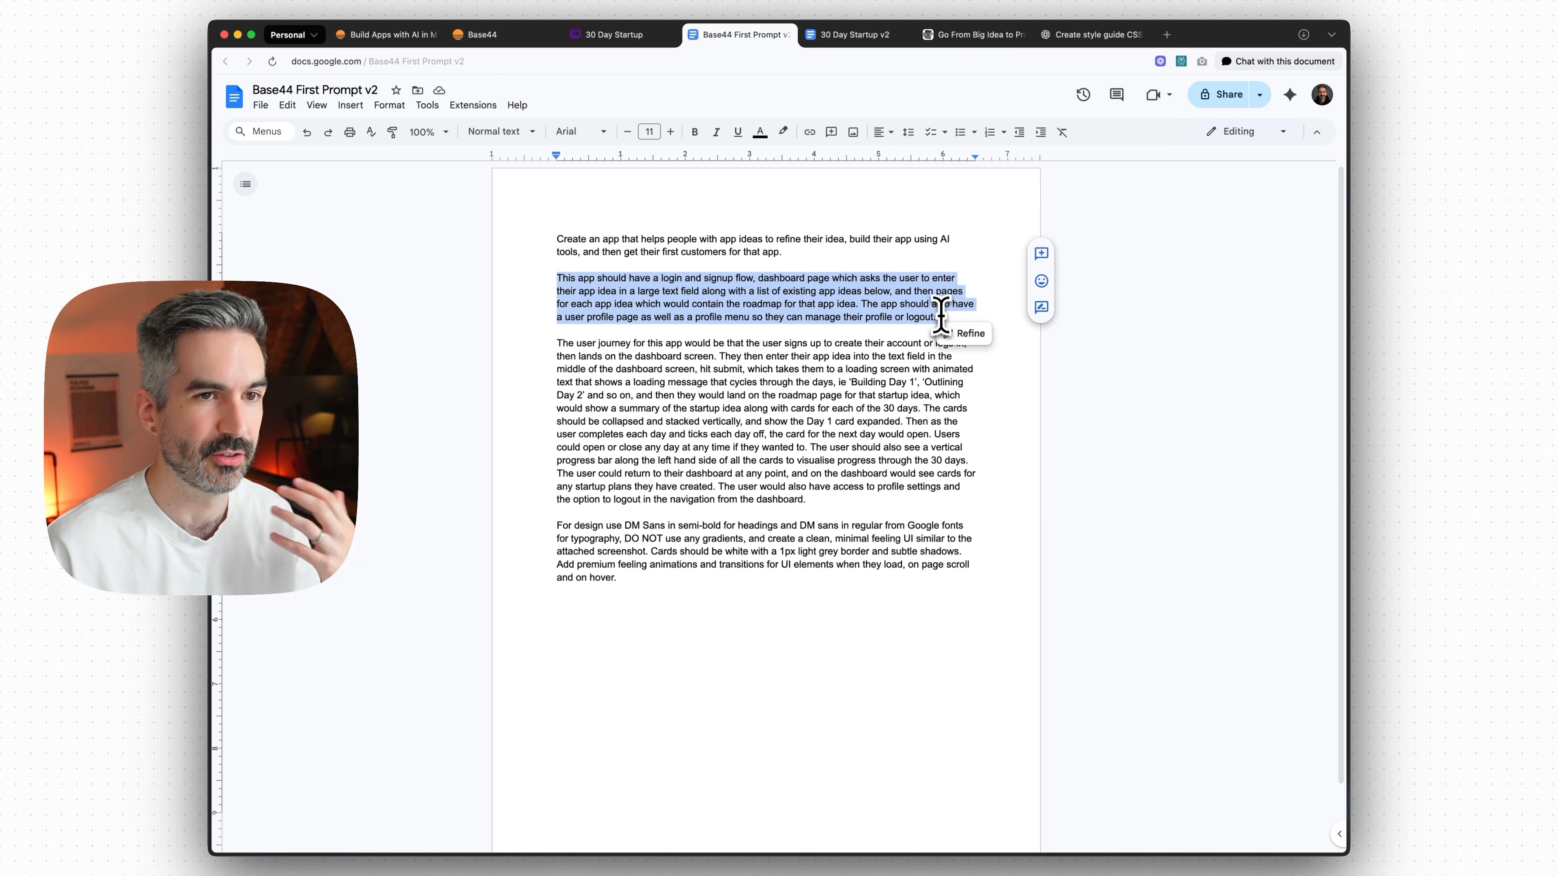
{"action": "left_click", "coordinate": [933, 299]}
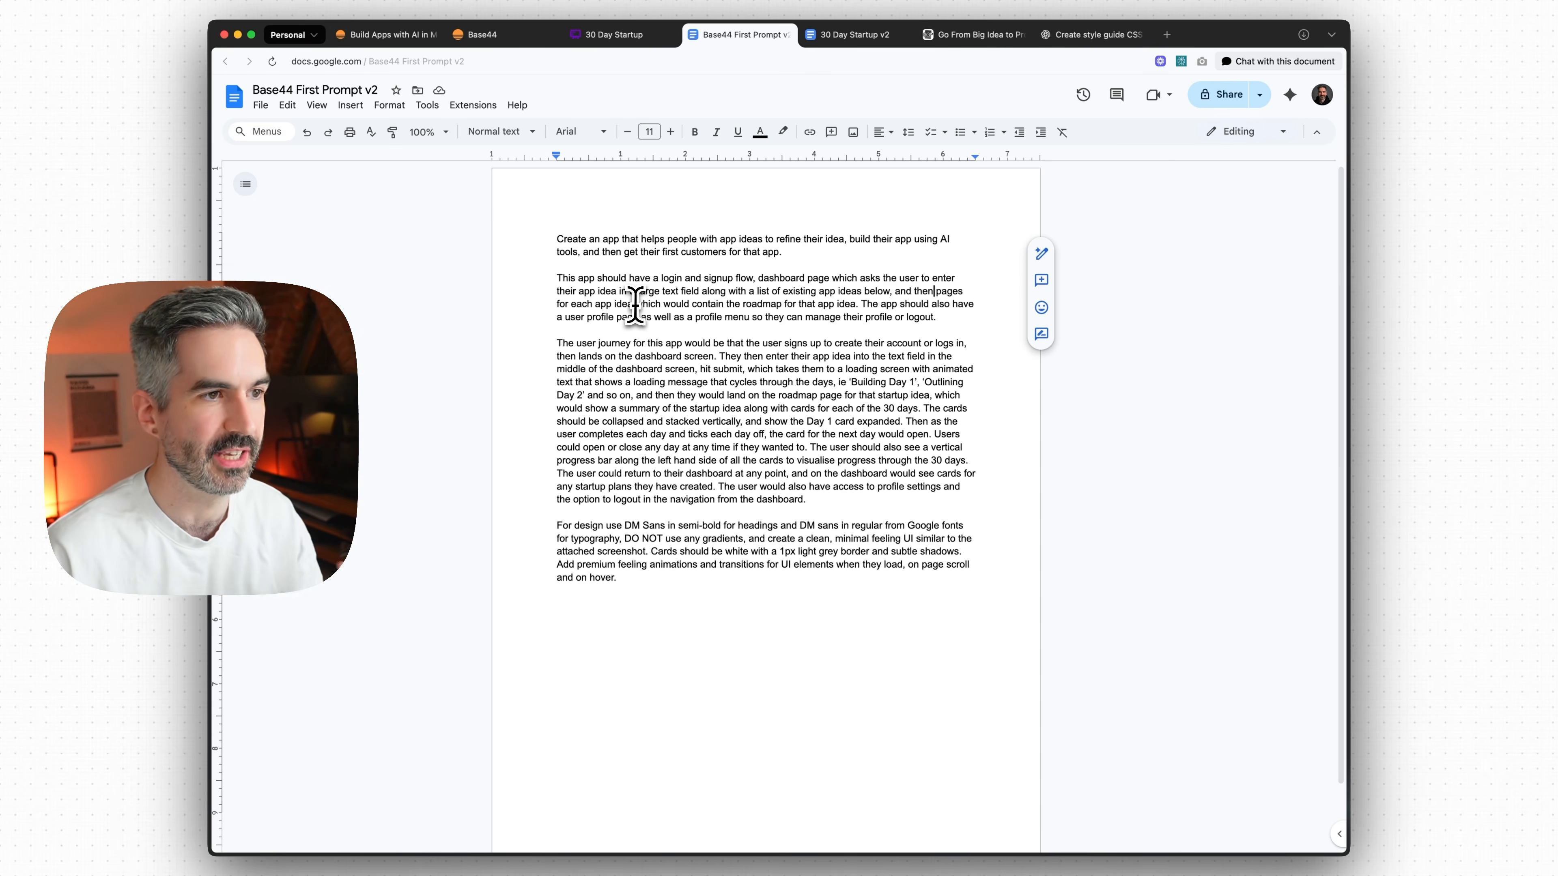
{"action": "left_click_drag", "start_coordinate": [937, 317], "coordinate": [867, 304]}
{"action": "left_click", "coordinate": [888, 273]}
- Read the paragraph describing the user journey from sign-up to the 30-day roadmap
{"action": "scroll", "coordinate": [716, 356], "scroll_direction": "down", "scroll_amount": 2}
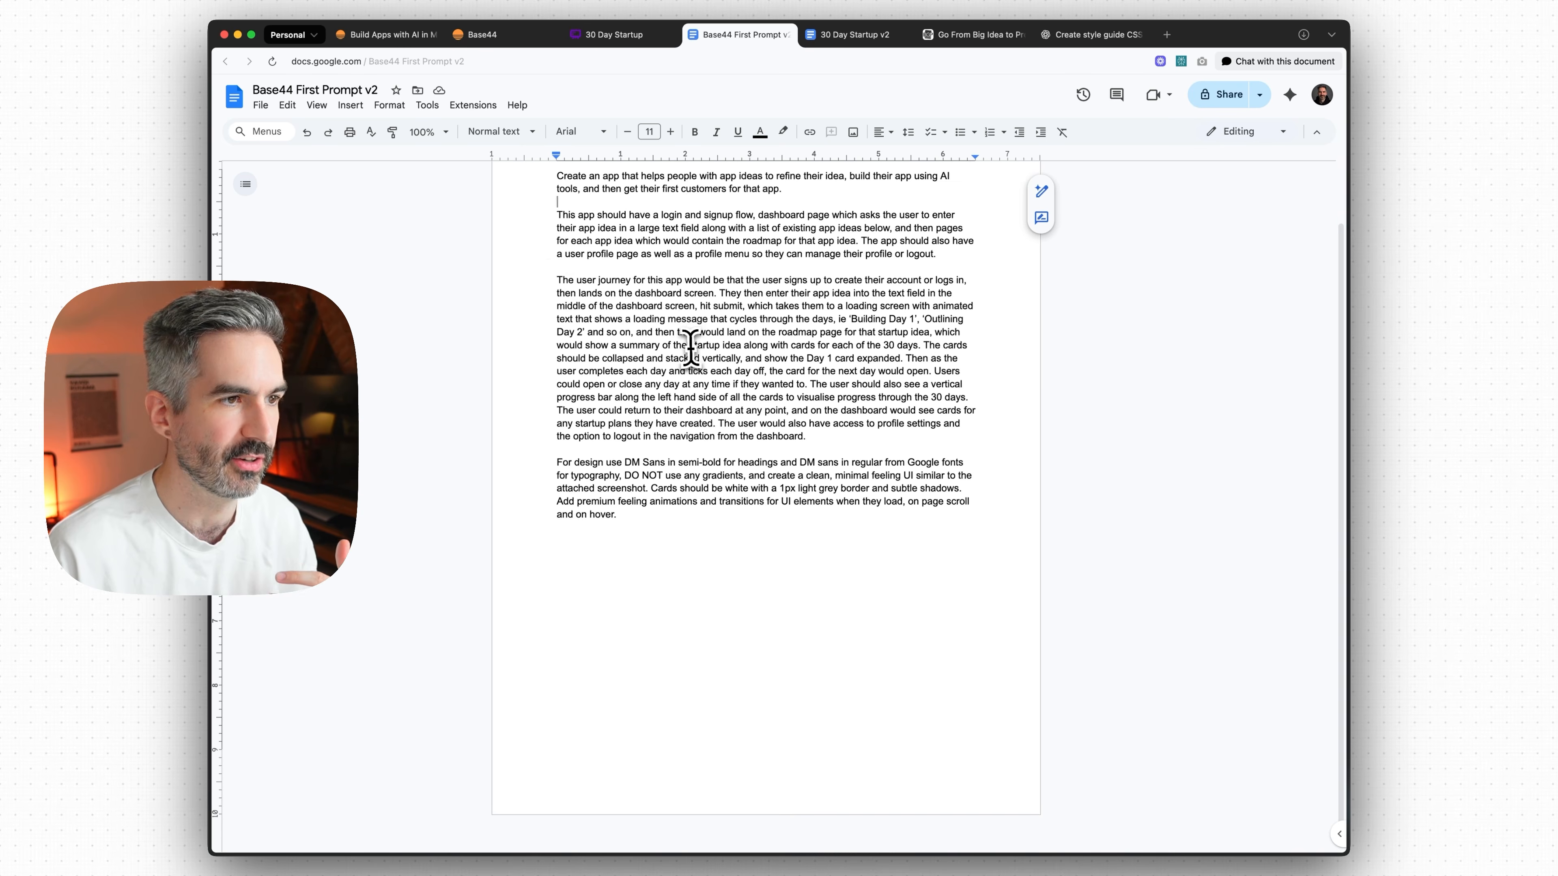
{"action": "left_click_drag", "start_coordinate": [556, 281], "coordinate": [836, 429]}
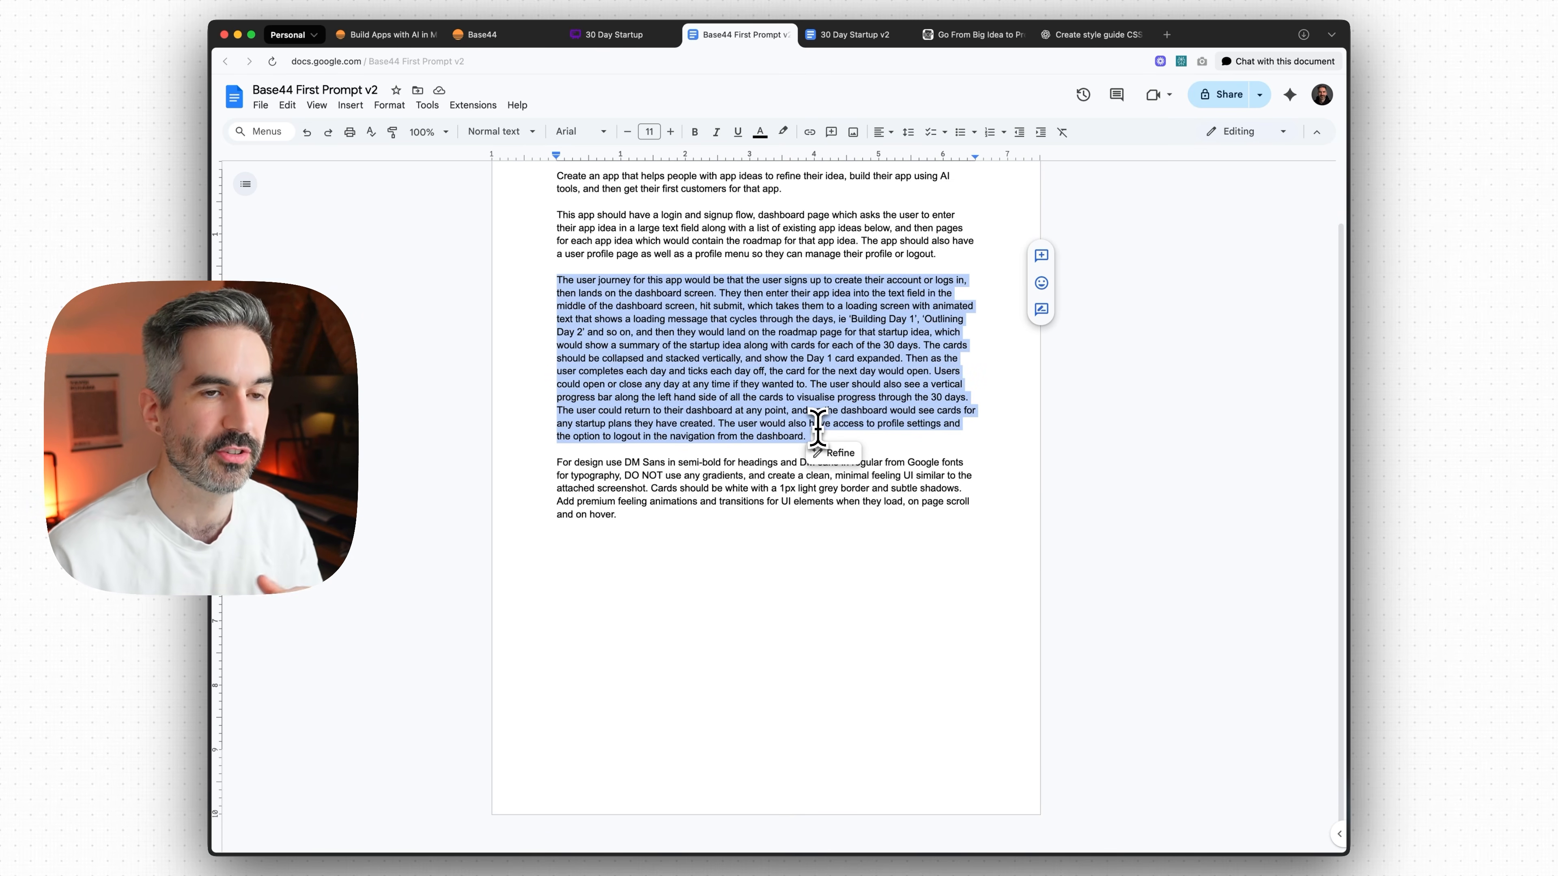
{"action": "left_click", "coordinate": [808, 372]}
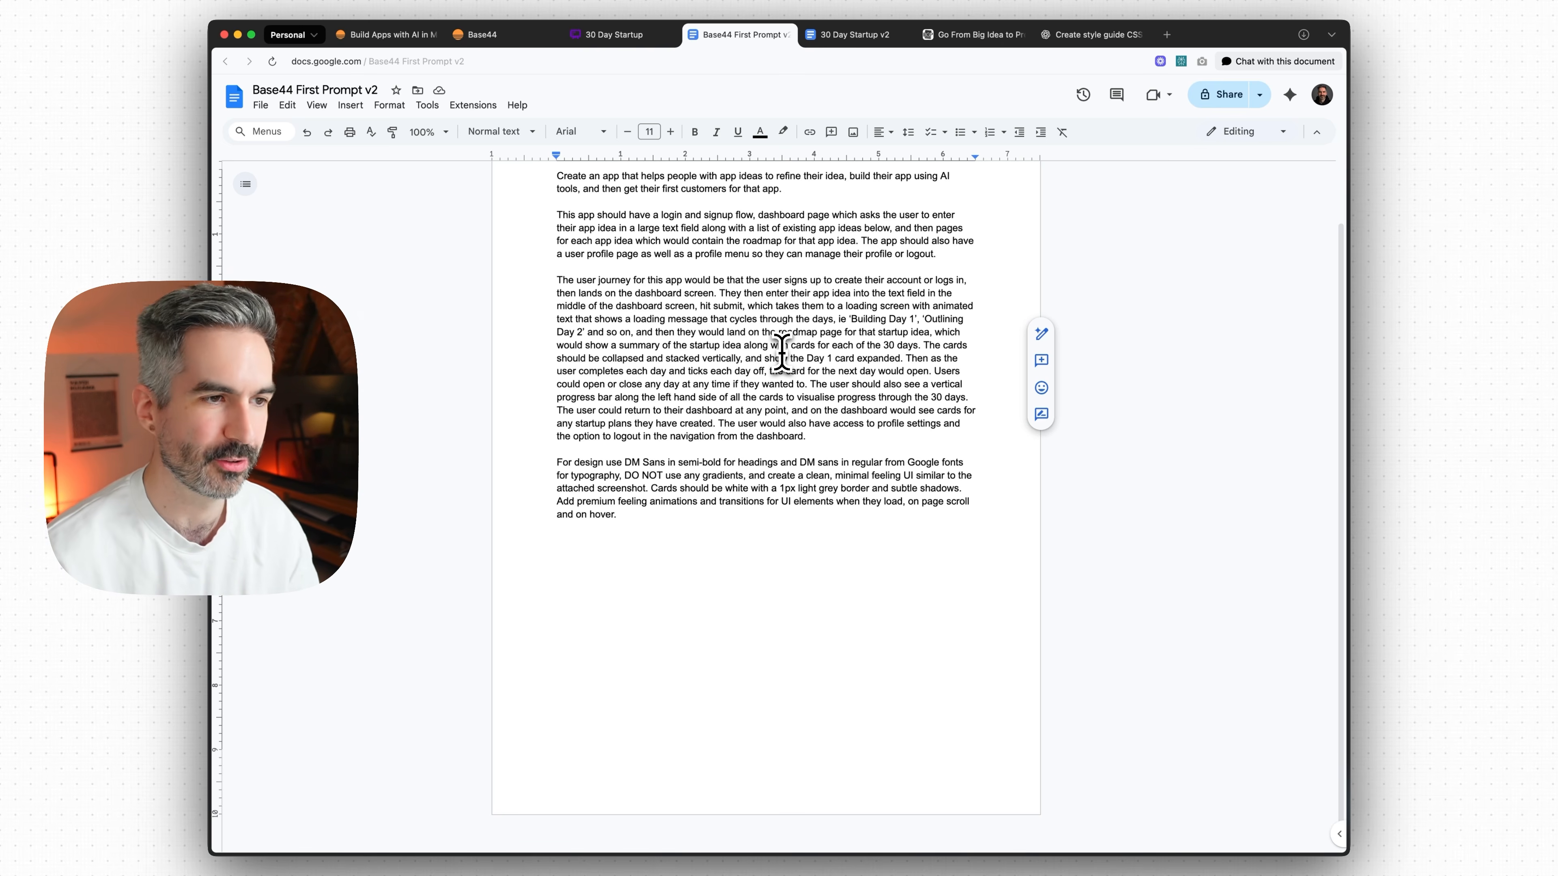
- Look over the prompt's final paragraph of design instructions
{"action": "scroll", "coordinate": [816, 381], "scroll_direction": "down", "scroll_amount": 1}
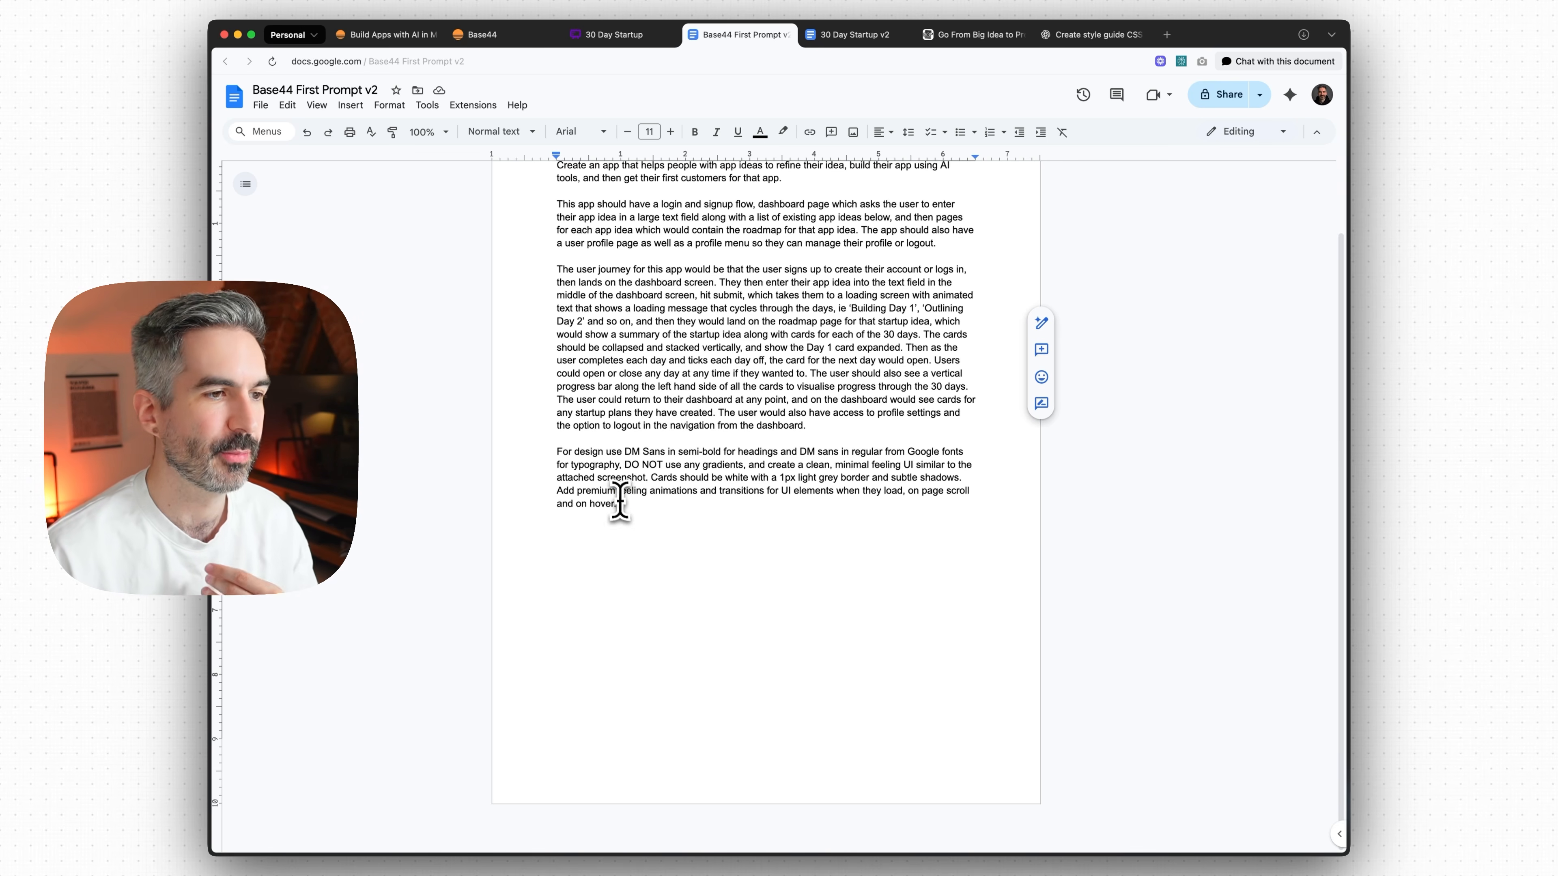
{"action": "left_click_drag", "start_coordinate": [616, 503], "coordinate": [560, 453]}
{"action": "left_click", "coordinate": [638, 464]}
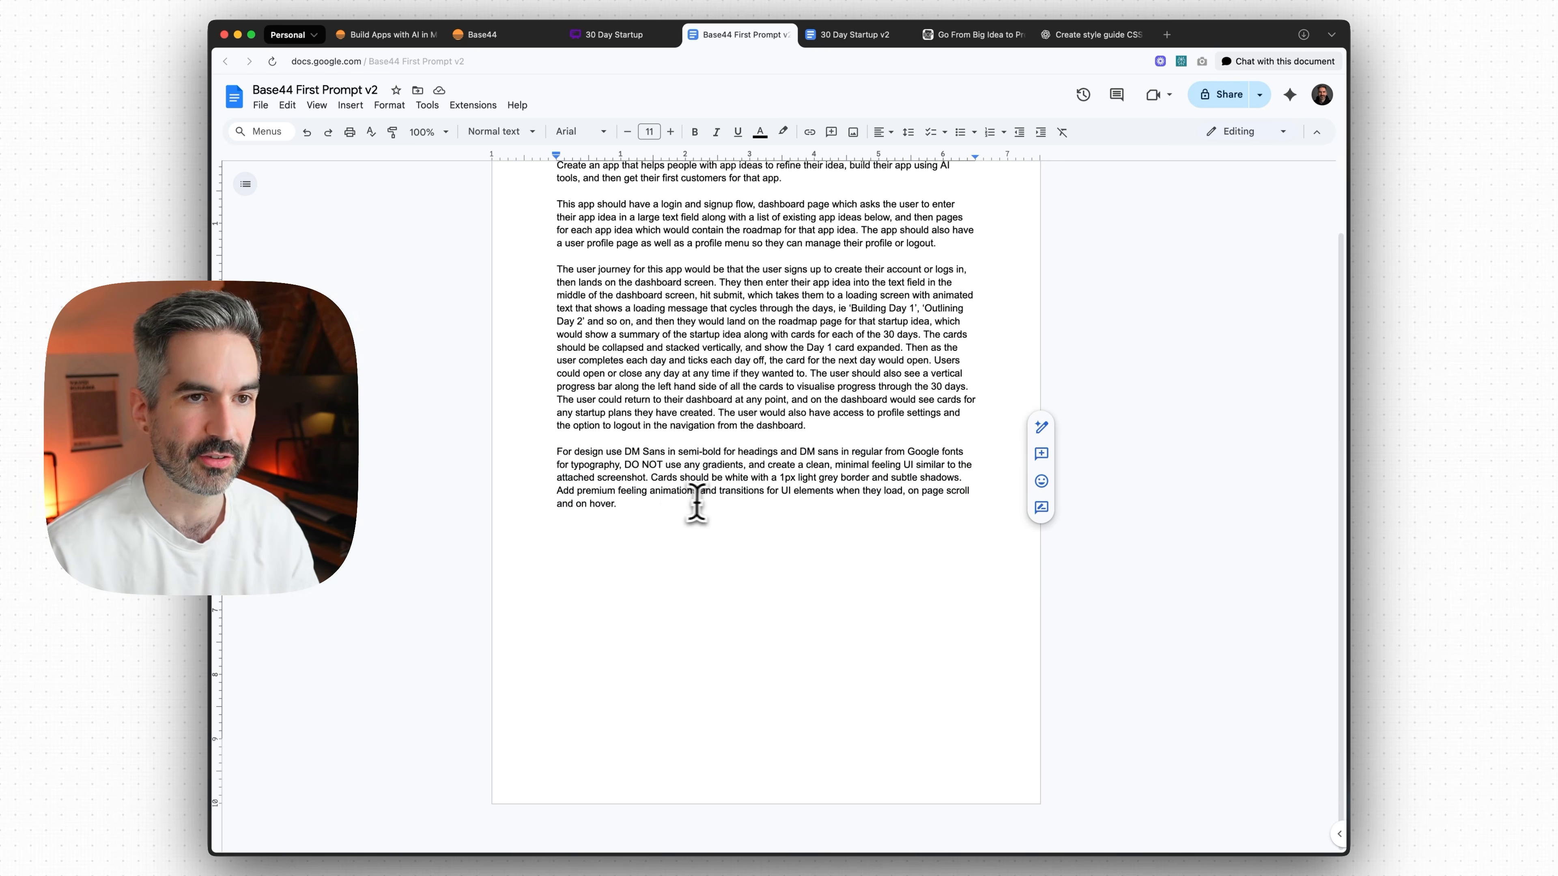
{"action": "left_click", "coordinate": [668, 494]}
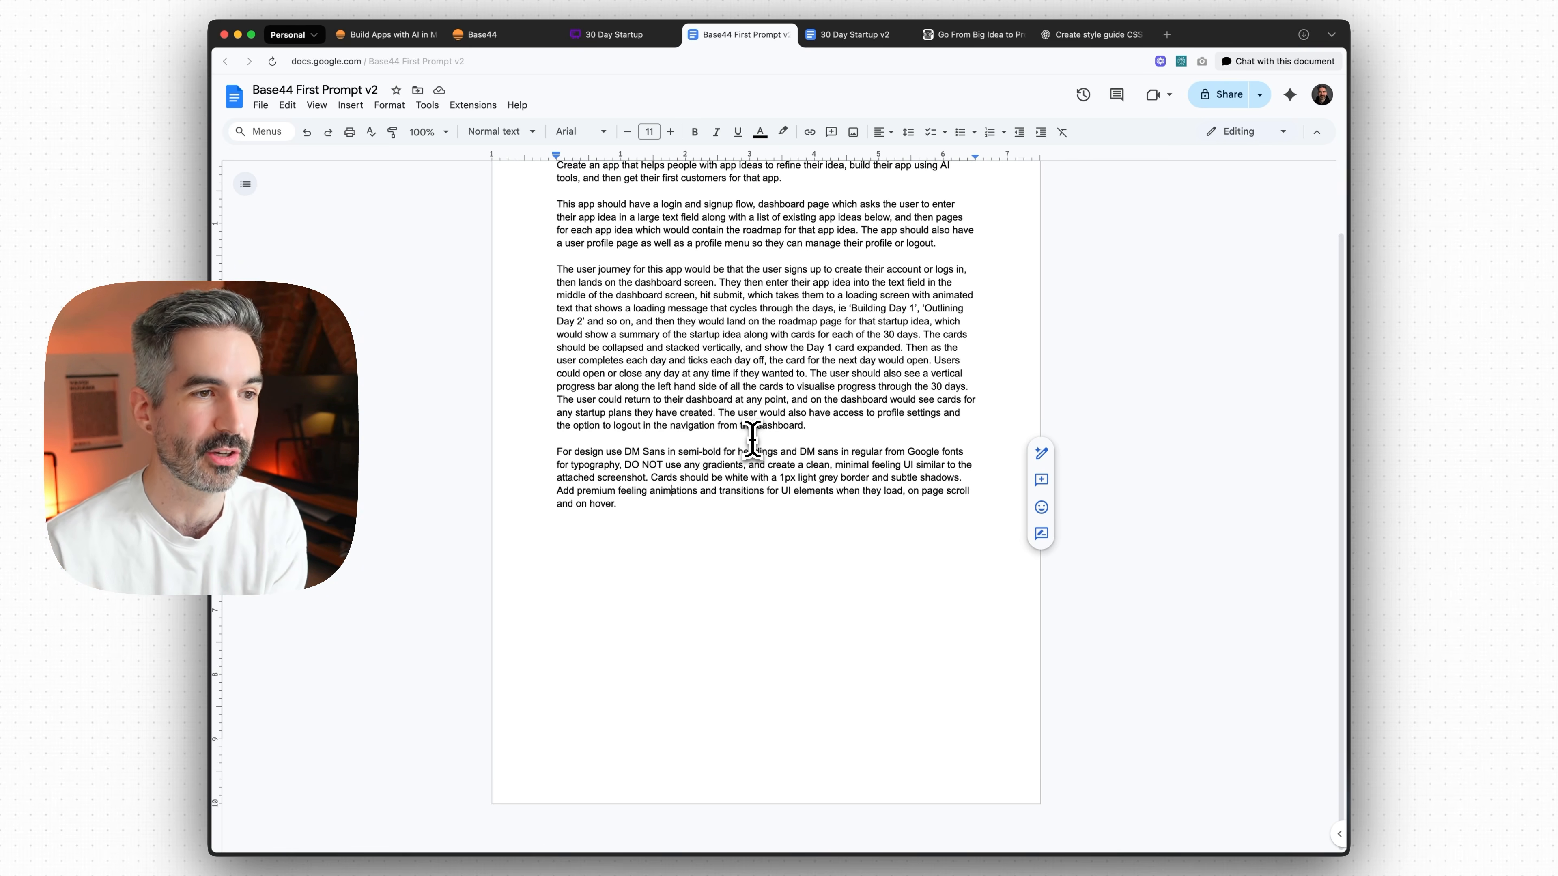
- Examine the design paragraph's DM Sans heading and body typography instructions and the rule against gradients
{"action": "left_click_drag", "start_coordinate": [617, 452], "coordinate": [697, 491]}
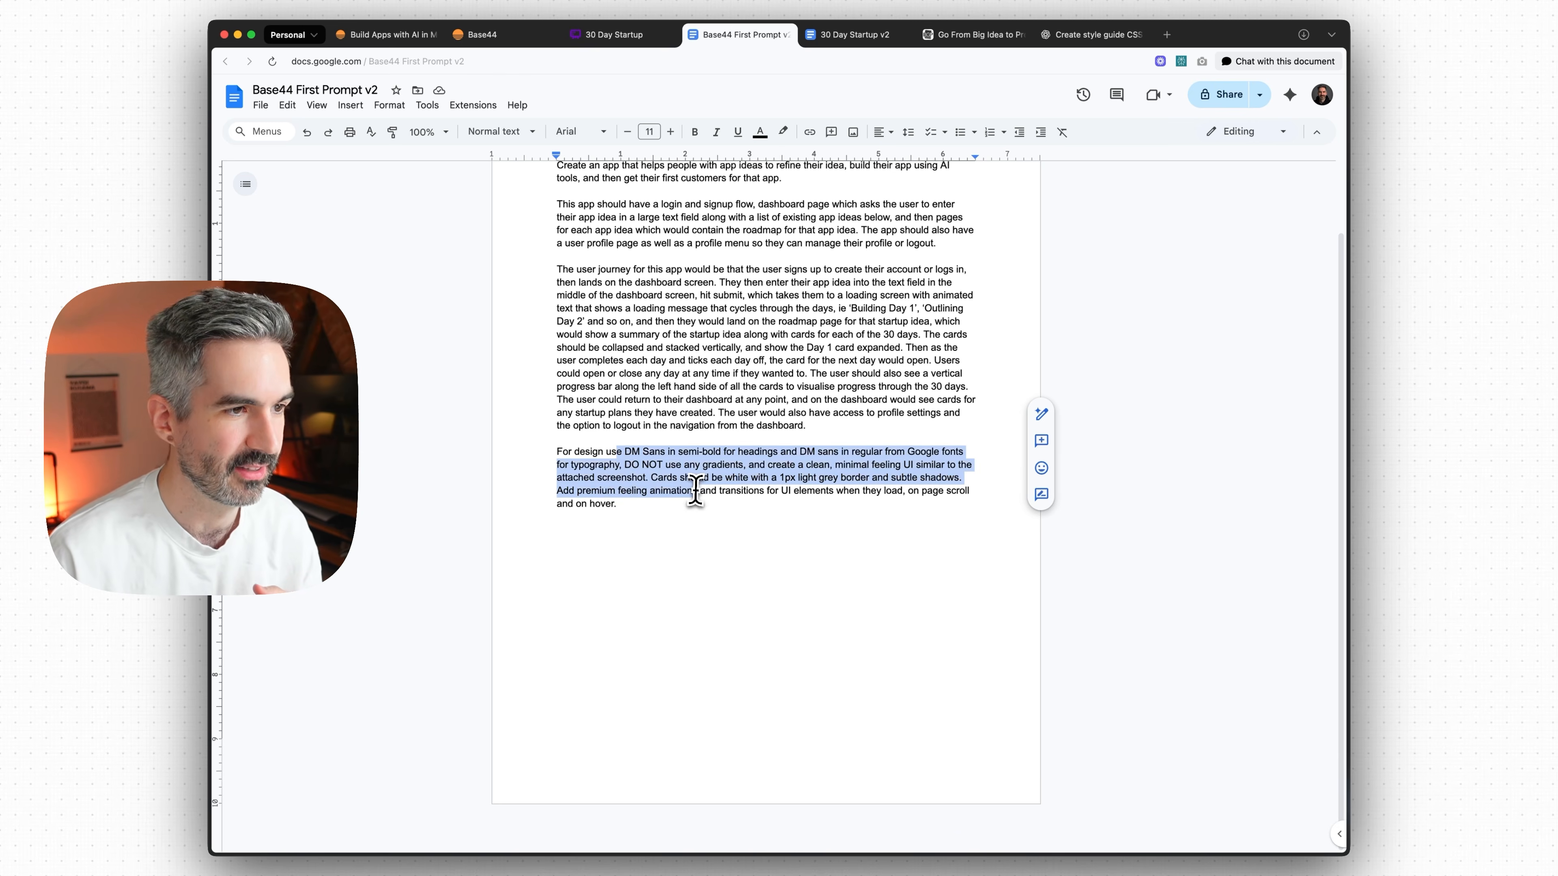
{"action": "left_click", "coordinate": [629, 490]}
{"action": "left_click_drag", "start_coordinate": [625, 453], "coordinate": [722, 454]}
{"action": "left_click", "coordinate": [761, 456]}
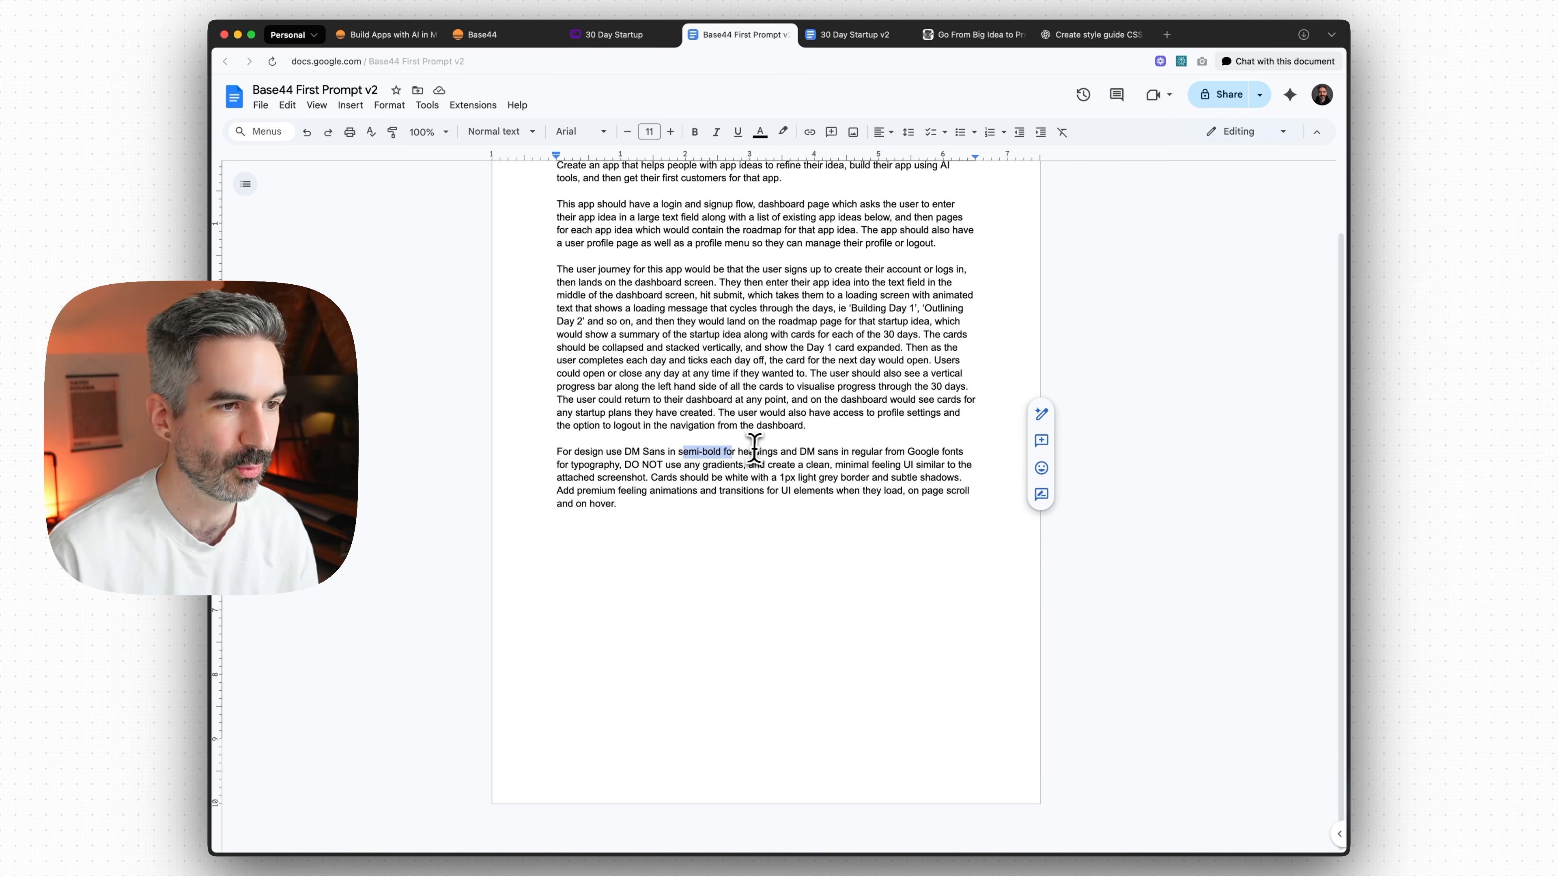
{"action": "left_click", "coordinate": [841, 454]}
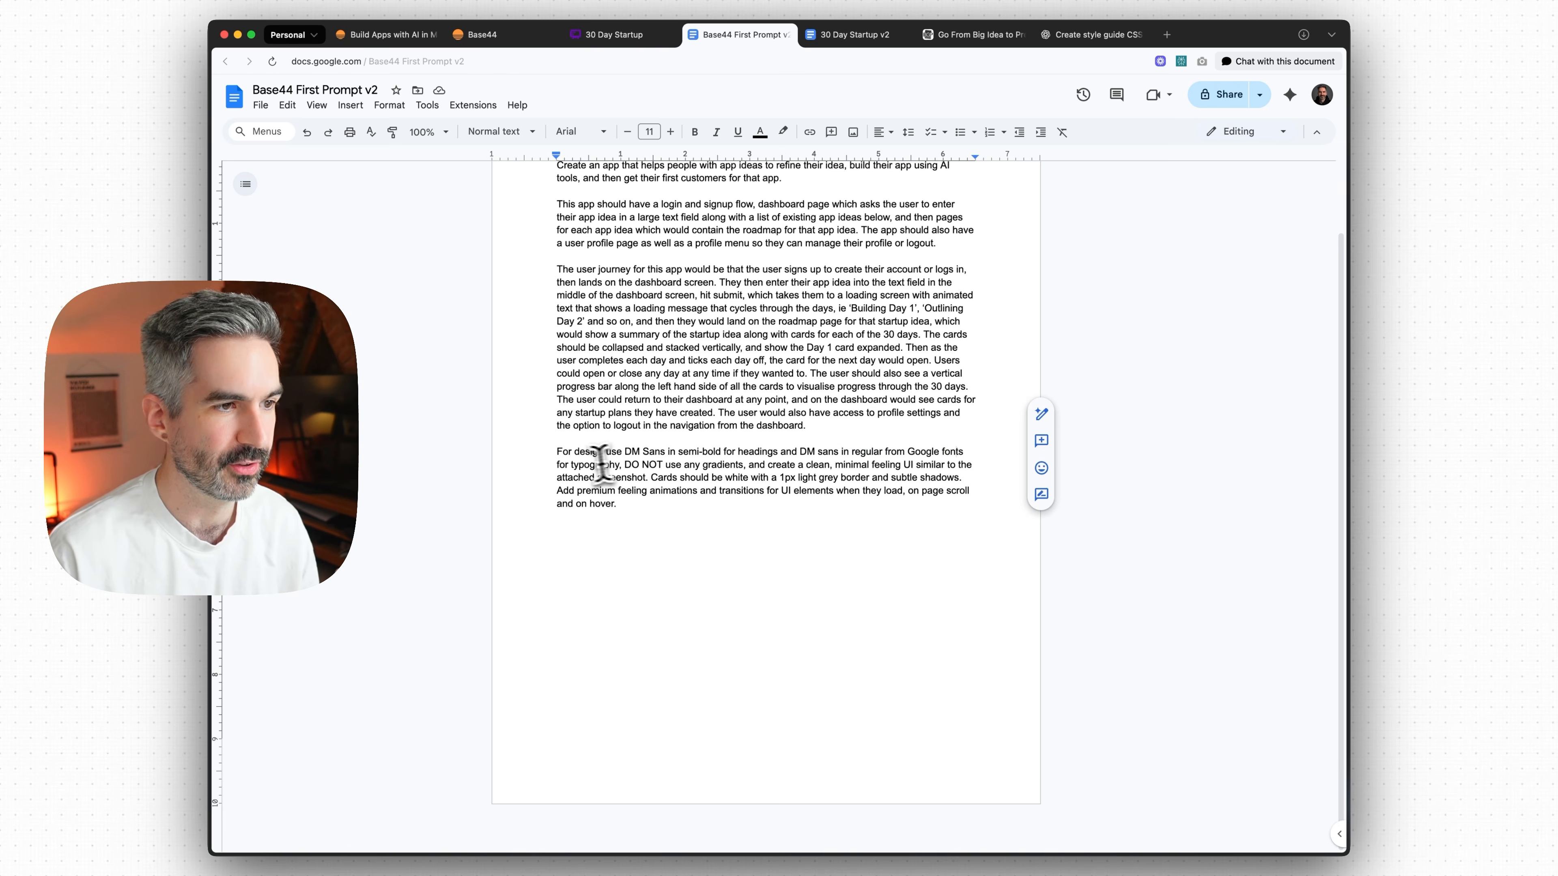
{"action": "left_click_drag", "start_coordinate": [584, 465], "coordinate": [672, 470]}
{"action": "left_click", "coordinate": [744, 455]}
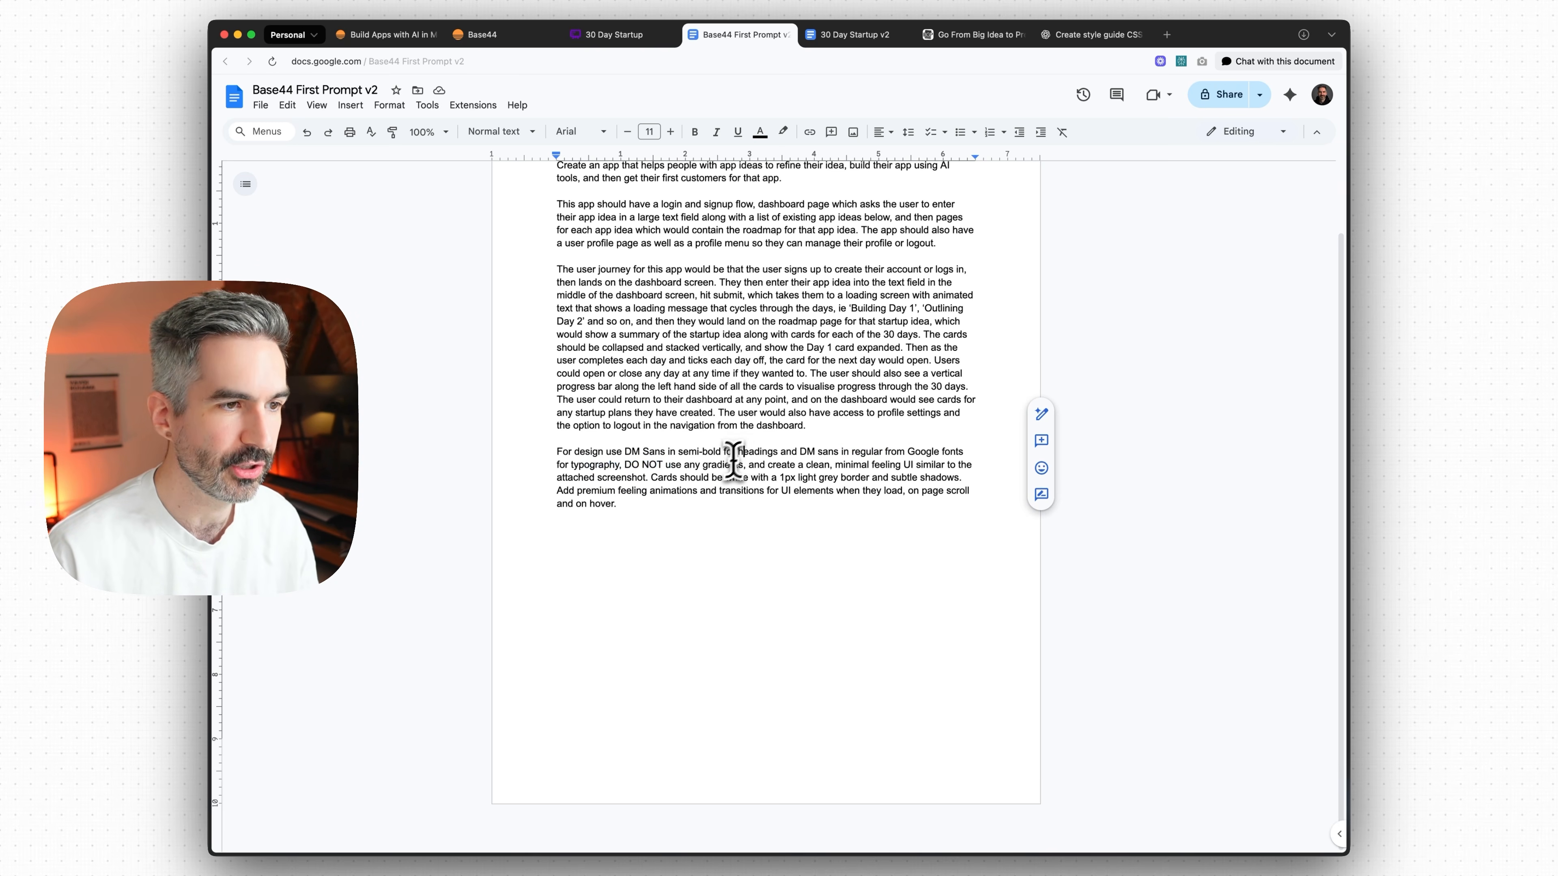
{"action": "left_click_drag", "start_coordinate": [670, 465], "coordinate": [723, 466]}
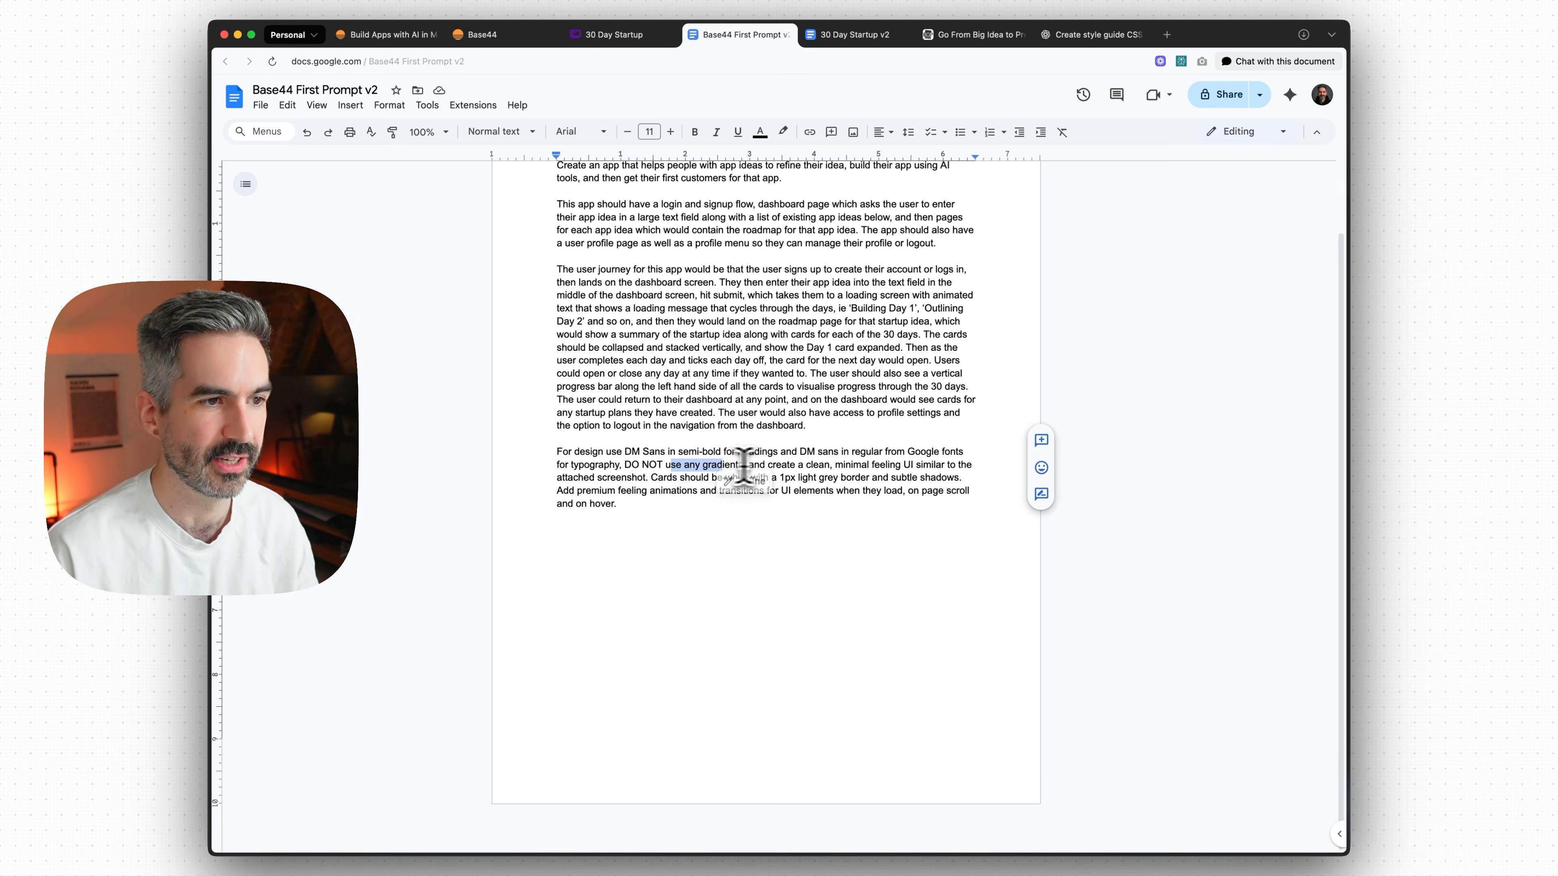
{"action": "left_click", "coordinate": [803, 465]}
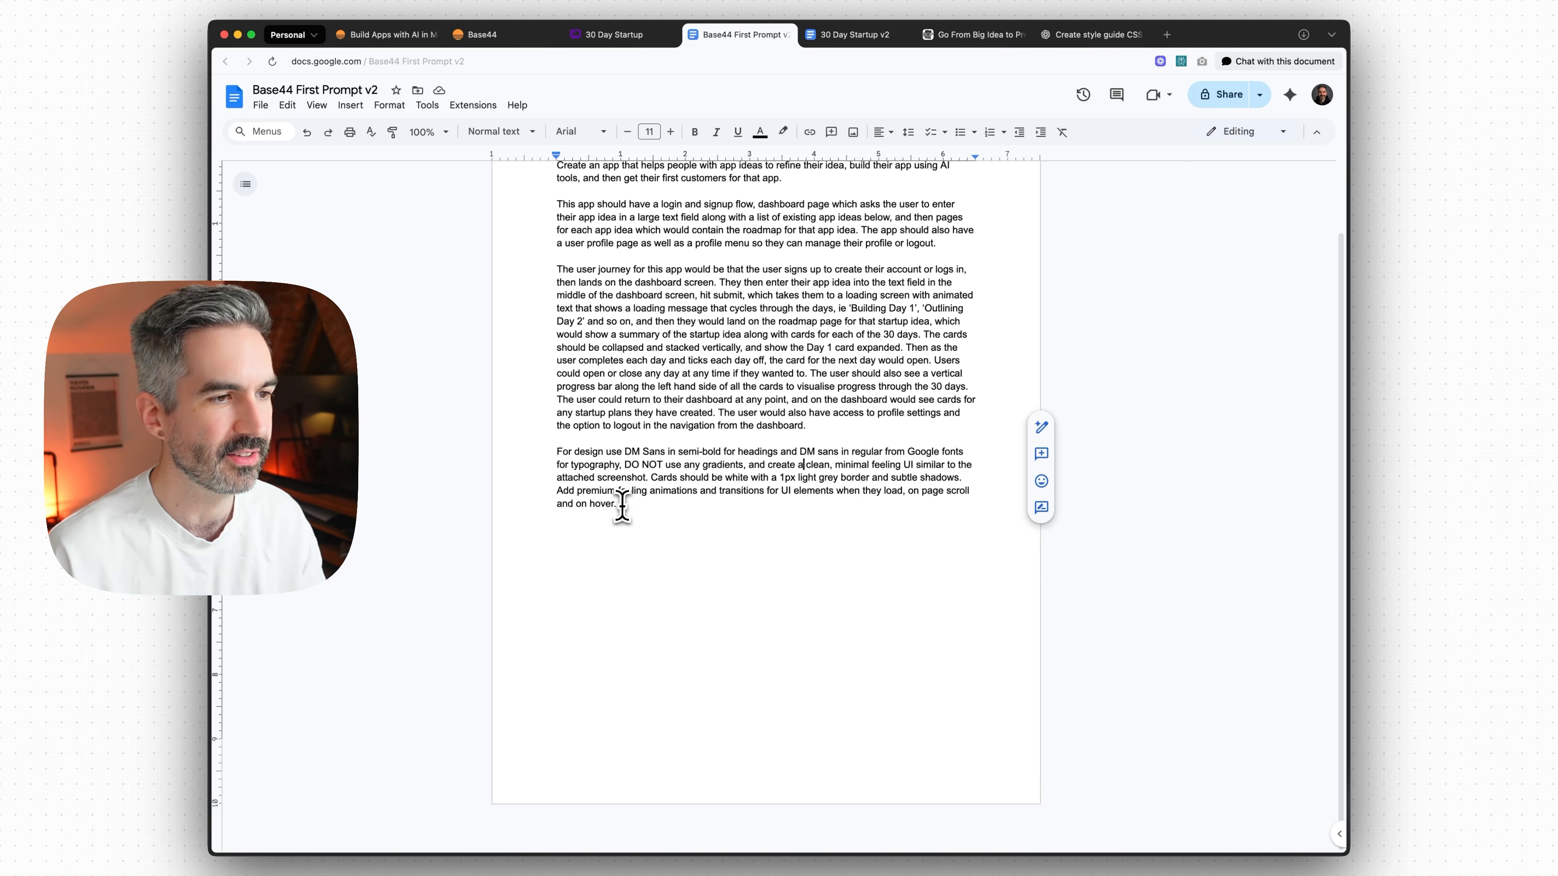
- Read the closing sentence on premium animations and transitions on load, page scroll and hover
{"action": "left_click_drag", "start_coordinate": [616, 504], "coordinate": [556, 490]}
{"action": "left_click", "coordinate": [589, 493]}
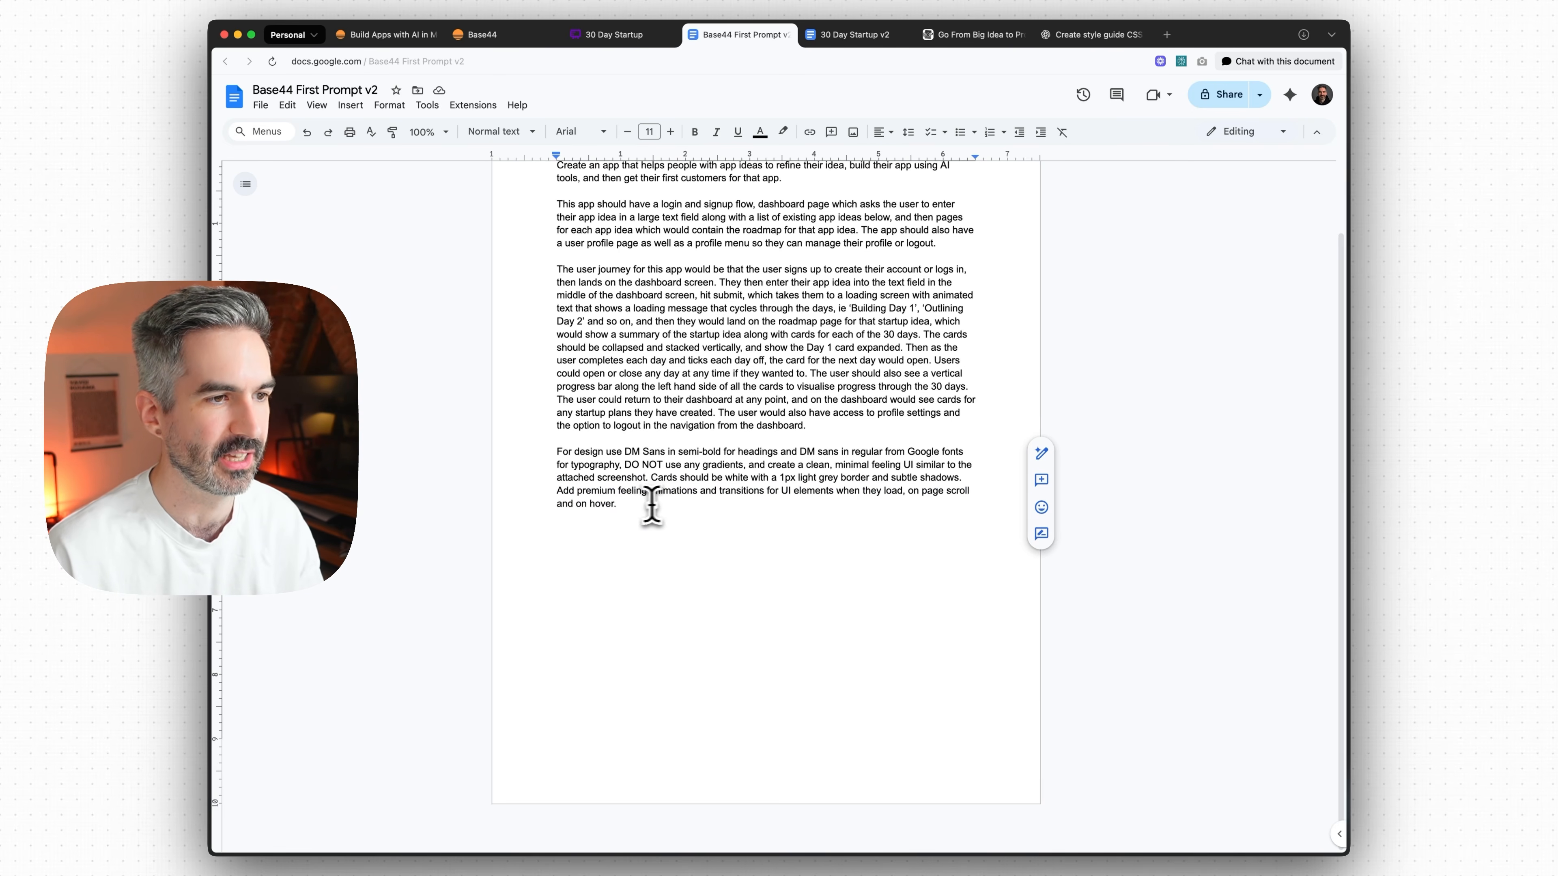
{"action": "left_click", "coordinate": [723, 493]}
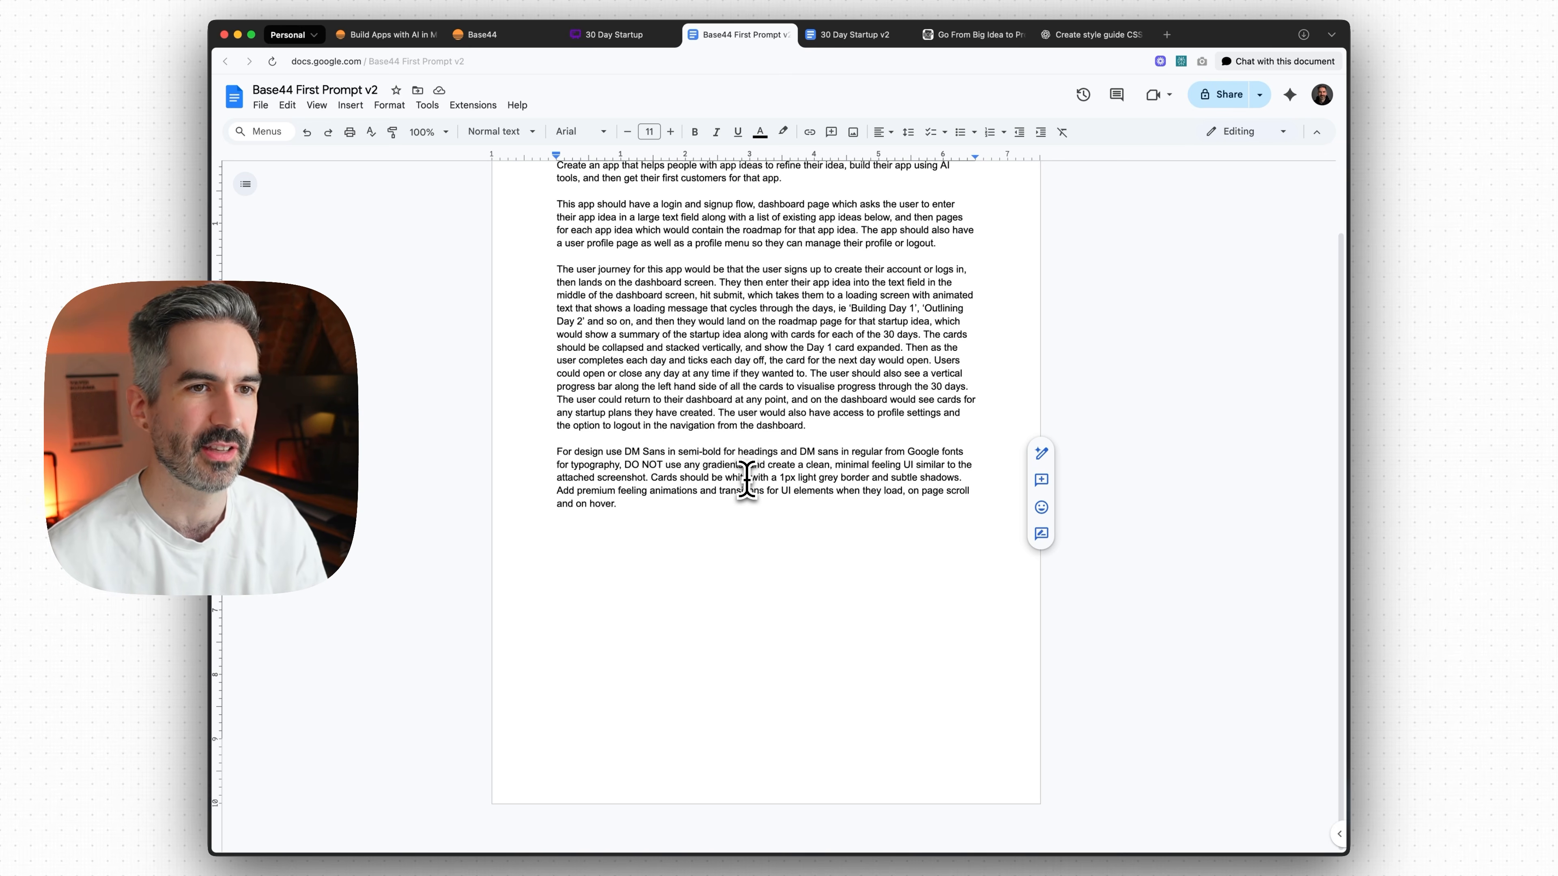
- Copy the entire prompt from the document and paste it into Base44 as the description of a new app
{"action": "scroll", "coordinate": [712, 507], "scroll_direction": "up", "scroll_amount": 2}
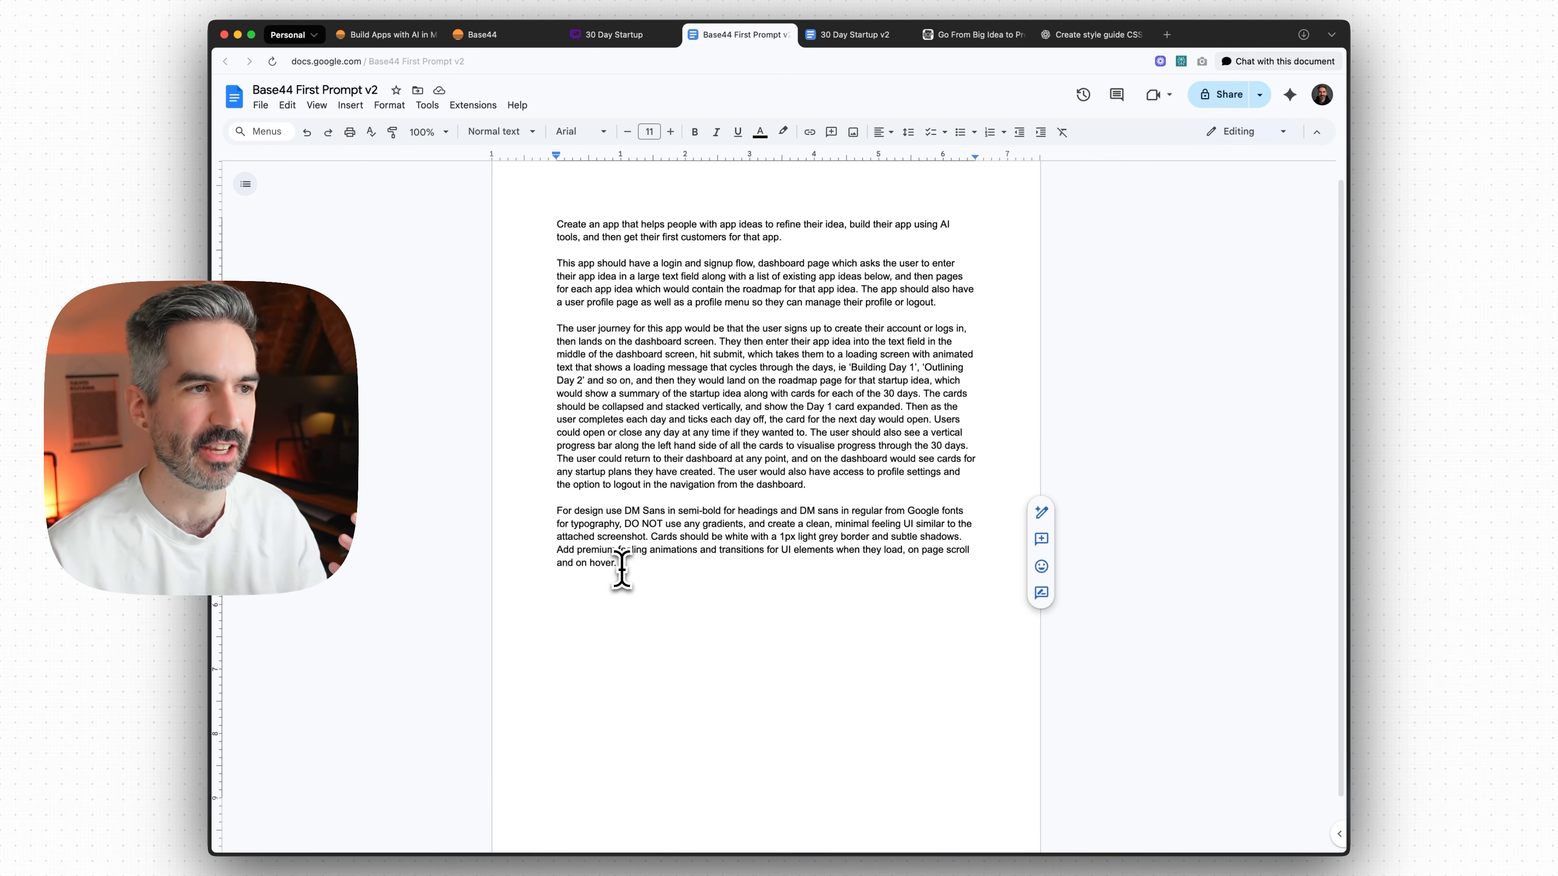
{"action": "left_click_drag", "start_coordinate": [618, 564], "coordinate": [557, 225]}
{"action": "left_click", "coordinate": [639, 278]}
{"action": "left_click", "coordinate": [505, 39]}
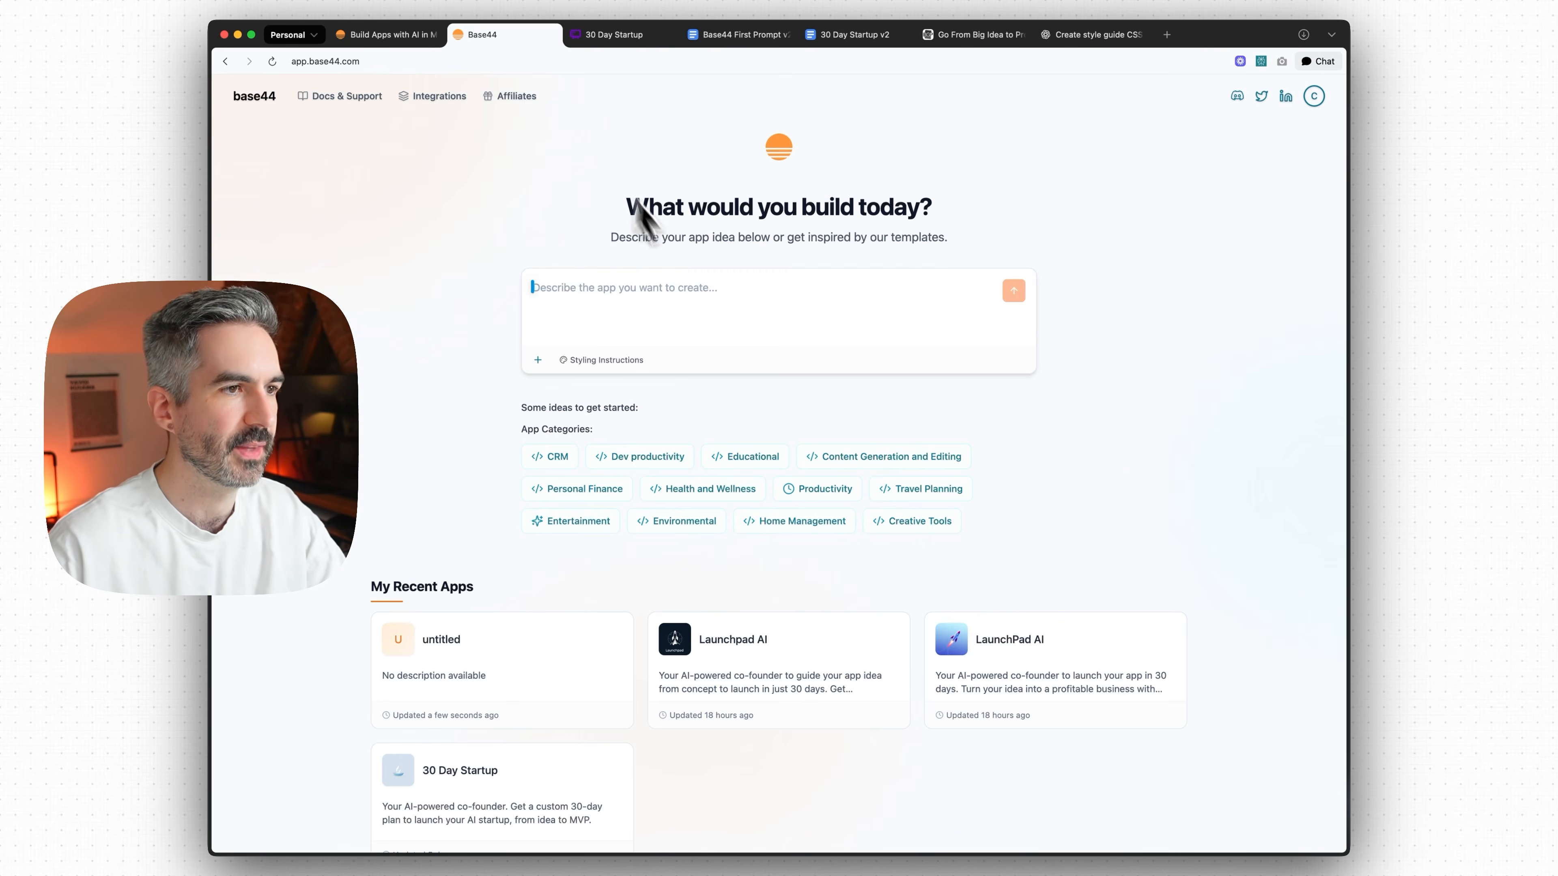
{"action": "key", "text": "super+v"}
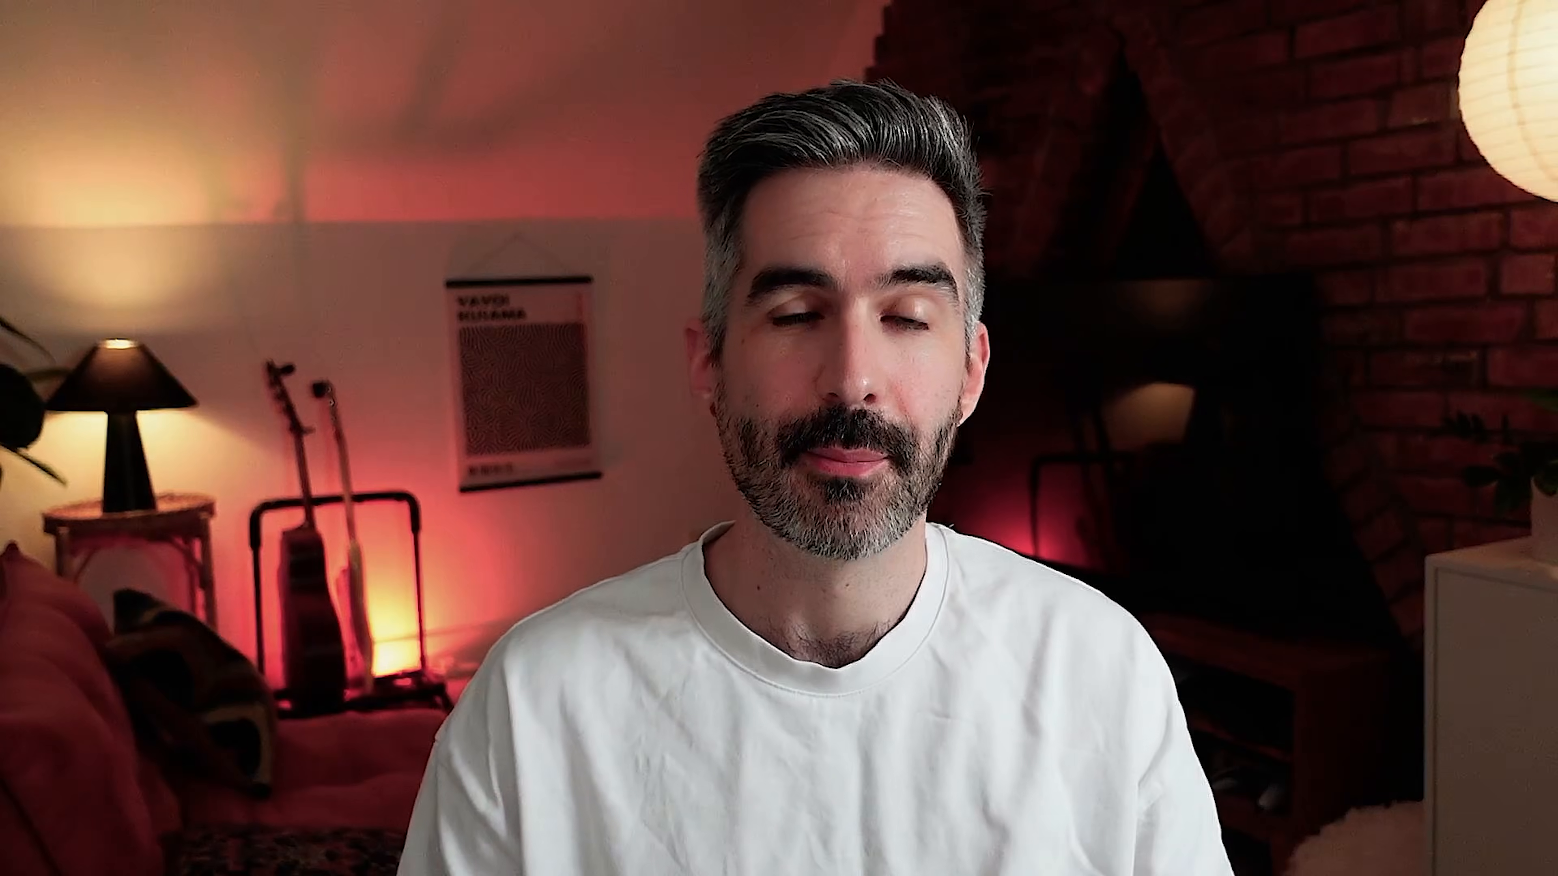
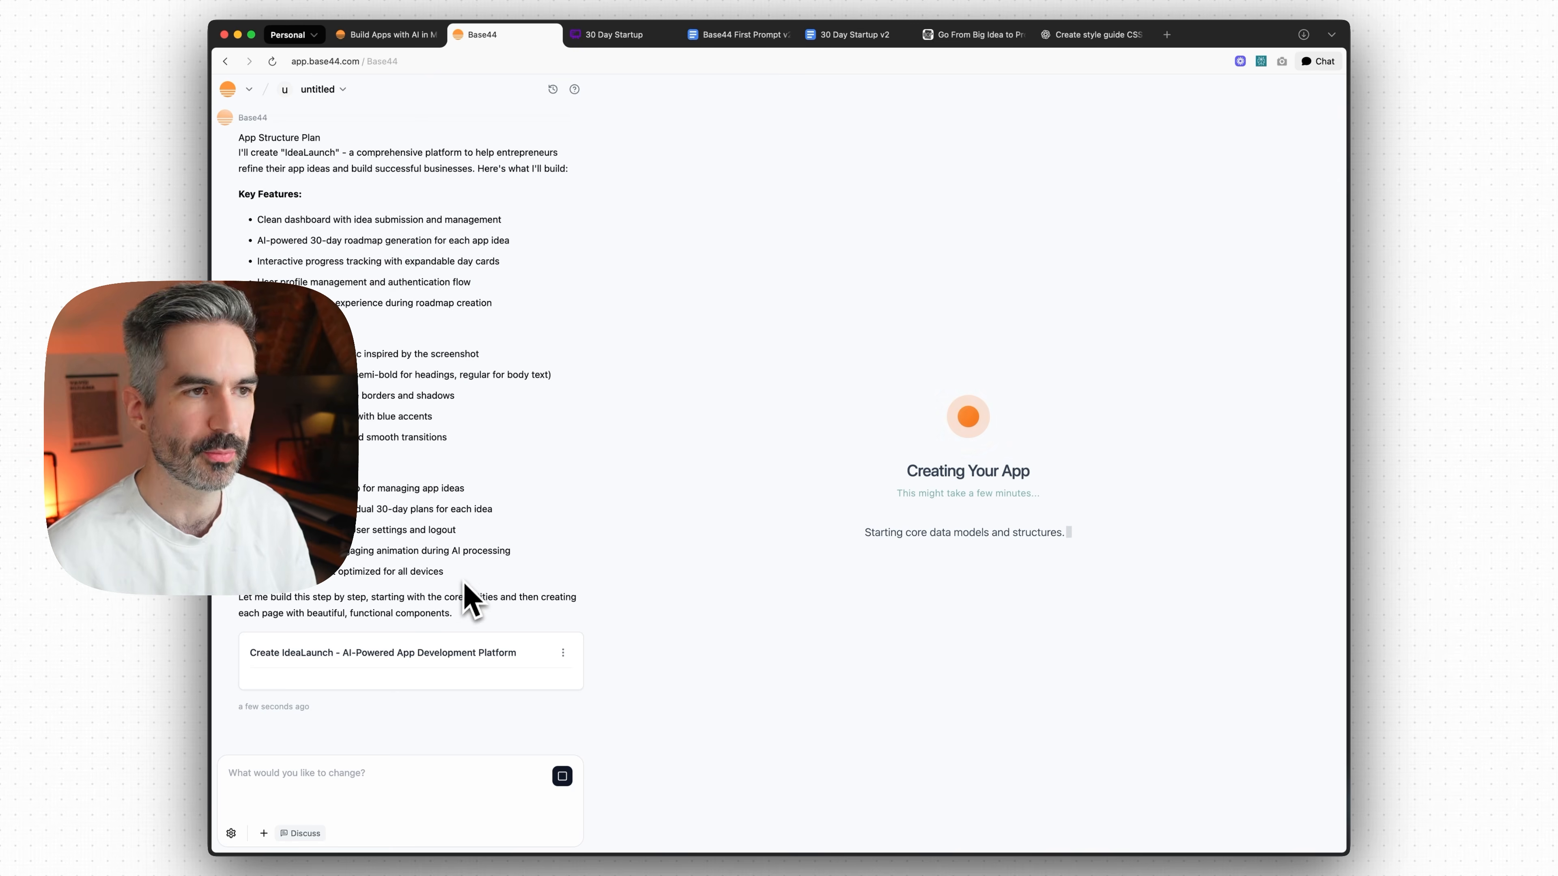
- Review the key features and design language in the generated App Structure Plan
{"action": "left_click_drag", "start_coordinate": [257, 219], "coordinate": [393, 279]}
{"action": "left_click", "coordinate": [381, 223]}
{"action": "left_click_drag", "start_coordinate": [281, 254], "coordinate": [411, 258]}
{"action": "left_click", "coordinate": [449, 252]}
{"action": "left_click_drag", "start_coordinate": [284, 274], "coordinate": [407, 276]}
{"action": "left_click", "coordinate": [432, 281]}
{"action": "left_click_drag", "start_coordinate": [288, 326], "coordinate": [413, 358]}
{"action": "left_click", "coordinate": [345, 342]}
{"action": "left_click", "coordinate": [350, 331]}
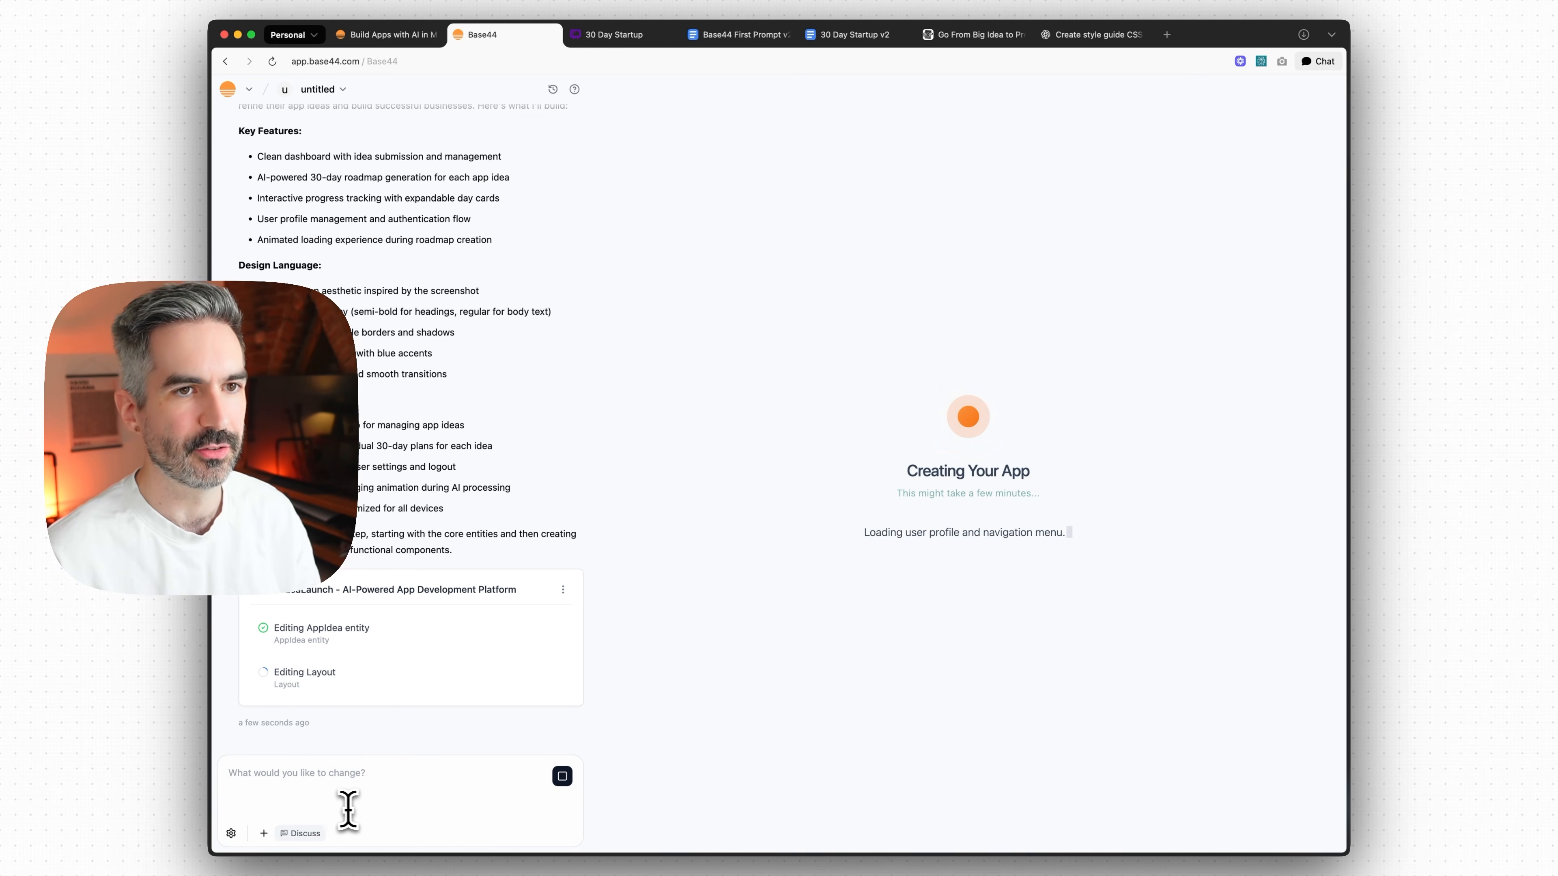
- Turn the chat's Discuss mode on and off again
{"action": "left_click", "coordinate": [303, 835]}
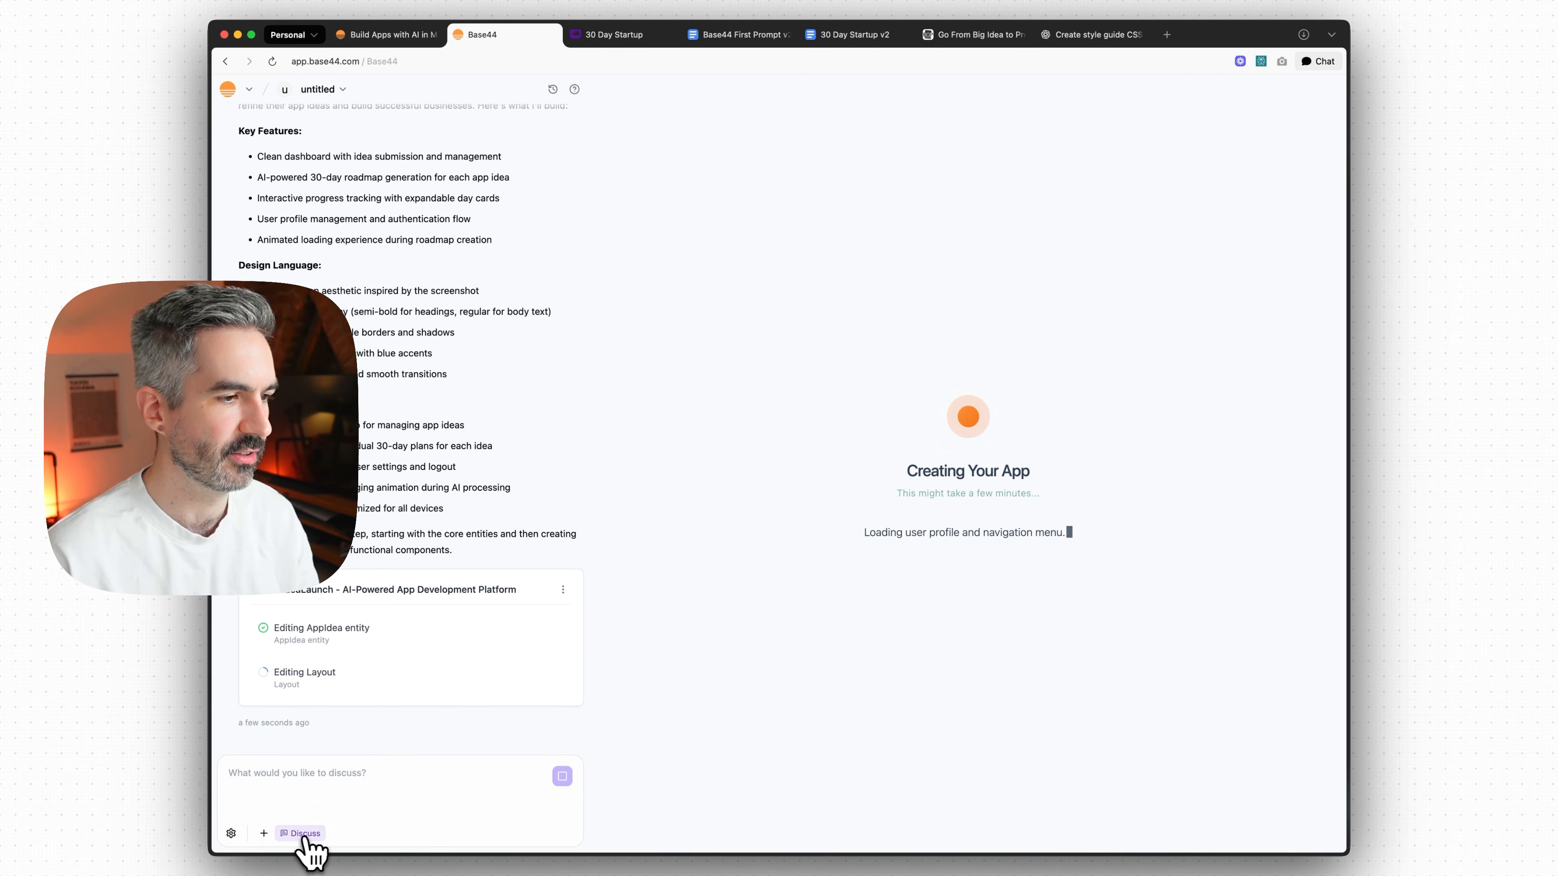
{"action": "left_click", "coordinate": [304, 834]}
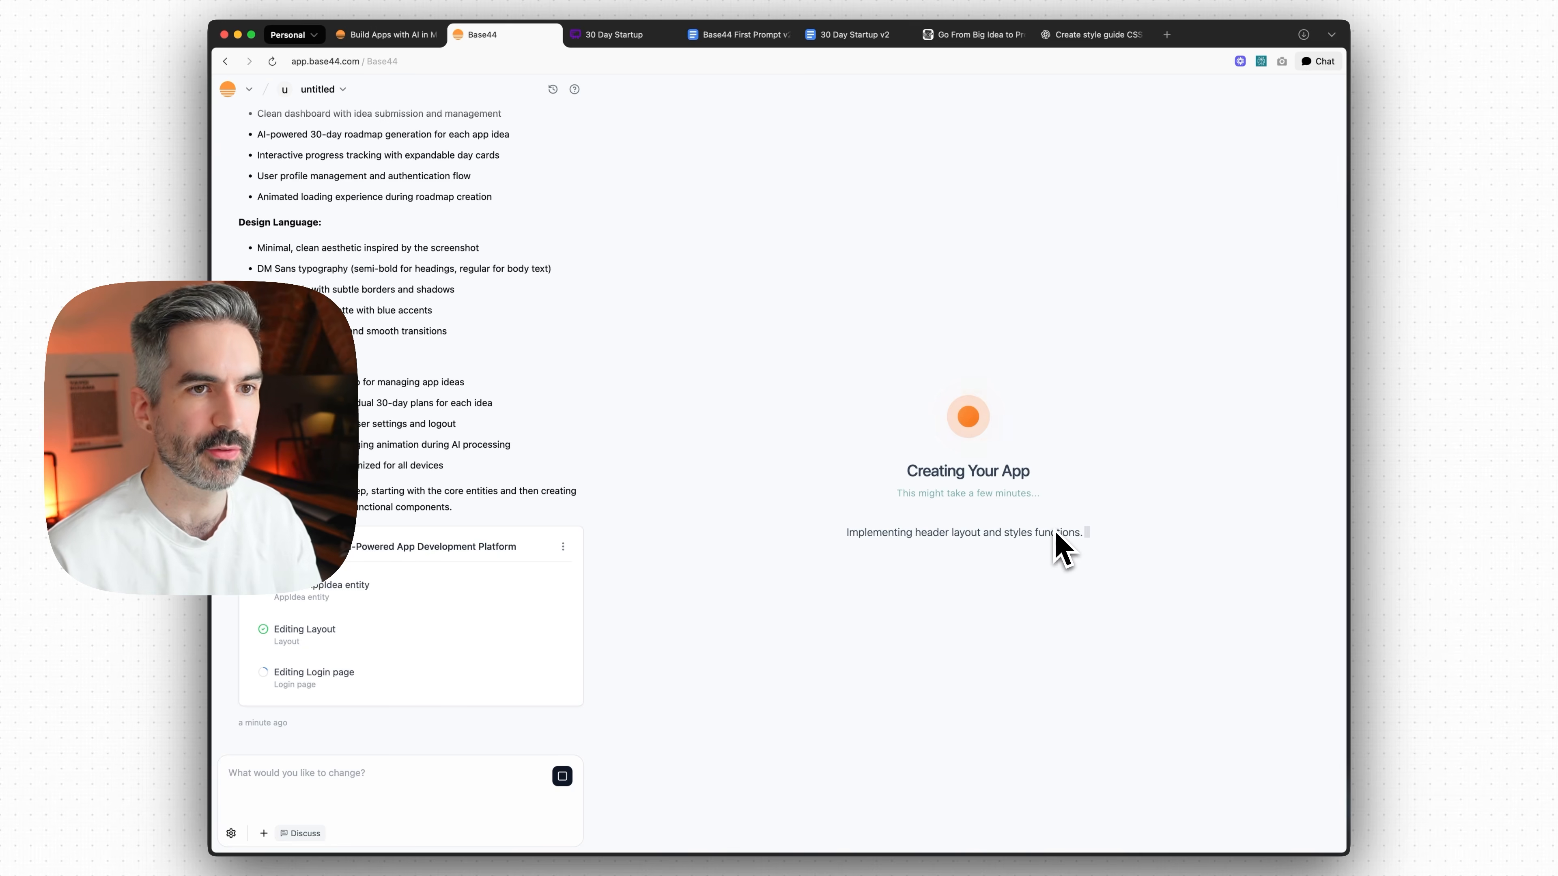
- Review the finished IdeaLaunch build log, from the structure plan through the edited pages and components
{"action": "scroll", "coordinate": [478, 460], "scroll_direction": "up", "scroll_amount": 10}
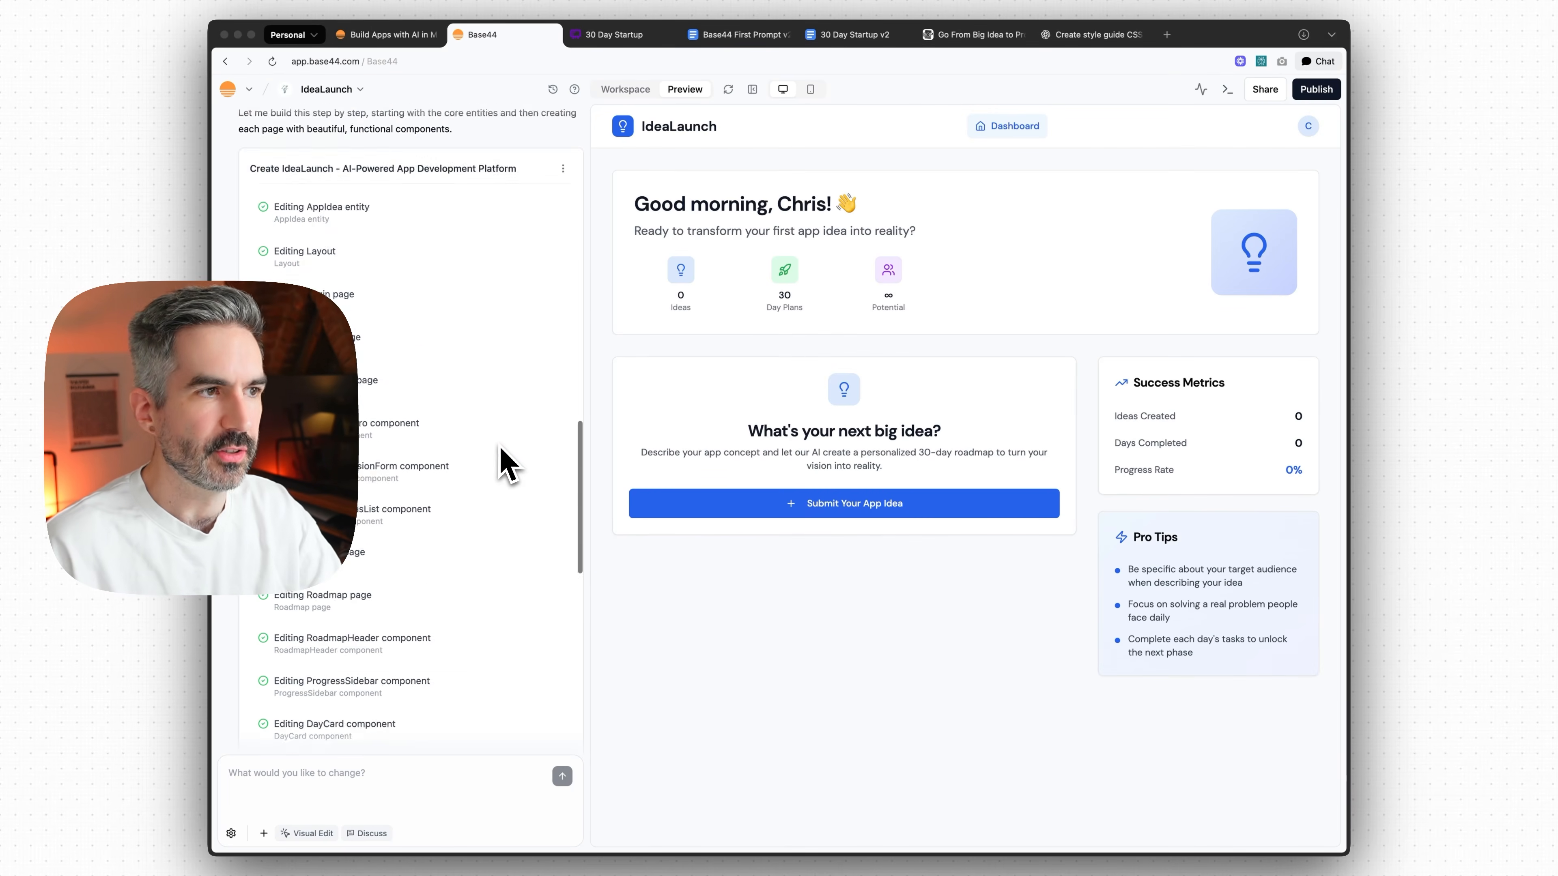
{"action": "scroll", "coordinate": [502, 462], "scroll_direction": "up", "scroll_amount": 8}
{"action": "scroll", "coordinate": [509, 459], "scroll_direction": "down", "scroll_amount": 8}
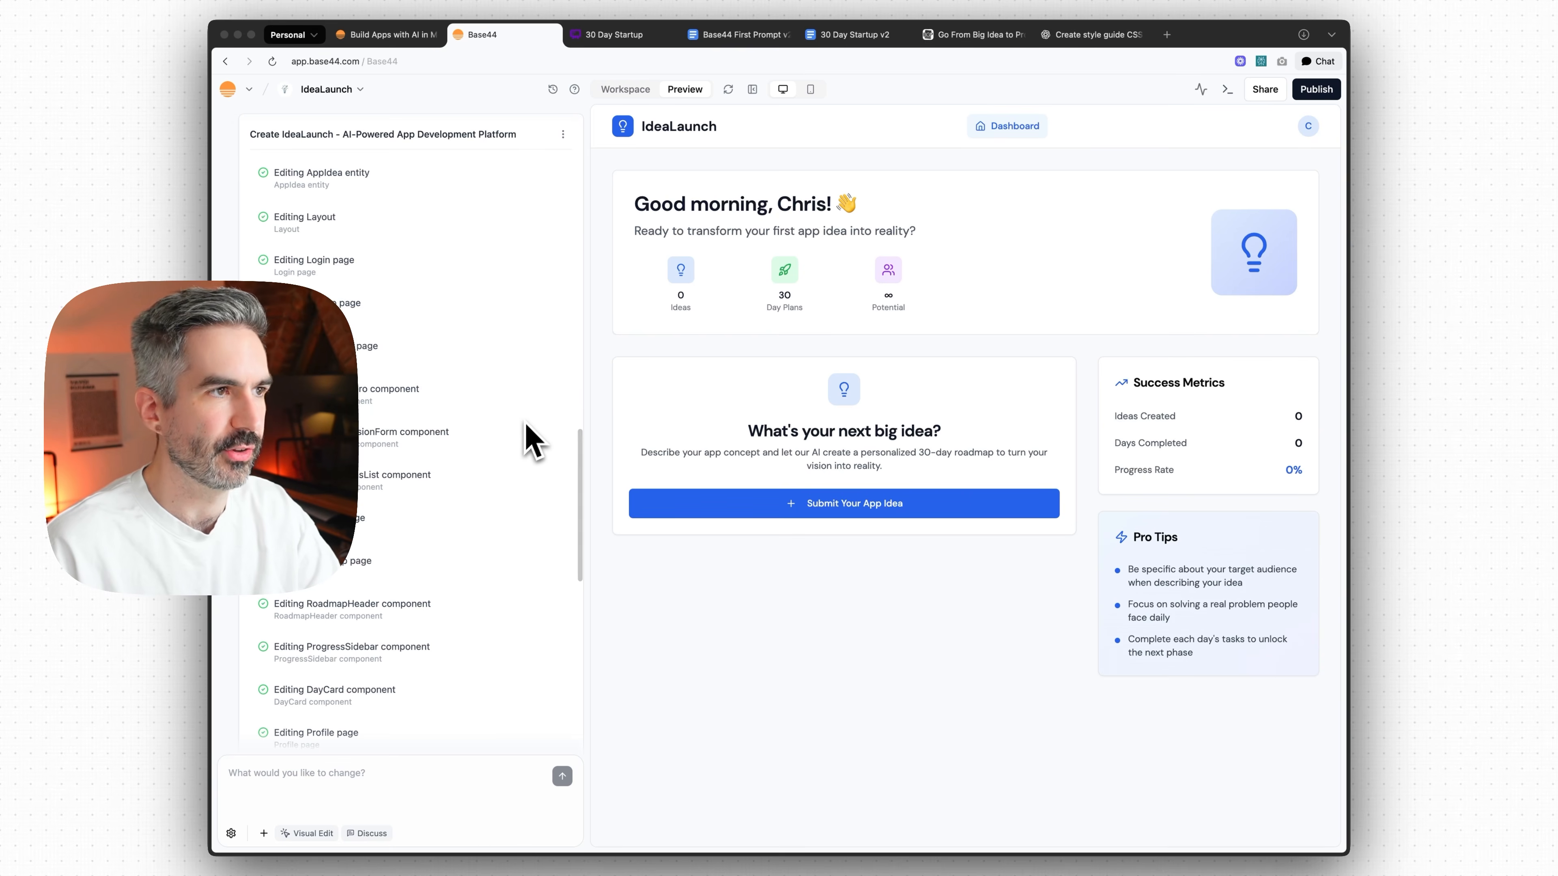
{"action": "scroll", "coordinate": [528, 430], "scroll_direction": "up", "scroll_amount": 3}
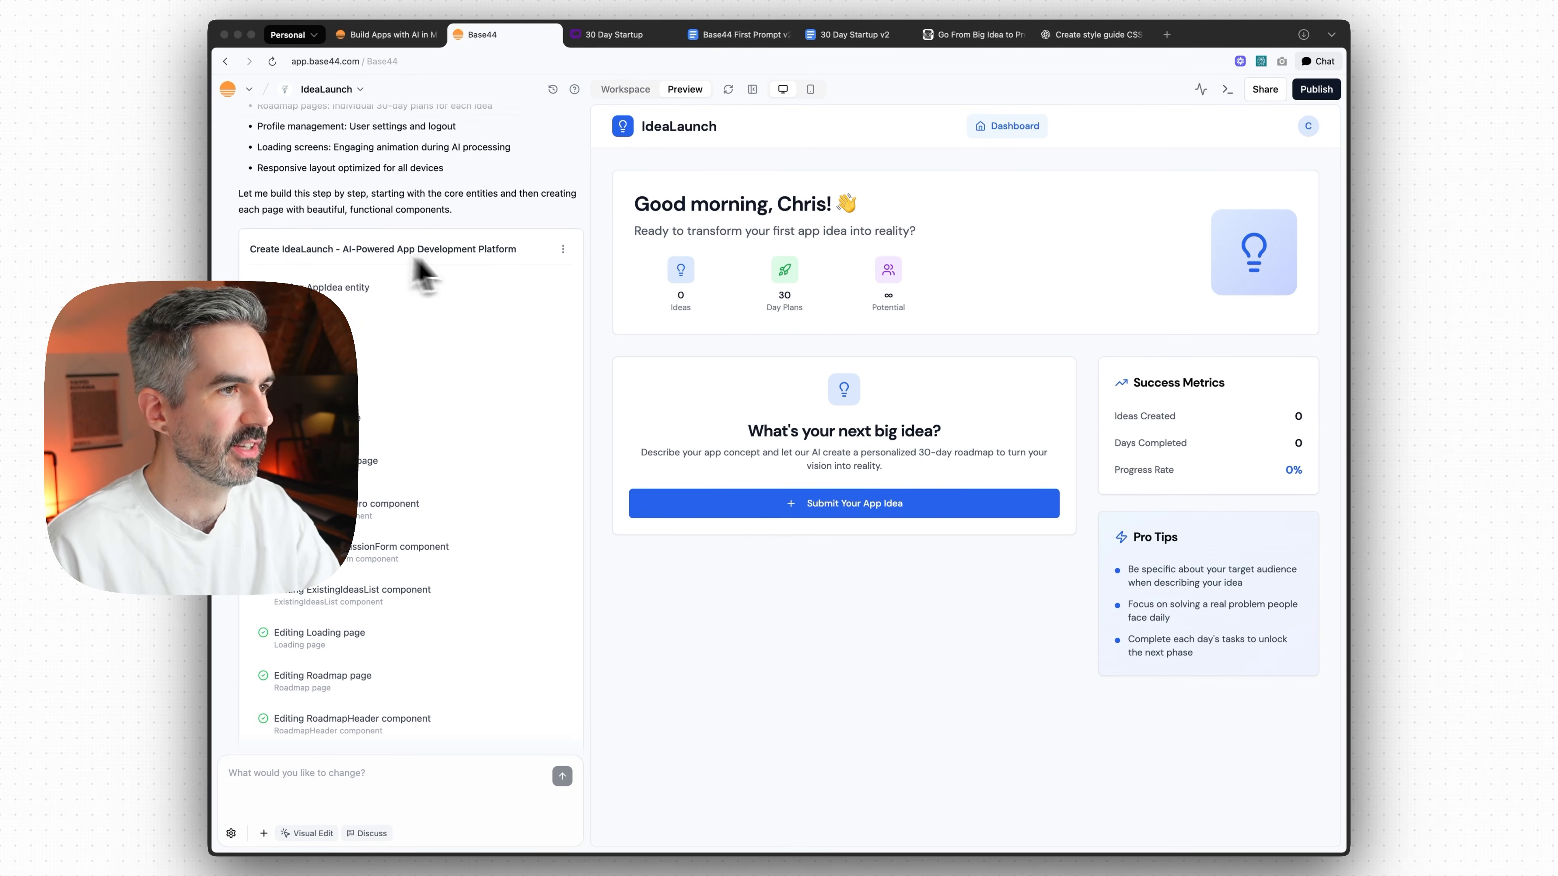
- Examine the login and signup page errors in the chat and the fixes applied to them
{"action": "scroll", "coordinate": [417, 278], "scroll_direction": "down", "scroll_amount": 10}
{"action": "scroll", "coordinate": [376, 289], "scroll_direction": "down", "scroll_amount": 11}
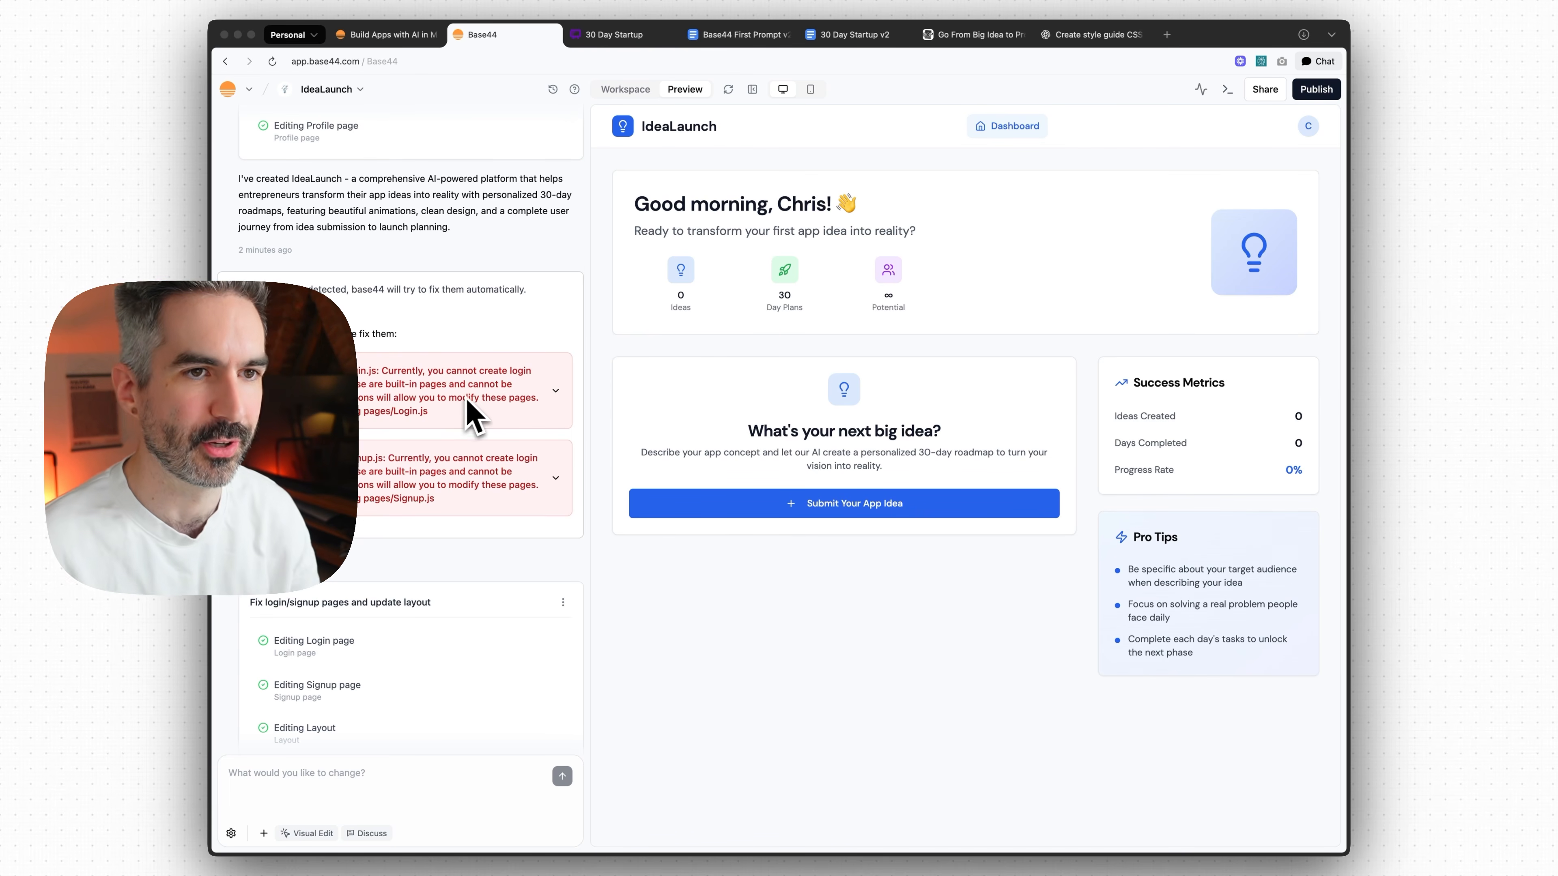
{"action": "scroll", "coordinate": [479, 405], "scroll_direction": "down", "scroll_amount": 3}
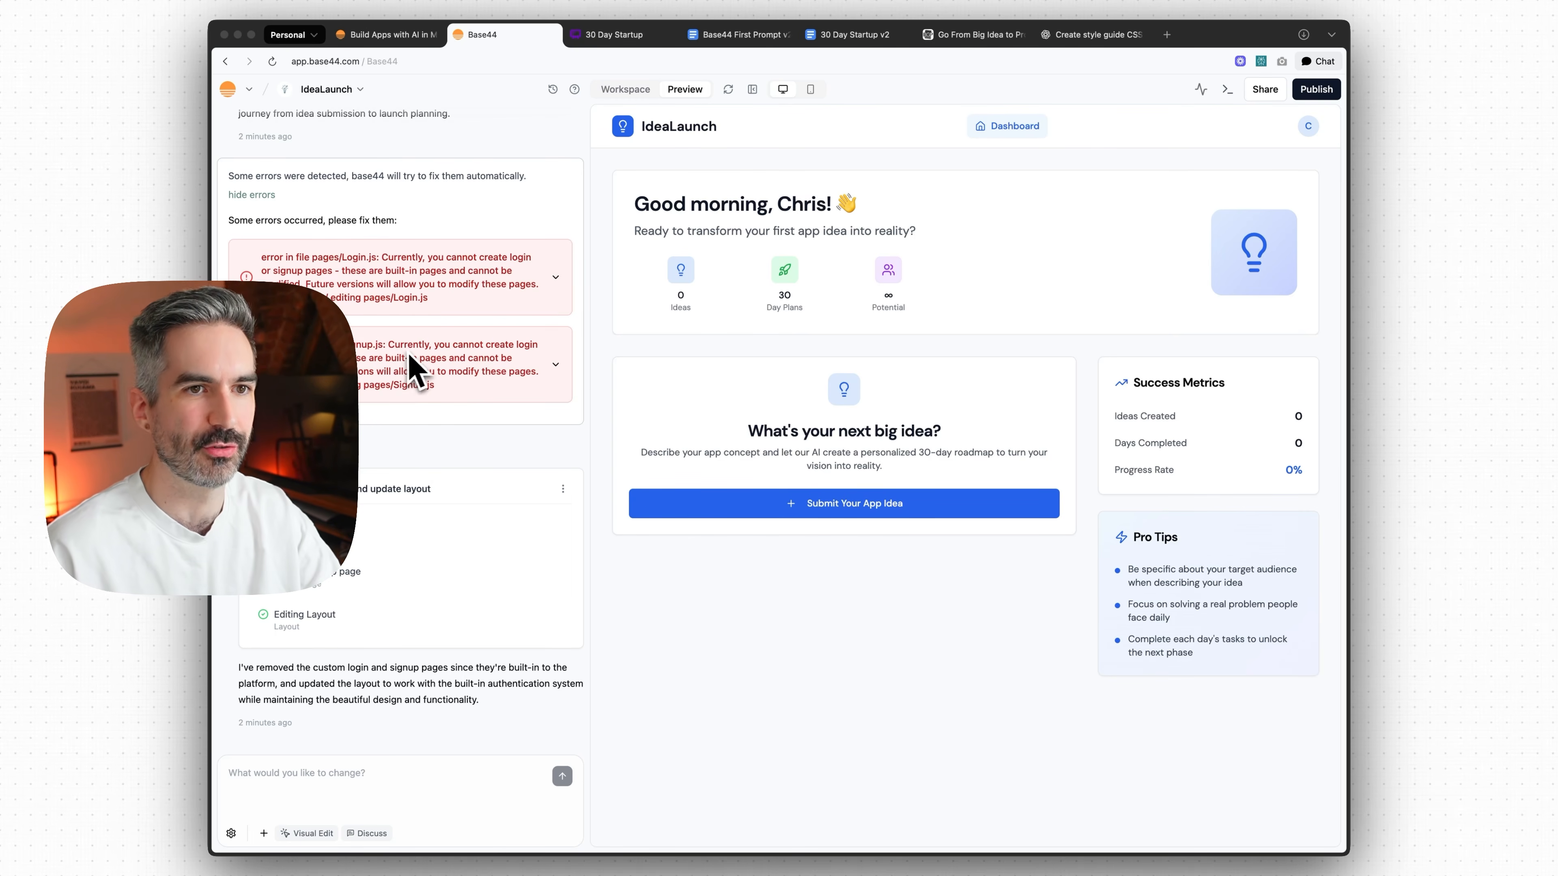
{"action": "scroll", "coordinate": [414, 368], "scroll_direction": "up", "scroll_amount": 1}
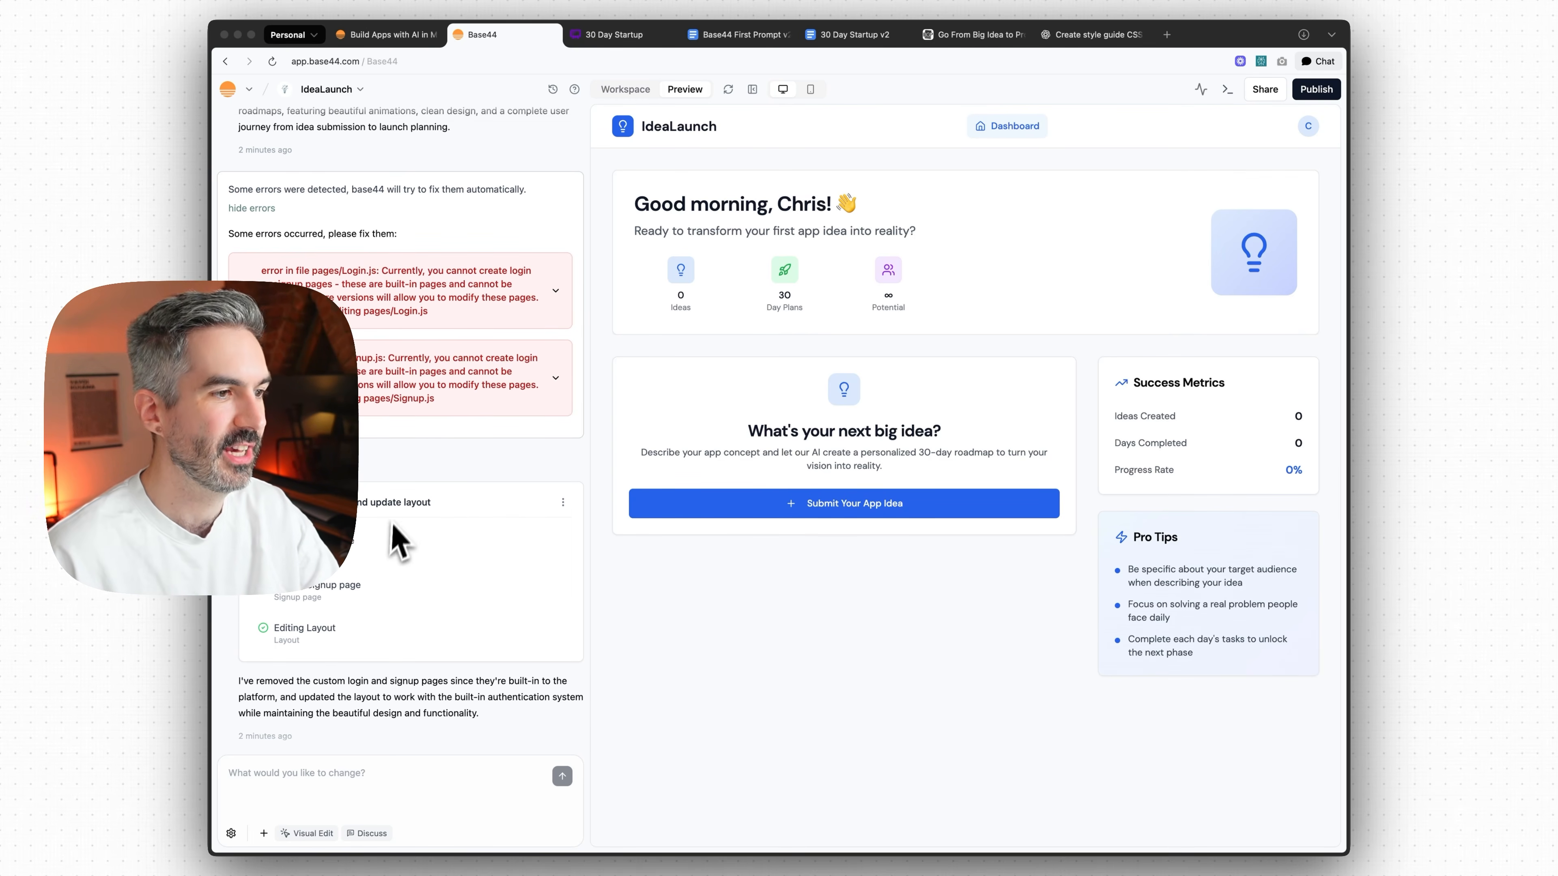
- Try out the app idea submission form in the IdeaLaunch dashboard preview
{"action": "scroll", "coordinate": [347, 599], "scroll_direction": "down", "scroll_amount": 1}
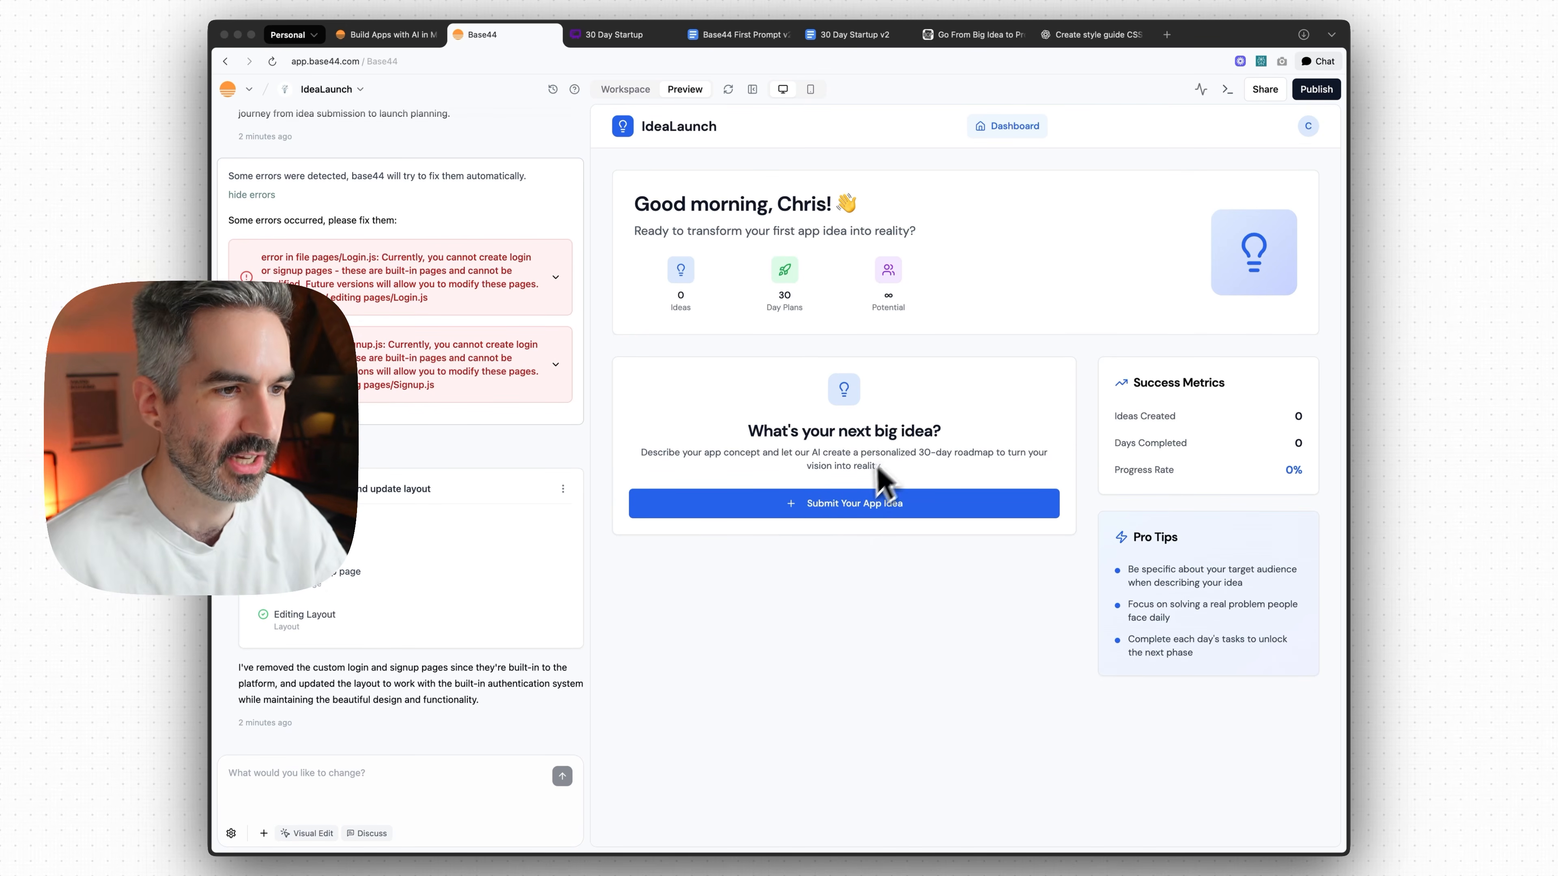
{"action": "left_click", "coordinate": [839, 508]}
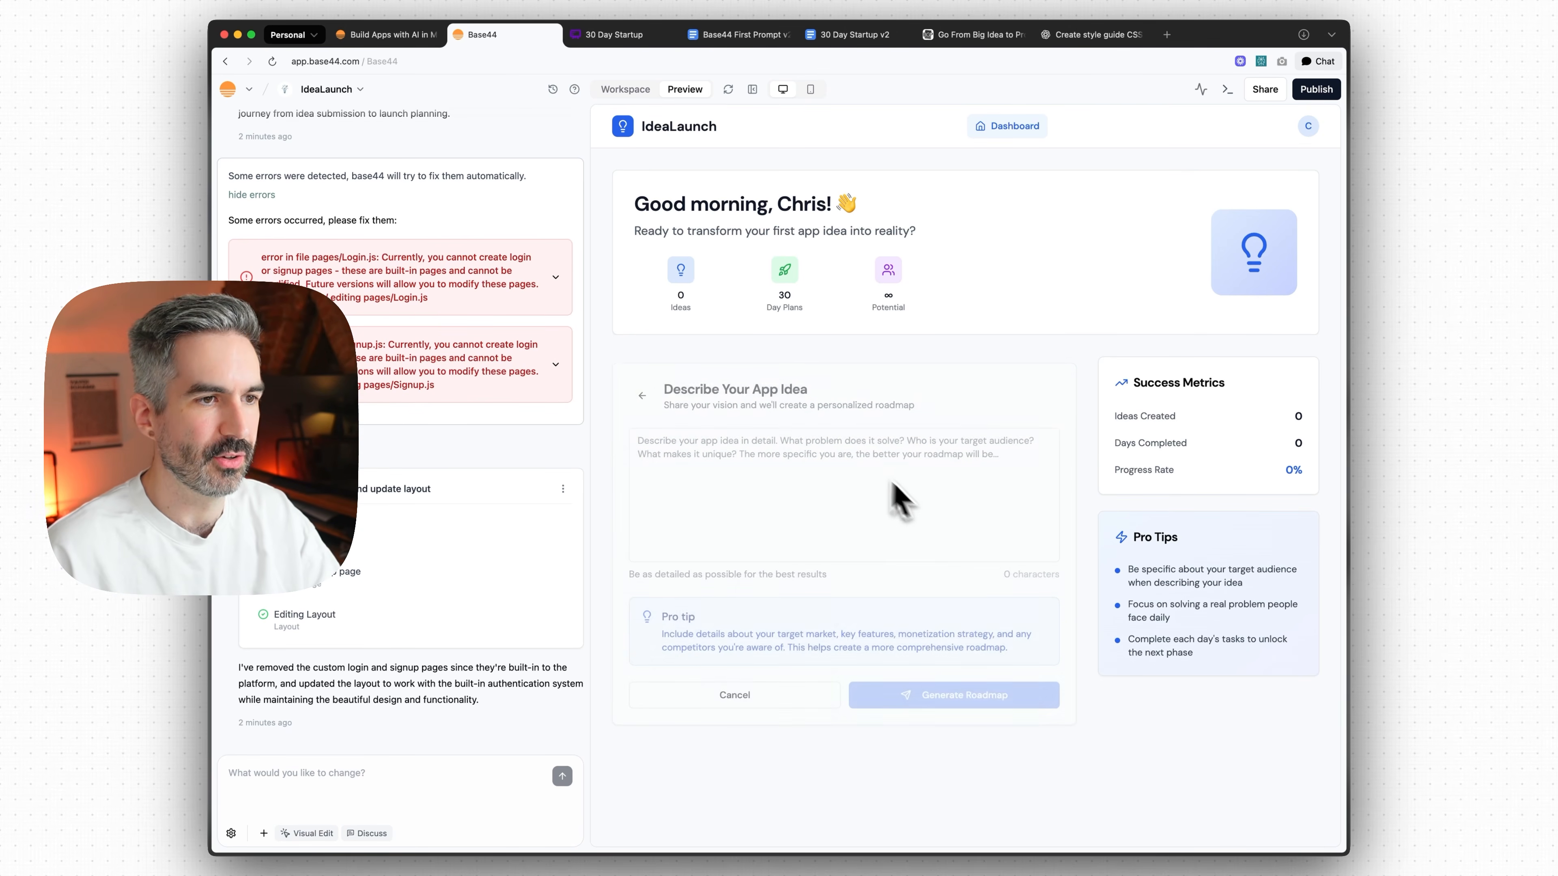
{"action": "left_click", "coordinate": [758, 519]}
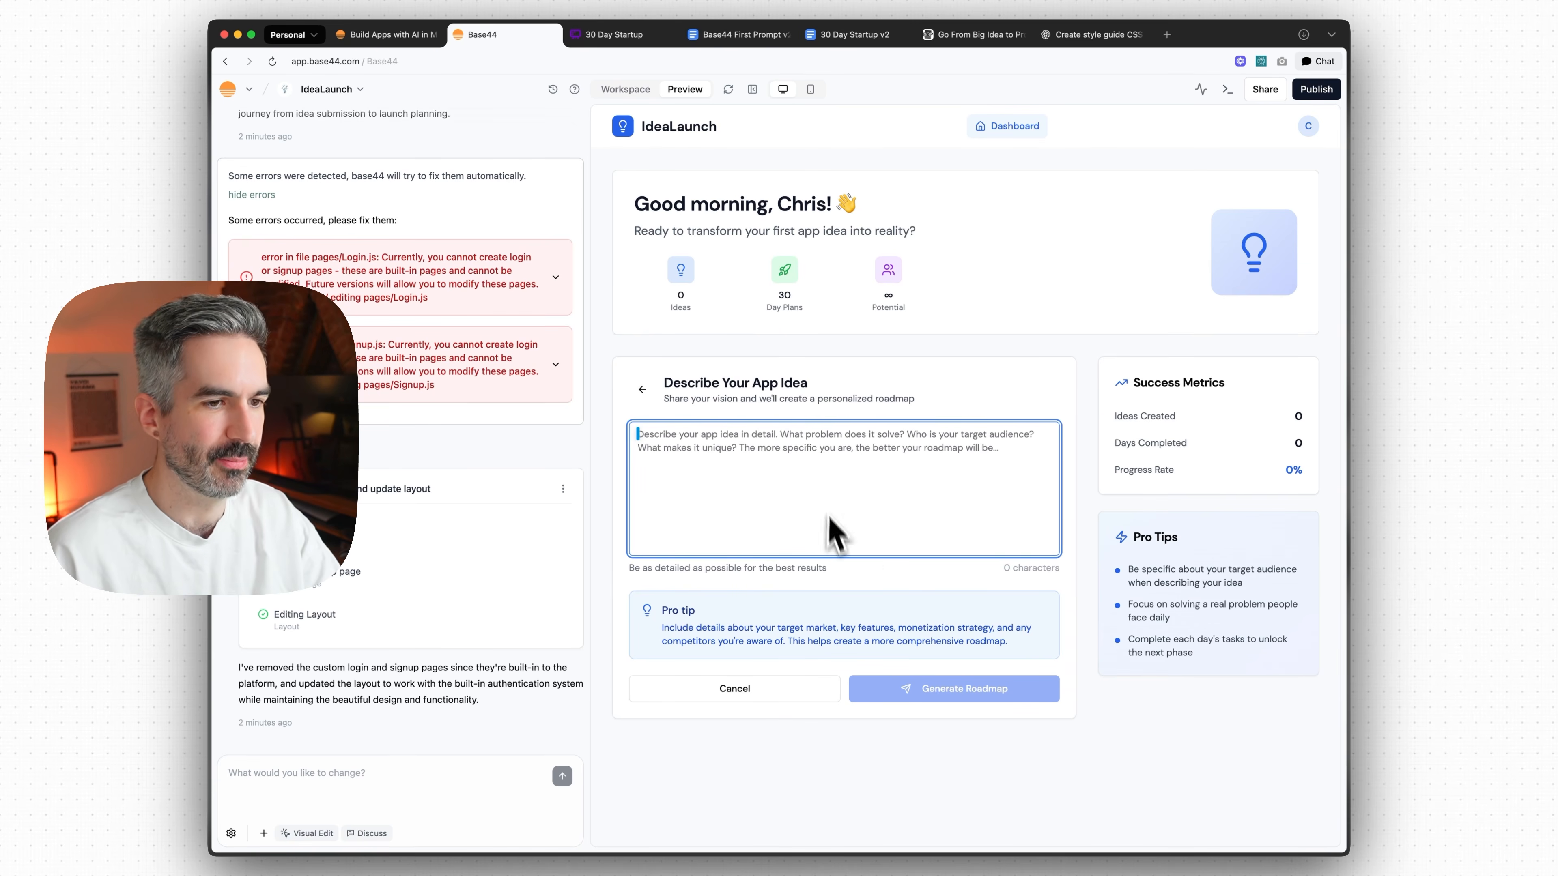
{"action": "left_click", "coordinate": [643, 391]}
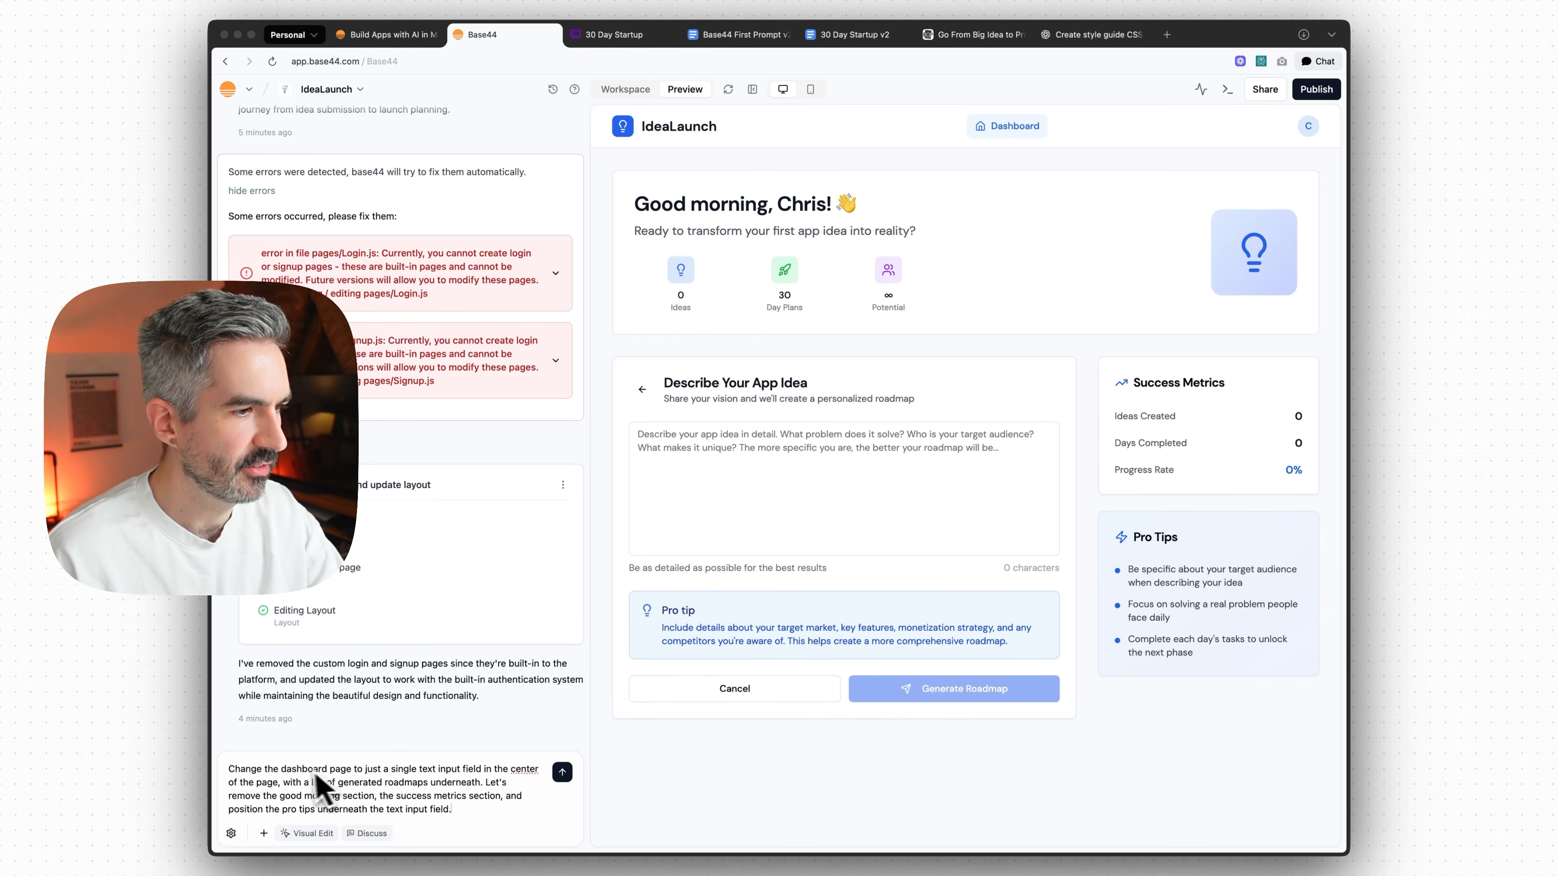
- Insert "any" before "generated roadmaps" in the drafted dashboard simplification prompt and send it to the AI
{"action": "left_click", "coordinate": [384, 770]}
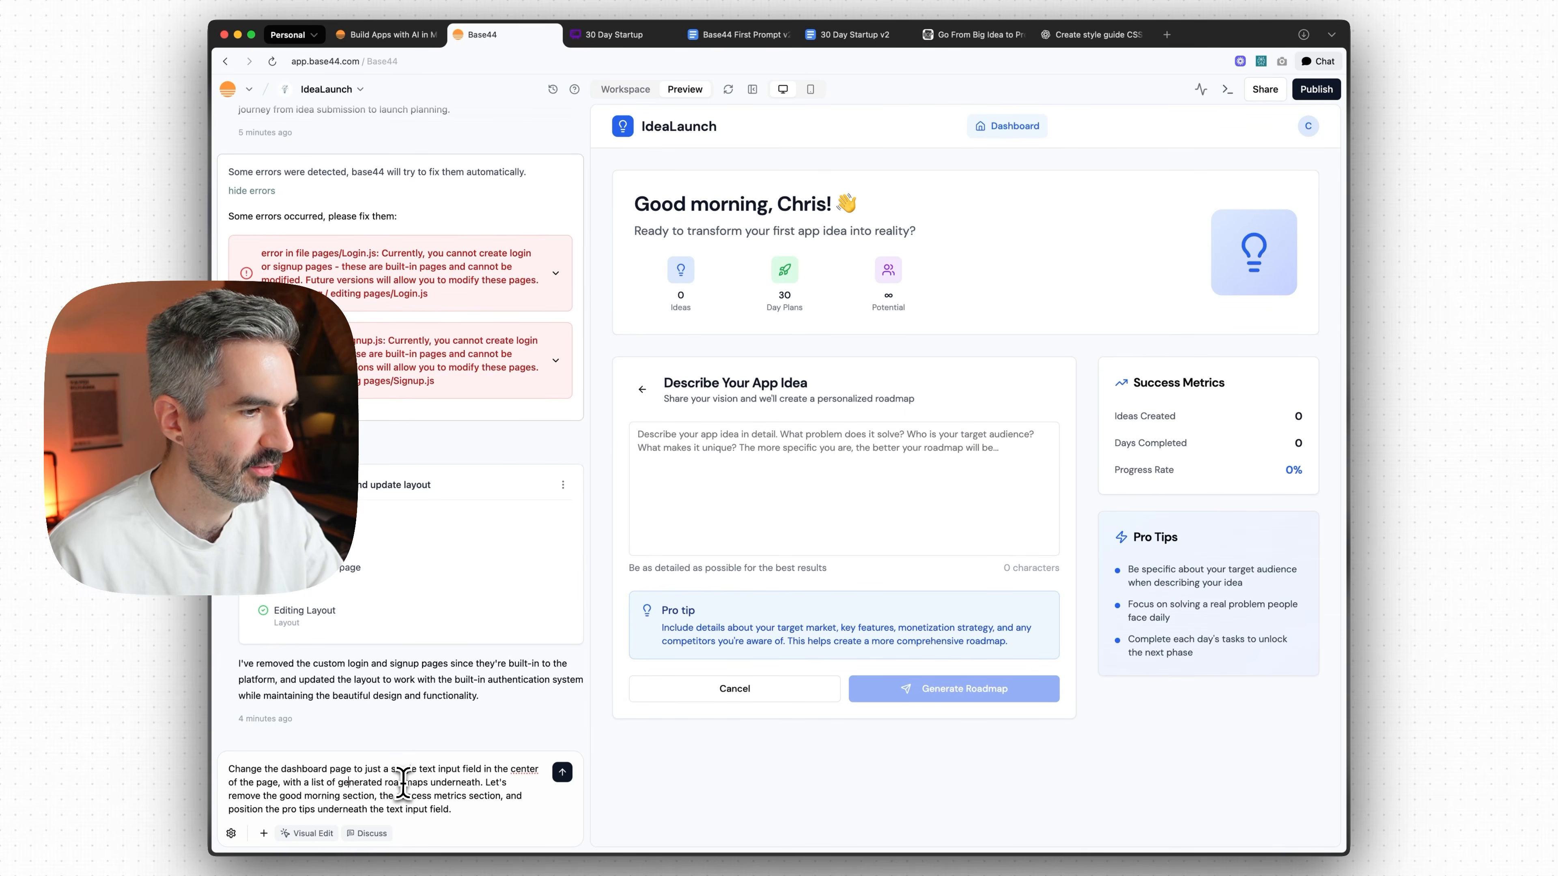
{"action": "left_click", "coordinate": [484, 783]}
{"action": "key", "text": "alt+Left"}
{"action": "key", "text": "alt+Left"}
{"action": "key", "text": "alt+Left"}
{"action": "type", "text": "any"}
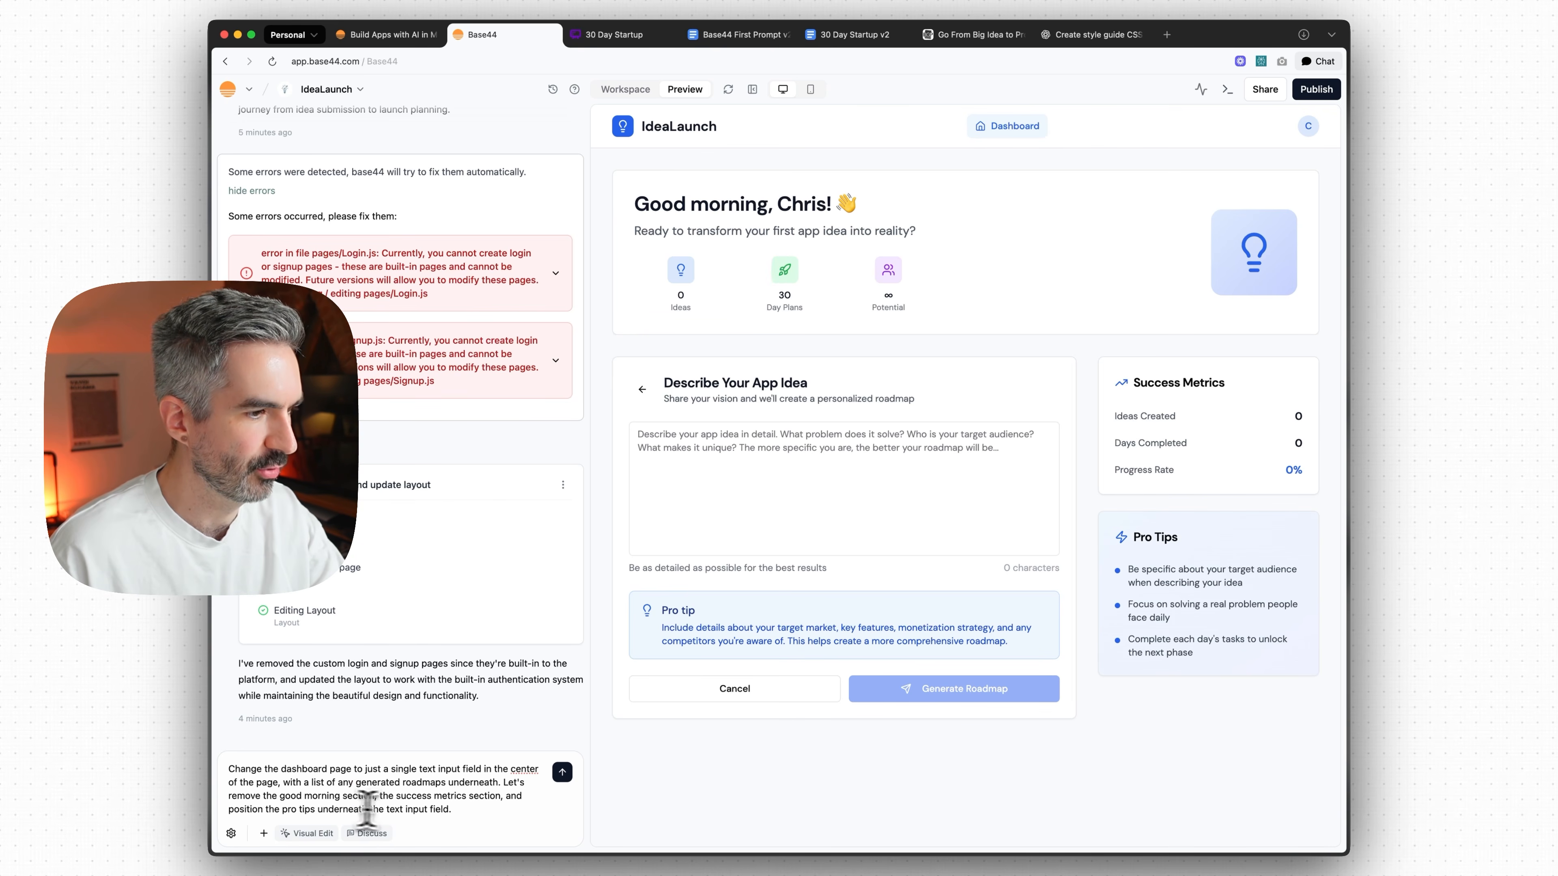
{"action": "left_click", "coordinate": [486, 811]}
{"action": "left_click", "coordinate": [562, 773]}
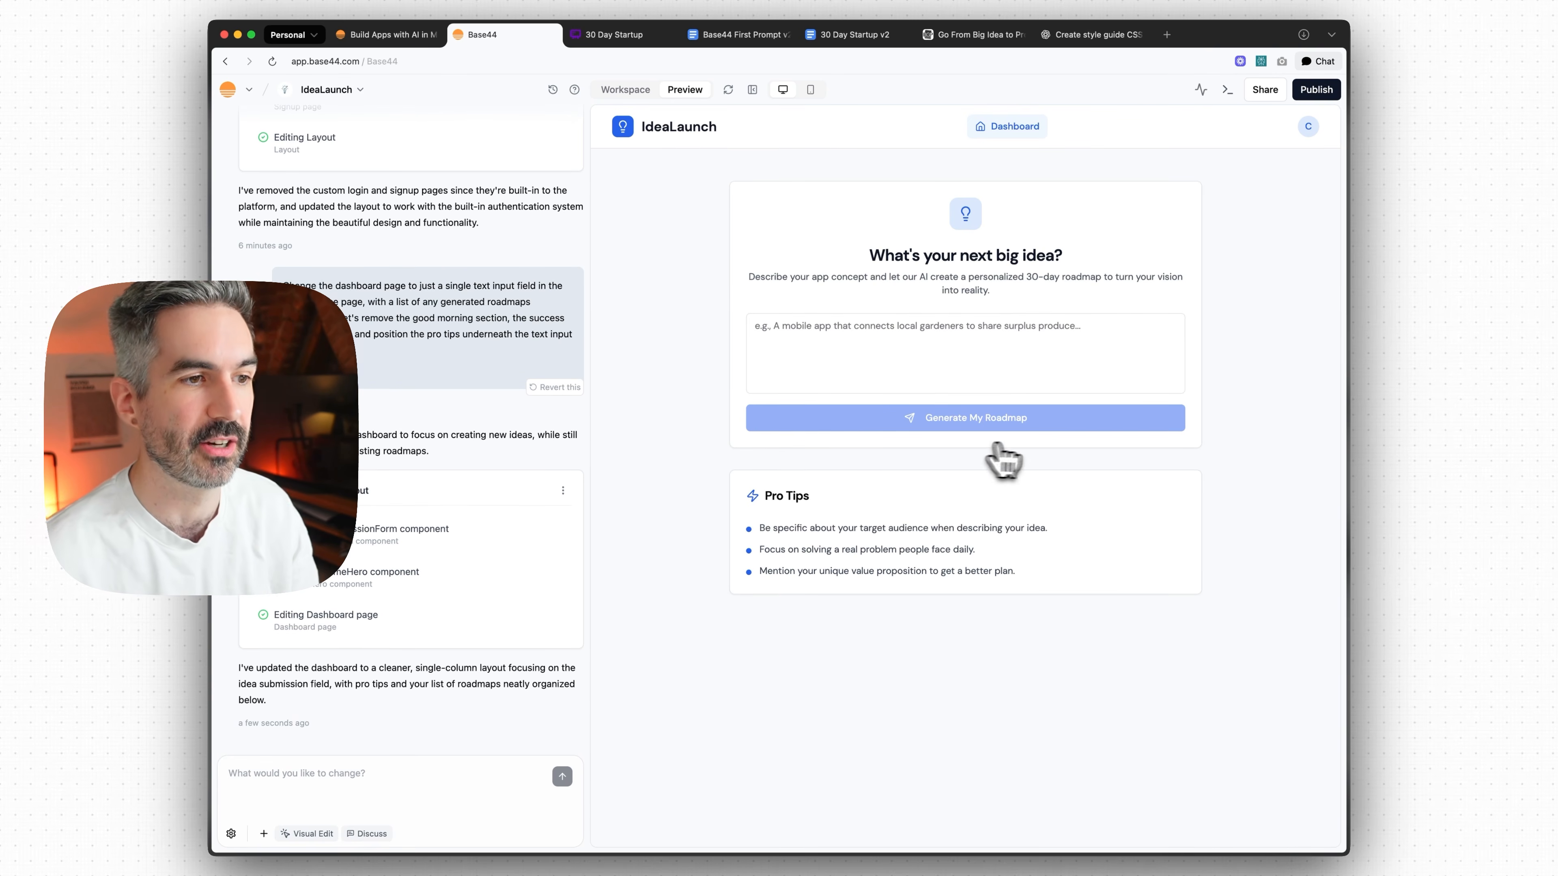
- Check the redesigned dashboard's idea input field and the Pro Tips section below it
{"action": "left_click", "coordinate": [823, 340]}
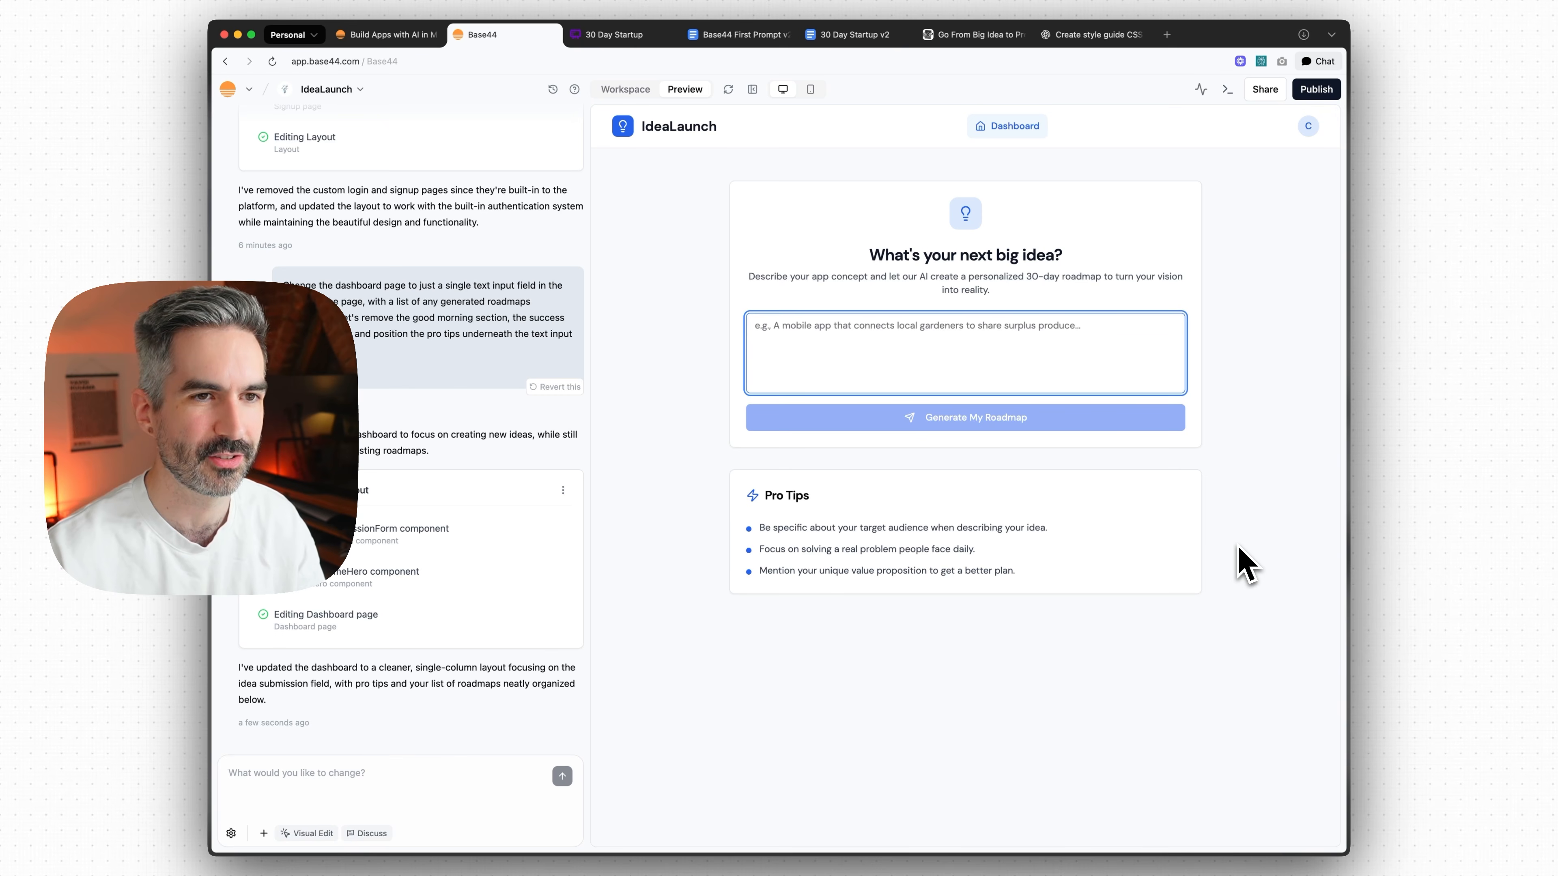
{"action": "left_click", "coordinate": [727, 301]}
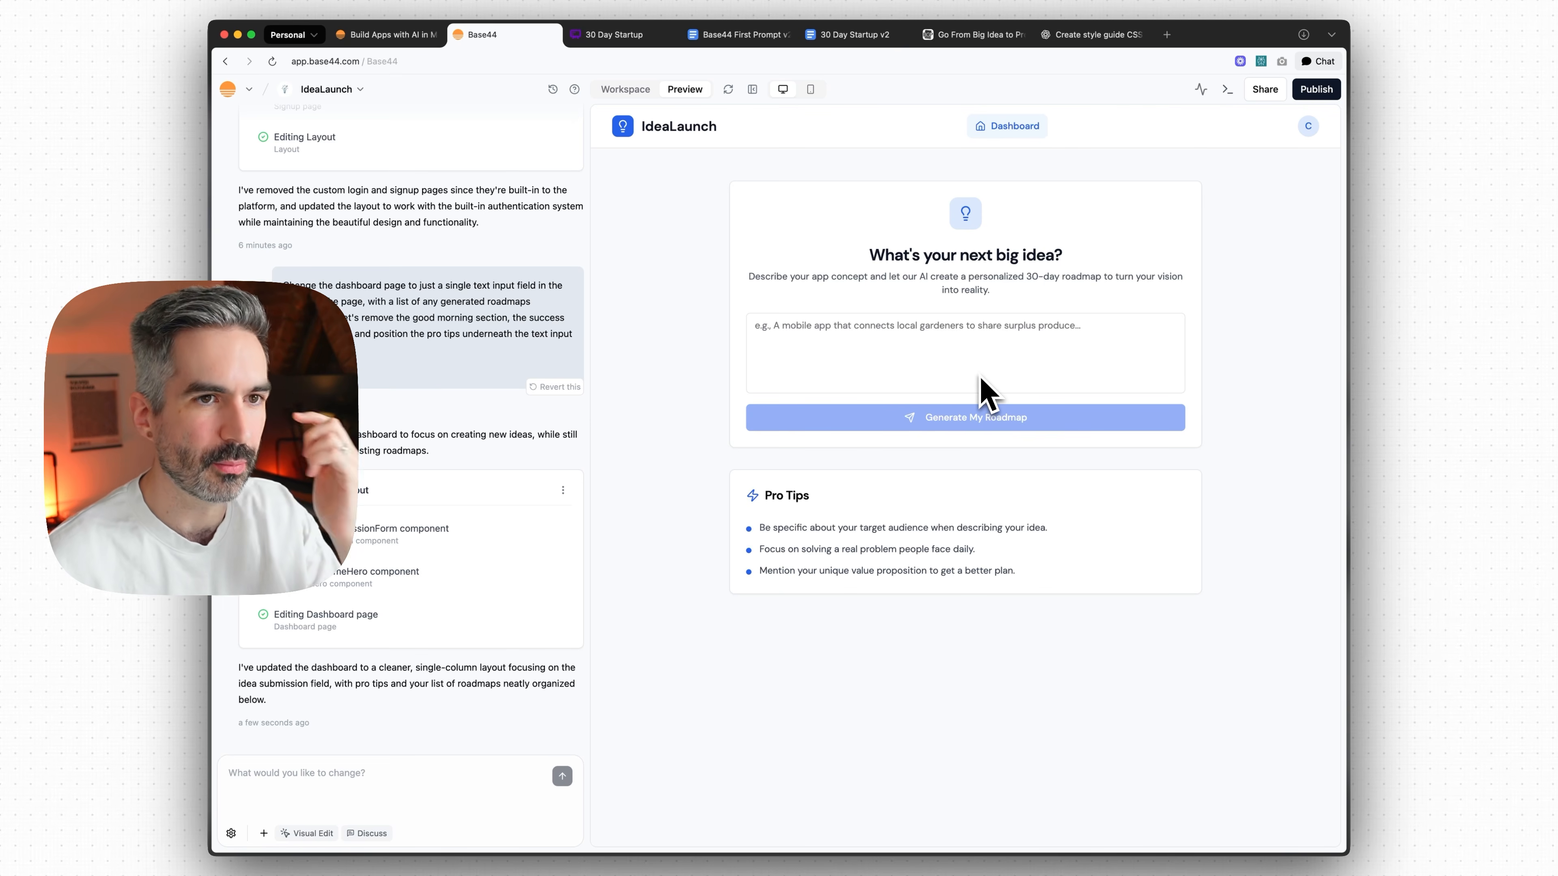
{"action": "scroll", "coordinate": [1055, 320], "scroll_direction": "down", "scroll_amount": 1}
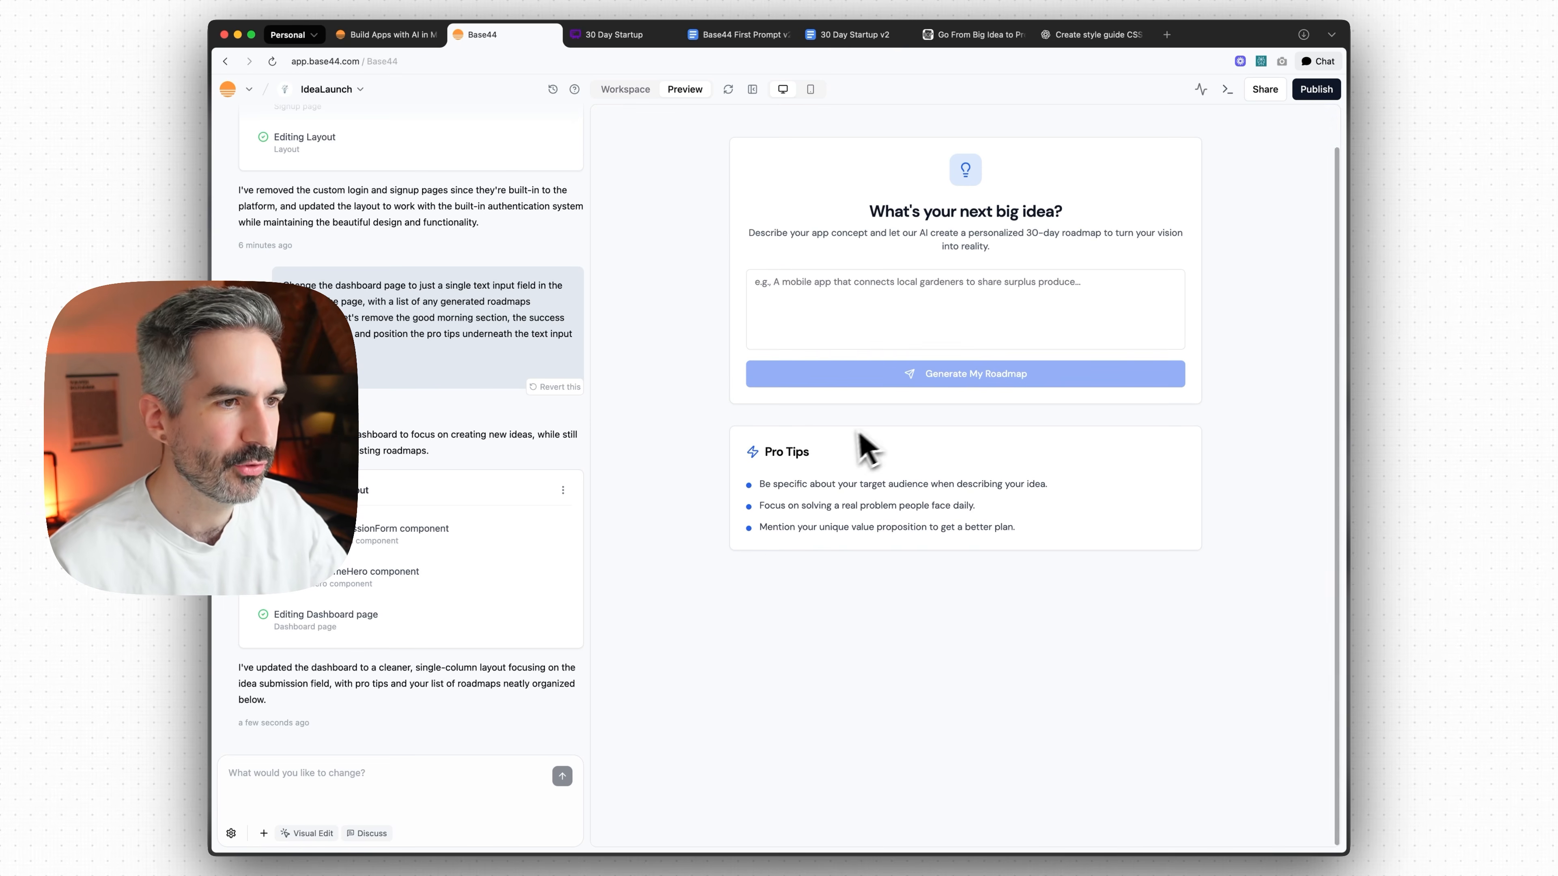
{"action": "scroll", "coordinate": [859, 439], "scroll_direction": "up", "scroll_amount": 1}
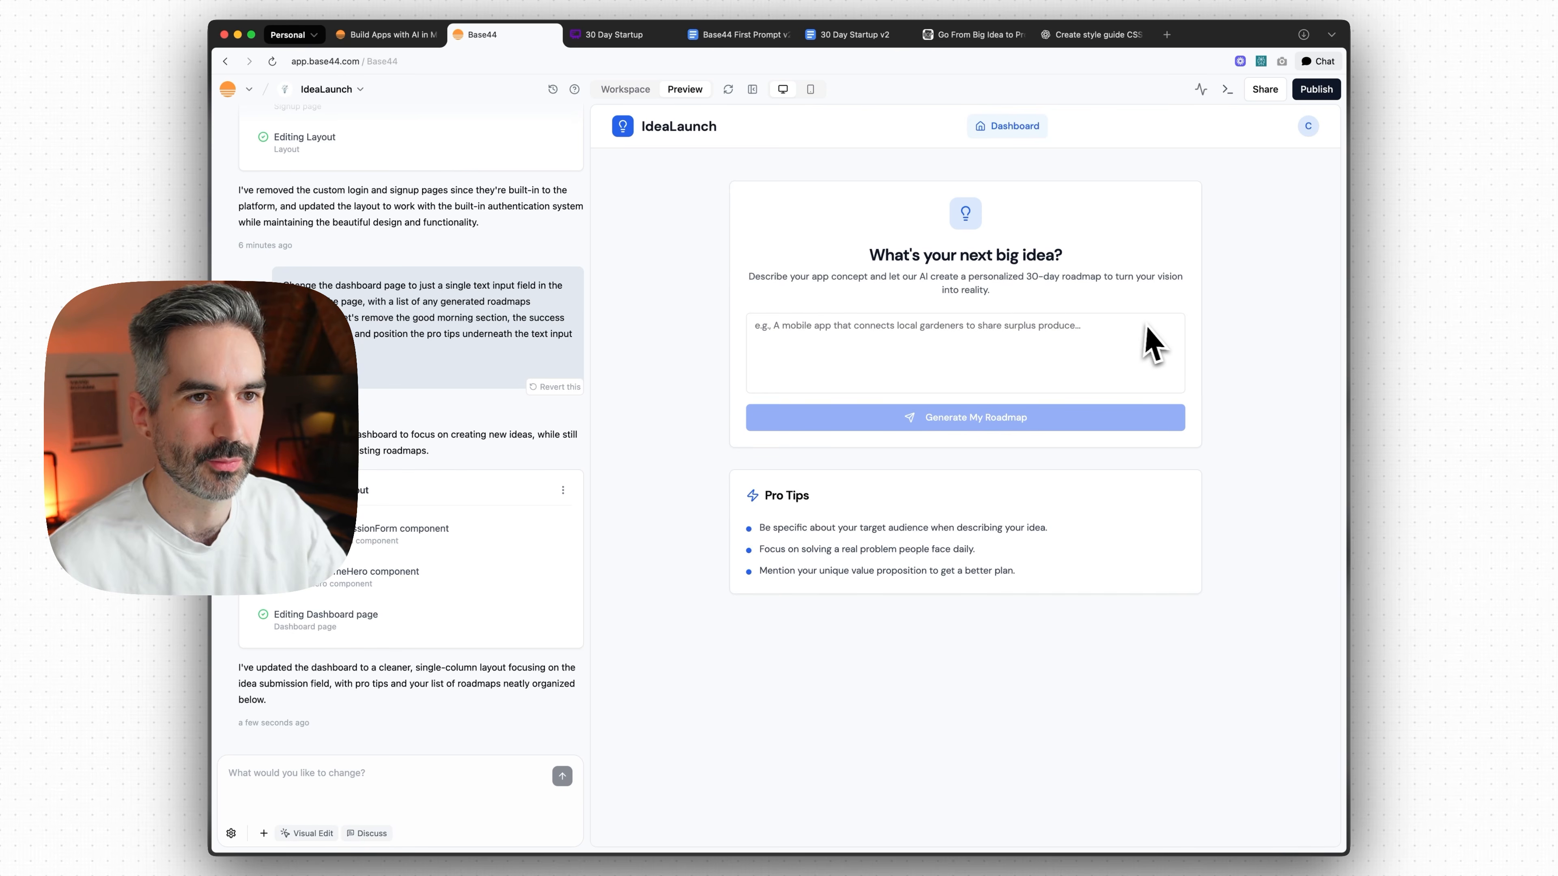
{"action": "scroll", "coordinate": [720, 324], "scroll_direction": "down", "scroll_amount": 1}
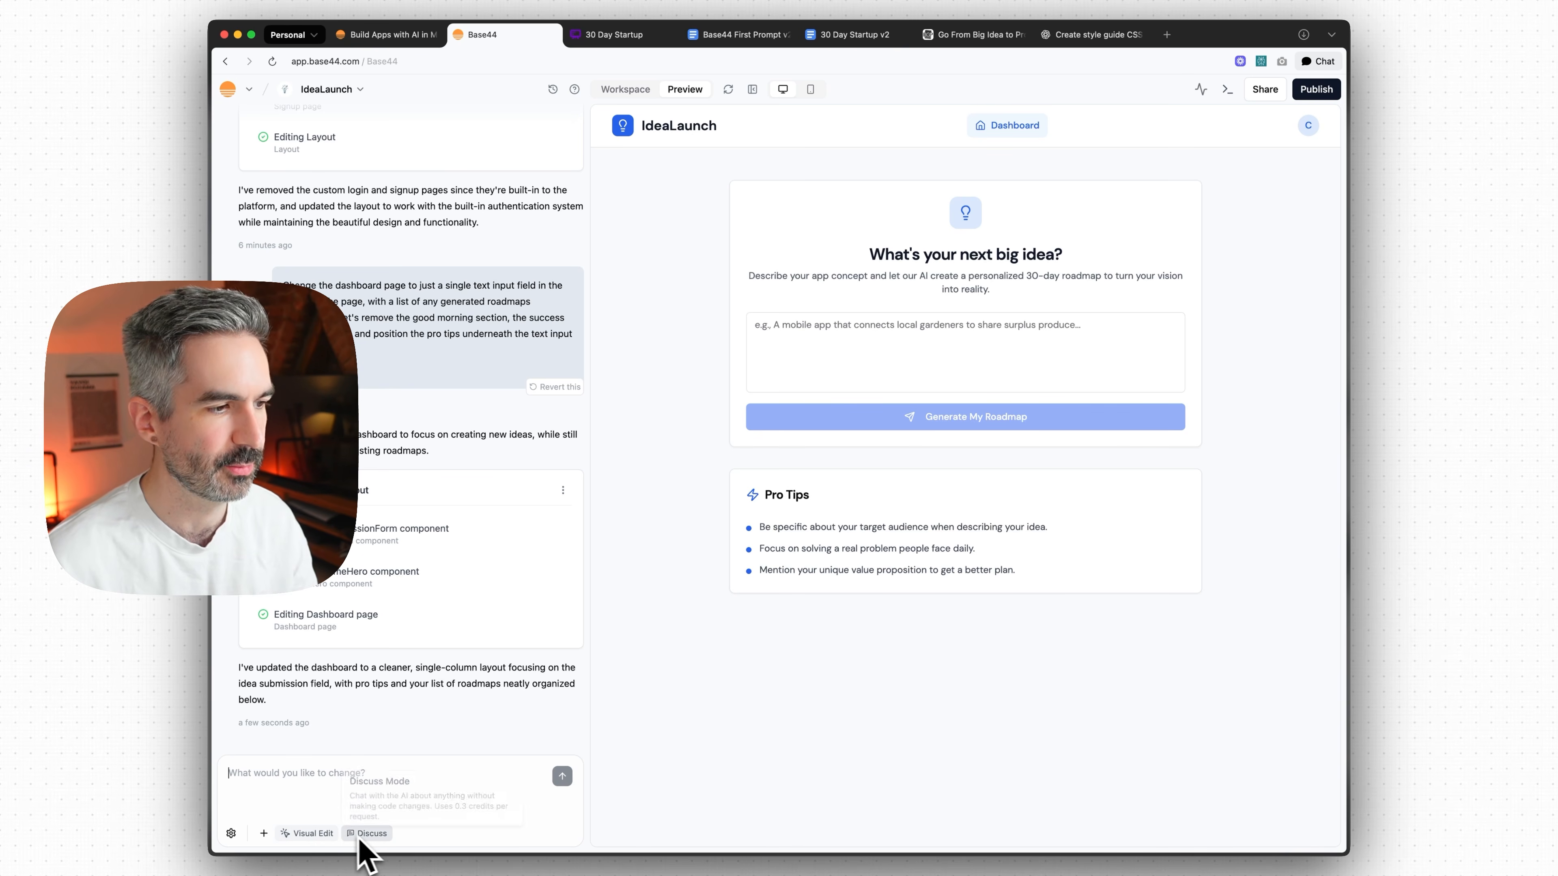
- Inspect the Visual Edit style options for the container around the idea form, then close them without saving
{"action": "left_click", "coordinate": [313, 834]}
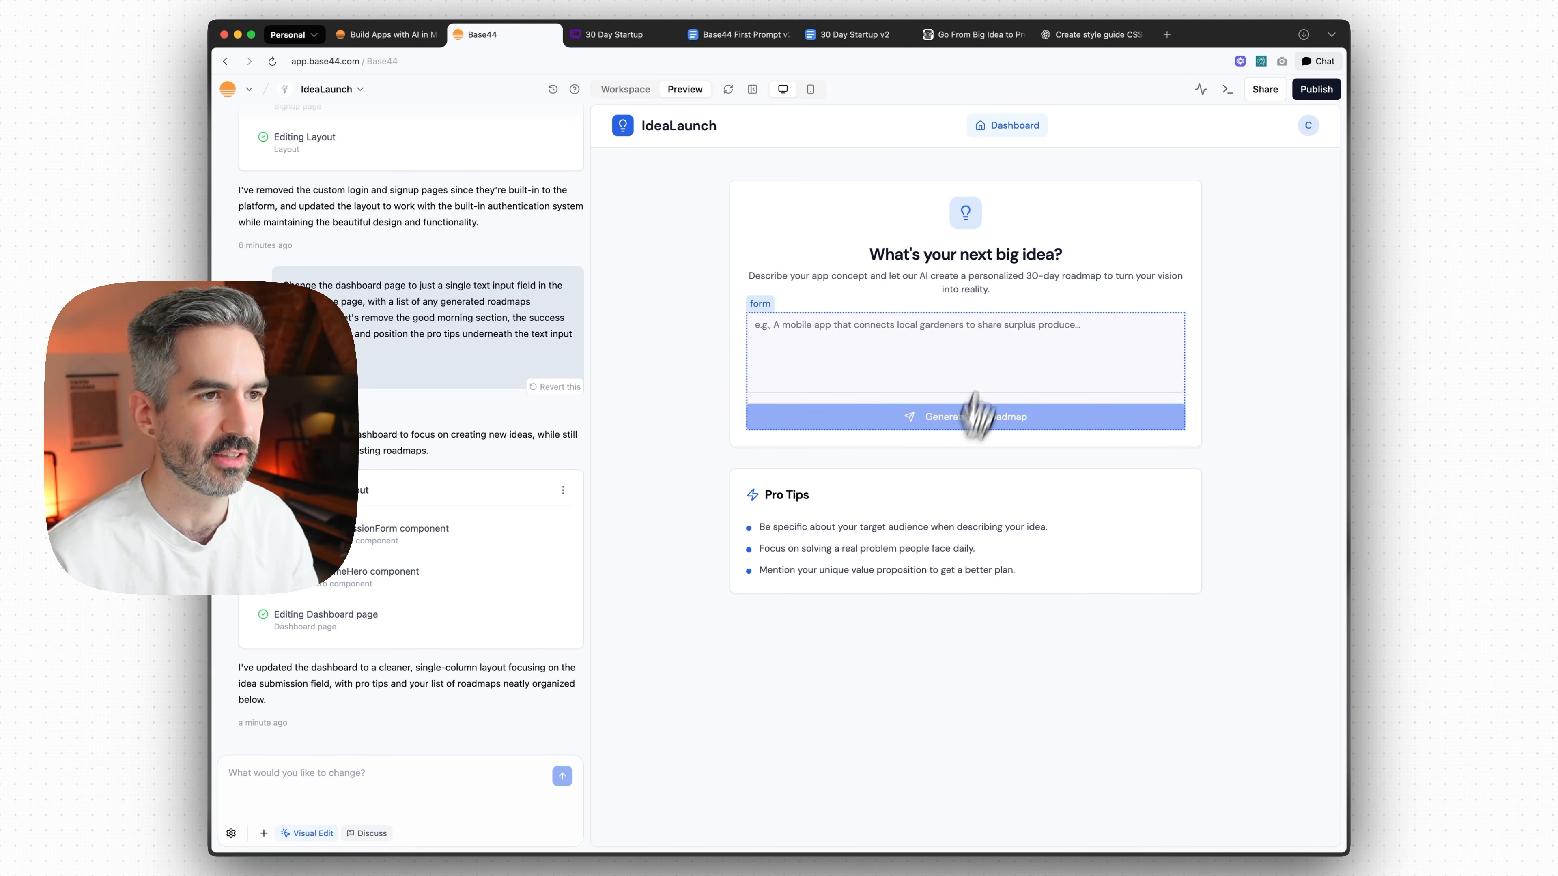
{"action": "left_click", "coordinate": [738, 358]}
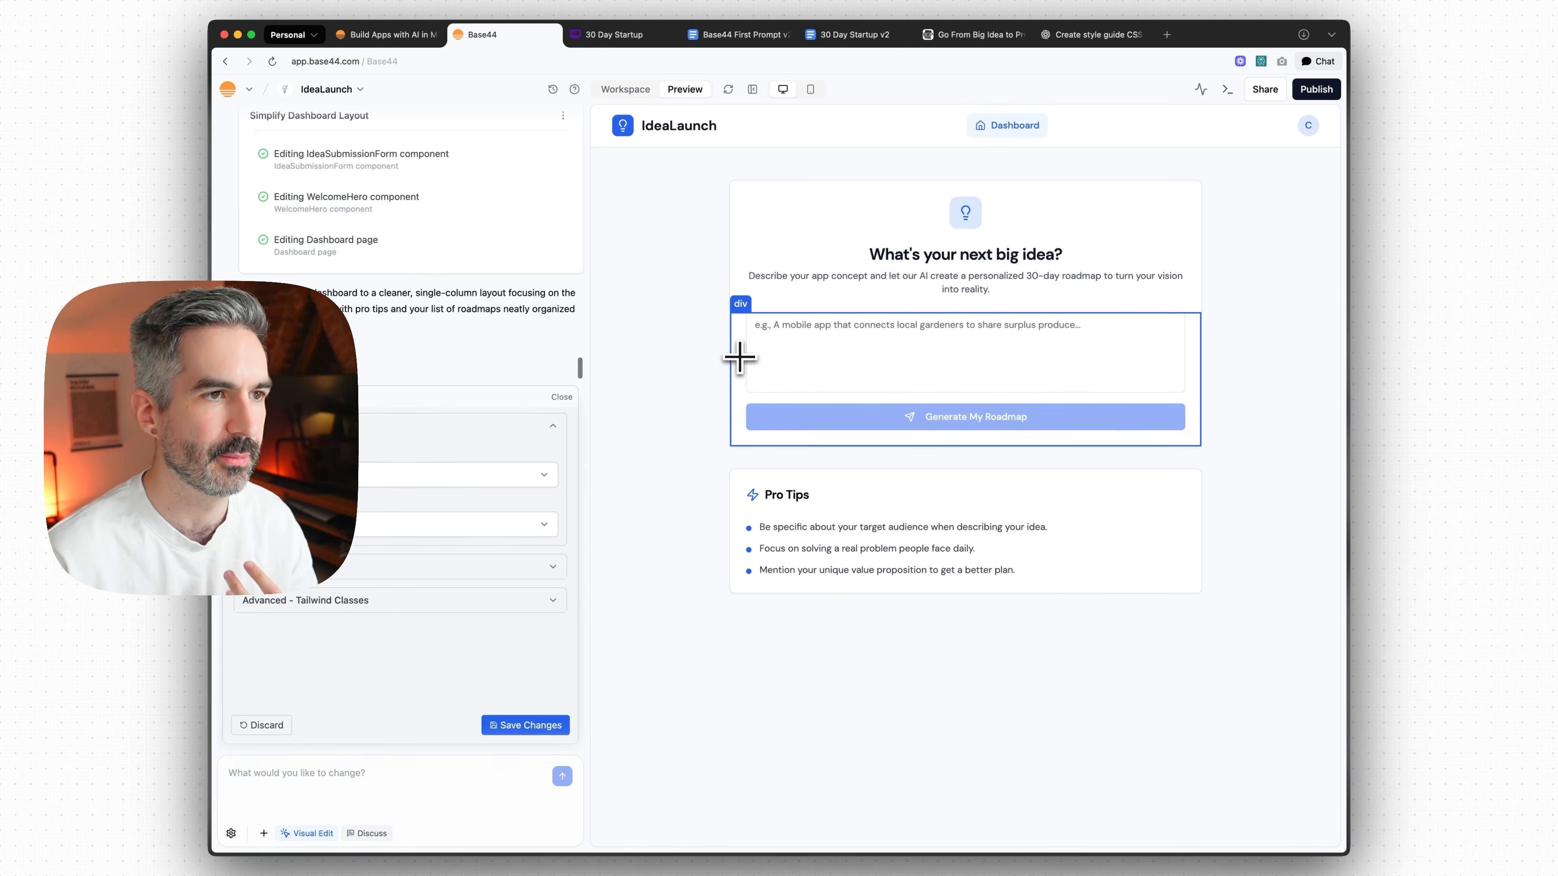
{"action": "left_click", "coordinate": [429, 474]}
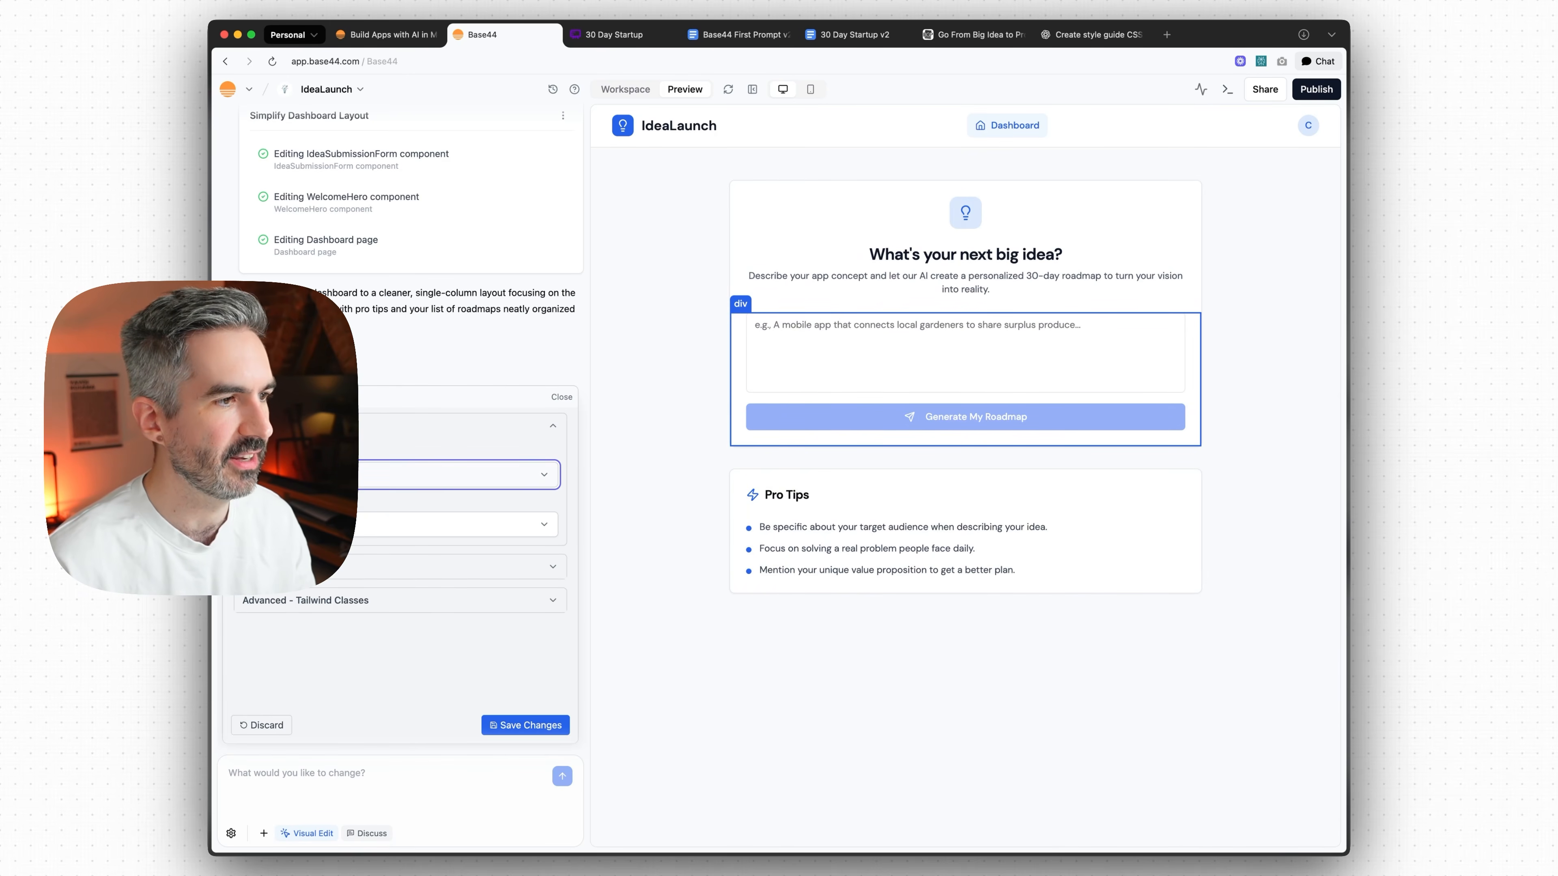
{"action": "left_click", "coordinate": [365, 483]}
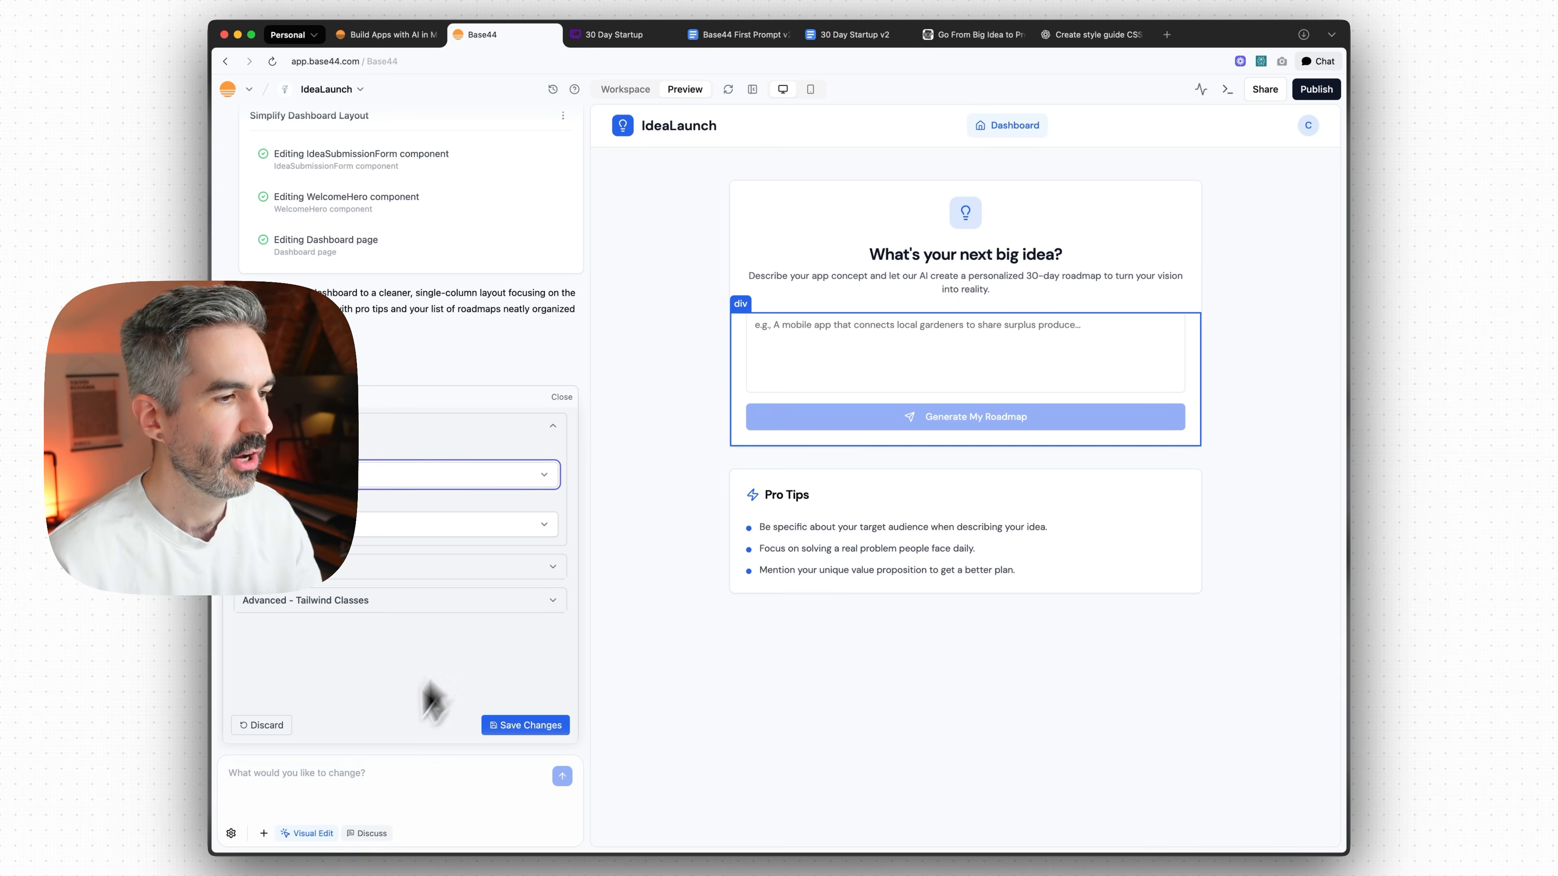
{"action": "left_click", "coordinate": [561, 398]}
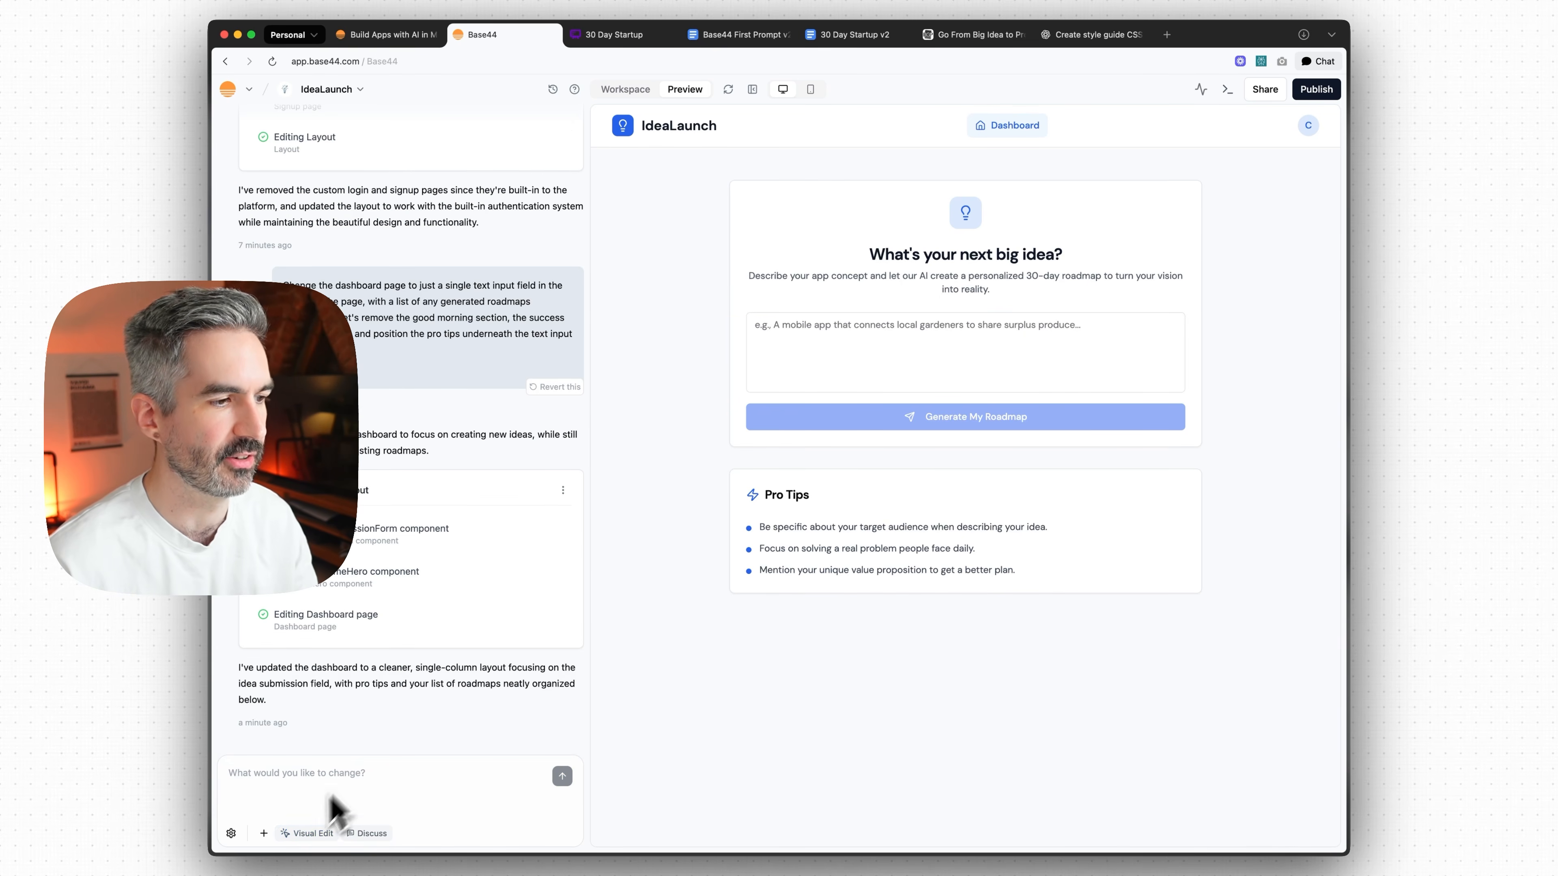
- Set the AI model to Claude Sonnet 4 and check the selection in the model list
{"action": "left_click", "coordinate": [231, 833]}
{"action": "left_click", "coordinate": [505, 796]}
{"action": "left_click", "coordinate": [230, 834]}
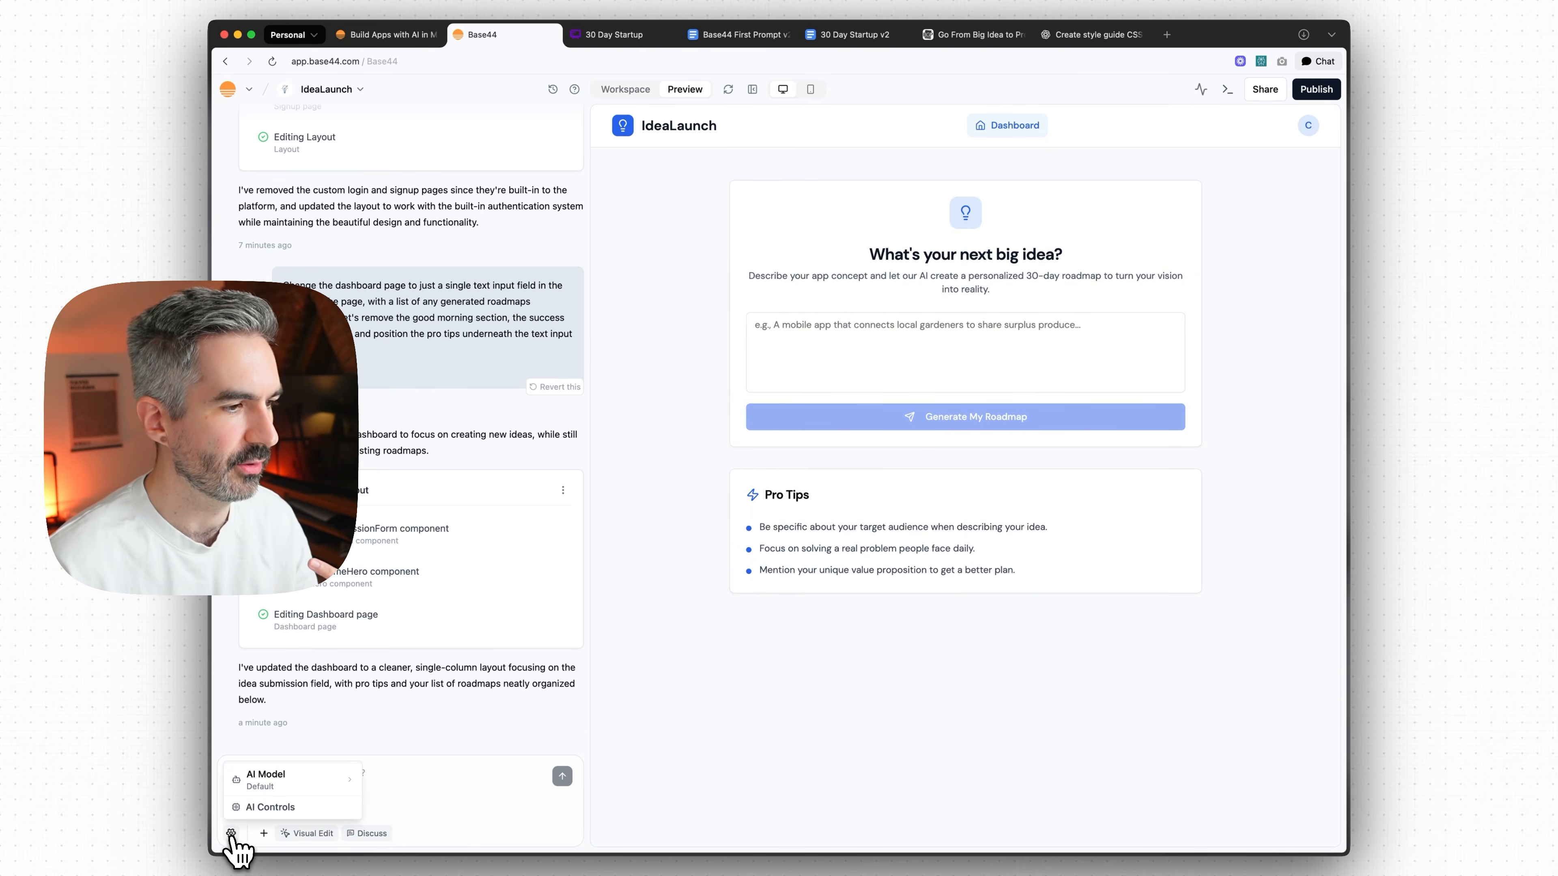
{"action": "left_click", "coordinate": [292, 792]}
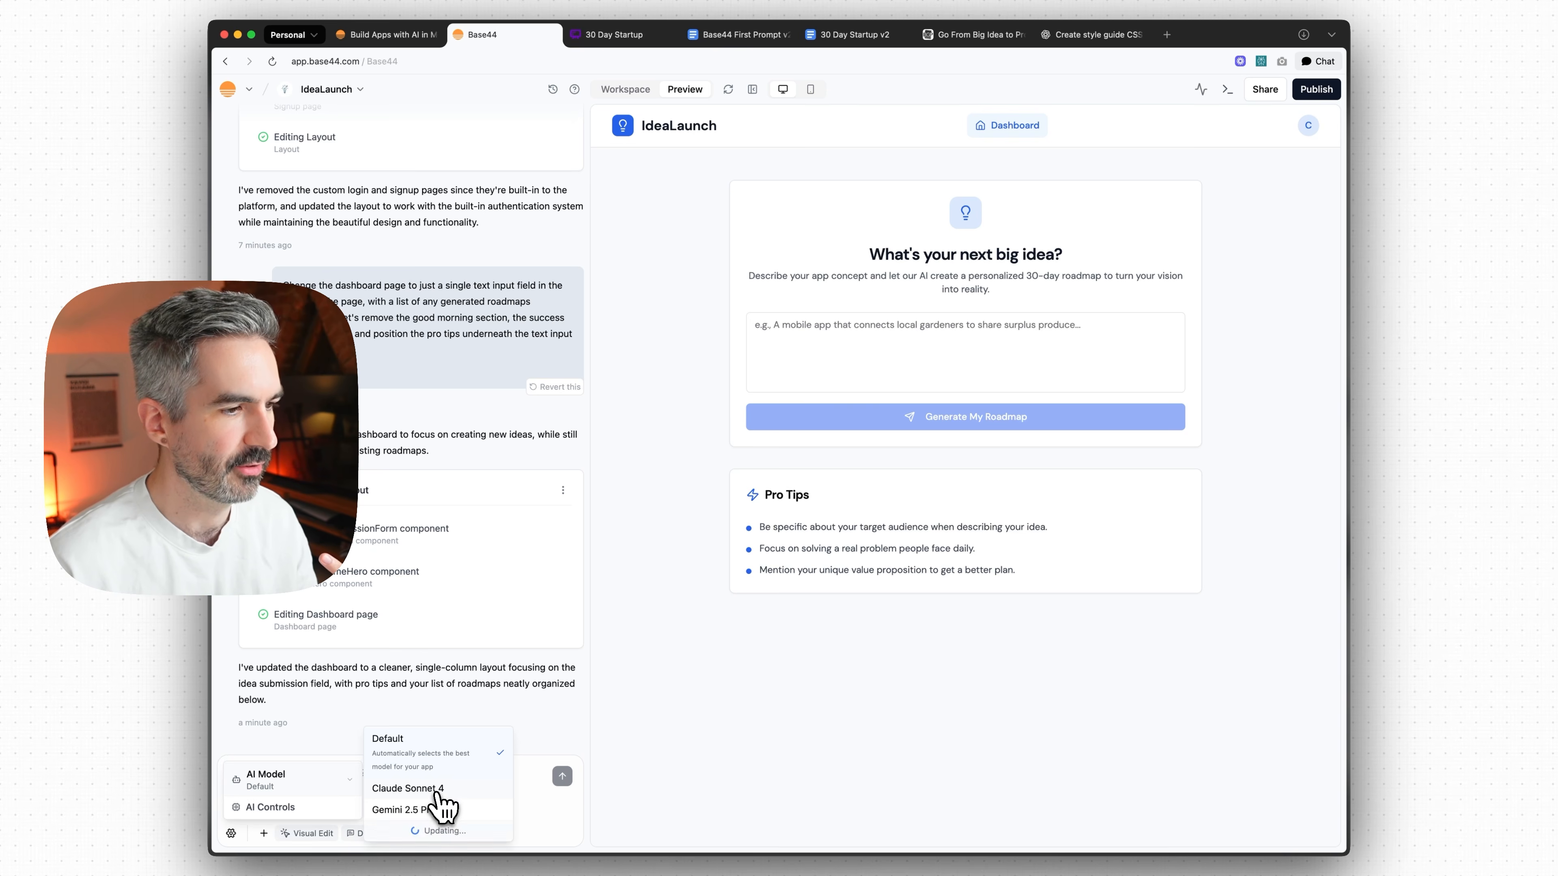
{"action": "left_click", "coordinate": [449, 798]}
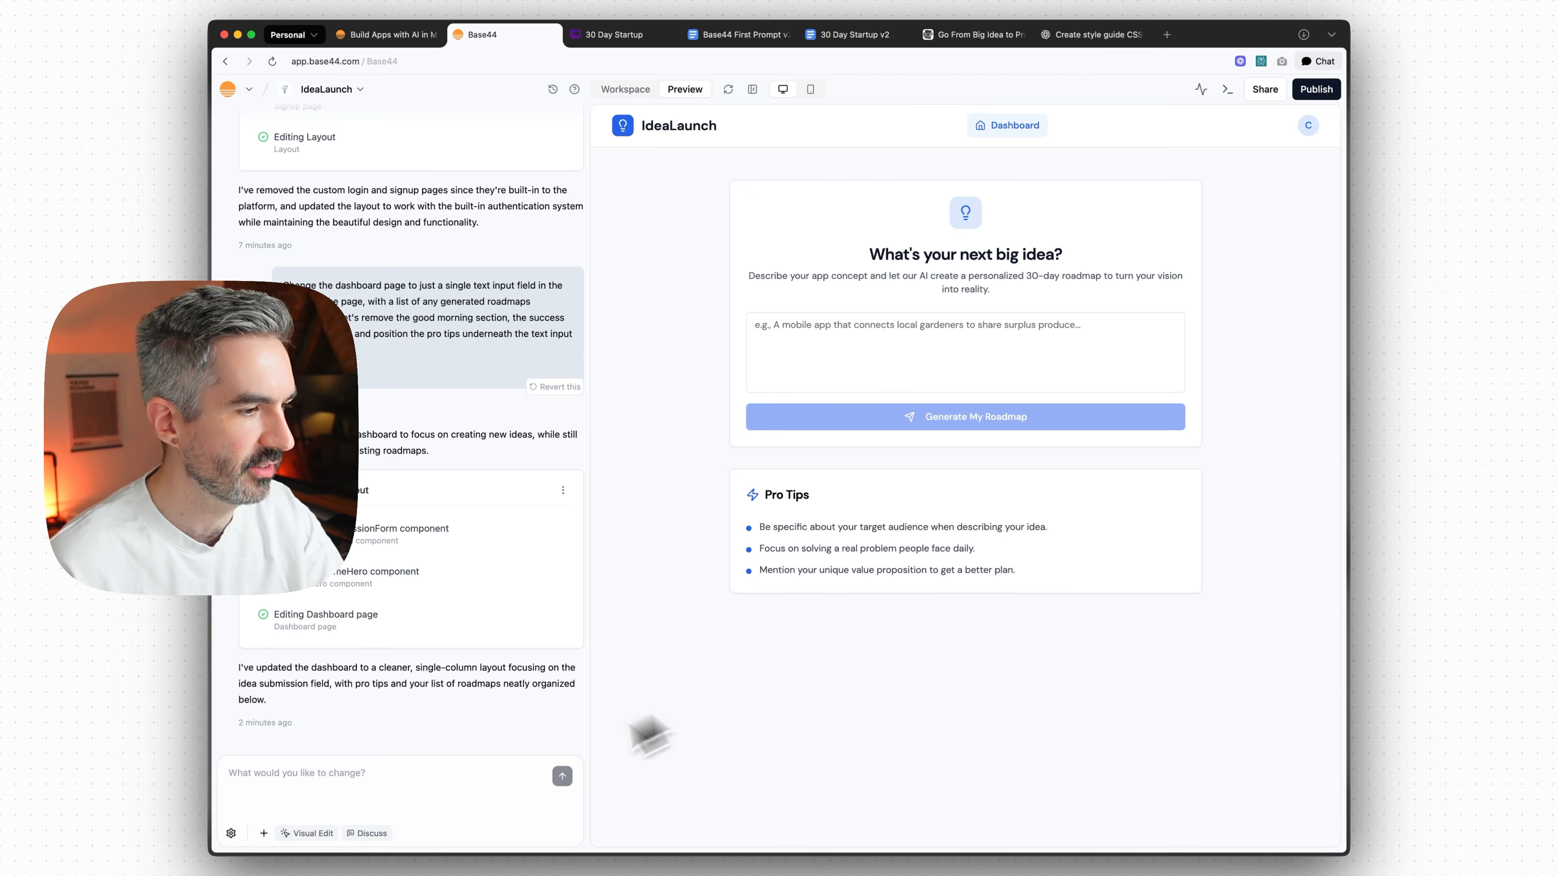
{"action": "left_click", "coordinate": [230, 834]}
{"action": "left_click", "coordinate": [347, 788]}
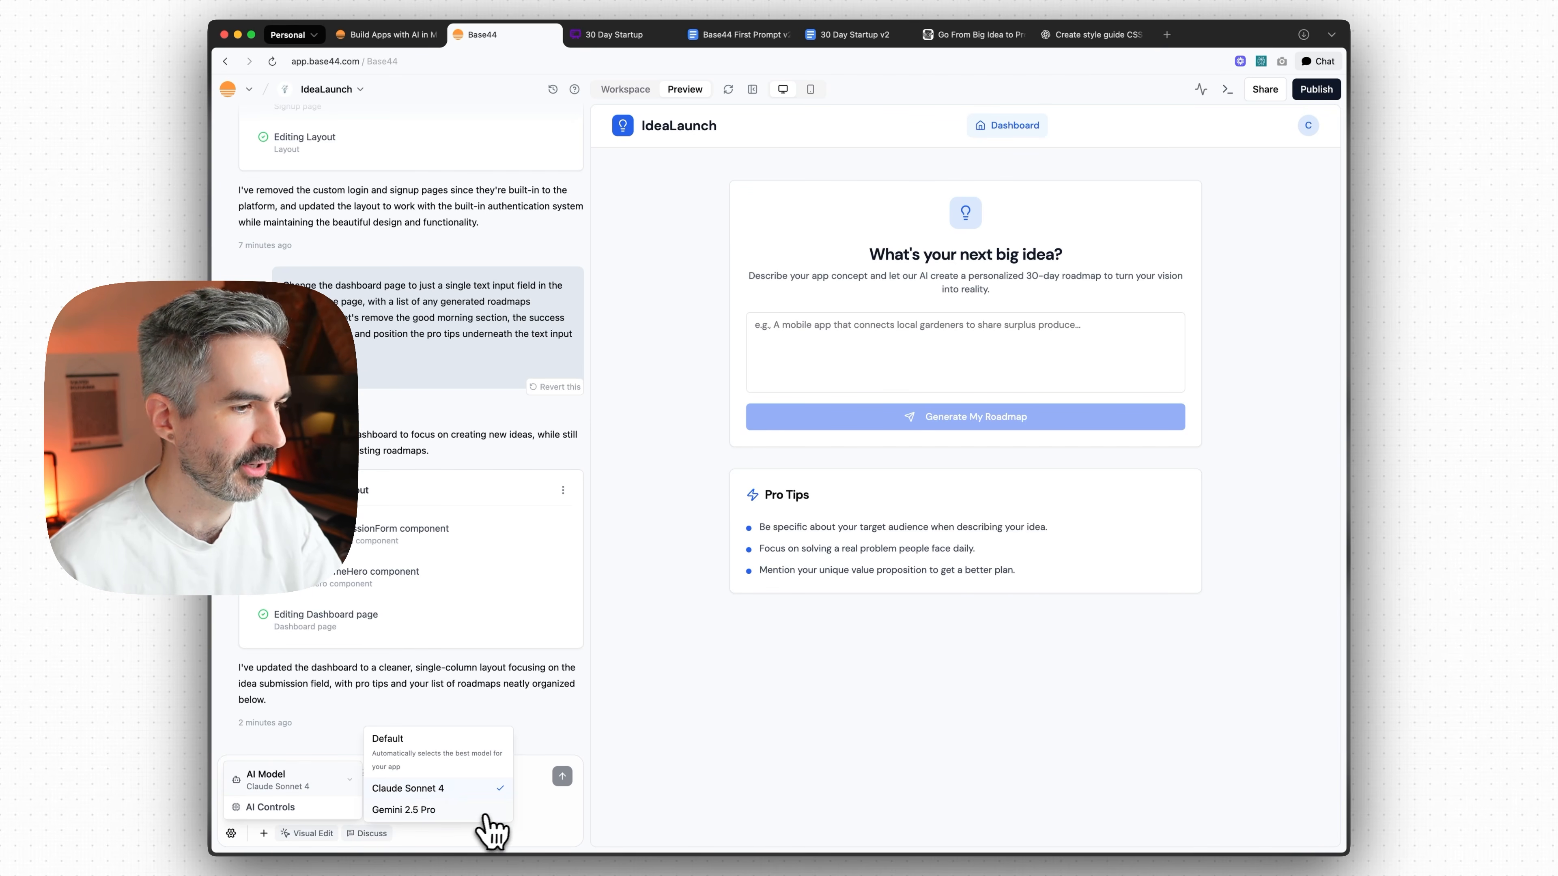
- Save the AI Controls custom instruction "Only do what the user asks and don't make any other changes" with no files frozen
{"action": "left_click", "coordinate": [279, 809]}
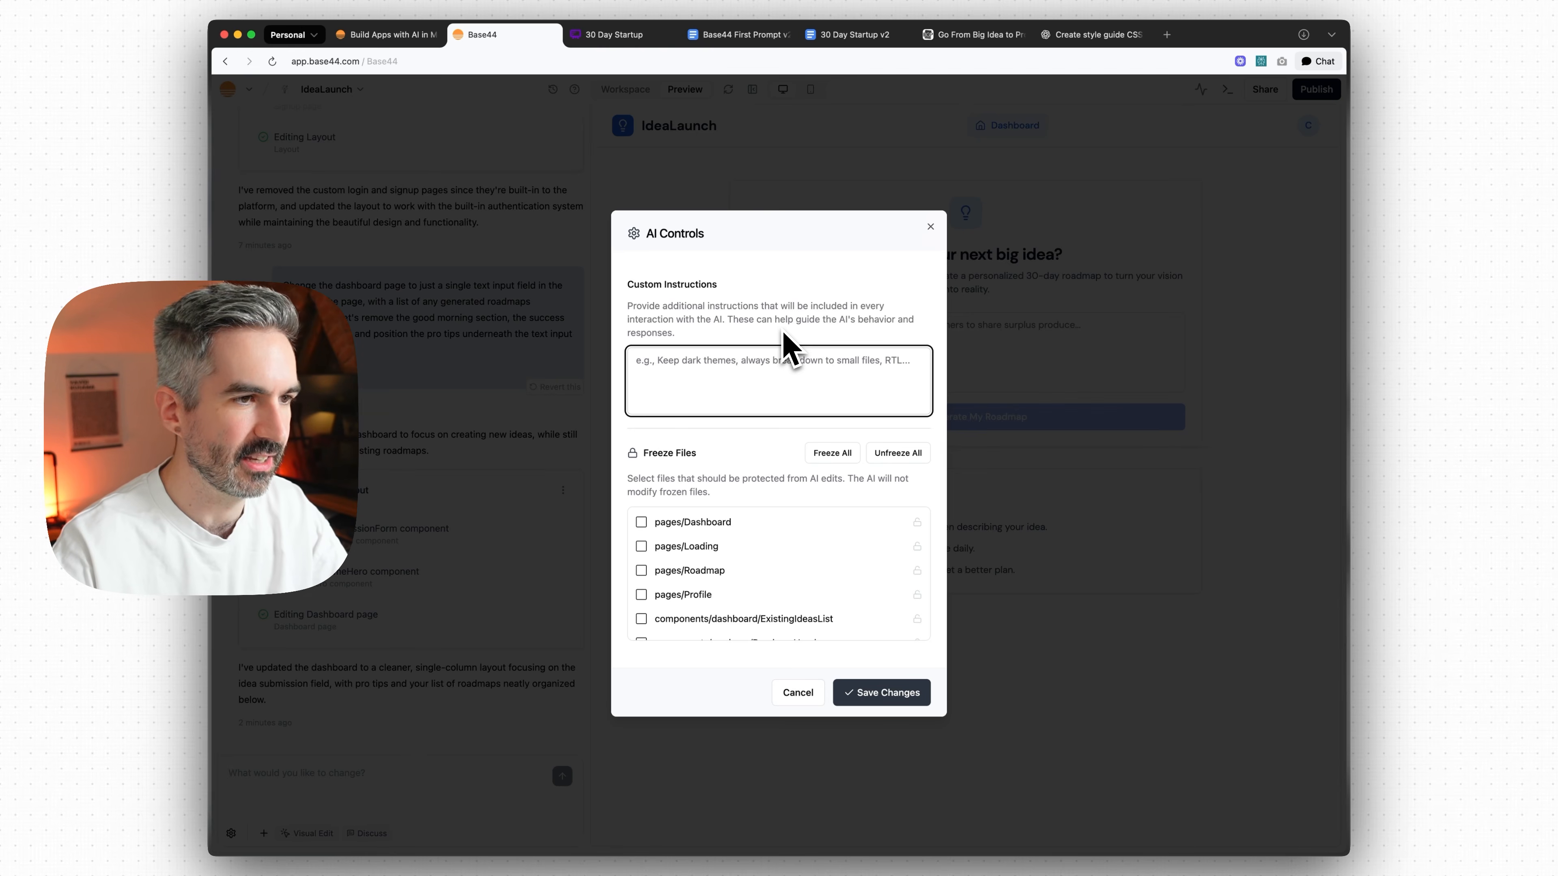
{"action": "type", "text": "On"}
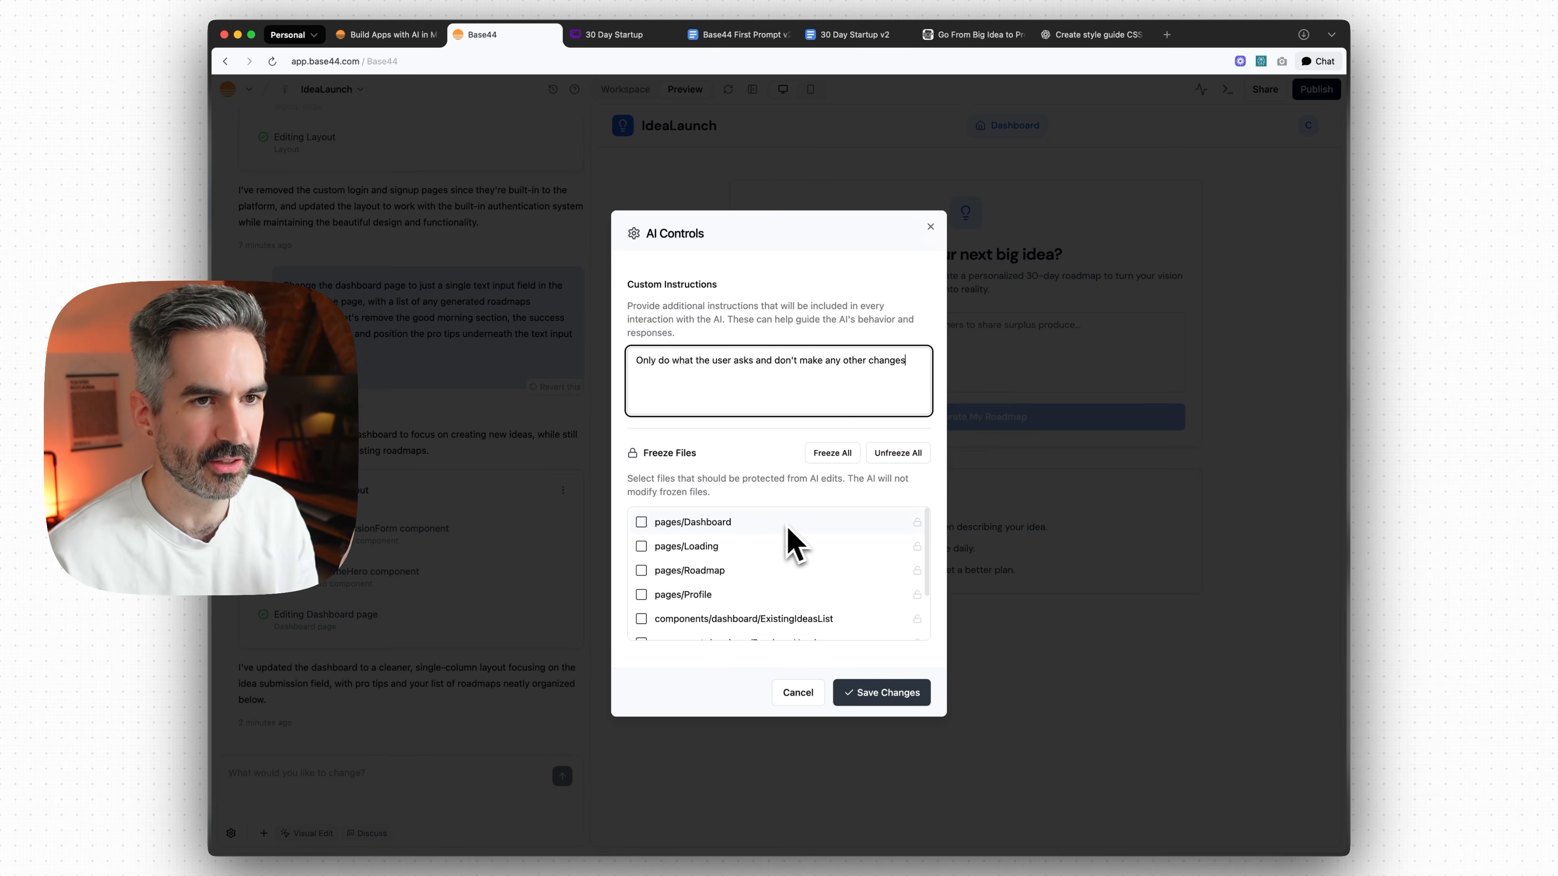
{"action": "scroll", "coordinate": [715, 545], "scroll_direction": "down", "scroll_amount": 2}
{"action": "scroll", "coordinate": [766, 571], "scroll_direction": "up", "scroll_amount": 3}
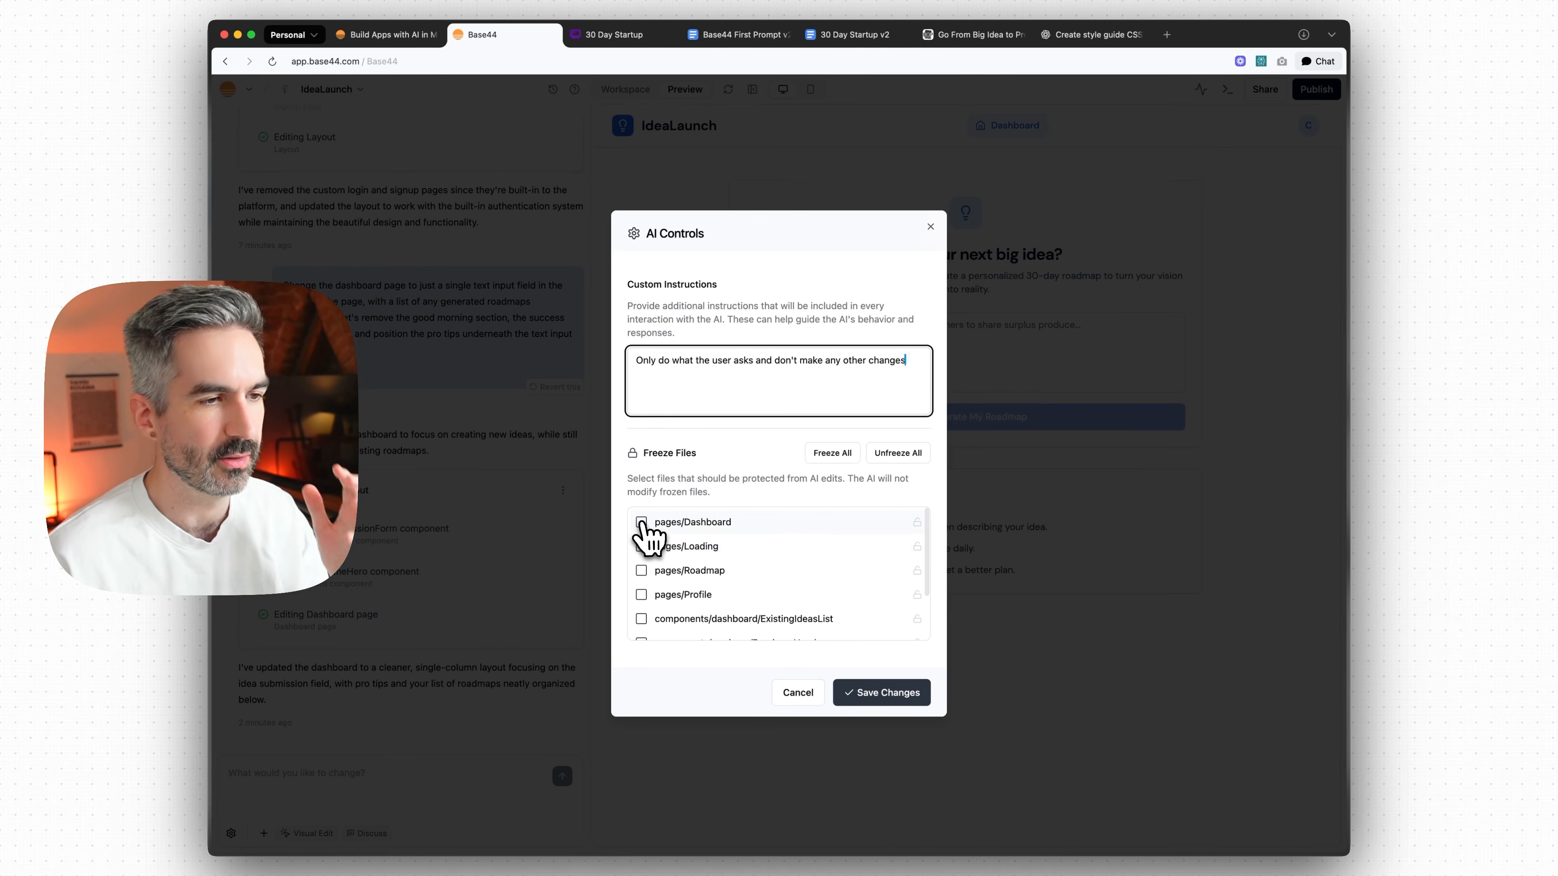
{"action": "left_click", "coordinate": [642, 522]}
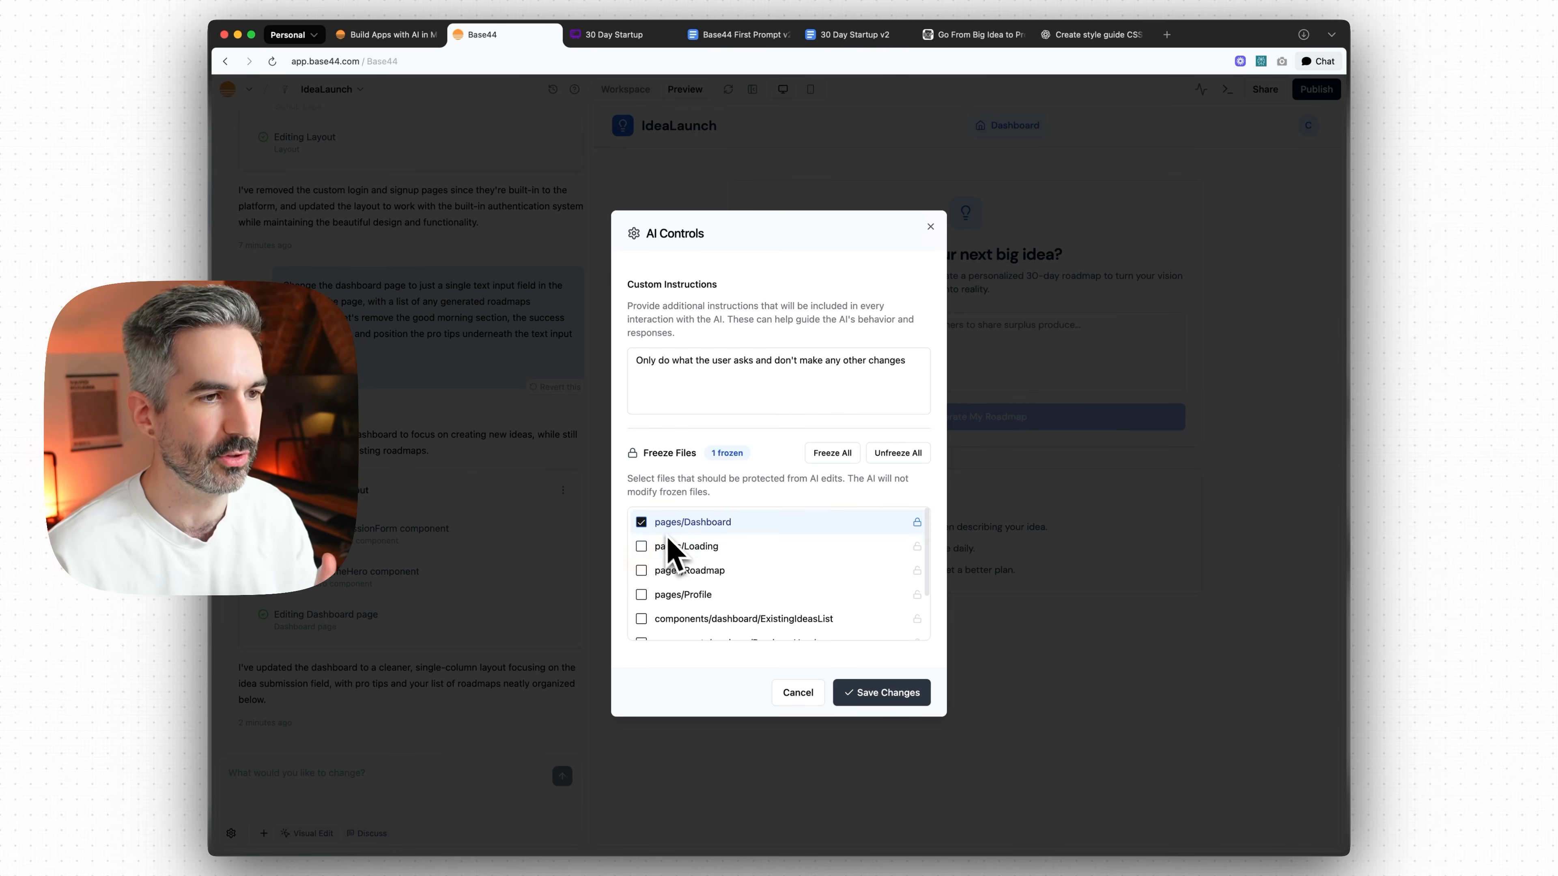
{"action": "left_click", "coordinate": [642, 522]}
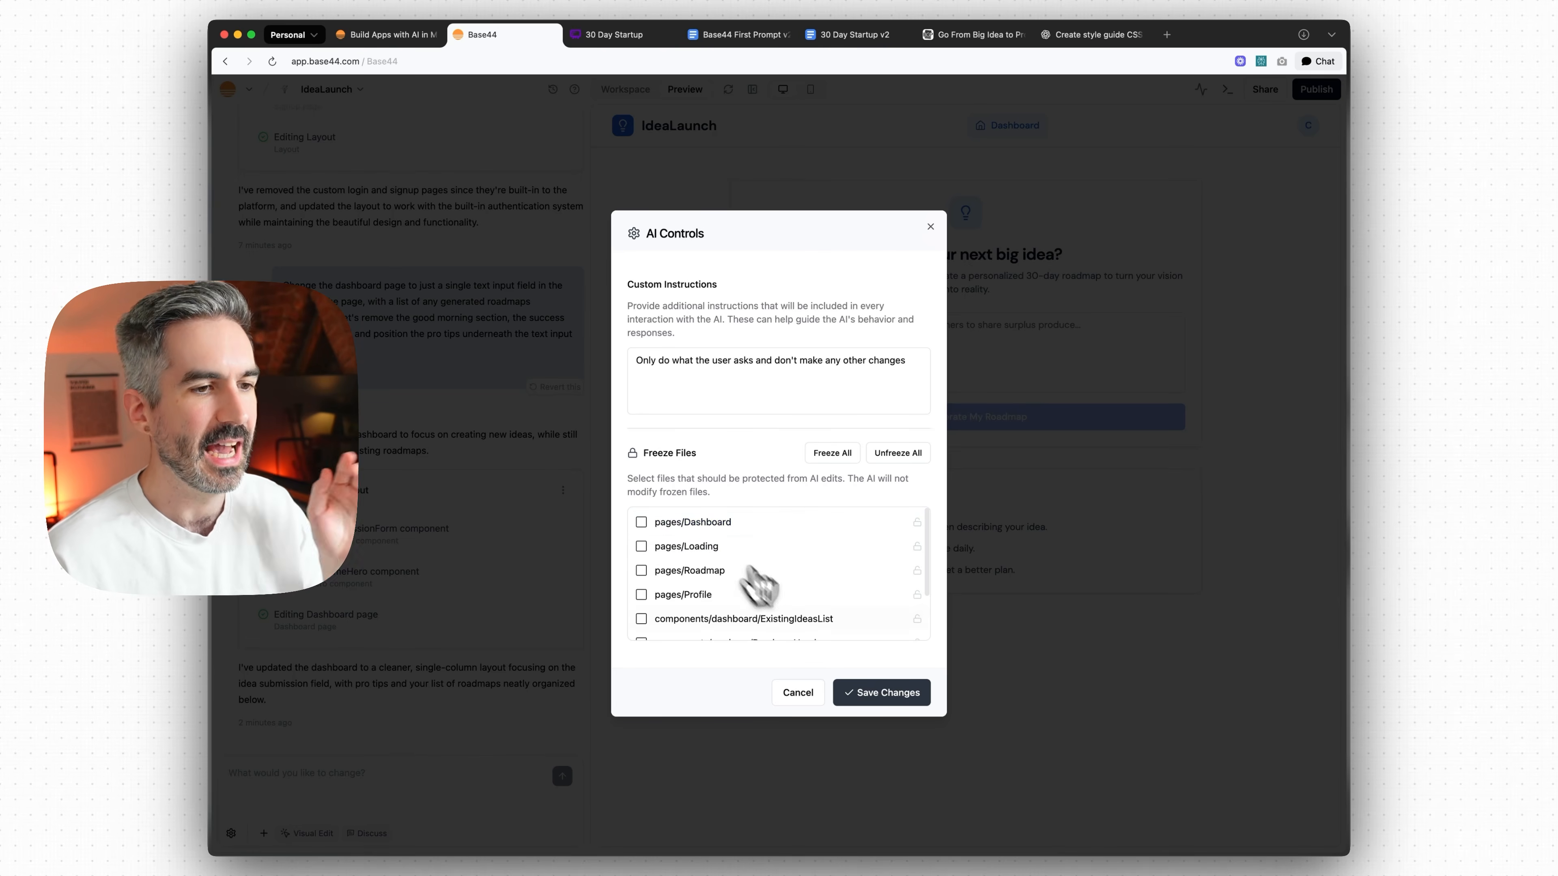
{"action": "left_click", "coordinate": [913, 699]}
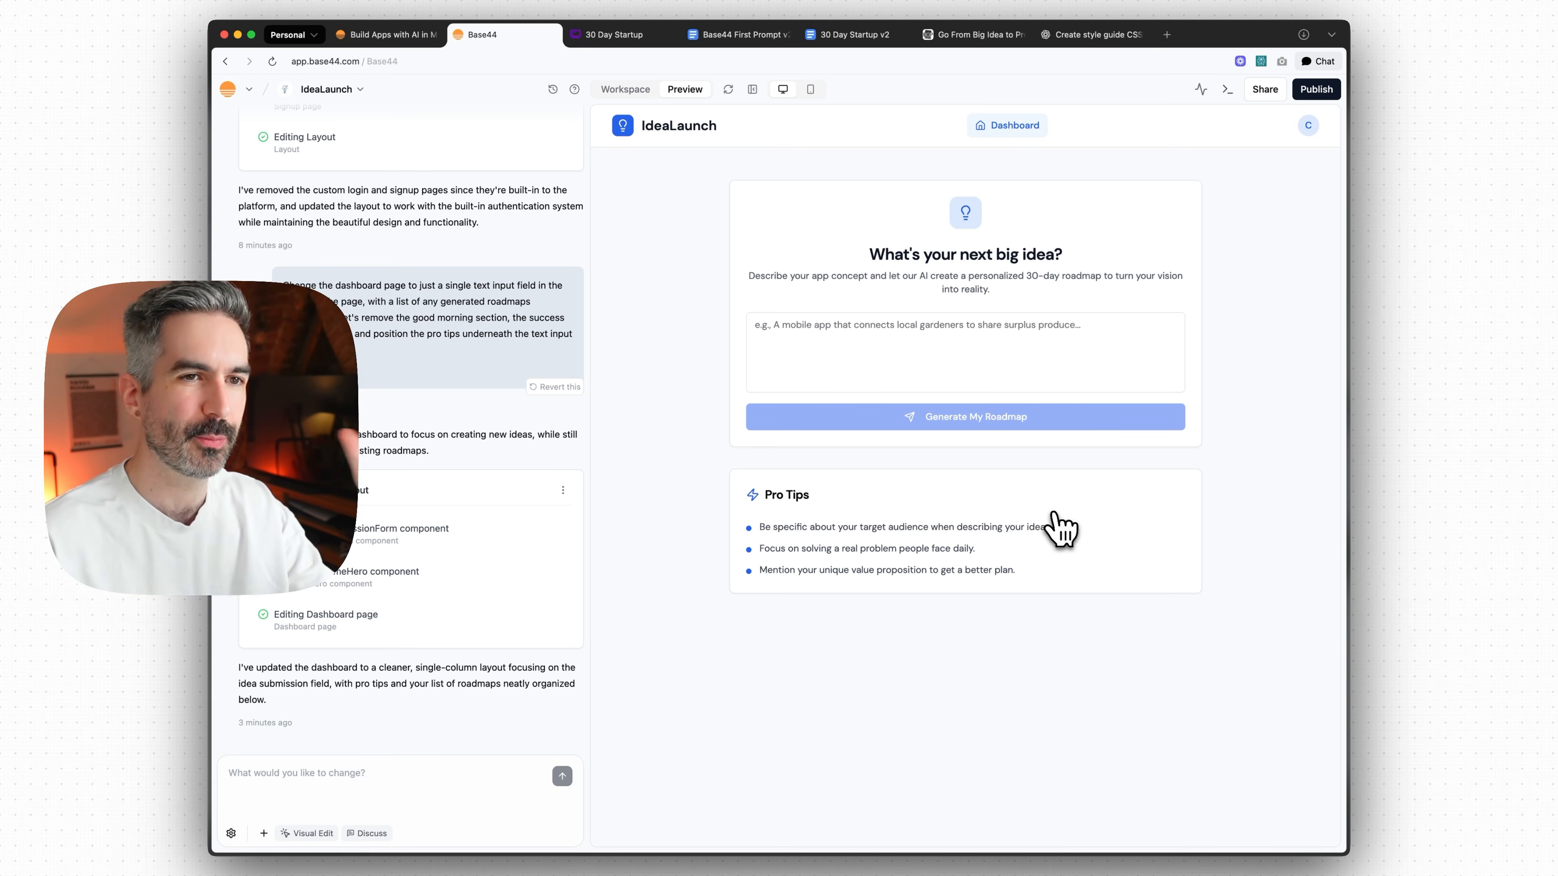
- Look over the IdeaLaunch workspace overview and its list of users and roles
{"action": "left_click", "coordinate": [641, 94]}
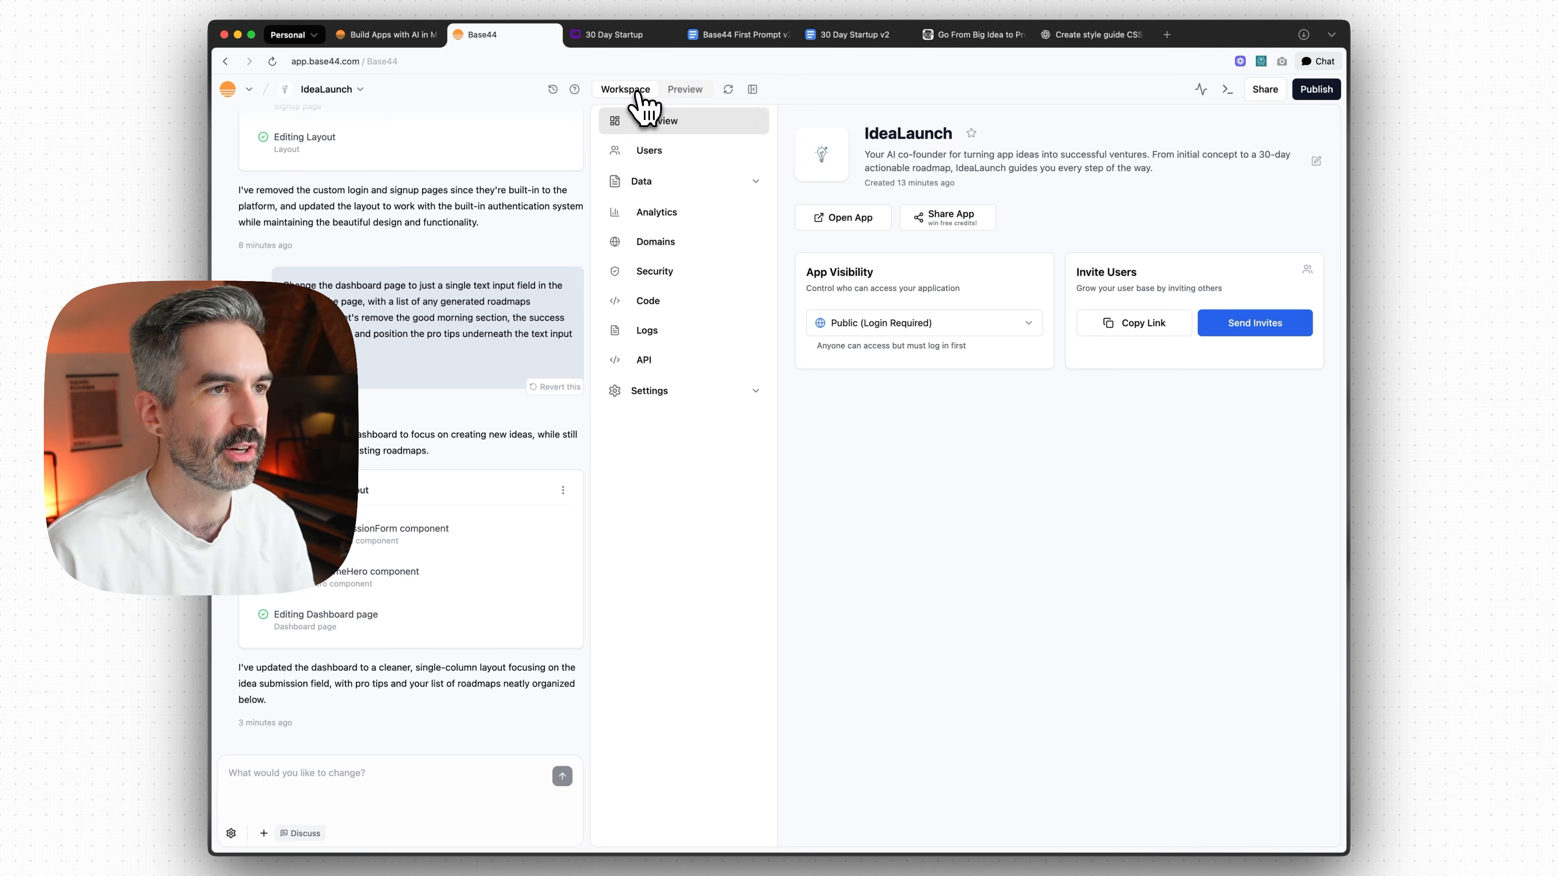
{"action": "left_click", "coordinate": [723, 221]}
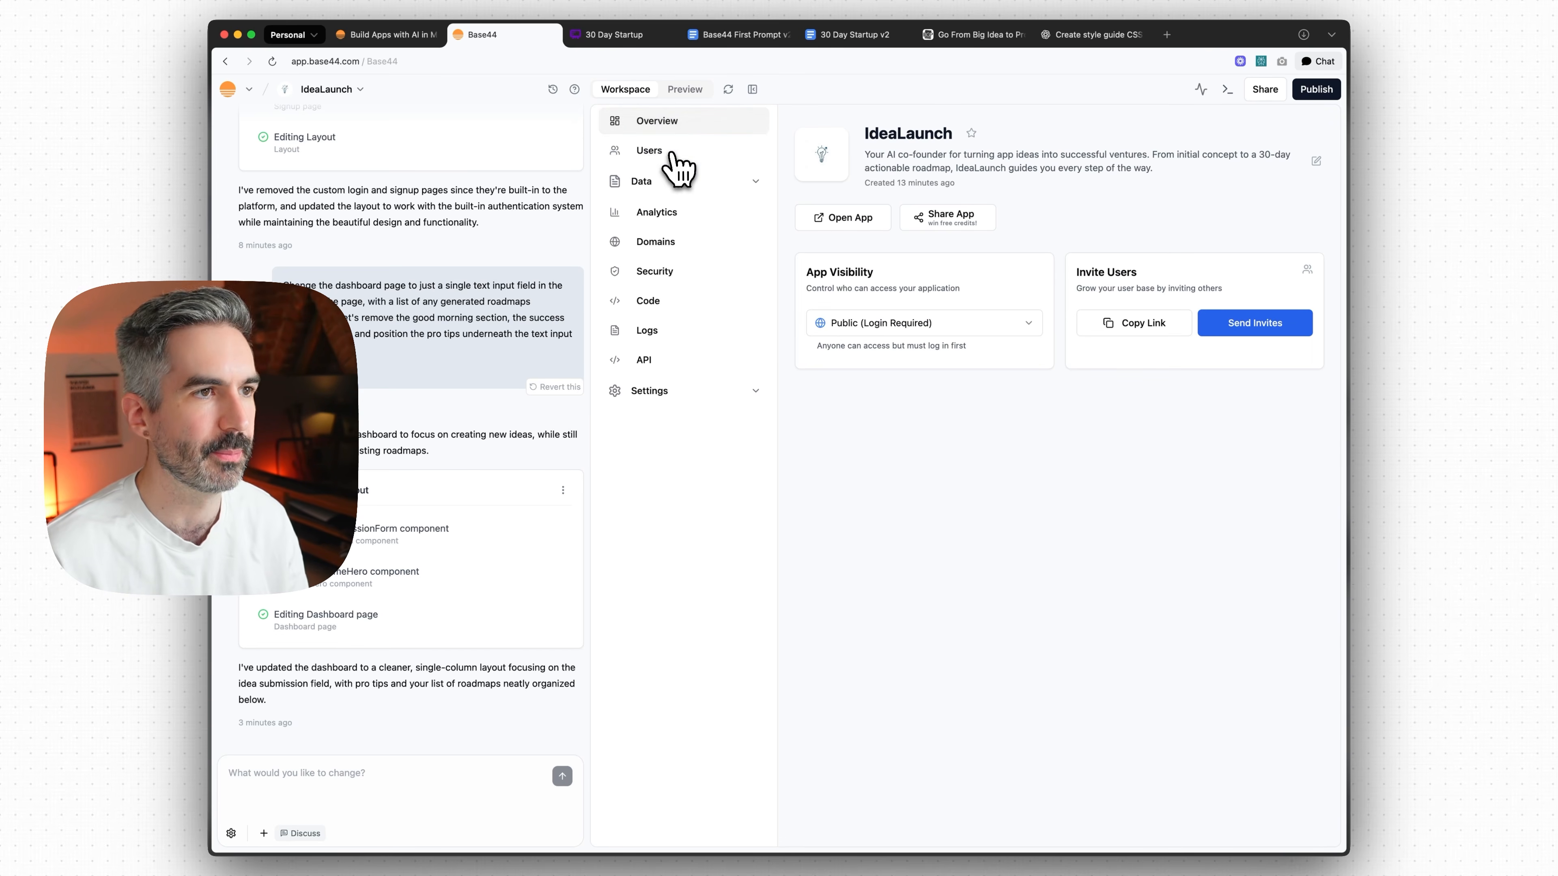
{"action": "left_click", "coordinate": [651, 153]}
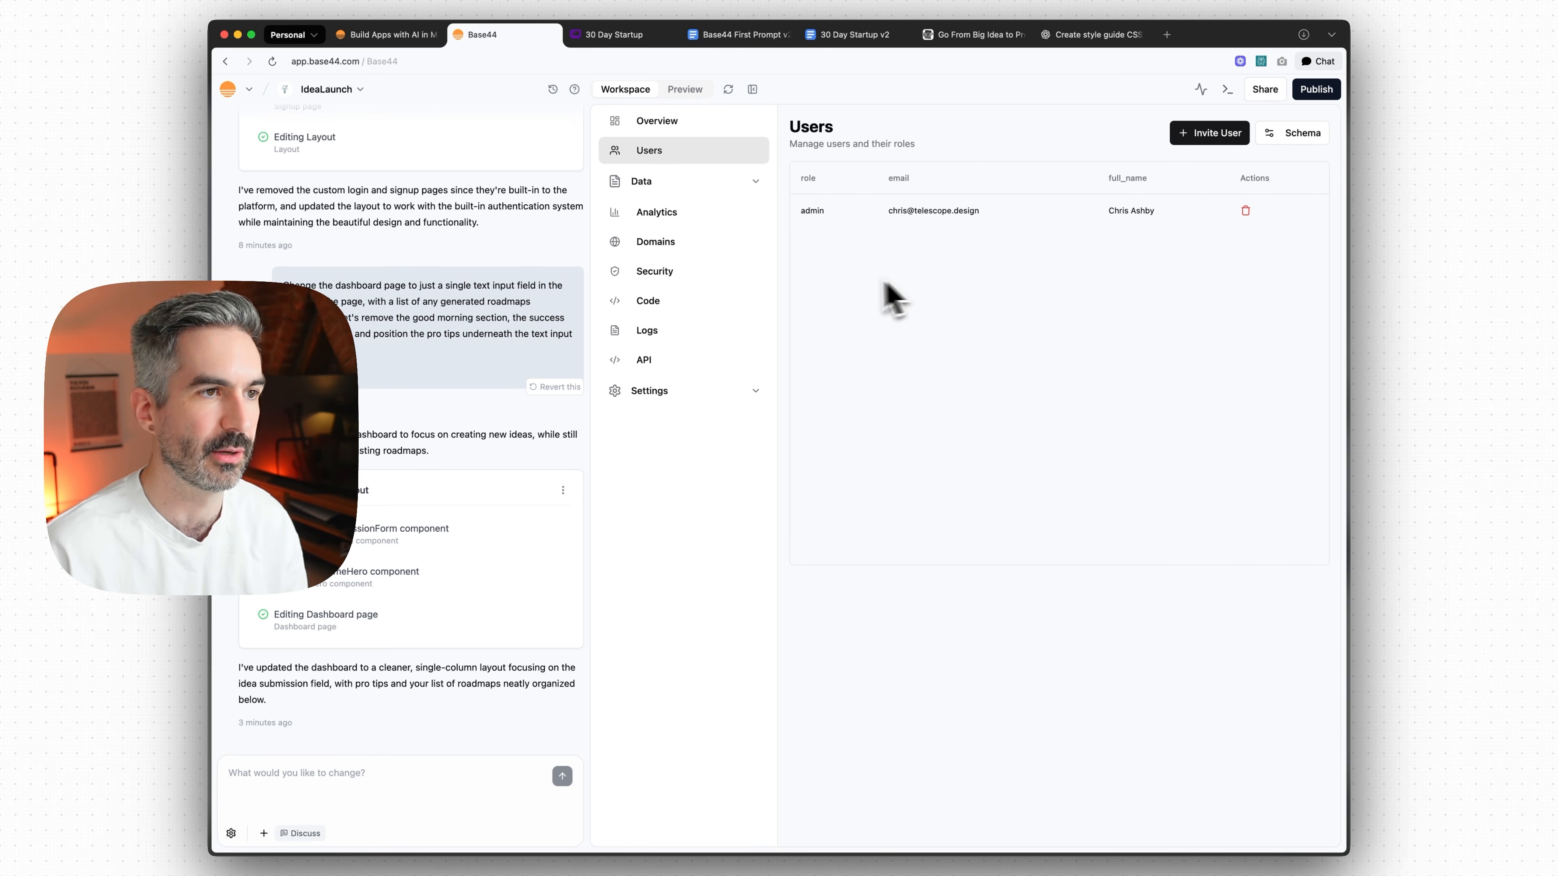
- Examine all columns of the AppIdea data table, from title through status
{"action": "left_click", "coordinate": [682, 182]}
{"action": "left_click", "coordinate": [680, 215]}
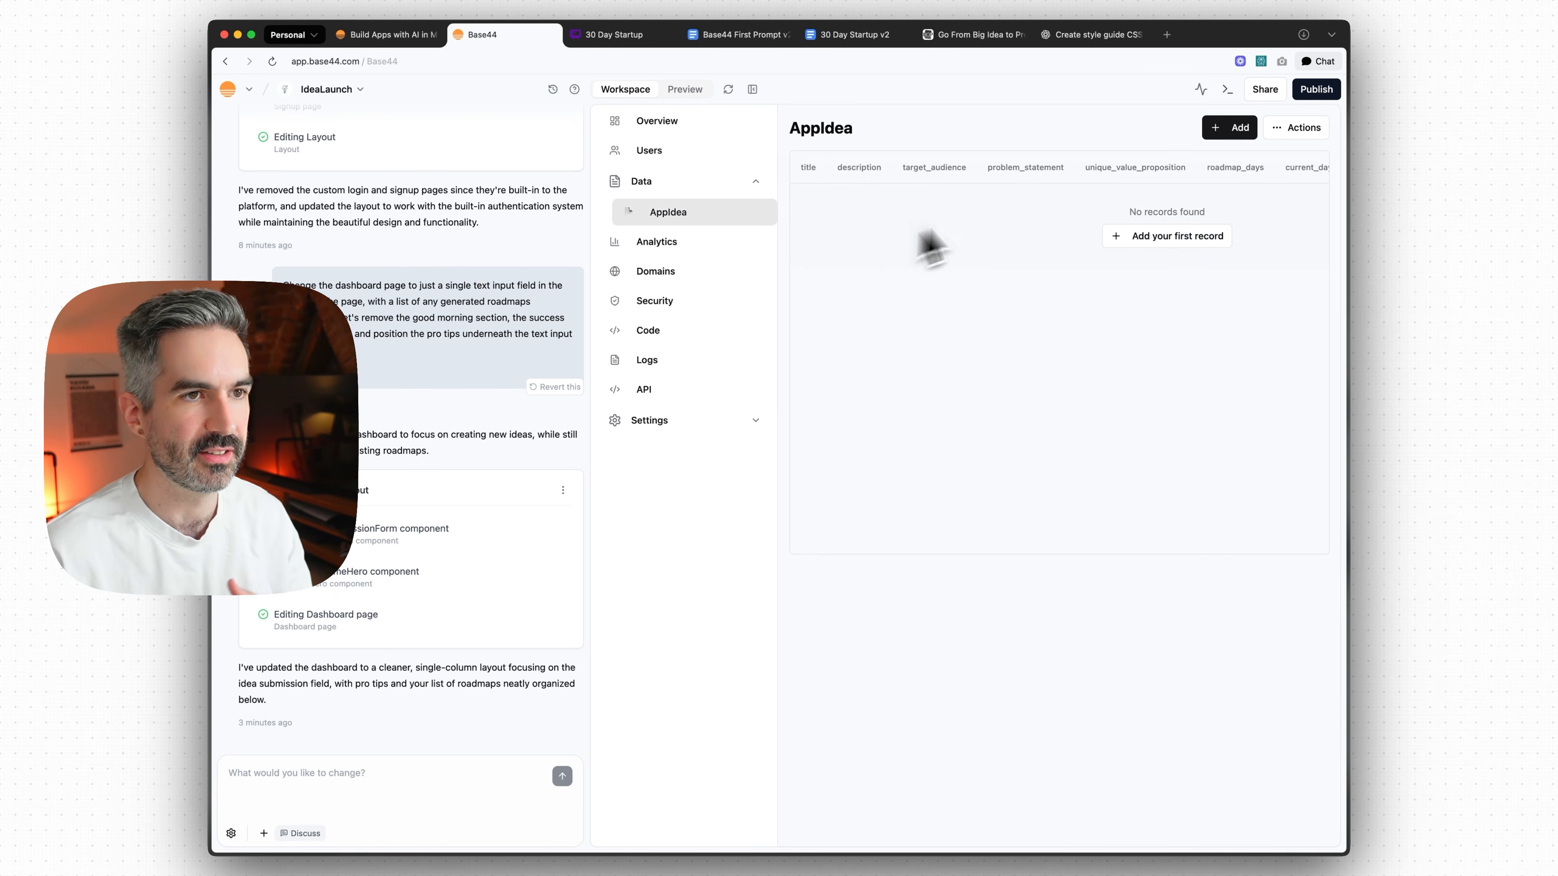
{"action": "scroll", "coordinate": [1083, 295], "scroll_direction": "right", "scroll_amount": 5}
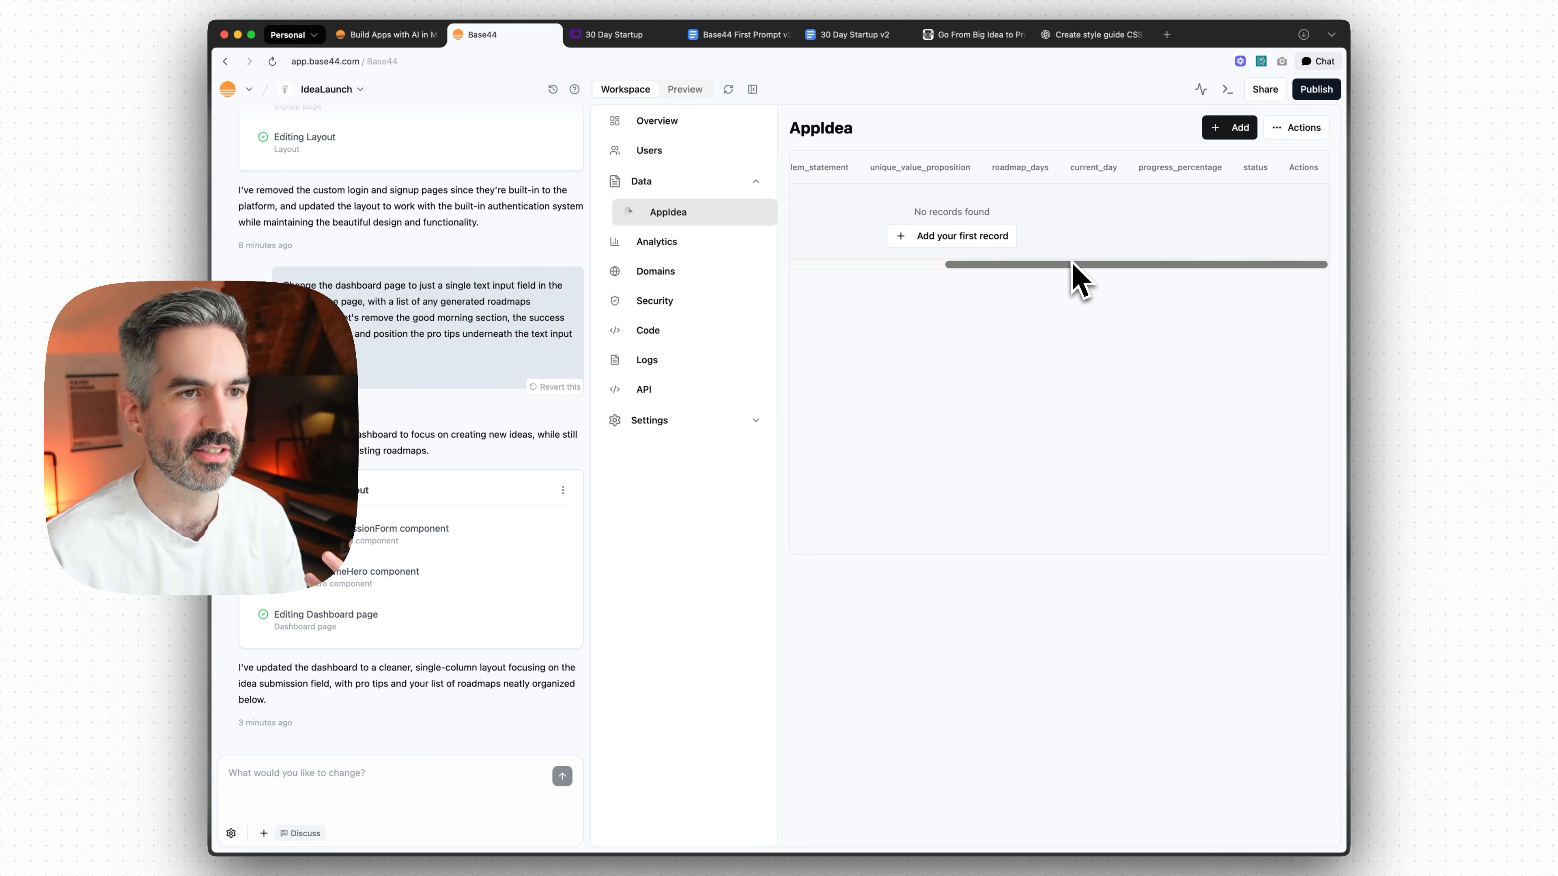
{"action": "scroll", "coordinate": [981, 260], "scroll_direction": "left", "scroll_amount": 6}
{"action": "scroll", "coordinate": [941, 200], "scroll_direction": "right", "scroll_amount": 5}
{"action": "scroll", "coordinate": [964, 203], "scroll_direction": "left", "scroll_amount": 5}
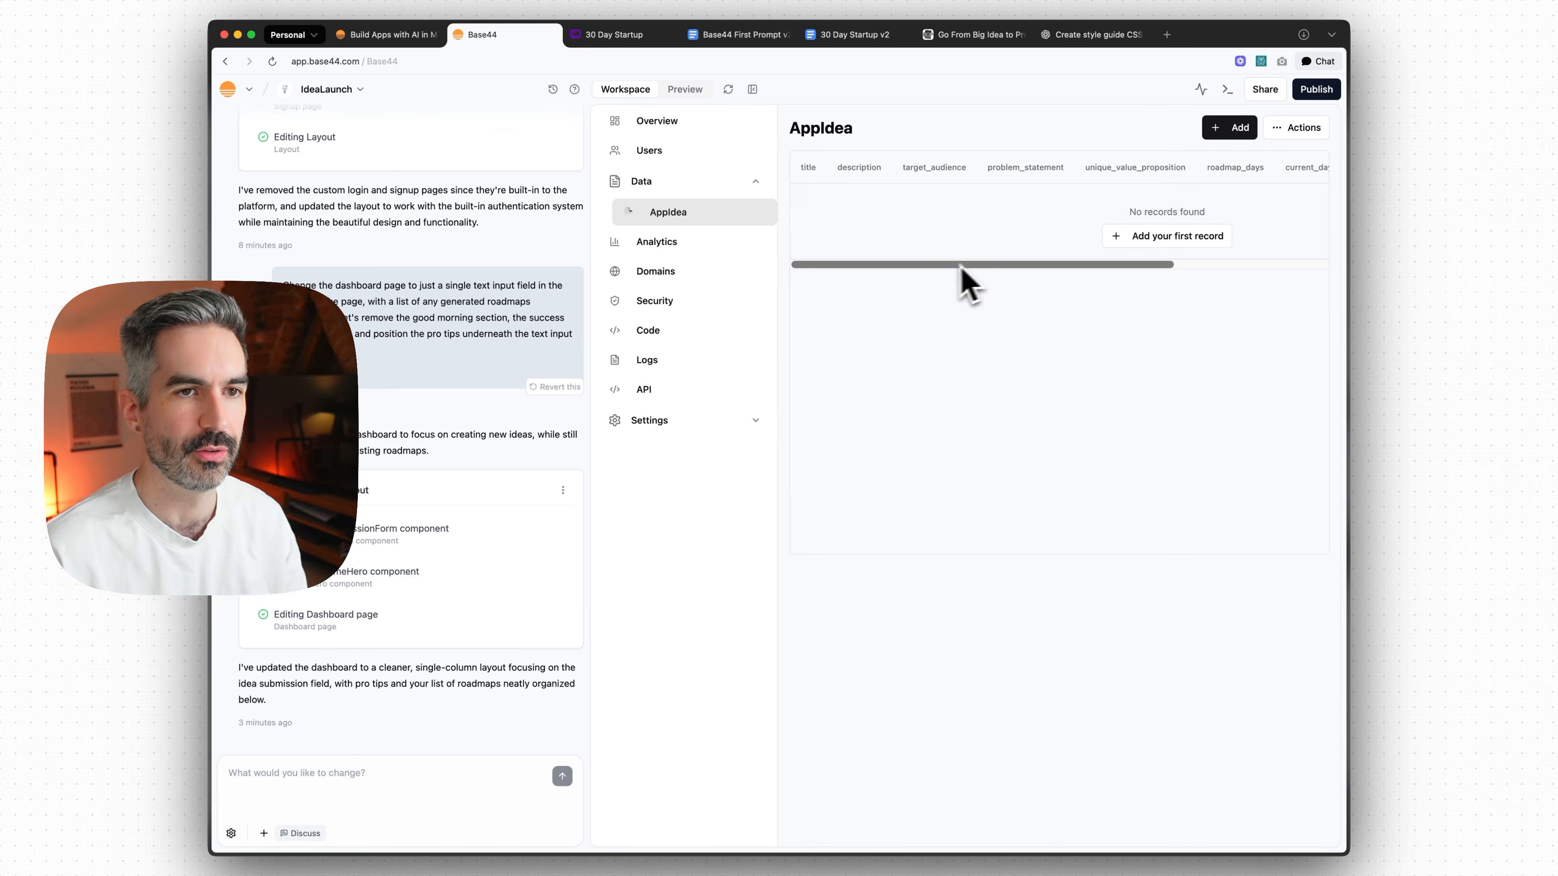
- Review the app's analytics, including its date range filter, top pages and usage charts
{"action": "left_click", "coordinate": [689, 246]}
{"action": "scroll", "coordinate": [913, 307], "scroll_direction": "down", "scroll_amount": 1}
{"action": "scroll", "coordinate": [923, 311], "scroll_direction": "up", "scroll_amount": 1}
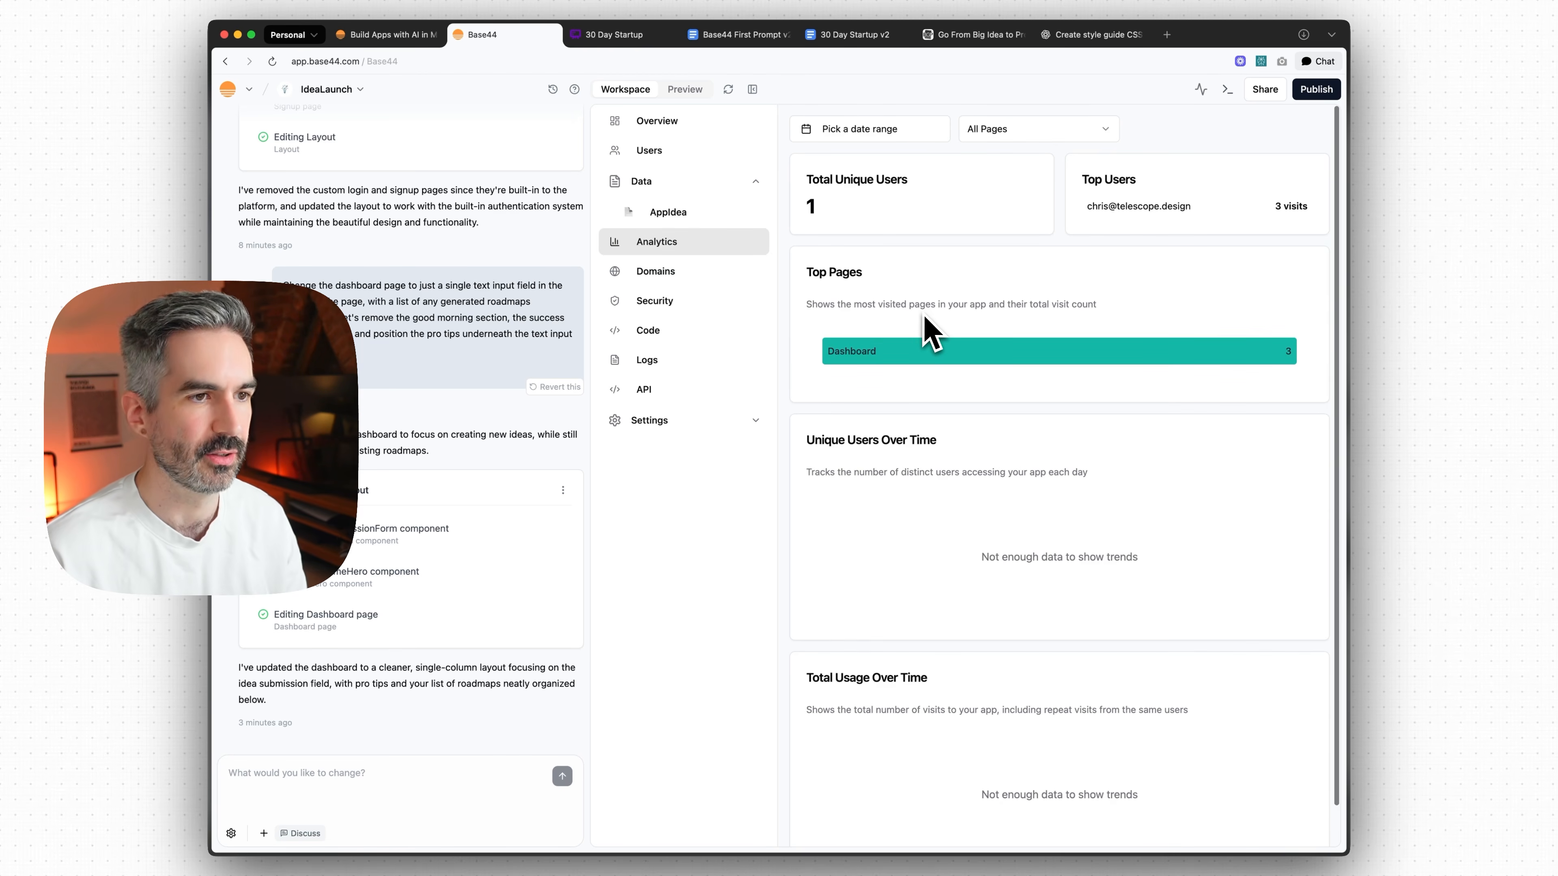
{"action": "left_click", "coordinate": [901, 137]}
{"action": "left_click", "coordinate": [1046, 196]}
{"action": "scroll", "coordinate": [952, 307], "scroll_direction": "down", "scroll_amount": 1}
{"action": "scroll", "coordinate": [950, 316], "scroll_direction": "up", "scroll_amount": 1}
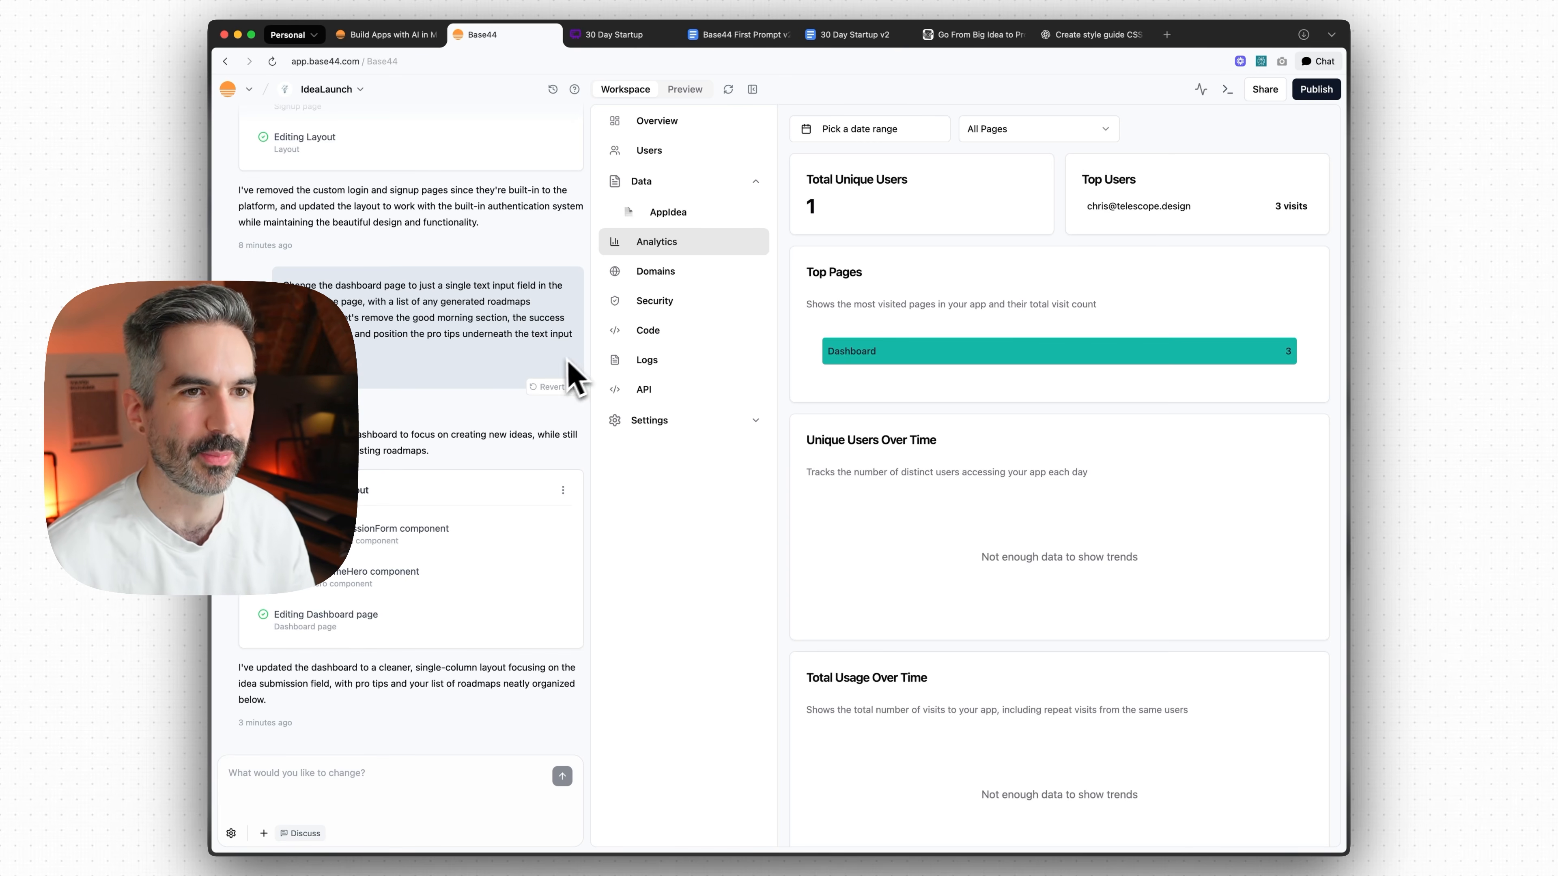
- Look over the app's custom domain options and its security page with the data entity access rules
{"action": "left_click", "coordinate": [669, 279]}
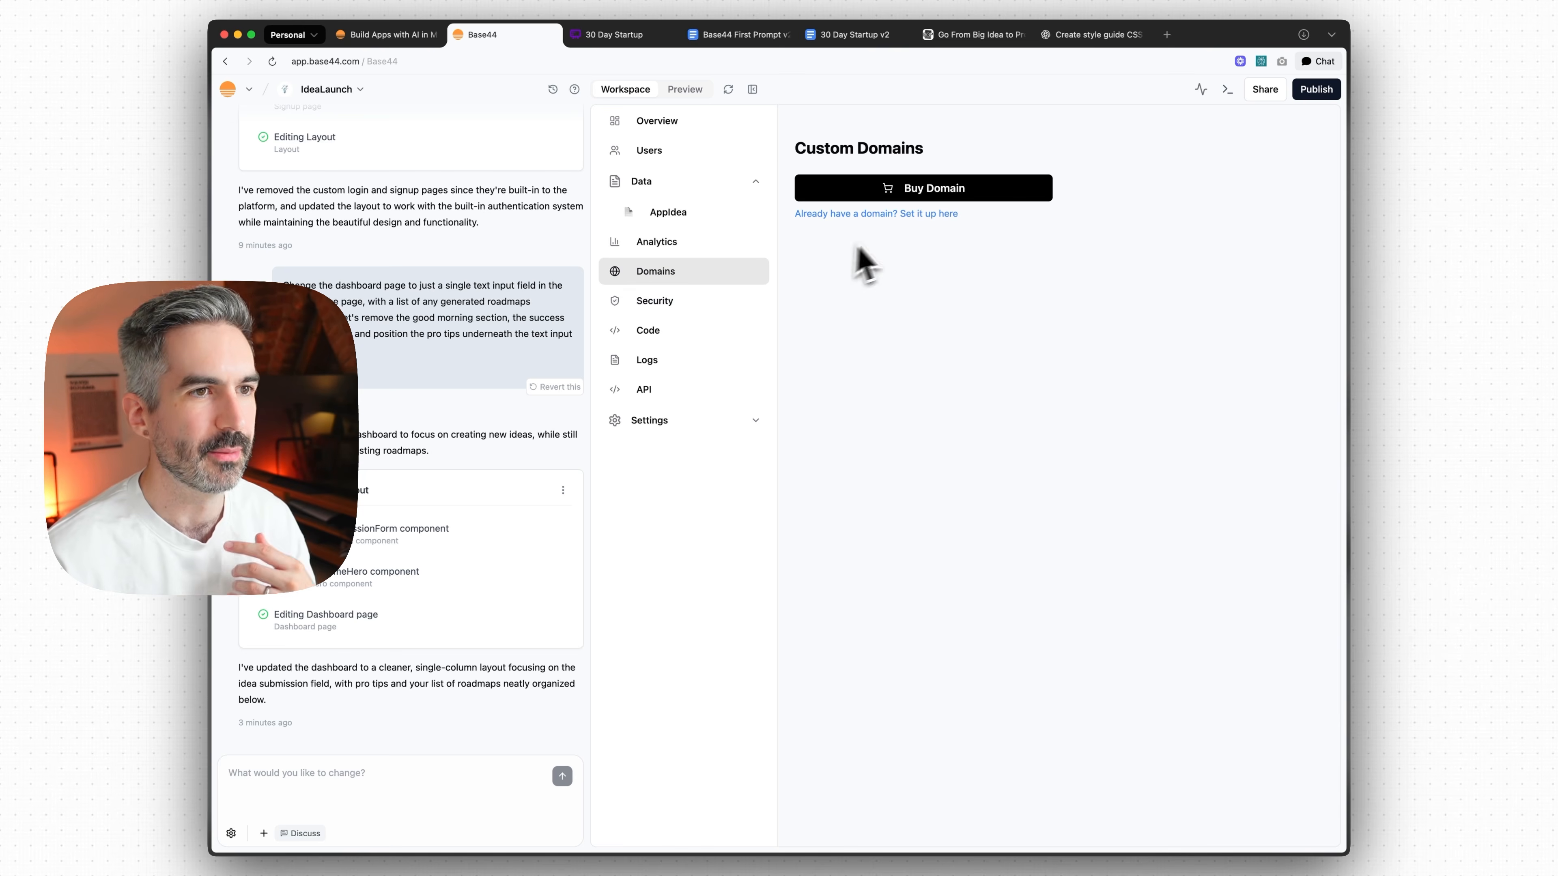
{"action": "left_click", "coordinate": [701, 299]}
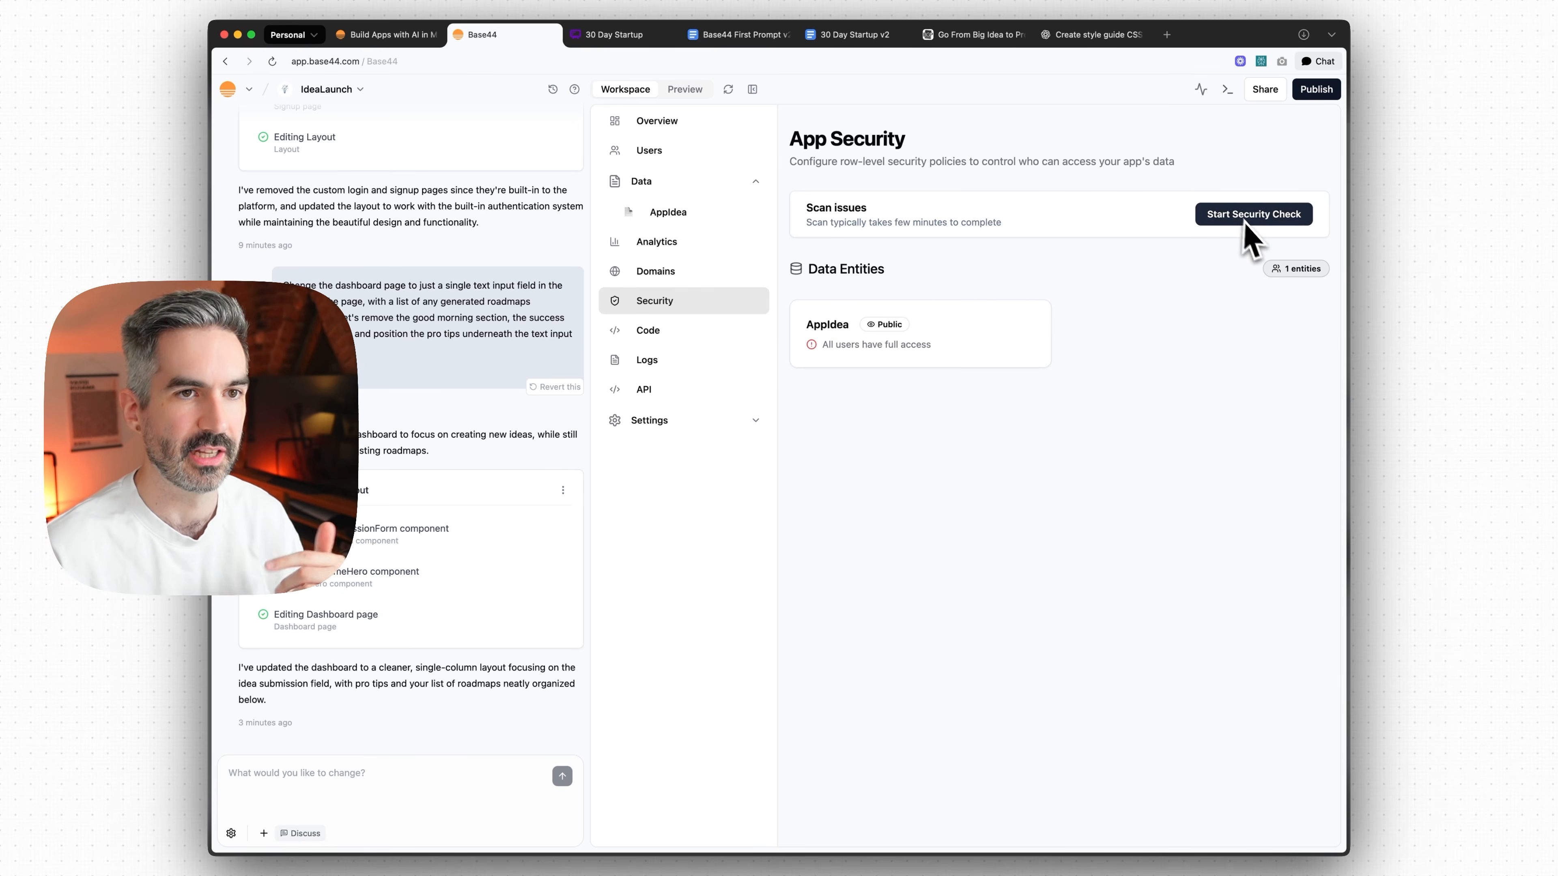
- Open the app's code files and view the source code of the Dashboard page
{"action": "left_click", "coordinate": [669, 332]}
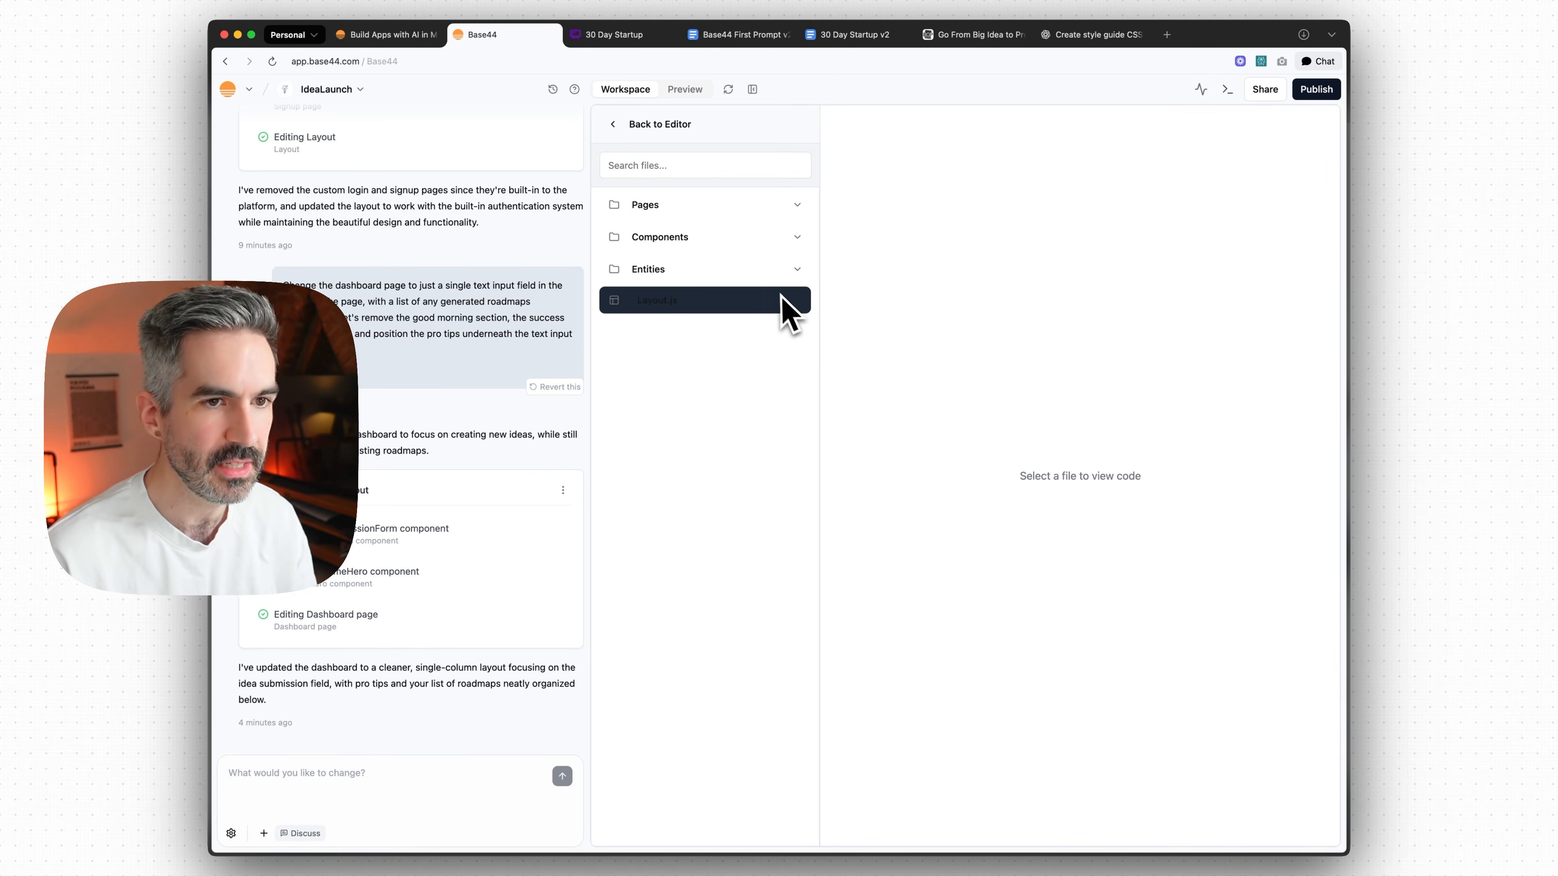
{"action": "left_click", "coordinate": [786, 206]}
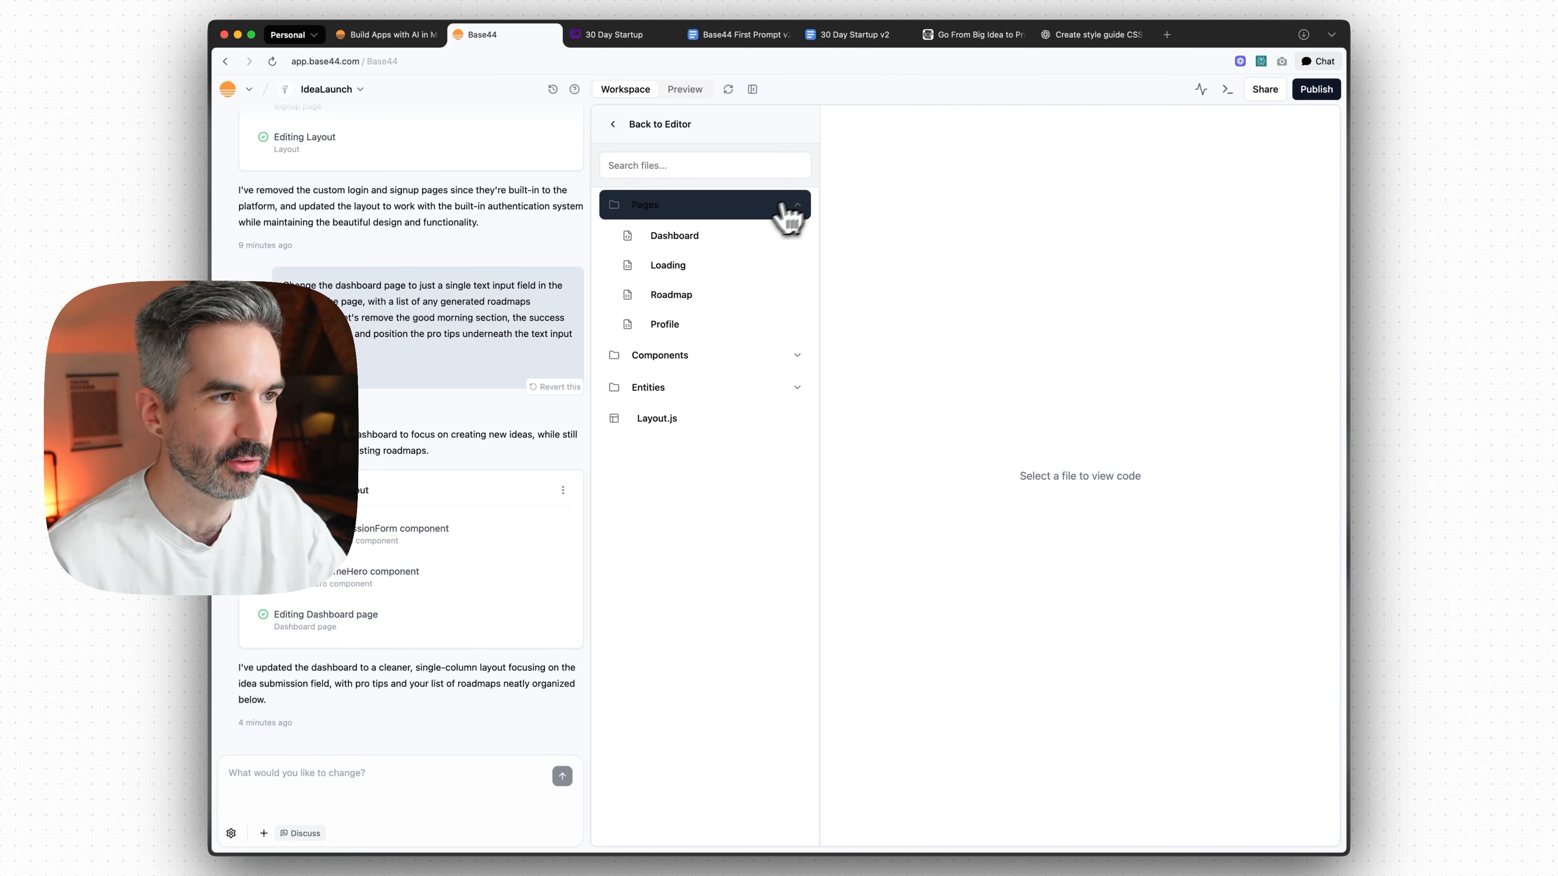
{"action": "left_click", "coordinate": [687, 239]}
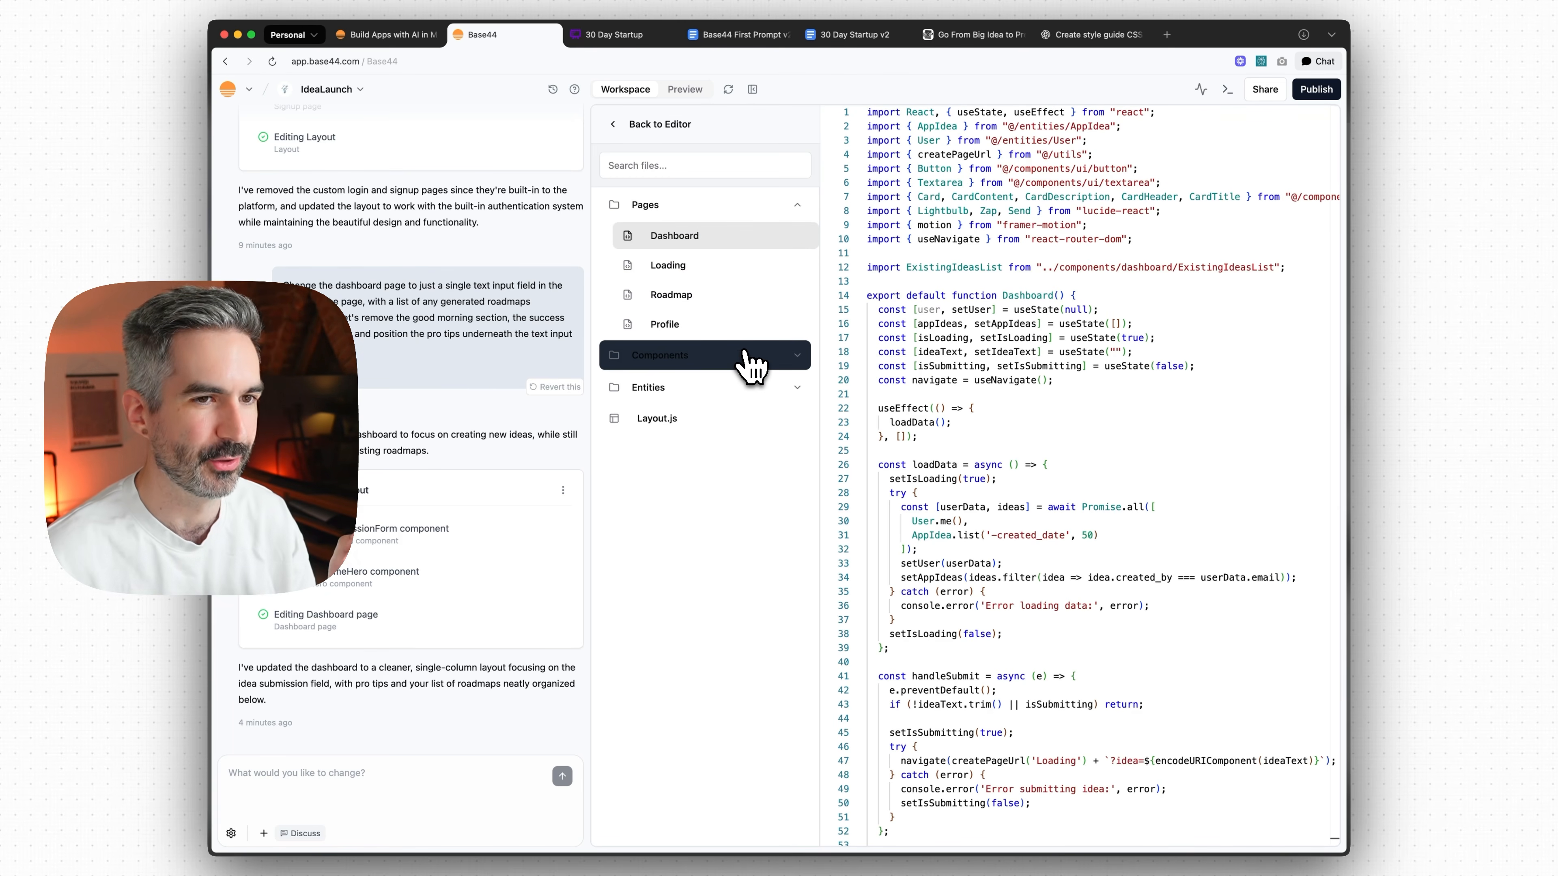
- Browse the Components folder and the Layout.js source code, and return to the editor's workspace
{"action": "left_click", "coordinate": [734, 356]}
{"action": "left_click", "coordinate": [729, 392]}
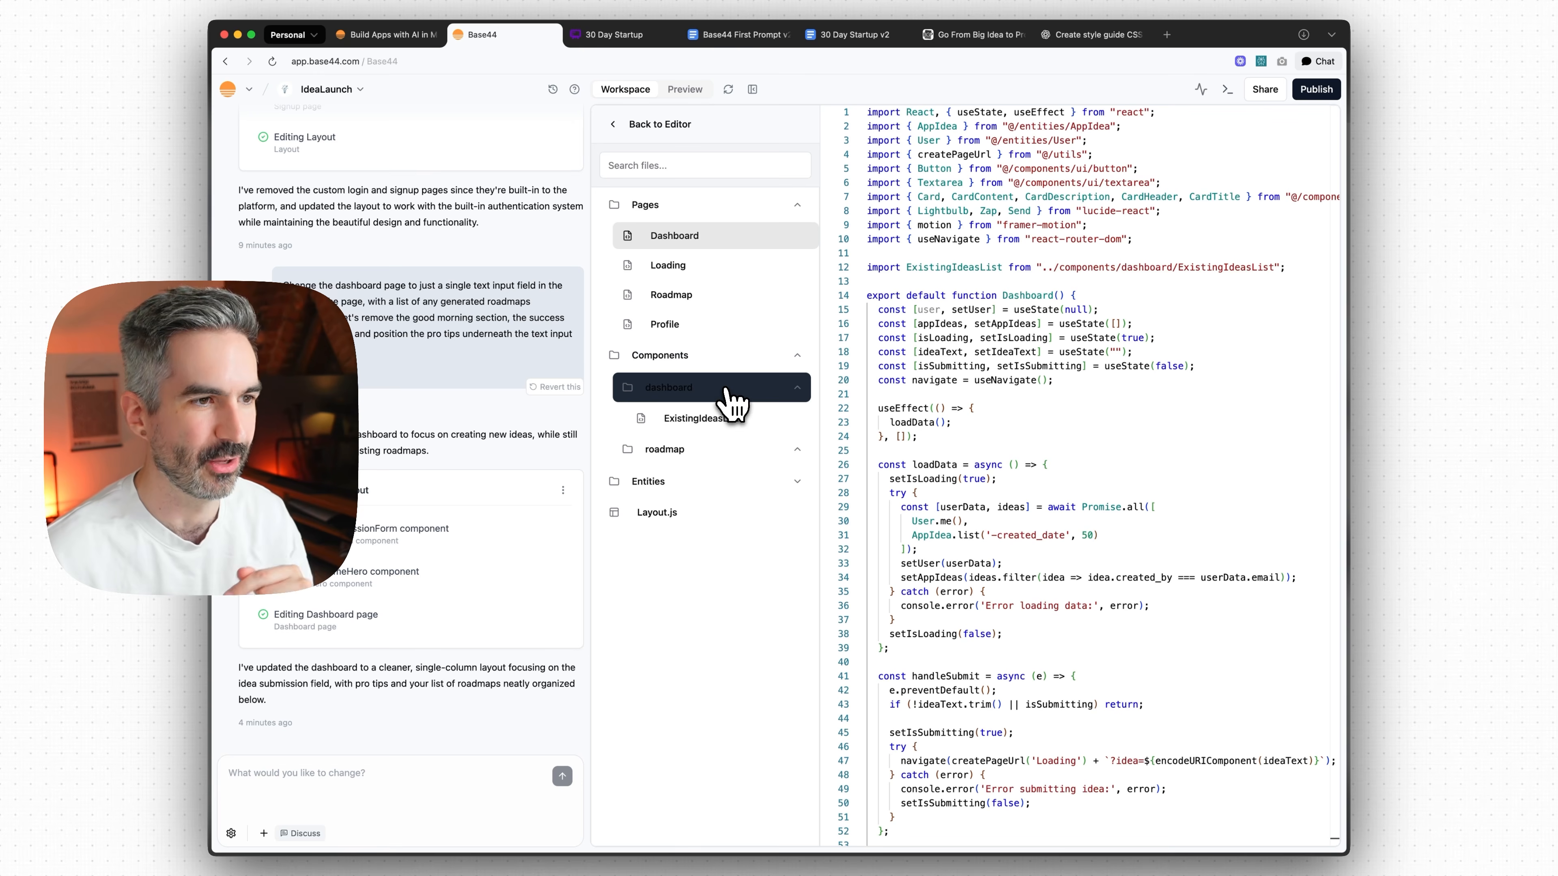
{"action": "left_click", "coordinate": [733, 393]}
{"action": "left_click", "coordinate": [730, 355]}
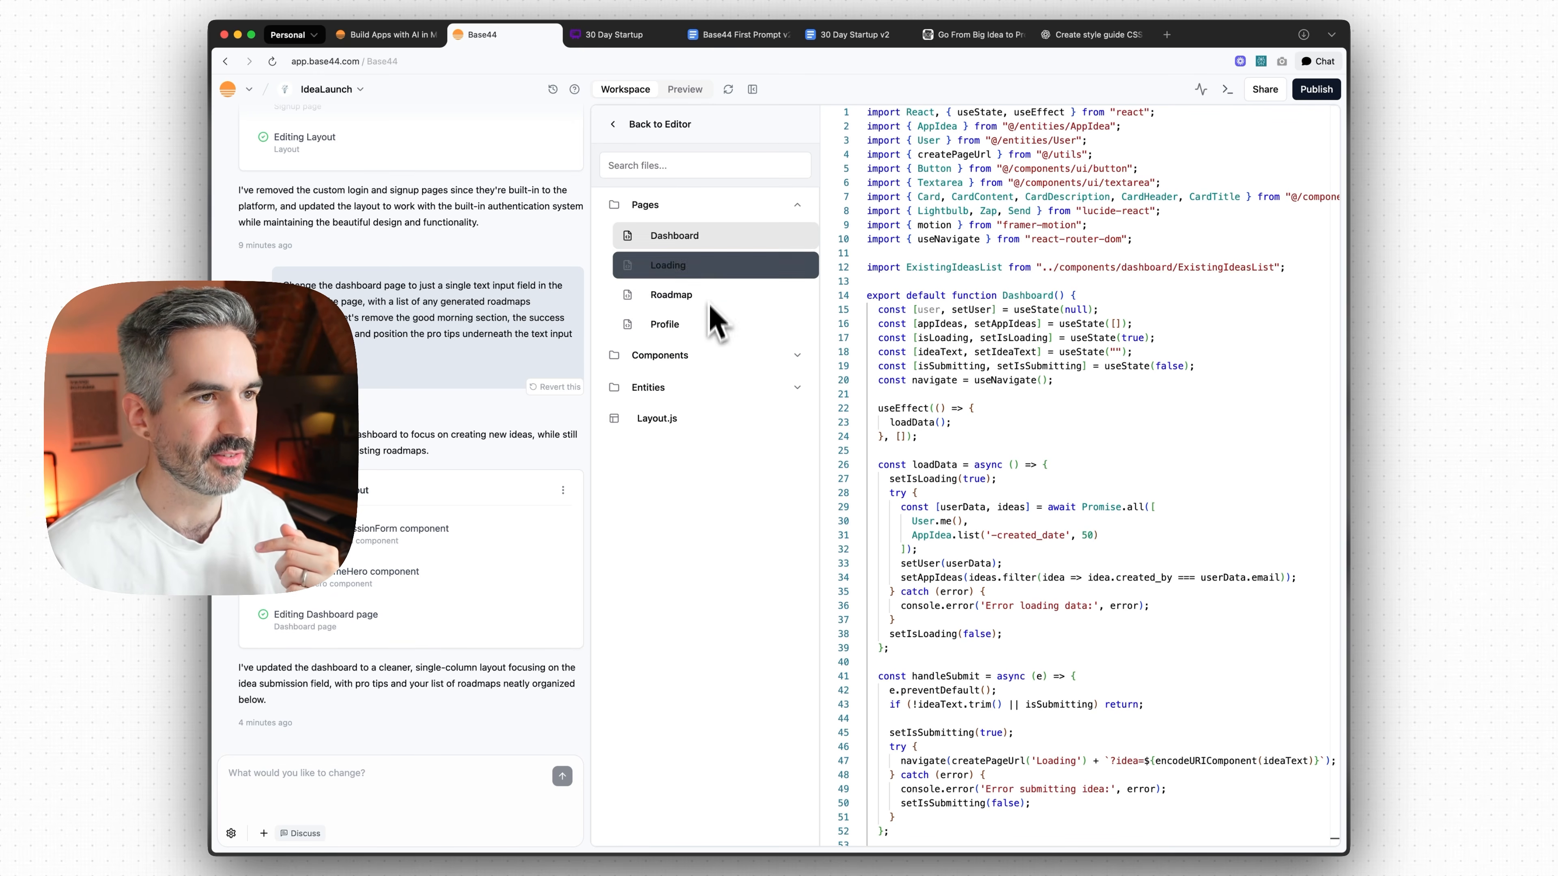
{"action": "left_click", "coordinate": [715, 418]}
{"action": "left_click", "coordinate": [719, 357]}
{"action": "left_click", "coordinate": [733, 356]}
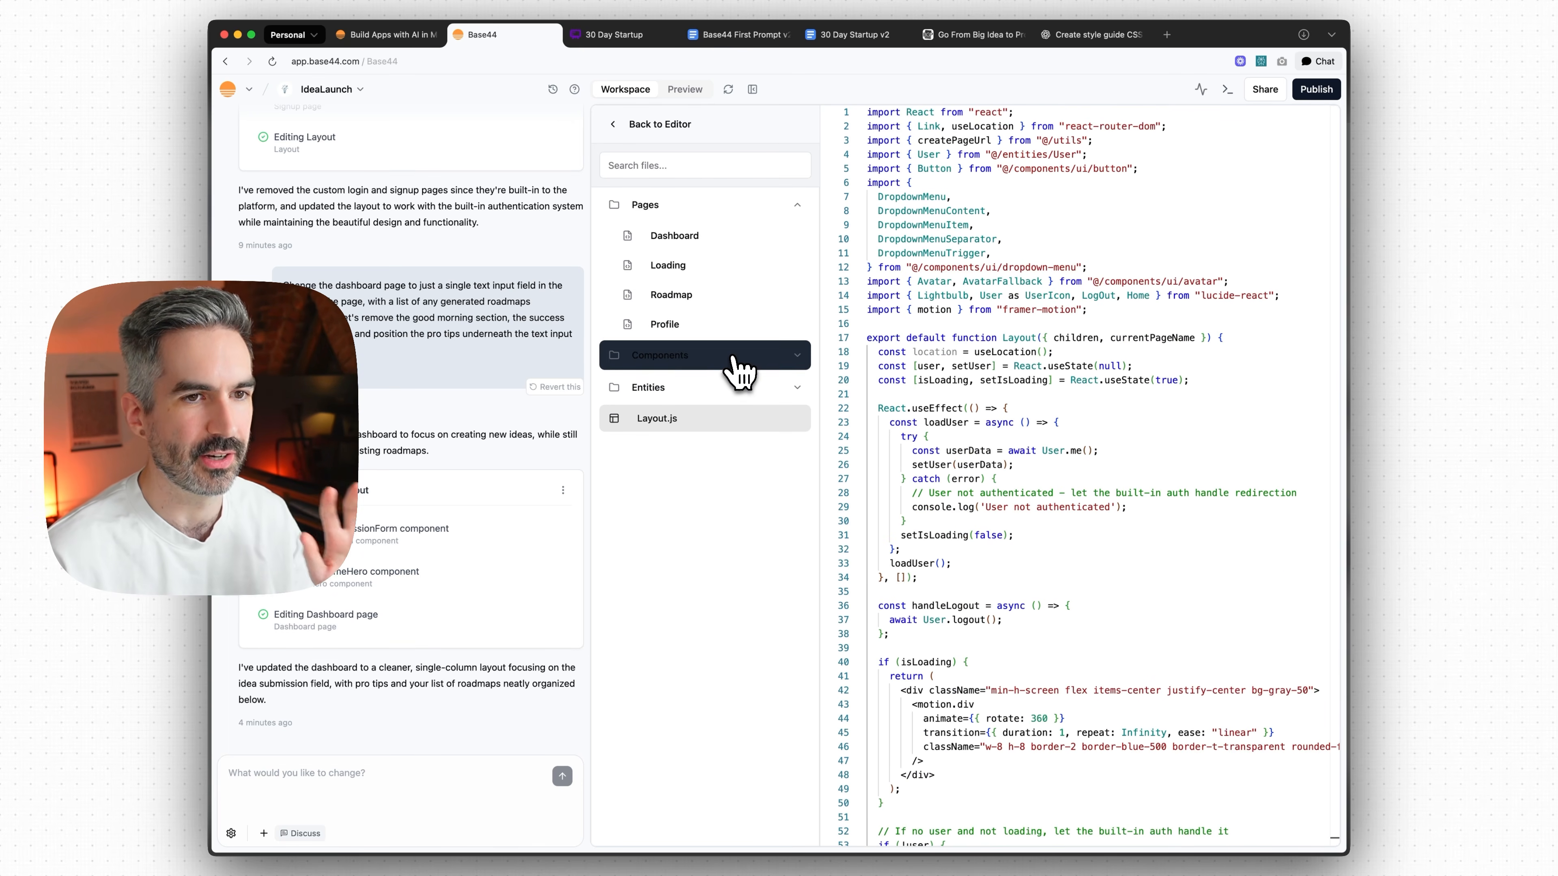
{"action": "left_click", "coordinate": [739, 208]}
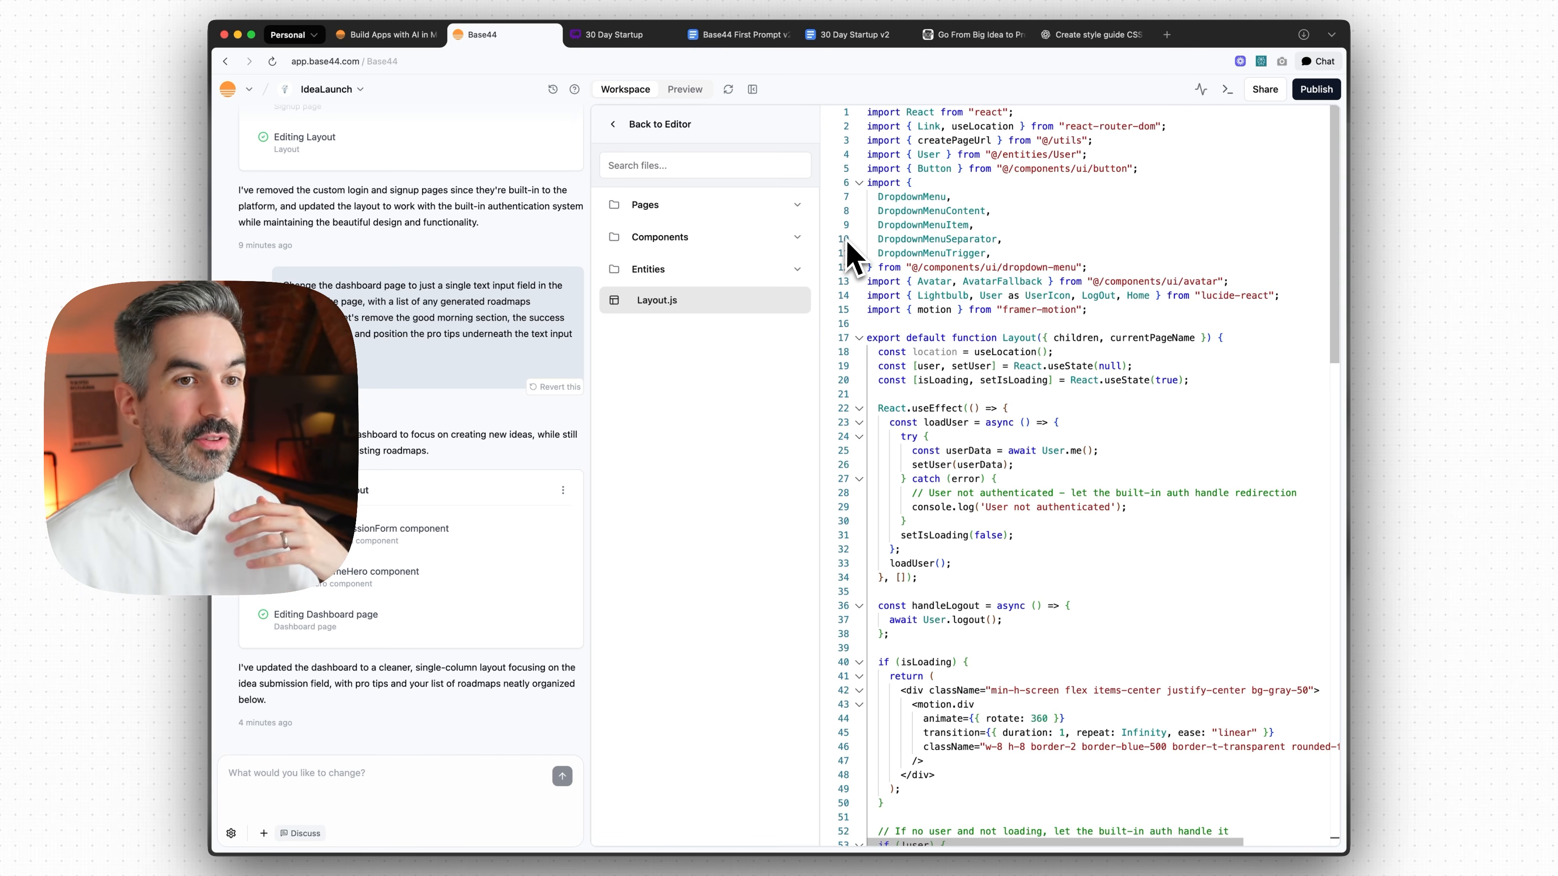
{"action": "left_click", "coordinate": [641, 126]}
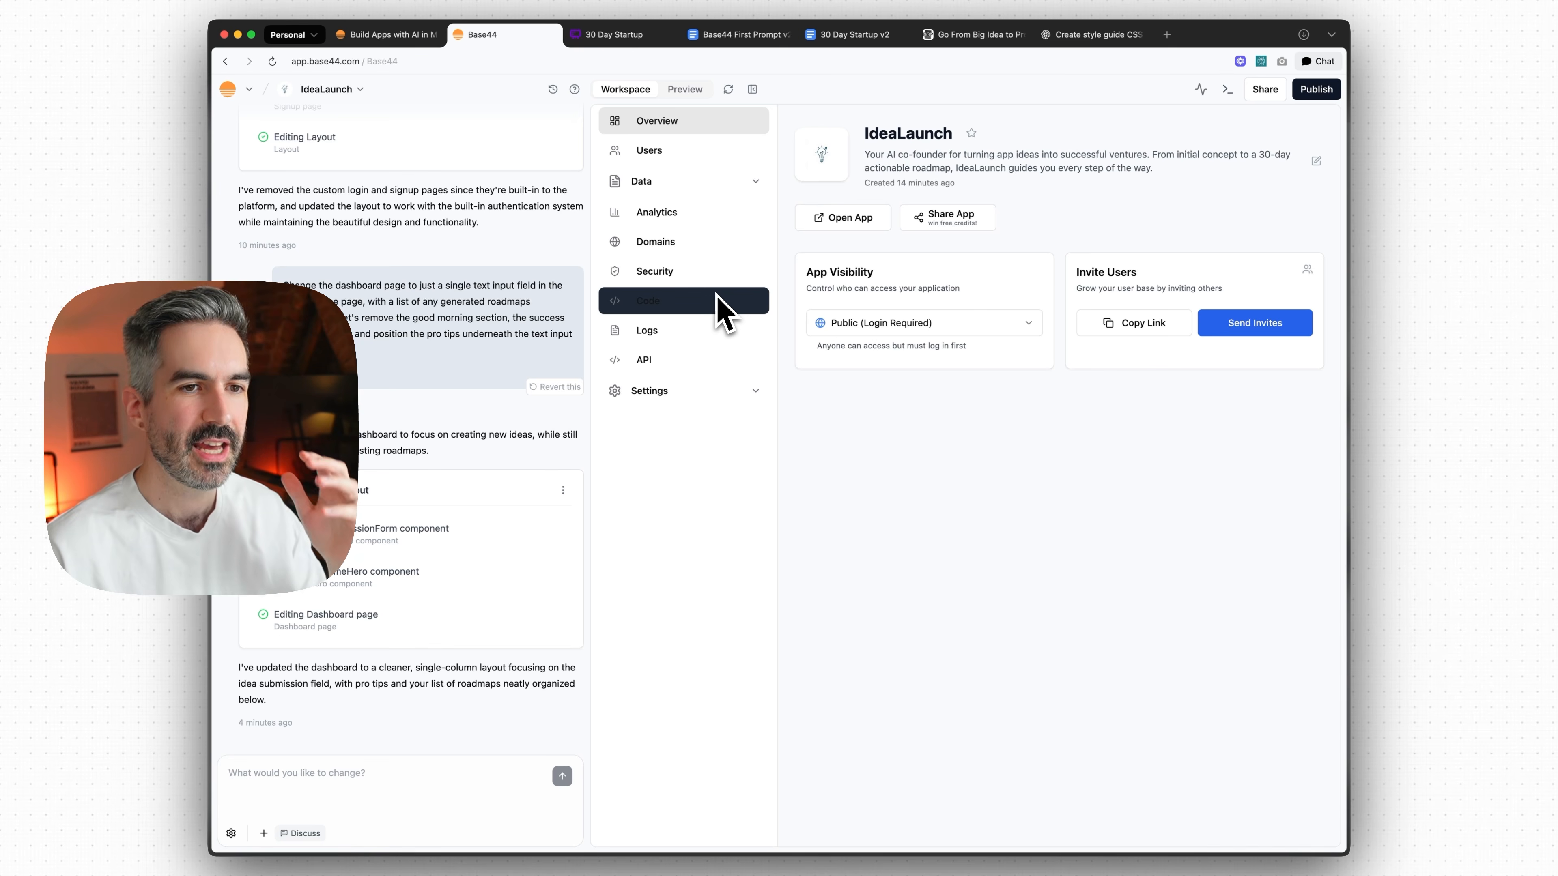
- Look over the app's logs and read the full JavaScript API examples for the AppIdea entity
{"action": "left_click", "coordinate": [670, 339]}
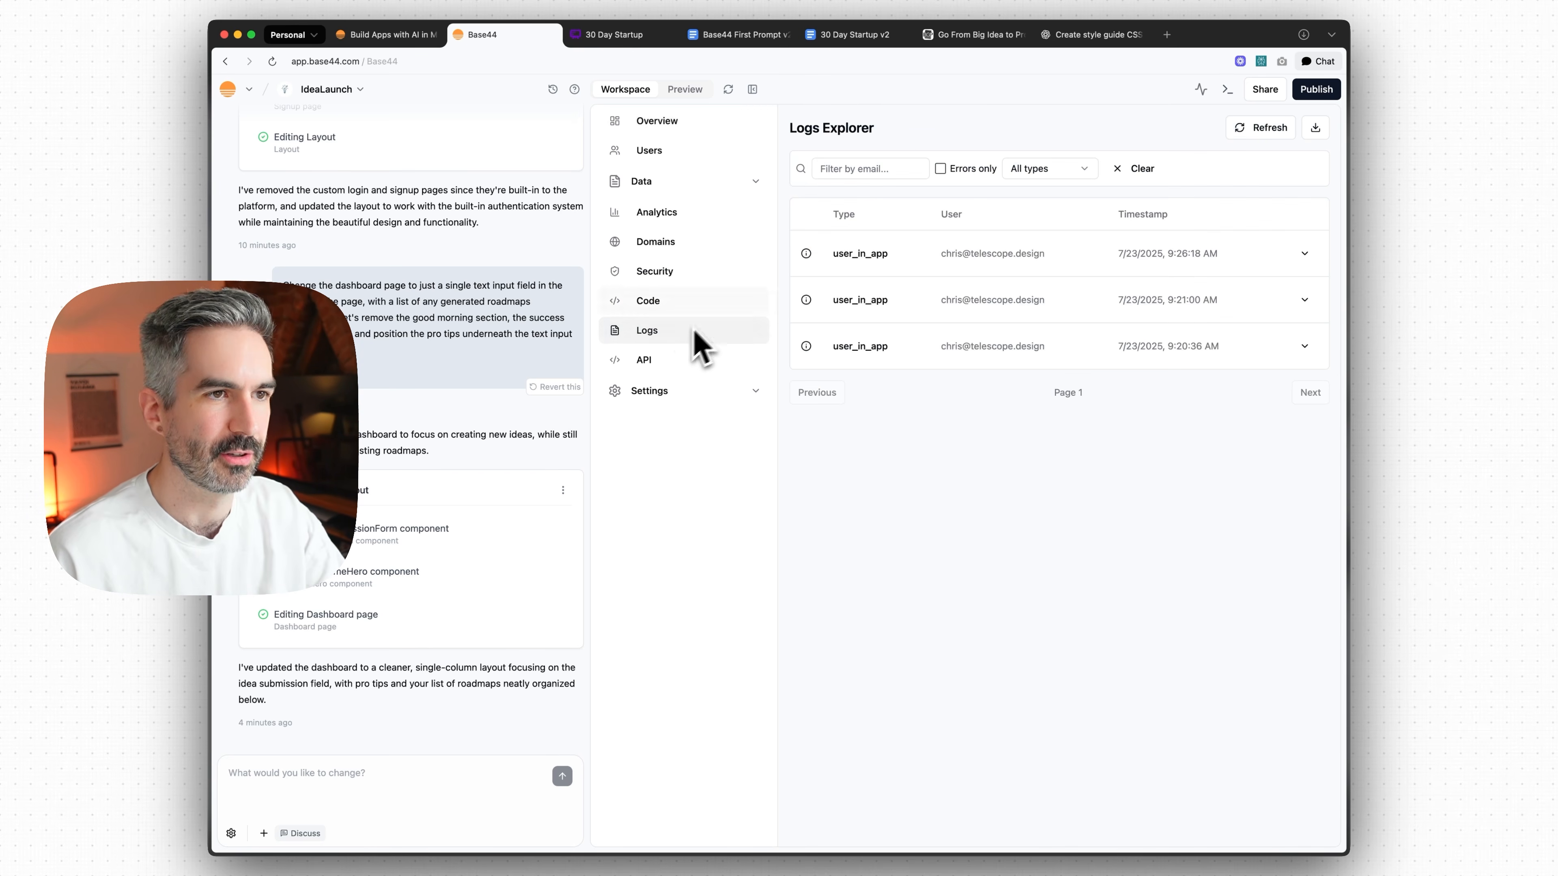
{"action": "left_click", "coordinate": [674, 363]}
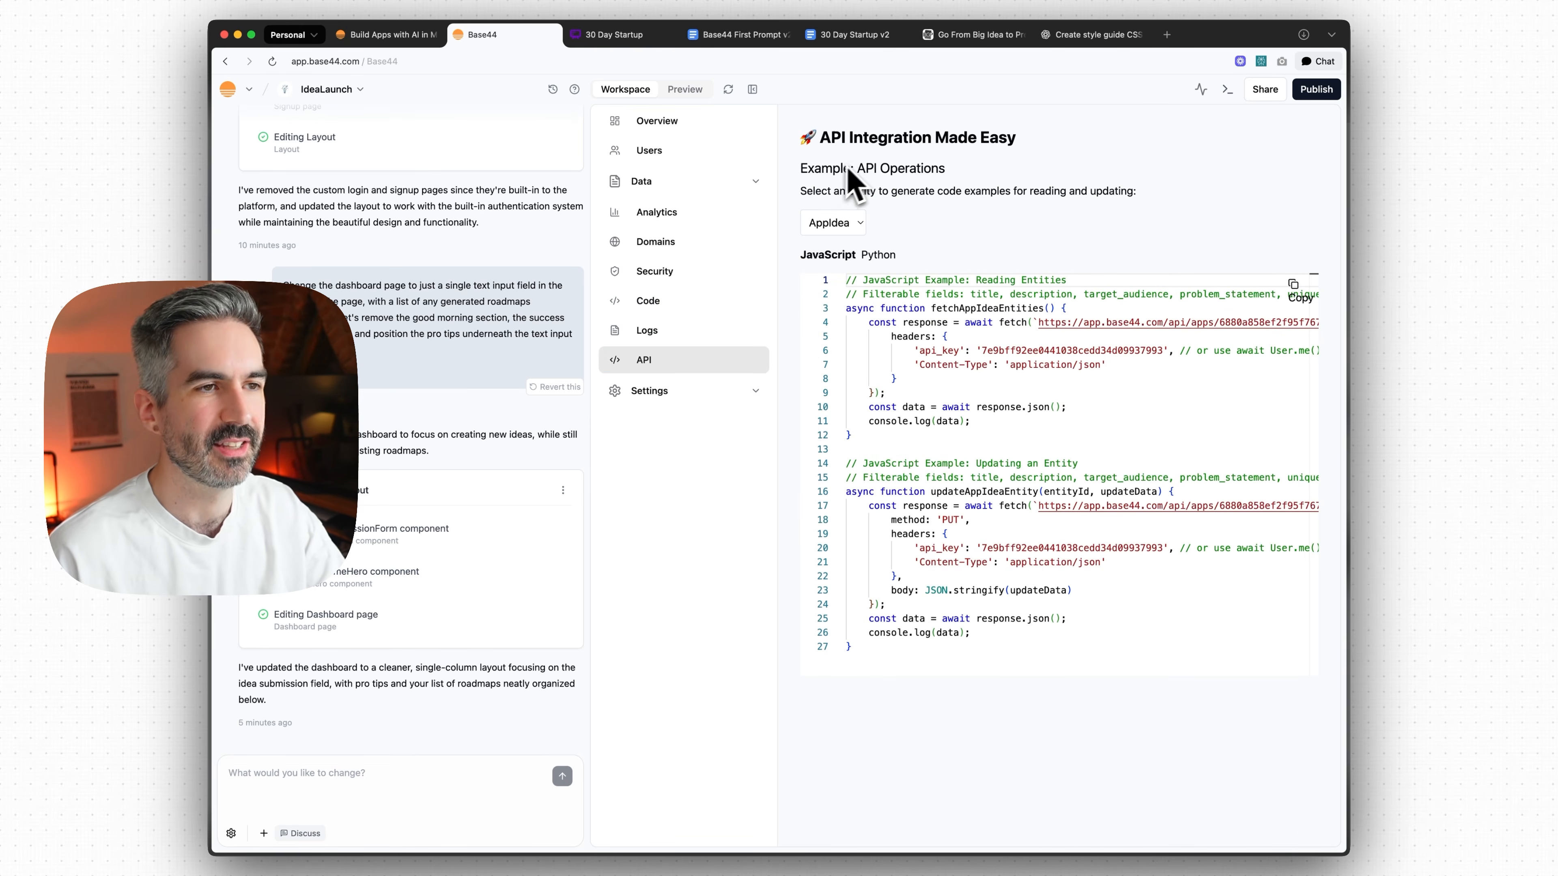
{"action": "left_click", "coordinate": [847, 226]}
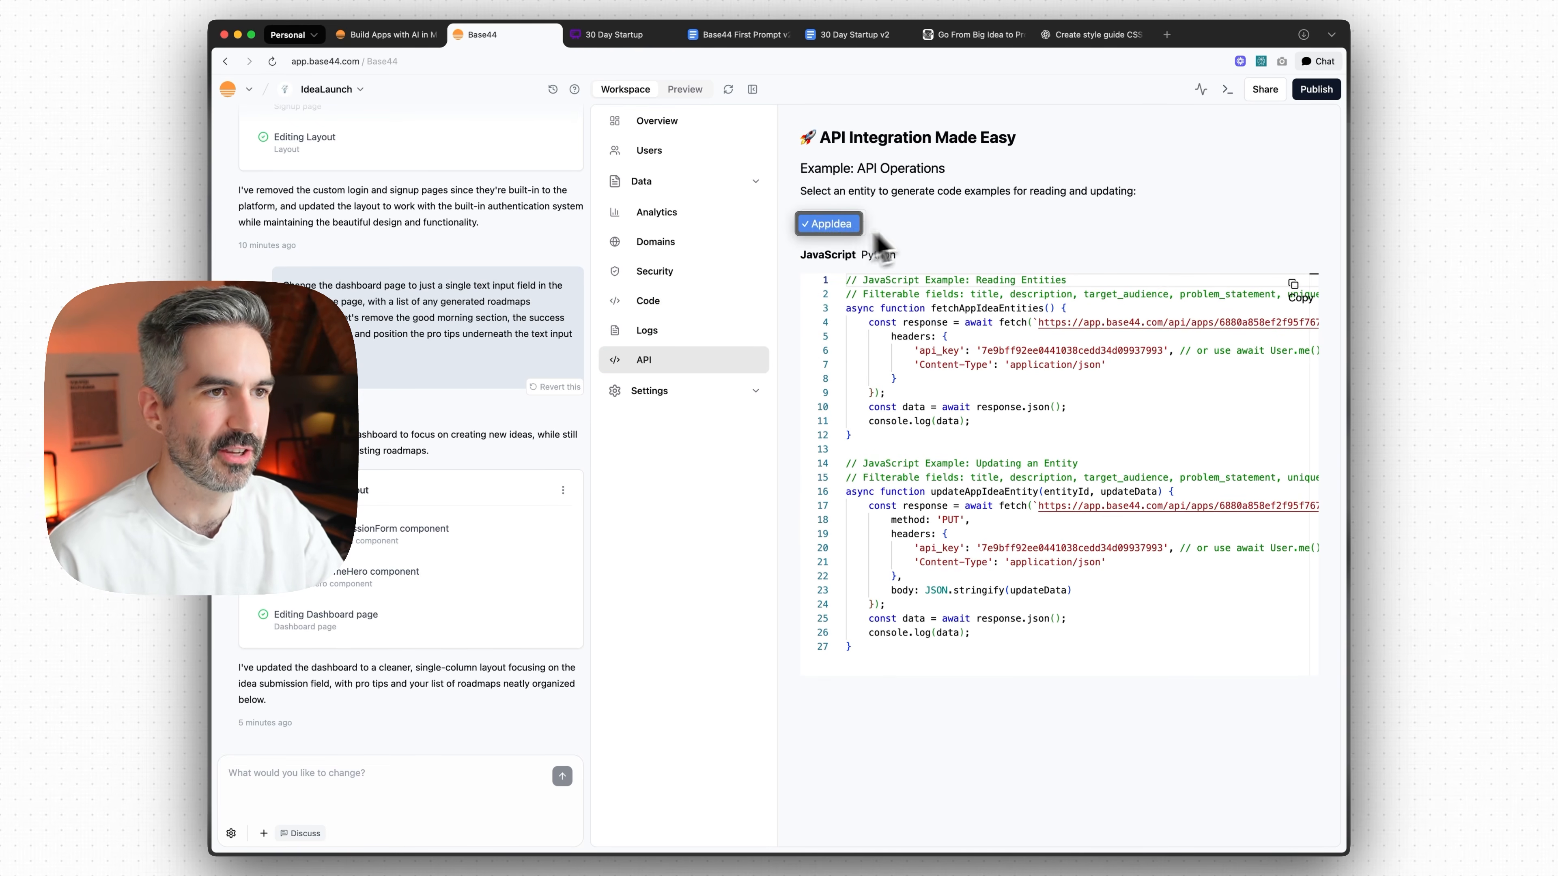
{"action": "scroll", "coordinate": [1000, 449], "scroll_direction": "right", "scroll_amount": 8}
{"action": "scroll", "coordinate": [1043, 432], "scroll_direction": "left", "scroll_amount": 8}
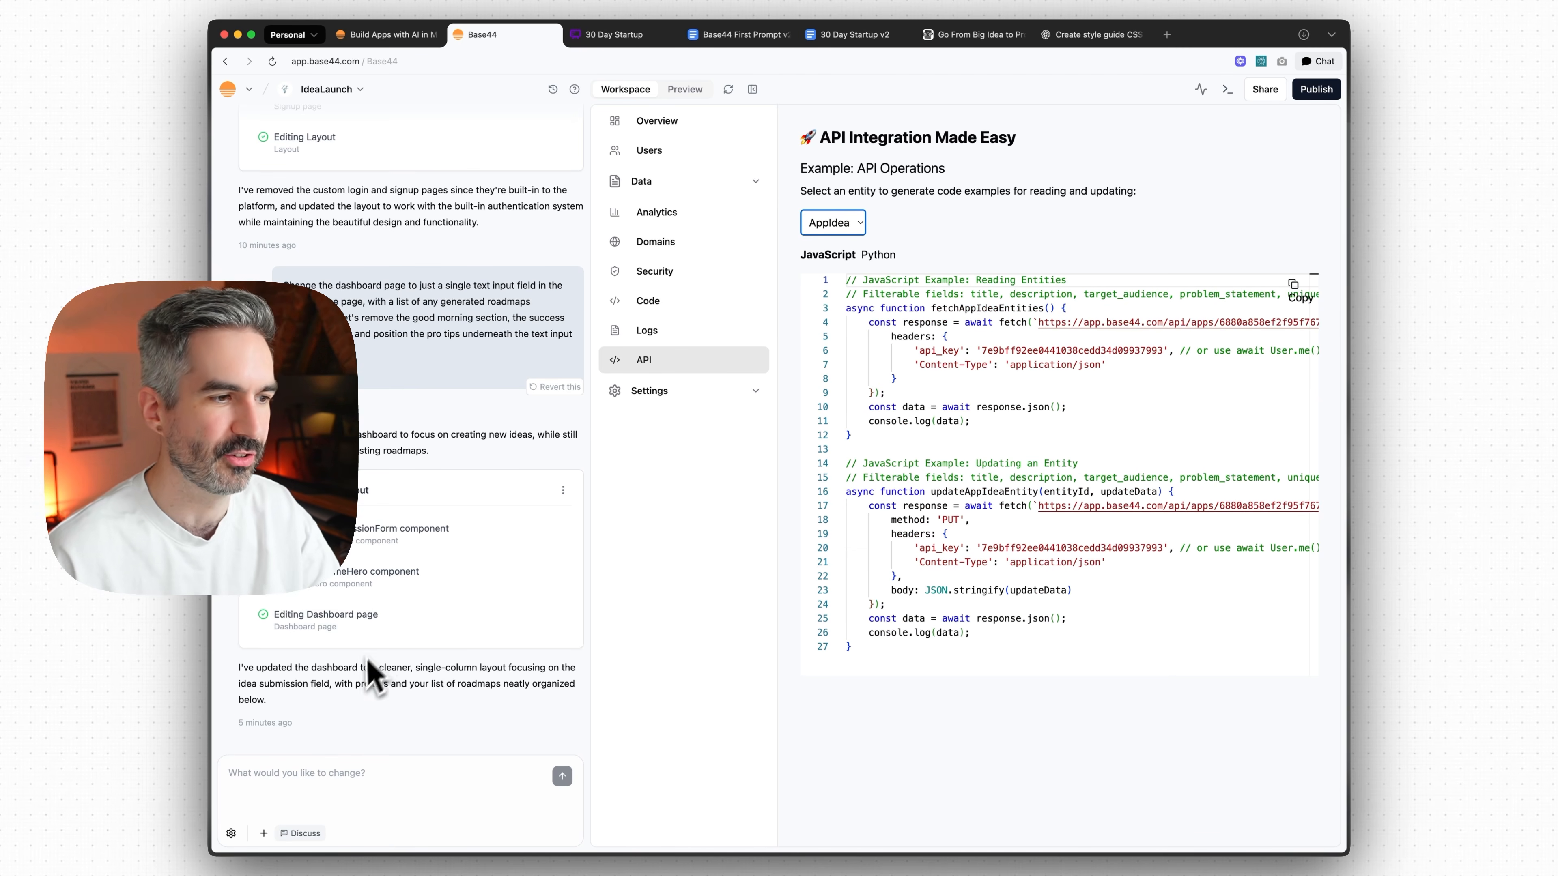
{"action": "scroll", "coordinate": [981, 383], "scroll_direction": "right", "scroll_amount": 8}
{"action": "scroll", "coordinate": [982, 375], "scroll_direction": "left", "scroll_amount": 8}
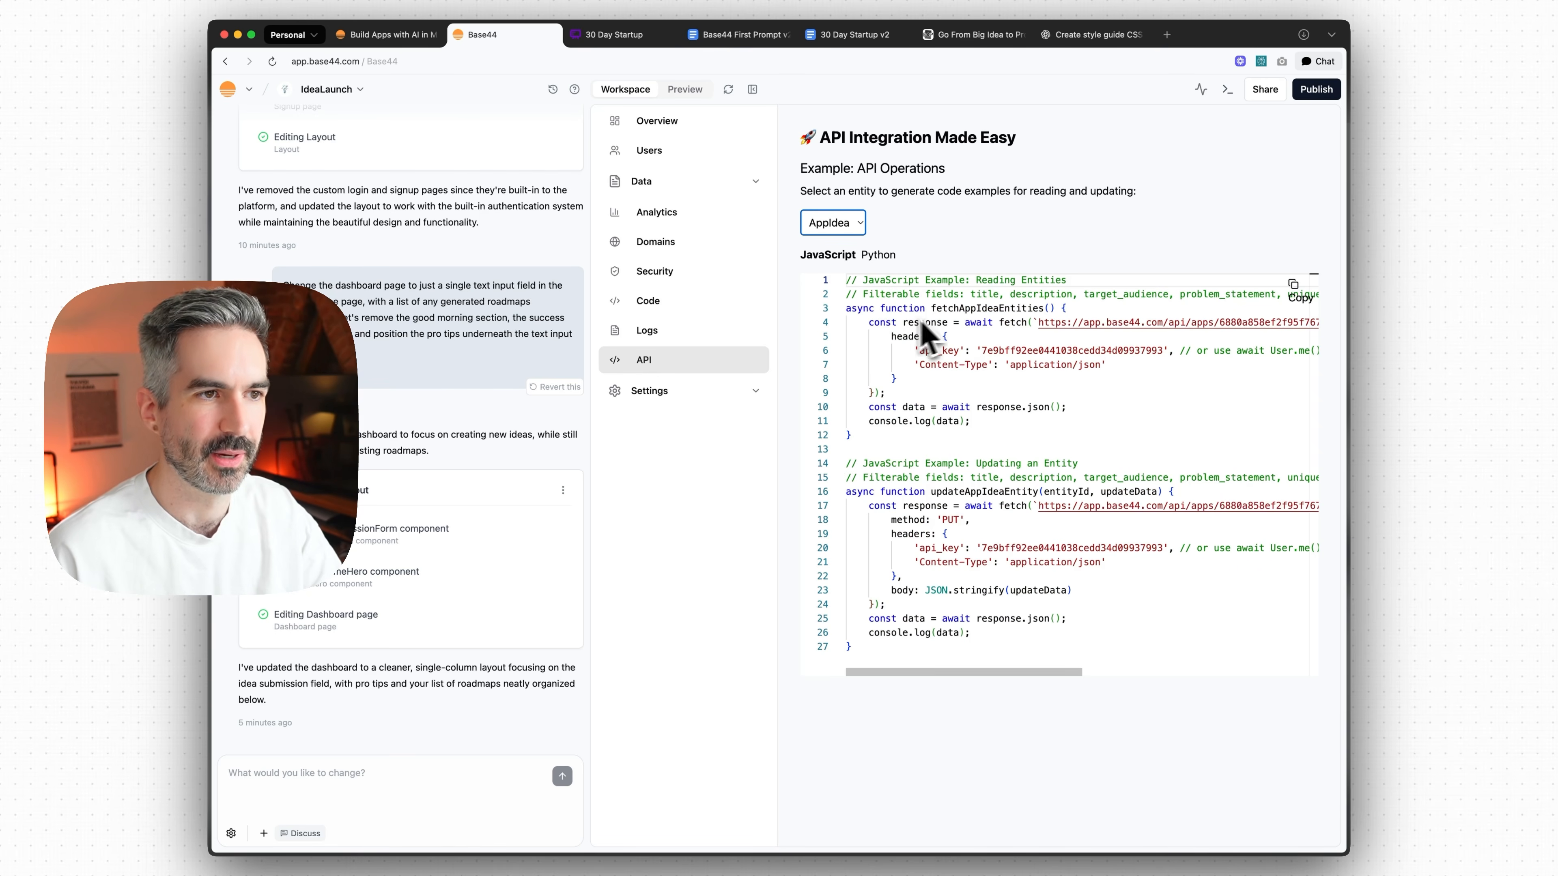
{"action": "scroll", "coordinate": [923, 356], "scroll_direction": "right", "scroll_amount": 8}
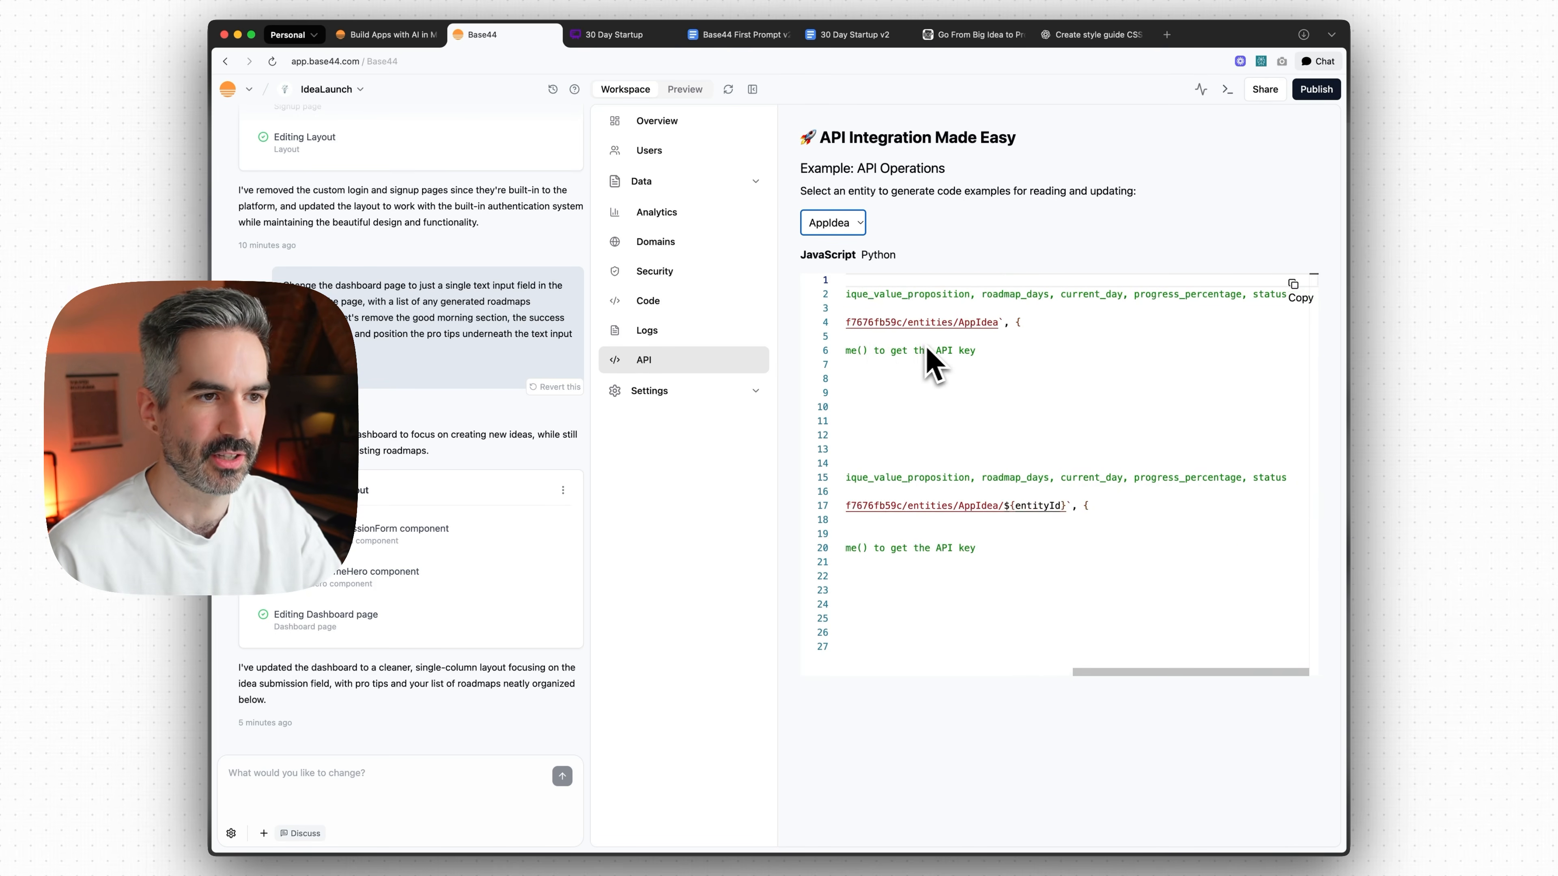
{"action": "scroll", "coordinate": [939, 360], "scroll_direction": "left", "scroll_amount": 8}
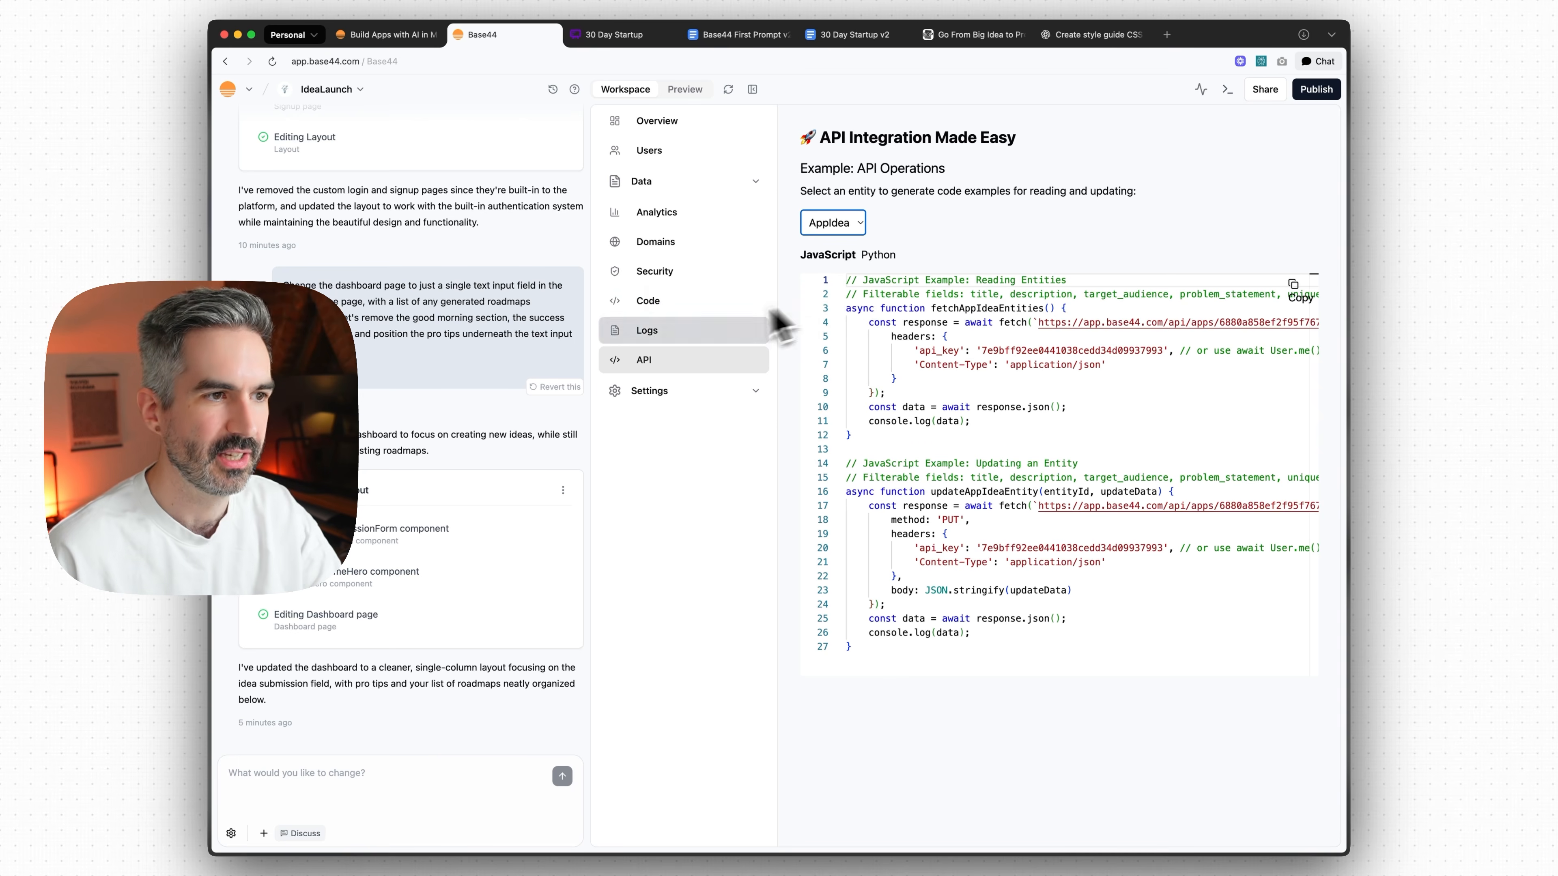
- Review the project's code export options and the requests listed in the Activity Monitor
{"action": "left_click", "coordinate": [674, 340]}
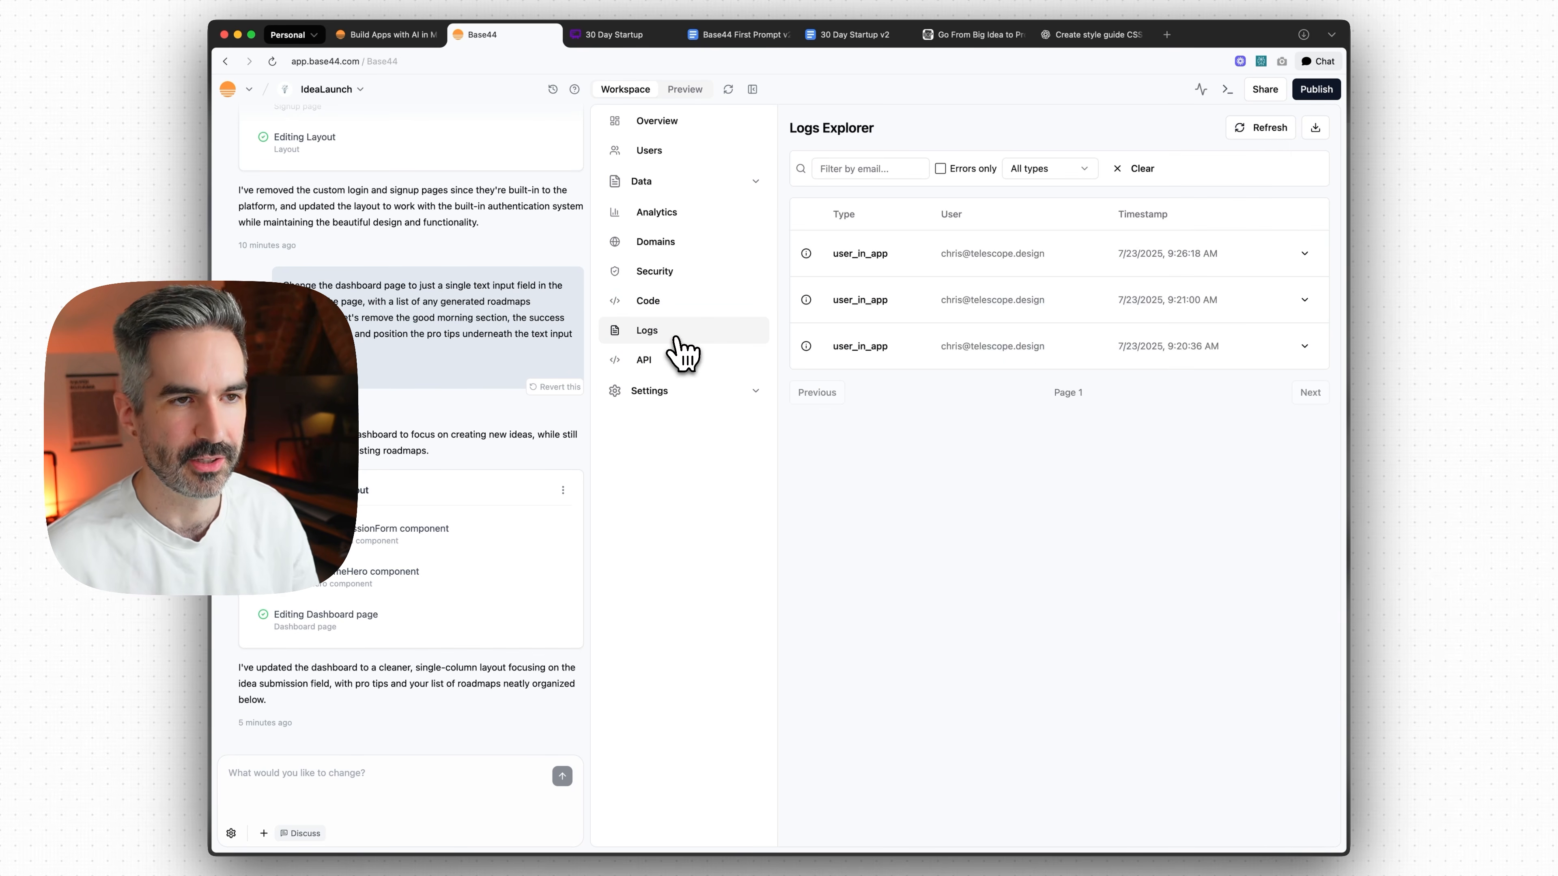
{"action": "left_click", "coordinate": [1227, 90]}
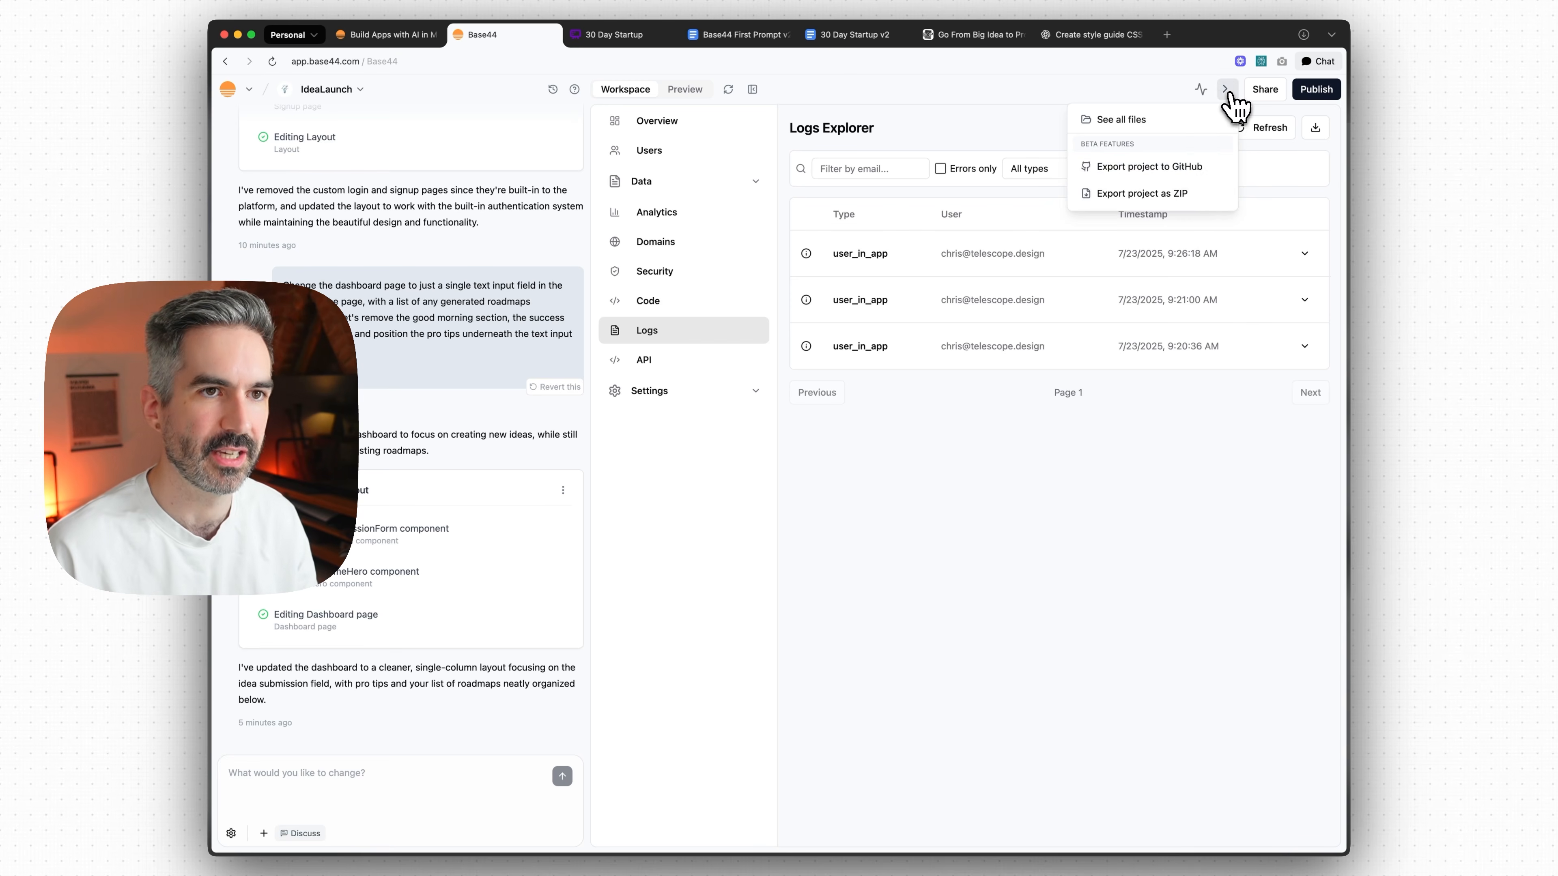
{"action": "left_click", "coordinate": [1200, 90]}
{"action": "left_click_drag", "start_coordinate": [967, 97], "coordinate": [1293, 438]}
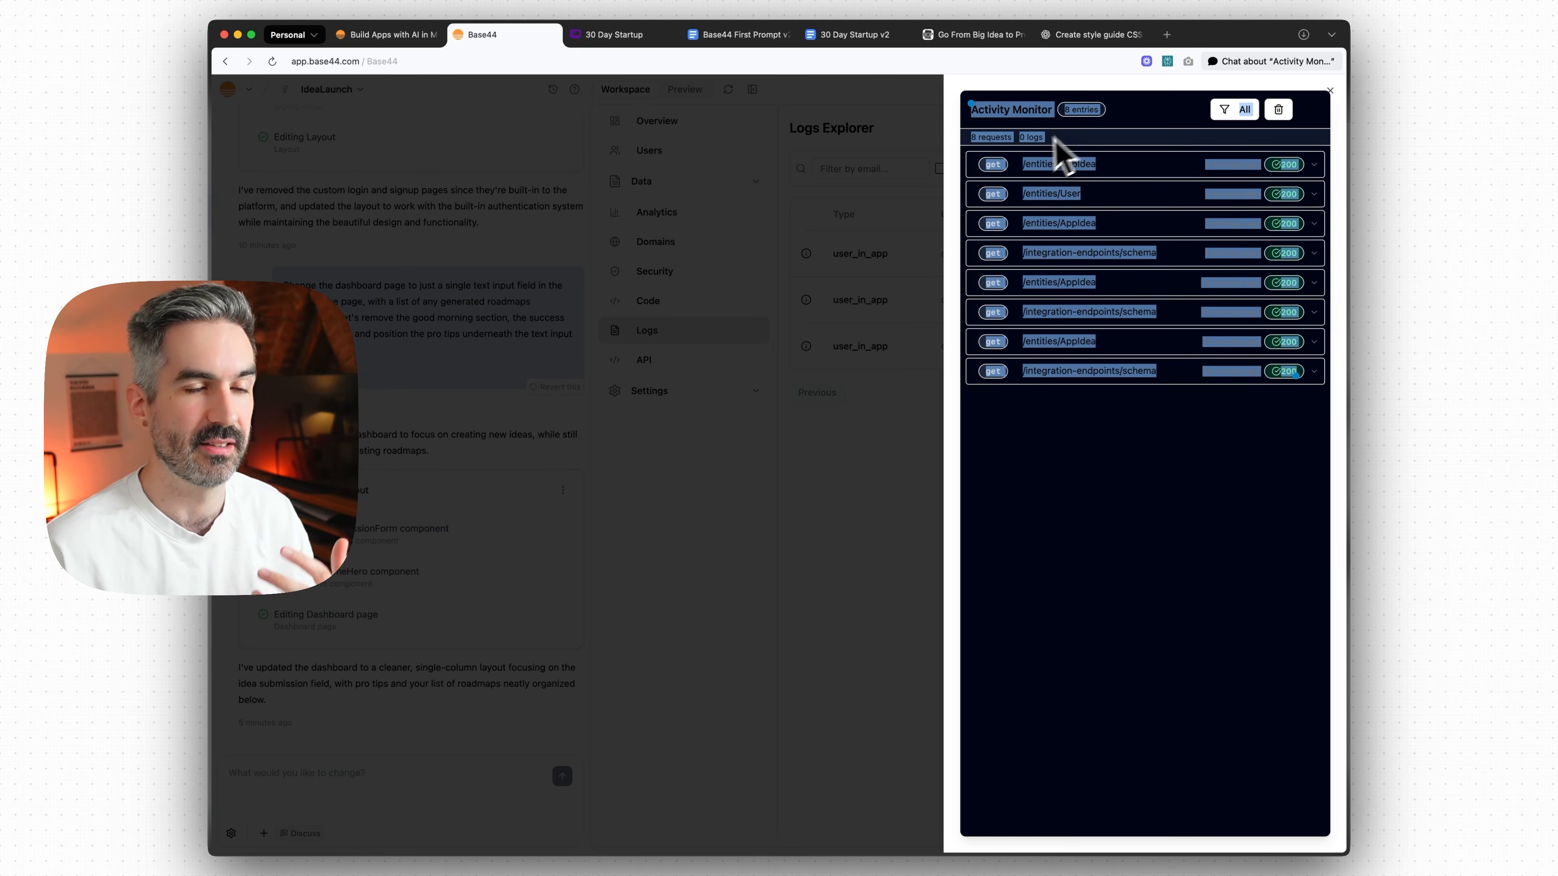
{"action": "left_click", "coordinate": [935, 193]}
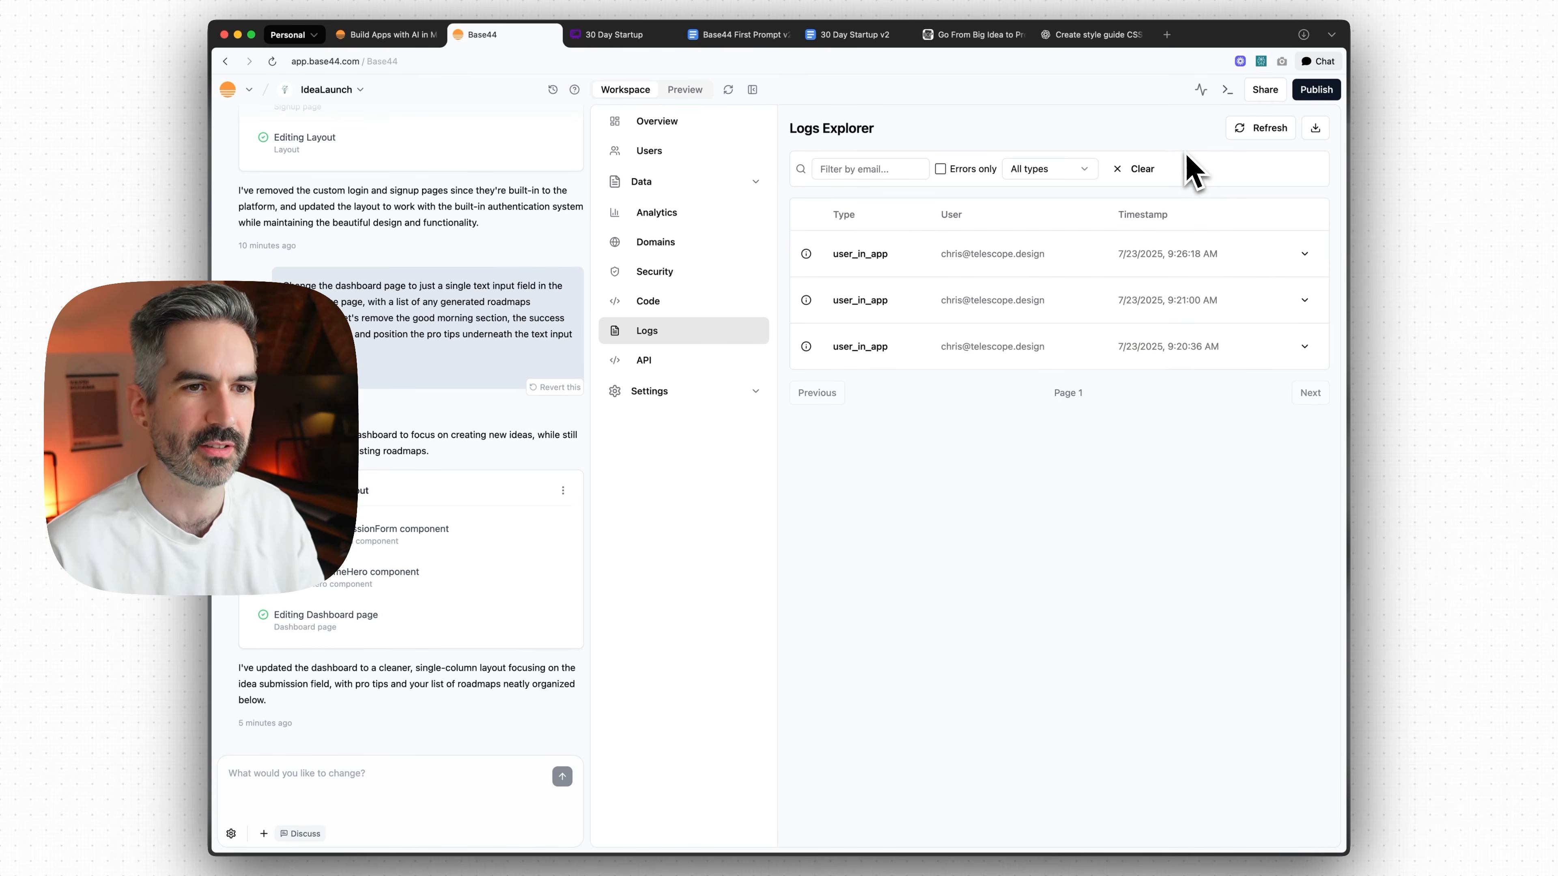
{"action": "left_click", "coordinate": [1201, 92]}
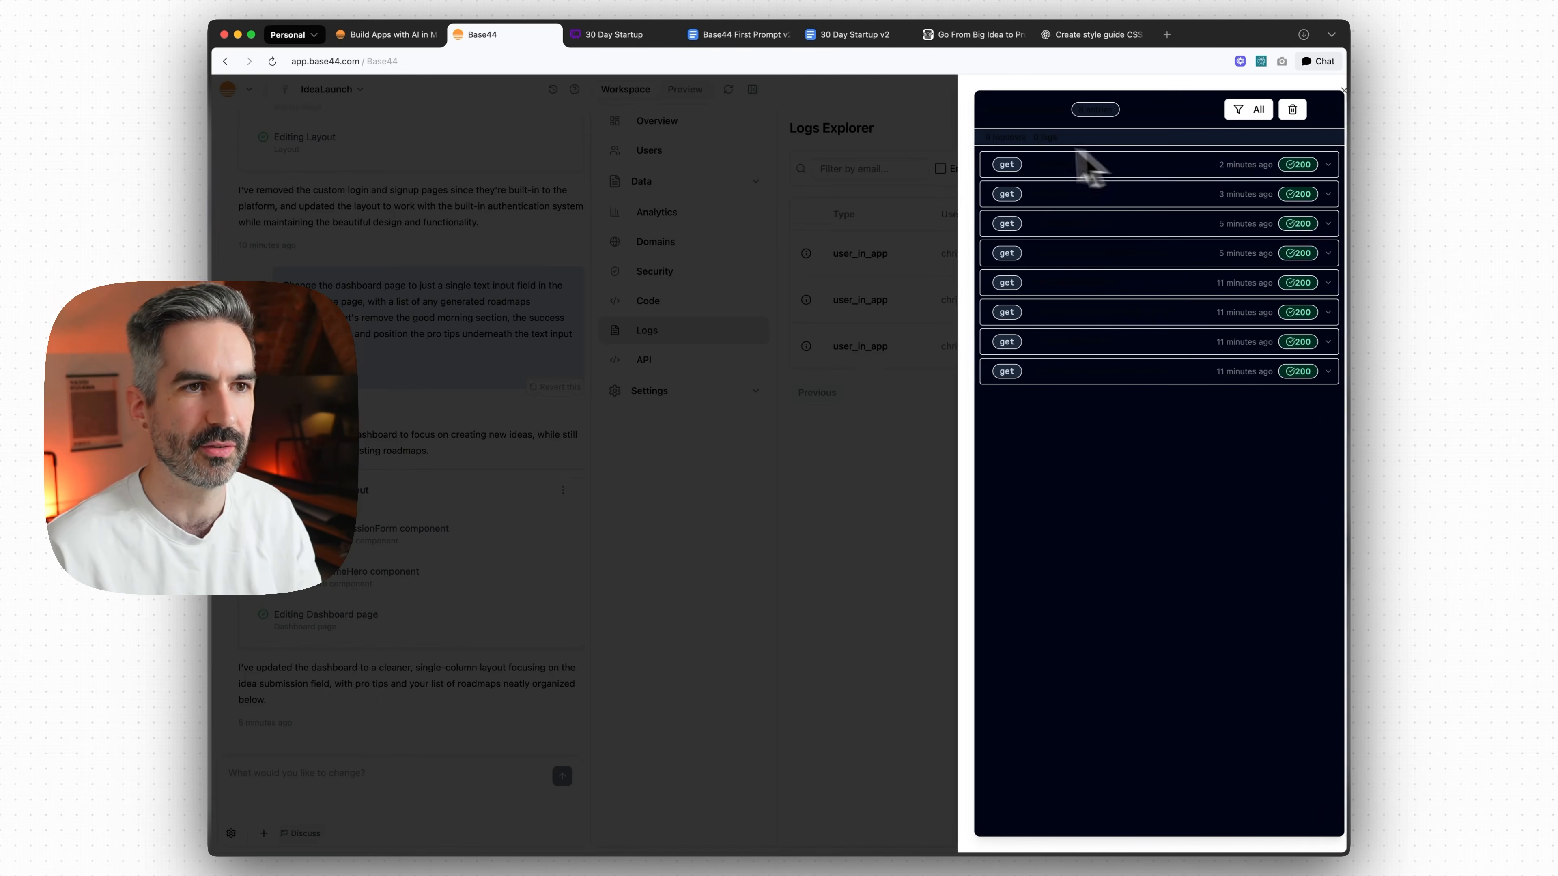
{"action": "left_click_drag", "start_coordinate": [954, 92], "coordinate": [1296, 376]}
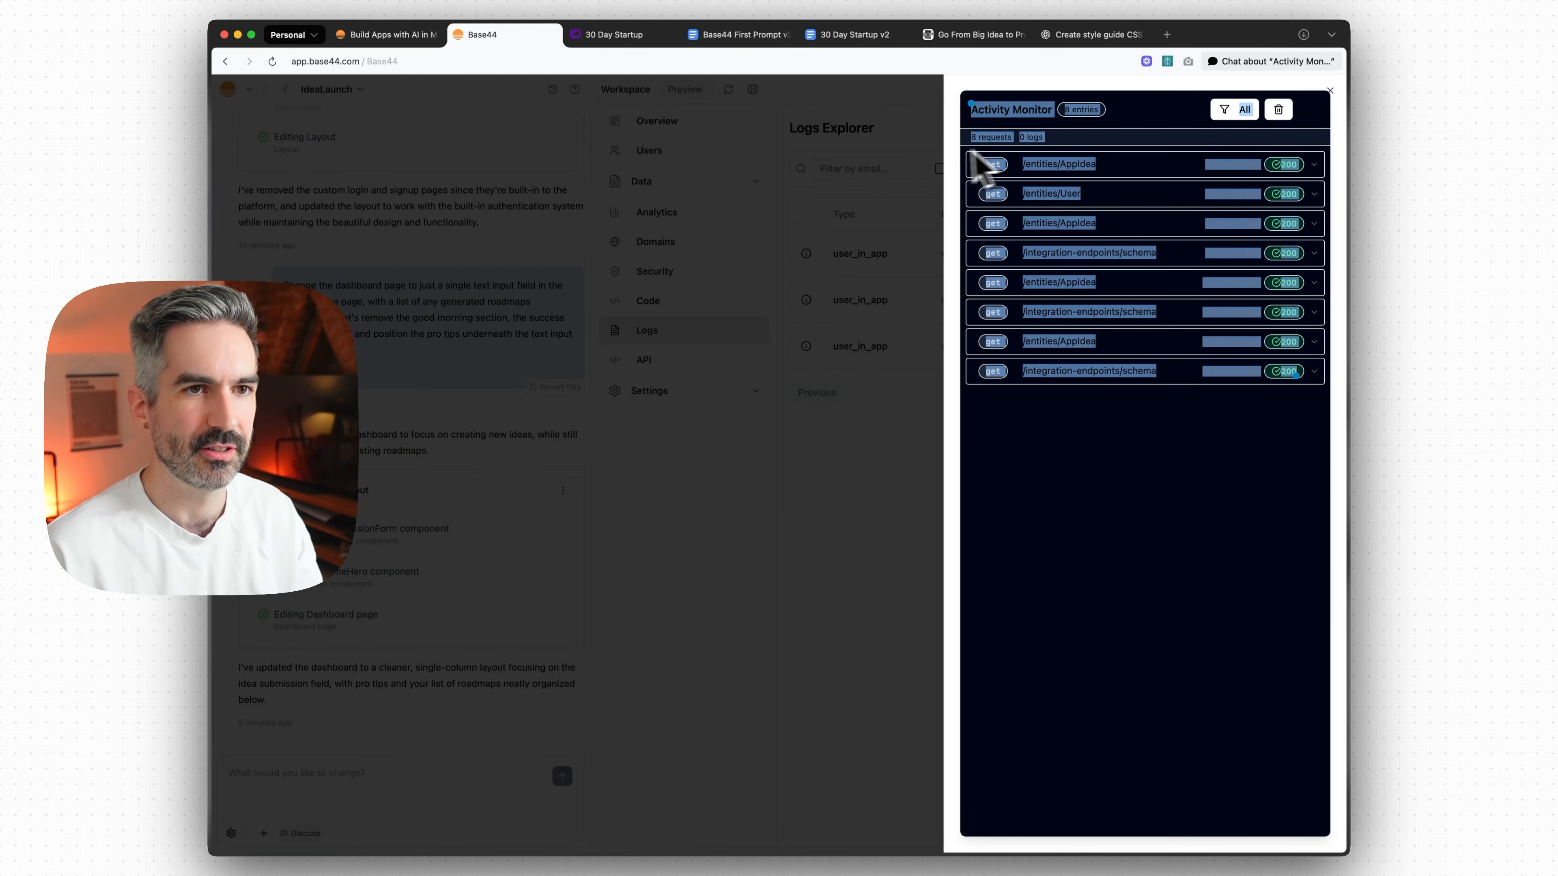
{"action": "left_click", "coordinate": [910, 139]}
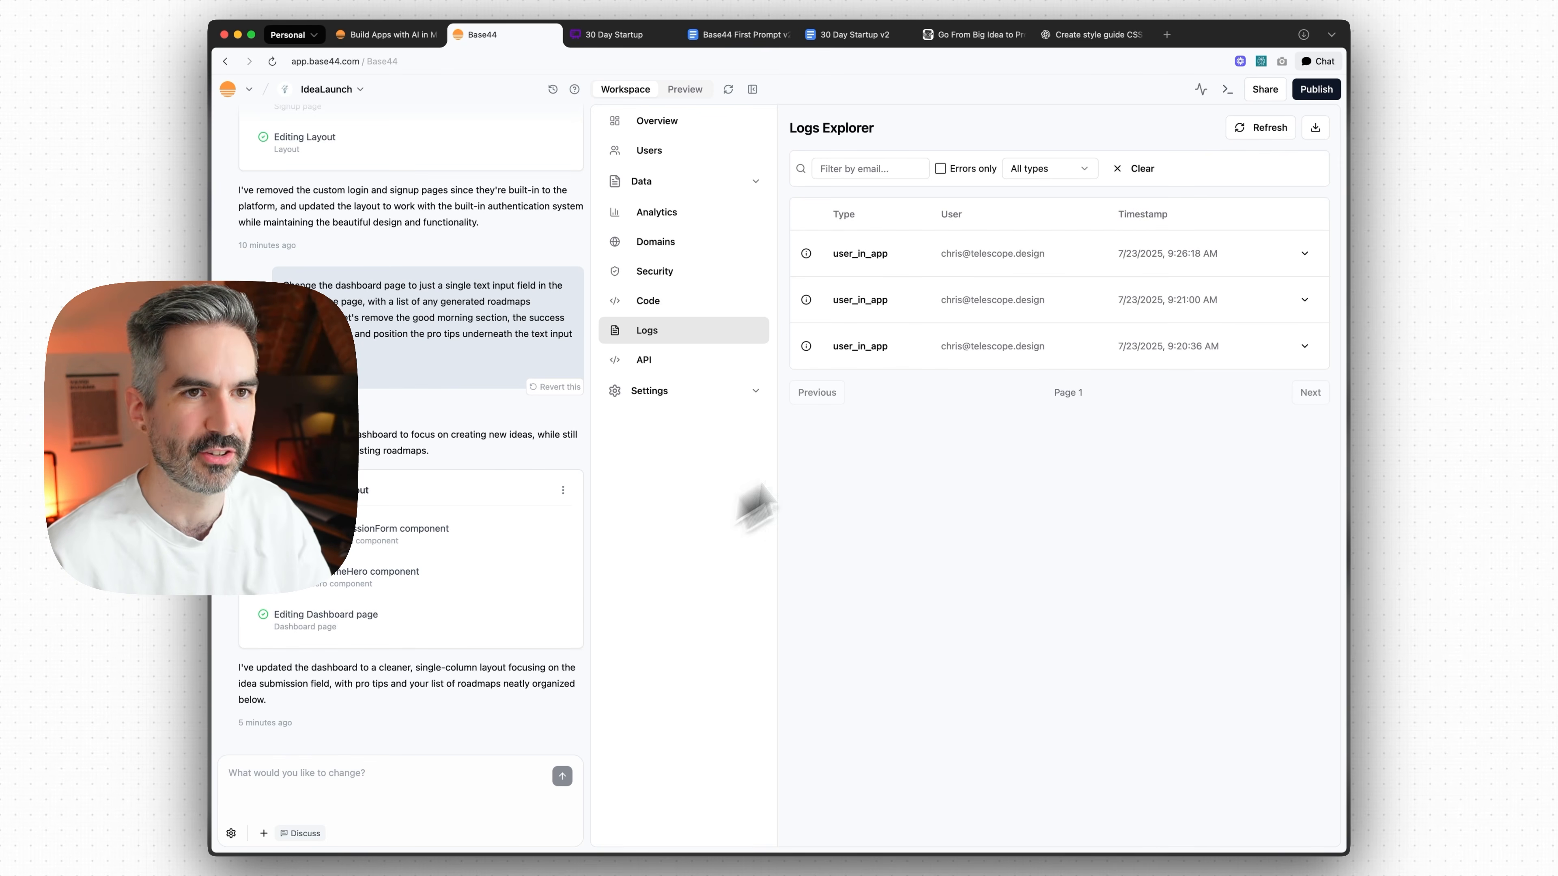
- Review the app's logo options and general app settings, and briefly view the workspace without the chat
{"action": "left_click", "coordinate": [638, 361]}
{"action": "left_click", "coordinate": [653, 391]}
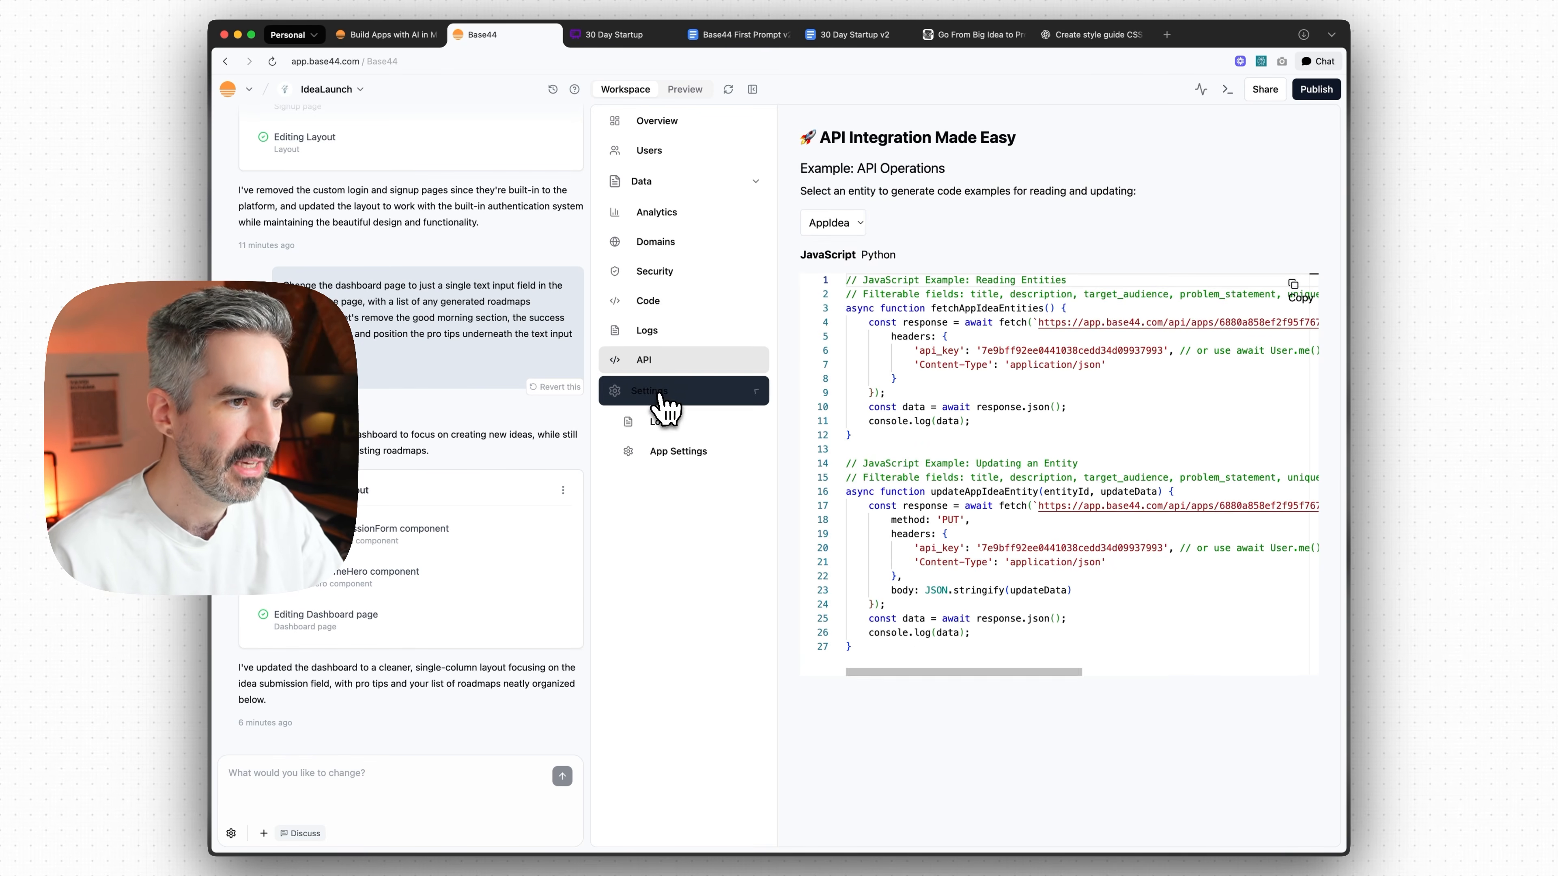
{"action": "left_click", "coordinate": [689, 430]}
{"action": "left_click", "coordinate": [693, 453]}
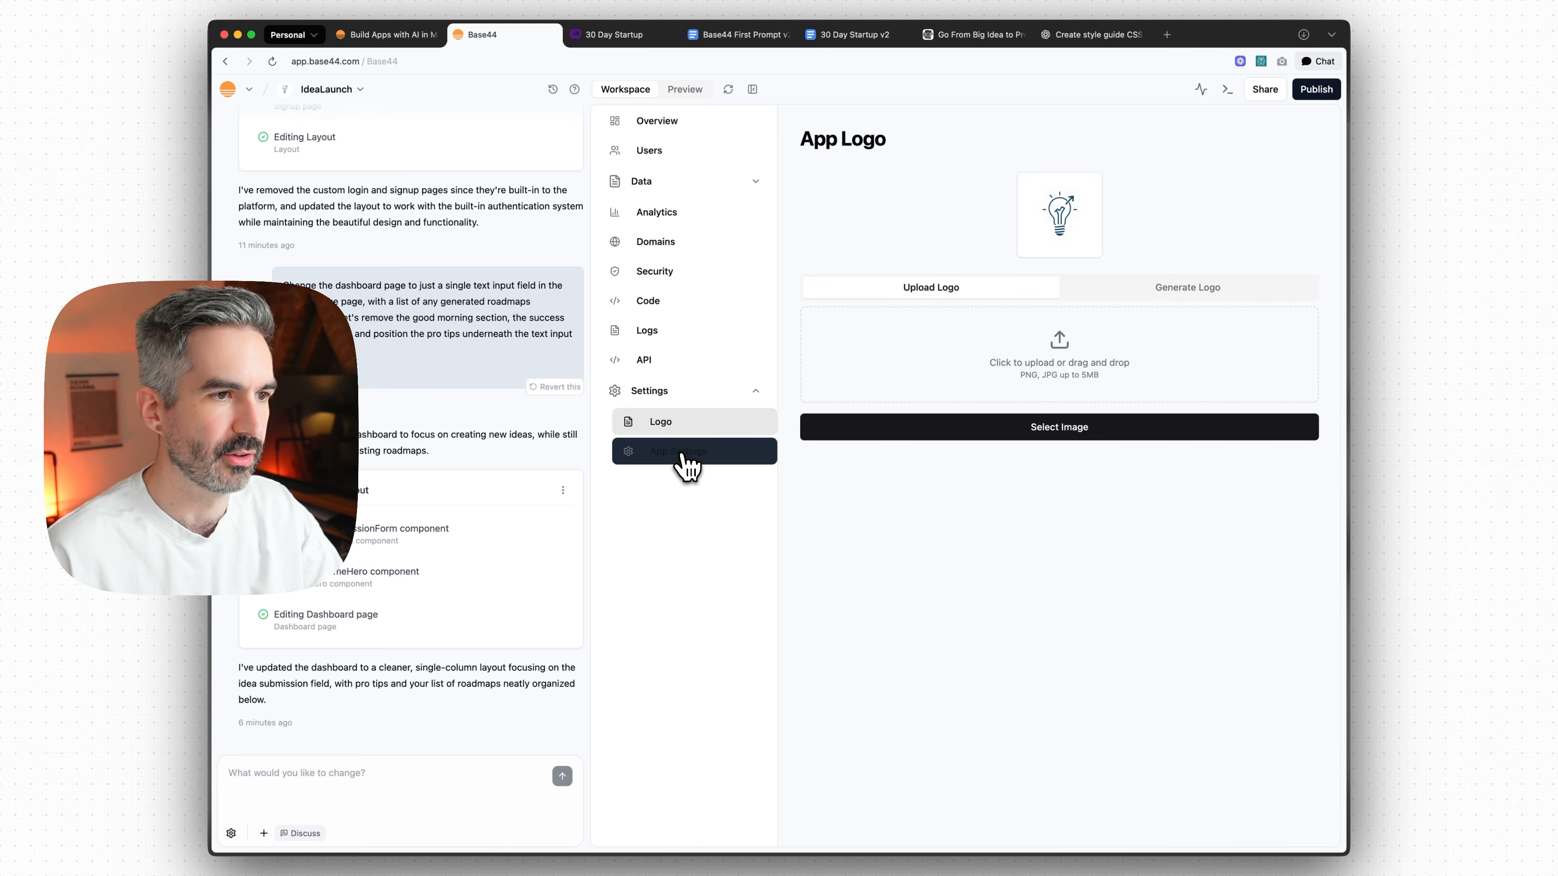
{"action": "scroll", "coordinate": [1037, 393], "scroll_direction": "down", "scroll_amount": 2}
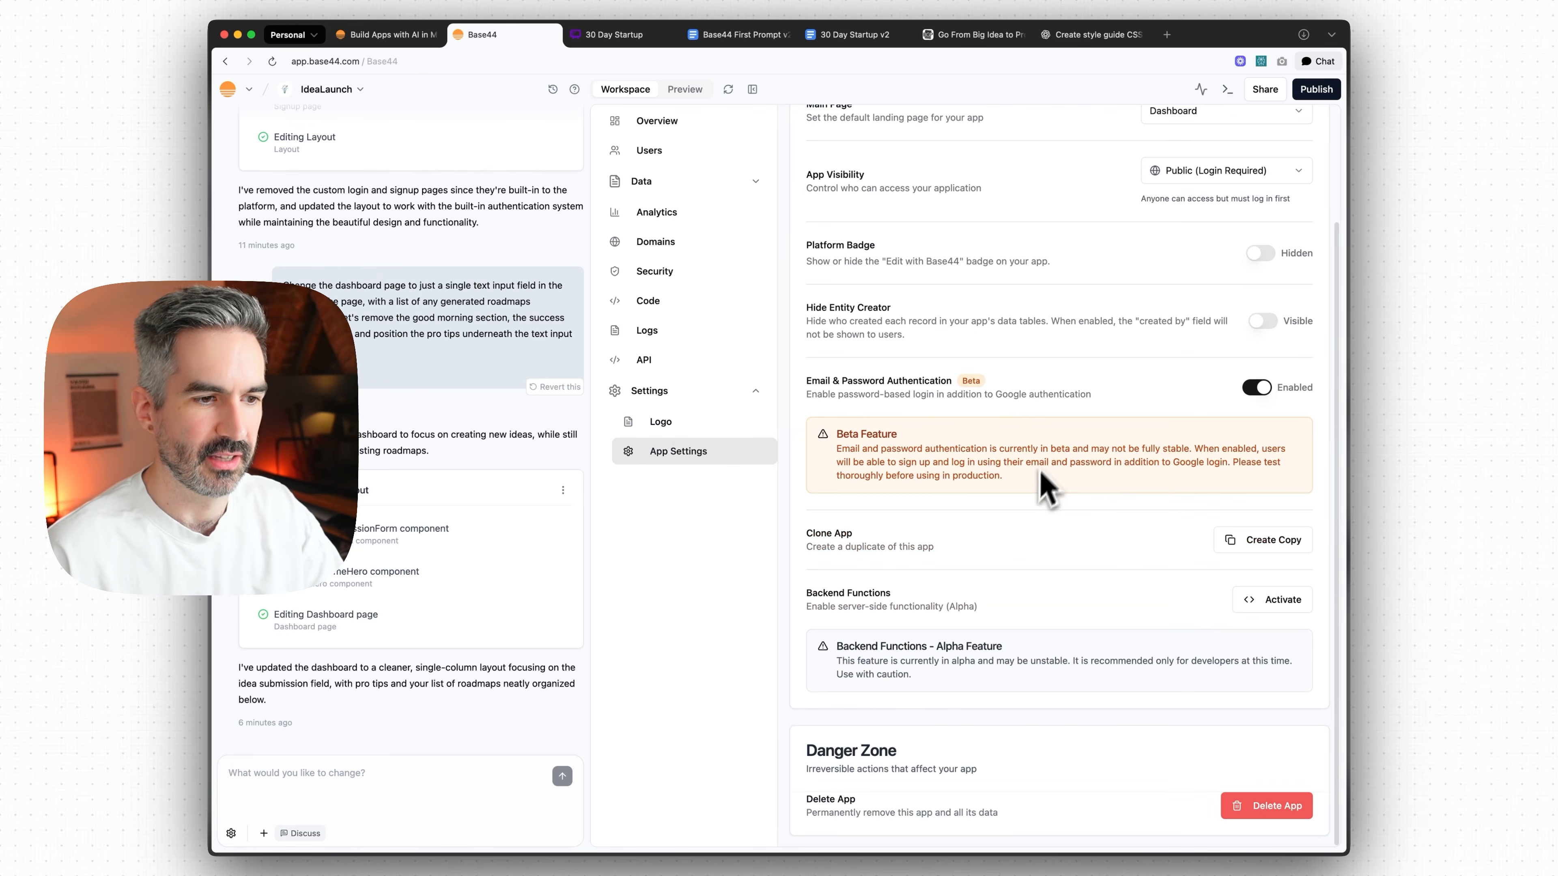
{"action": "scroll", "coordinate": [1043, 479], "scroll_direction": "up", "scroll_amount": 2}
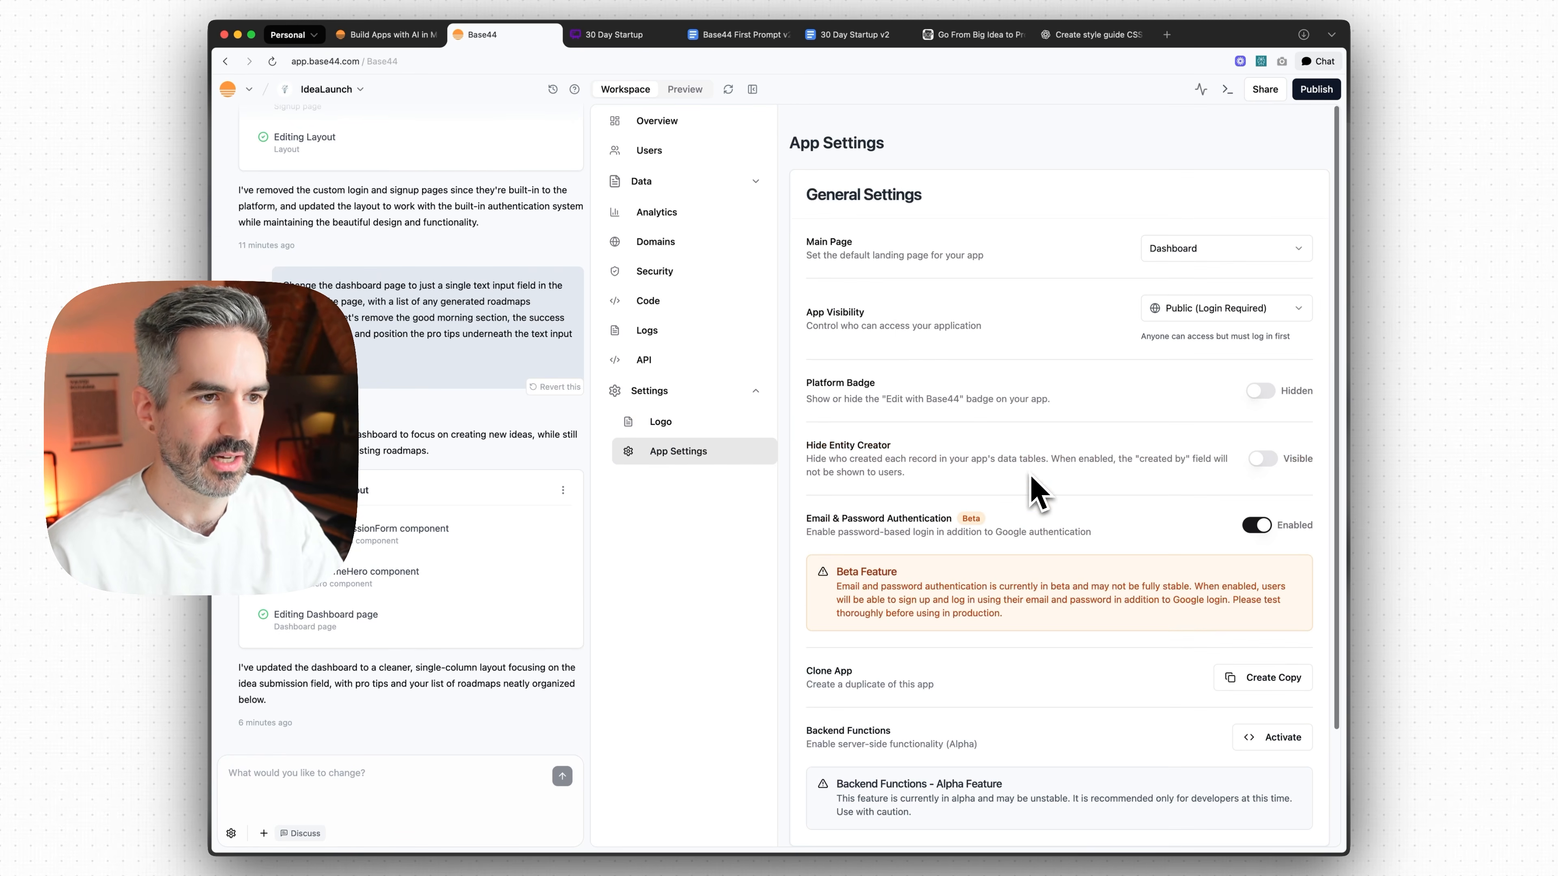
{"action": "left_click", "coordinate": [697, 396]}
{"action": "left_click", "coordinate": [752, 89]}
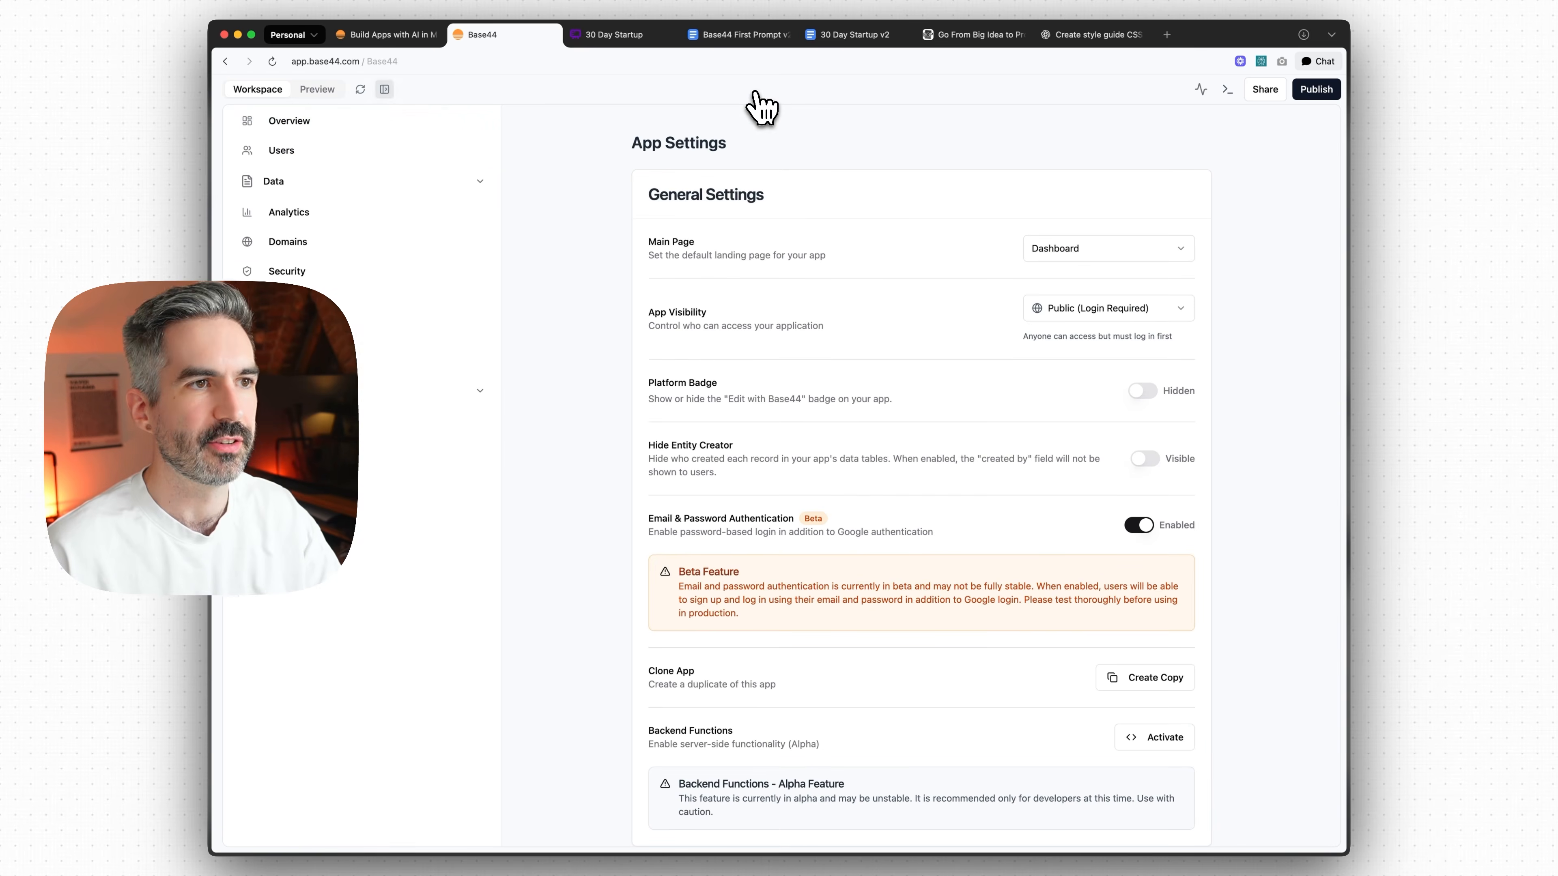
{"action": "left_click", "coordinate": [385, 89]}
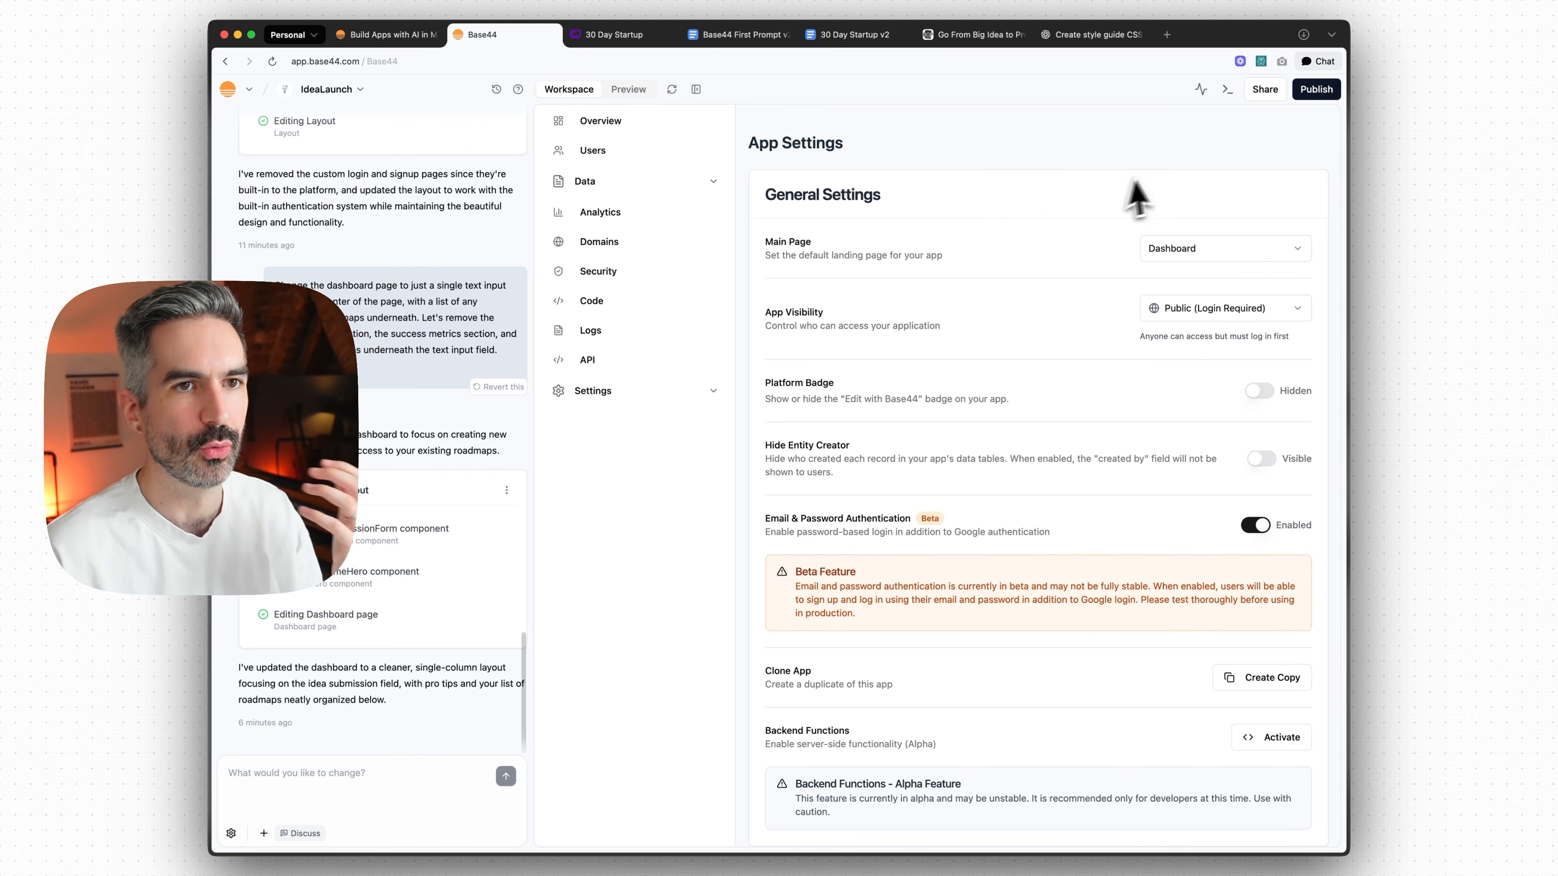
- In preview, have the AI change the background of all pages to a subtle white dotted notepaper style with light grey dots, and check it
{"action": "left_click", "coordinate": [629, 89]}
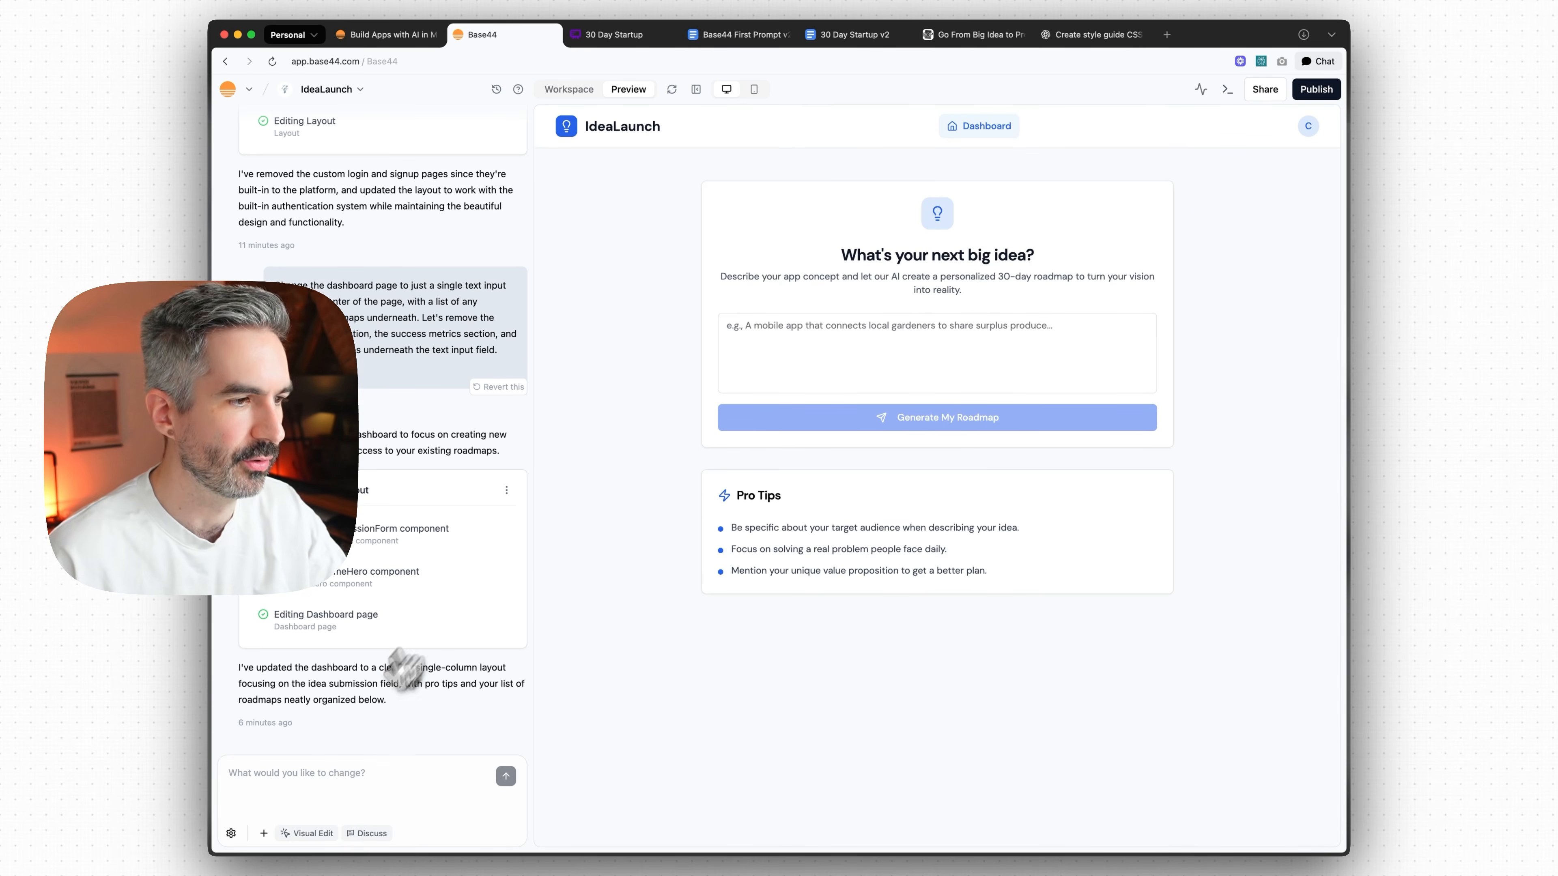
{"action": "left_click", "coordinate": [306, 774]}
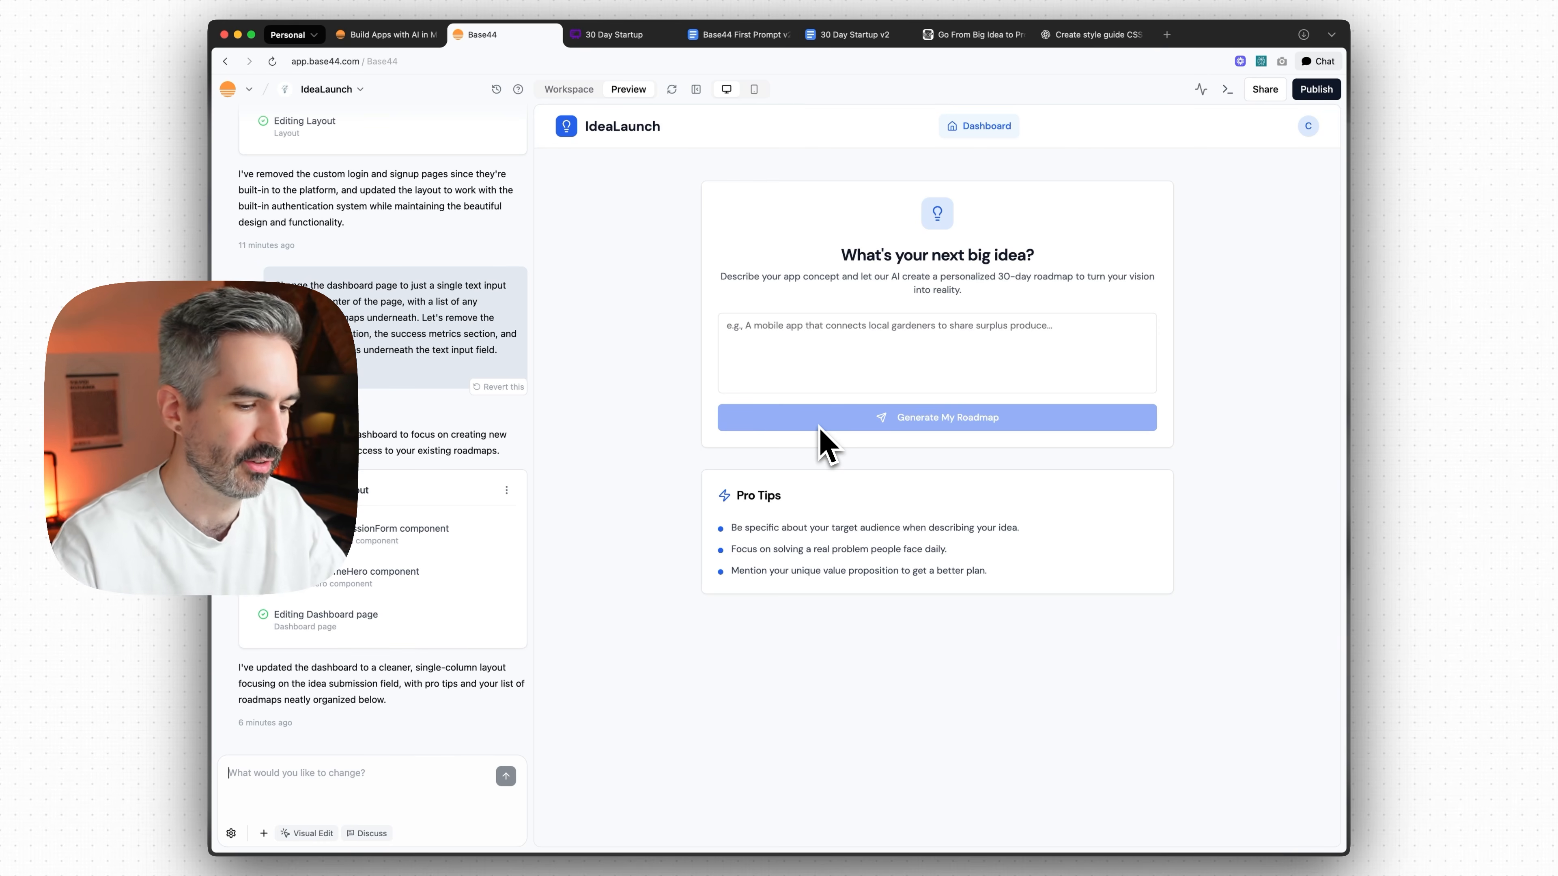
{"action": "key", "text": "Return"}
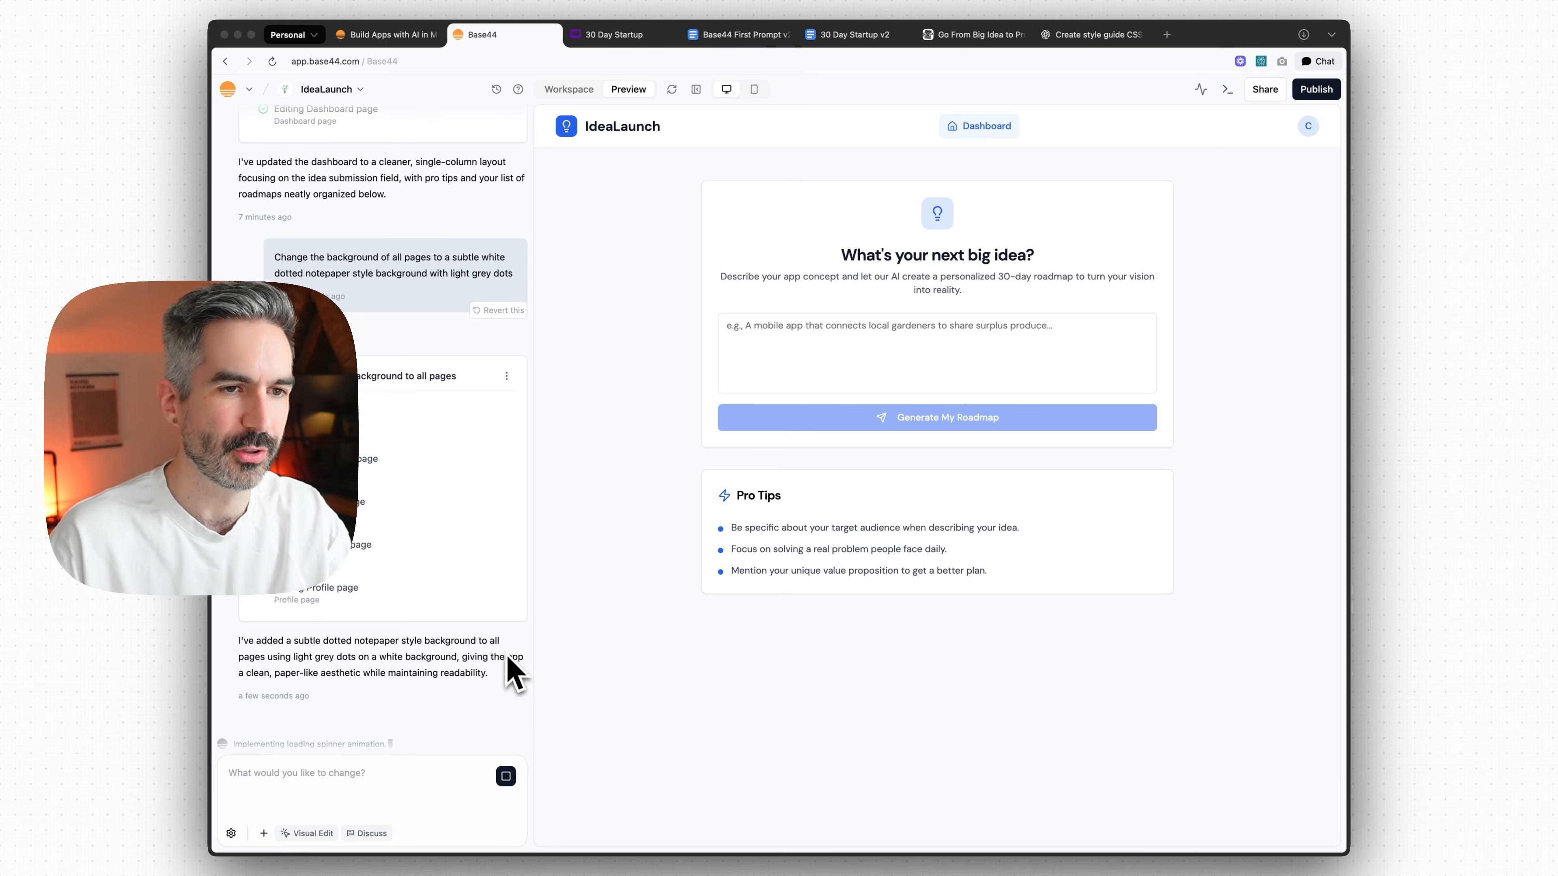
{"action": "scroll", "coordinate": [457, 418], "scroll_direction": "up", "scroll_amount": 1}
{"action": "scroll", "coordinate": [457, 368], "scroll_direction": "down", "scroll_amount": 1}
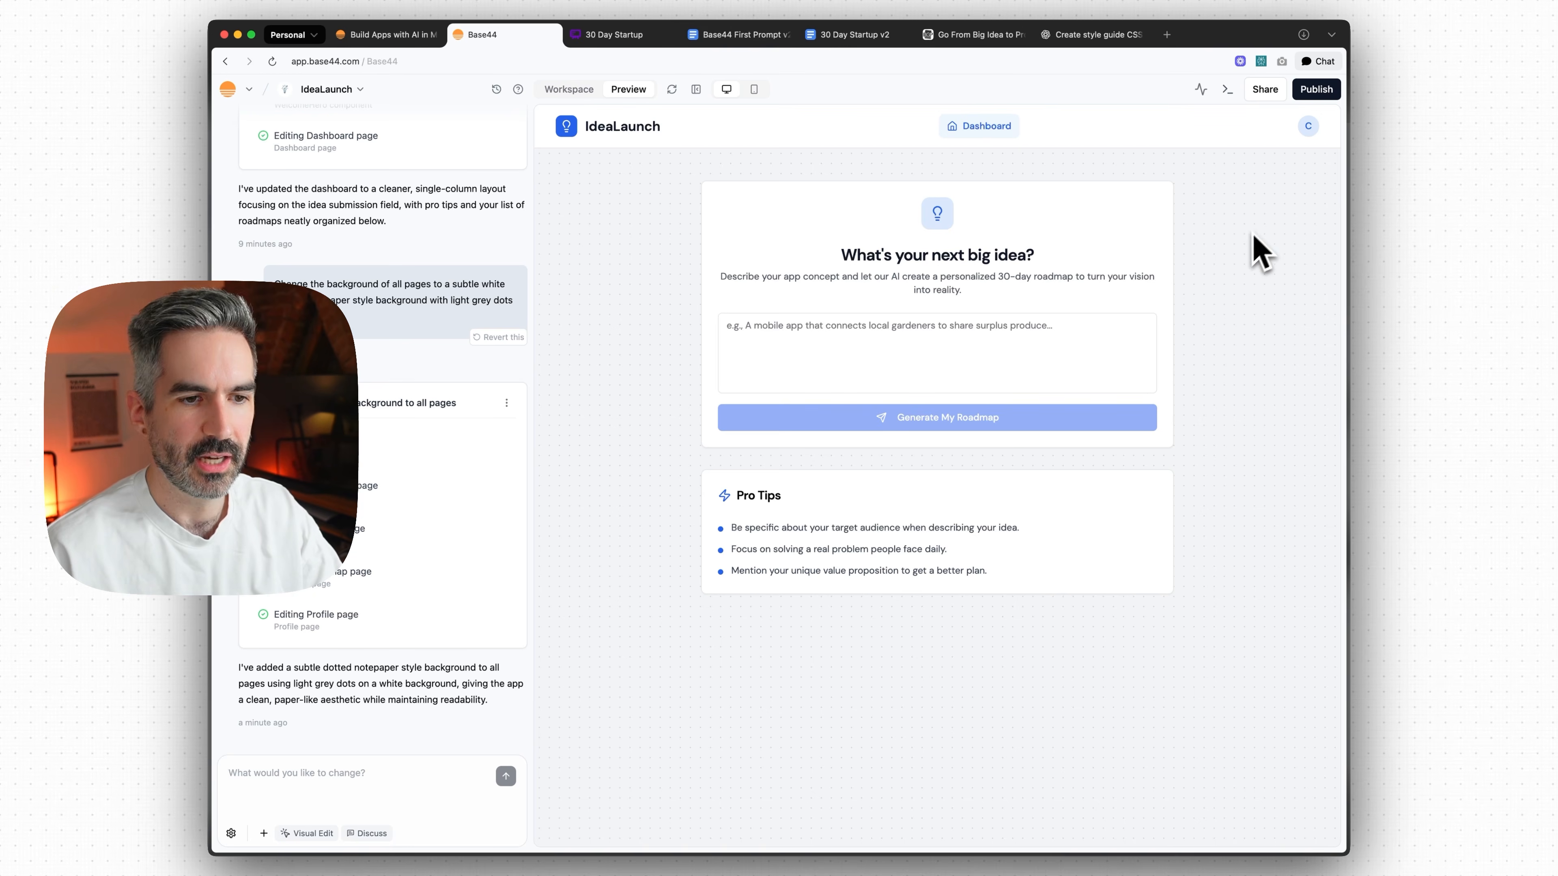
{"action": "scroll", "coordinate": [659, 353], "scroll_direction": "down", "scroll_amount": 1}
{"action": "scroll", "coordinate": [643, 351], "scroll_direction": "up", "scroll_amount": 2}
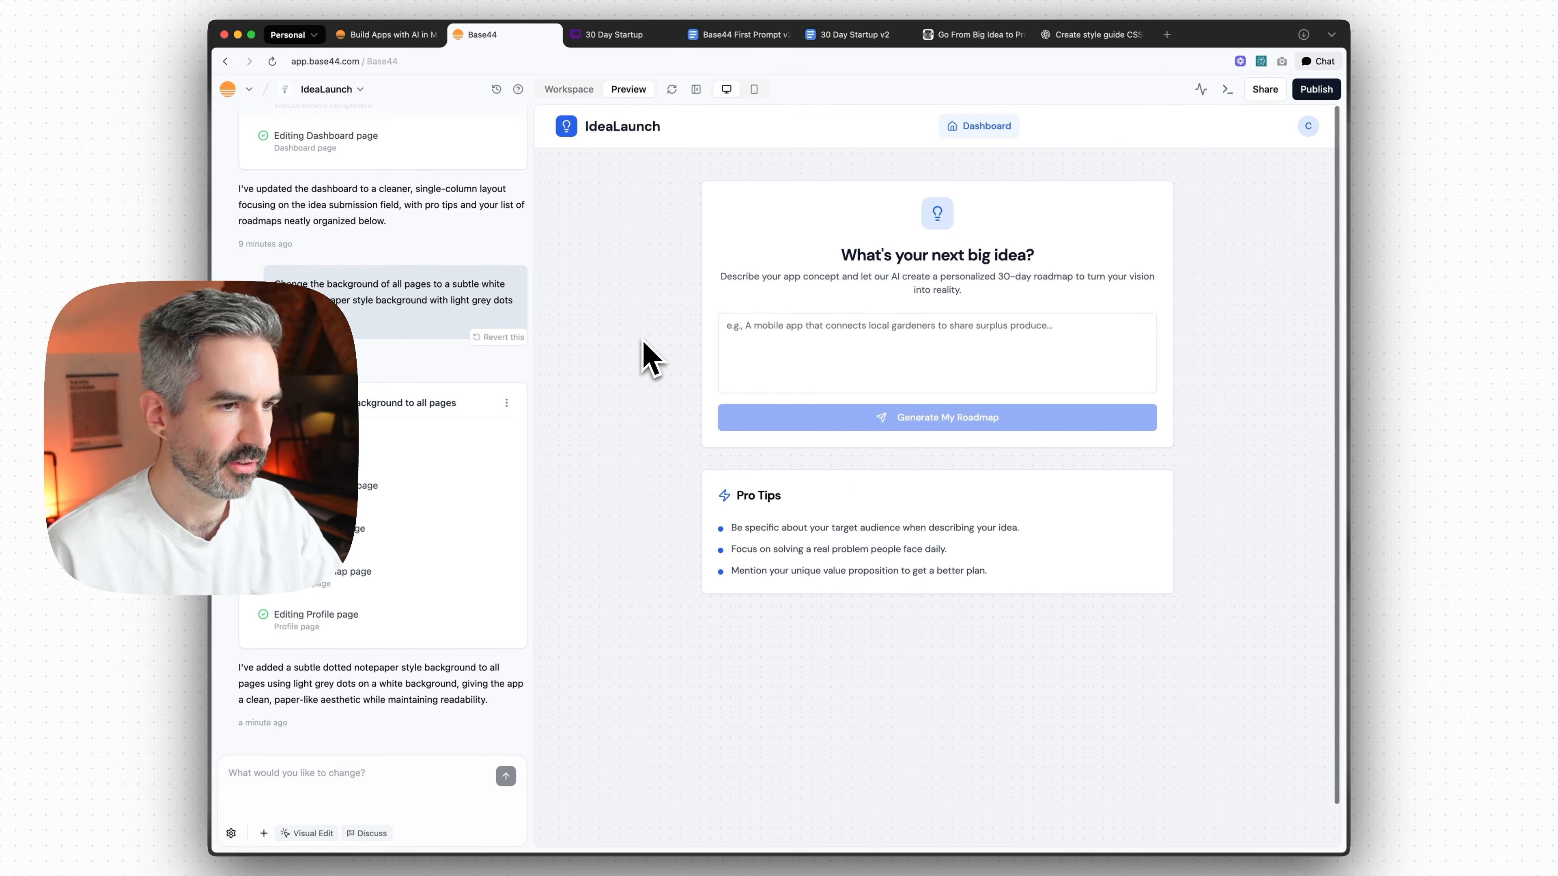
- Have the AI change the background of all pages to white while keeping the dotted notepaper style, and do only this
{"action": "scroll", "coordinate": [638, 362], "scroll_direction": "down", "scroll_amount": 2}
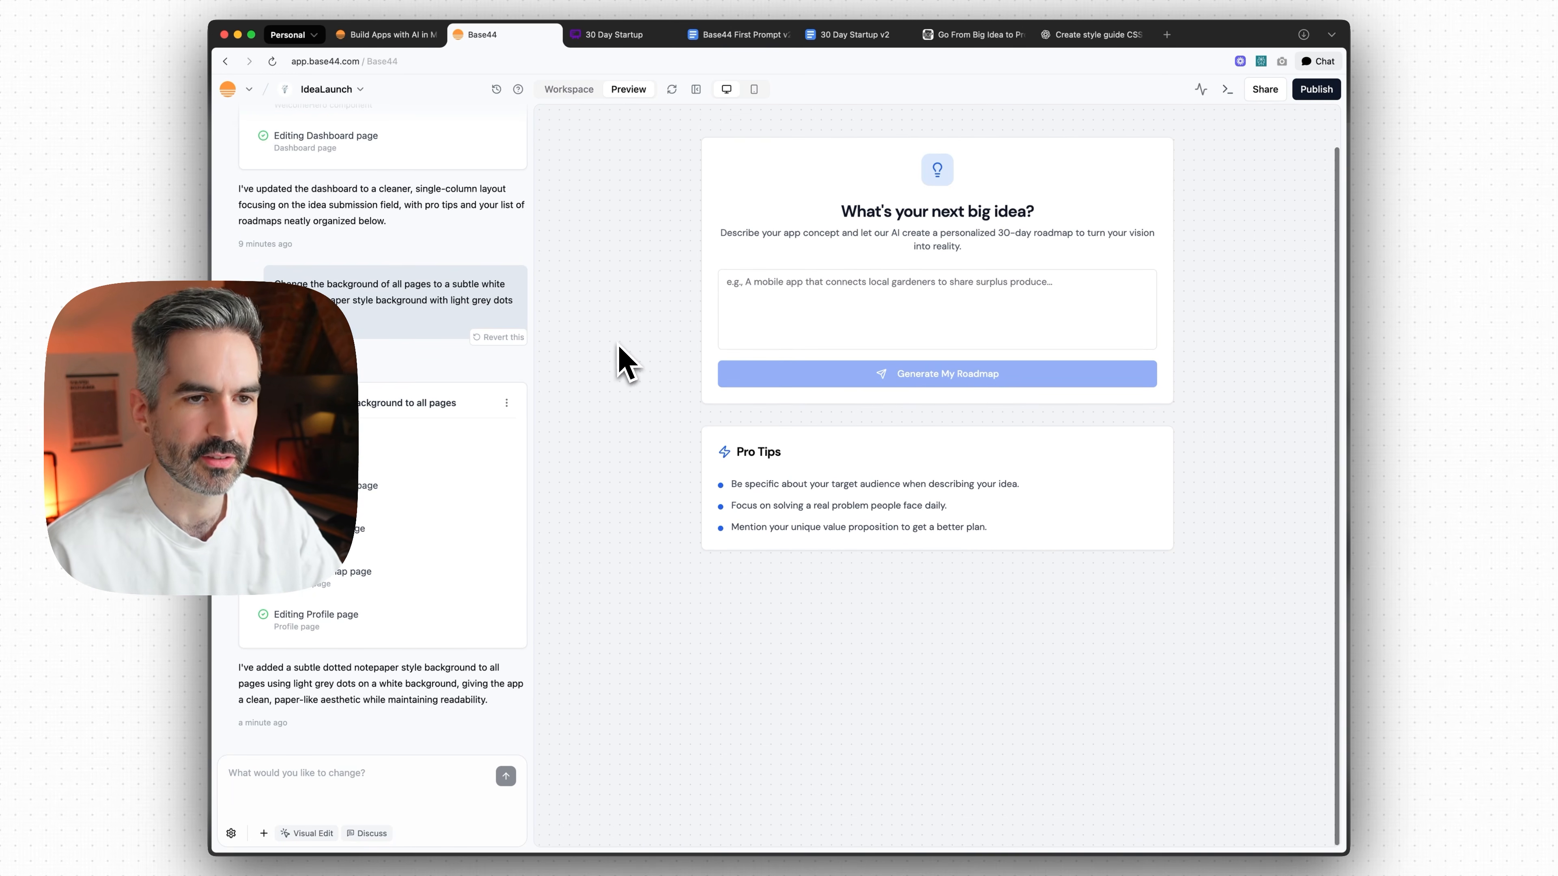
{"action": "scroll", "coordinate": [656, 375], "scroll_direction": "up", "scroll_amount": 2}
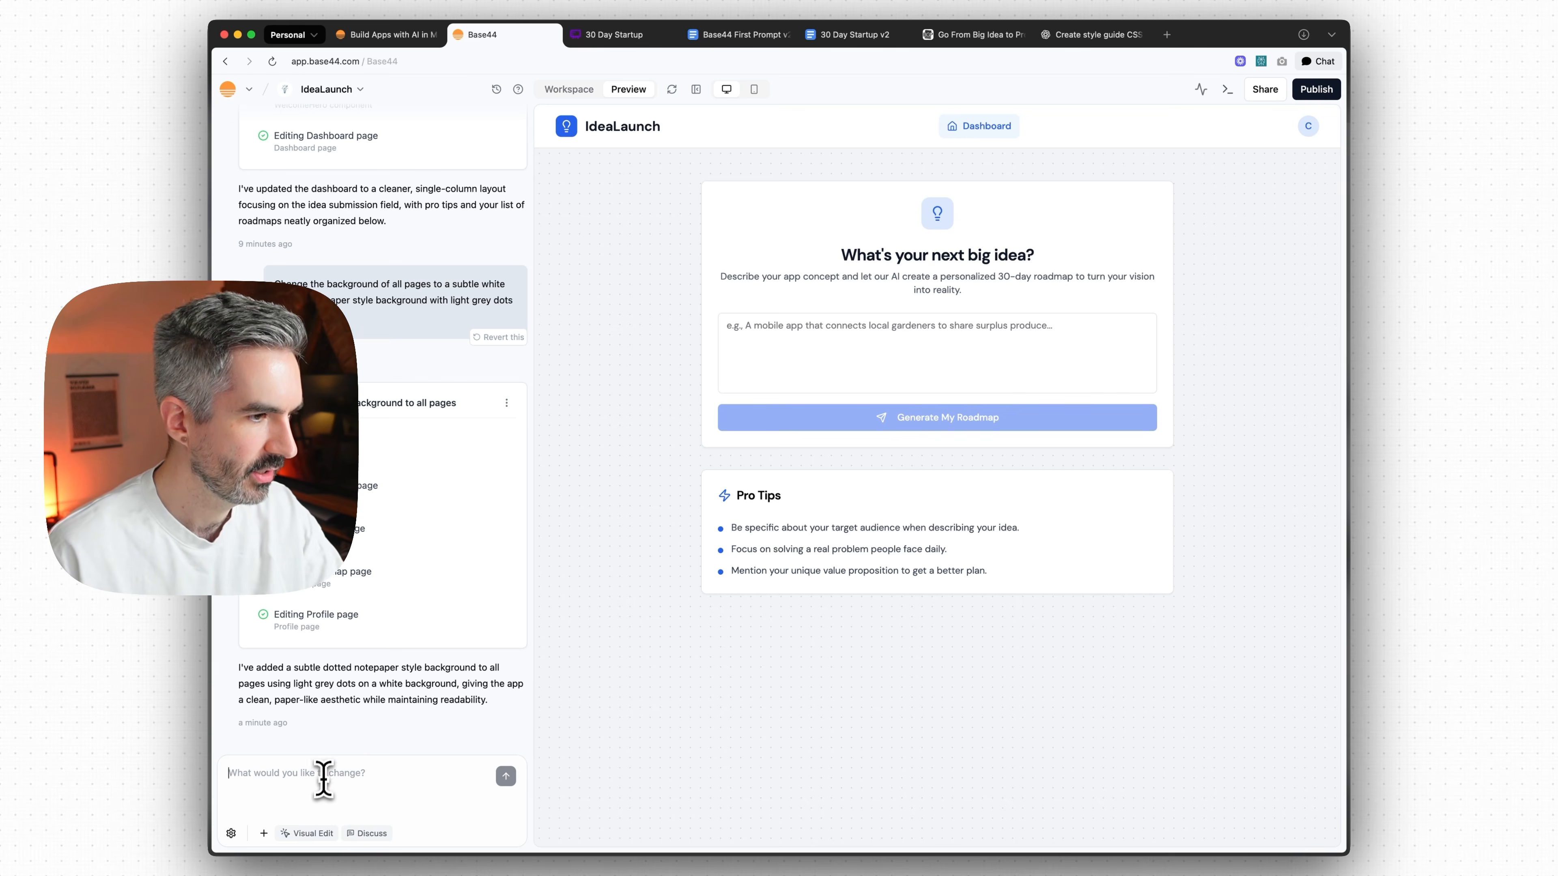
{"action": "left_click_drag", "start_coordinate": [364, 685], "coordinate": [491, 718]}
{"action": "left_click", "coordinate": [508, 707]}
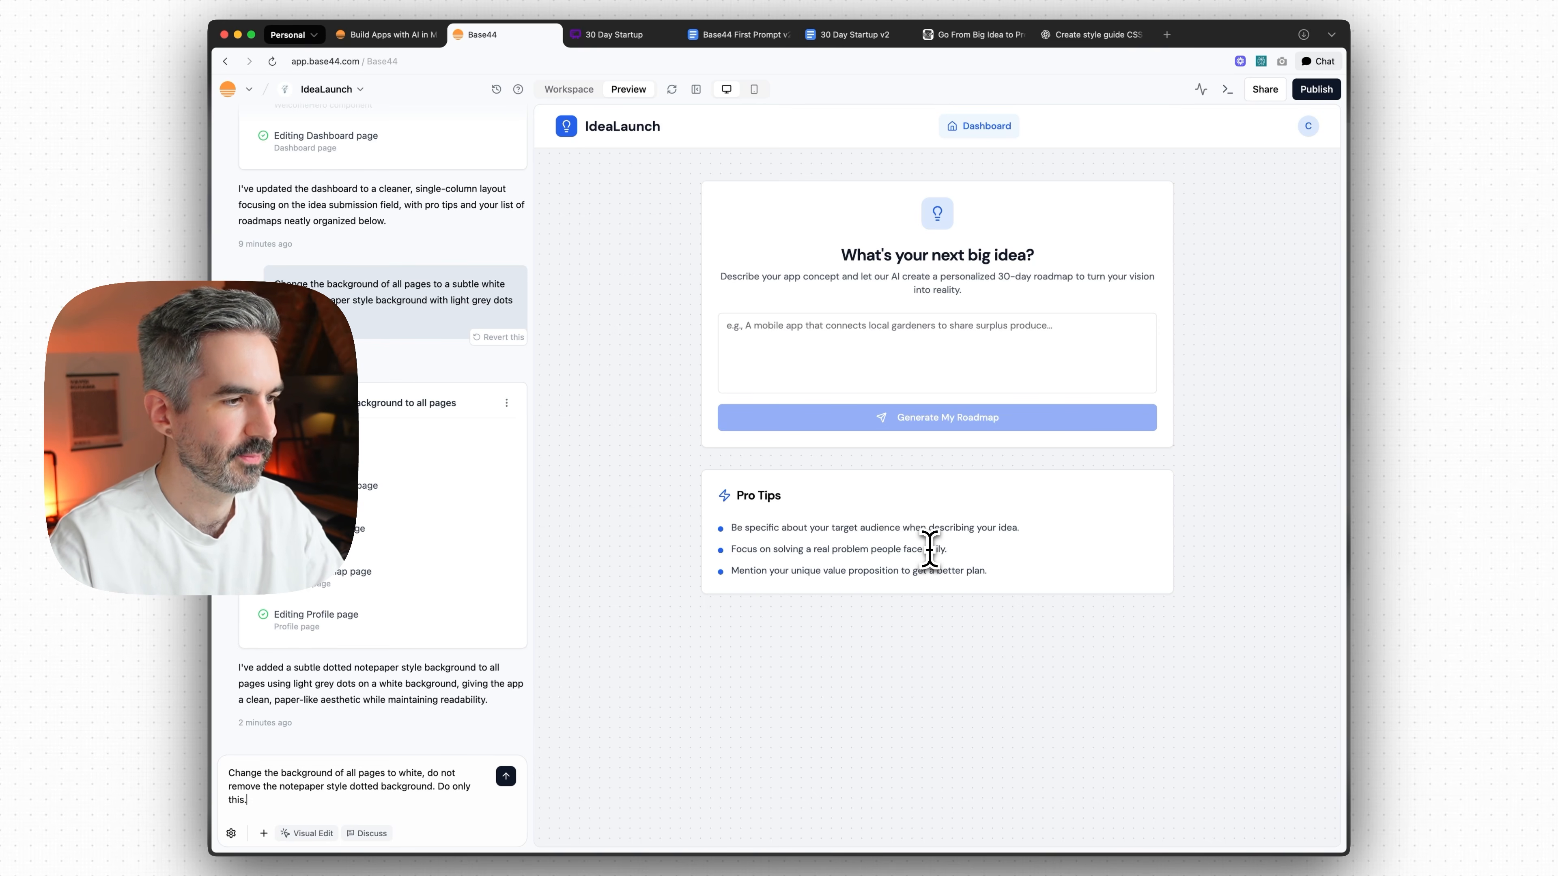
{"action": "key", "text": "Return"}
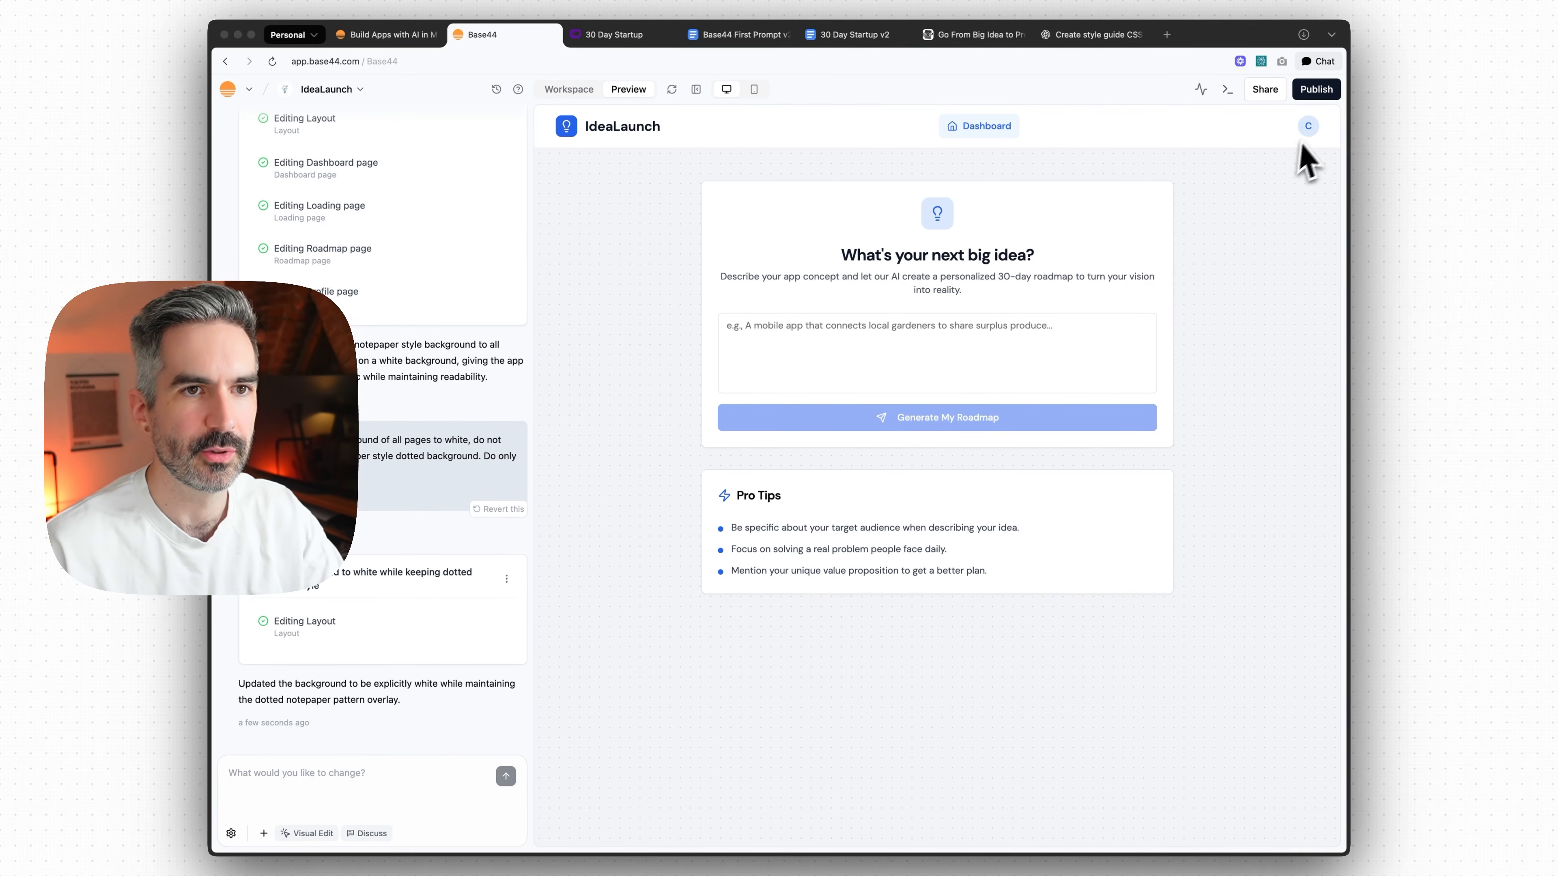
- Check the background on the Profile Settings page of the previewed app, and return to its Dashboard
{"action": "left_click", "coordinate": [1309, 127]}
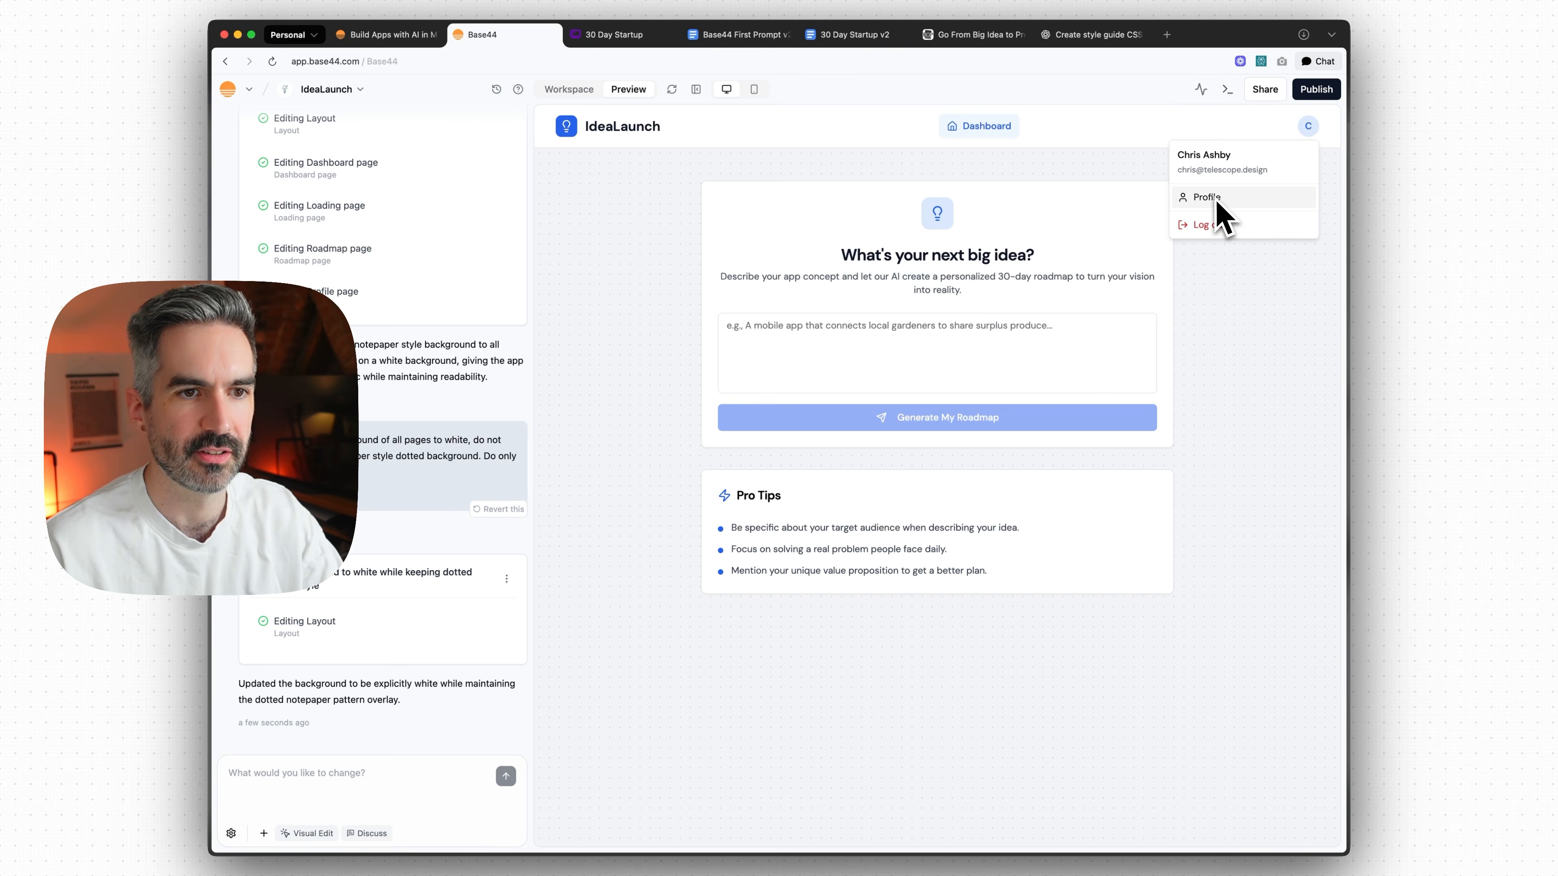
{"action": "left_click", "coordinate": [1123, 175]}
{"action": "left_click", "coordinate": [1308, 127]}
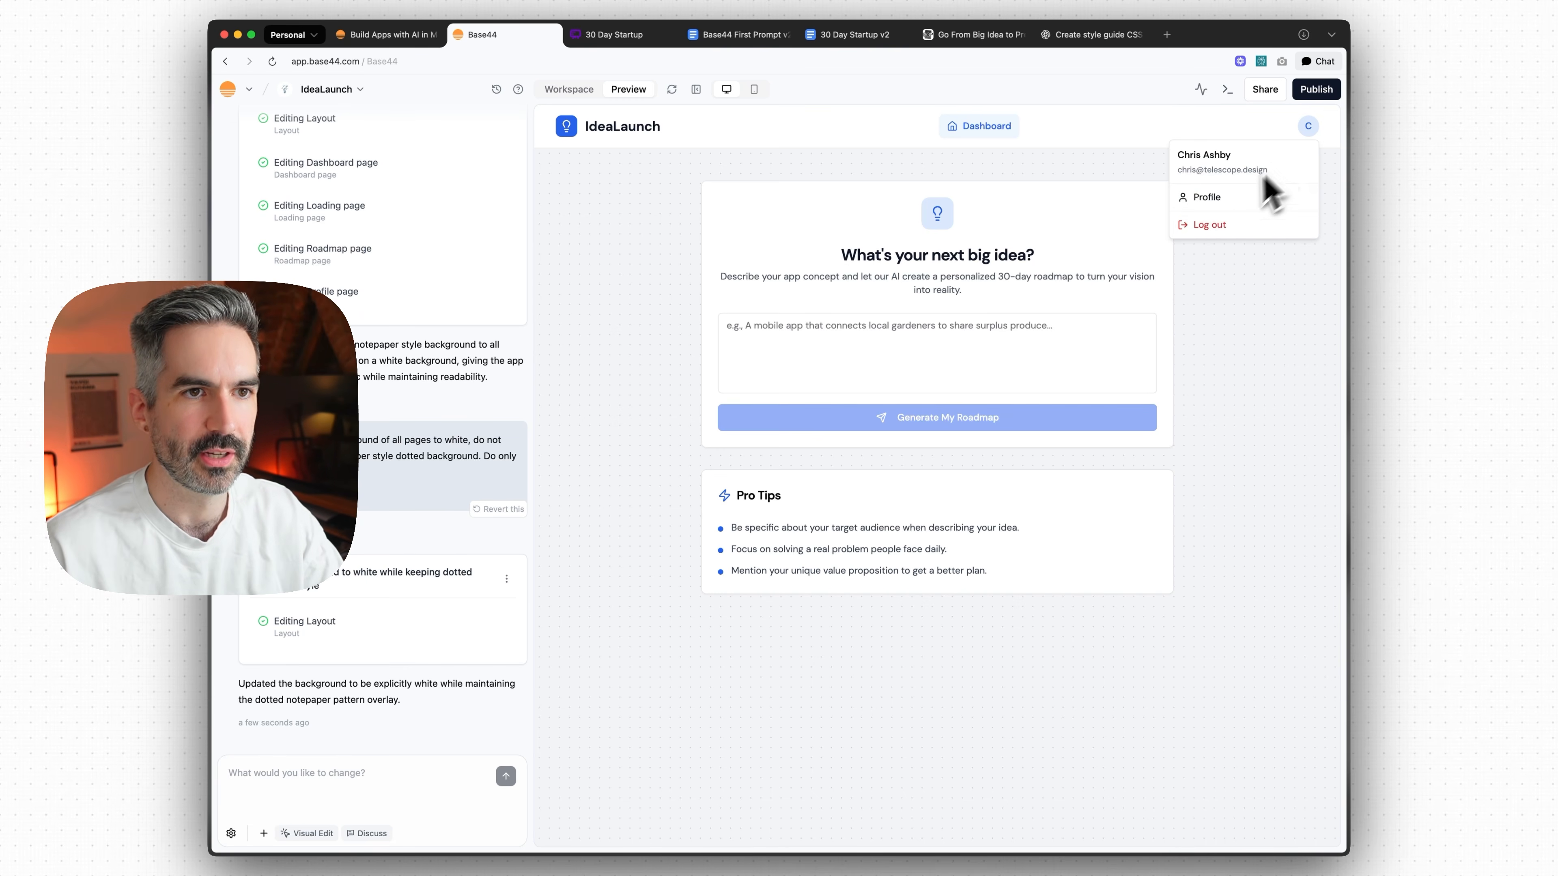
{"action": "left_click", "coordinate": [1254, 194]}
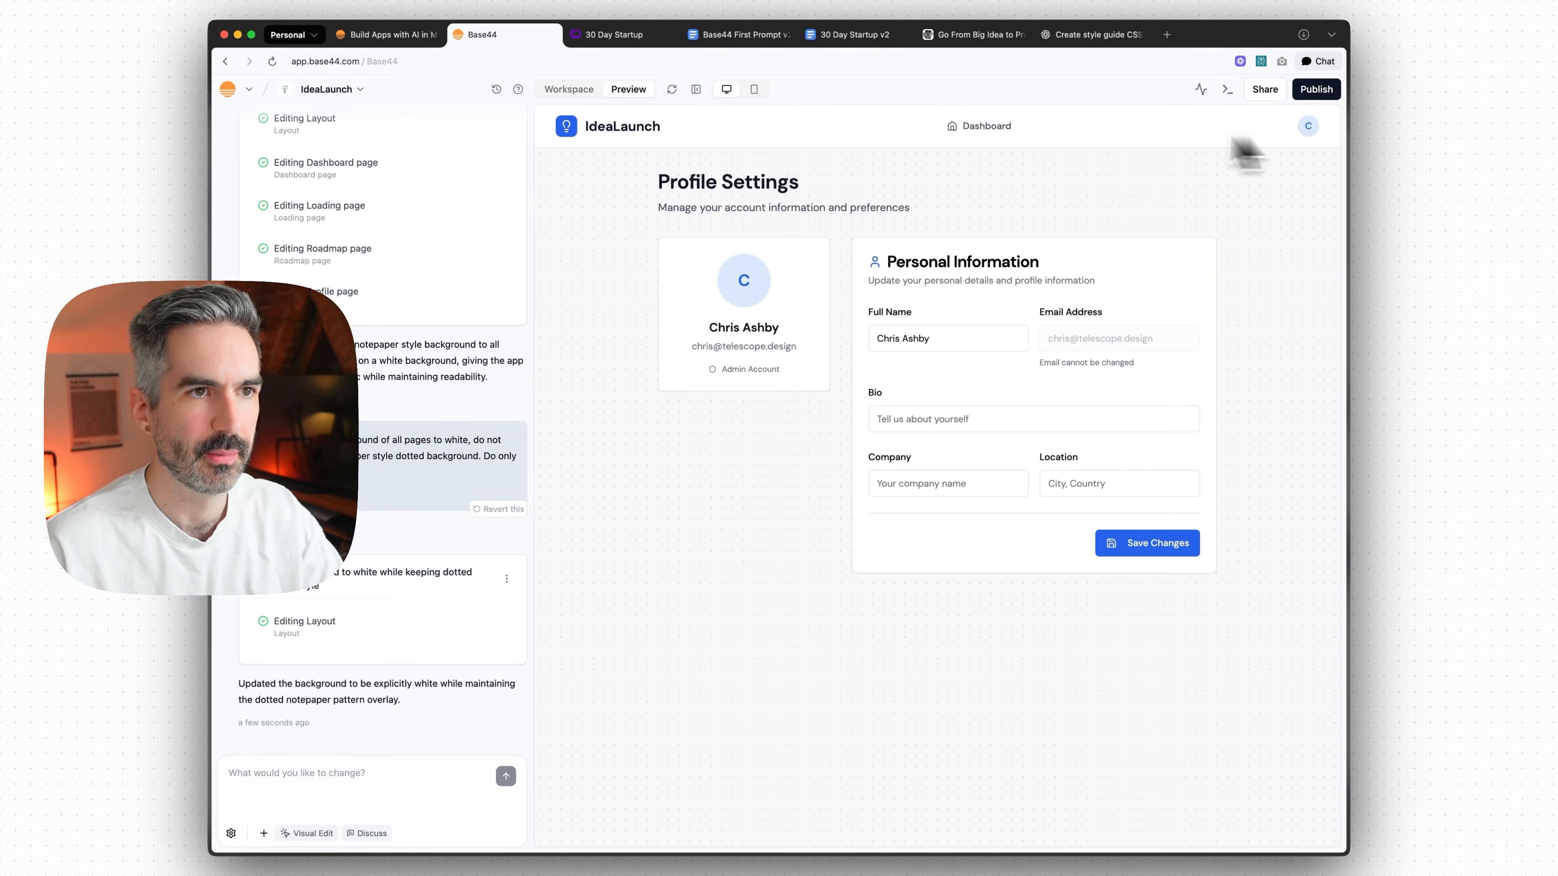
{"action": "left_click", "coordinate": [989, 129]}
- Switch to the 30 Day Startup v2 document in Google Docs and skim its day-by-day instructions
{"action": "left_click", "coordinate": [845, 347]}
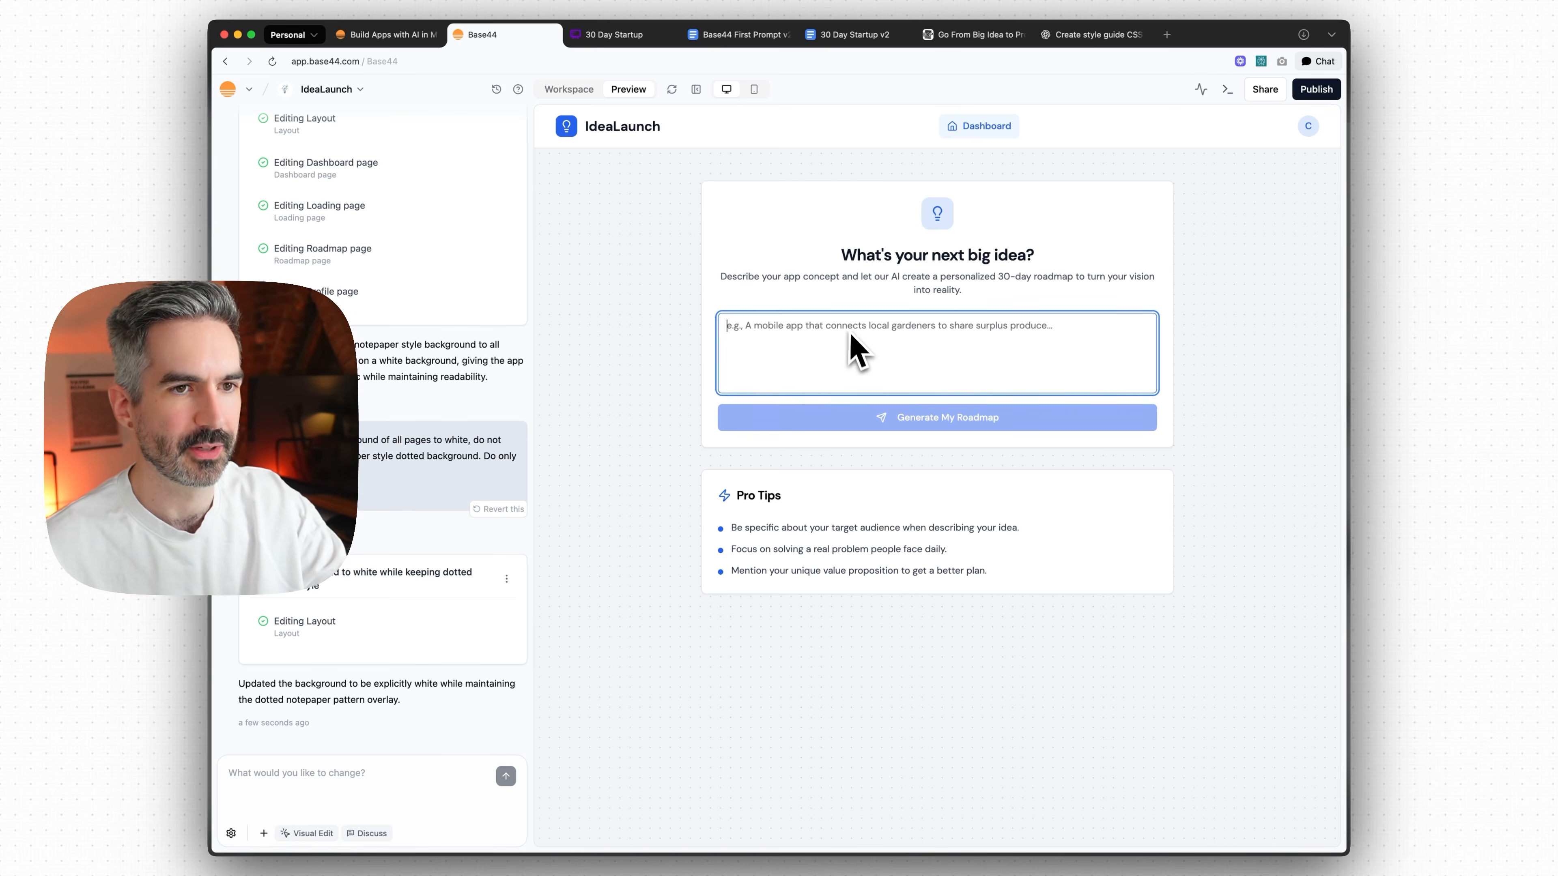
{"action": "left_click", "coordinate": [855, 35]}
{"action": "scroll", "coordinate": [797, 257], "scroll_direction": "down", "scroll_amount": 10}
{"action": "scroll", "coordinate": [773, 296], "scroll_direction": "down", "scroll_amount": 8}
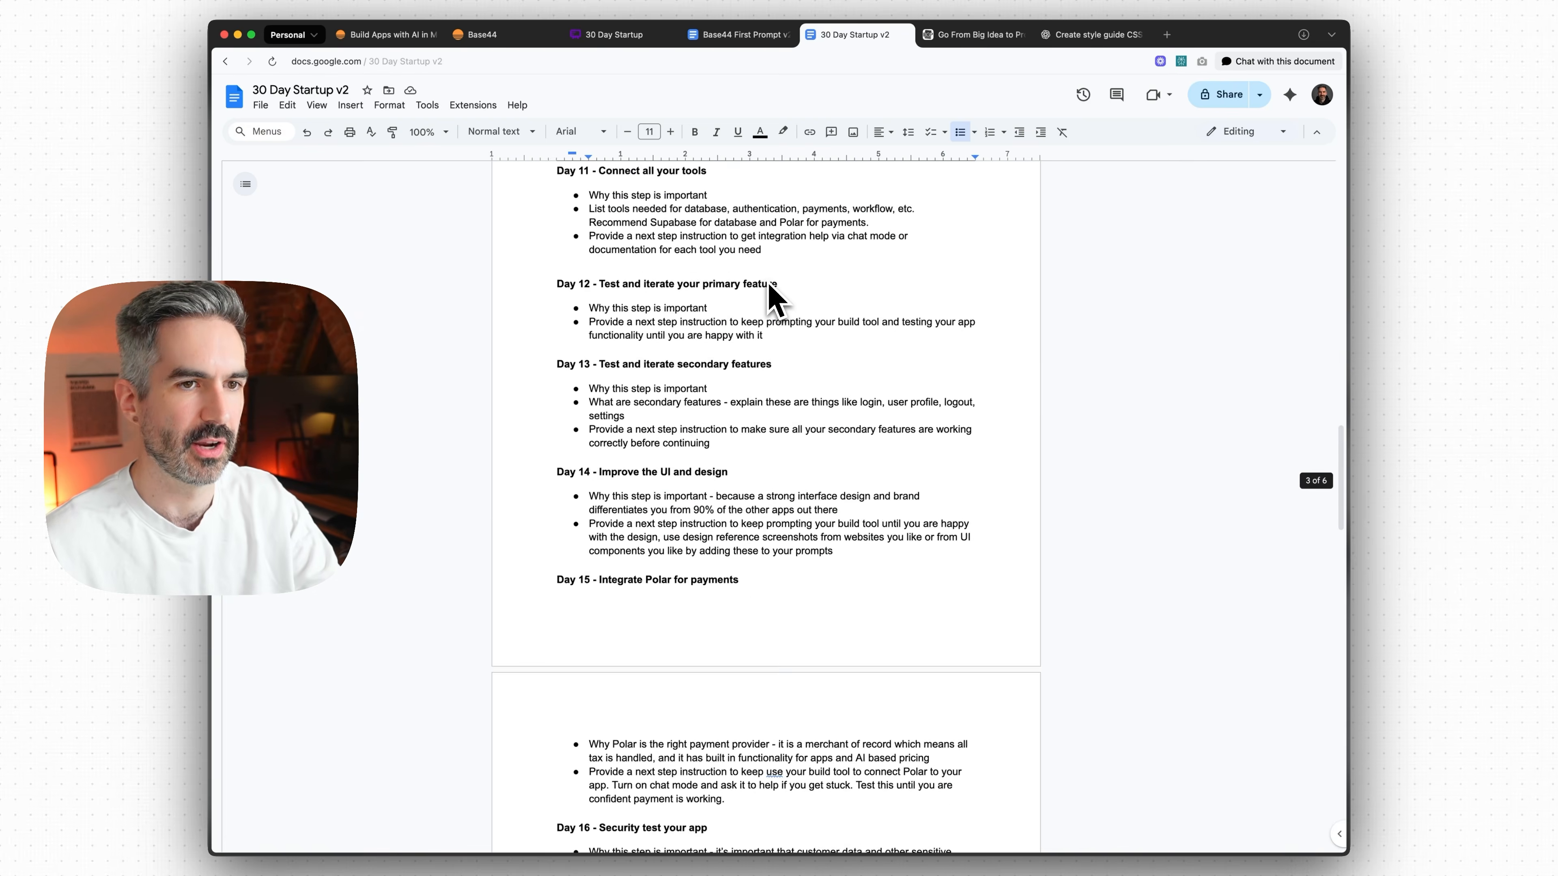
{"action": "scroll", "coordinate": [779, 294], "scroll_direction": "up", "scroll_amount": 20}
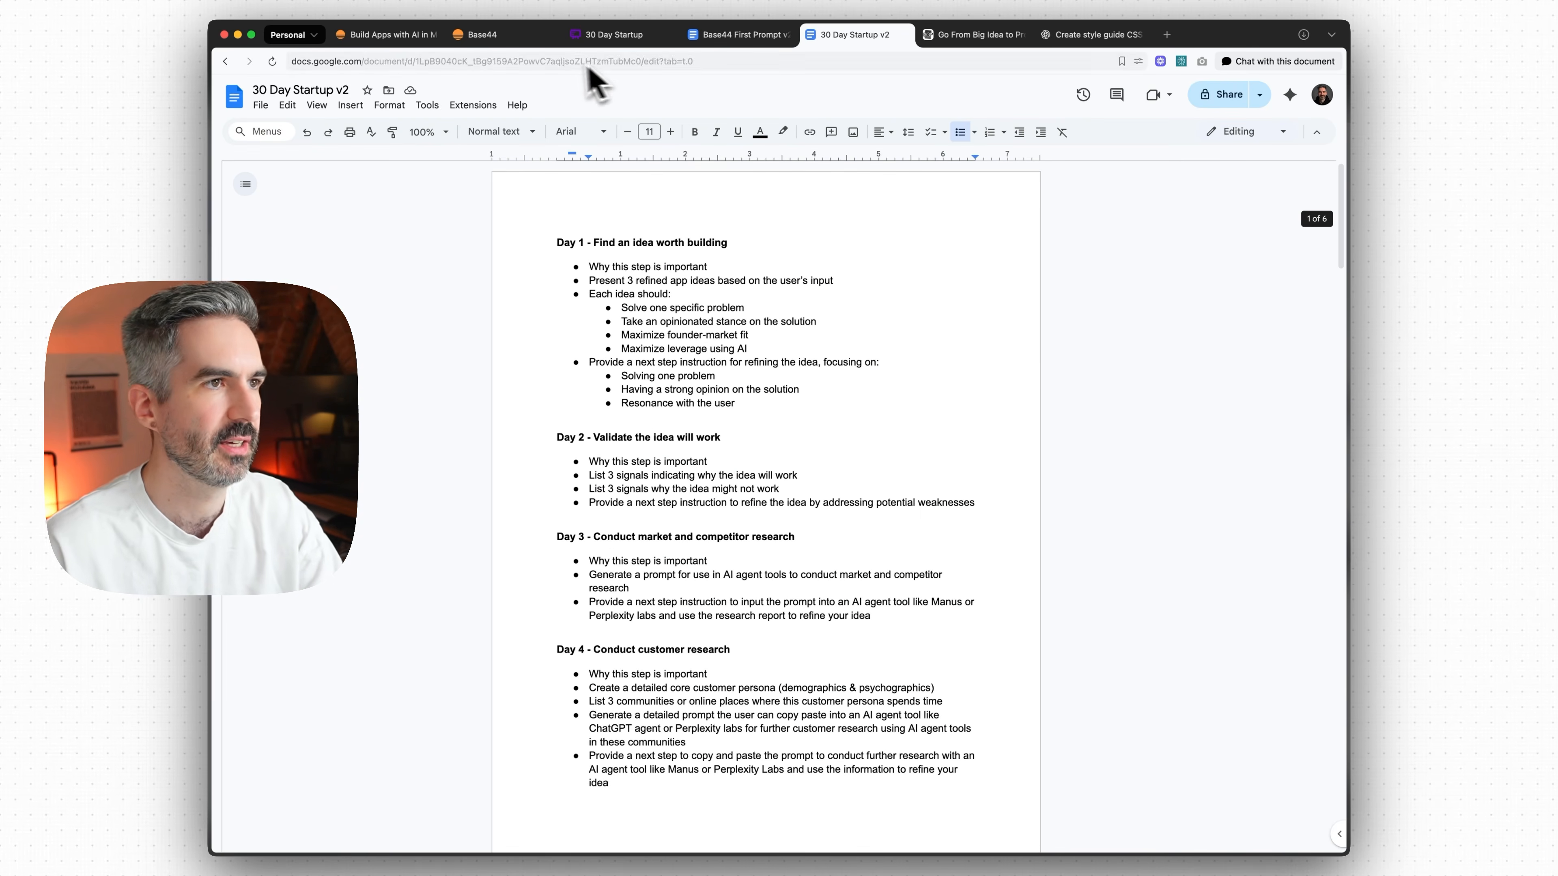
- Back in Base44, generate a roadmap for "A mobile app that creates digital memory books from photos and voice notes uploaded by parents for their kids"
{"action": "left_click", "coordinate": [517, 38]}
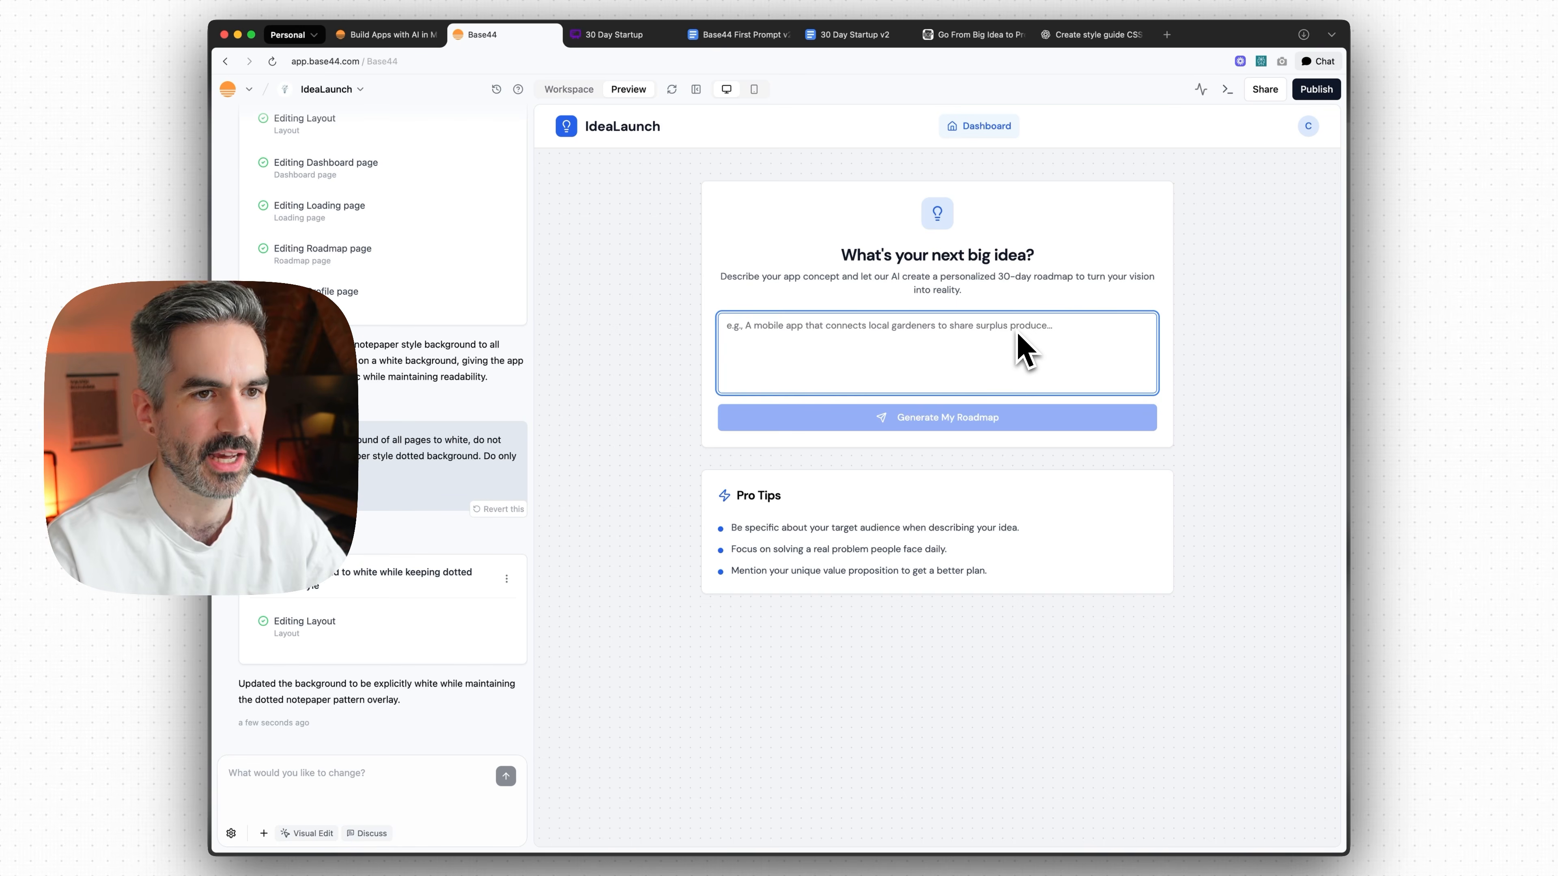
{"action": "type", "text": "A mobile app that create digital memory books from photos and voice notes uploaded by parents for their kids"}
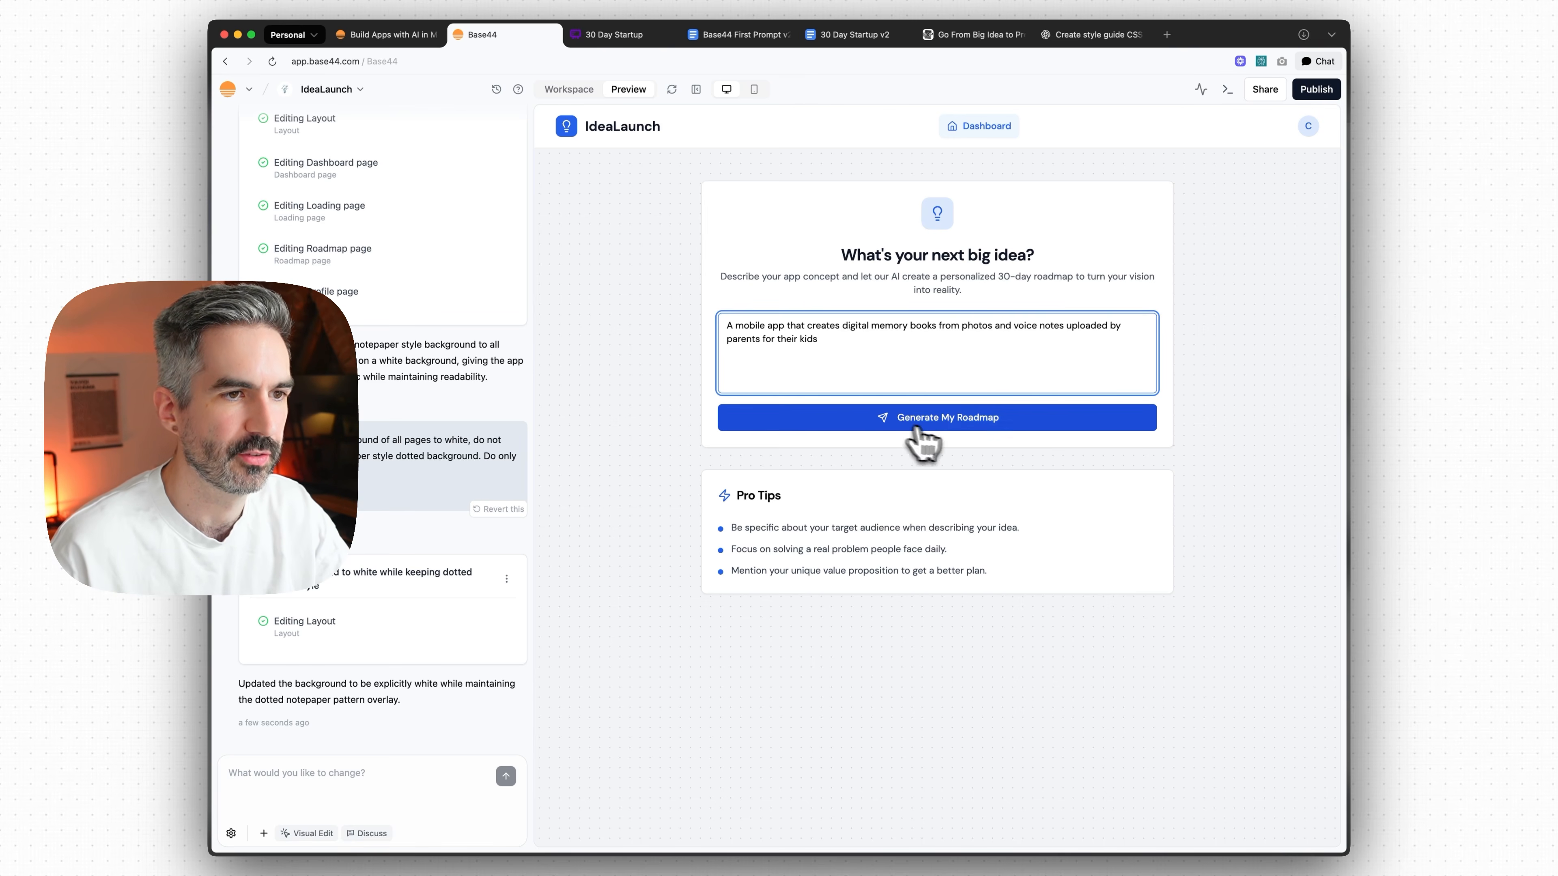
{"action": "left_click", "coordinate": [983, 422]}
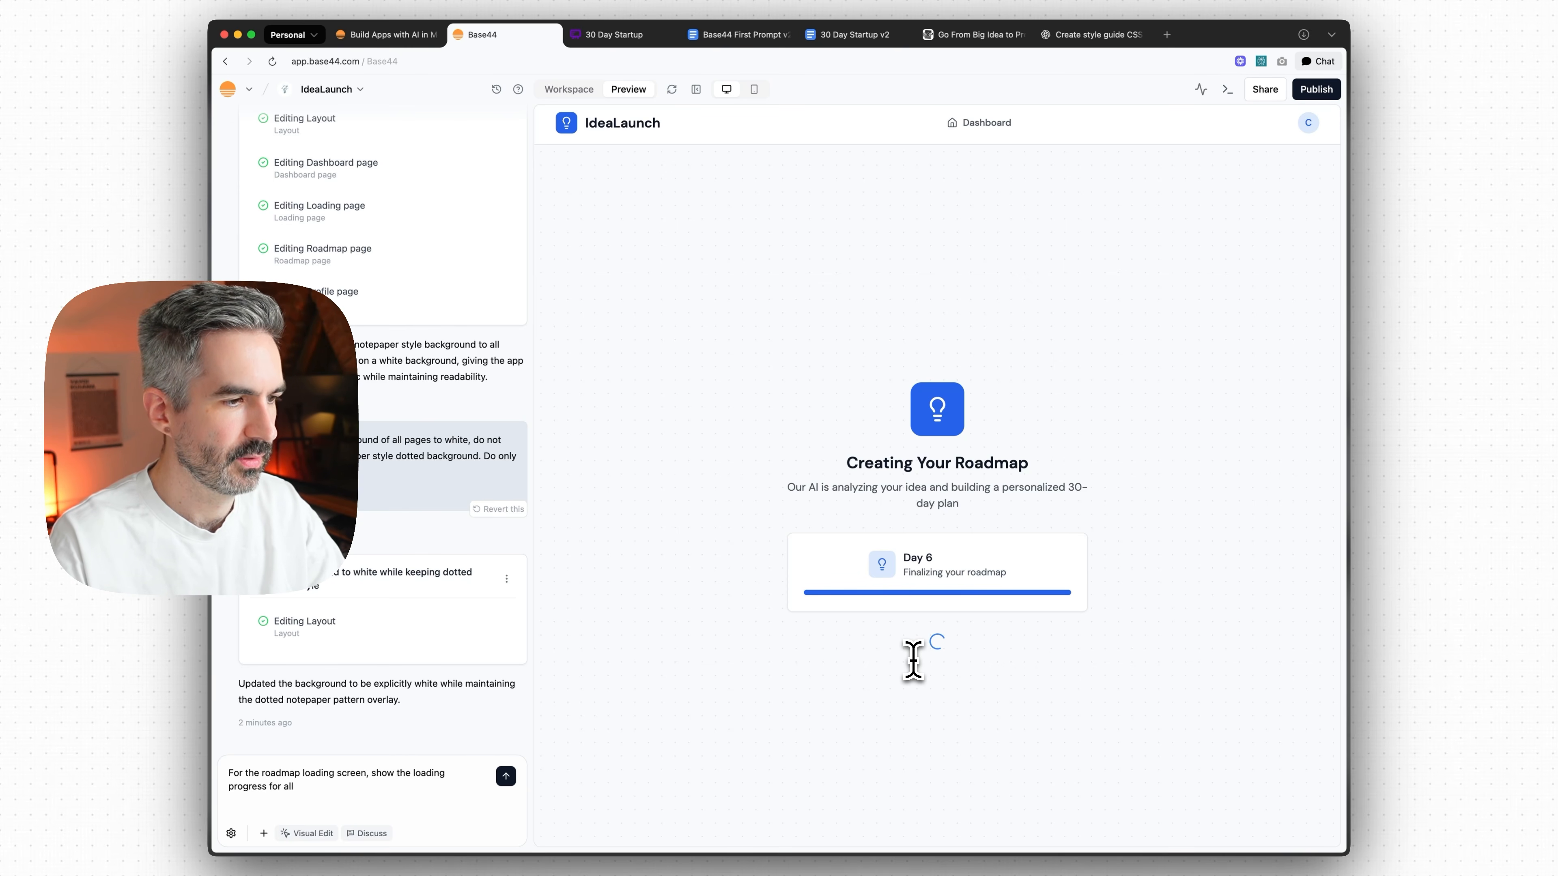
- Draft the AI chat request "For the roadmap loading screen, show the loading progress for all 30 days" without sending it
{"action": "type", "text": "30 day"}
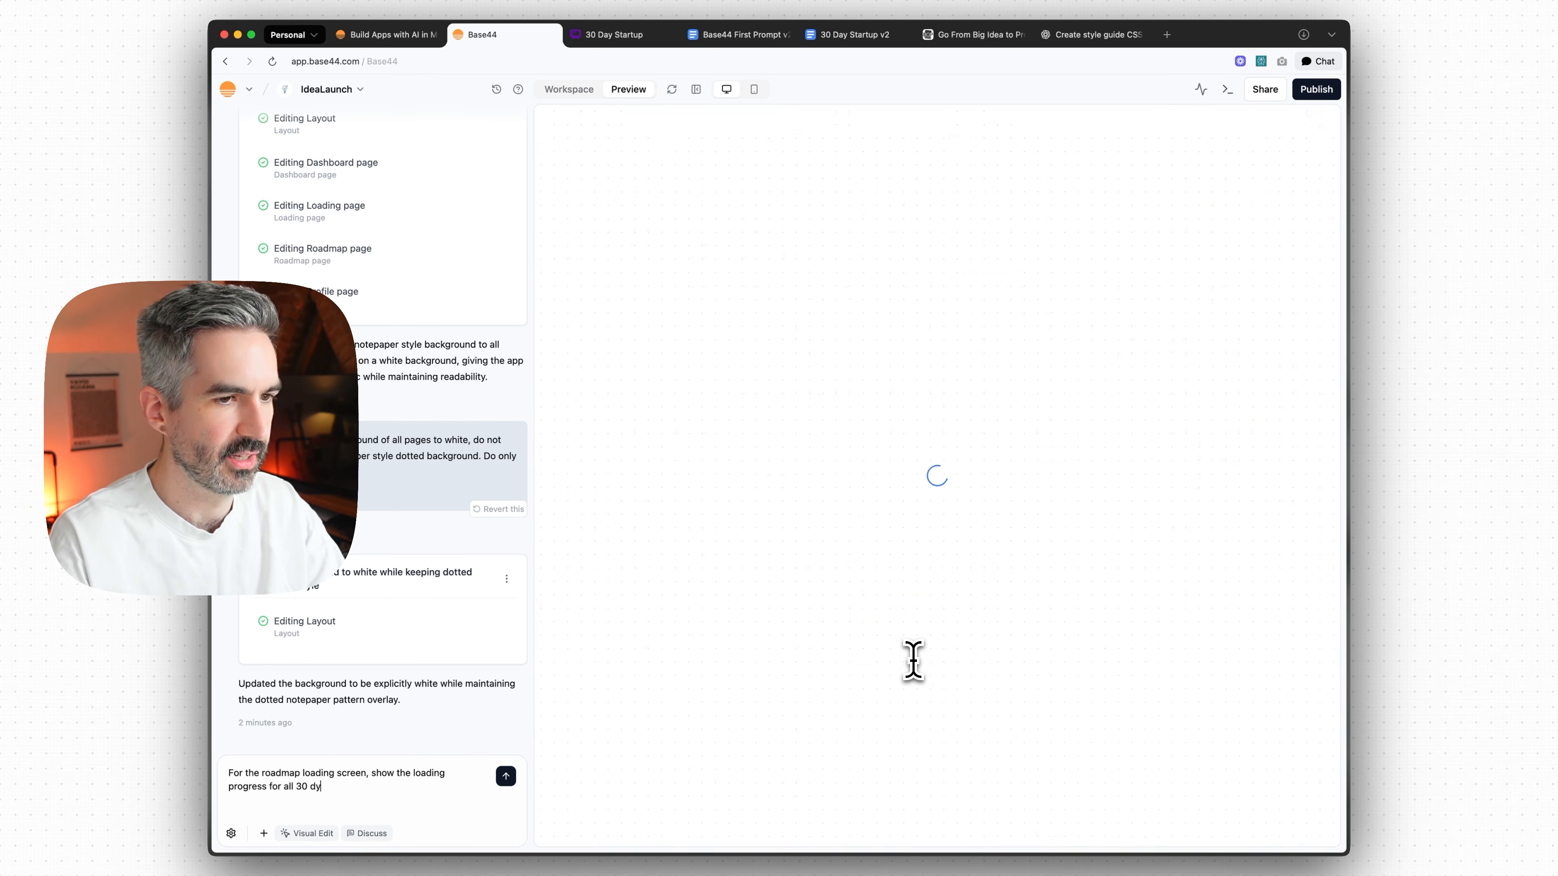
{"action": "type", "text": "s"}
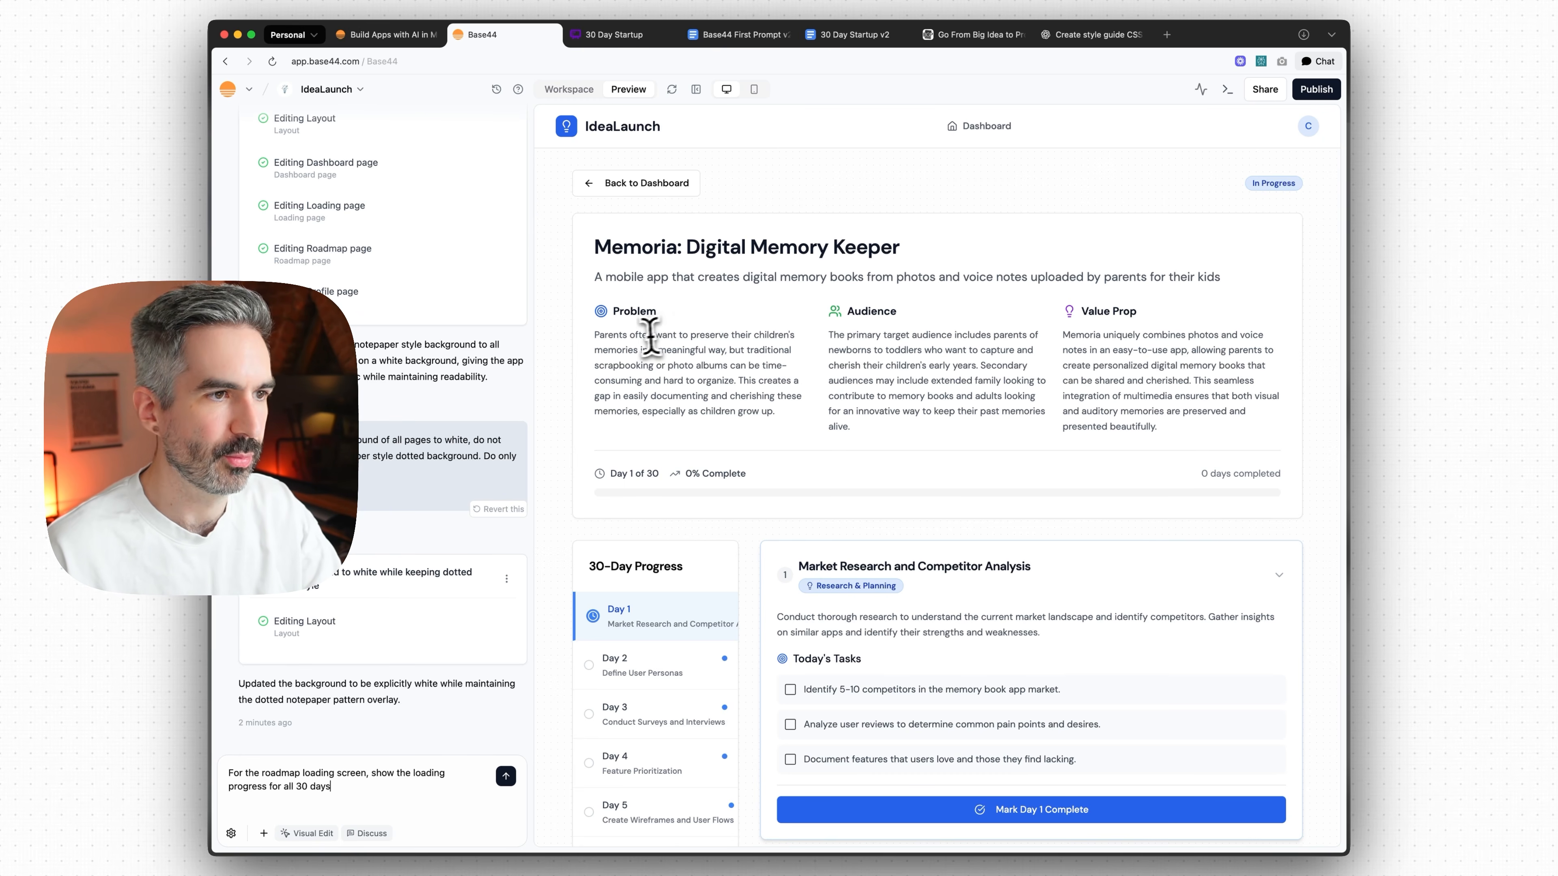
- Read the Problem, Audience and Value Prop texts at the start of the generated roadmap
{"action": "scroll", "coordinate": [957, 329], "scroll_direction": "down", "scroll_amount": 3}
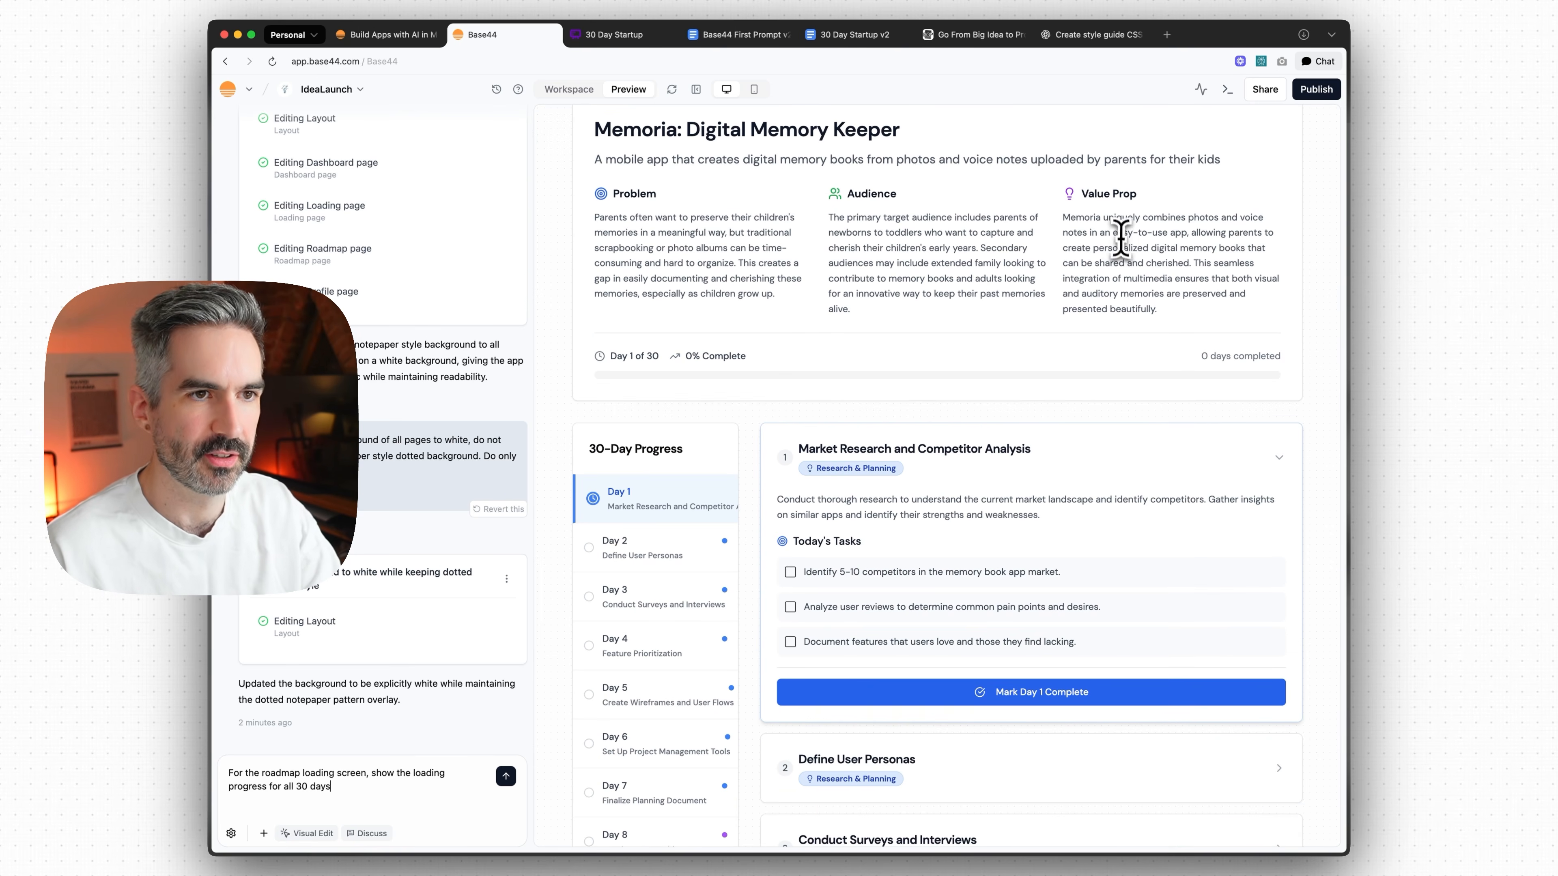
{"action": "left_click_drag", "start_coordinate": [1099, 218], "coordinate": [1223, 259]}
{"action": "left_click", "coordinate": [1215, 260]}
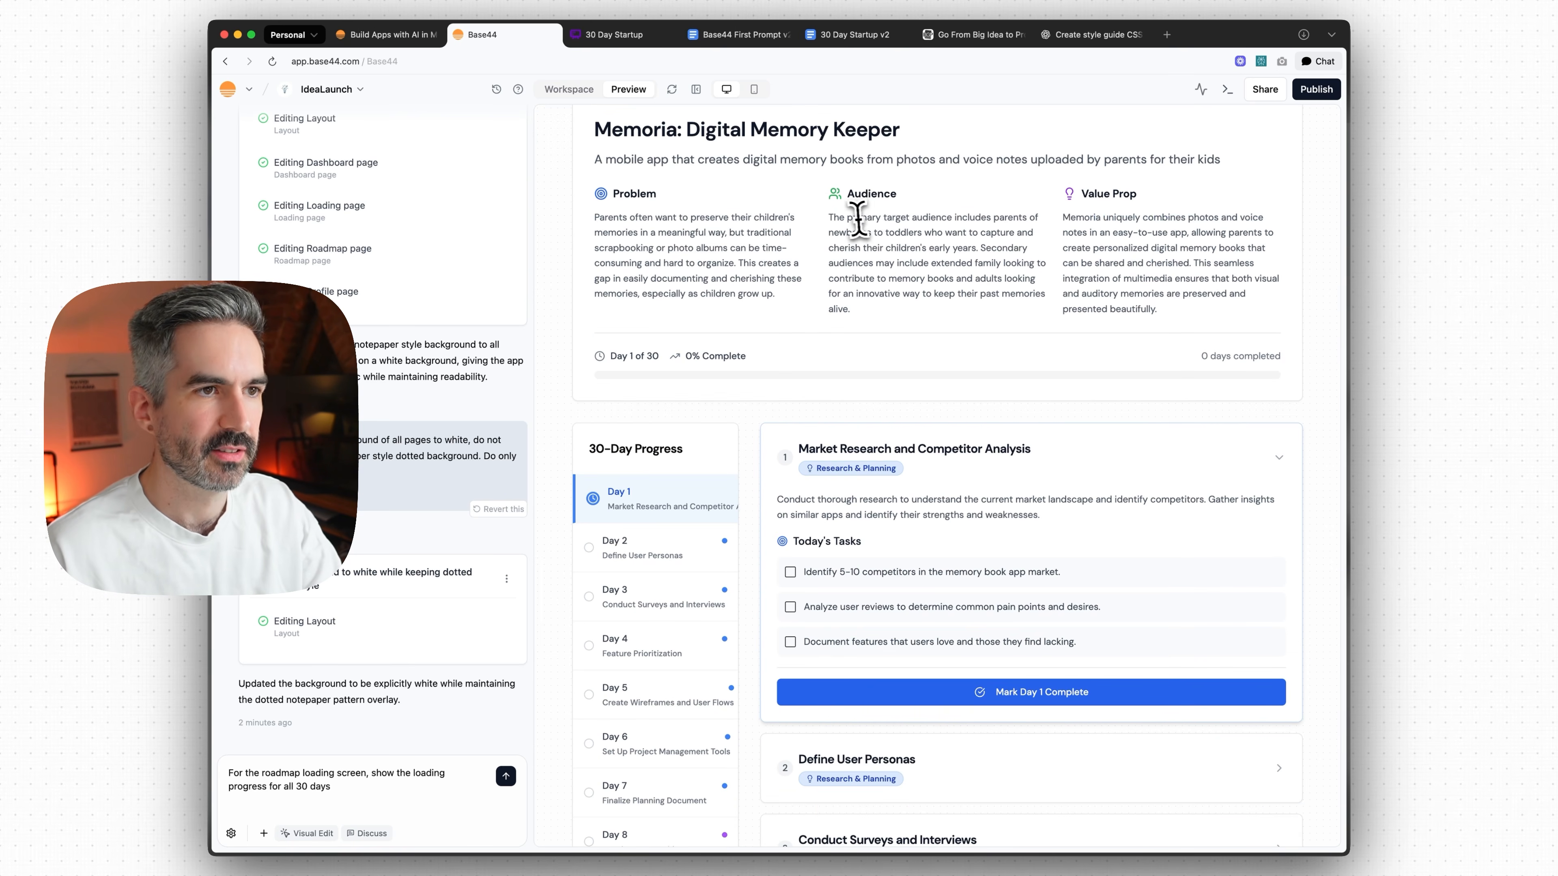
{"action": "left_click_drag", "start_coordinate": [862, 220], "coordinate": [978, 295]}
{"action": "left_click", "coordinate": [1011, 262]}
{"action": "scroll", "coordinate": [867, 279], "scroll_direction": "up", "scroll_amount": 2}
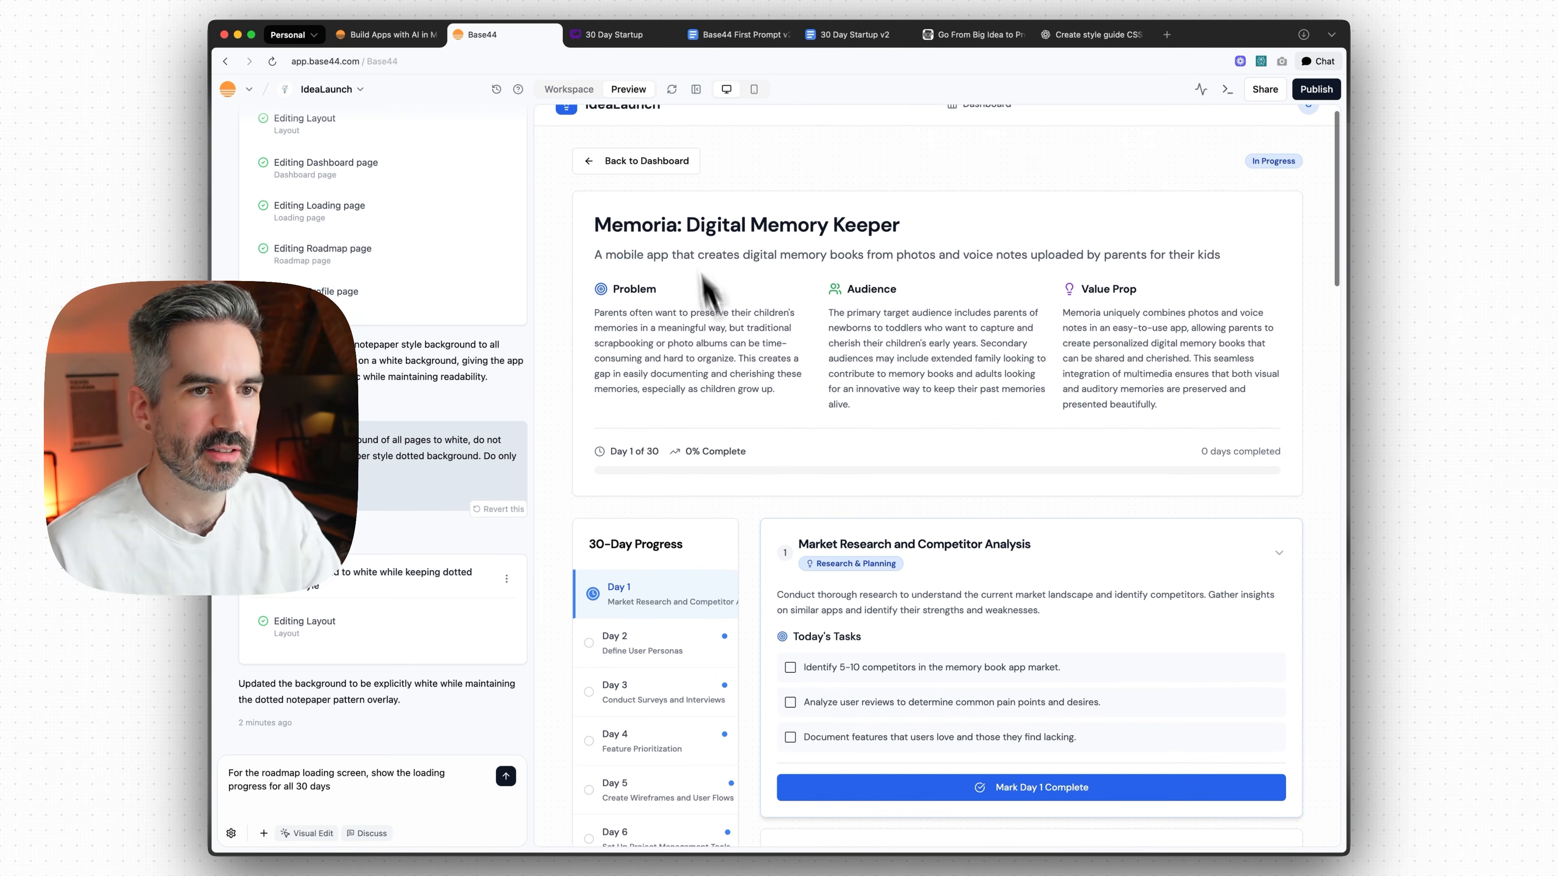
{"action": "scroll", "coordinate": [972, 338], "scroll_direction": "down", "scroll_amount": 1}
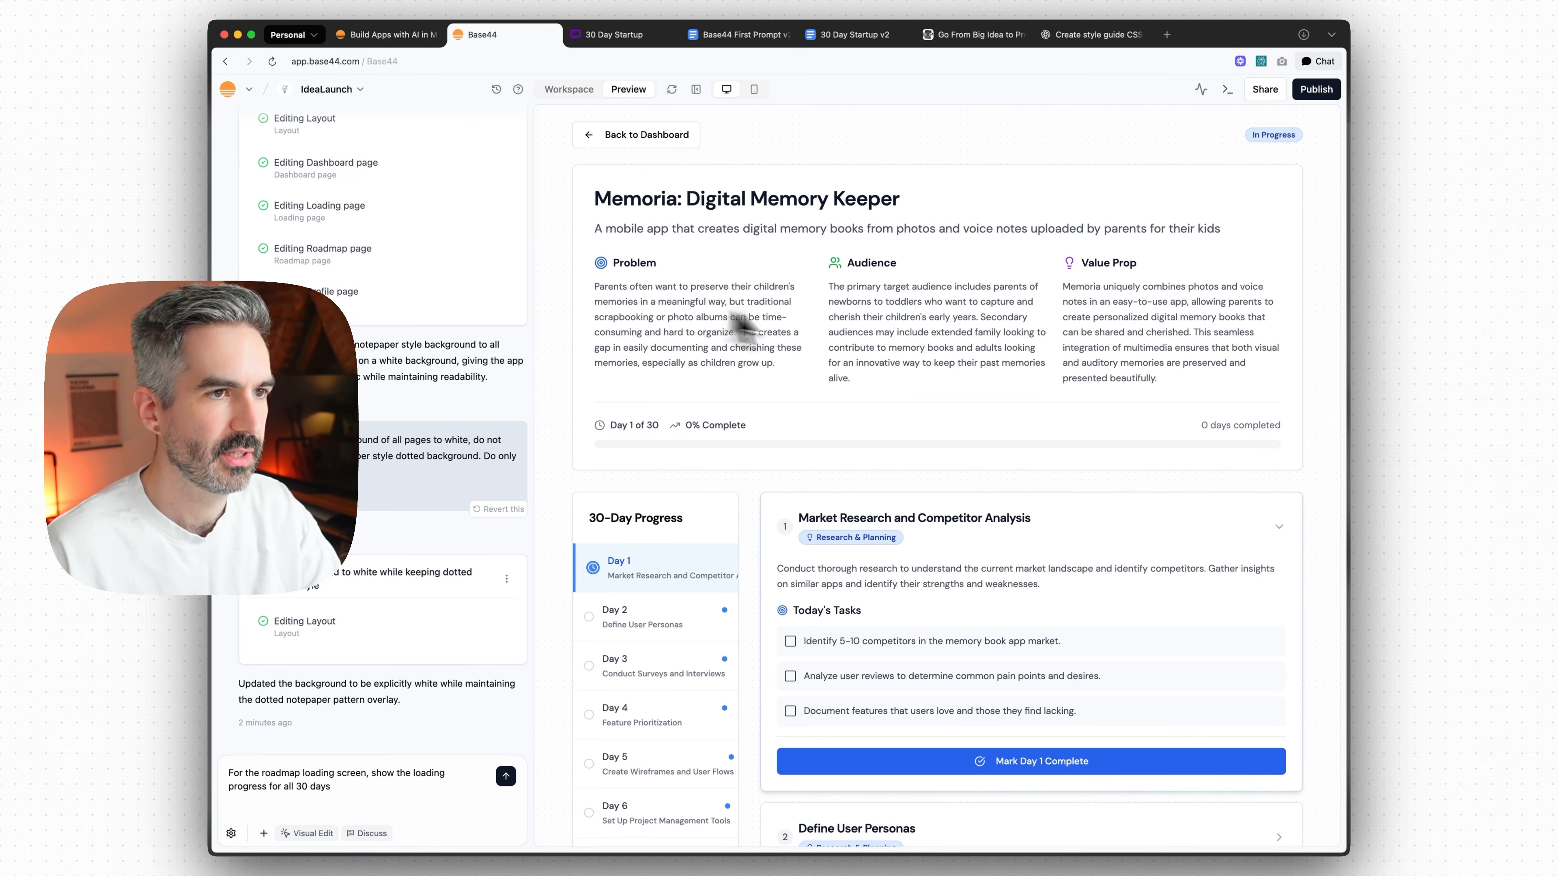
- Skim the roadmap's progress section and its full list of days, and return to the page start
{"action": "scroll", "coordinate": [879, 313], "scroll_direction": "down", "scroll_amount": 4}
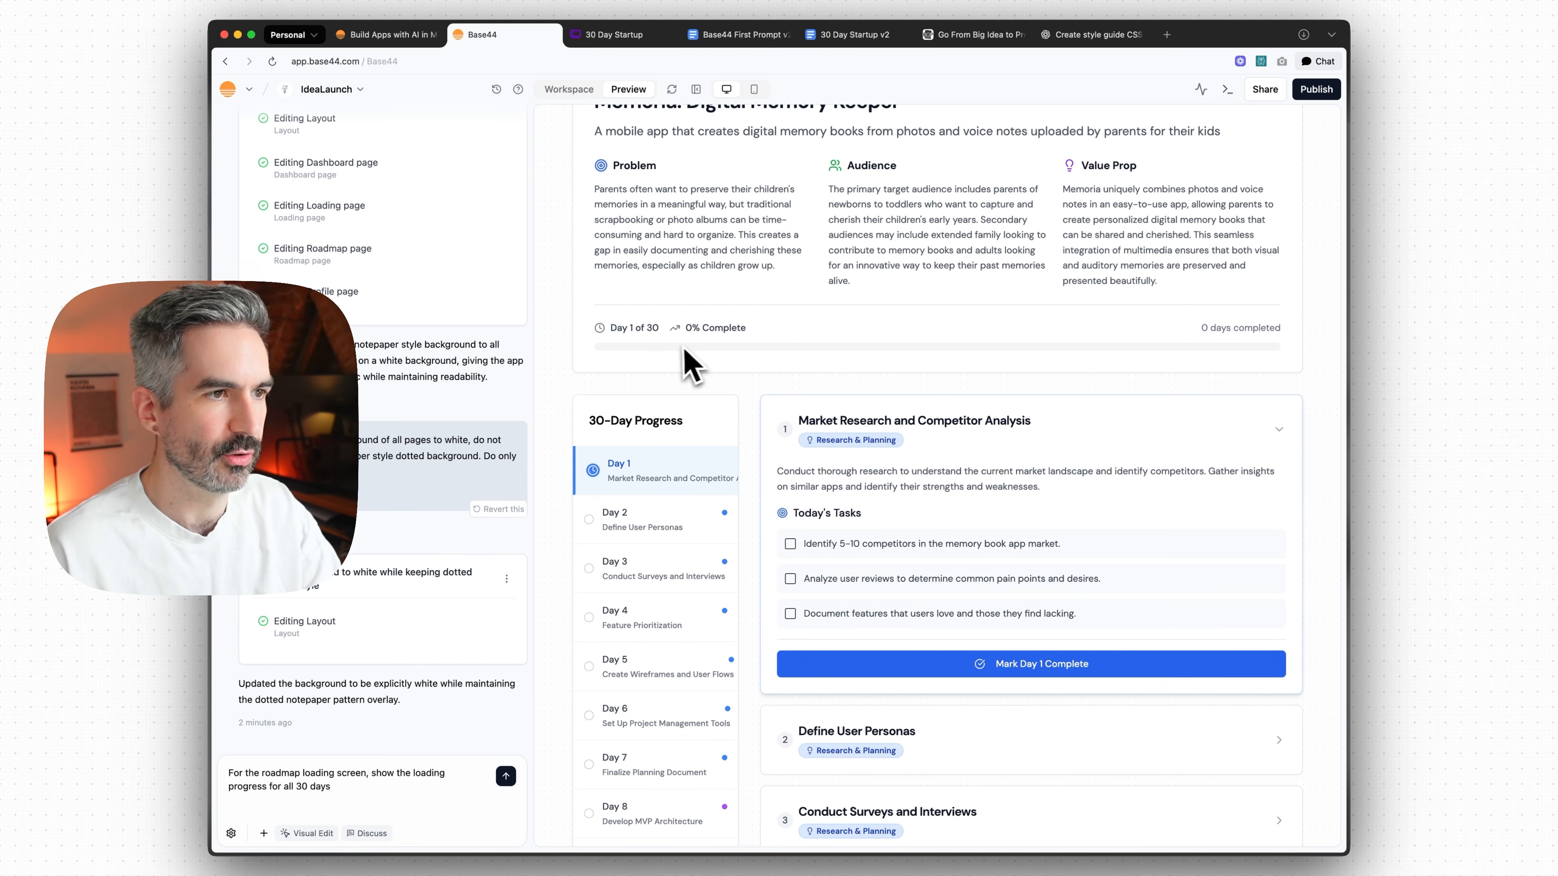
{"action": "scroll", "coordinate": [983, 358], "scroll_direction": "down", "scroll_amount": 6}
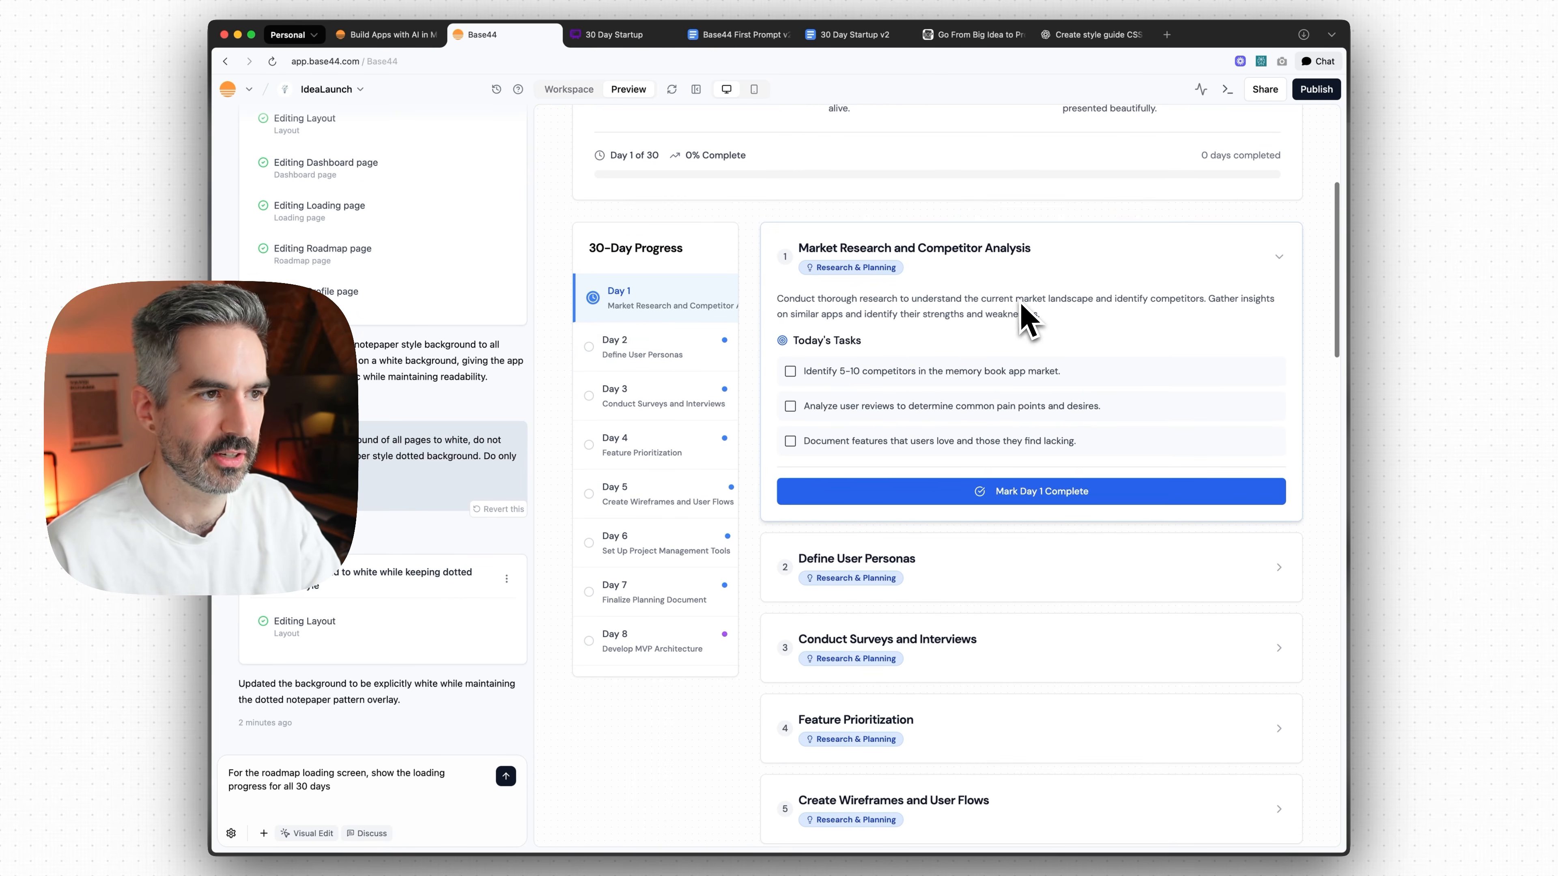
{"action": "scroll", "coordinate": [681, 353], "scroll_direction": "down", "scroll_amount": 8}
{"action": "scroll", "coordinate": [718, 362], "scroll_direction": "down", "scroll_amount": 10}
{"action": "scroll", "coordinate": [705, 365], "scroll_direction": "up", "scroll_amount": 20}
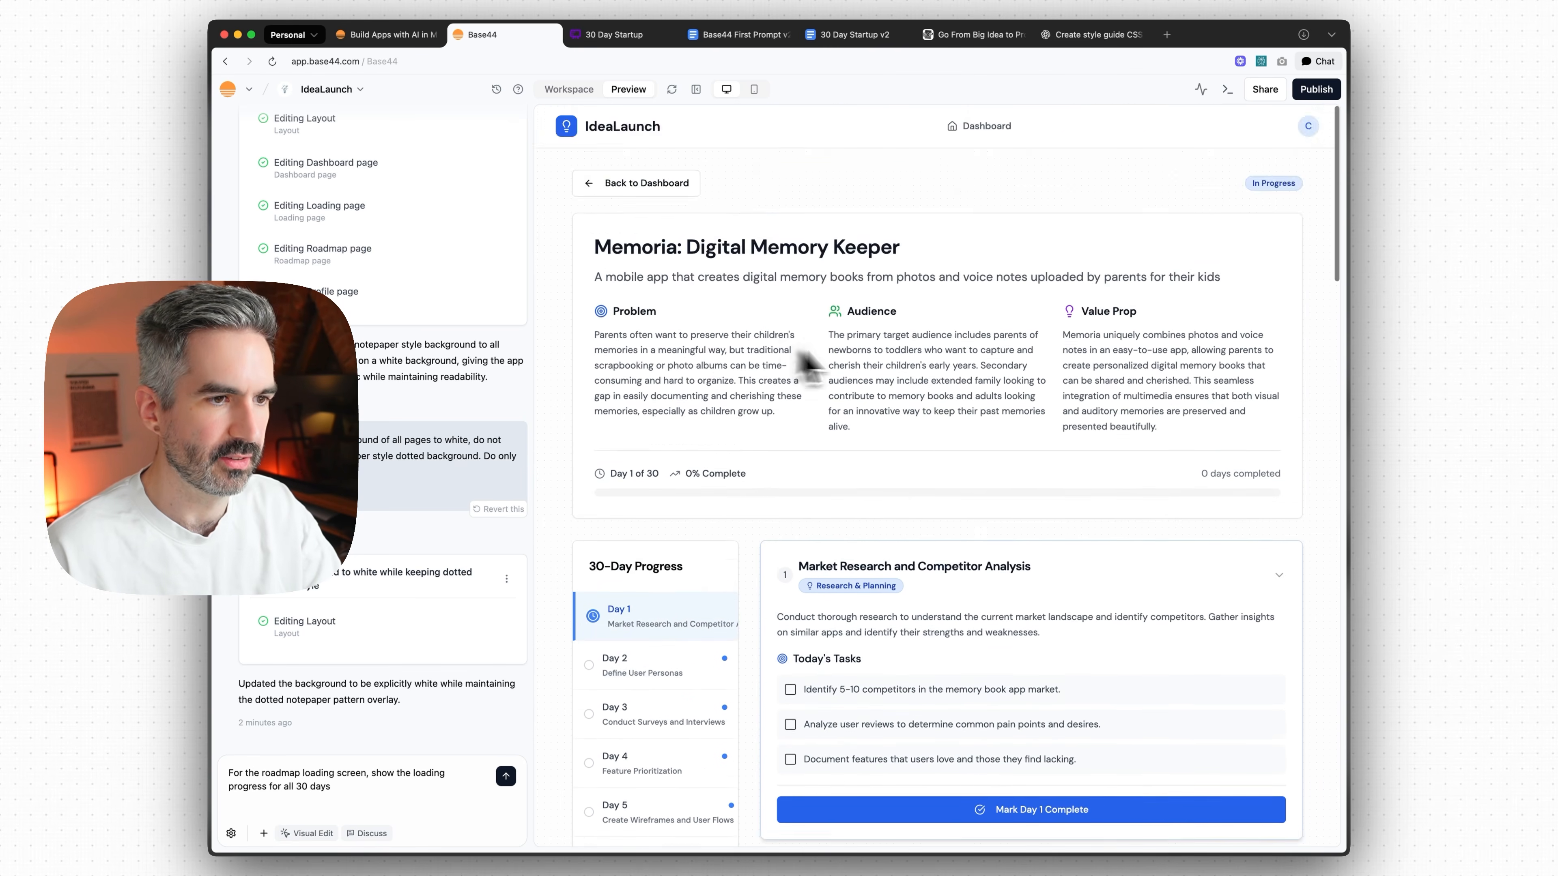
- Read the Day 1 Market Research and Competitor Analysis description and try out its task checkboxes
{"action": "scroll", "coordinate": [816, 365], "scroll_direction": "down", "scroll_amount": 5}
{"action": "scroll", "coordinate": [948, 307], "scroll_direction": "down", "scroll_amount": 2}
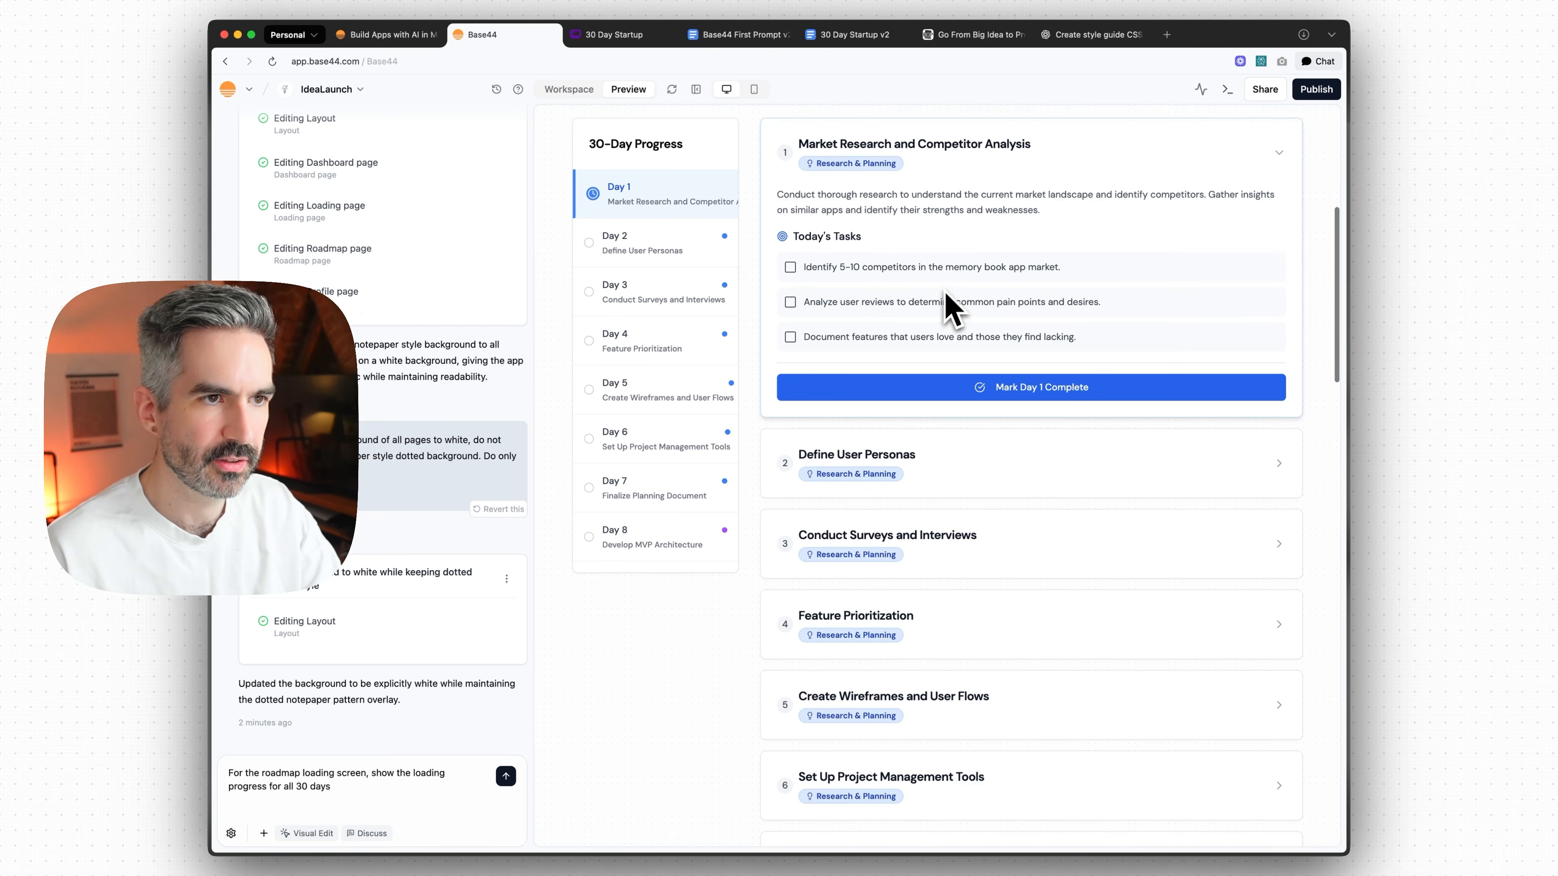
{"action": "left_click_drag", "start_coordinate": [931, 192], "coordinate": [1132, 212]}
{"action": "left_click", "coordinate": [1113, 219]}
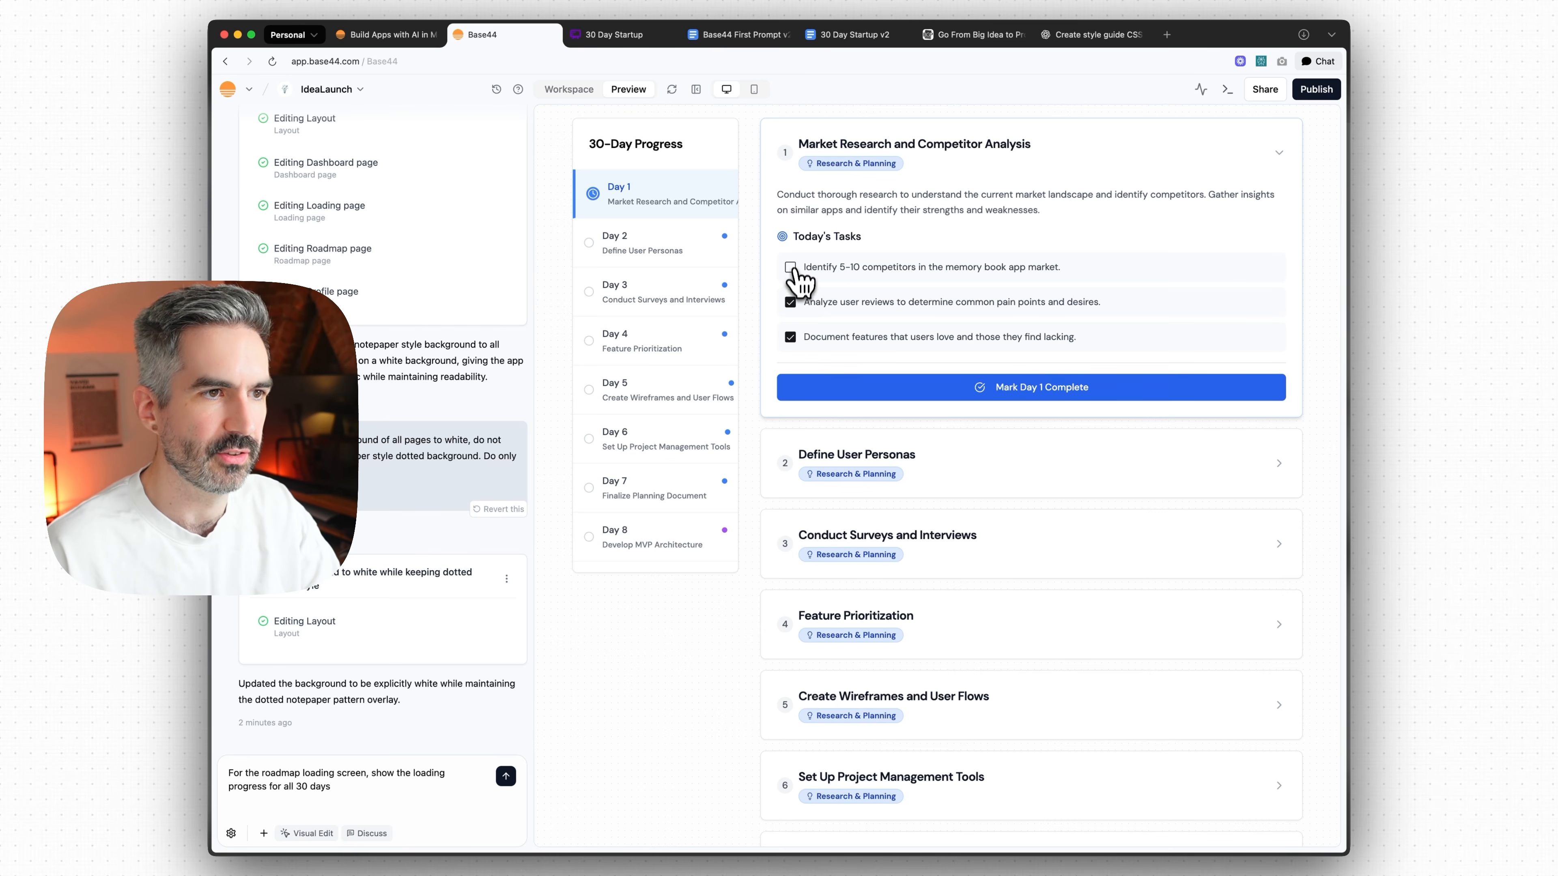
{"action": "scroll", "coordinate": [967, 337], "scroll_direction": "up", "scroll_amount": 3}
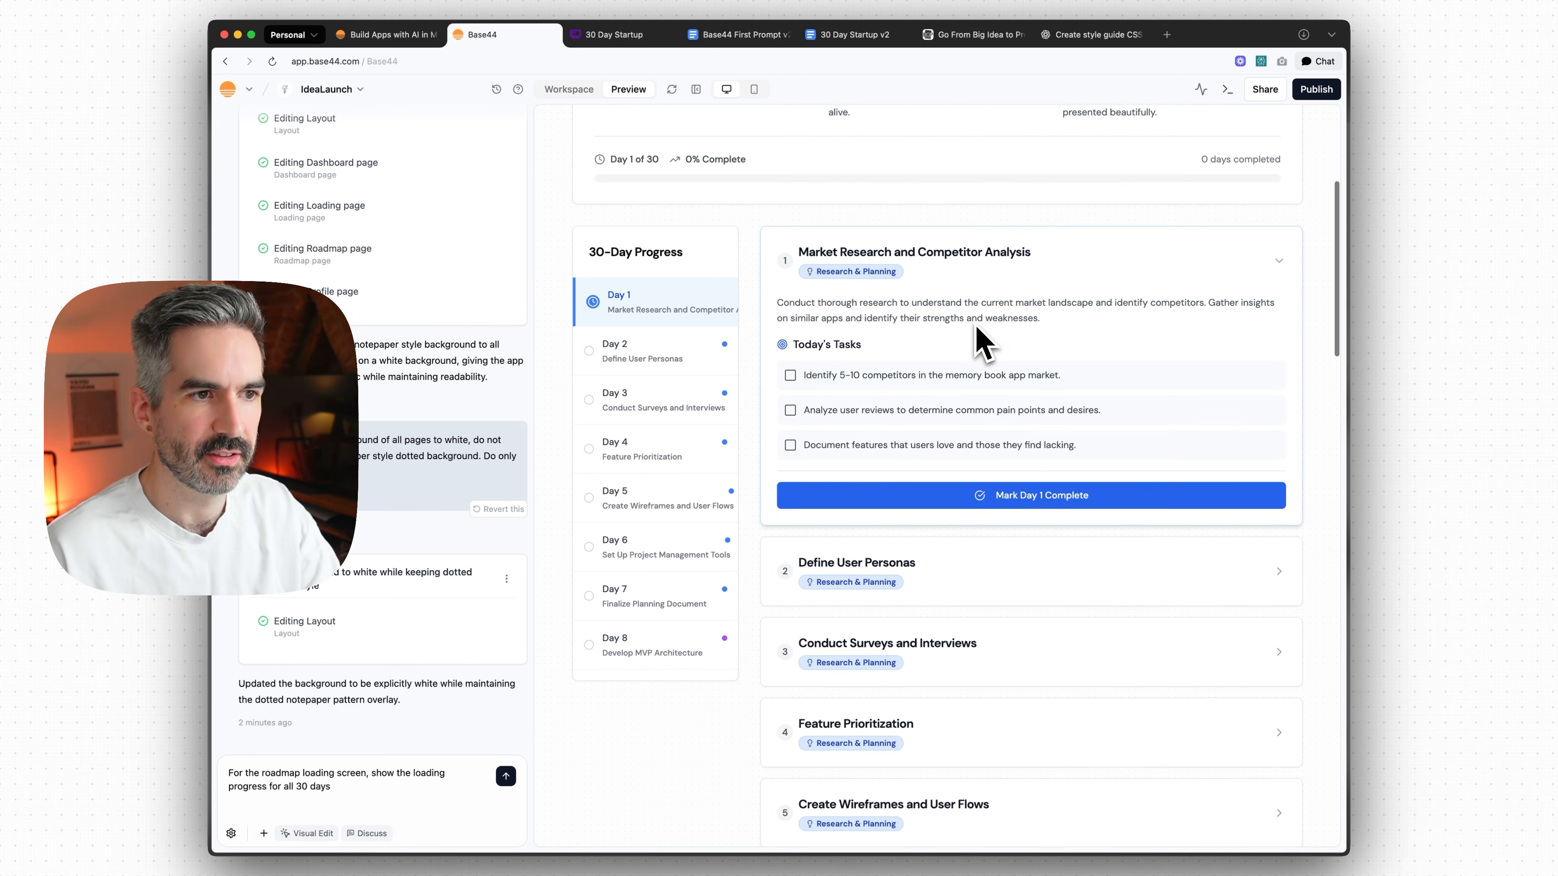
- Expand days 2, 3, 8, 9 and 10 of the roadmap and examine their descriptions and tasks
{"action": "left_click", "coordinate": [684, 365]}
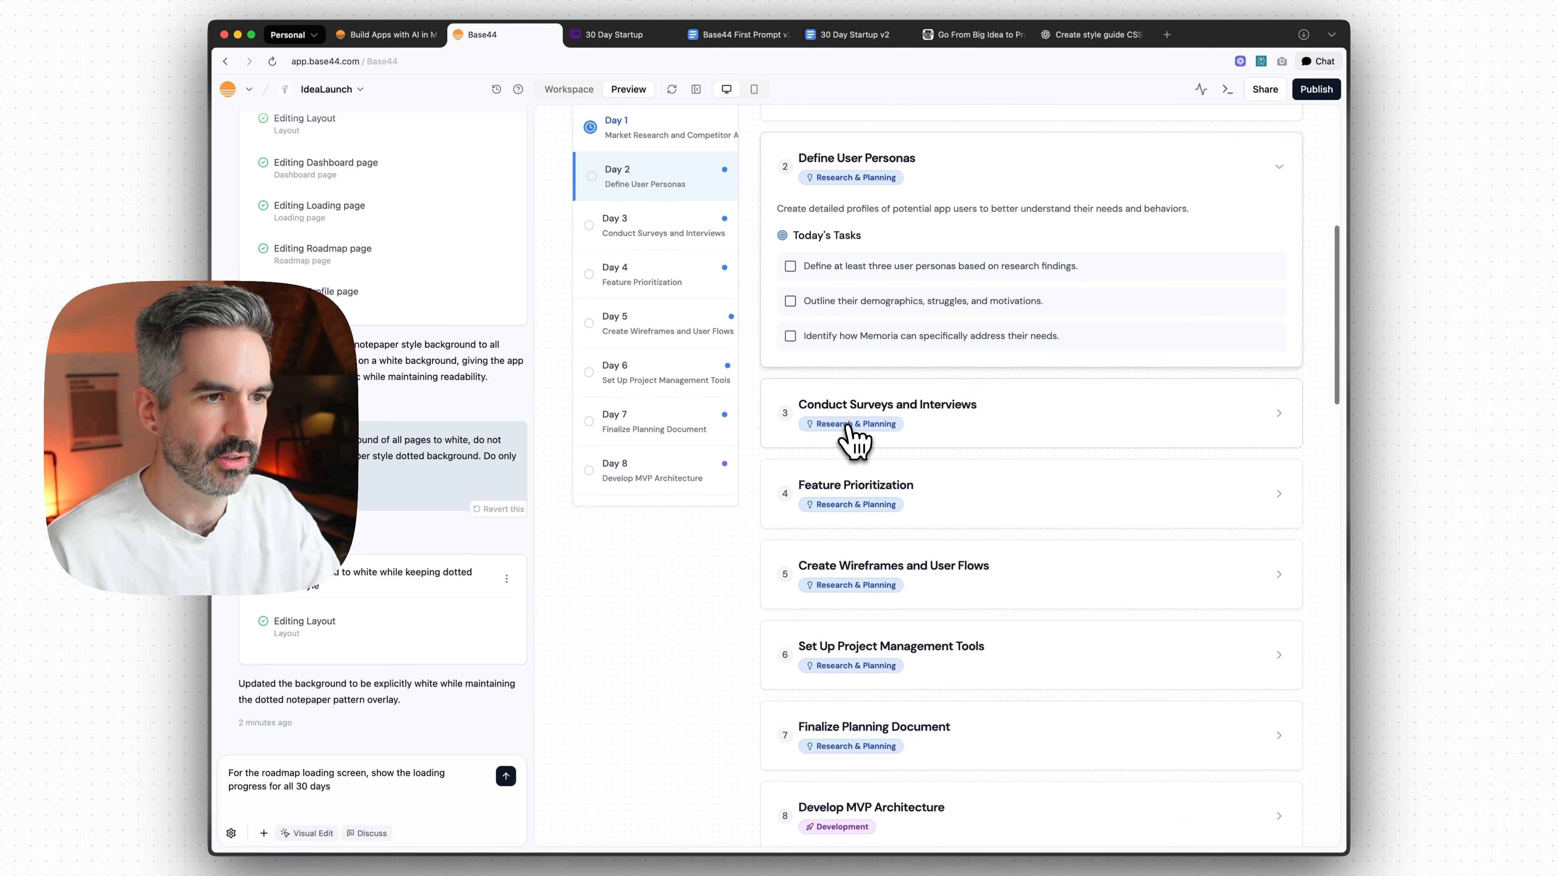
{"action": "left_click", "coordinate": [929, 418]}
{"action": "scroll", "coordinate": [929, 451], "scroll_direction": "down", "scroll_amount": 10}
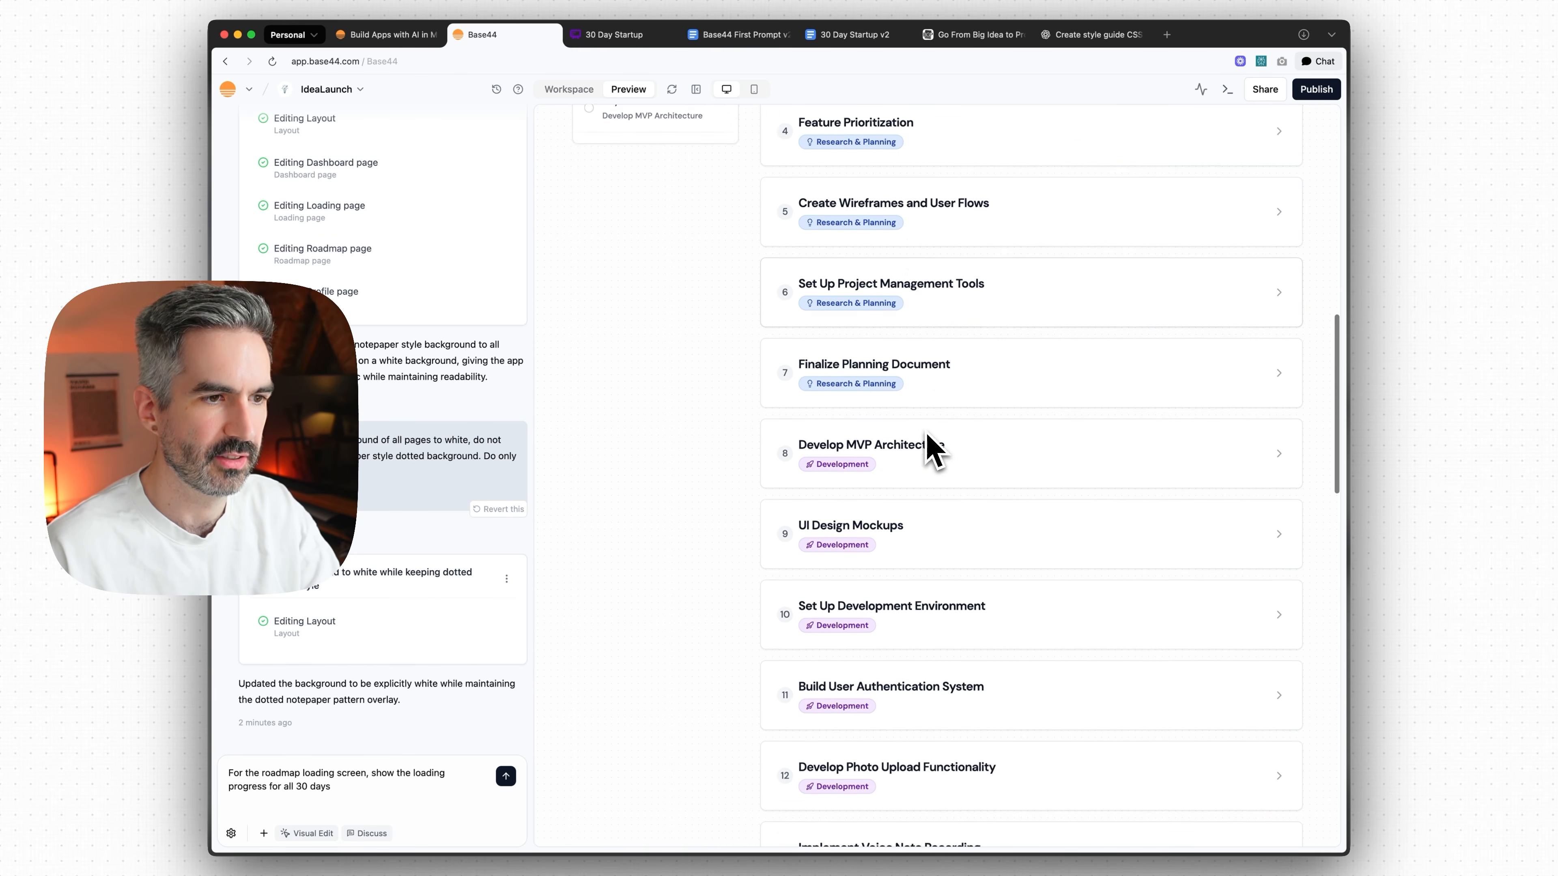
{"action": "left_click", "coordinate": [923, 304]}
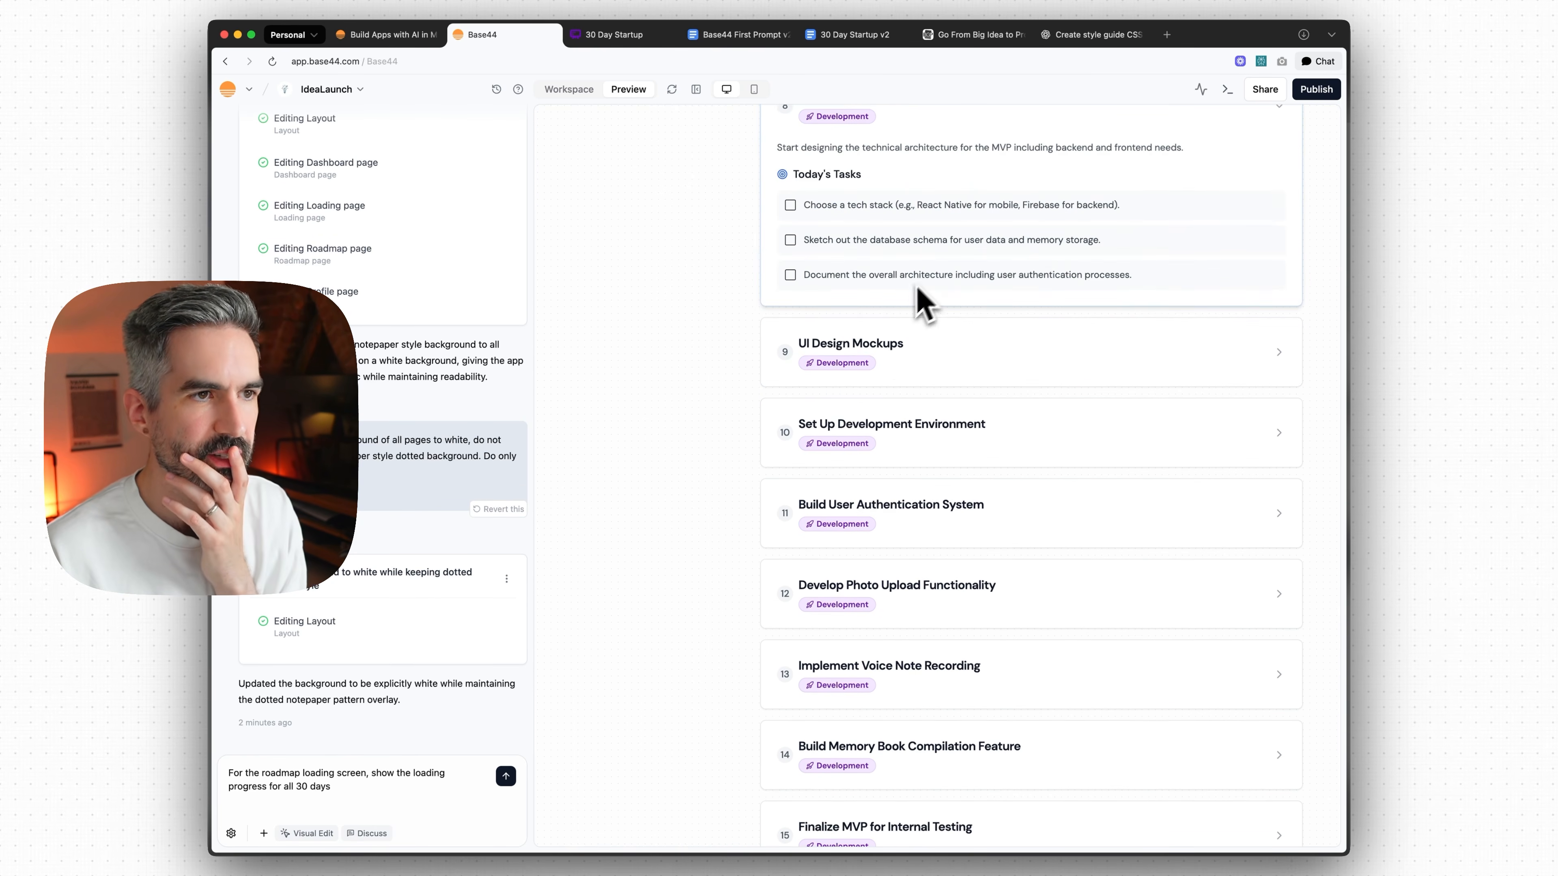
{"action": "left_click", "coordinate": [909, 361]}
{"action": "left_click", "coordinate": [935, 431]}
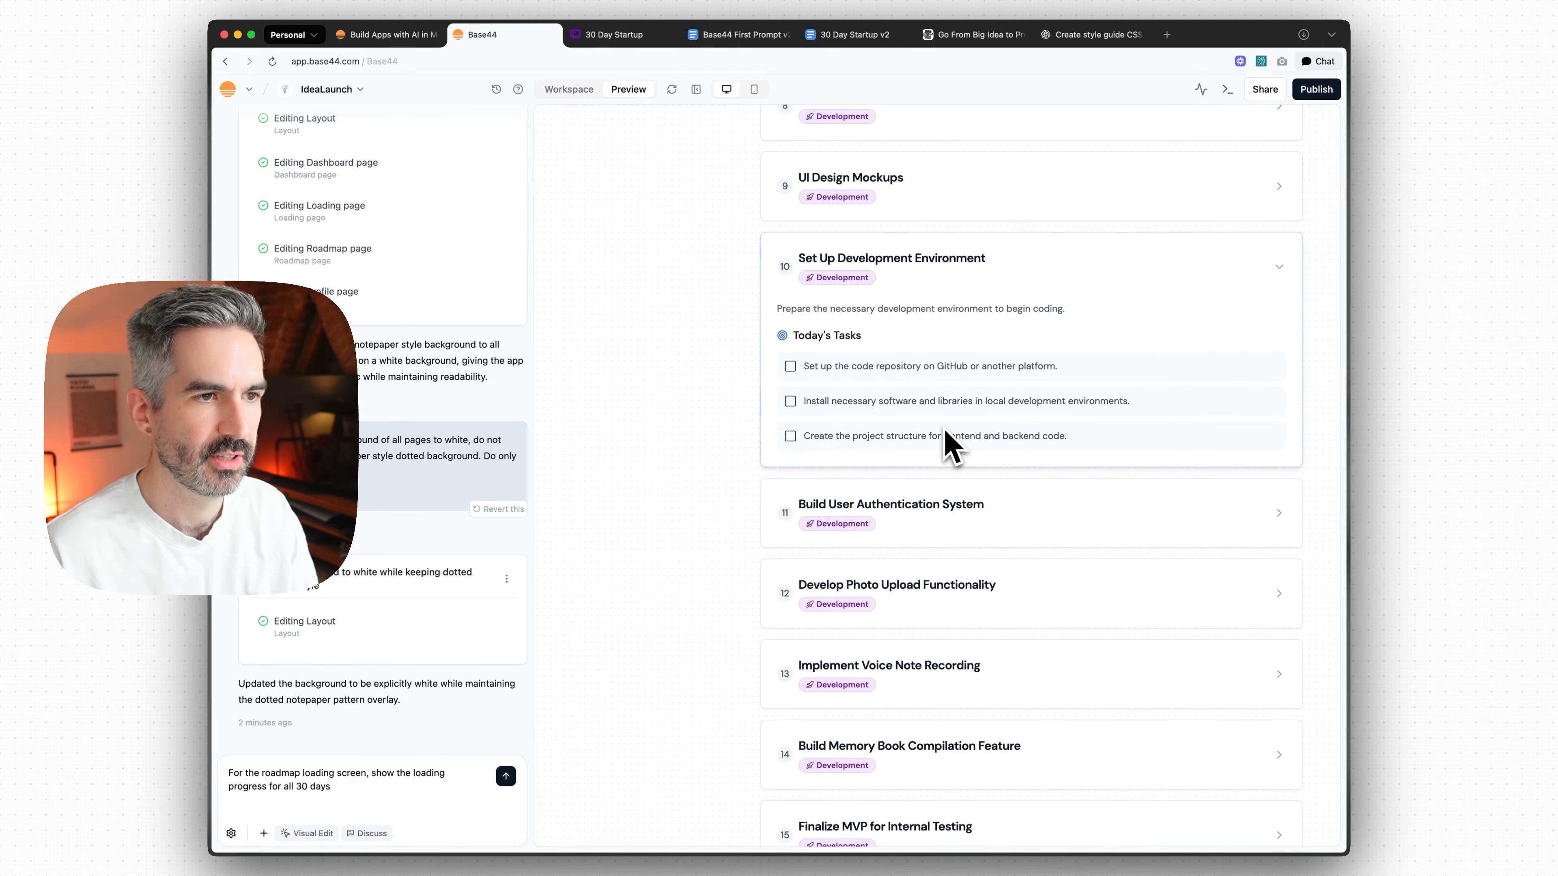
- Expand days 11 to 14 in turn to examine their tasks, and skim the remaining days through Day 30
{"action": "left_click", "coordinate": [912, 287]}
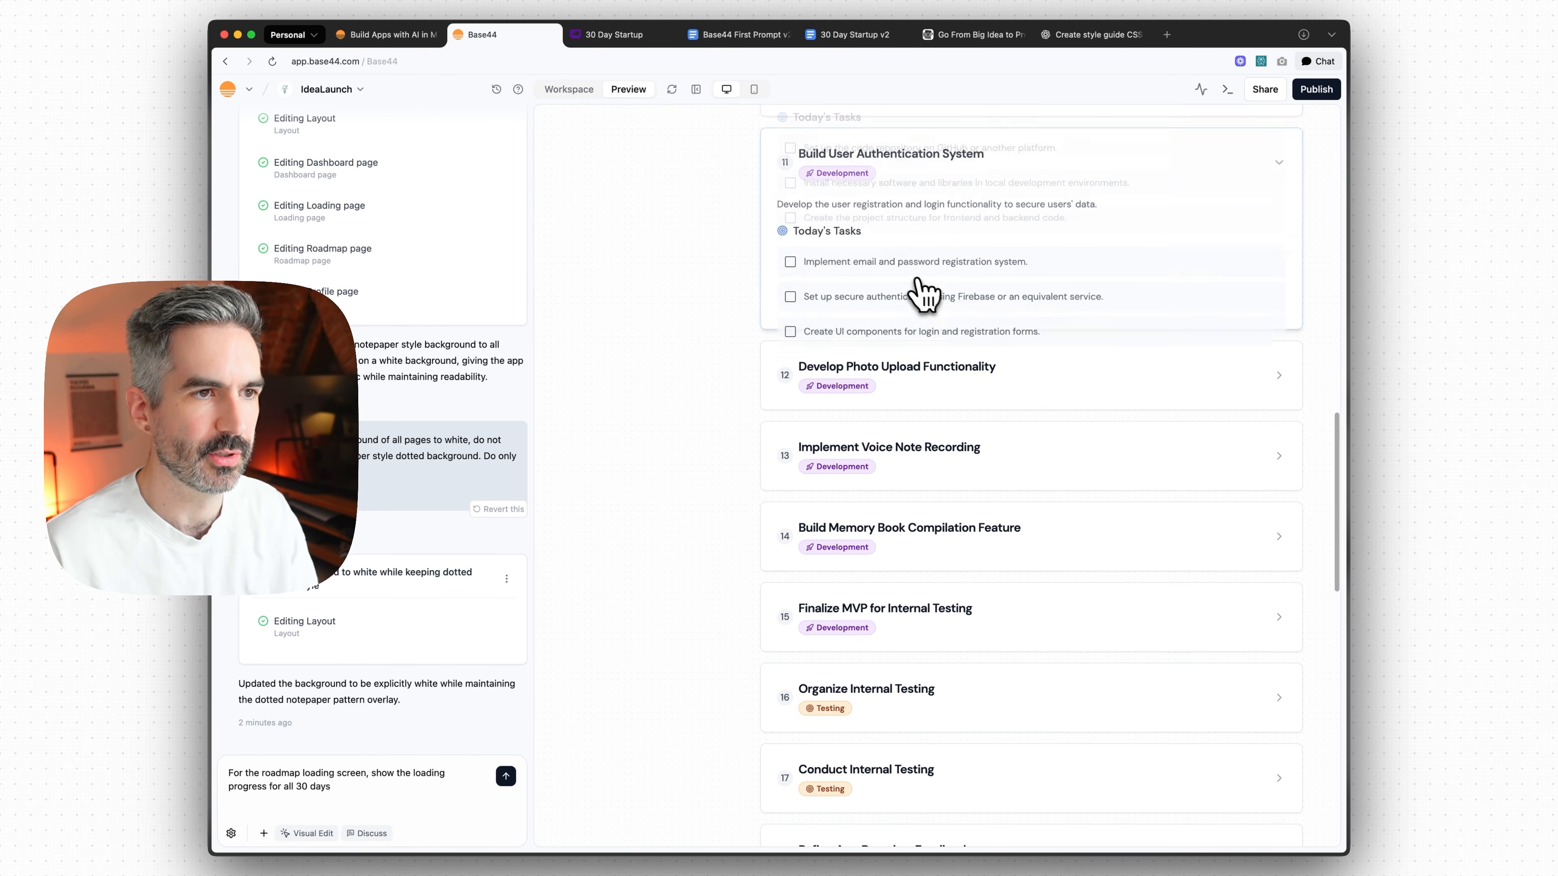
{"action": "left_click", "coordinate": [918, 299]}
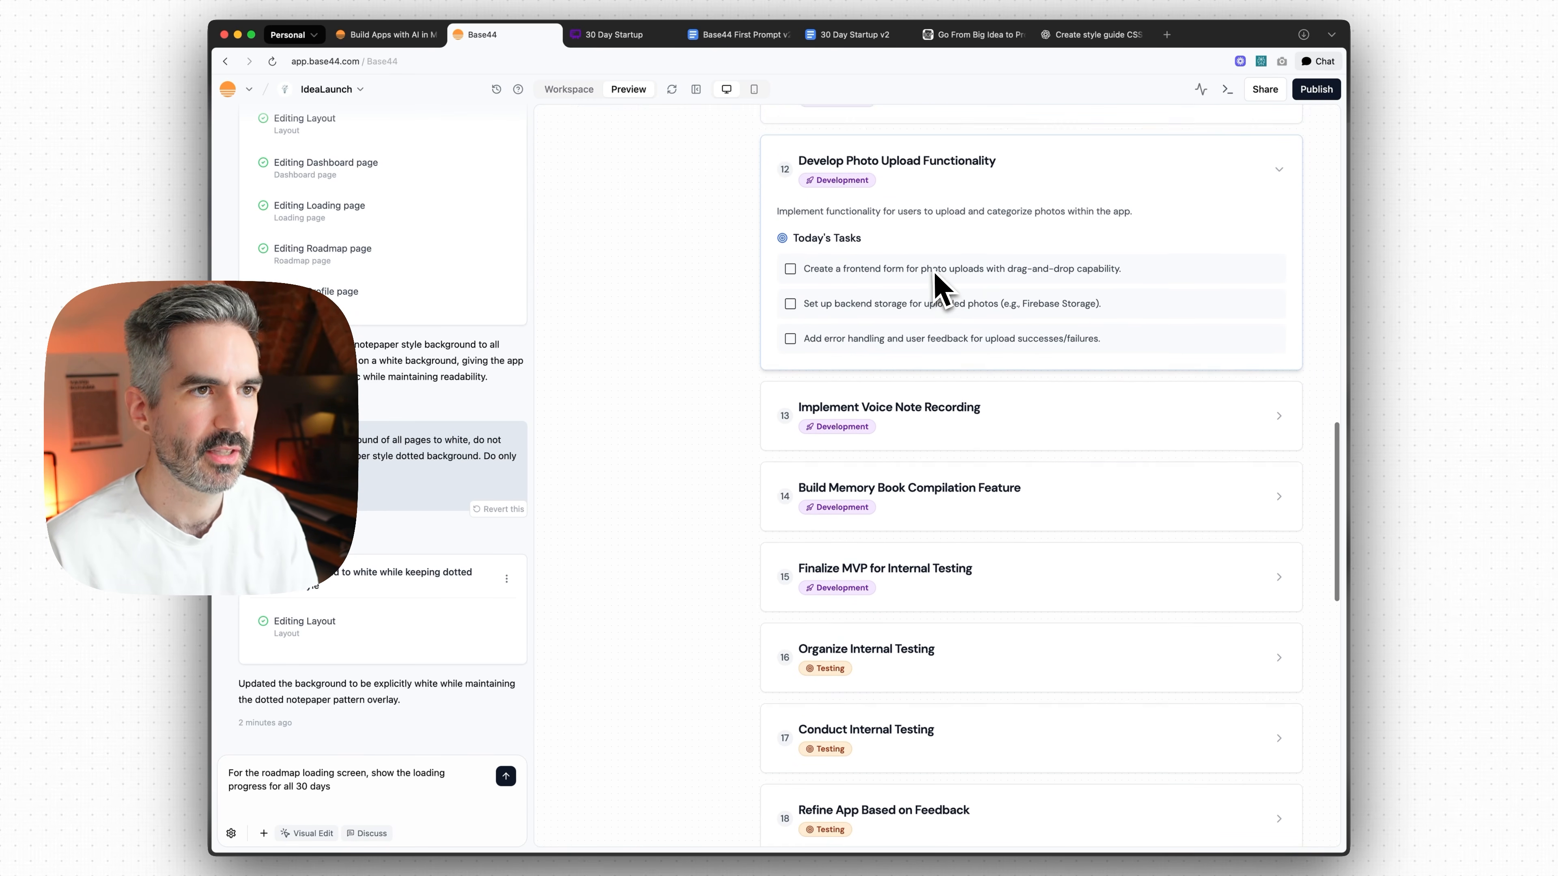
{"action": "left_click", "coordinate": [932, 429]}
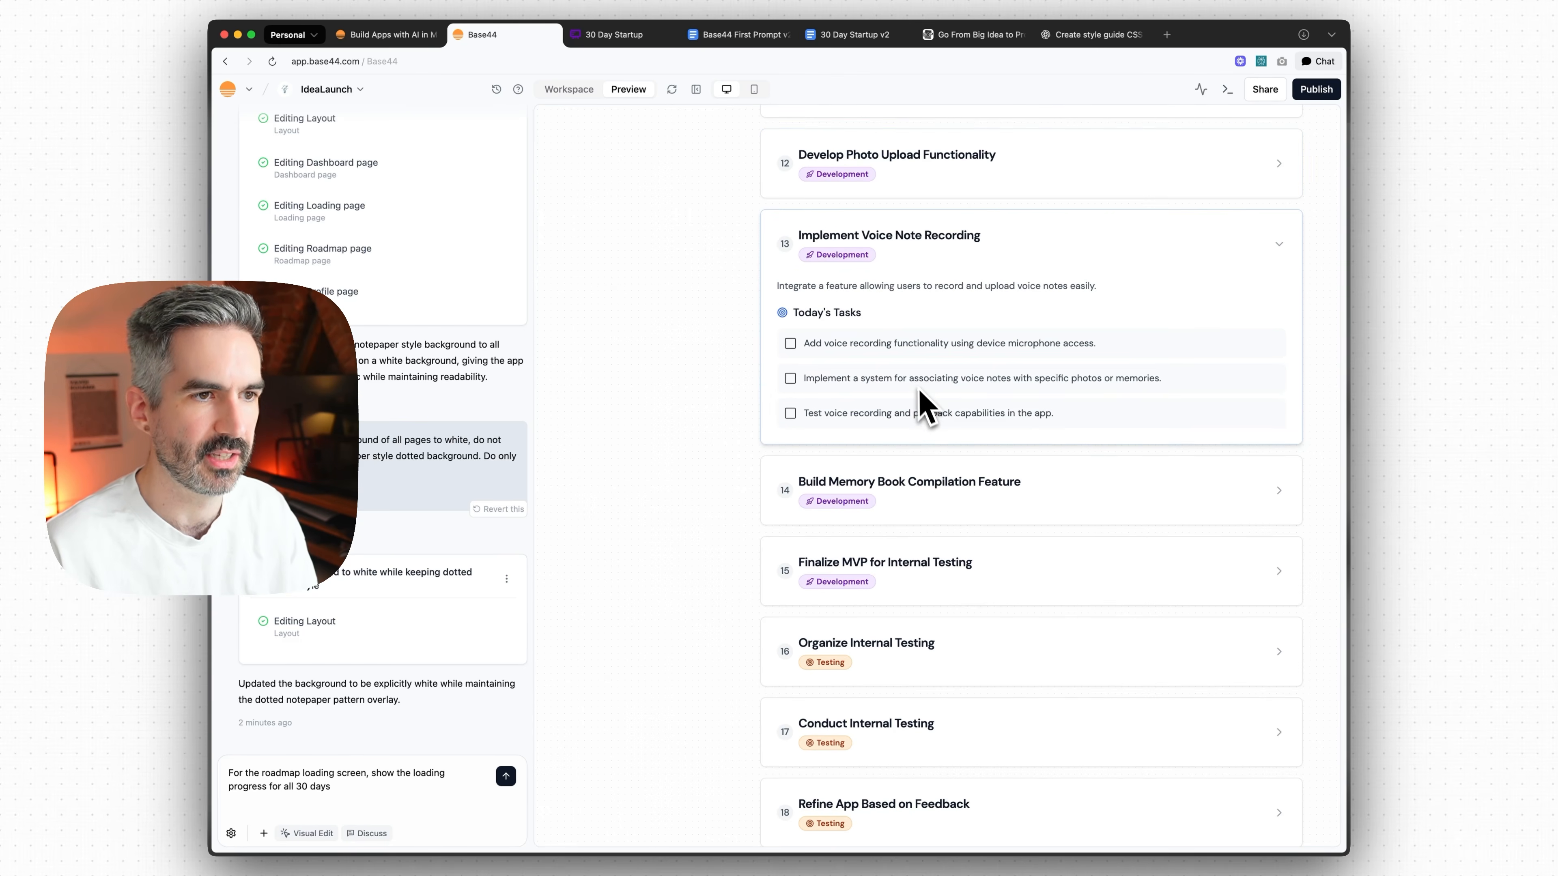
{"action": "scroll", "coordinate": [947, 350], "scroll_direction": "down", "scroll_amount": 8}
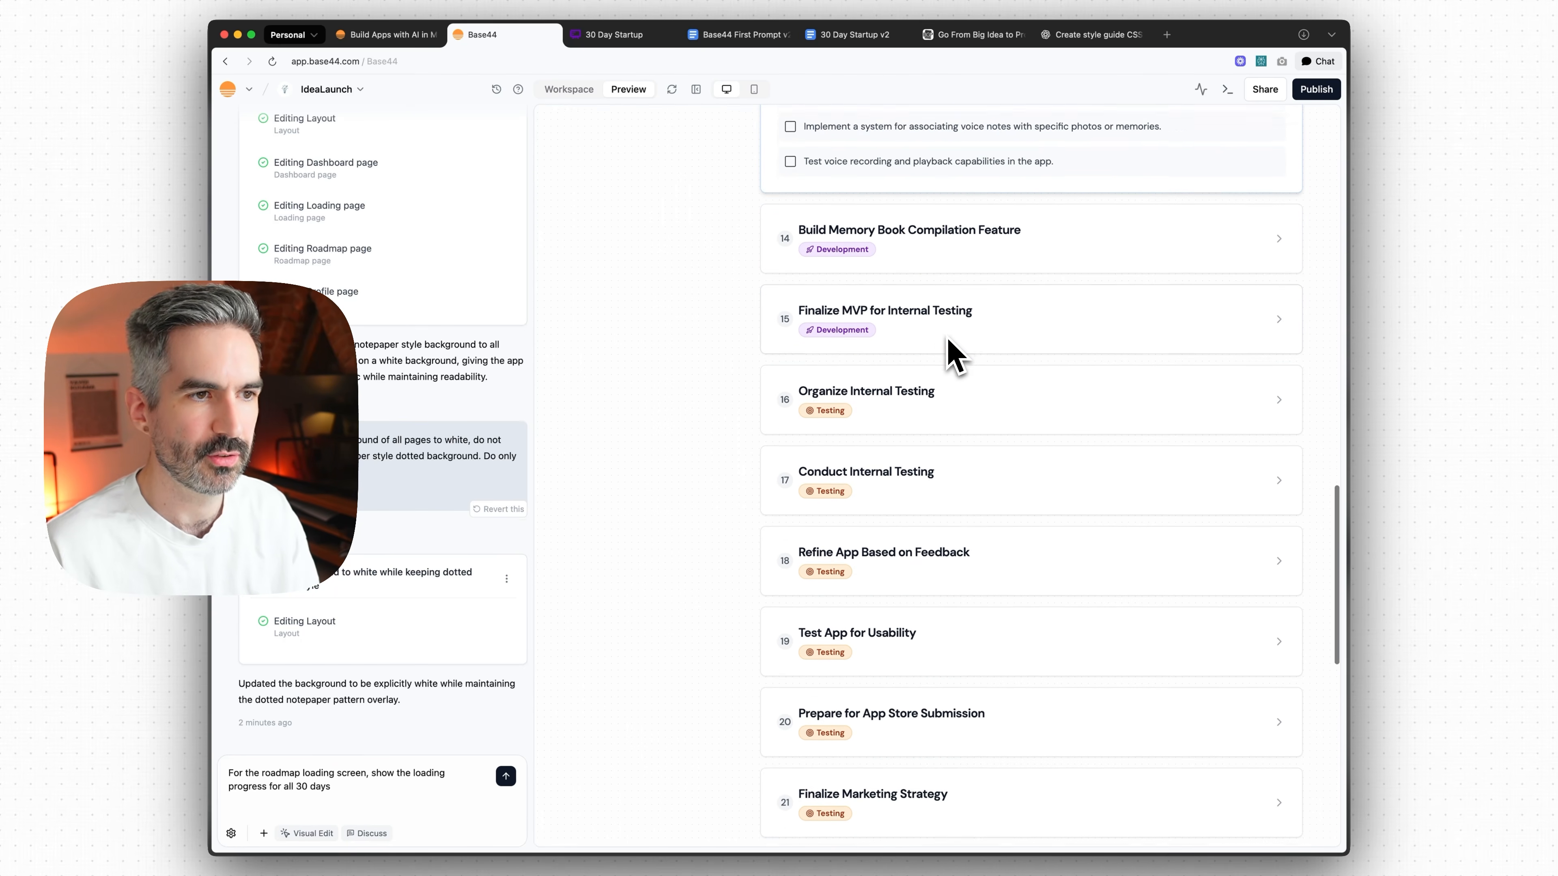
{"action": "left_click", "coordinate": [957, 225]}
{"action": "scroll", "coordinate": [989, 298], "scroll_direction": "down", "scroll_amount": 3}
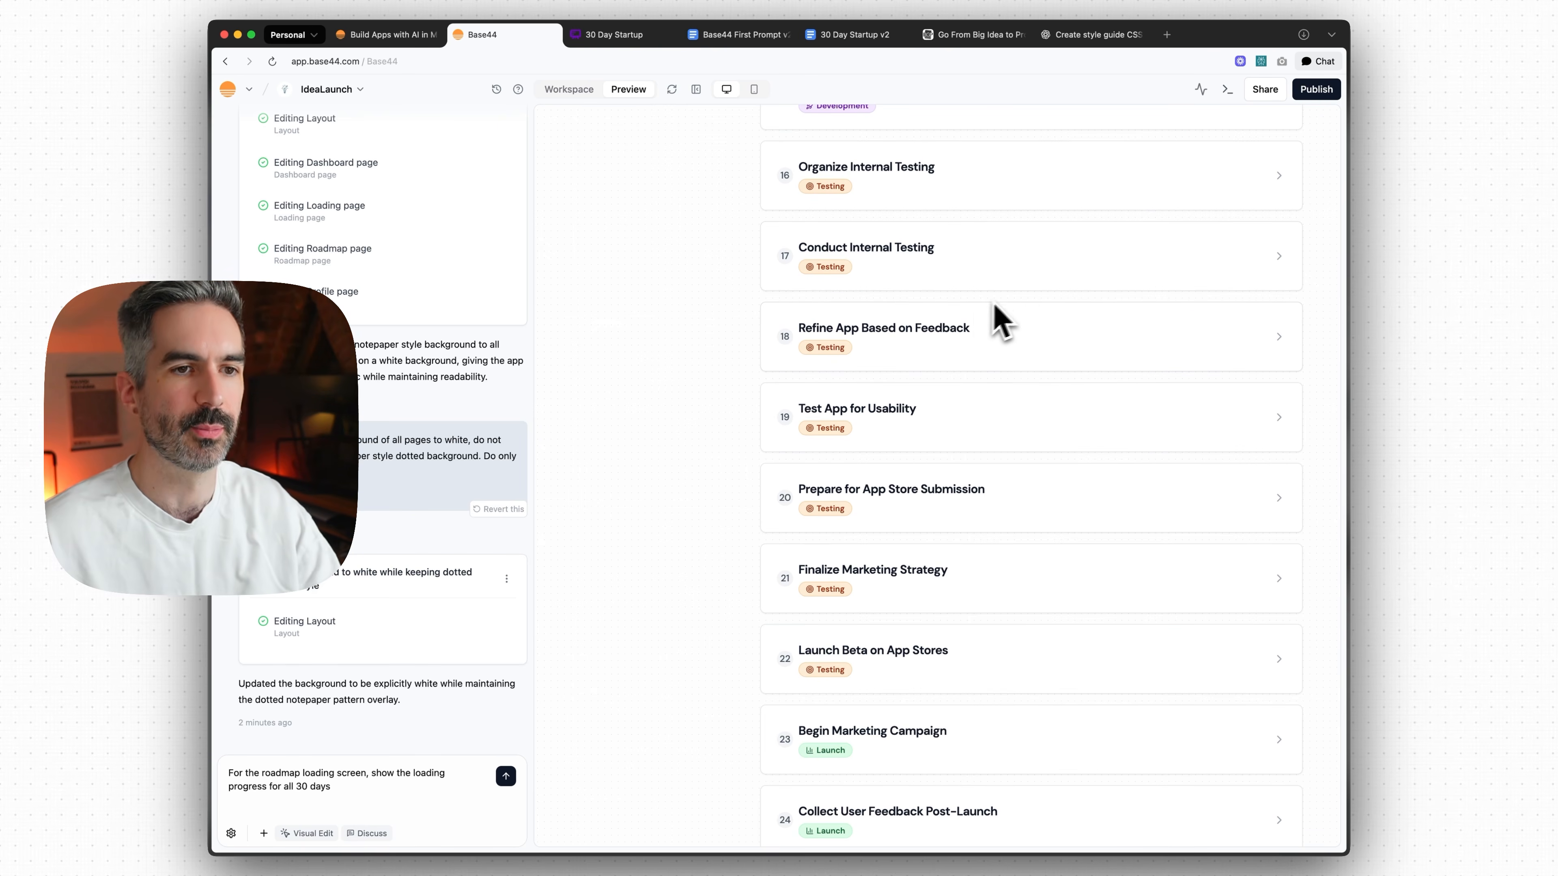
{"action": "scroll", "coordinate": [1006, 313], "scroll_direction": "down", "scroll_amount": 3}
{"action": "scroll", "coordinate": [1030, 327], "scroll_direction": "down", "scroll_amount": 5}
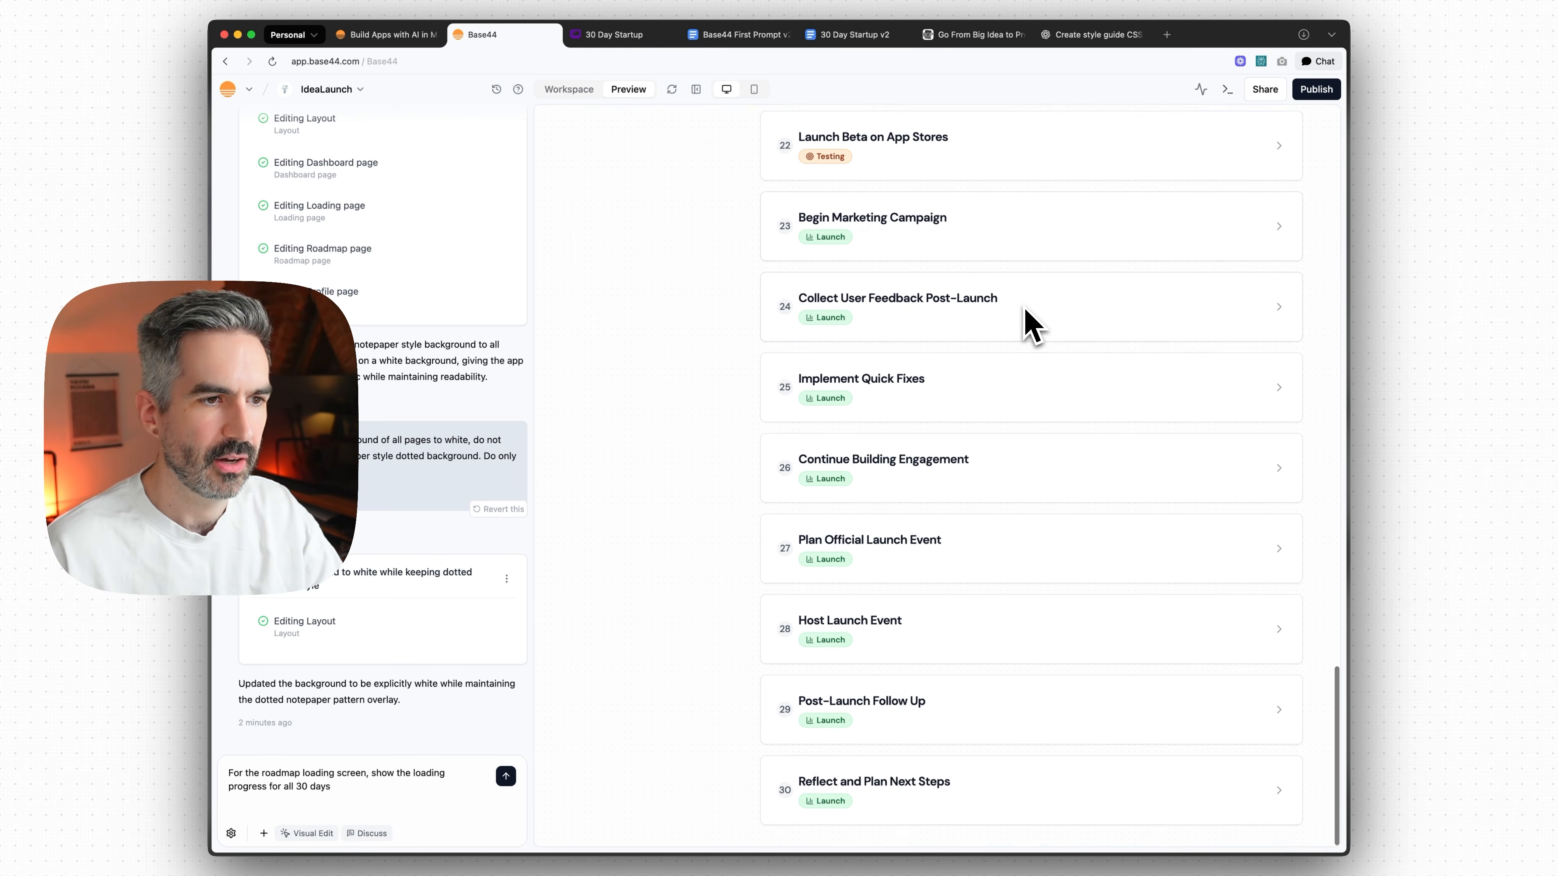
- Compare the generated roadmap with the planned days in the 30 Day Startup v2 document, and return to the Base44 preview
{"action": "scroll", "coordinate": [1033, 325], "scroll_direction": "up", "scroll_amount": 15}
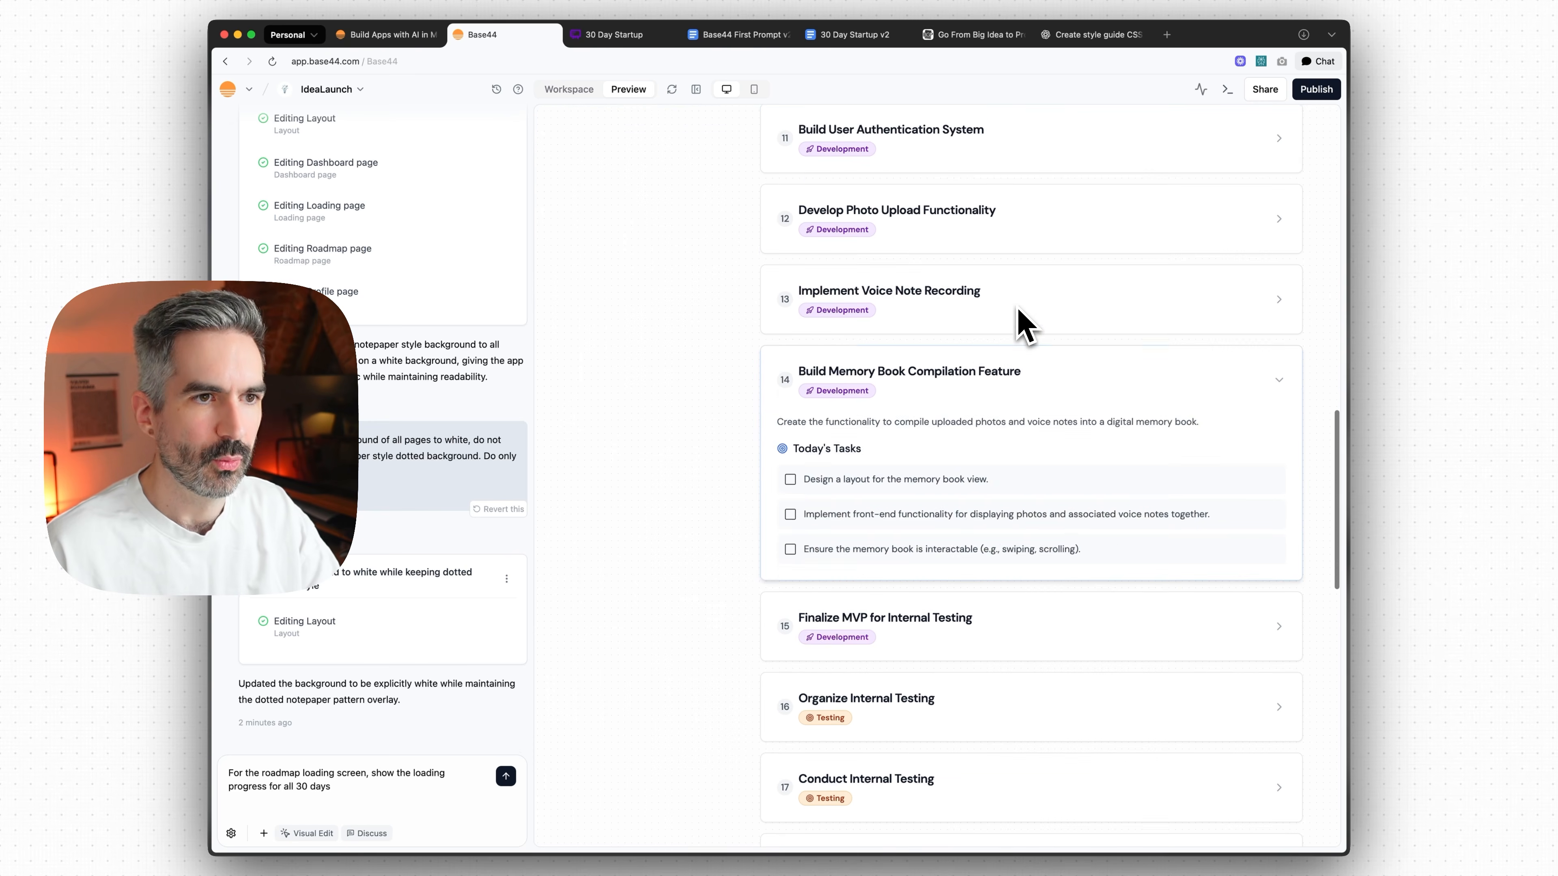
{"action": "left_click", "coordinate": [987, 446]}
{"action": "left_click", "coordinate": [853, 37]}
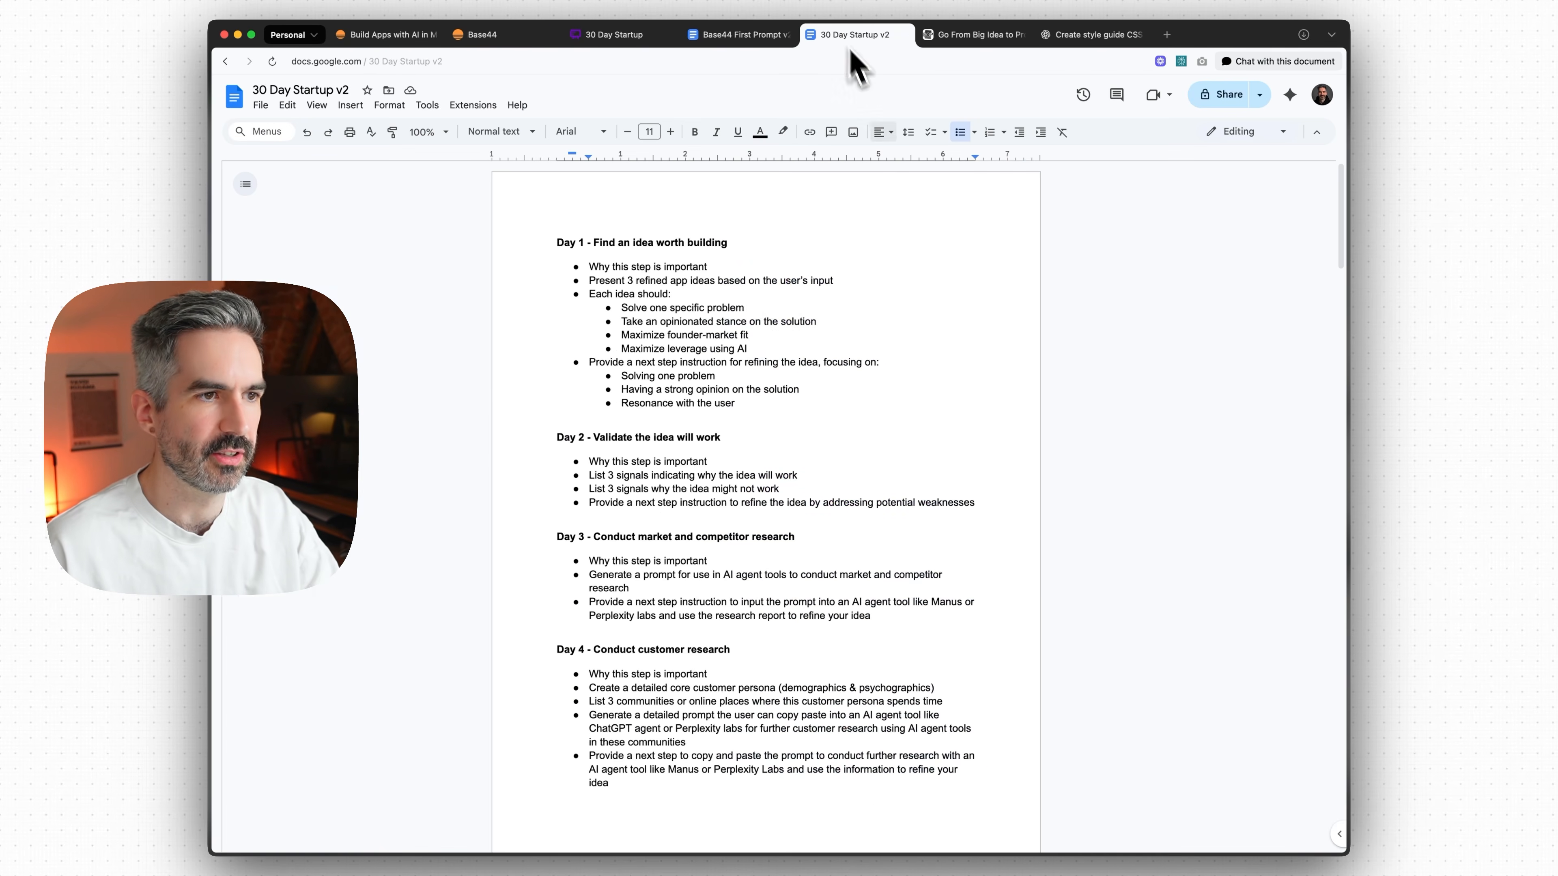
{"action": "scroll", "coordinate": [675, 319], "scroll_direction": "down", "scroll_amount": 10}
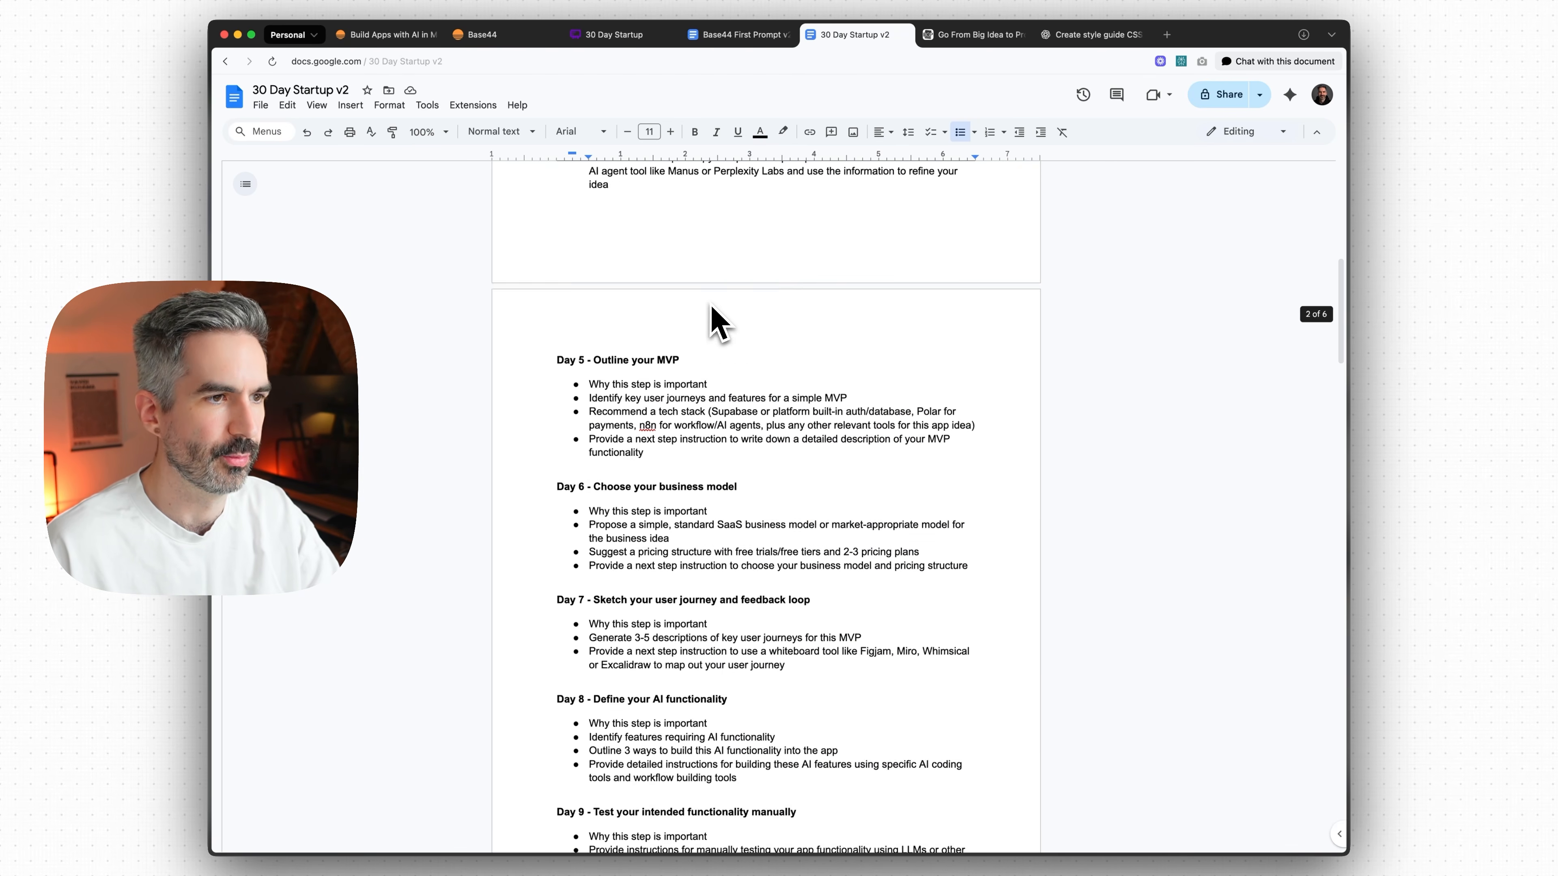
{"action": "scroll", "coordinate": [721, 321], "scroll_direction": "up", "scroll_amount": 10}
{"action": "left_click", "coordinate": [491, 35]}
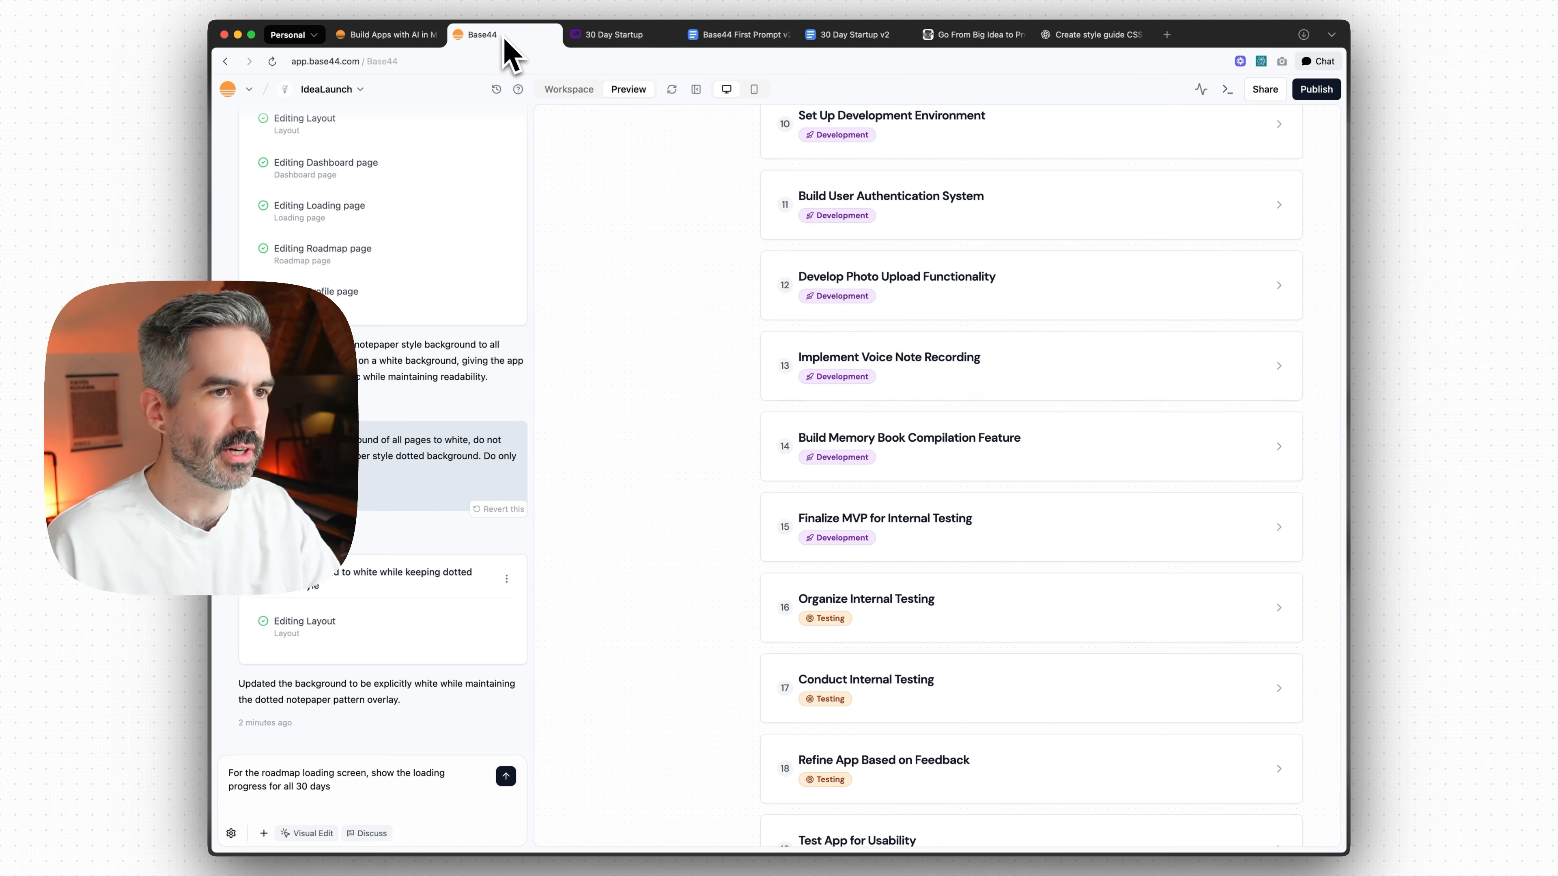
- Tick the first Implement Voice Note Recording task on Day 13 and mark Day 1, Market Research and Competitor Analysis, complete
{"action": "left_click", "coordinate": [899, 359]}
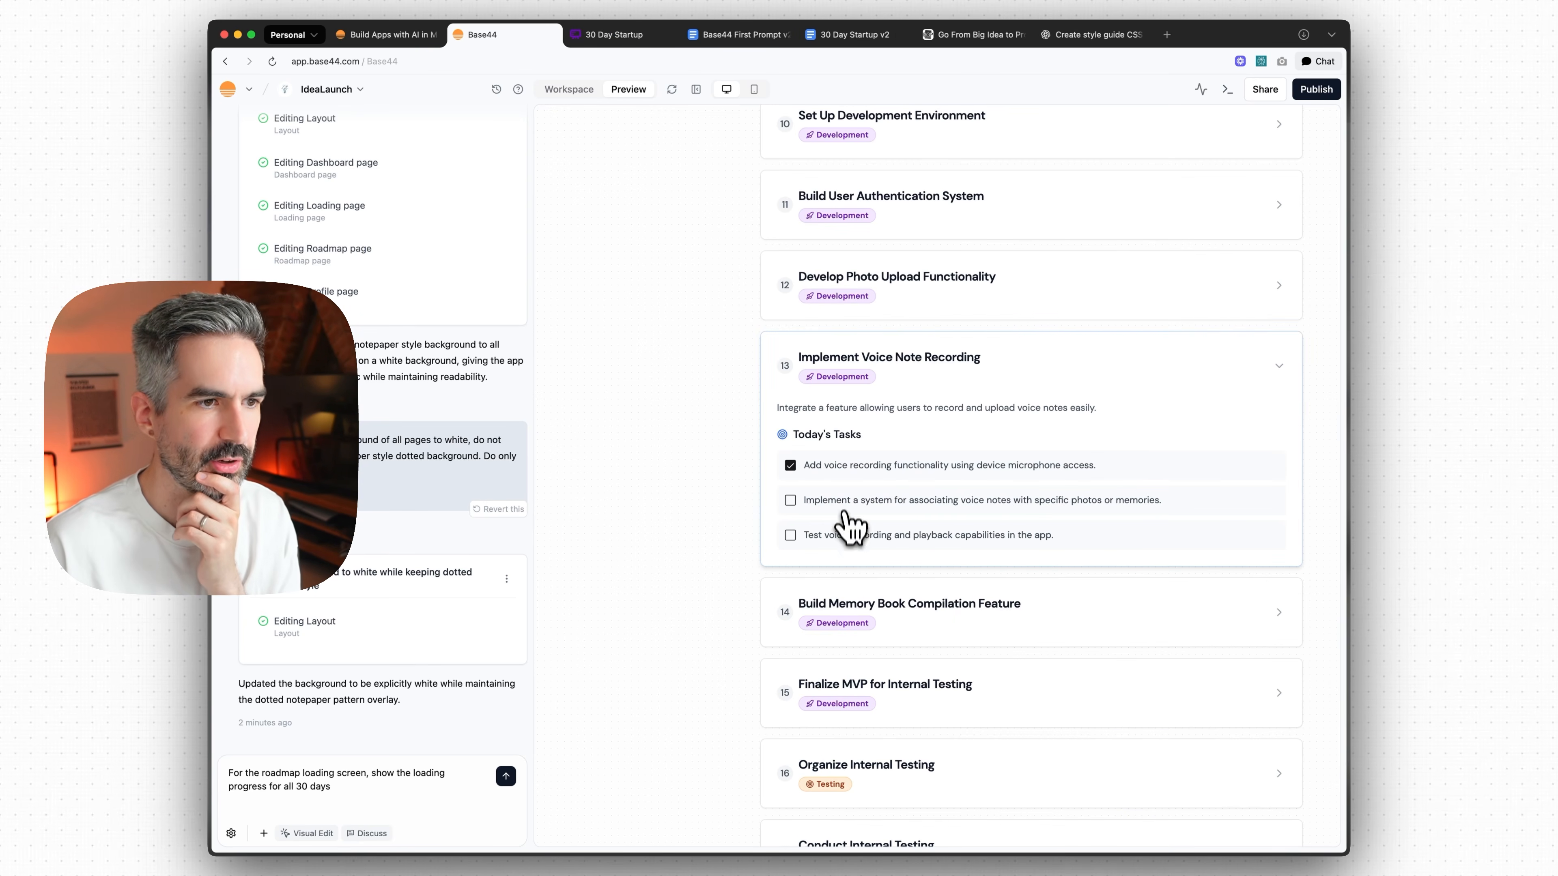
{"action": "scroll", "coordinate": [844, 546], "scroll_direction": "up", "scroll_amount": 20}
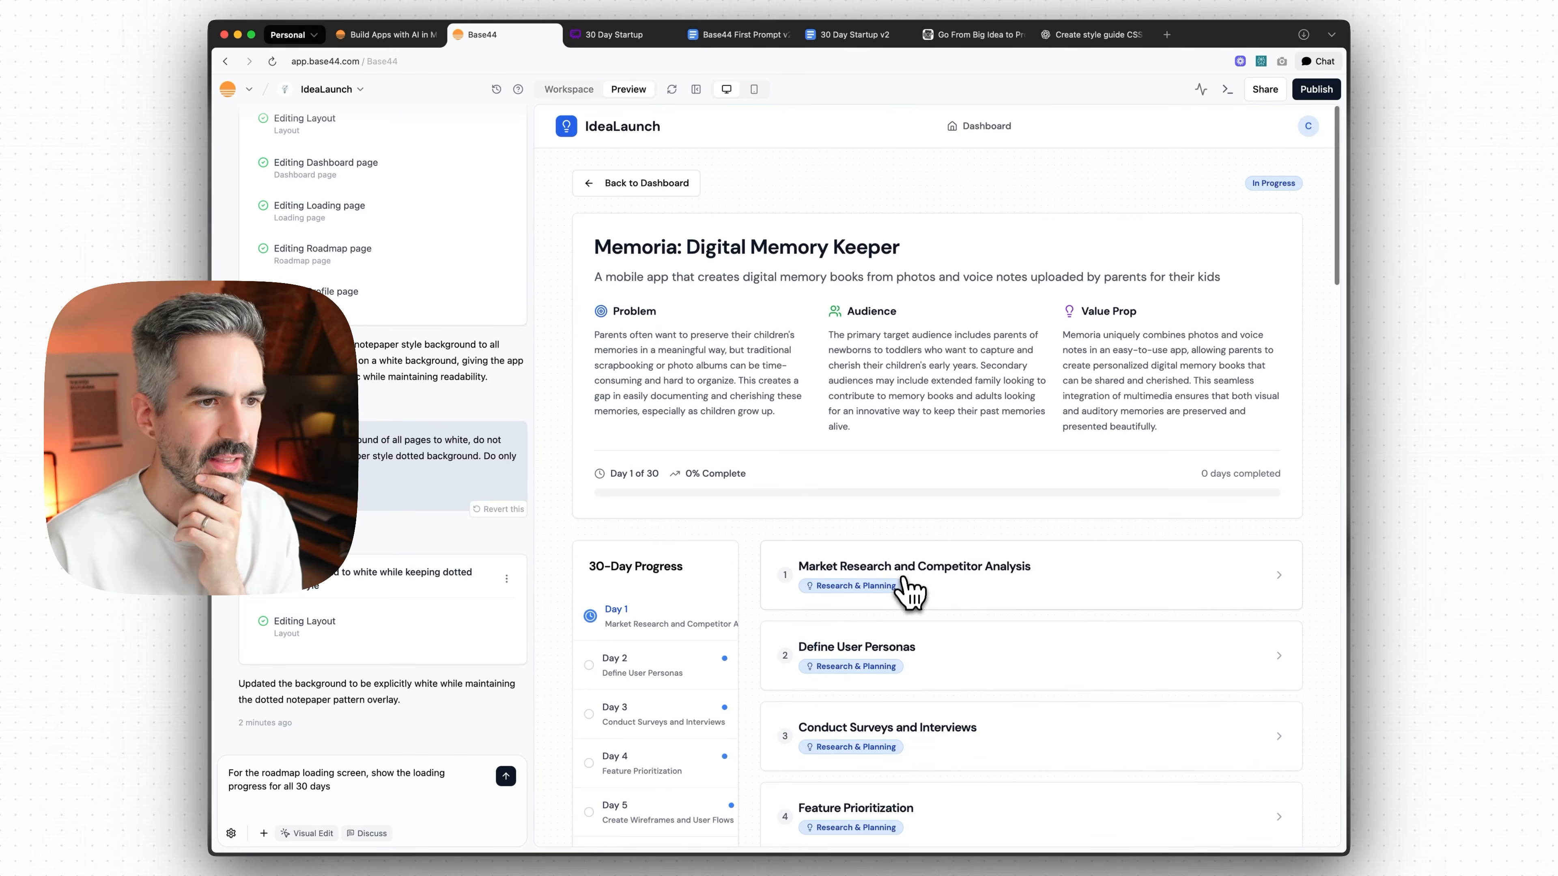
{"action": "scroll", "coordinate": [926, 586], "scroll_direction": "down", "scroll_amount": 5}
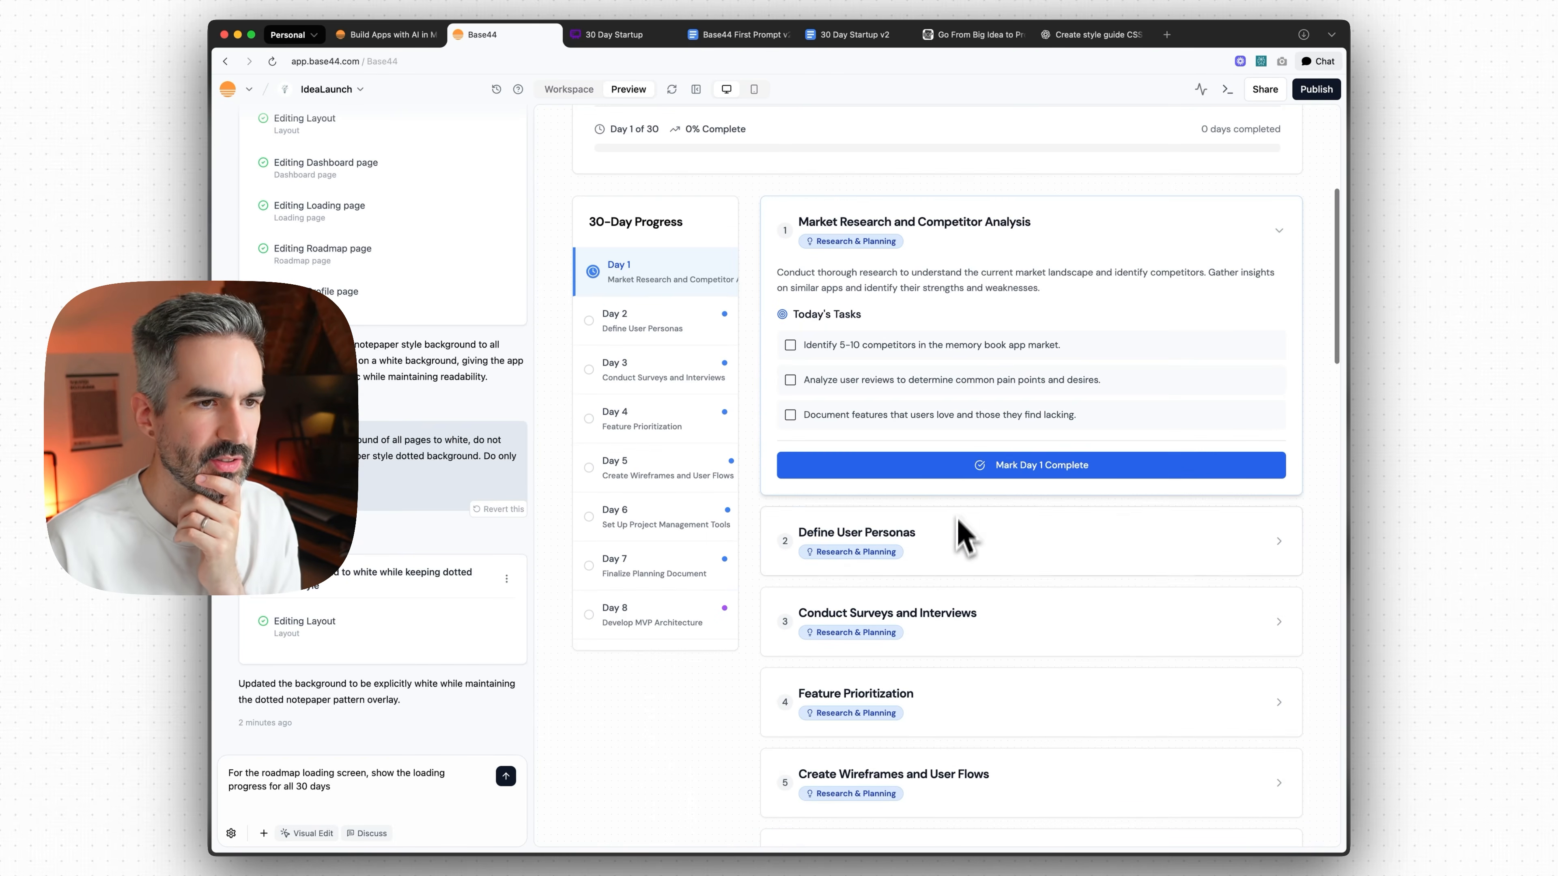
{"action": "left_click", "coordinate": [958, 488]}
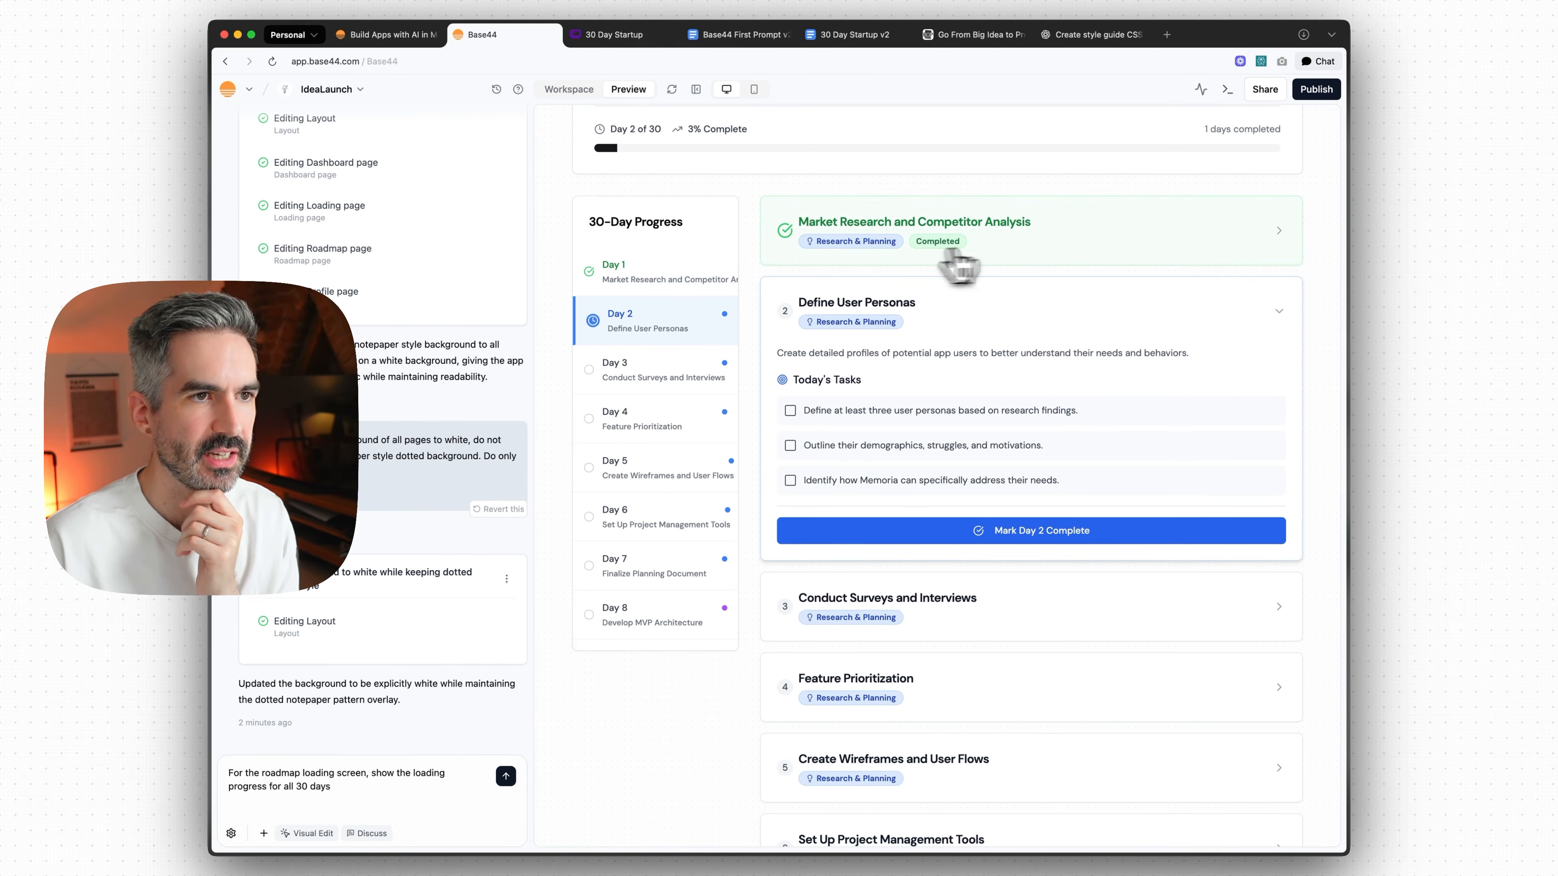
- Check the roadmap's overall progress bar and open Day 3, Conduct Surveys and Interviews, from the 30-Day Progress list
{"action": "scroll", "coordinate": [968, 293], "scroll_direction": "up", "scroll_amount": 2}
{"action": "scroll", "coordinate": [970, 297], "scroll_direction": "up", "scroll_amount": 4}
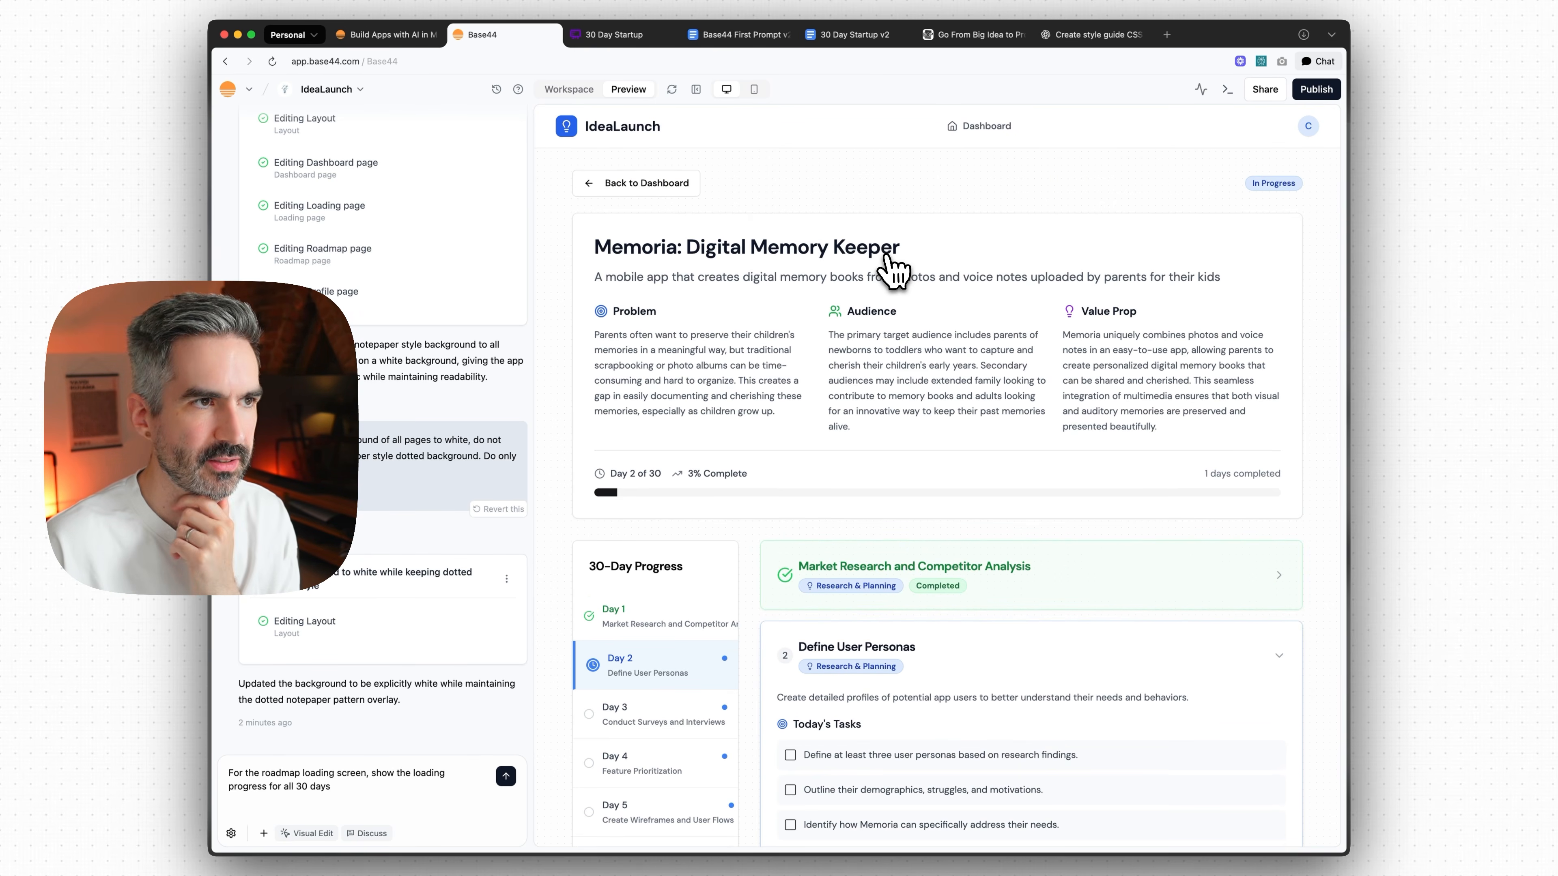
{"action": "scroll", "coordinate": [887, 253], "scroll_direction": "down", "scroll_amount": 3}
{"action": "scroll", "coordinate": [894, 267], "scroll_direction": "down", "scroll_amount": 5}
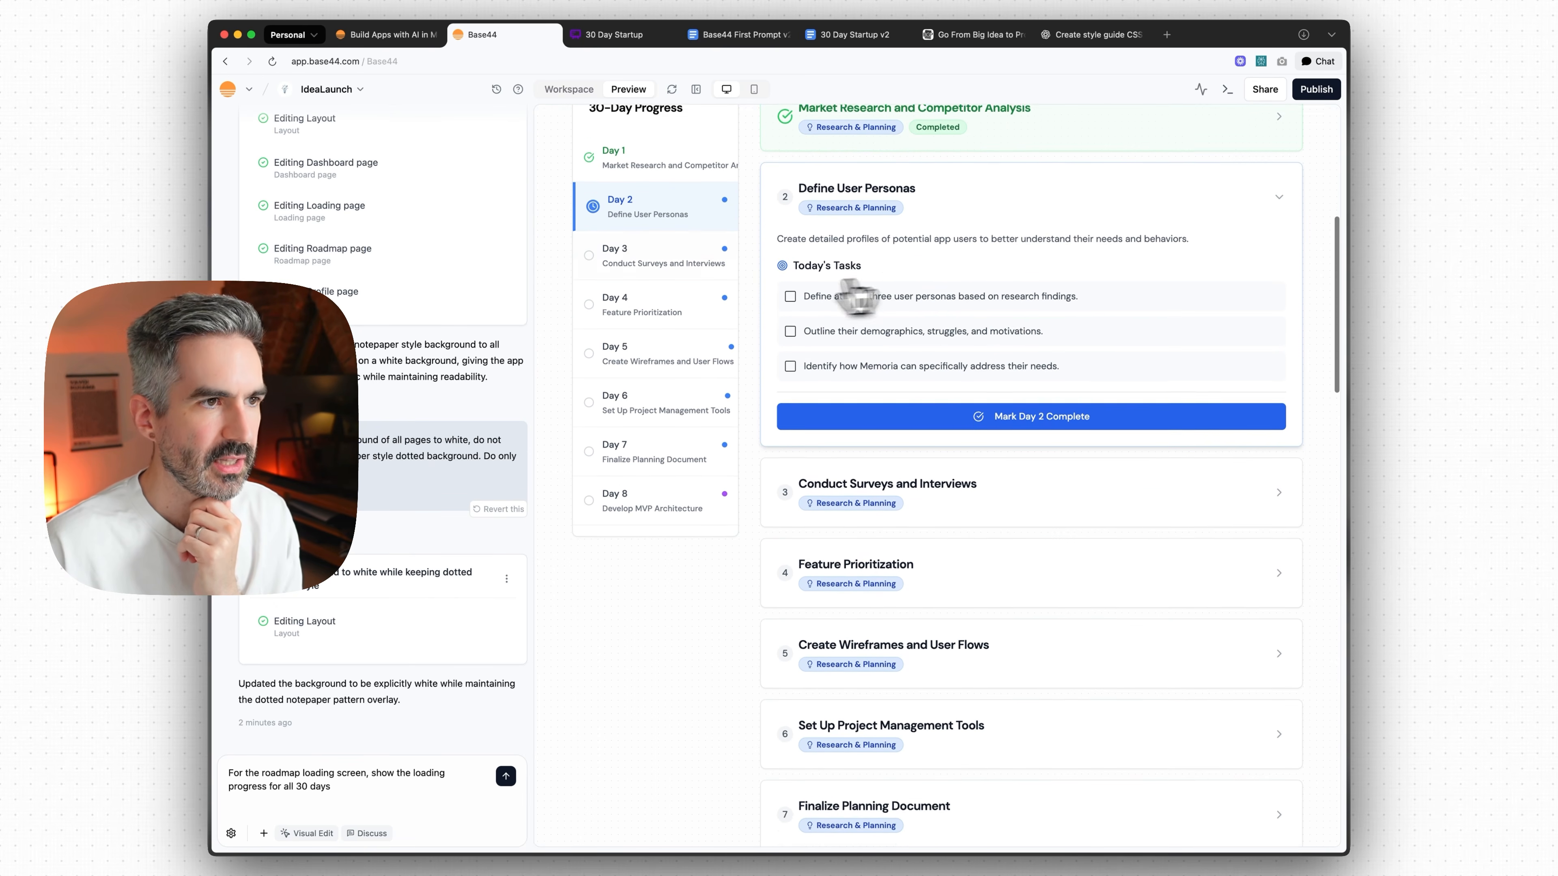
{"action": "left_click", "coordinate": [662, 249]}
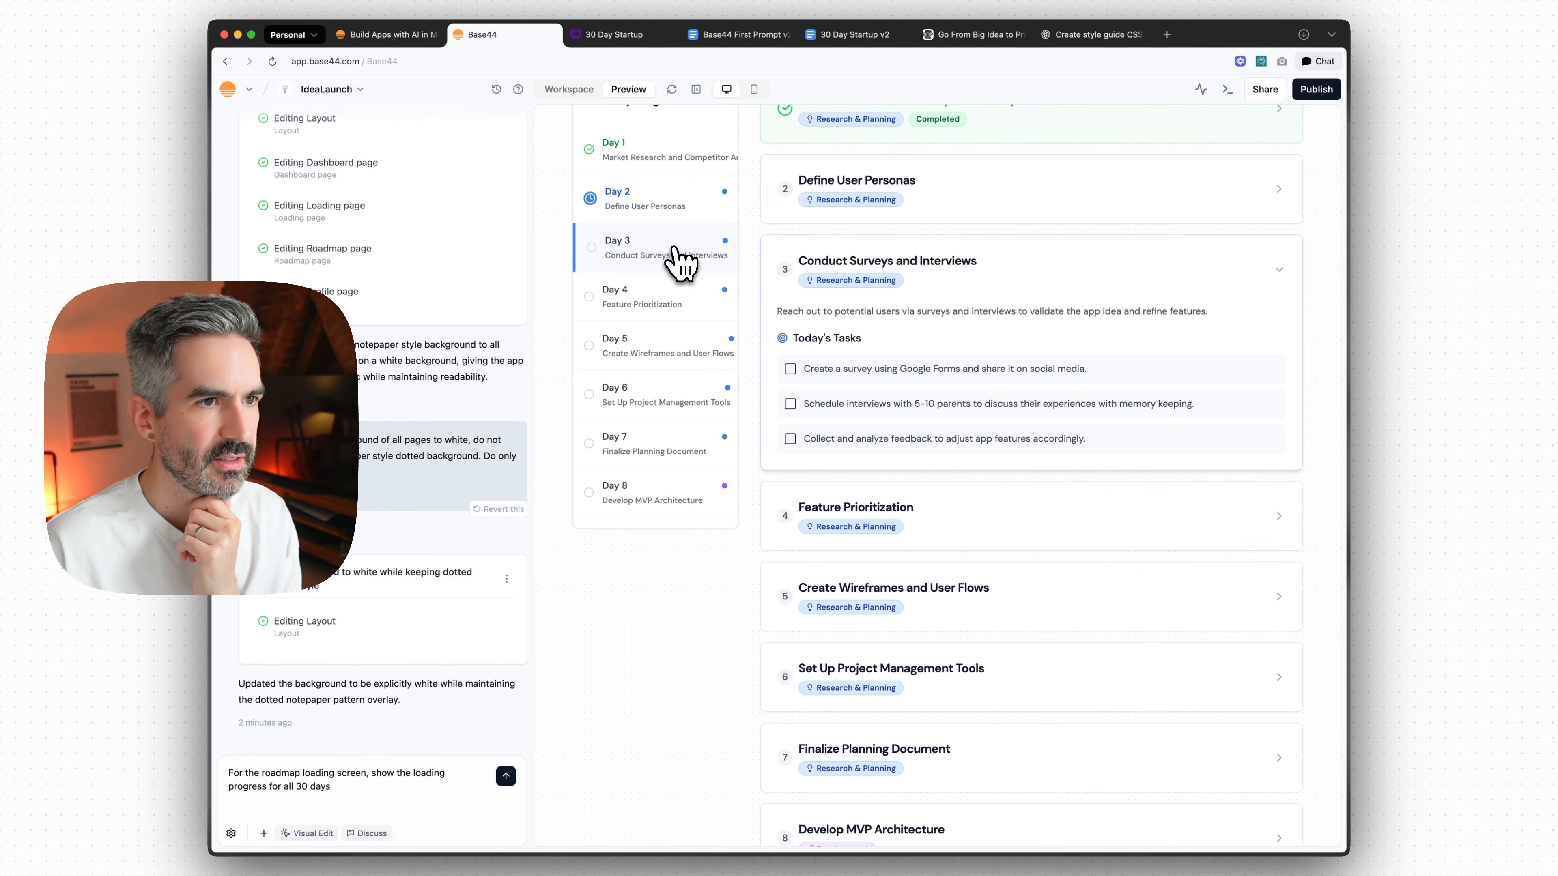
- Return to Day 2, Define User Personas, through the 30-Day Progress list and tick all three of its tasks
{"action": "left_click", "coordinate": [673, 209]}
{"action": "scroll", "coordinate": [684, 227], "scroll_direction": "up", "scroll_amount": 3}
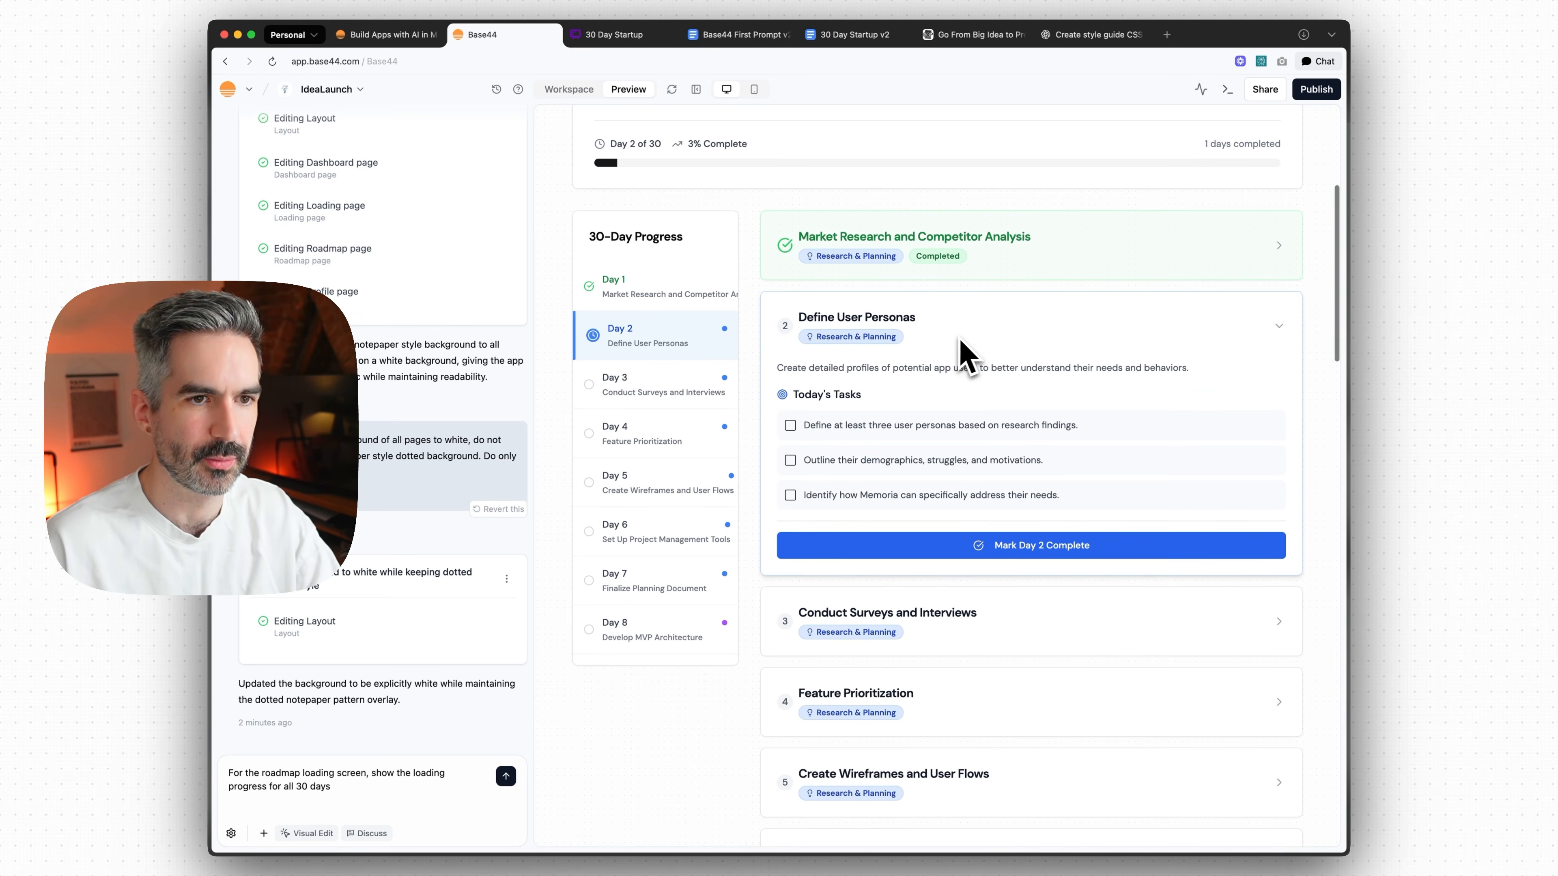
{"action": "scroll", "coordinate": [960, 349], "scroll_direction": "down", "scroll_amount": 3}
{"action": "left_click", "coordinate": [825, 281]}
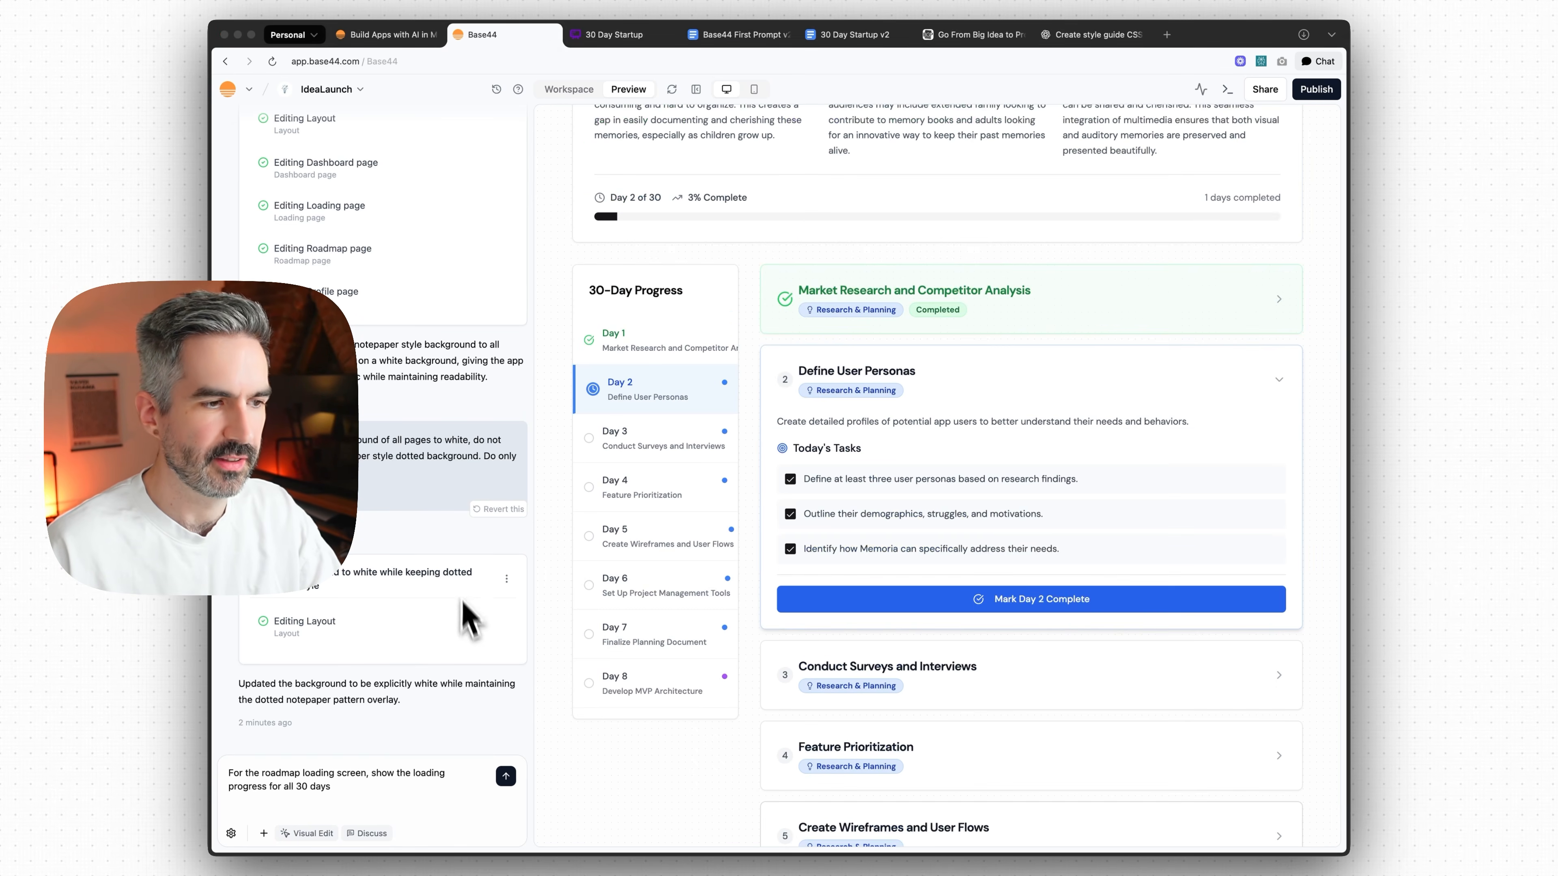
- Prompt Base44 to show roadmap loading progress for all 30 days, not just the first 6, and loop it if loading takes longer
{"action": "left_click", "coordinate": [347, 794]}
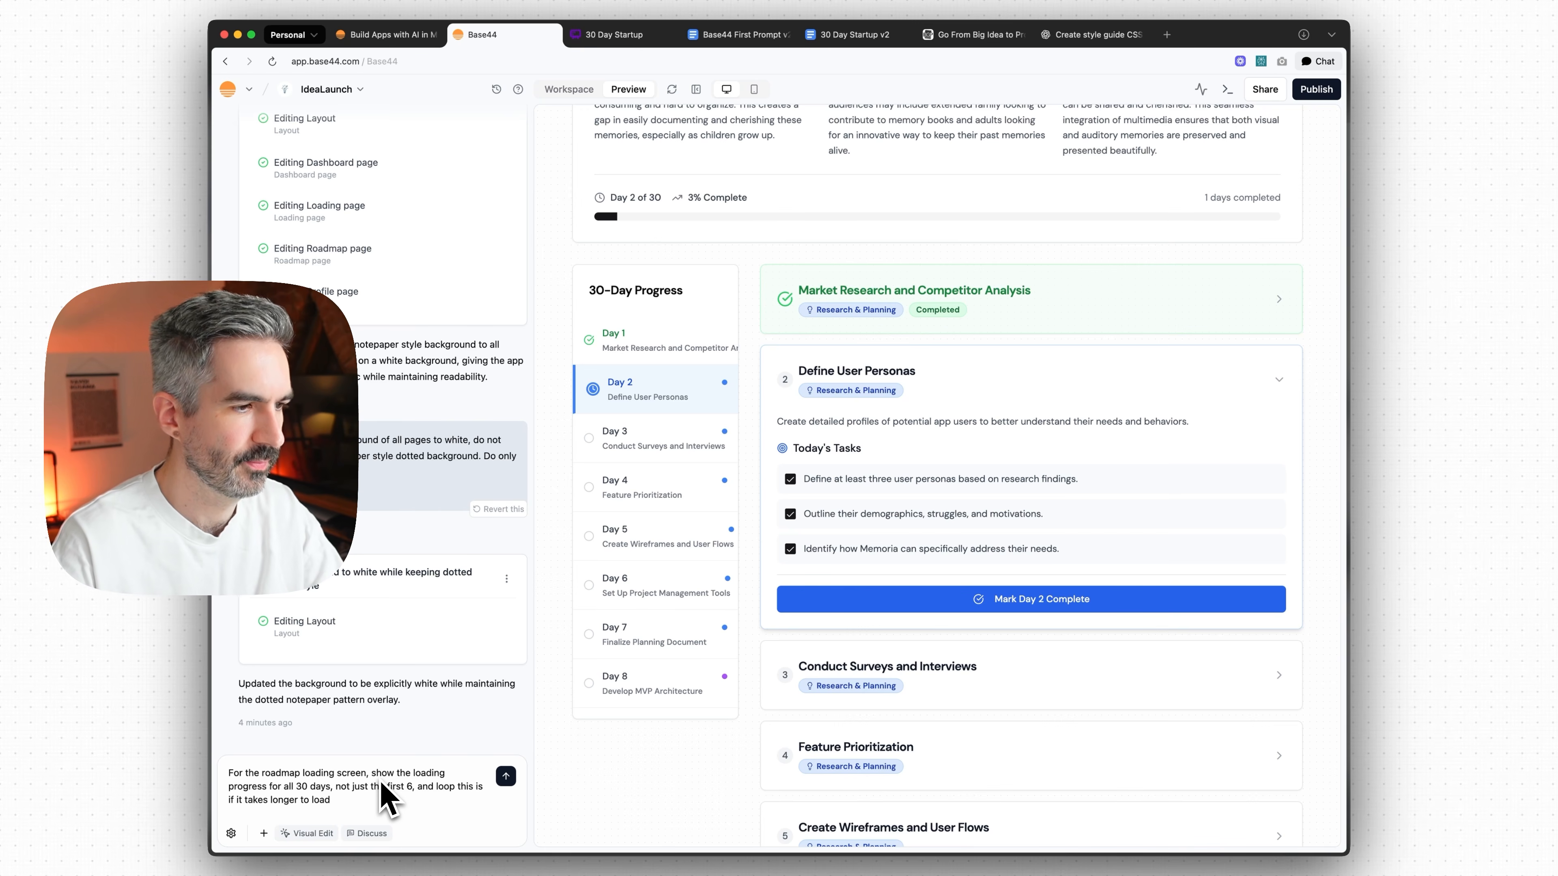
{"action": "key", "text": "Return"}
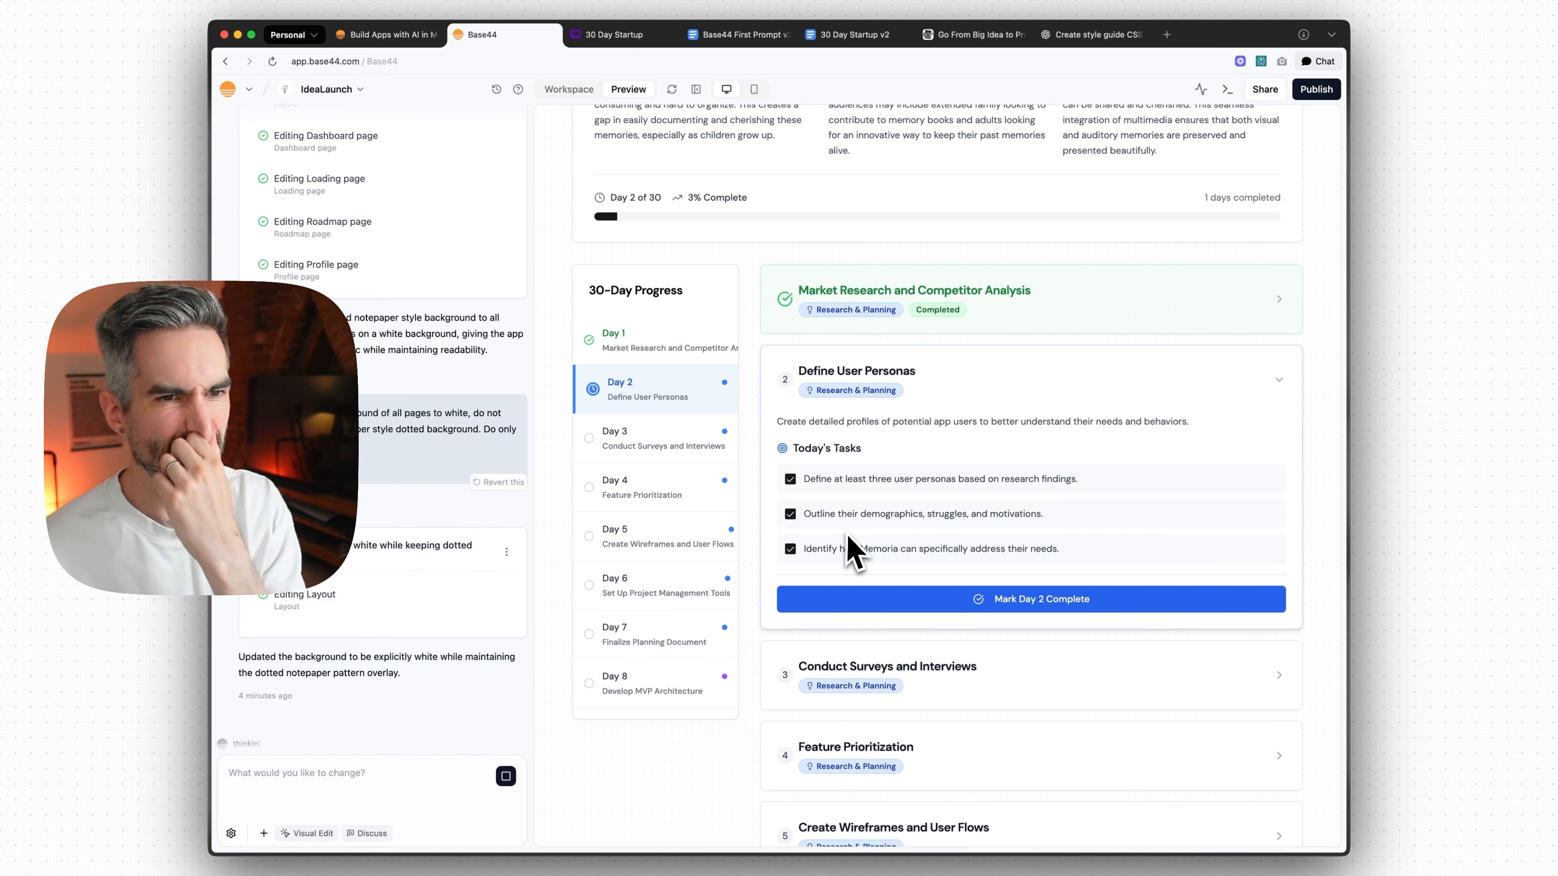
- Mark Day 2 complete, and browse days 9 and 10 through the 30-Day Progress list
{"action": "scroll", "coordinate": [1052, 457], "scroll_direction": "up", "scroll_amount": 5}
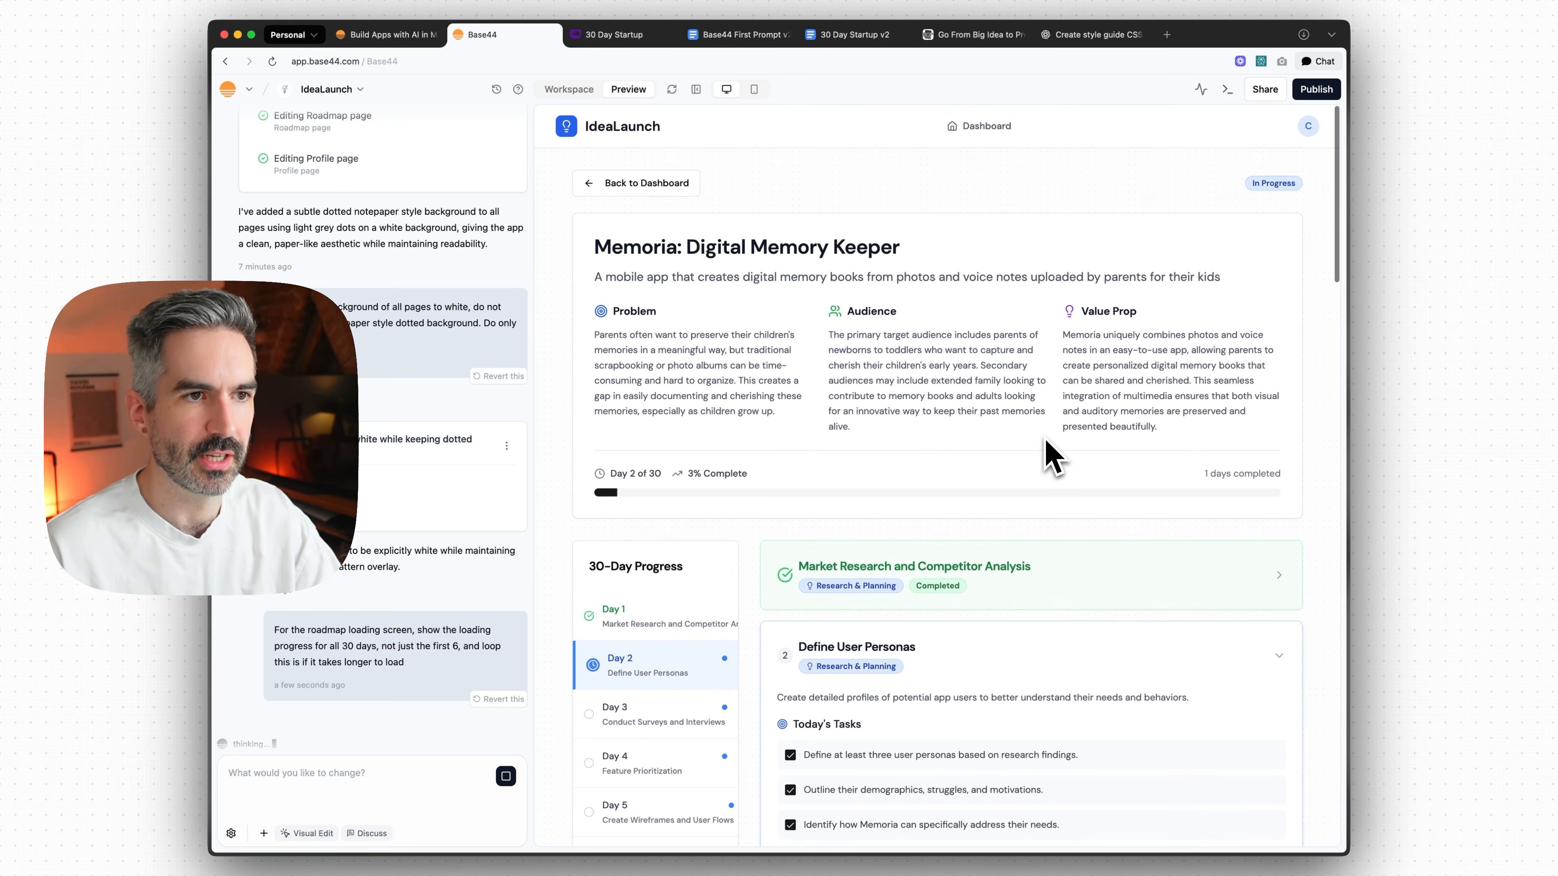
{"action": "scroll", "coordinate": [717, 445], "scroll_direction": "down", "scroll_amount": 10}
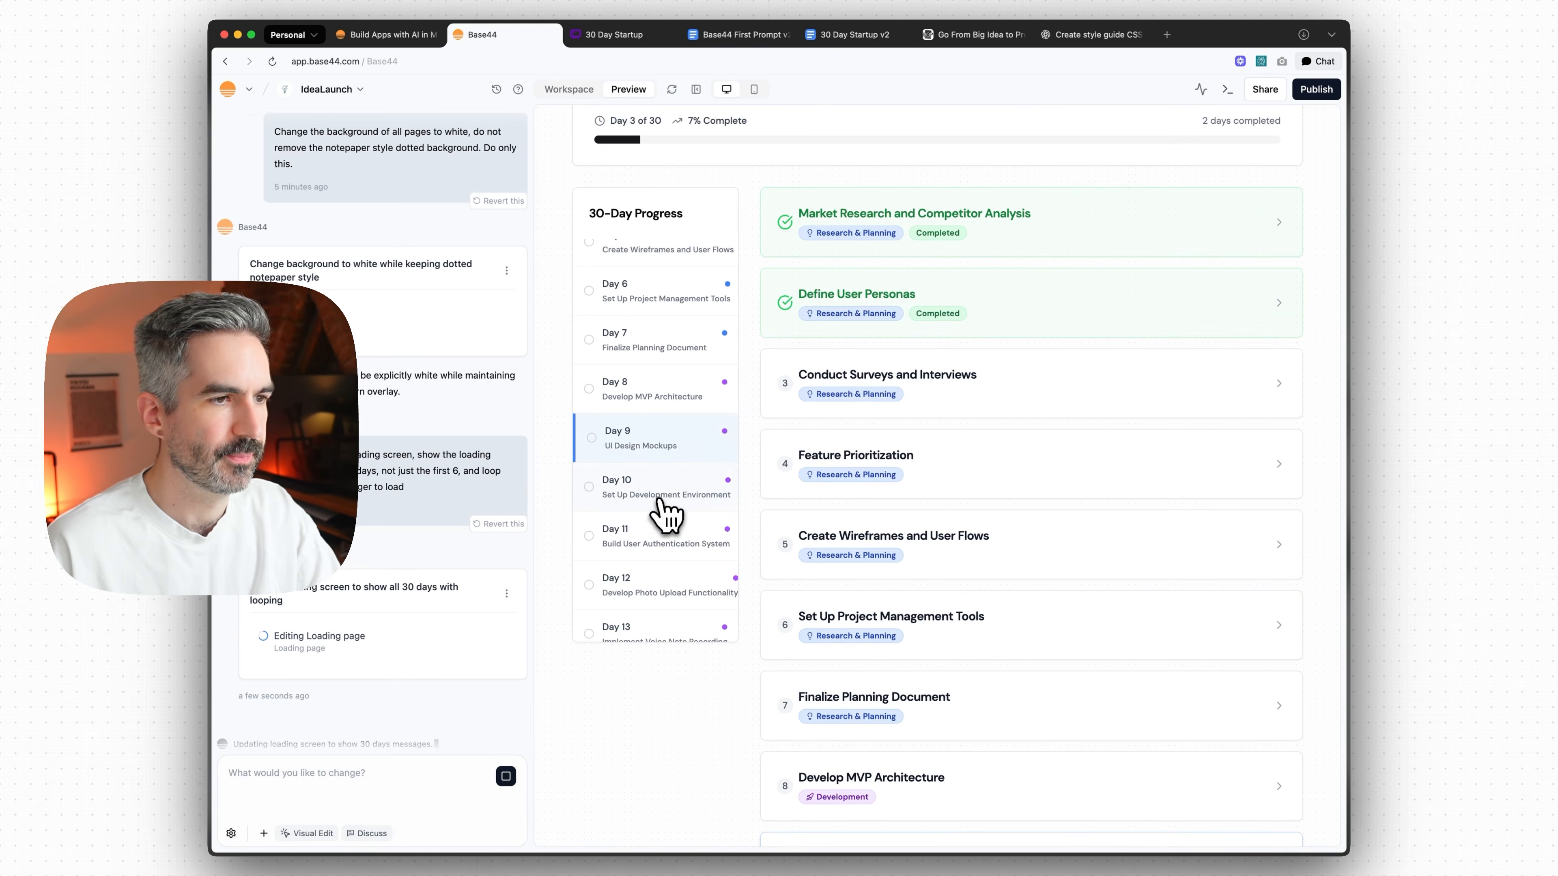
{"action": "left_click", "coordinate": [681, 498]}
{"action": "scroll", "coordinate": [1010, 435], "scroll_direction": "down", "scroll_amount": 15}
{"action": "scroll", "coordinate": [927, 500], "scroll_direction": "up", "scroll_amount": 15}
{"action": "scroll", "coordinate": [736, 325], "scroll_direction": "up", "scroll_amount": 10}
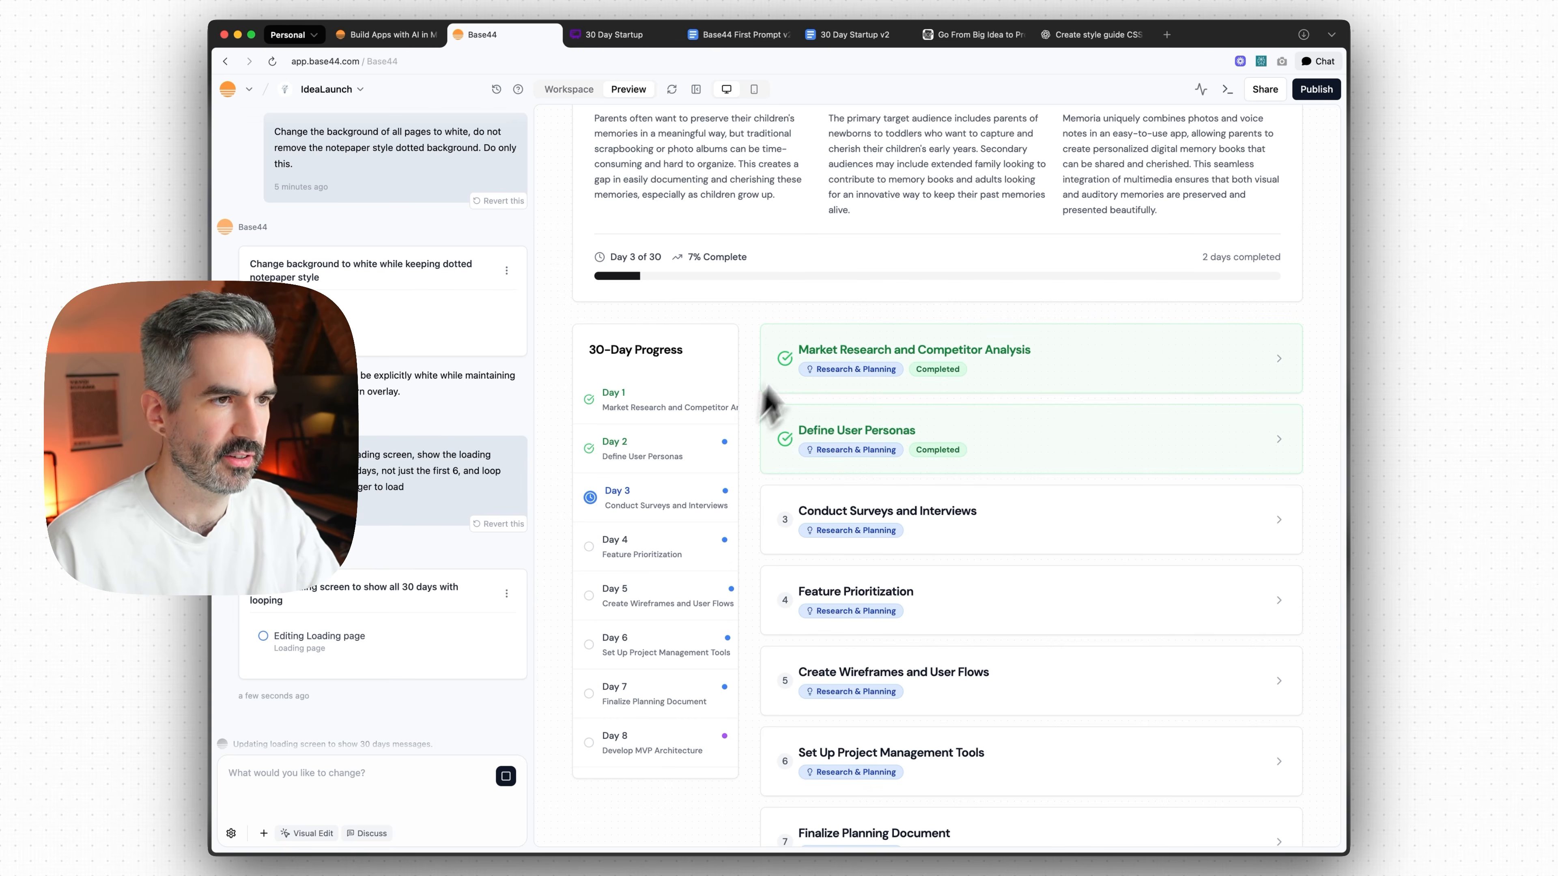
- Return to the IdeaLaunch dashboard and examine the idea form, Pro Tips and Your App Ideas section
{"action": "scroll", "coordinate": [755, 424], "scroll_direction": "up", "scroll_amount": 5}
{"action": "scroll", "coordinate": [810, 417], "scroll_direction": "down", "scroll_amount": 8}
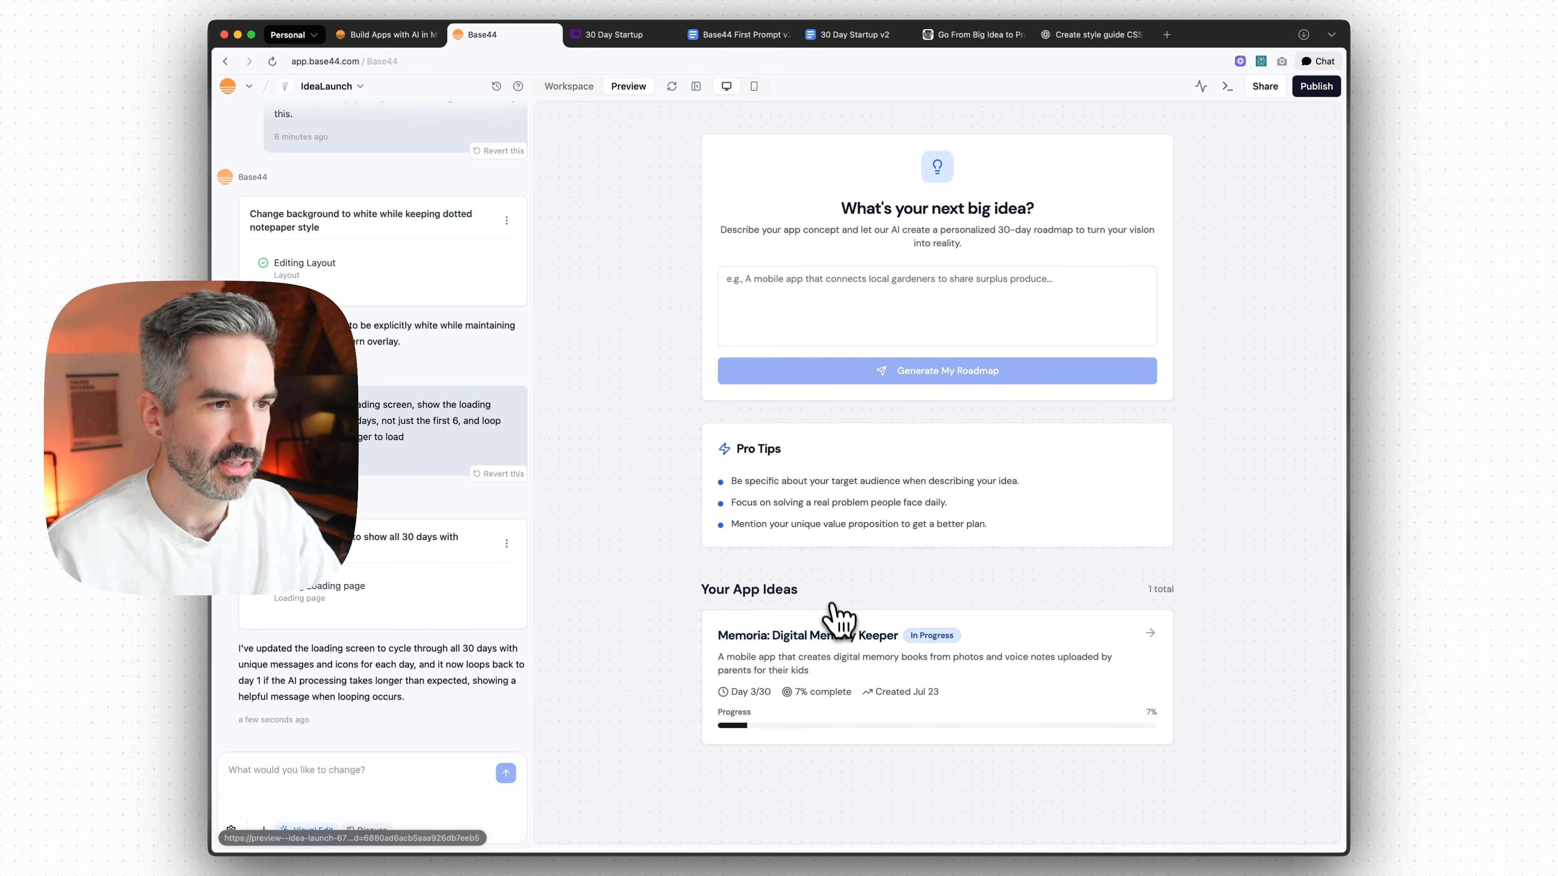
{"action": "scroll", "coordinate": [920, 577], "scroll_direction": "up", "scroll_amount": 2}
{"action": "scroll", "coordinate": [993, 565], "scroll_direction": "down", "scroll_amount": 2}
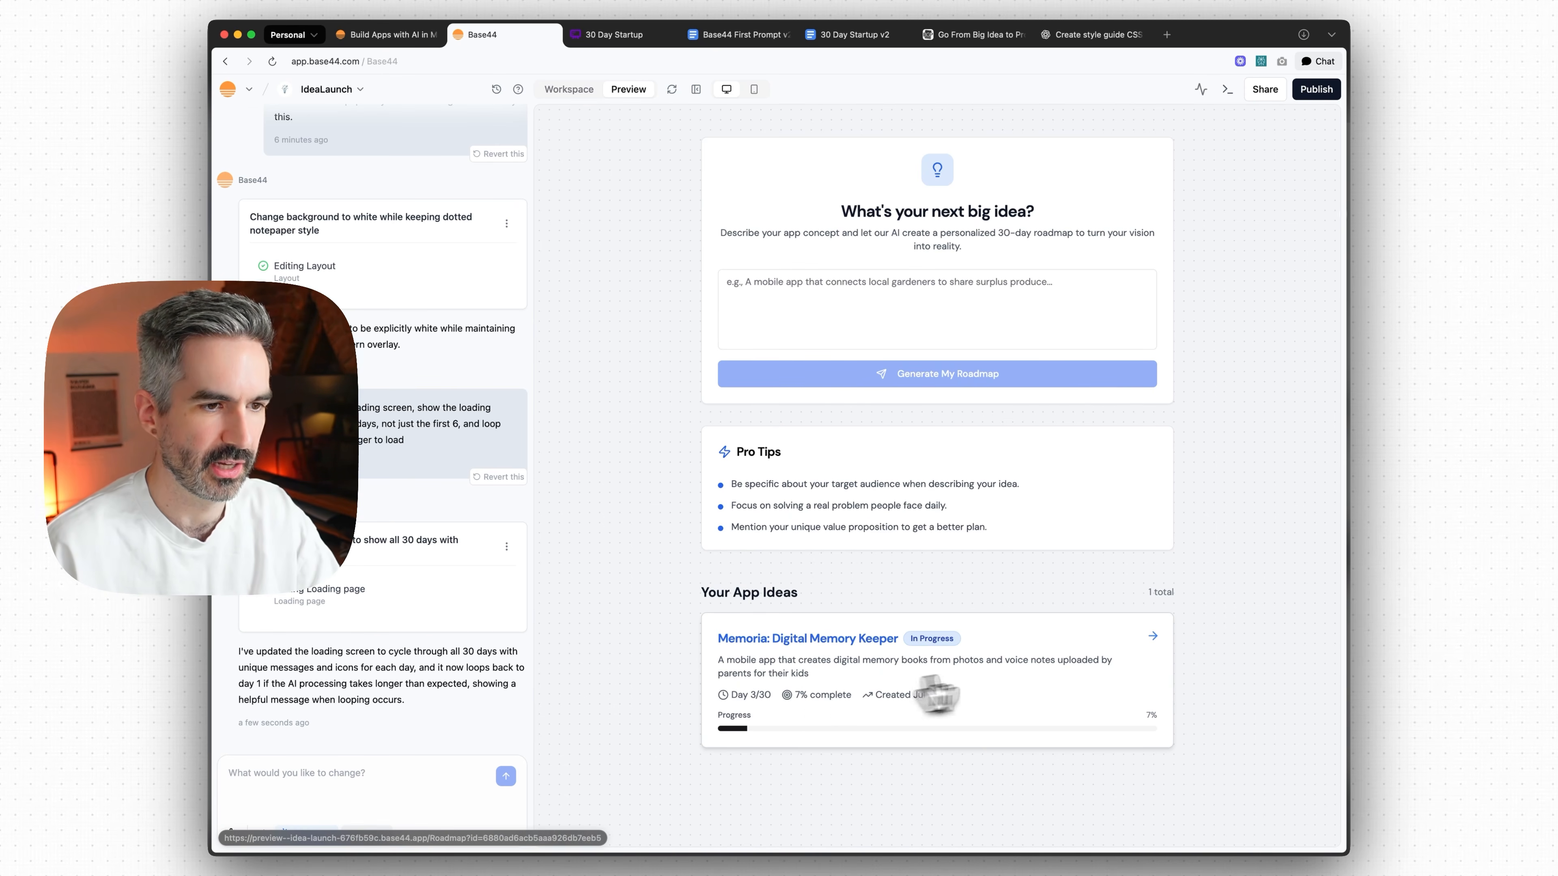
- Reopen the Memoria: Digital Memory Keeper roadmap and review its completed days and the Day 3 tasks
{"action": "left_click", "coordinate": [1029, 669]}
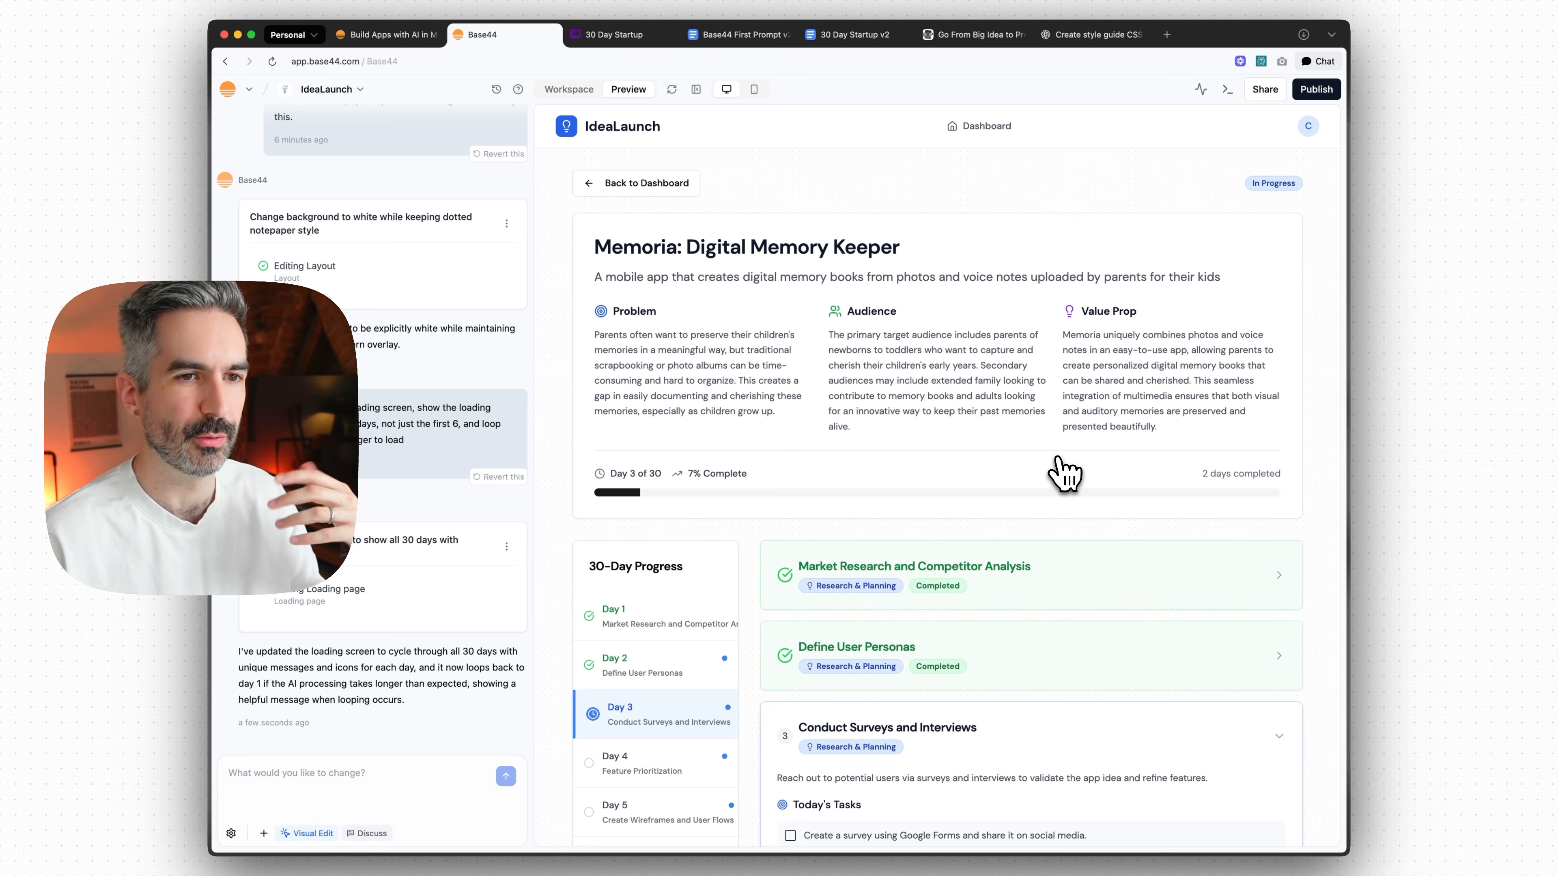
{"action": "scroll", "coordinate": [1064, 463], "scroll_direction": "down", "scroll_amount": 5}
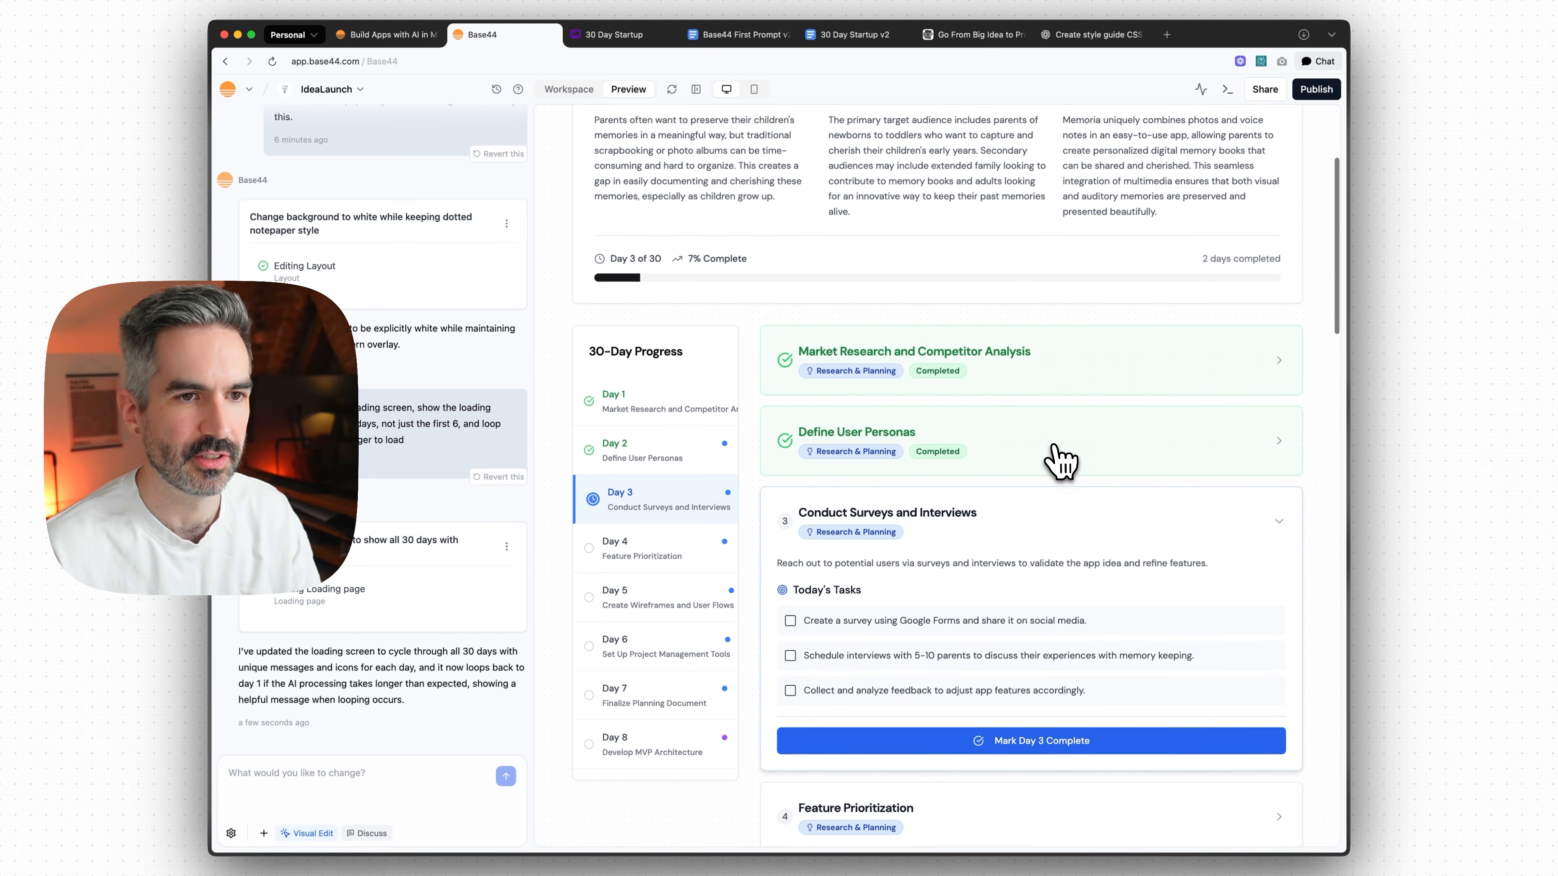
{"action": "scroll", "coordinate": [1080, 473], "scroll_direction": "down", "scroll_amount": 4}
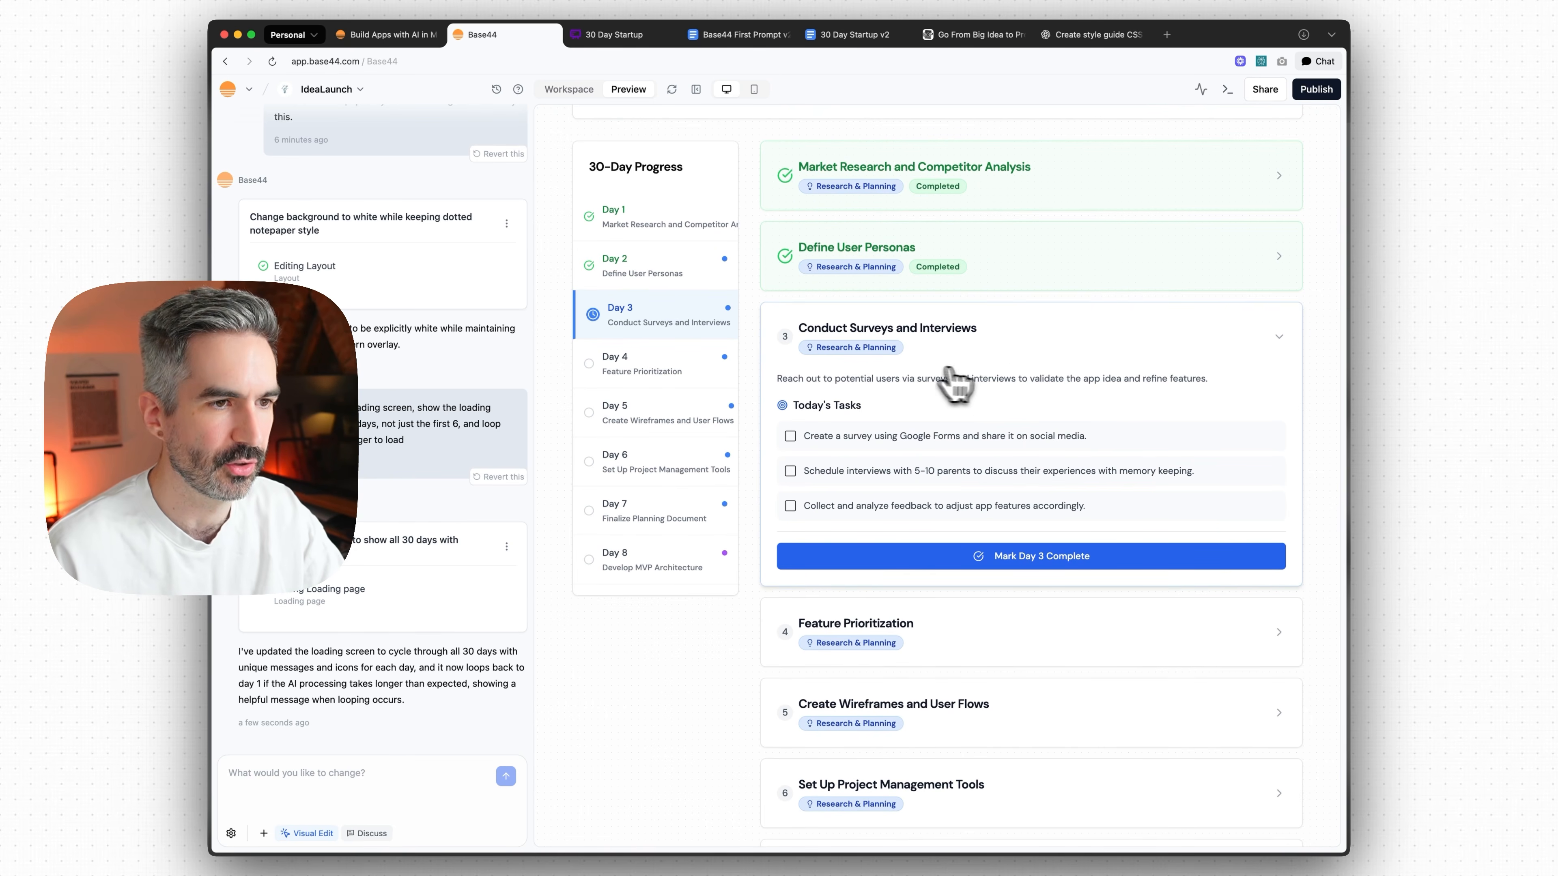
{"action": "scroll", "coordinate": [981, 383], "scroll_direction": "up", "scroll_amount": 2}
{"action": "scroll", "coordinate": [1021, 378], "scroll_direction": "up", "scroll_amount": 3}
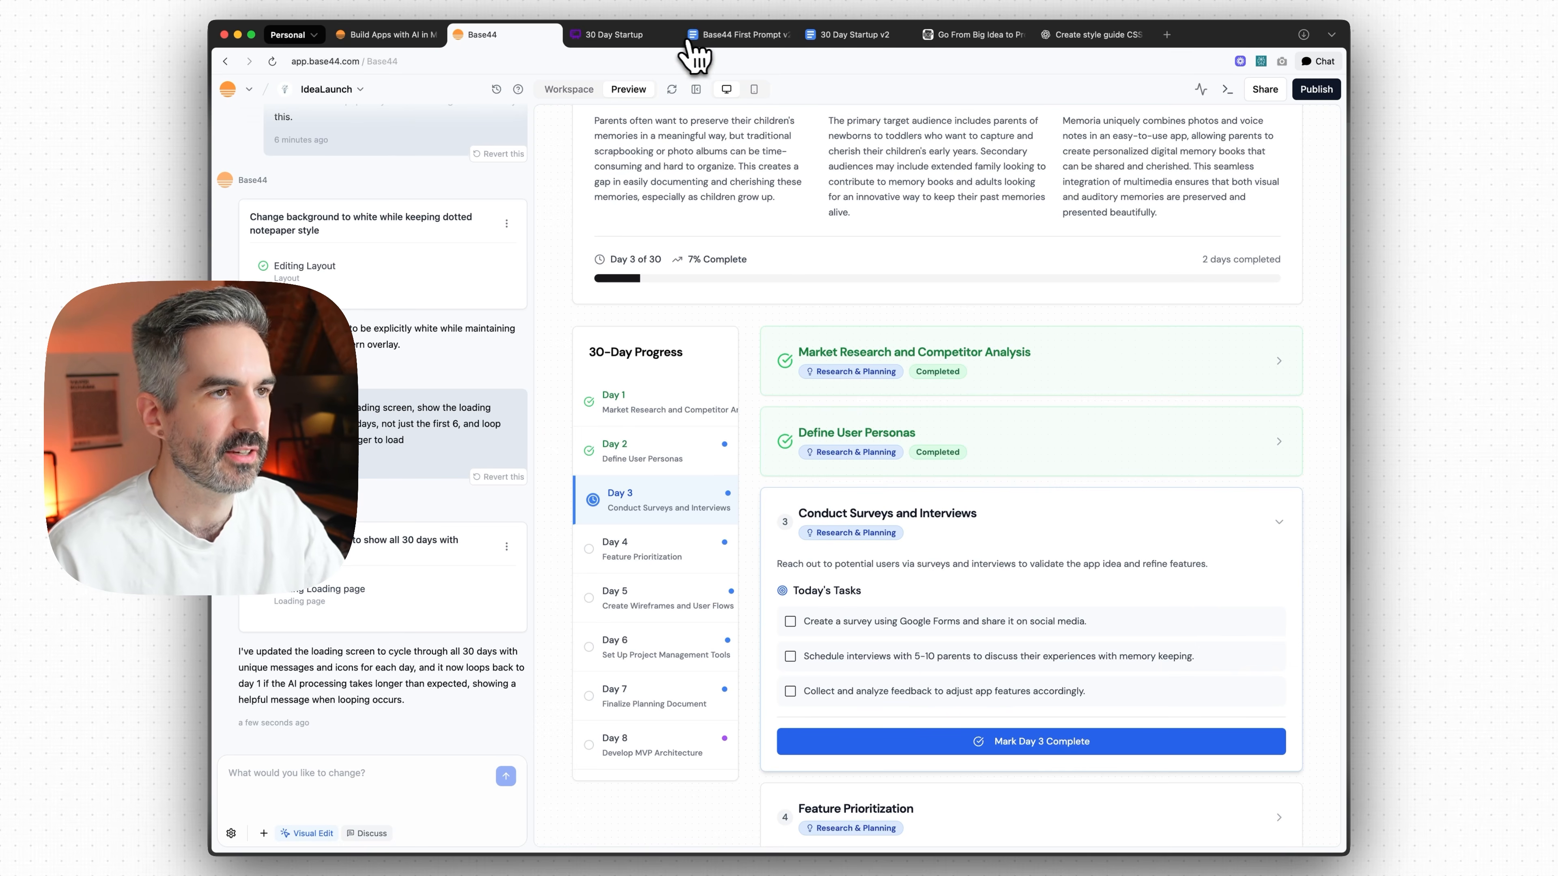
- Copy the entire content of the 30 Day Startup v2 document
{"action": "left_click", "coordinate": [842, 36]}
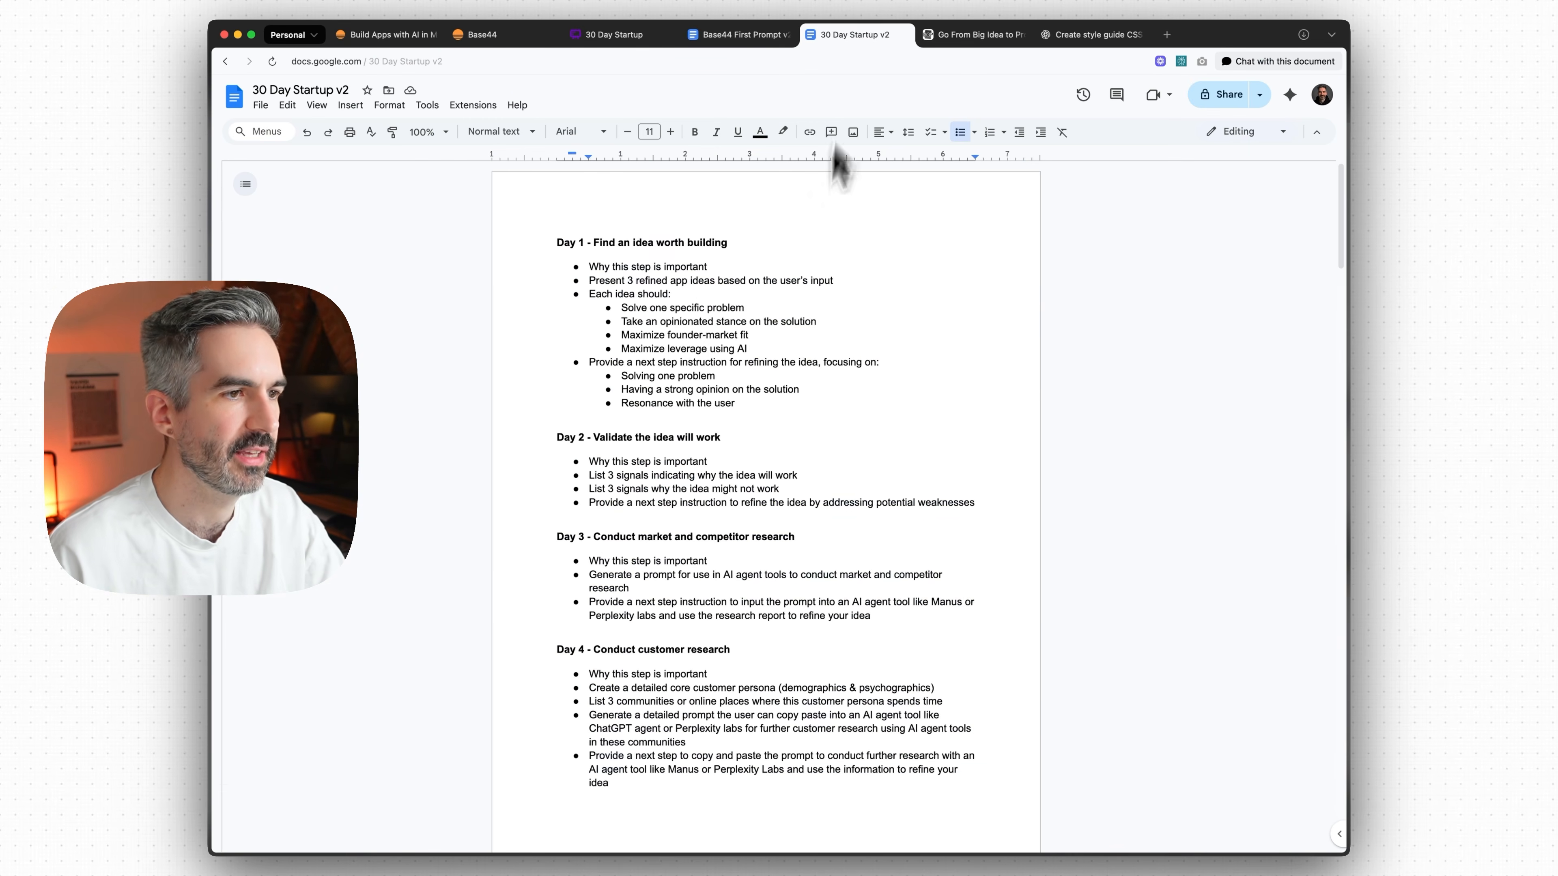
{"action": "key", "text": "super+a"}
{"action": "left_click", "coordinate": [785, 306]}
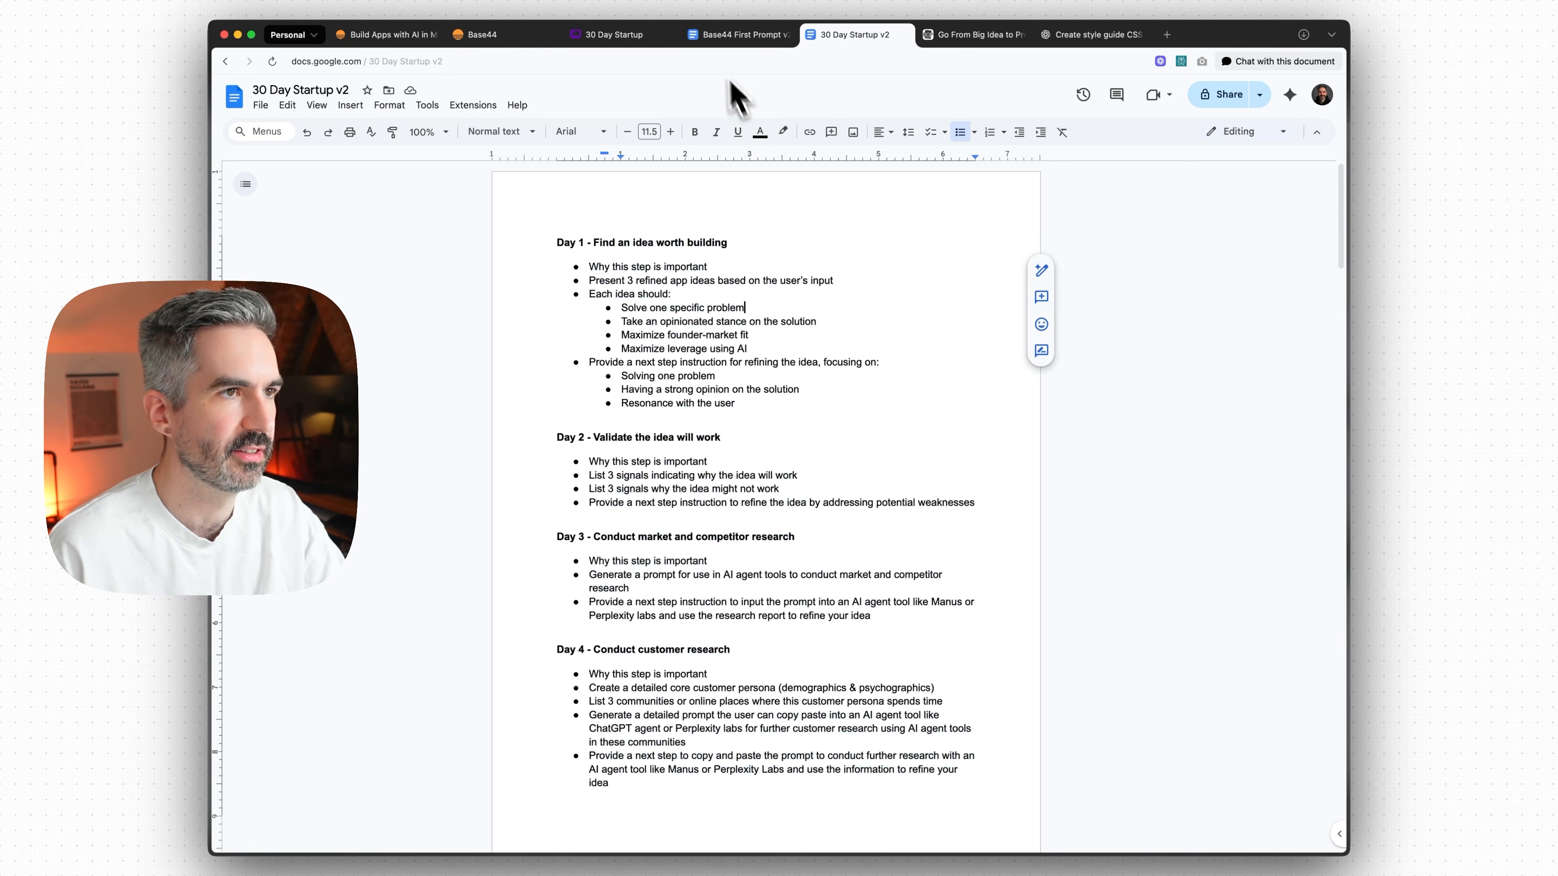
- Prompt Base44 to change the 30 day roadmap content to match the pasted document's structure, but keep 'today's tasks' on each day
{"action": "left_click", "coordinate": [485, 37]}
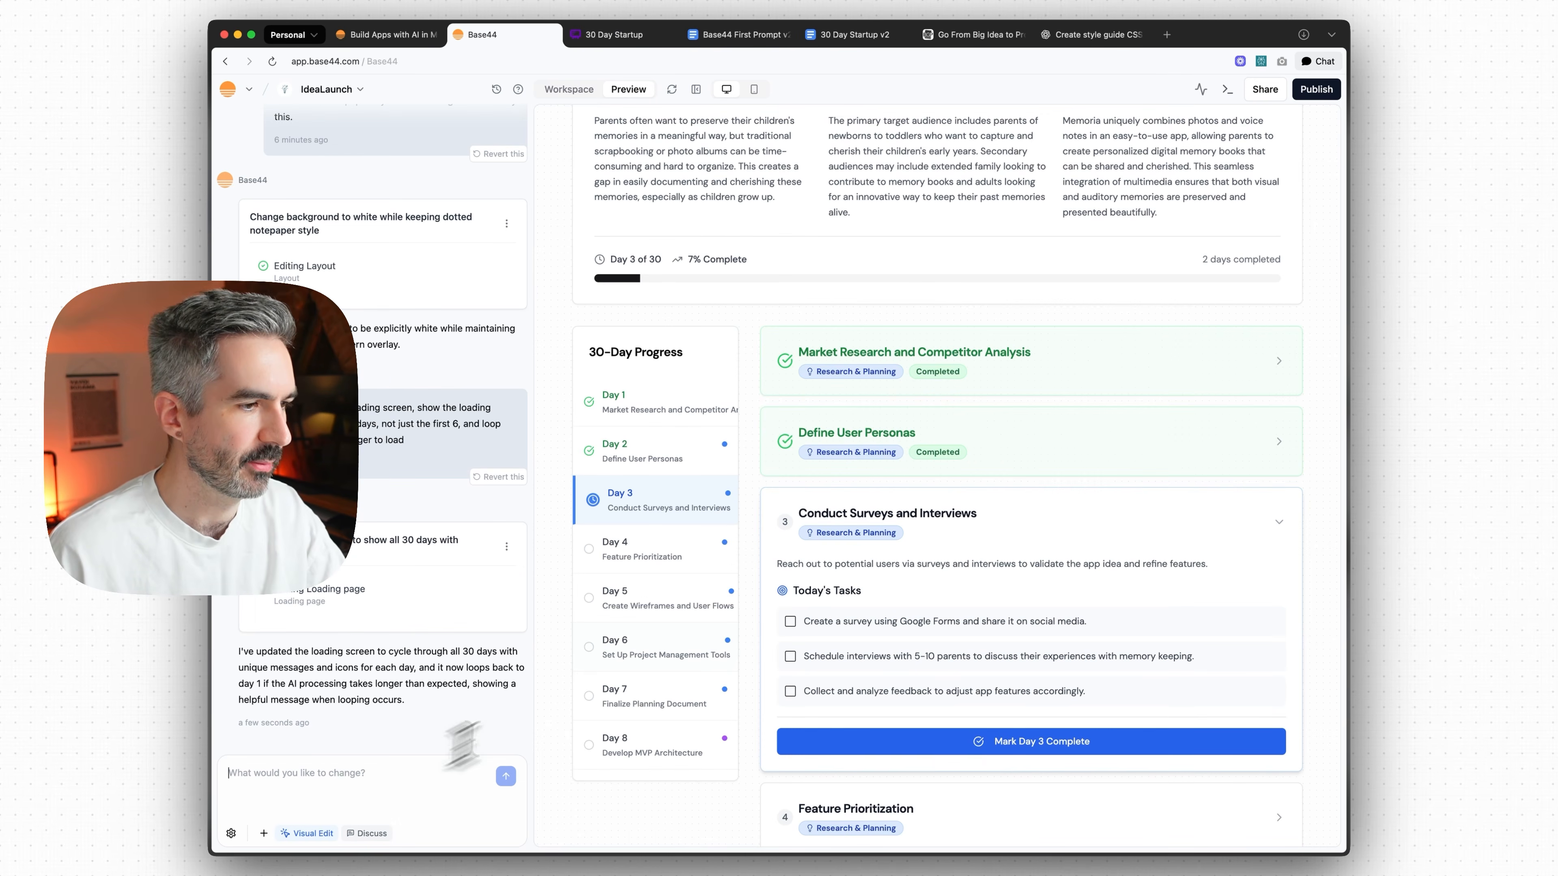
{"action": "type", "text": "c"}
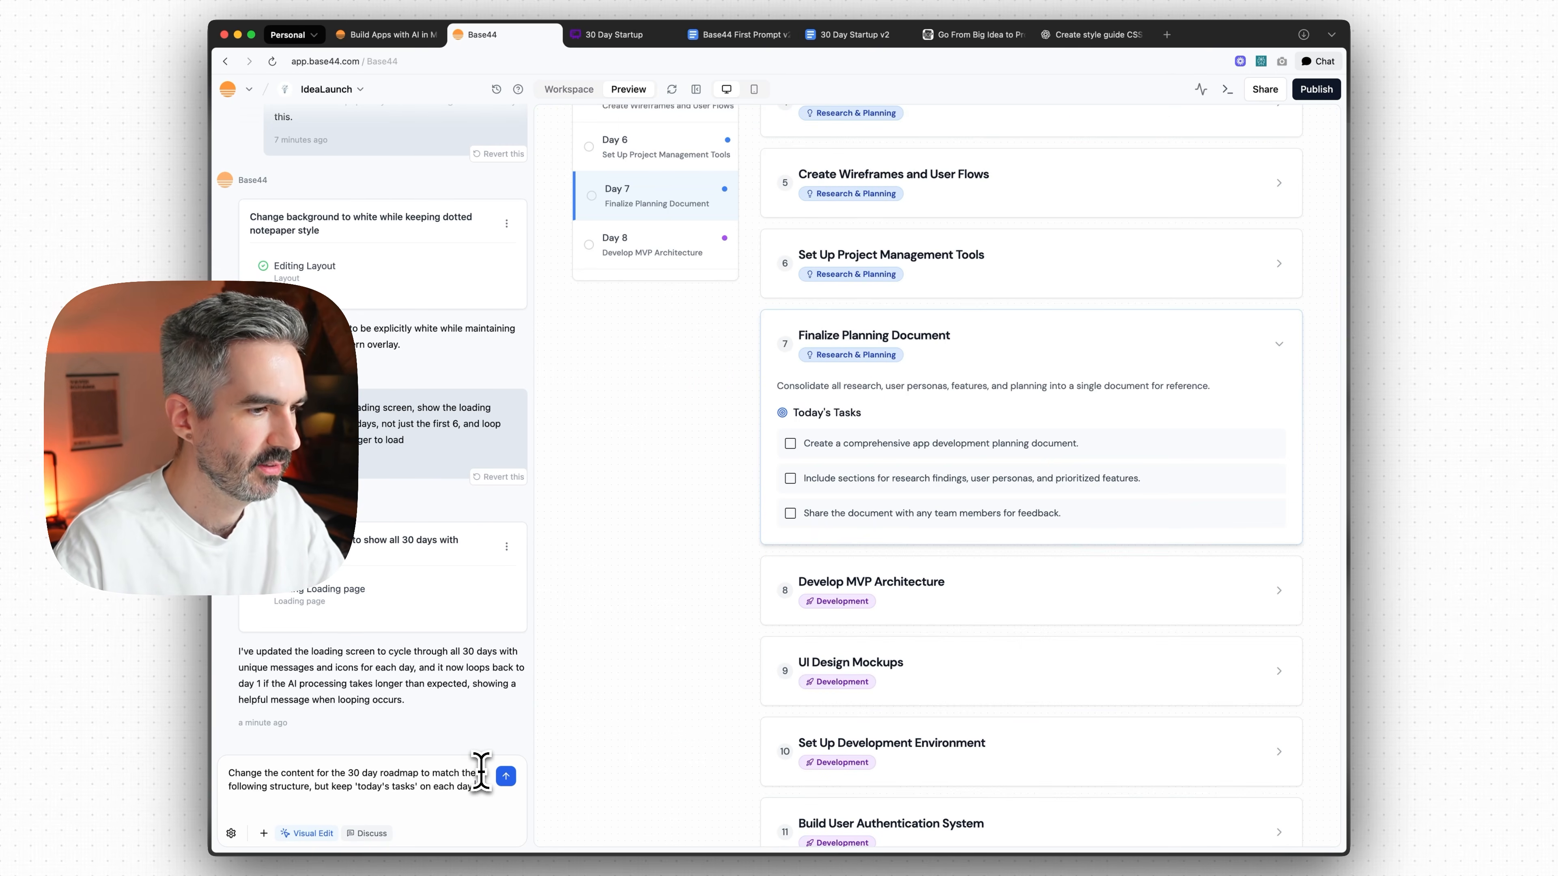
{"action": "key", "text": "super+v"}
{"action": "scroll", "coordinate": [347, 702], "scroll_direction": "down", "scroll_amount": 1}
{"action": "scroll", "coordinate": [347, 702], "scroll_direction": "down", "scroll_amount": 10}
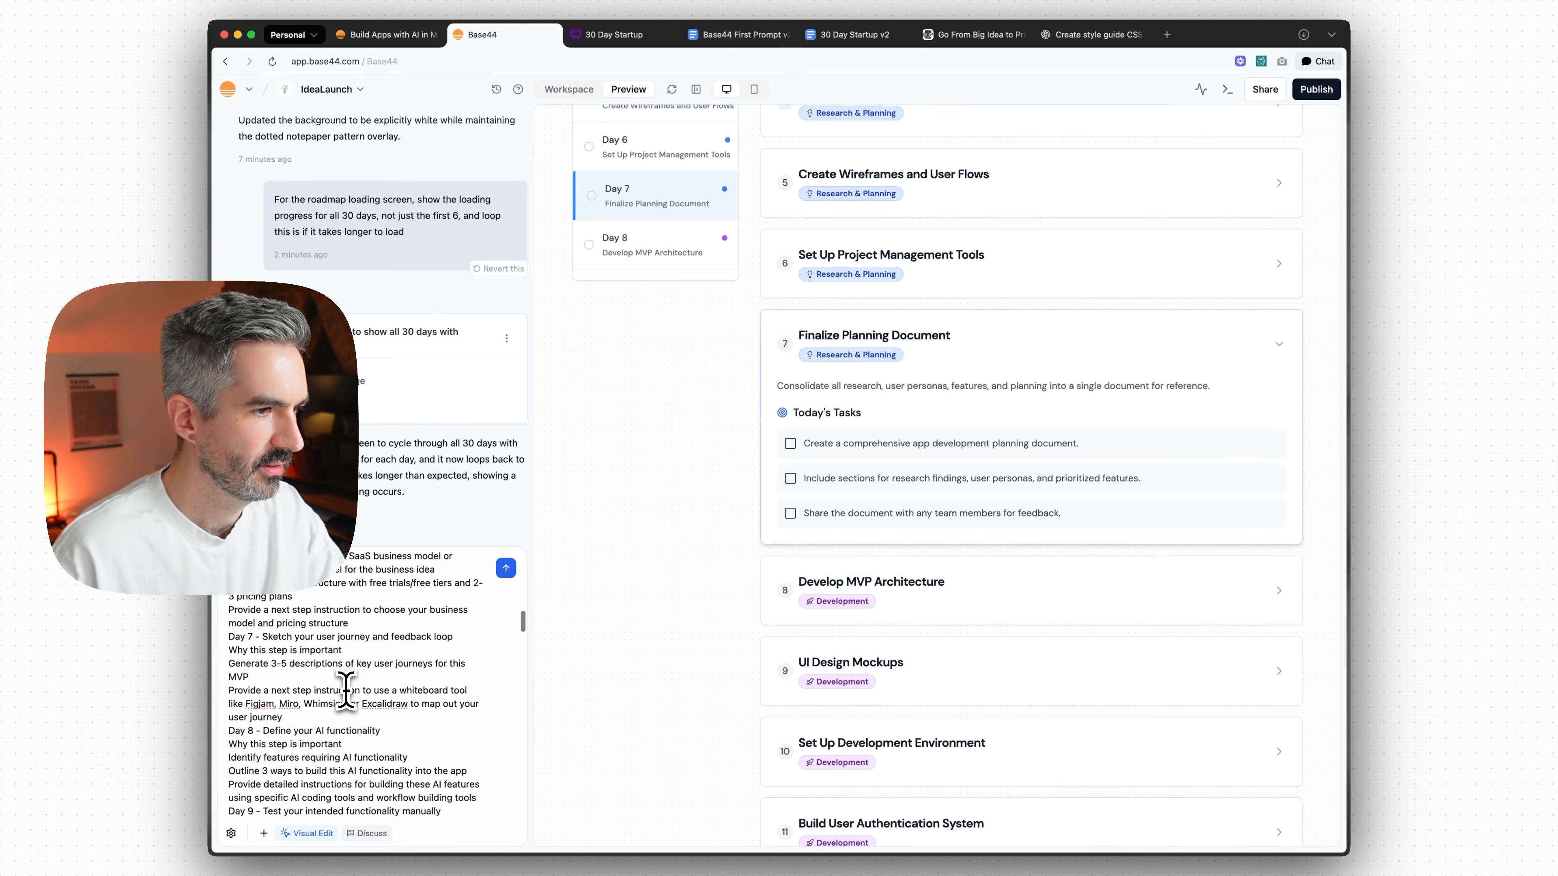
{"action": "scroll", "coordinate": [347, 690], "scroll_direction": "down", "scroll_amount": 15}
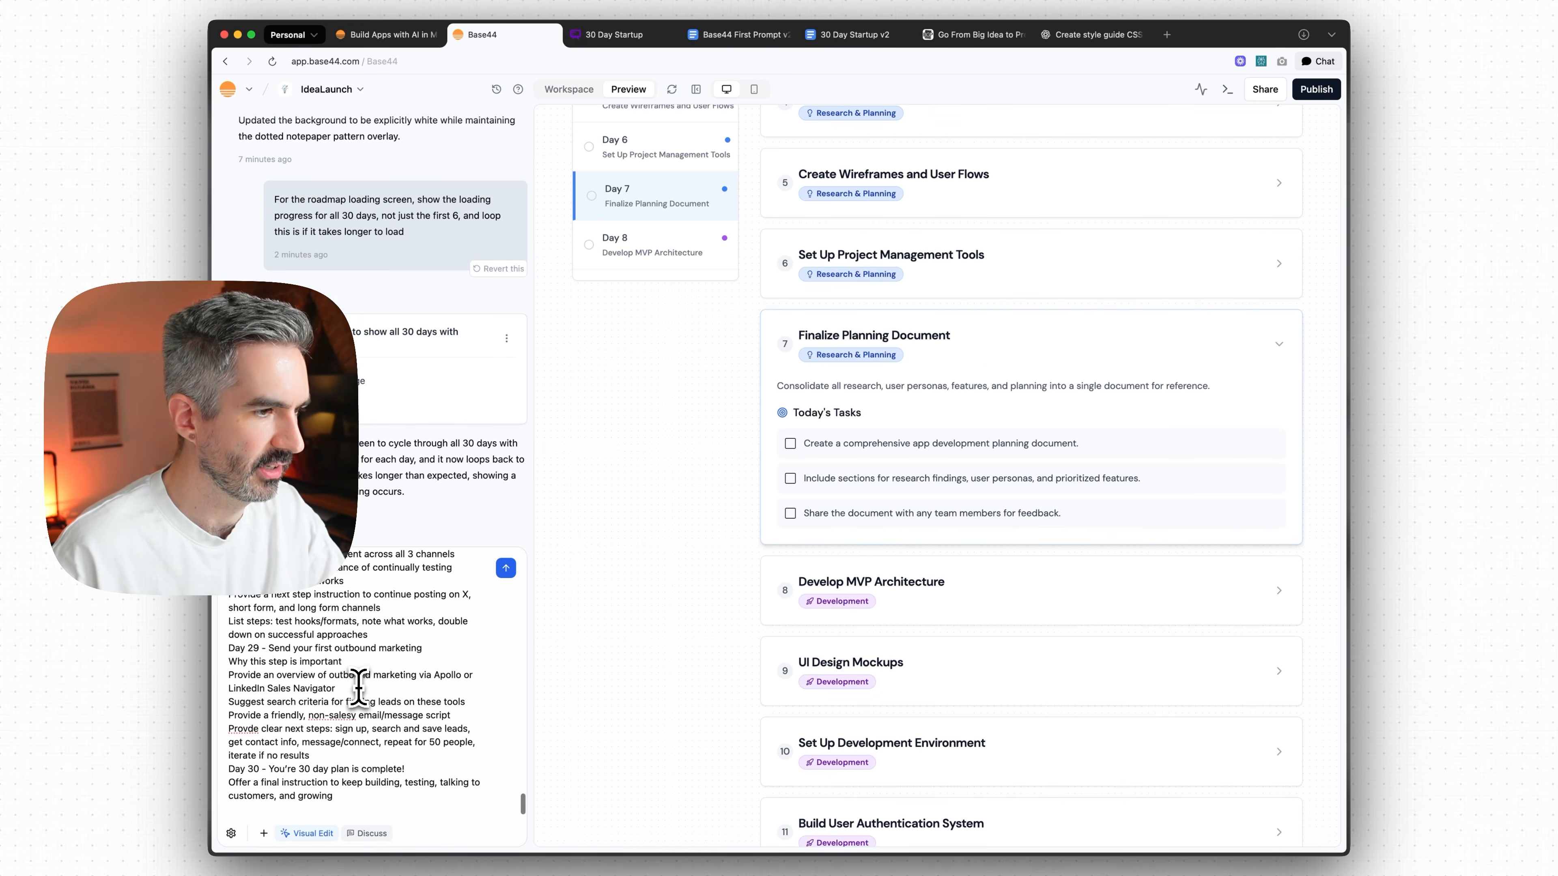
{"action": "scroll", "coordinate": [381, 703], "scroll_direction": "up", "scroll_amount": 20}
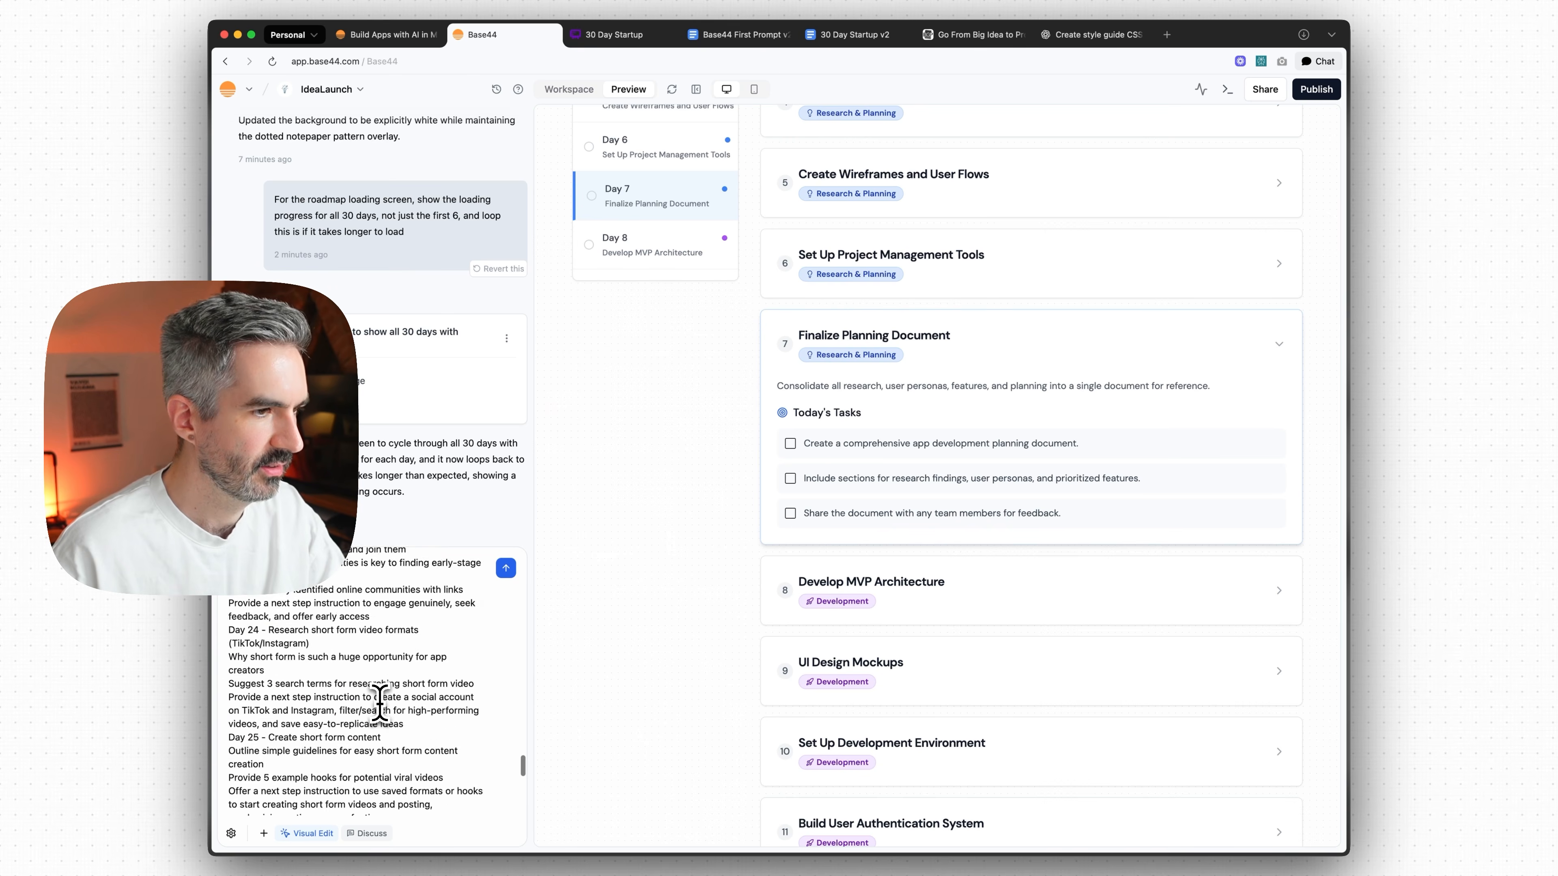
{"action": "left_click", "coordinate": [505, 571]}
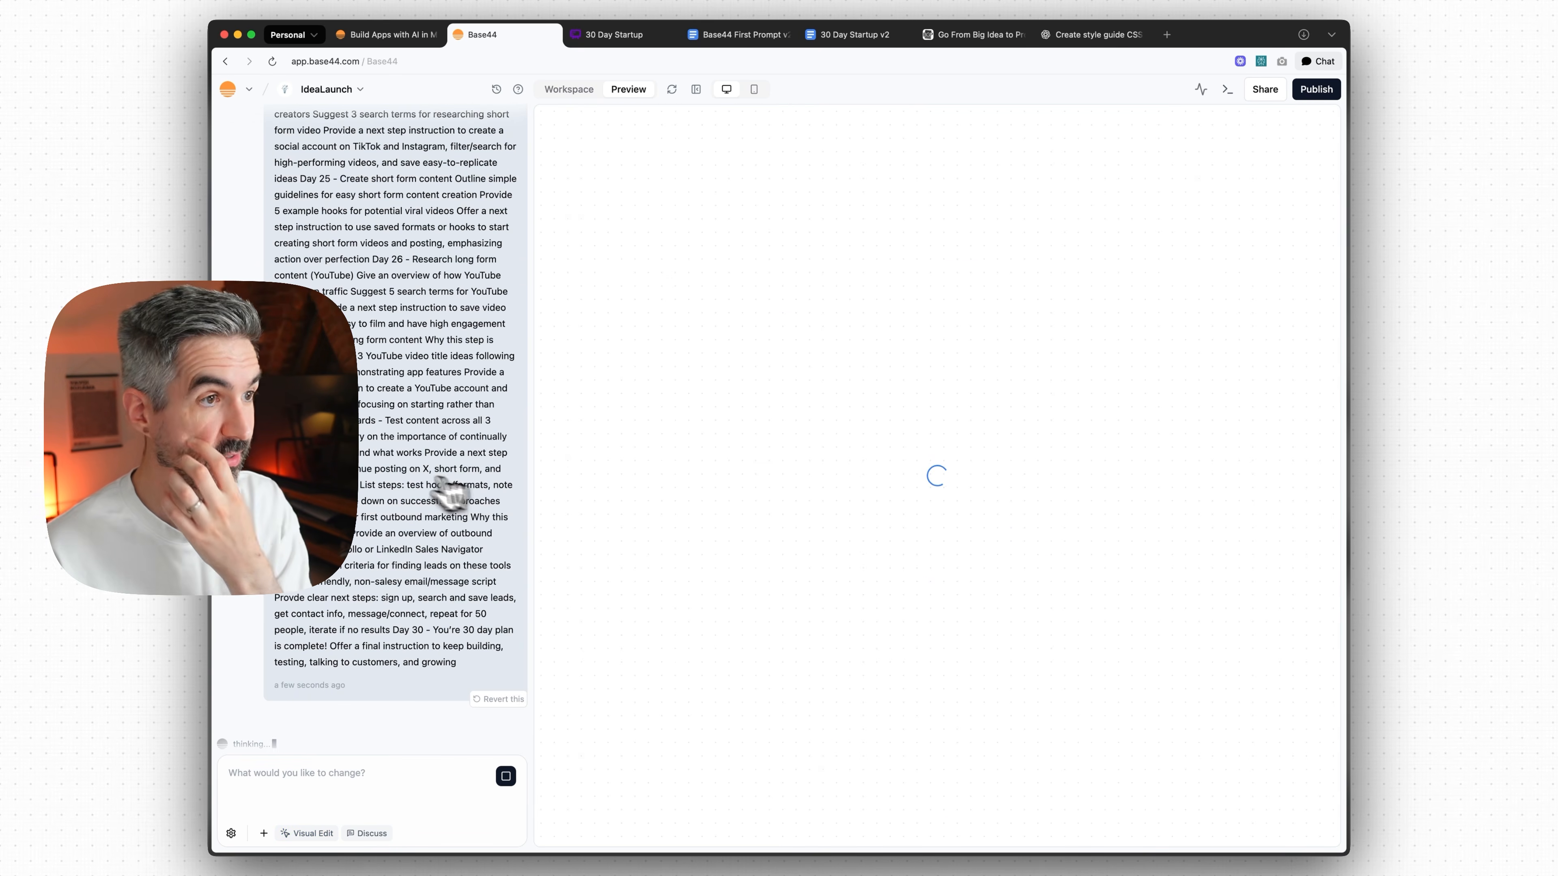
- Review the submitted roadmap content prompt in the chat back to its beginning
{"action": "scroll", "coordinate": [470, 411], "scroll_direction": "up", "scroll_amount": 15}
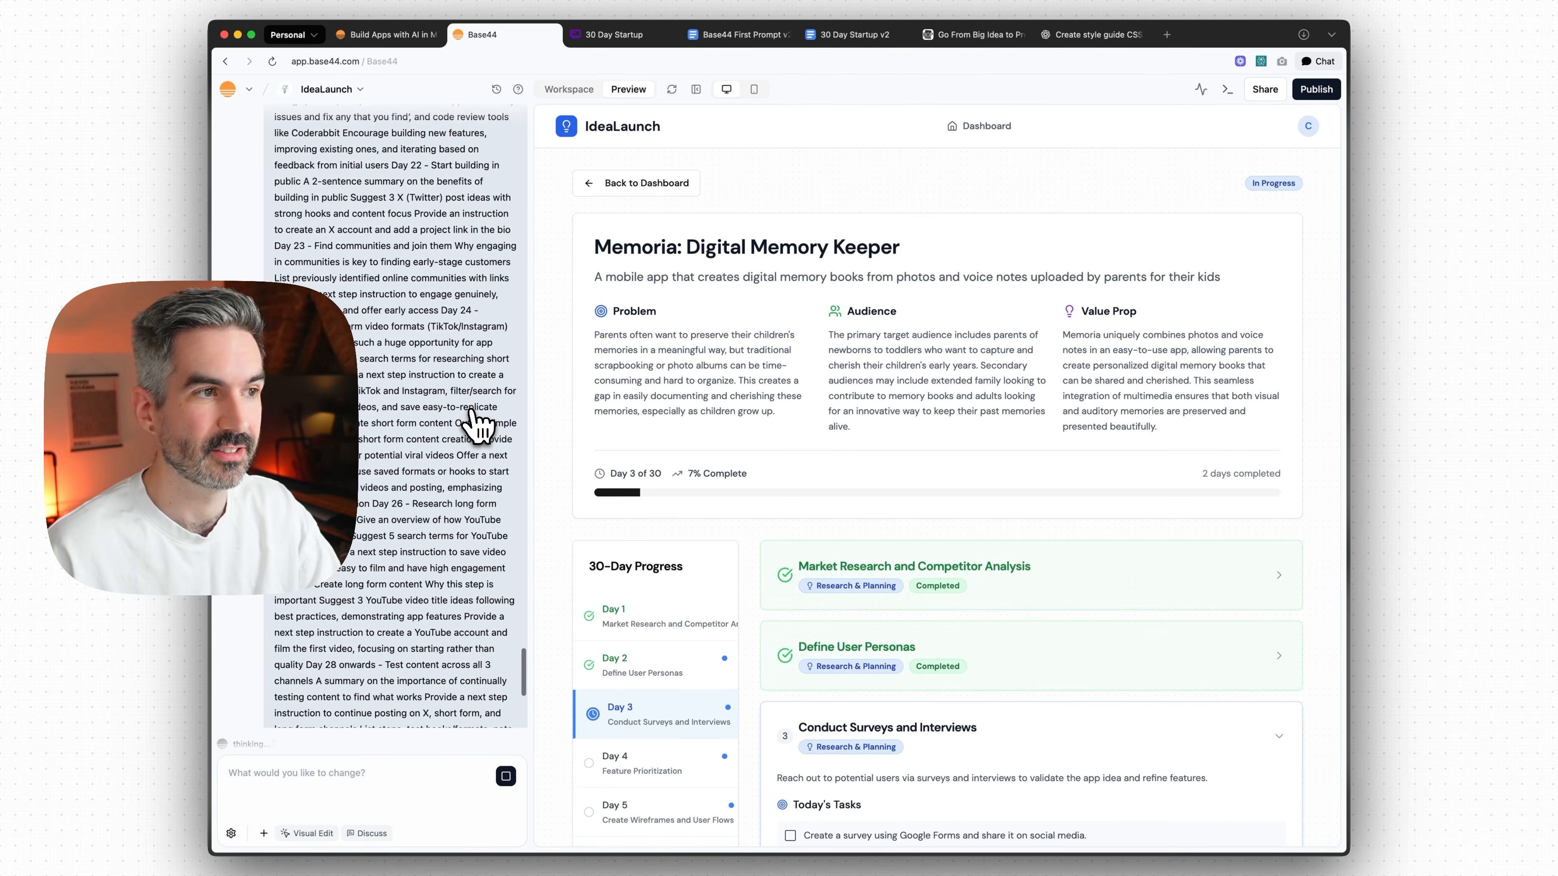
{"action": "scroll", "coordinate": [476, 423], "scroll_direction": "up", "scroll_amount": 15}
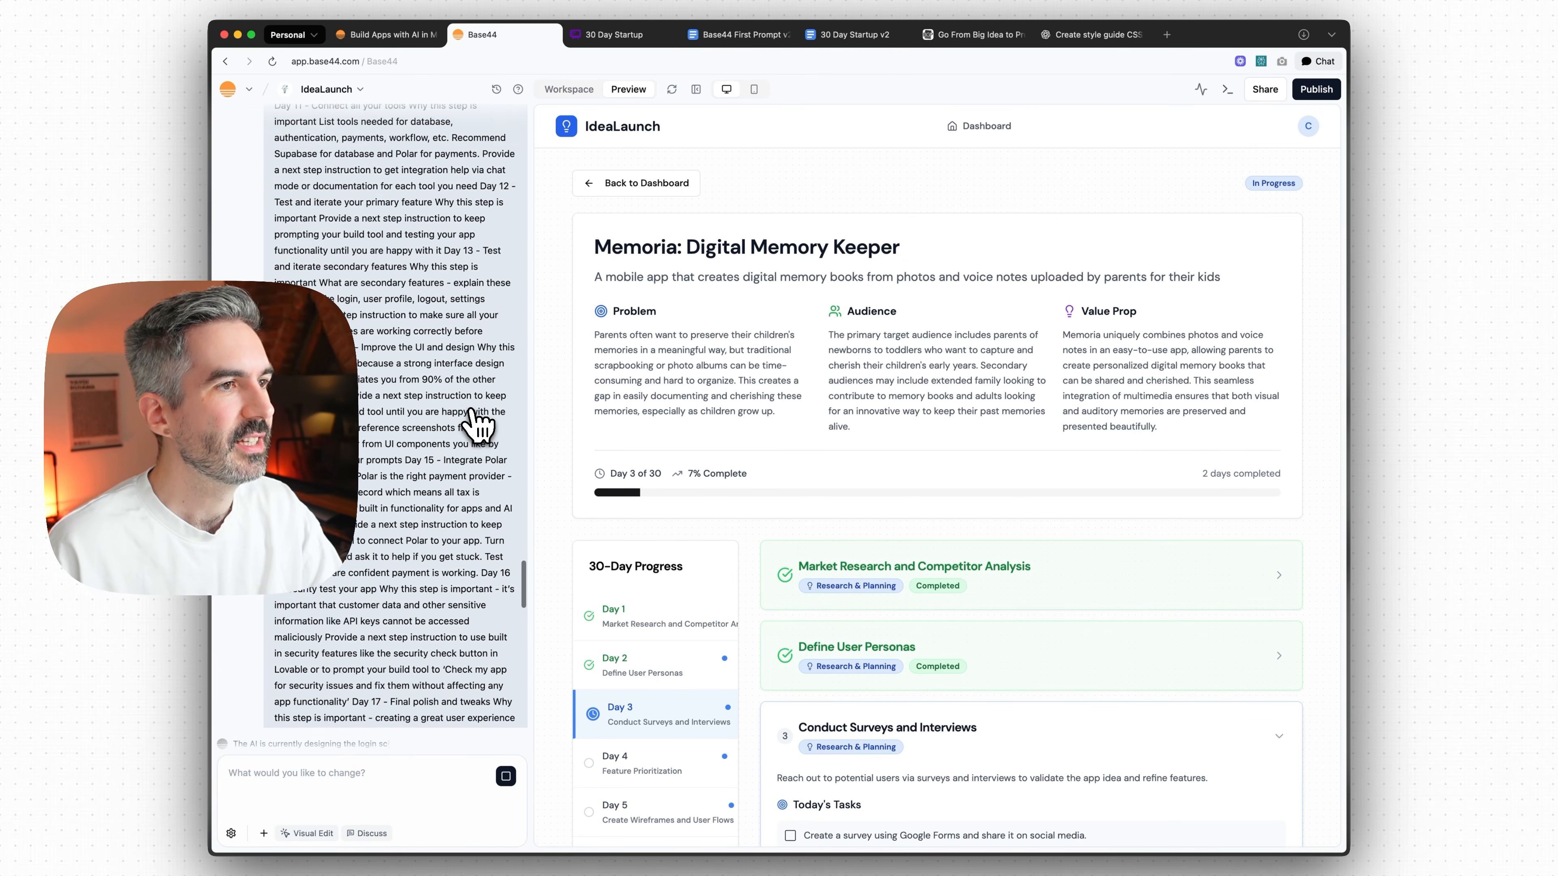
{"action": "scroll", "coordinate": [476, 423], "scroll_direction": "up", "scroll_amount": 10}
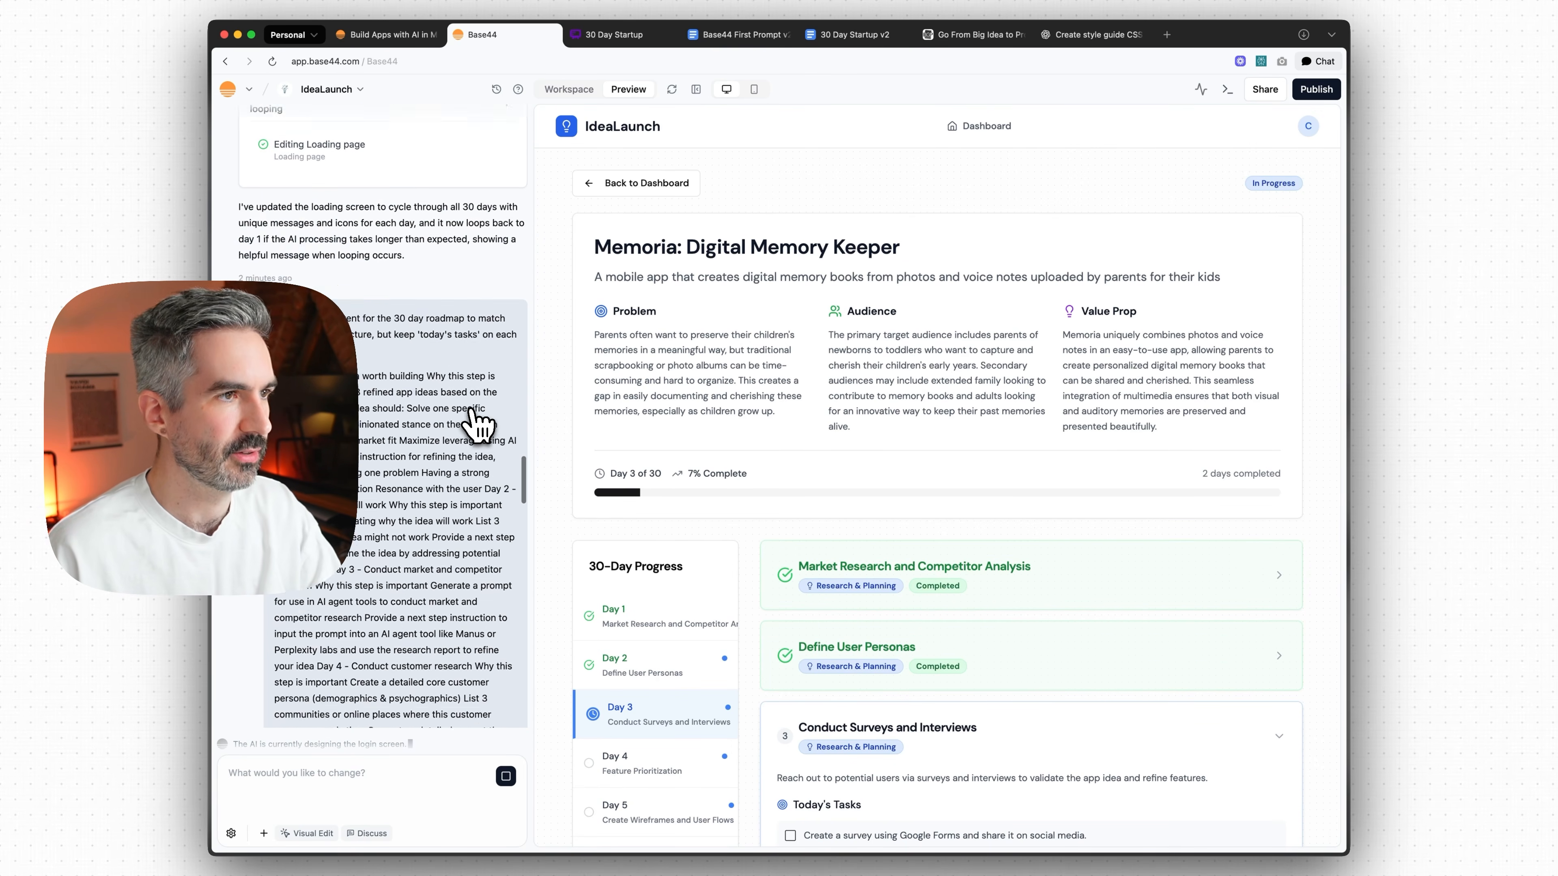
- Open ChatGPT in a separate browser tab and switch its model to 4o
{"action": "scroll", "coordinate": [477, 433], "scroll_direction": "down", "scroll_amount": 20}
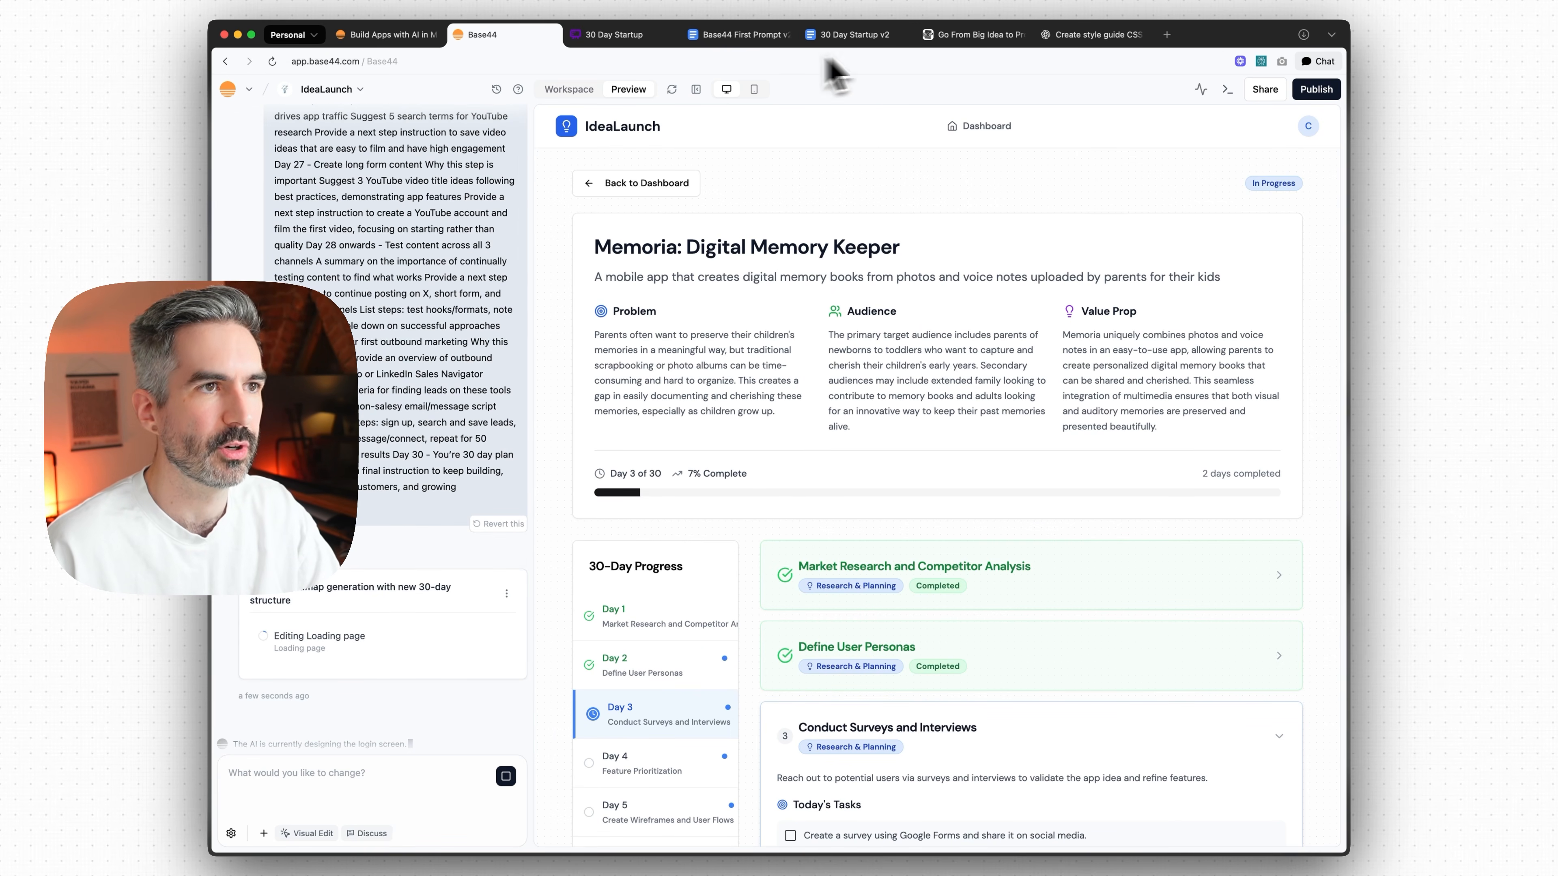
{"action": "left_click", "coordinate": [1167, 34]}
{"action": "type", "text": "chat"}
{"action": "key", "text": "Return"}
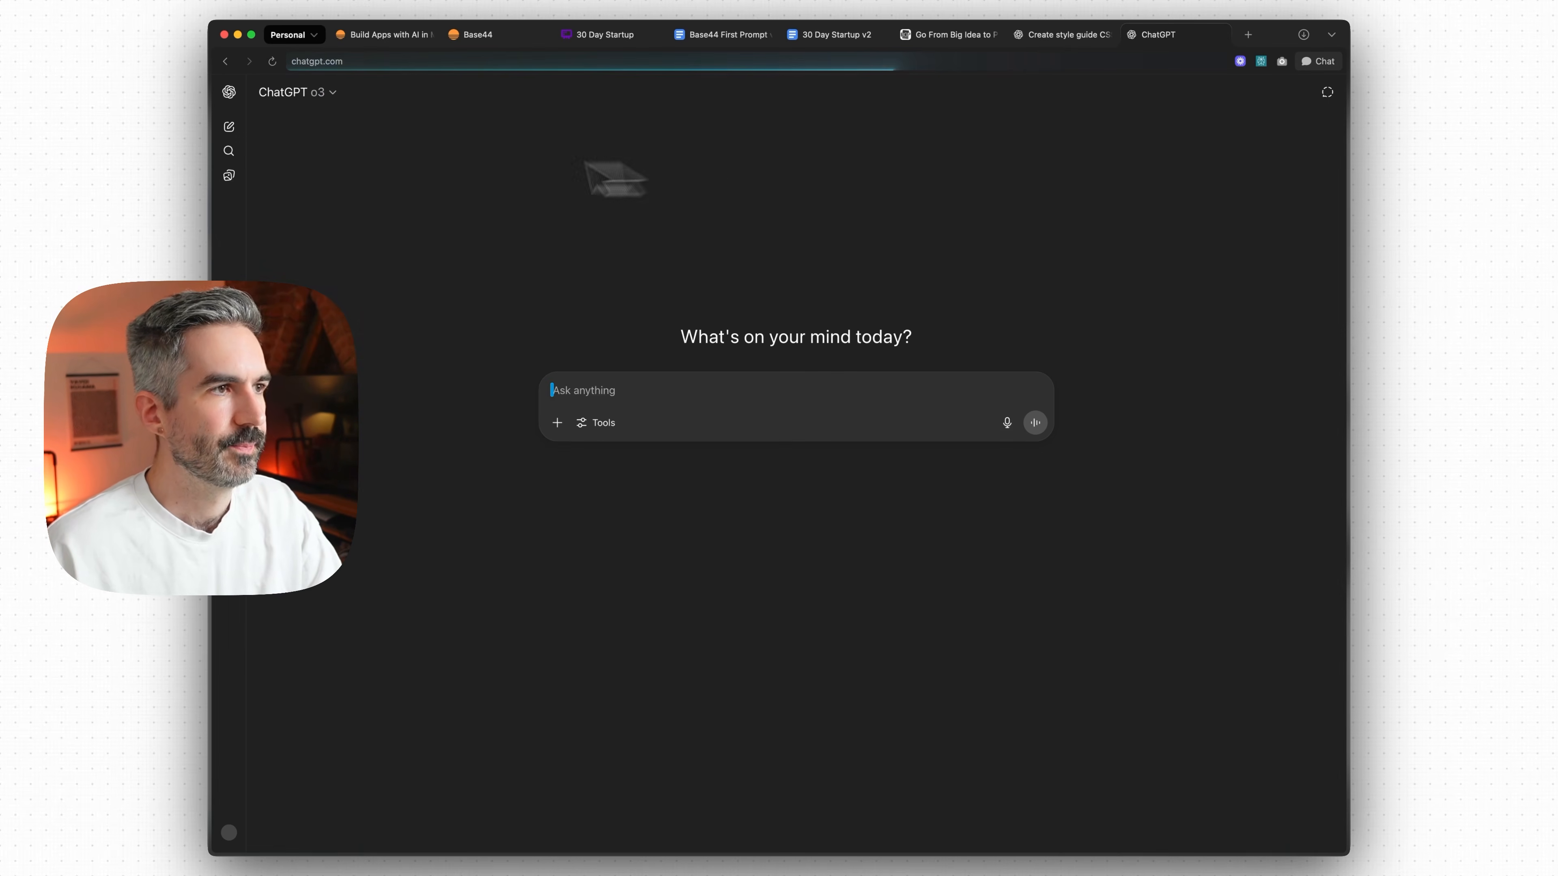
{"action": "left_click", "coordinate": [329, 95]}
{"action": "left_click", "coordinate": [305, 158]}
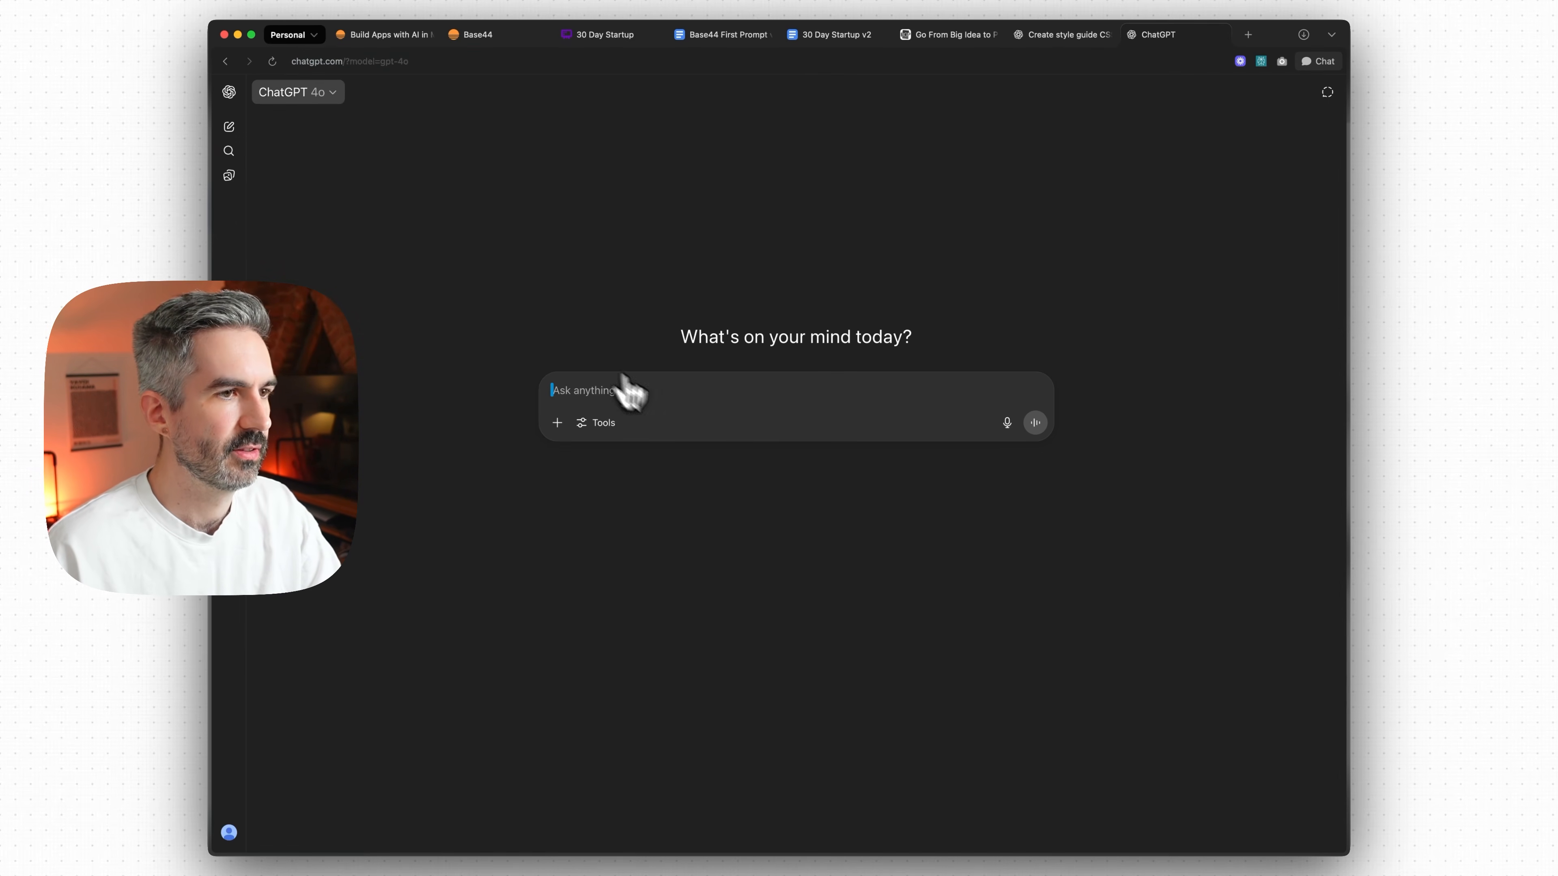
- Ask ChatGPT to "Reformat this as a markdown file with headings and bullet points", with the copied 30-day outline pasted below the request
{"action": "type", "text": "Reformat this as a mark"}
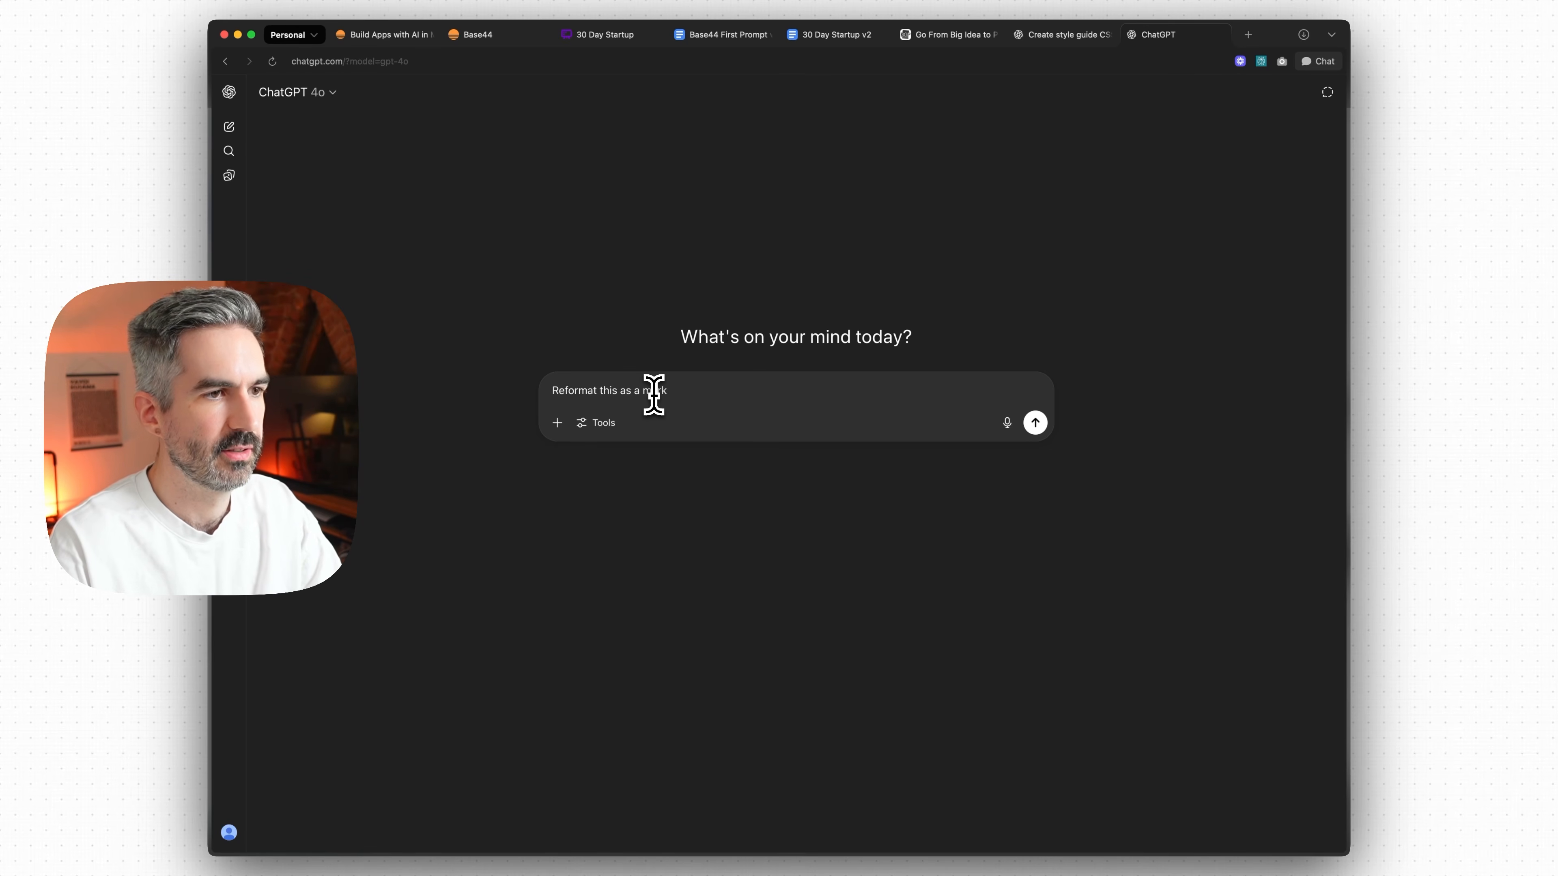
{"action": "type", "text": "down file with he:"}
{"action": "key", "text": "shift+Return"}
{"action": "key", "text": "shift+Return"}
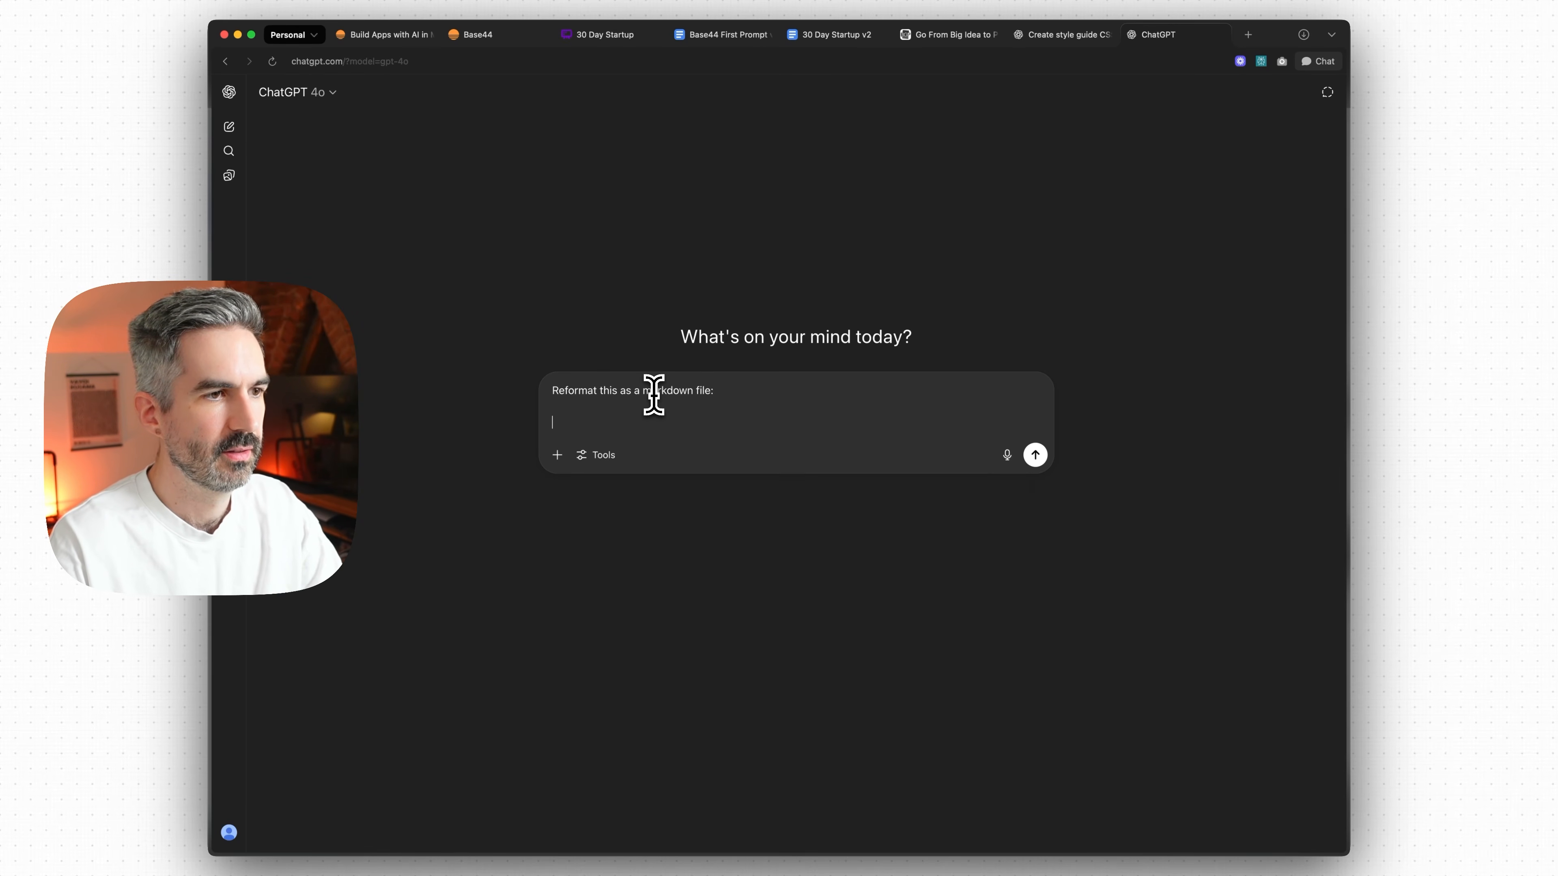
{"action": "key", "text": "super+v"}
{"action": "scroll", "coordinate": [654, 396], "scroll_direction": "up", "scroll_amount": 20}
{"action": "left_click", "coordinate": [712, 391]}
{"action": "type", "text": "with he"}
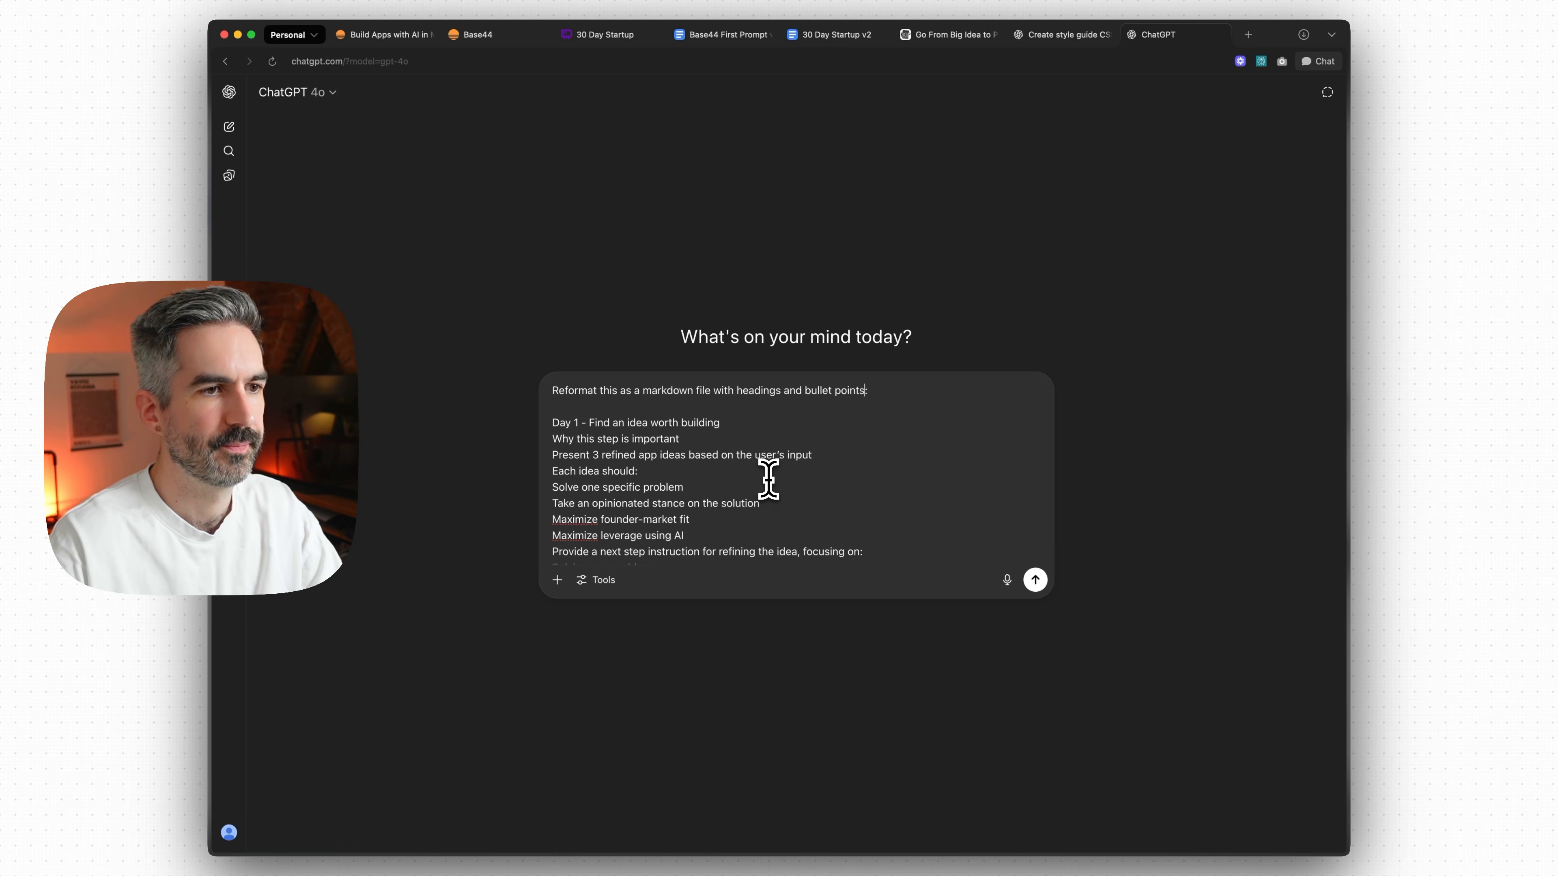
{"action": "key", "text": "Return"}
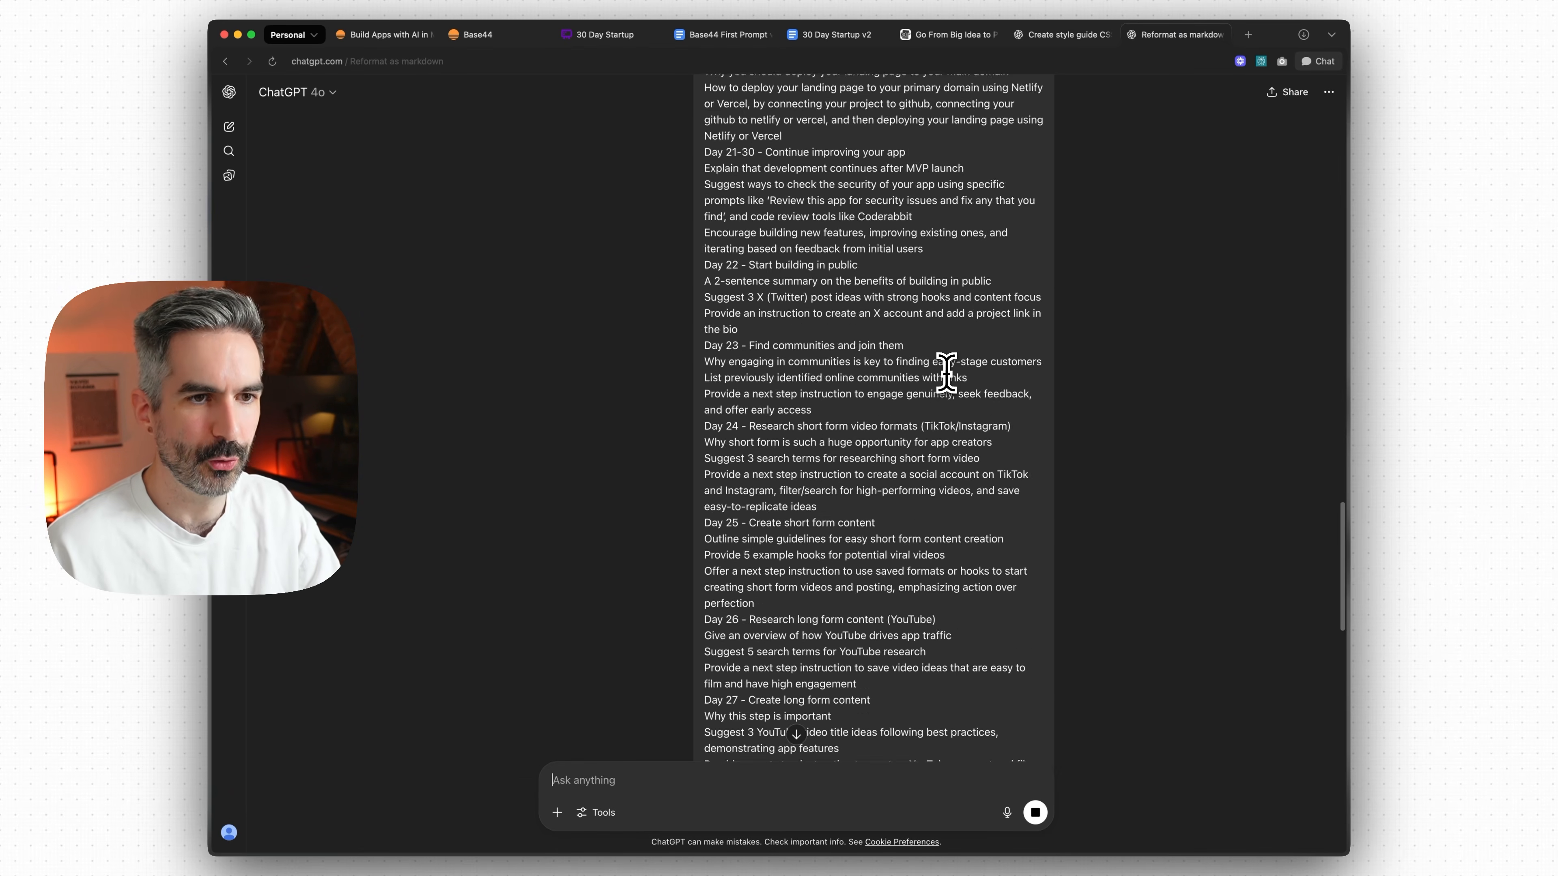
- Compare the submitted outline with the 30 Day Startup v2 document and check ChatGPT's markdown output
{"action": "scroll", "coordinate": [945, 372], "scroll_direction": "up", "scroll_amount": 20}
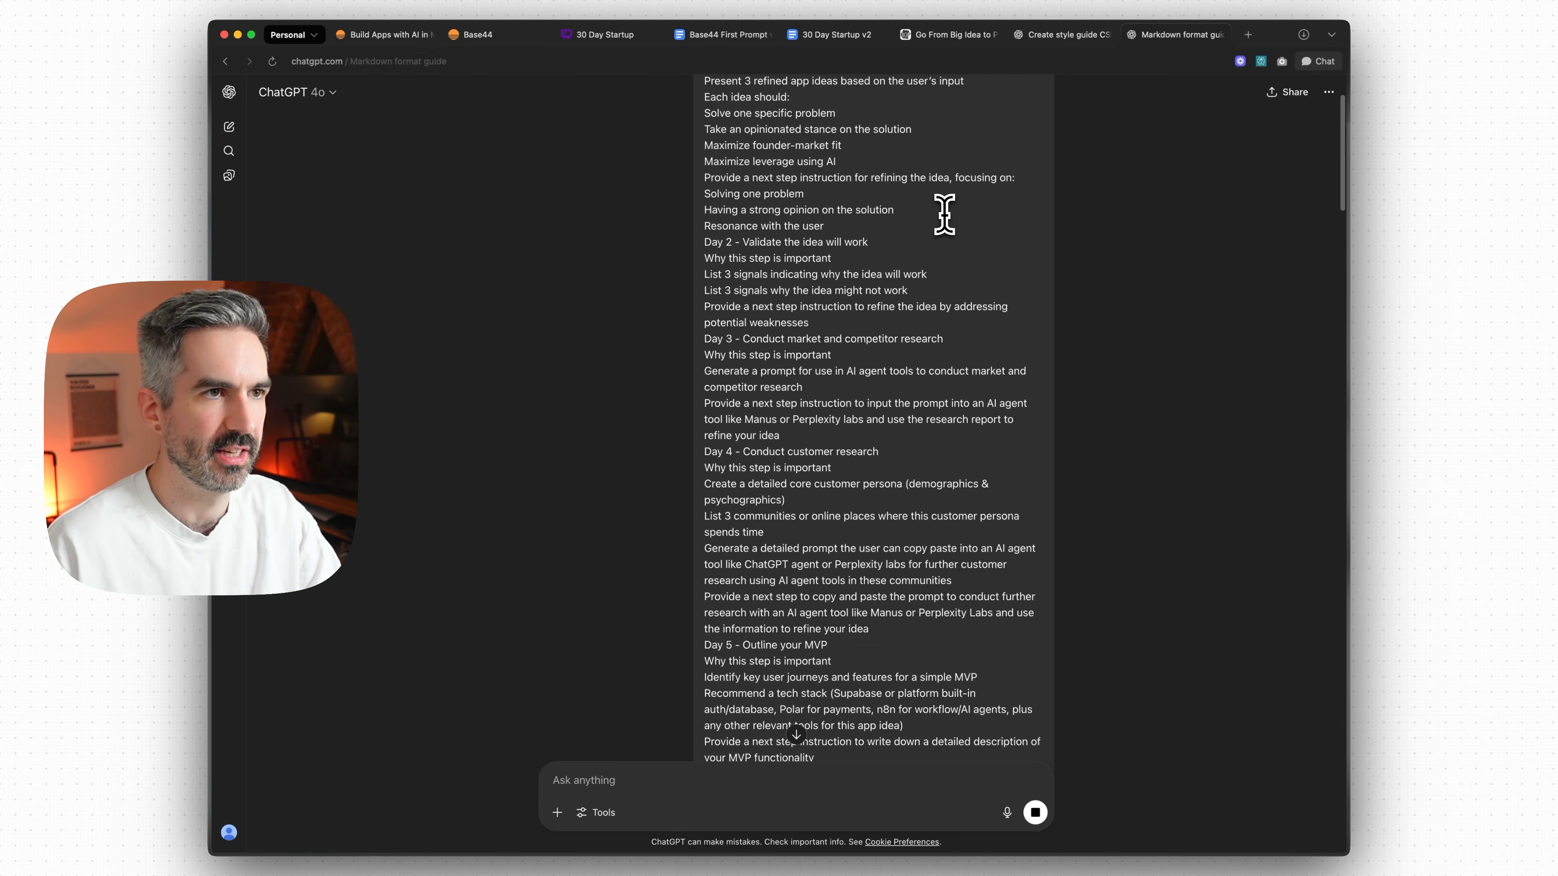
{"action": "left_click", "coordinate": [825, 36]}
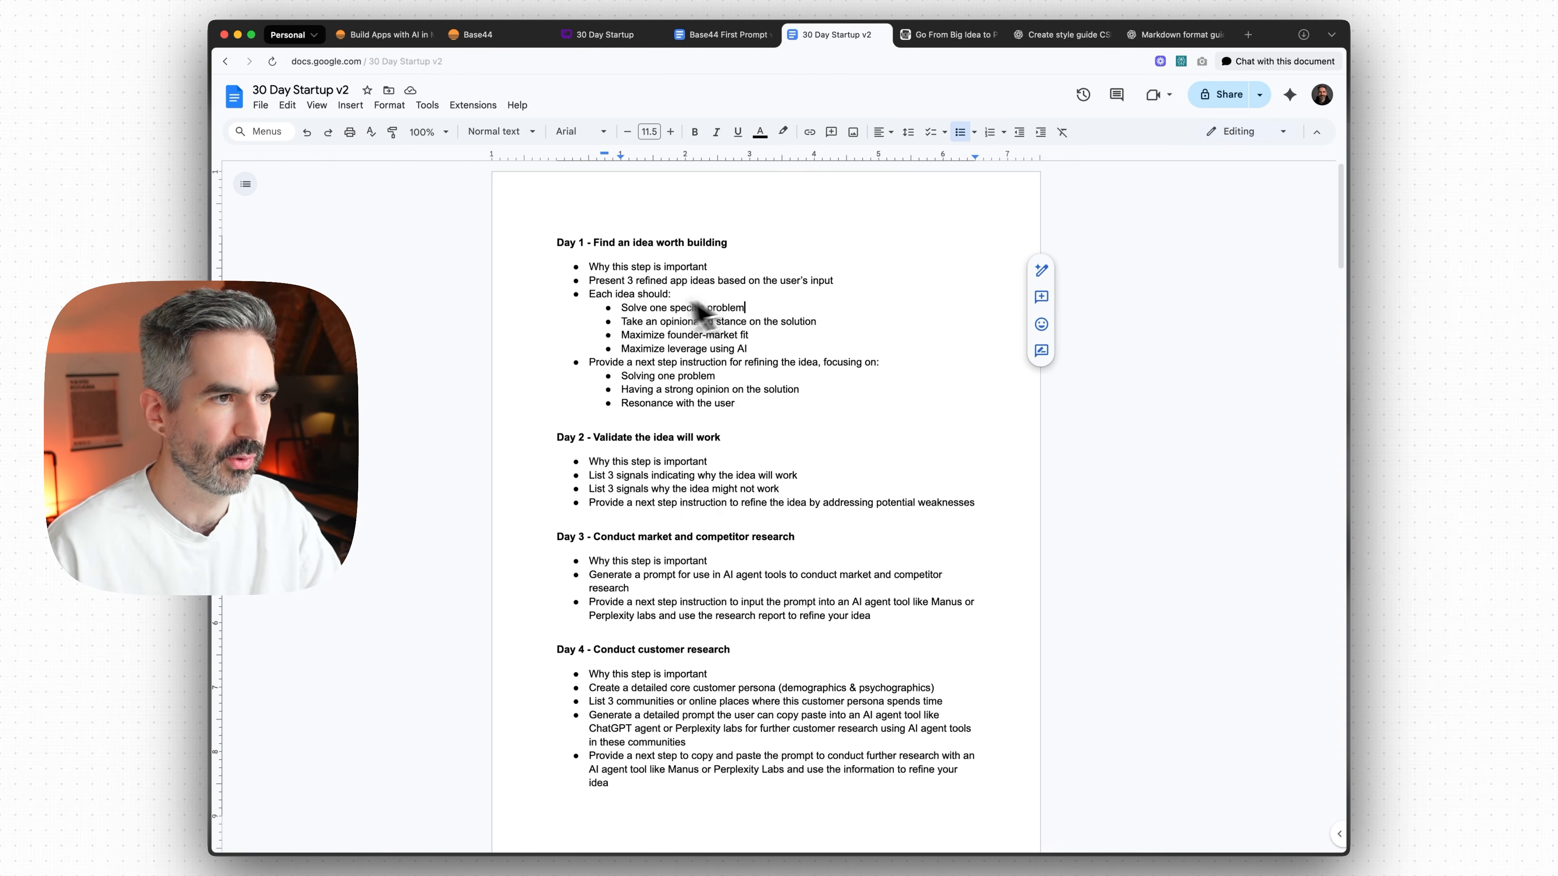
{"action": "left_click", "coordinate": [1178, 35]}
{"action": "scroll", "coordinate": [834, 433], "scroll_direction": "down", "scroll_amount": 10}
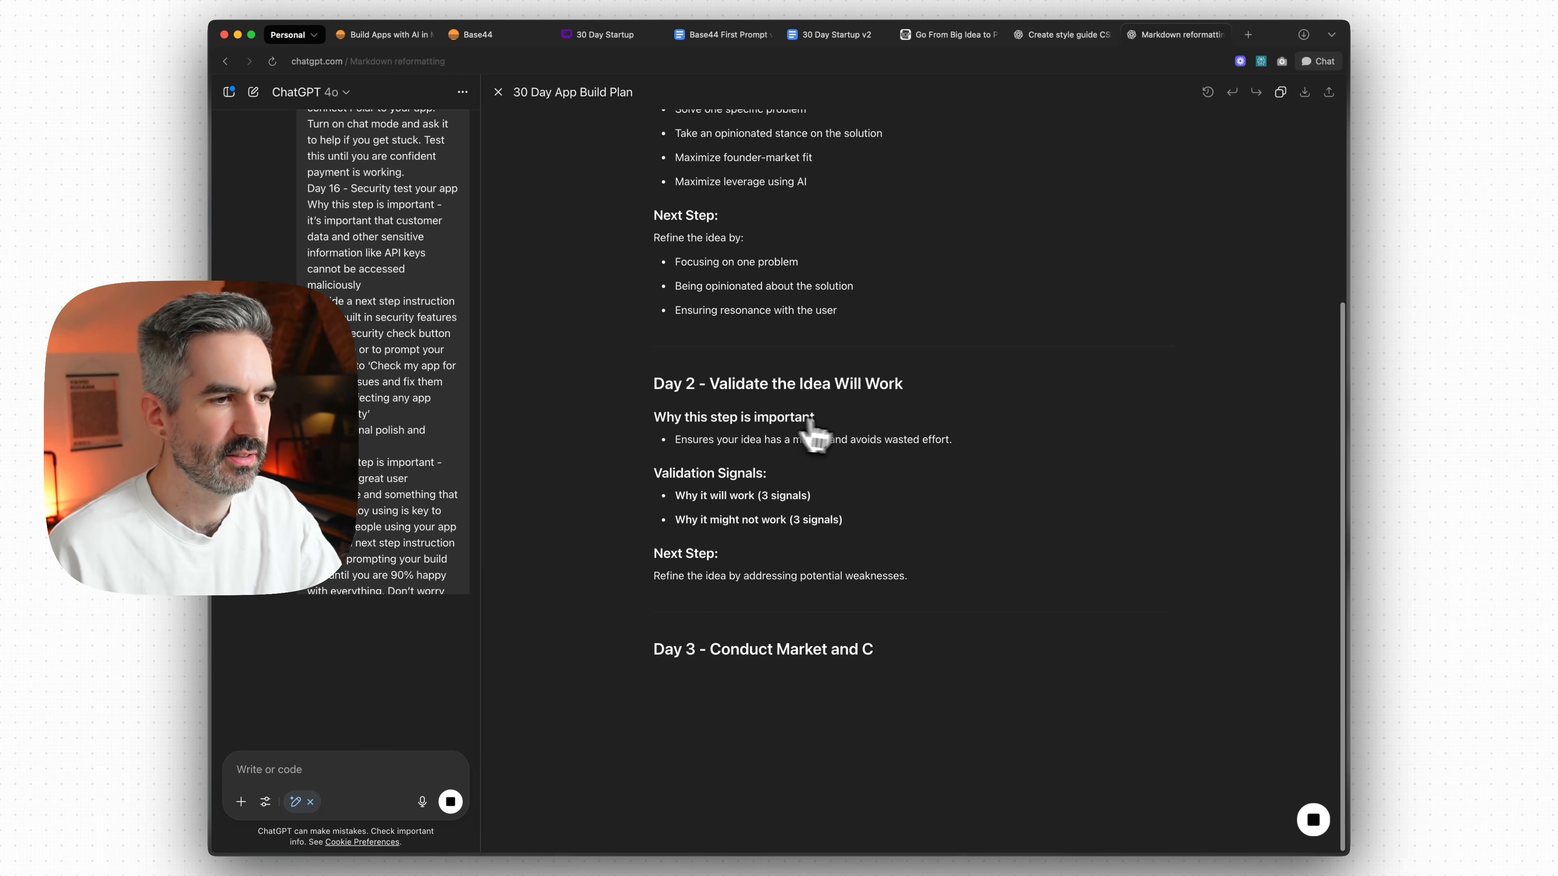
- Return to the Base44 project and read the AI's summary of the updated roadmap generation
{"action": "left_click", "coordinate": [482, 37]}
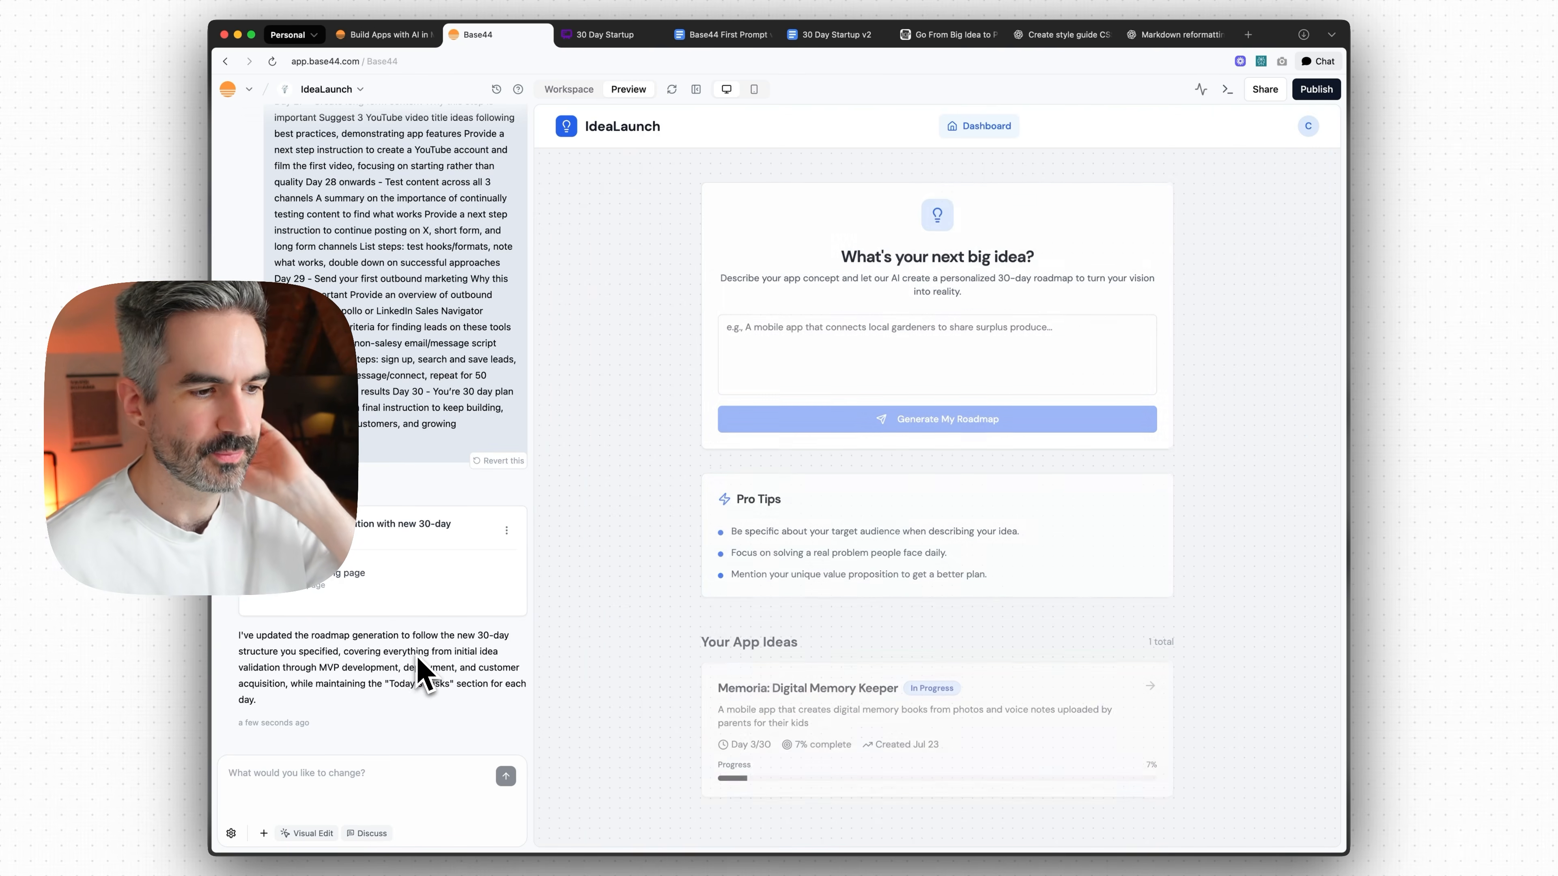
{"action": "left_click_drag", "start_coordinate": [308, 637], "coordinate": [468, 666]}
{"action": "left_click", "coordinate": [468, 667]}
{"action": "scroll", "coordinate": [415, 660], "scroll_direction": "down", "scroll_amount": 1}
{"action": "left_click_drag", "start_coordinate": [302, 635], "coordinate": [508, 671]}
{"action": "left_click", "coordinate": [471, 669]}
{"action": "left_click_drag", "start_coordinate": [460, 686], "coordinate": [401, 640]}
{"action": "left_click", "coordinate": [358, 652]}
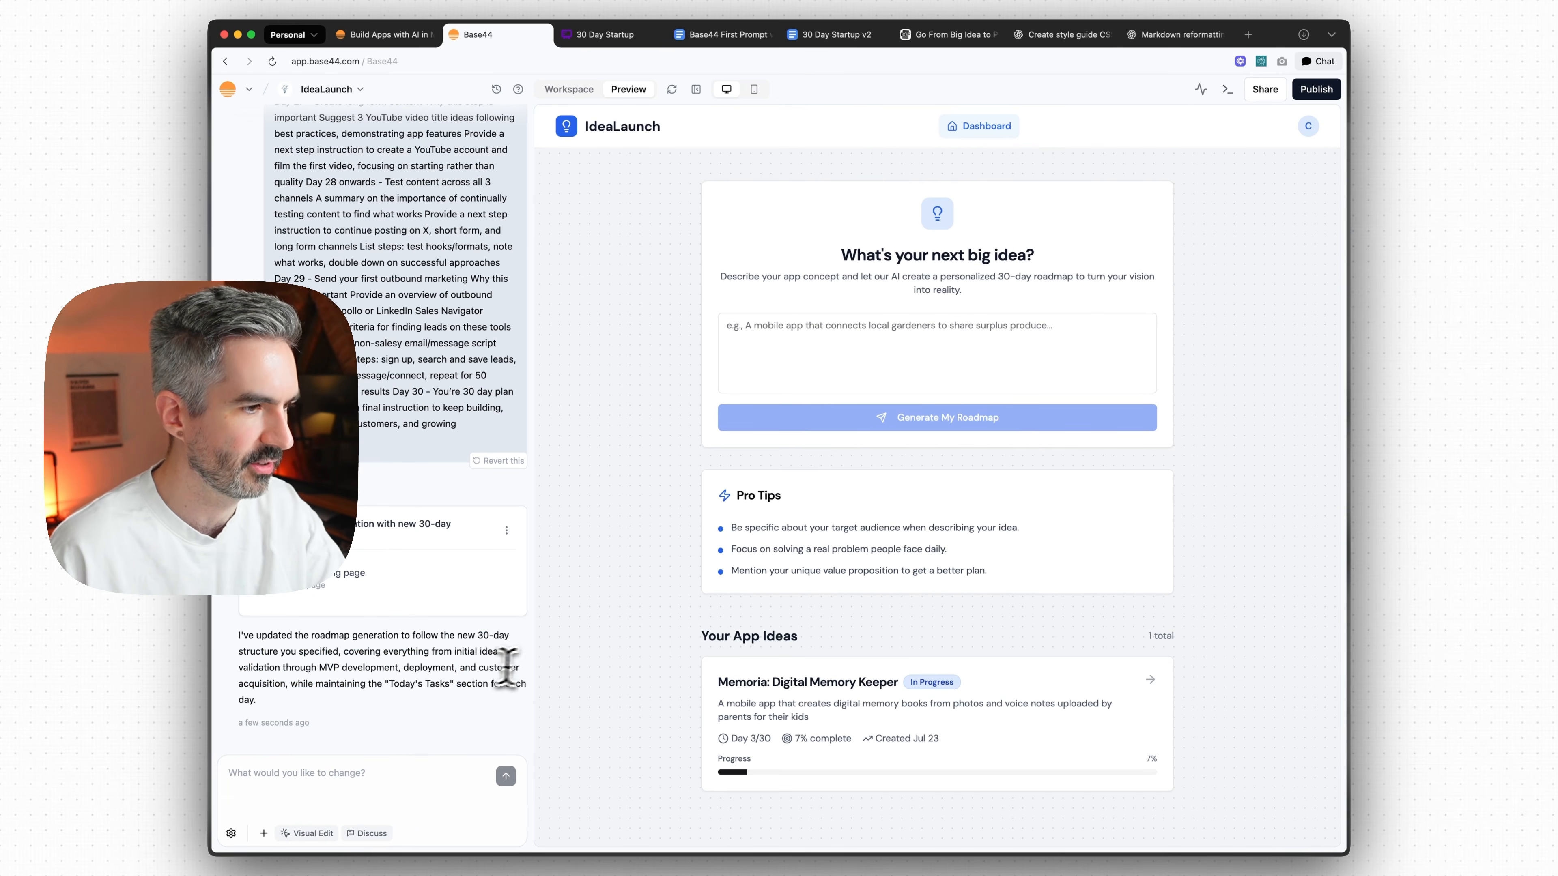
{"action": "left_click", "coordinate": [847, 353]}
{"action": "left_click", "coordinate": [302, 783]}
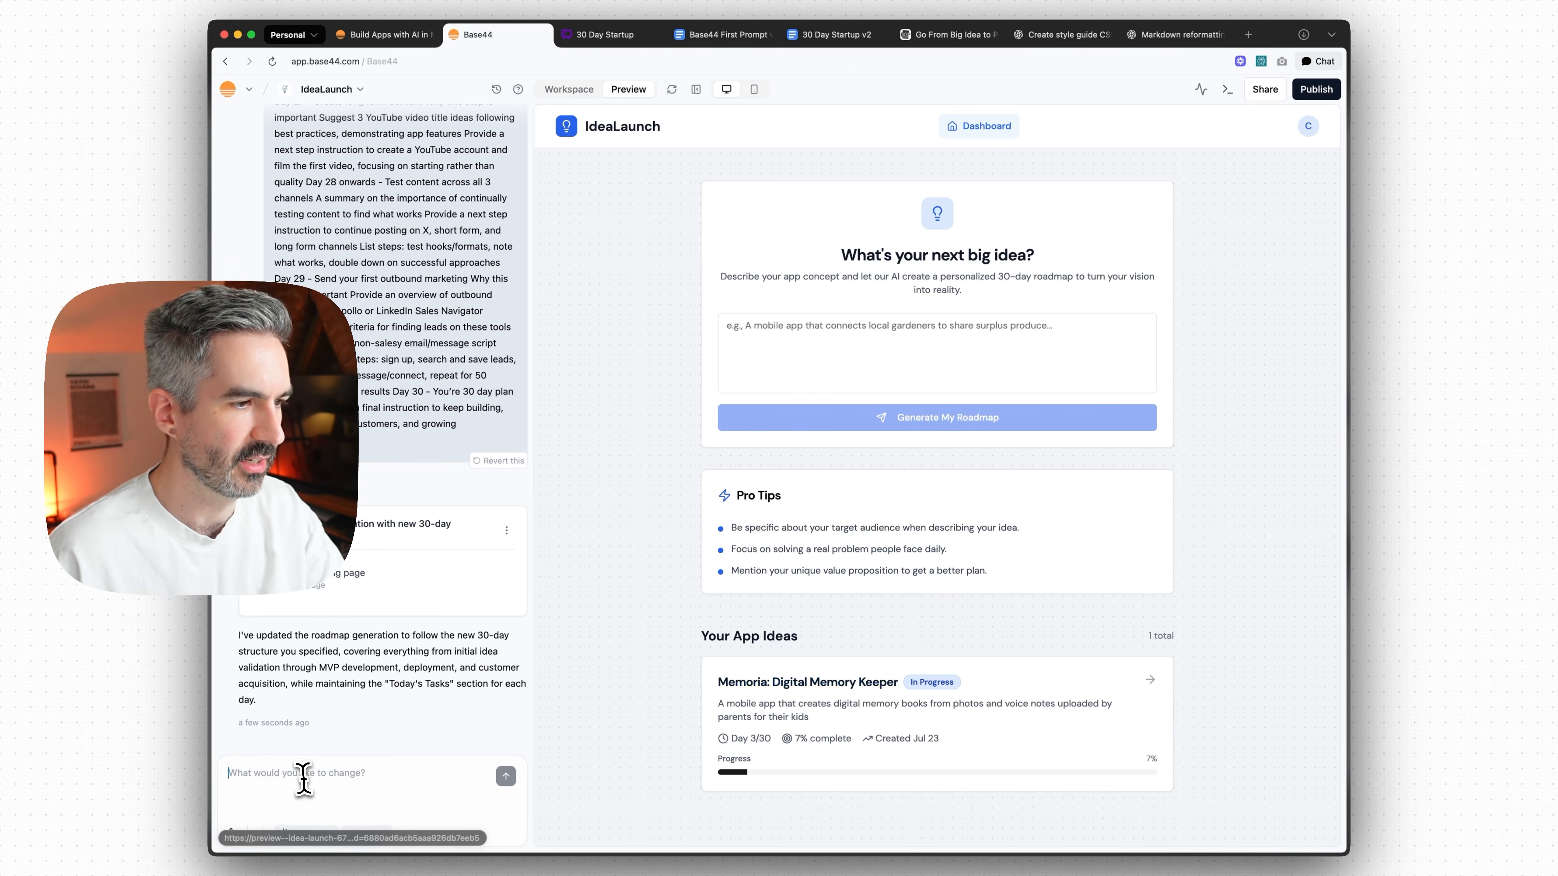
{"action": "key", "text": "super+v"}
{"action": "scroll", "coordinate": [340, 614], "scroll_direction": "up", "scroll_amount": 20}
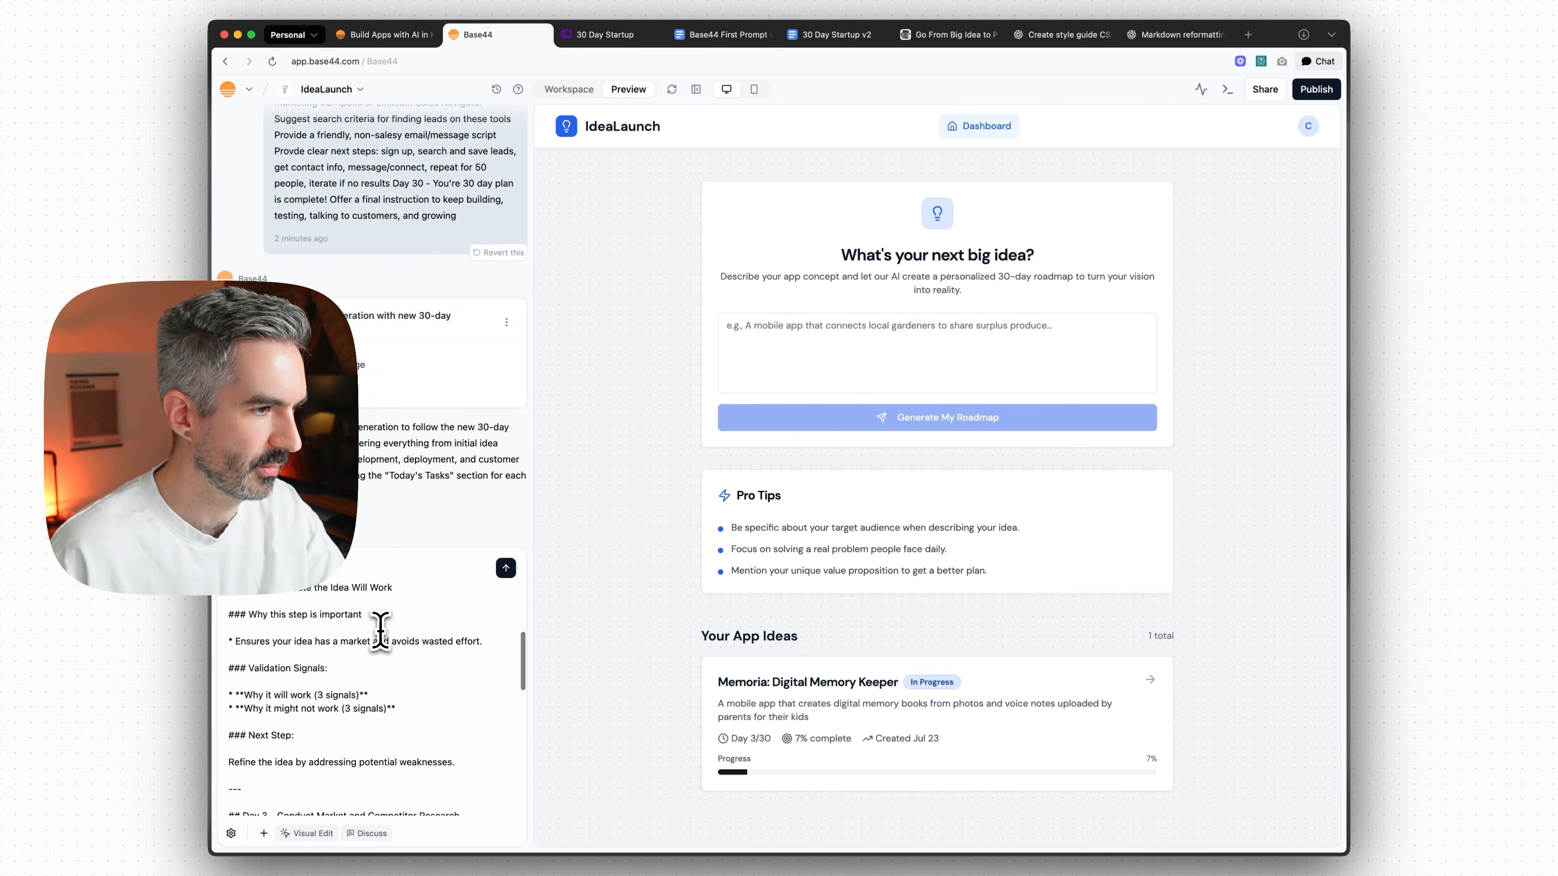
{"action": "scroll", "coordinate": [377, 632], "scroll_direction": "down", "scroll_amount": 20}
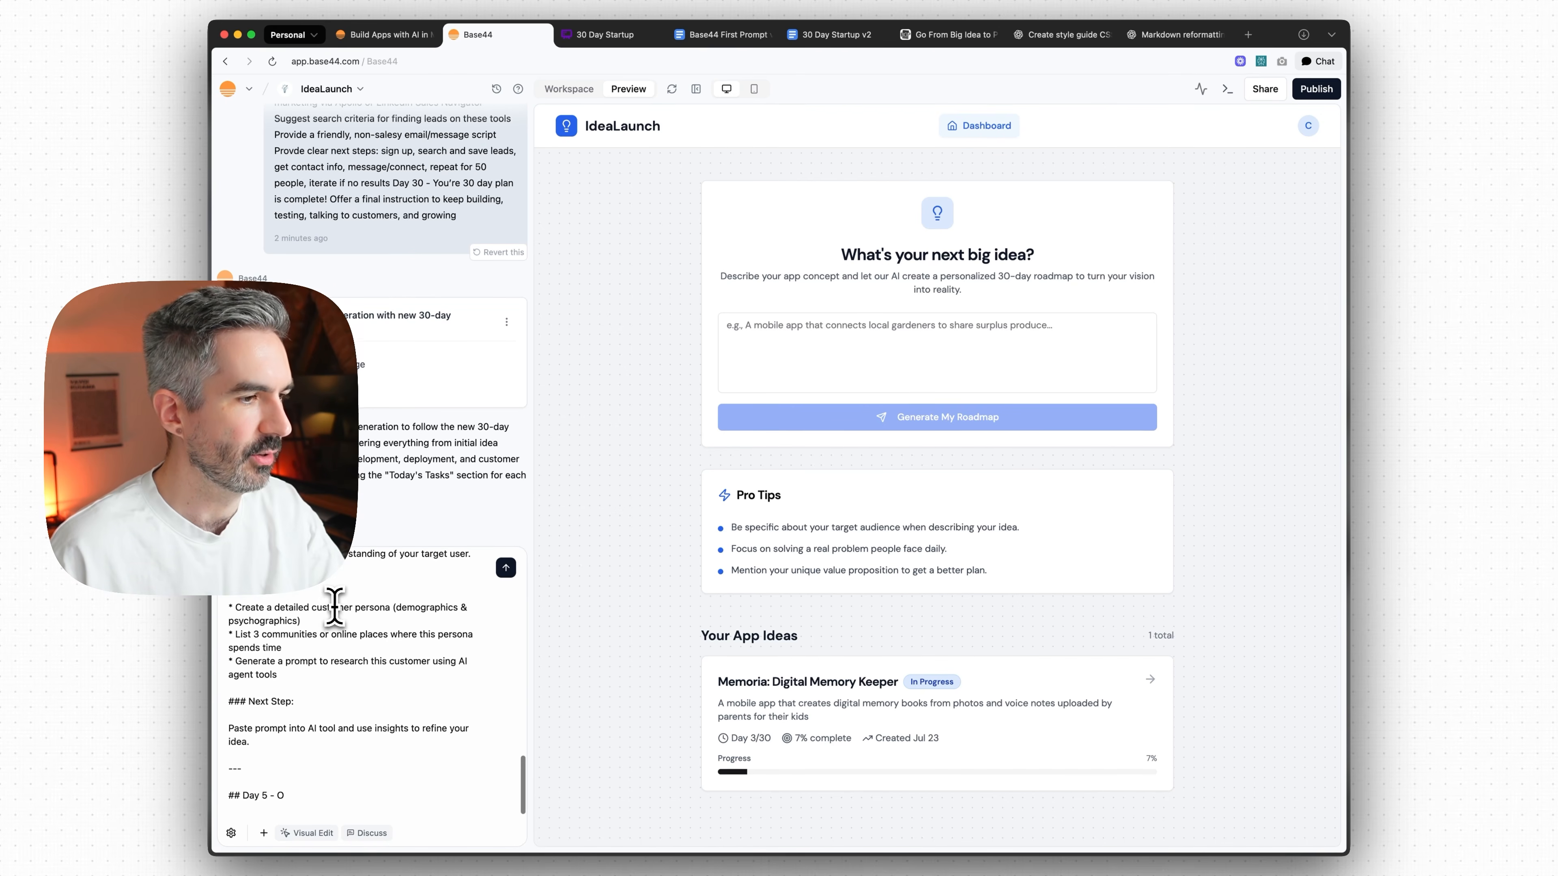
{"action": "scroll", "coordinate": [376, 639], "scroll_direction": "up", "scroll_amount": 10}
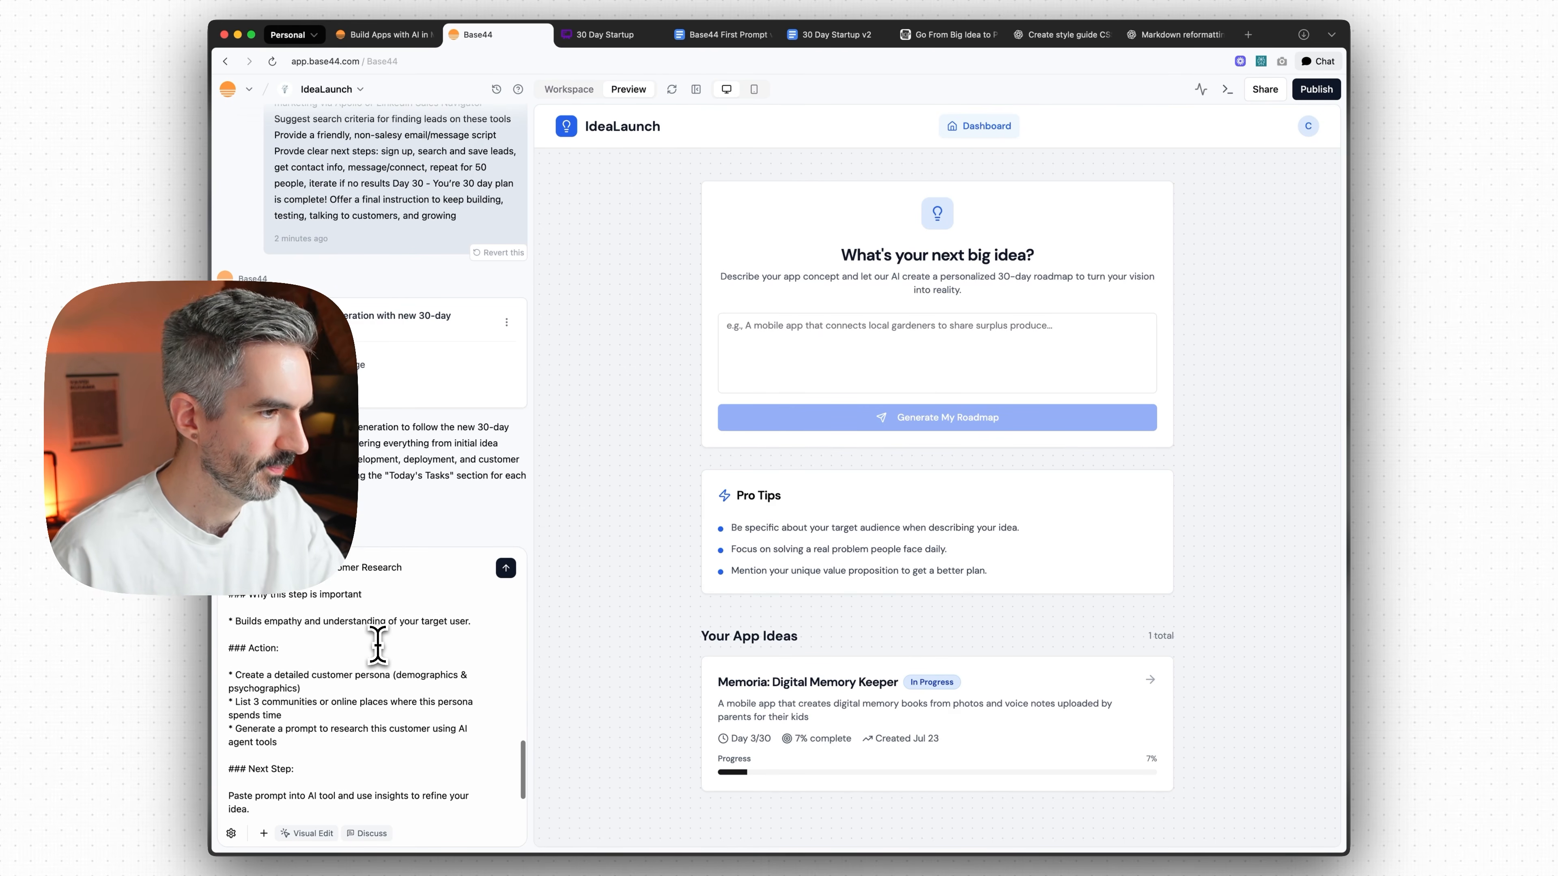
{"action": "key", "text": "super+a"}
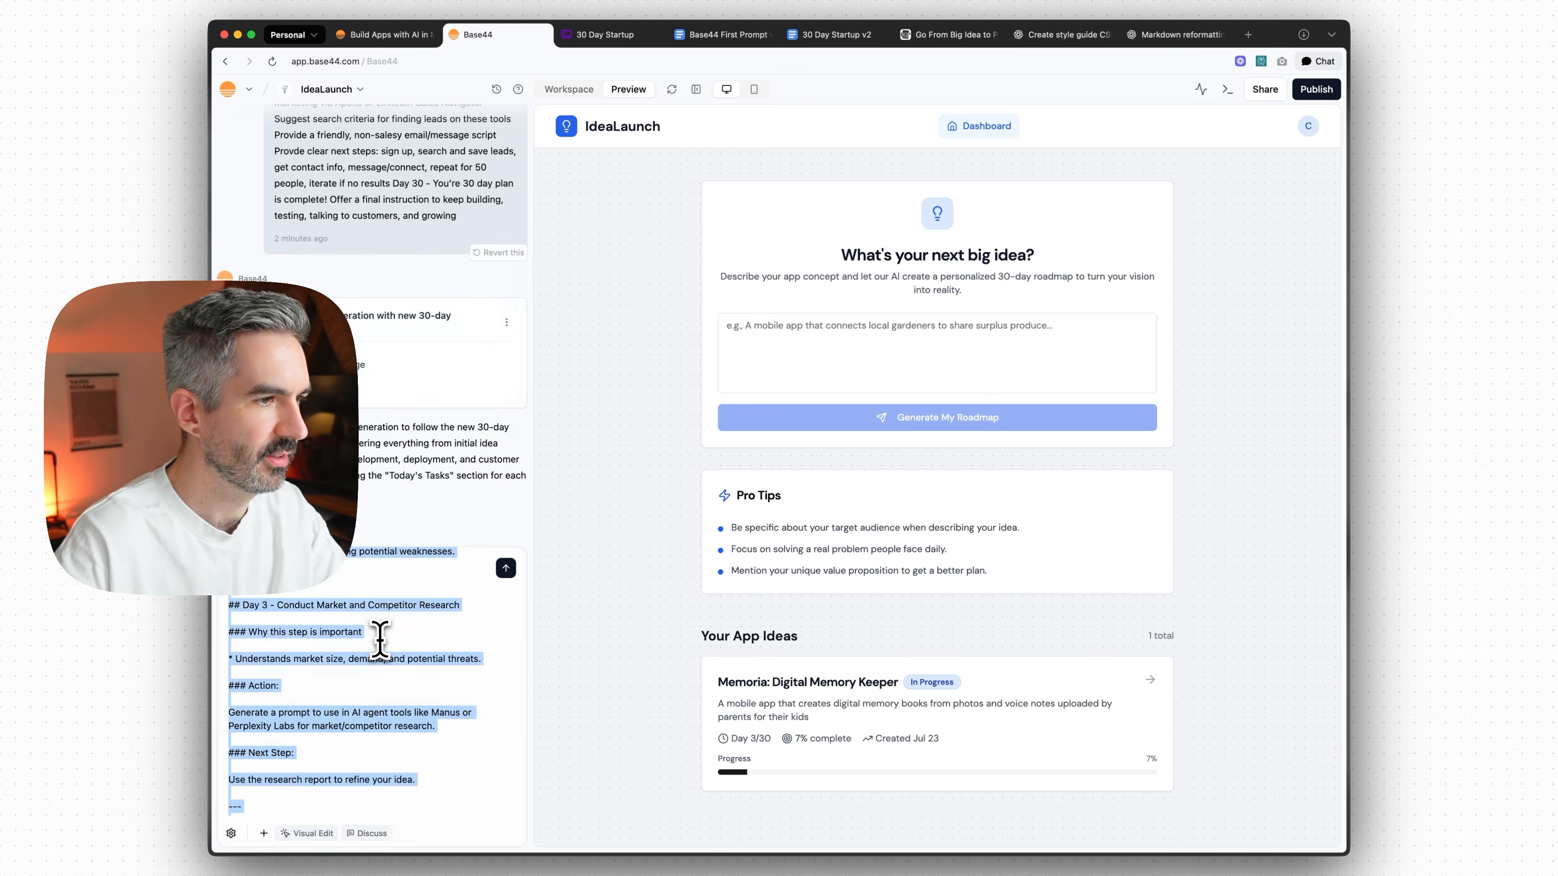
{"action": "key", "text": "BackSpace"}
- Copy the completed 30 Day App Build Plan from ChatGPT and return to the Base44 project
{"action": "left_click", "coordinate": [1156, 35]}
{"action": "scroll", "coordinate": [988, 332], "scroll_direction": "down", "scroll_amount": 20}
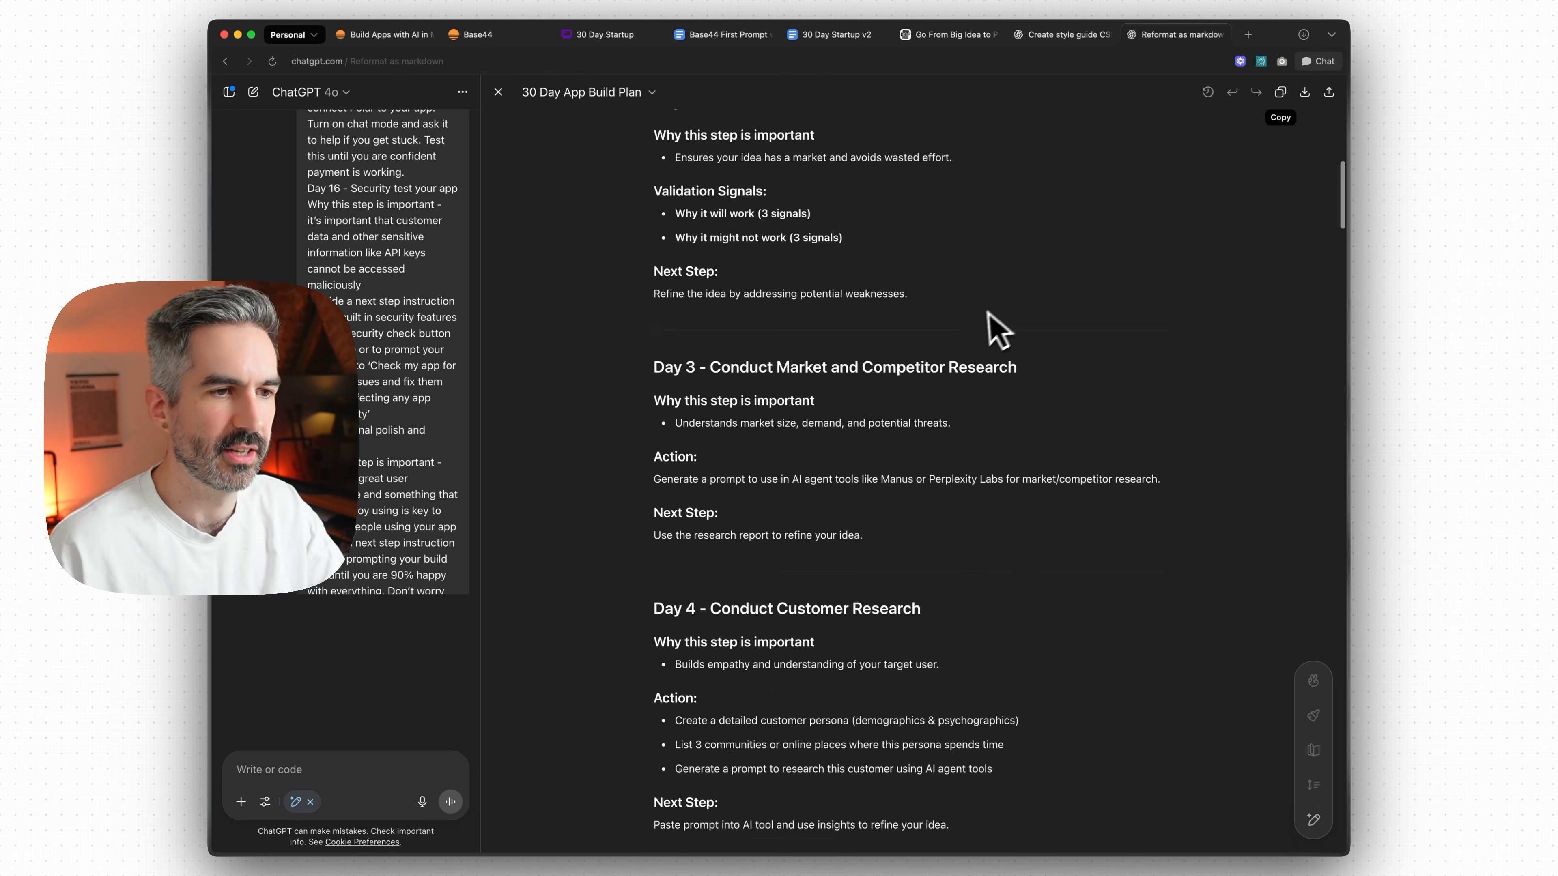
{"action": "scroll", "coordinate": [989, 334], "scroll_direction": "down", "scroll_amount": 10}
{"action": "scroll", "coordinate": [990, 332], "scroll_direction": "up", "scroll_amount": 20}
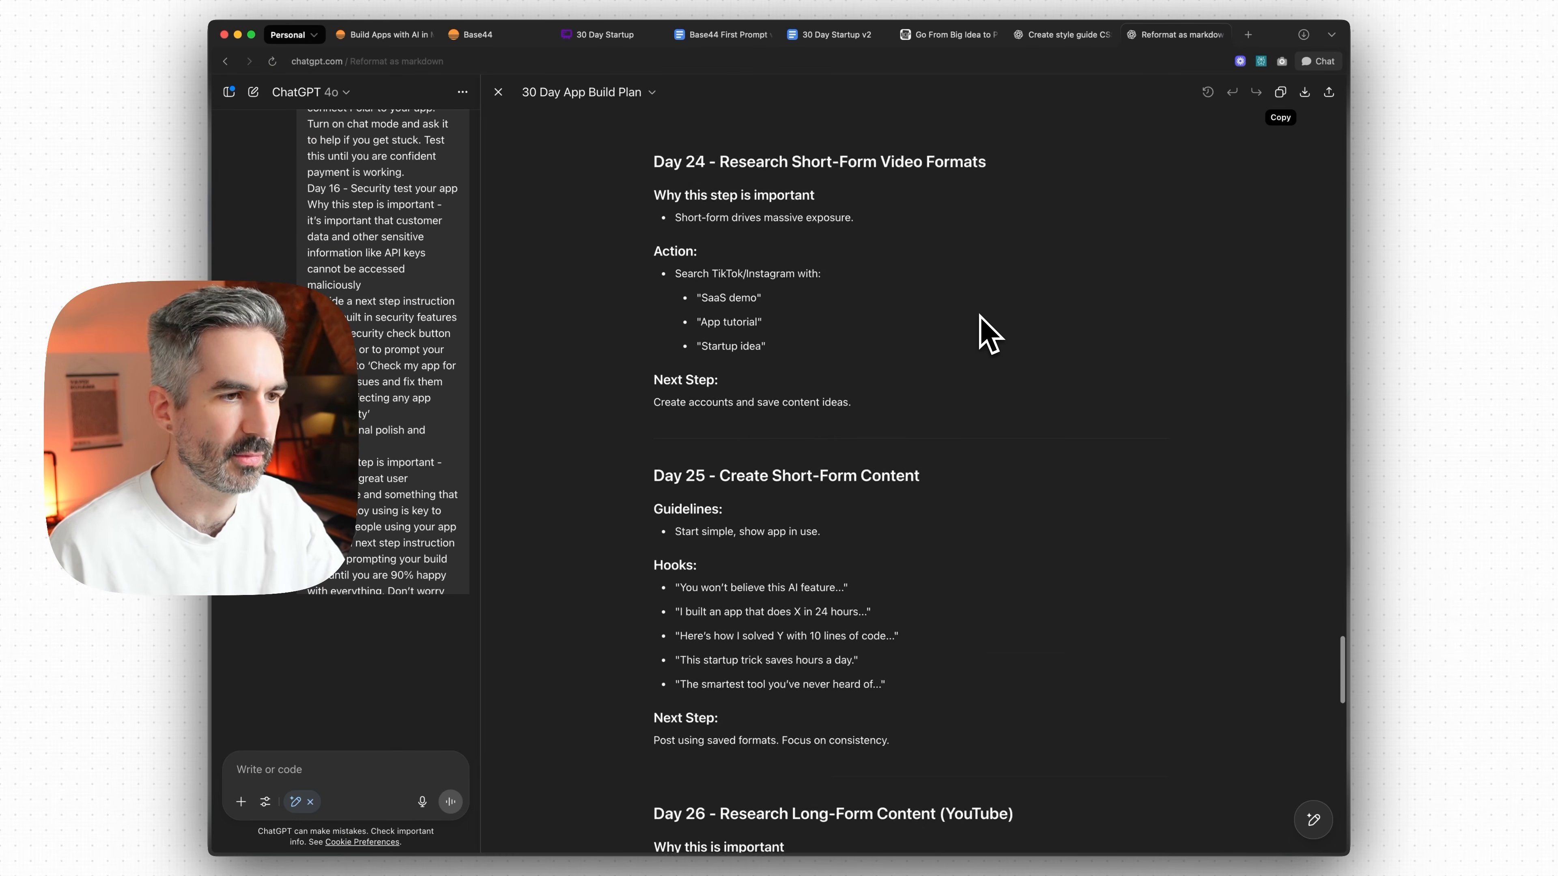
{"action": "scroll", "coordinate": [993, 322], "scroll_direction": "up", "scroll_amount": 10}
{"action": "left_click", "coordinate": [1280, 92]}
{"action": "left_click", "coordinate": [478, 40]}
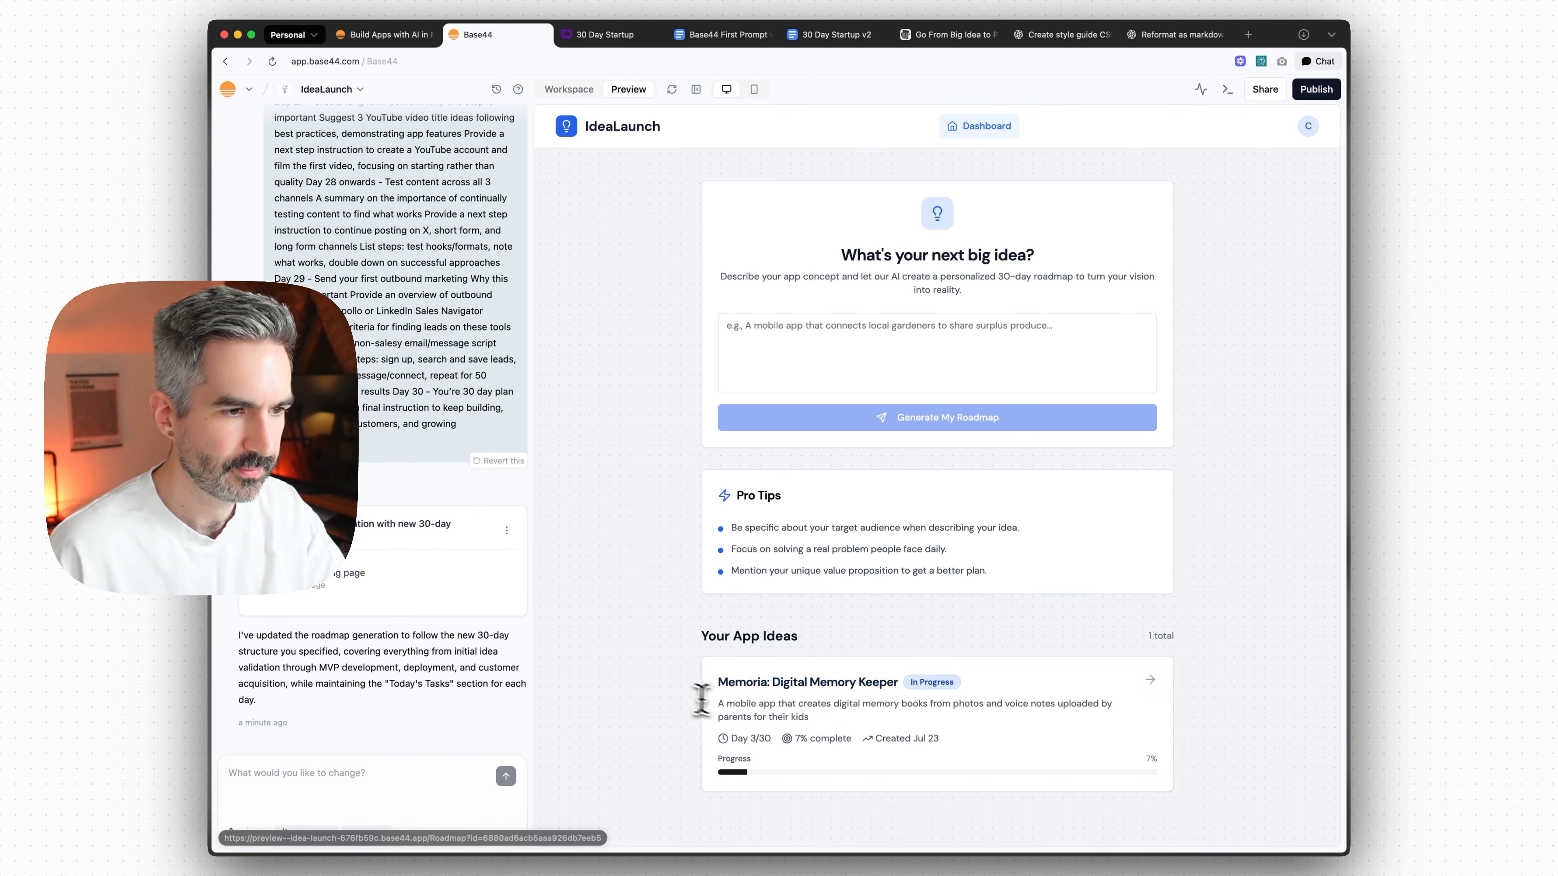
- Generate a new roadmap by reusing the description of the existing Memoria idea, the mobile app for digital memory books
{"action": "left_click_drag", "start_coordinate": [713, 700], "coordinate": [810, 719]}
{"action": "key", "text": "cmd+c"}
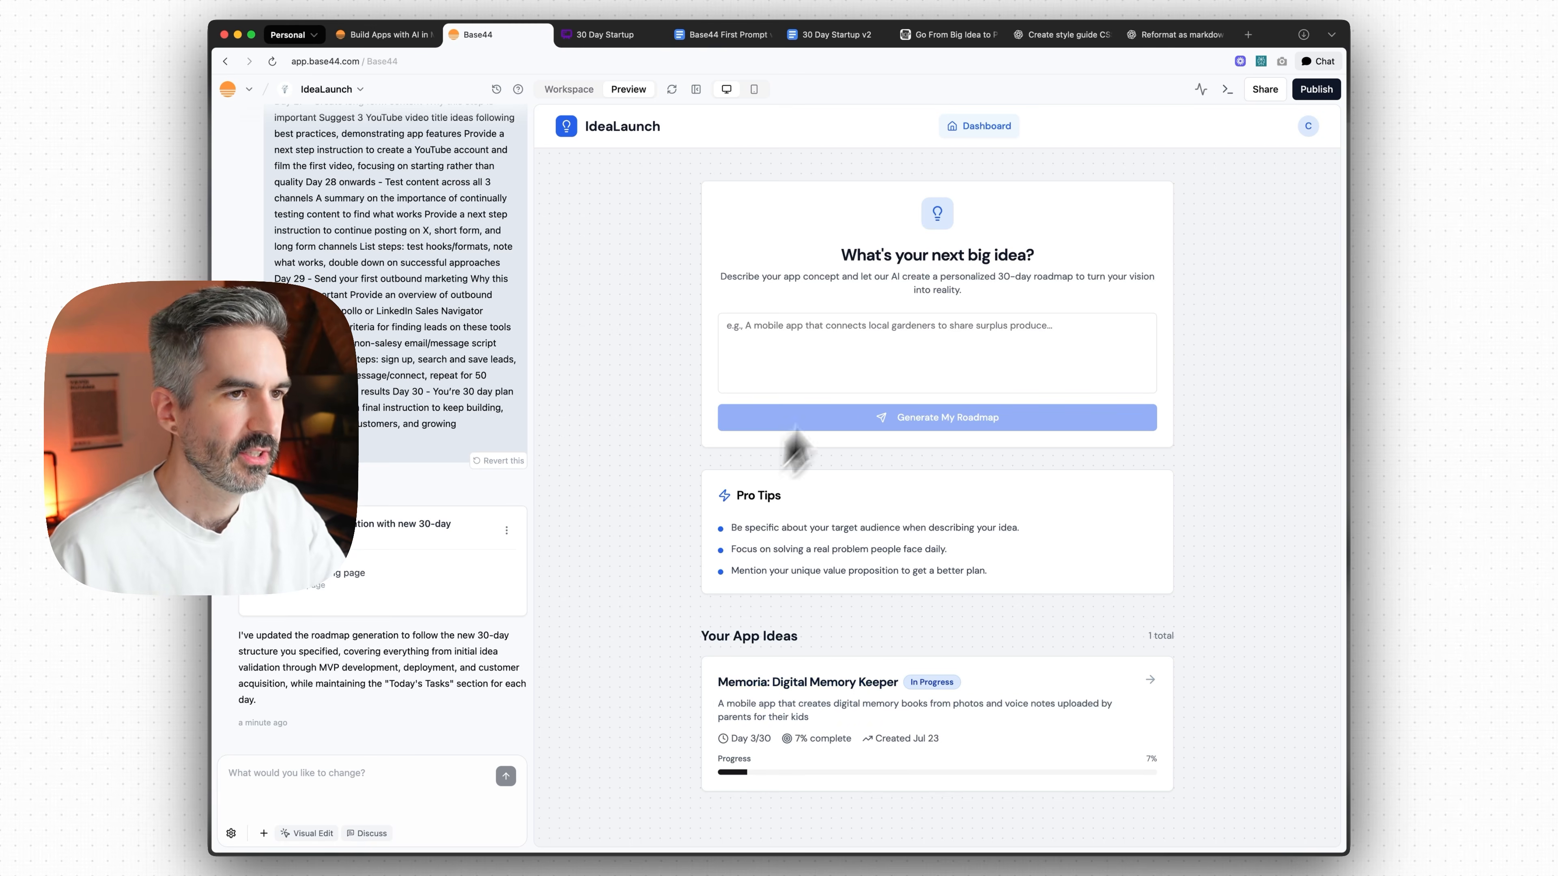
{"action": "left_click", "coordinate": [859, 353]}
{"action": "key", "text": "cmd+v"}
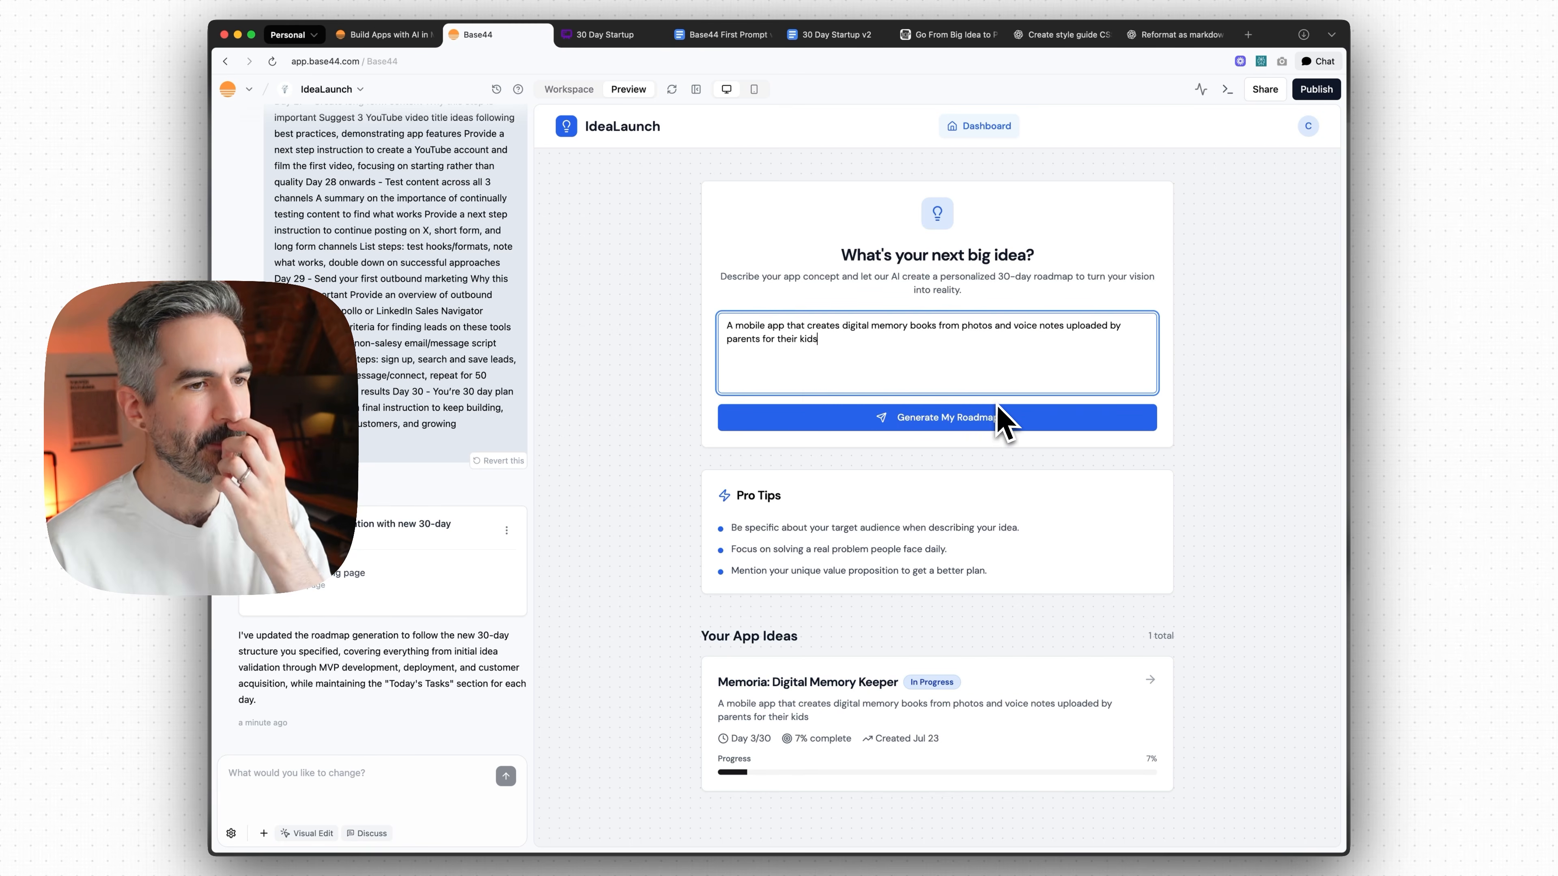
{"action": "left_click", "coordinate": [998, 418]}
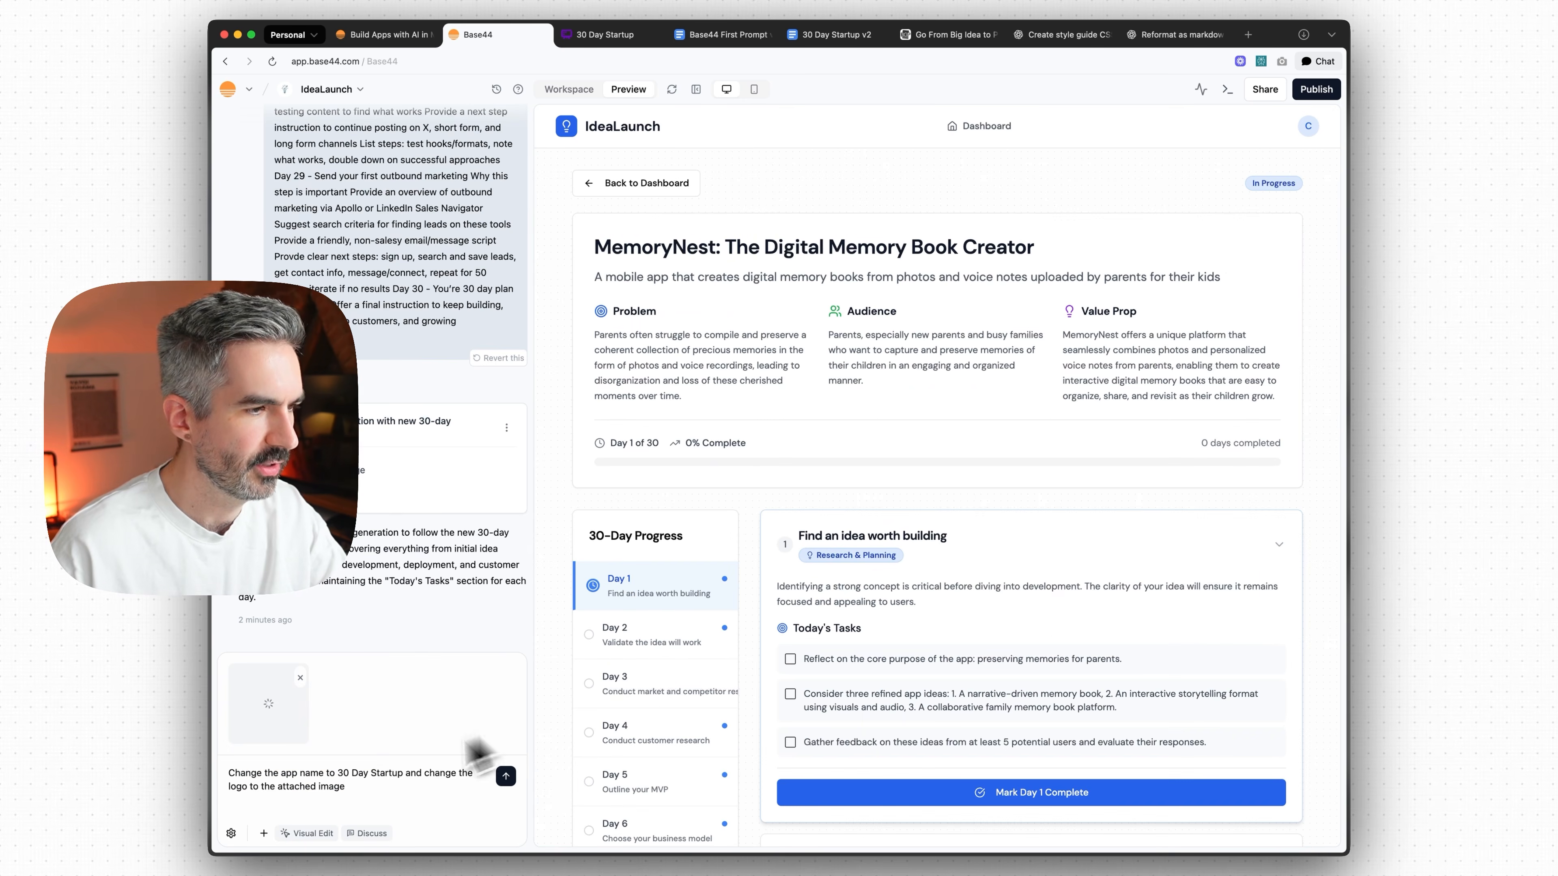
- Attach the rocket logo image to the chat request that renames the app to 30 Day Startup and changes its logo
{"action": "key", "text": "super+v"}
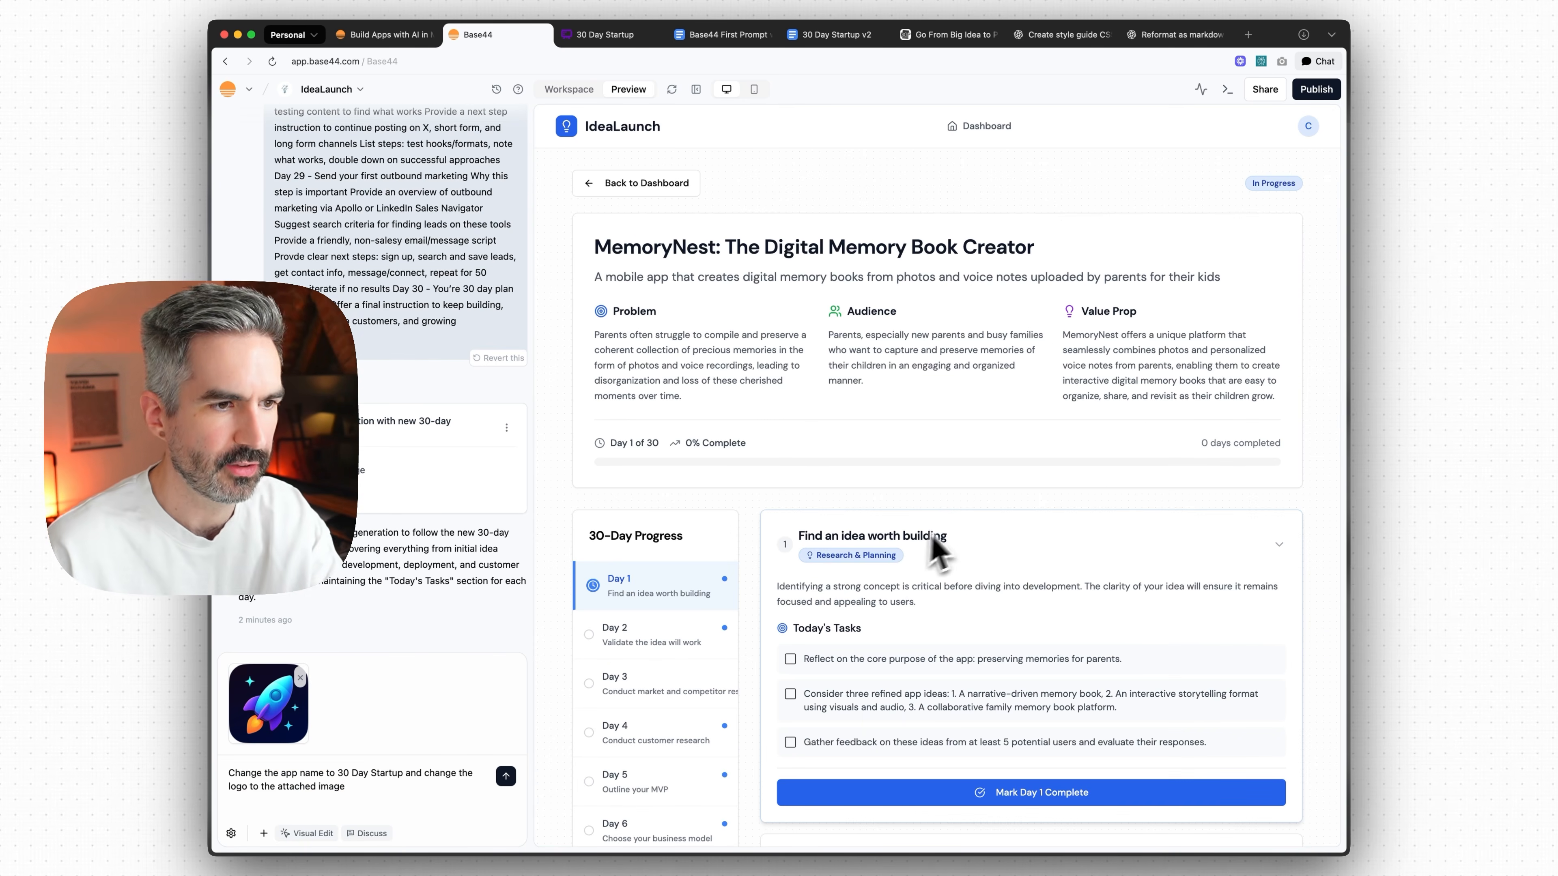
- Review the generated roadmap through day 30, including Day 8, and compare it with the outline in the 30 Day Startup v2 document
{"action": "scroll", "coordinate": [927, 552], "scroll_direction": "down", "scroll_amount": 3}
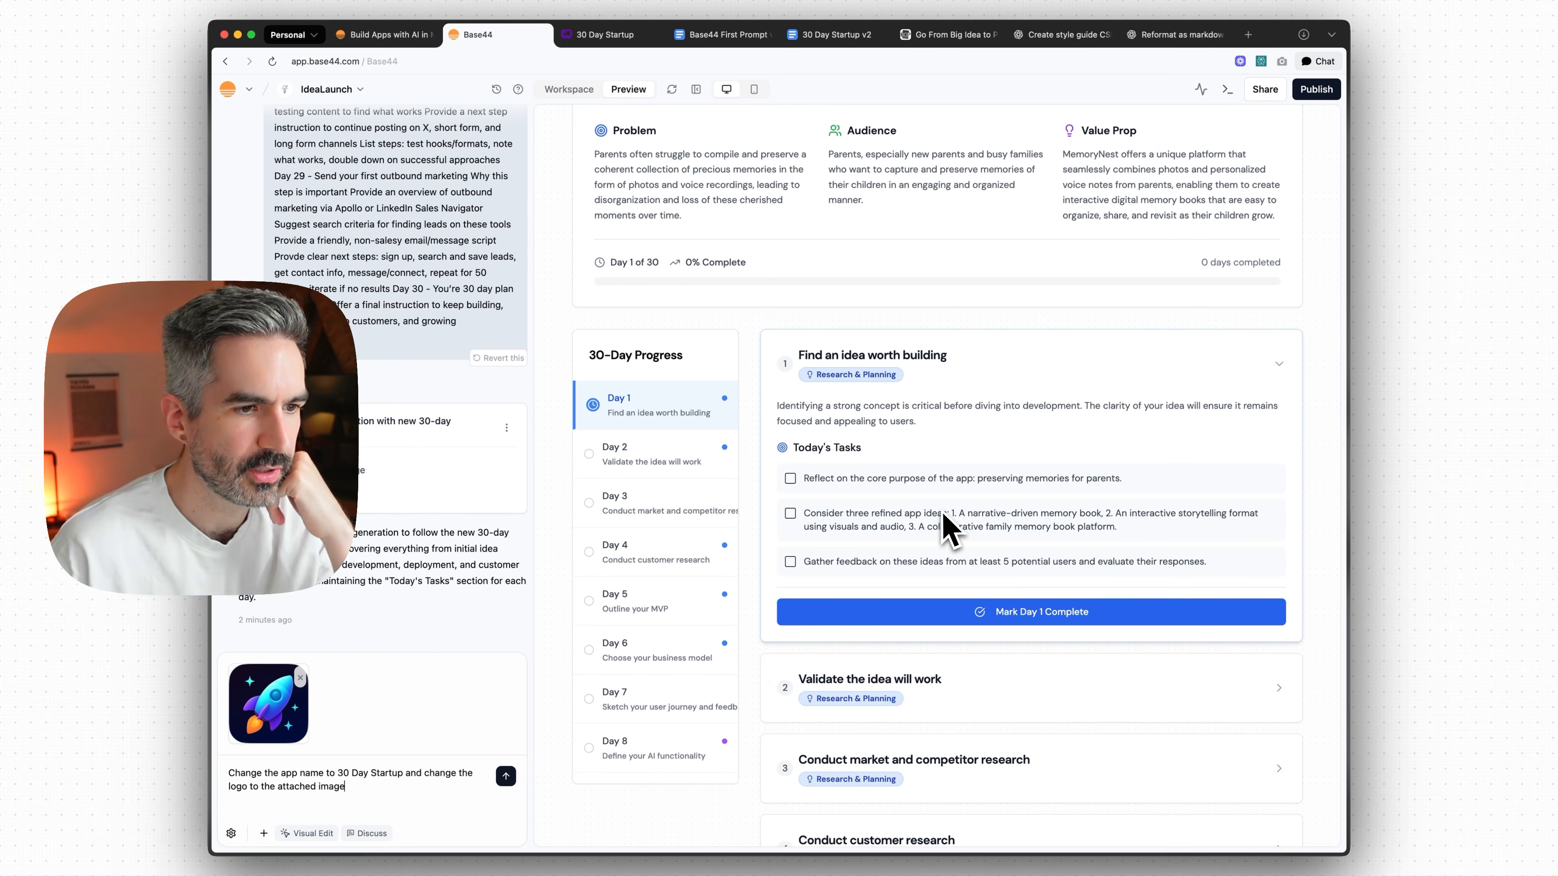
{"action": "scroll", "coordinate": [945, 525], "scroll_direction": "down", "scroll_amount": 3}
{"action": "scroll", "coordinate": [675, 295], "scroll_direction": "down", "scroll_amount": 5}
{"action": "left_click", "coordinate": [668, 257]}
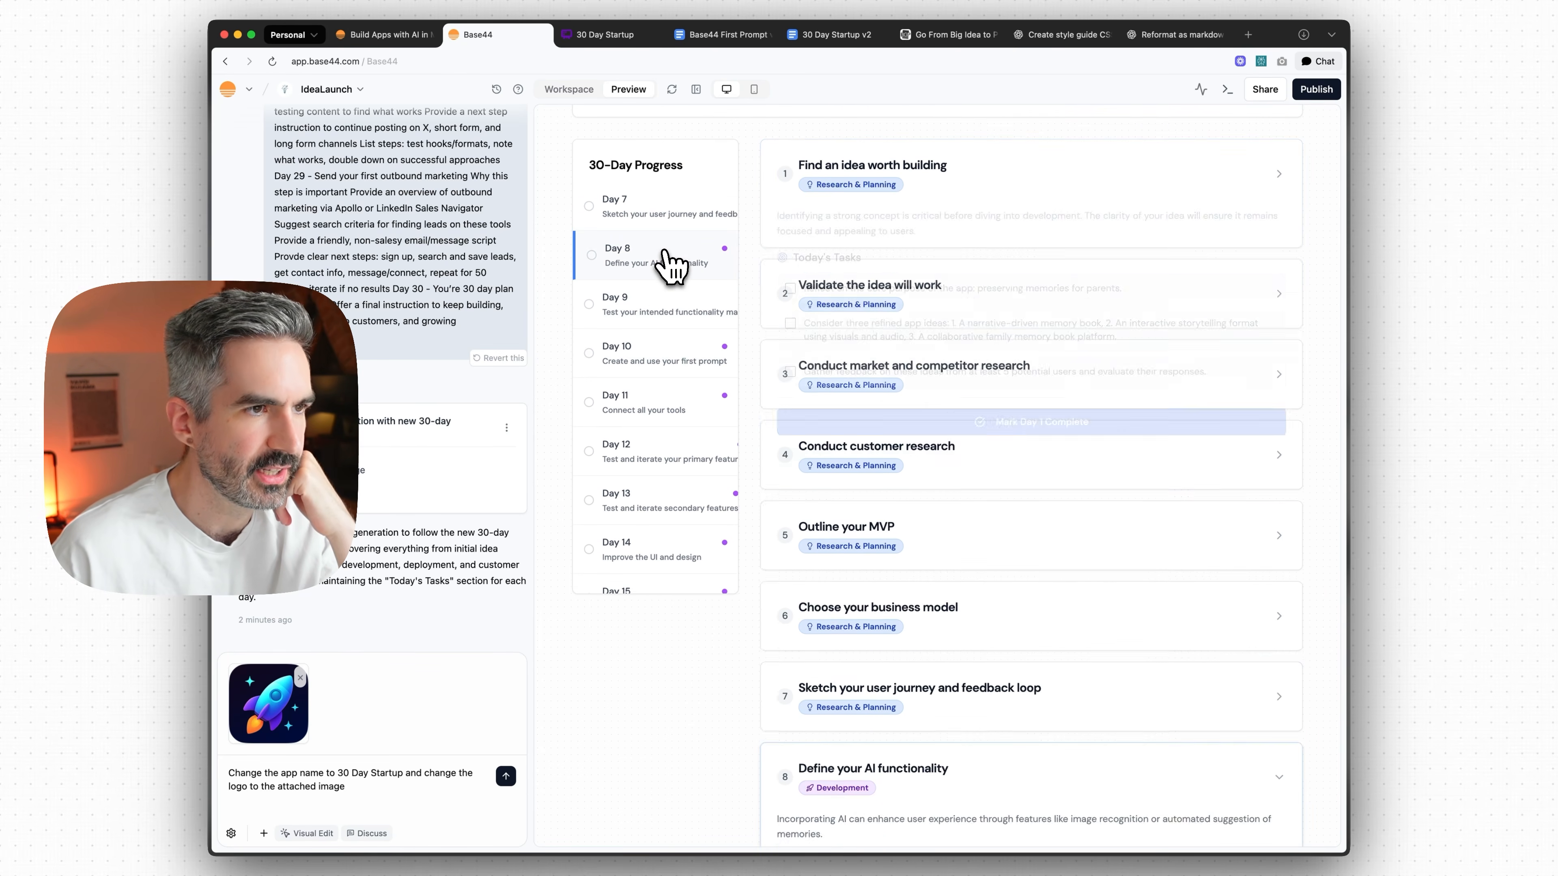
{"action": "scroll", "coordinate": [978, 433], "scroll_direction": "down", "scroll_amount": 15}
{"action": "scroll", "coordinate": [920, 419], "scroll_direction": "down", "scroll_amount": 15}
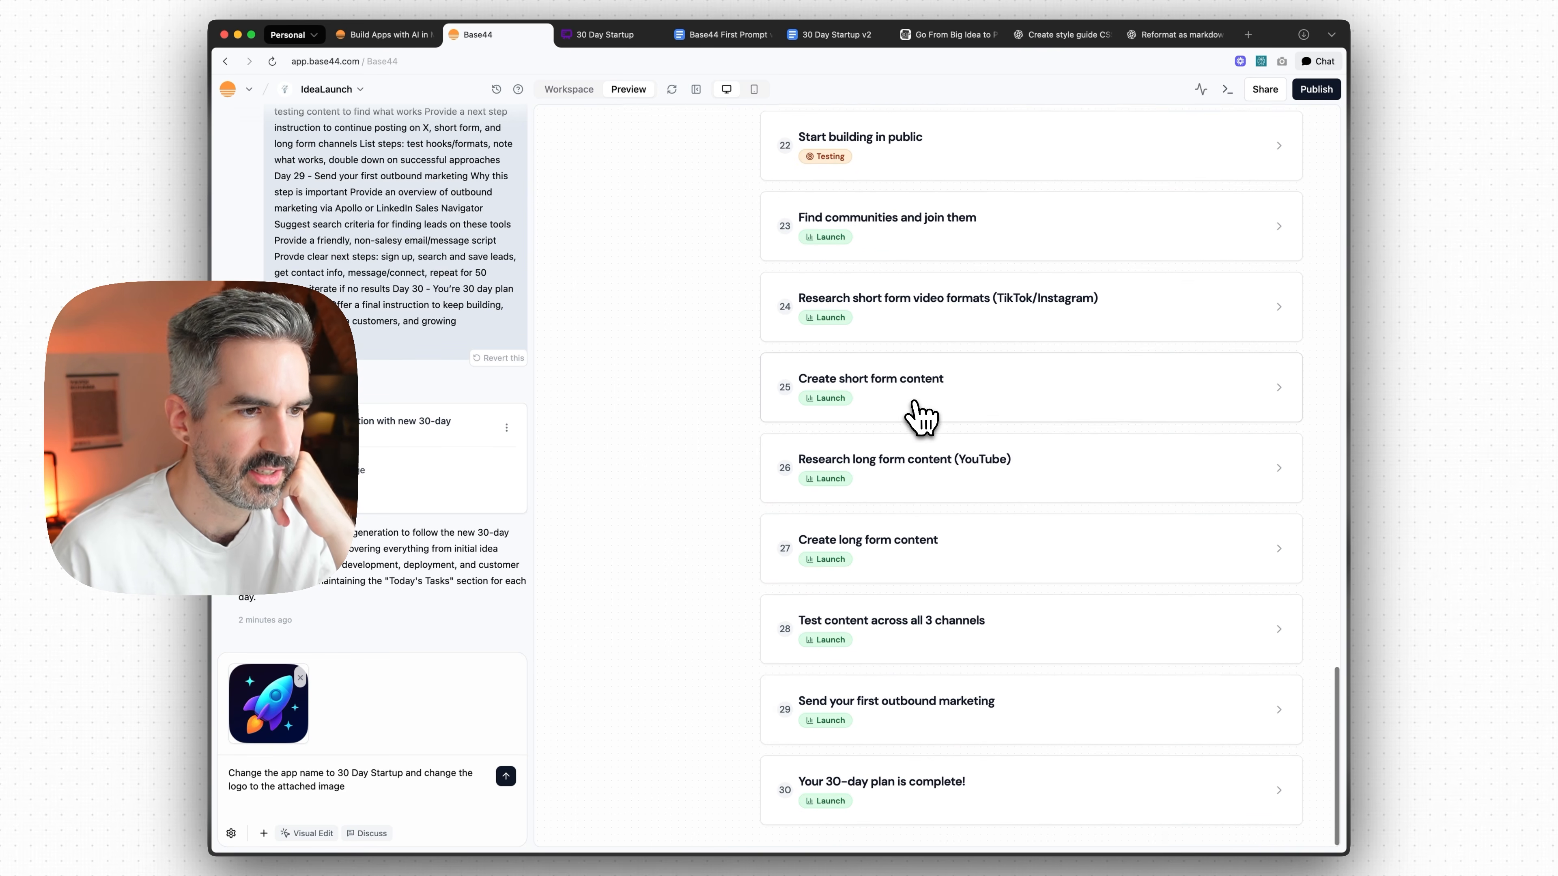
{"action": "scroll", "coordinate": [929, 412], "scroll_direction": "up", "scroll_amount": 15}
{"action": "scroll", "coordinate": [941, 425], "scroll_direction": "up", "scroll_amount": 10}
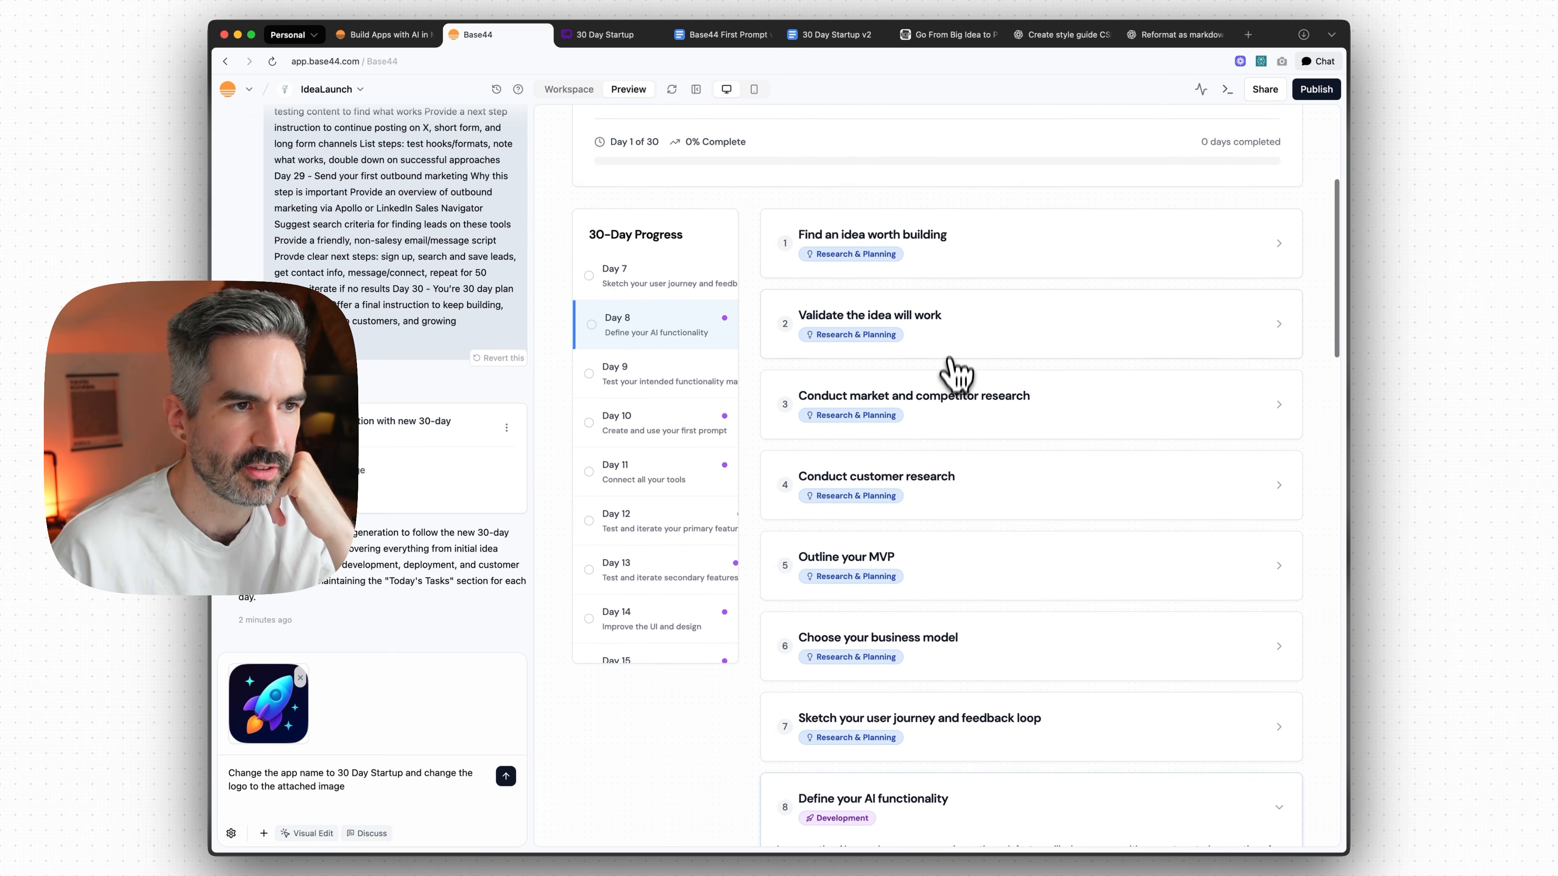
{"action": "scroll", "coordinate": [956, 373], "scroll_direction": "up", "scroll_amount": 3}
{"action": "left_click", "coordinate": [835, 35]}
{"action": "scroll", "coordinate": [758, 348], "scroll_direction": "down", "scroll_amount": 20}
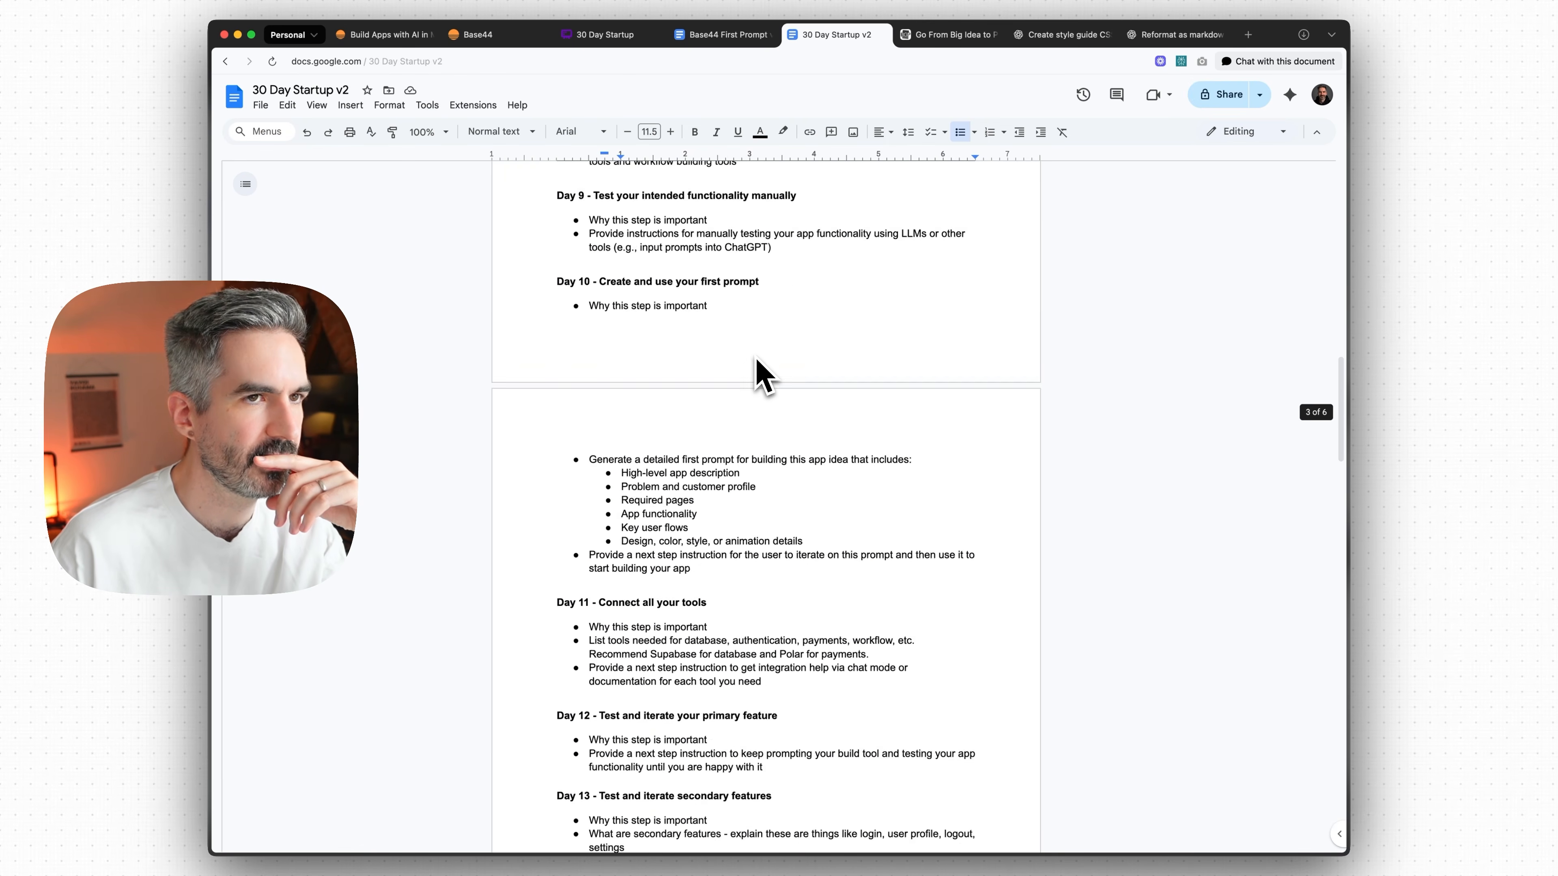
{"action": "scroll", "coordinate": [761, 376], "scroll_direction": "up", "scroll_amount": 20}
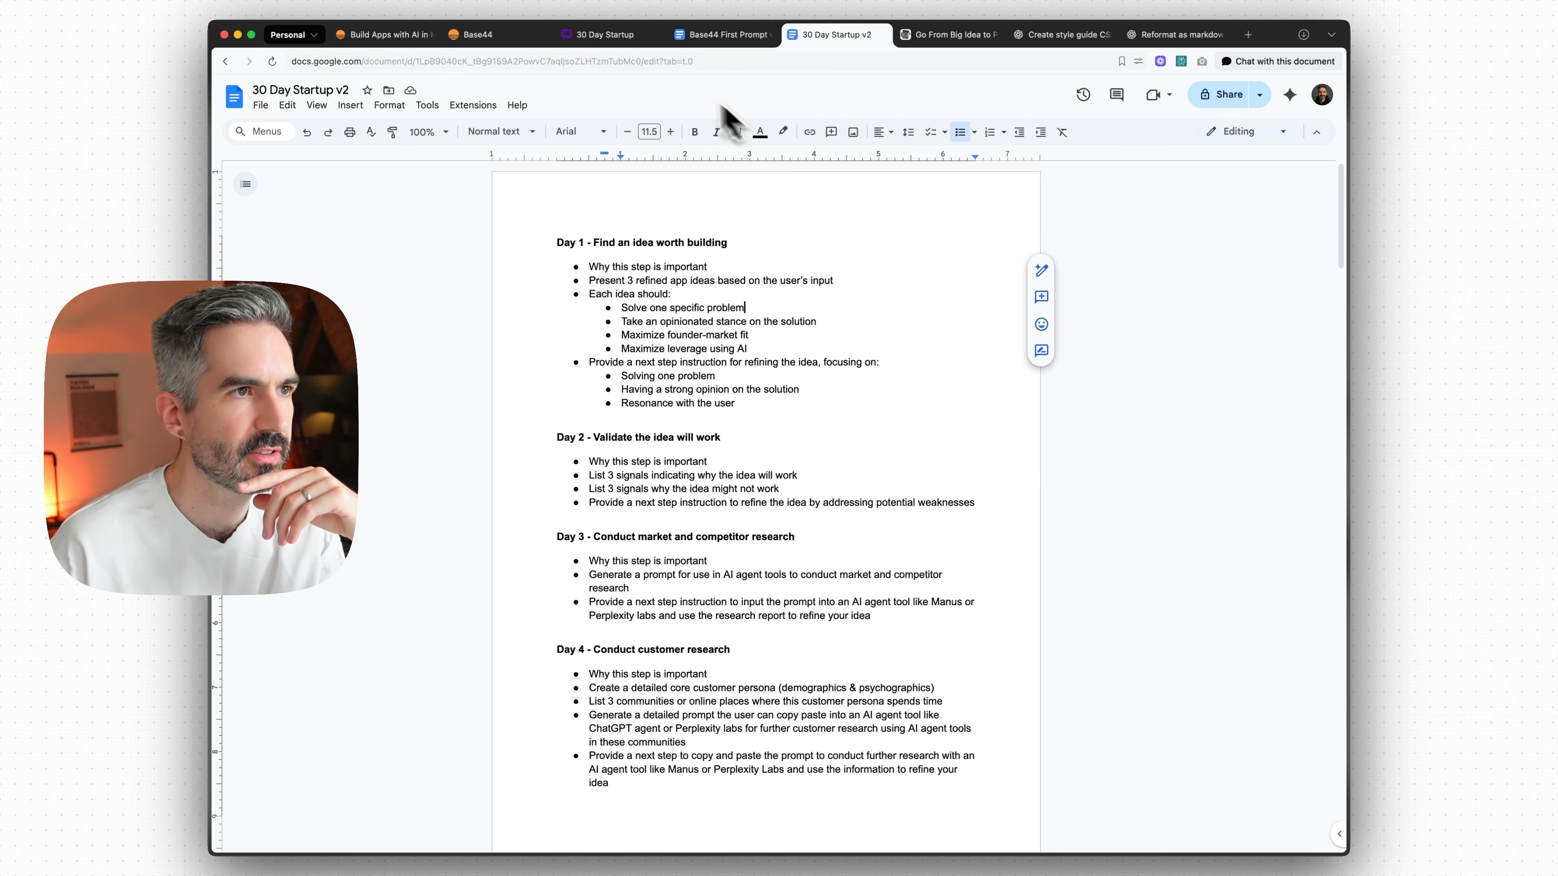
- Back in Base44, expand individual roadmap days, including Days 6, 5 and 3, and examine their explanations and daily tasks
{"action": "left_click", "coordinate": [482, 36]}
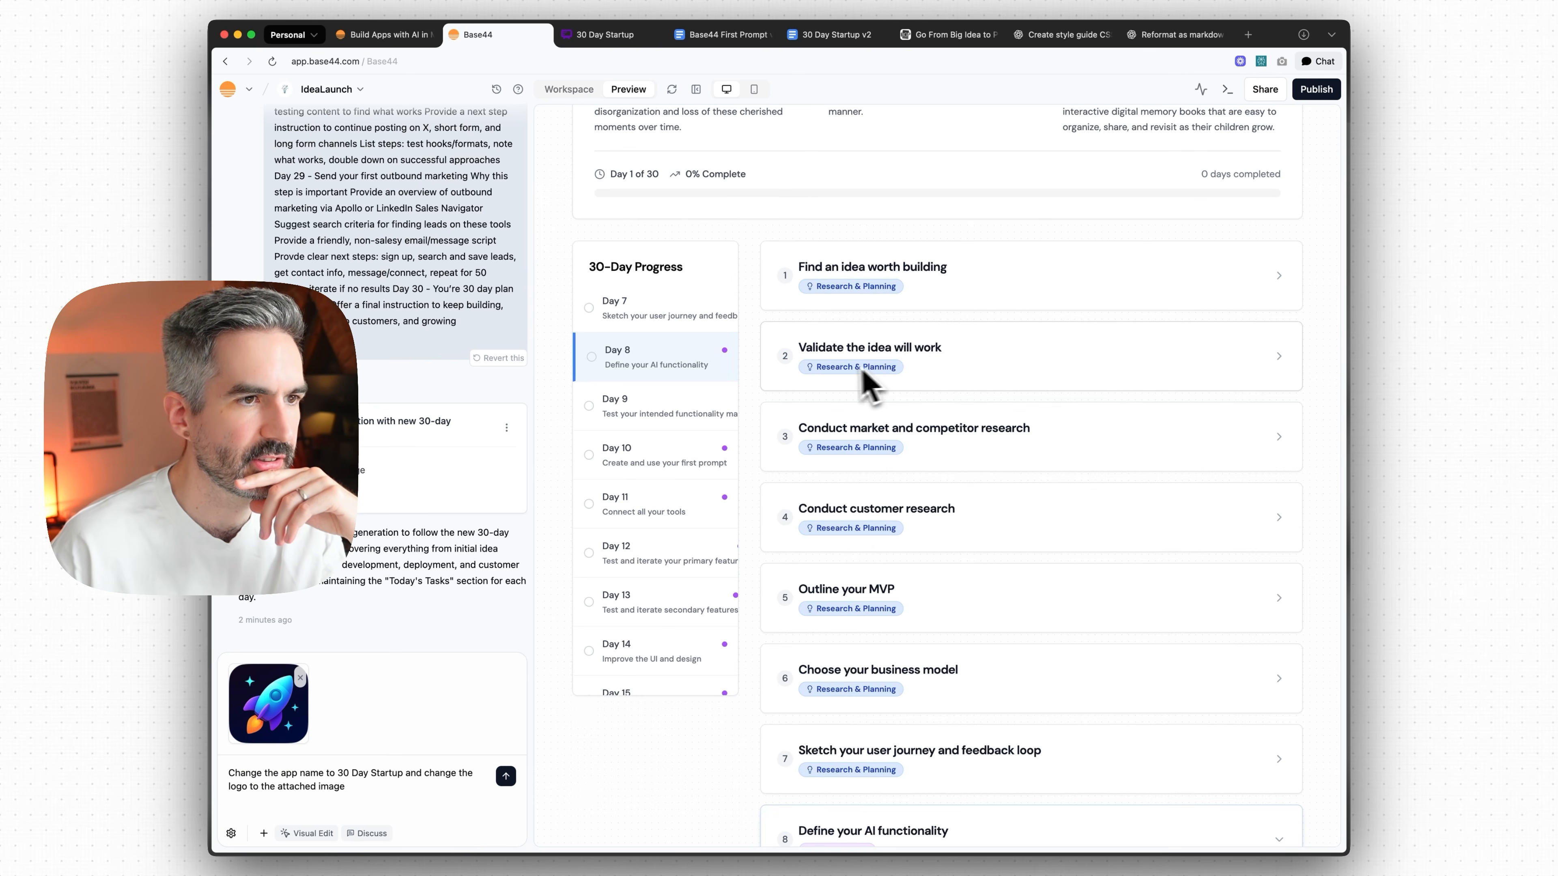
{"action": "scroll", "coordinate": [908, 393], "scroll_direction": "down", "scroll_amount": 4}
{"action": "left_click", "coordinate": [954, 432]}
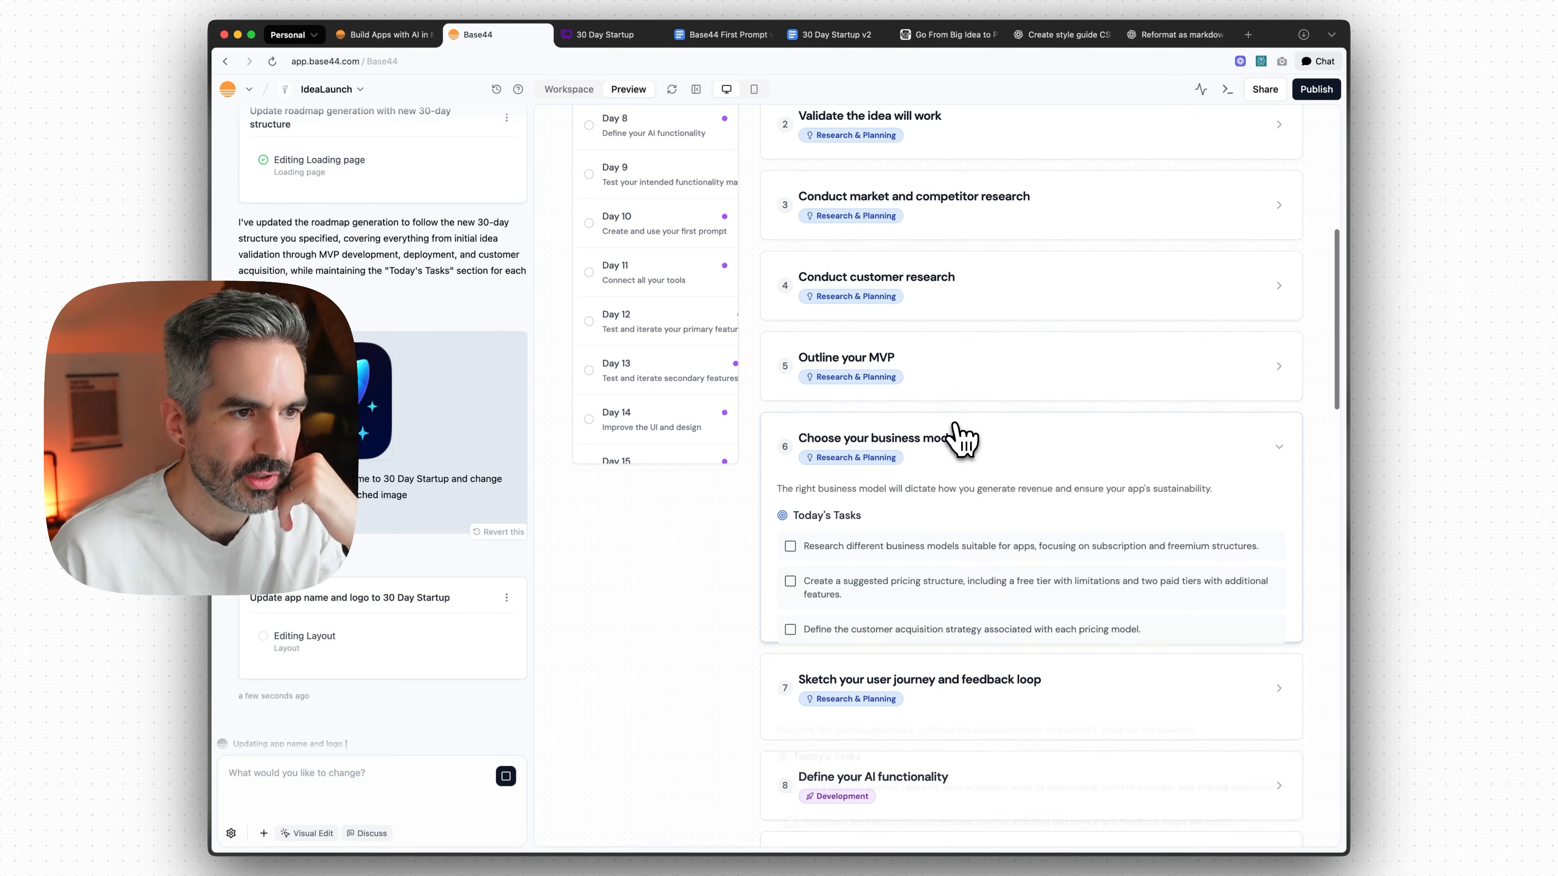
{"action": "left_click", "coordinate": [962, 364]}
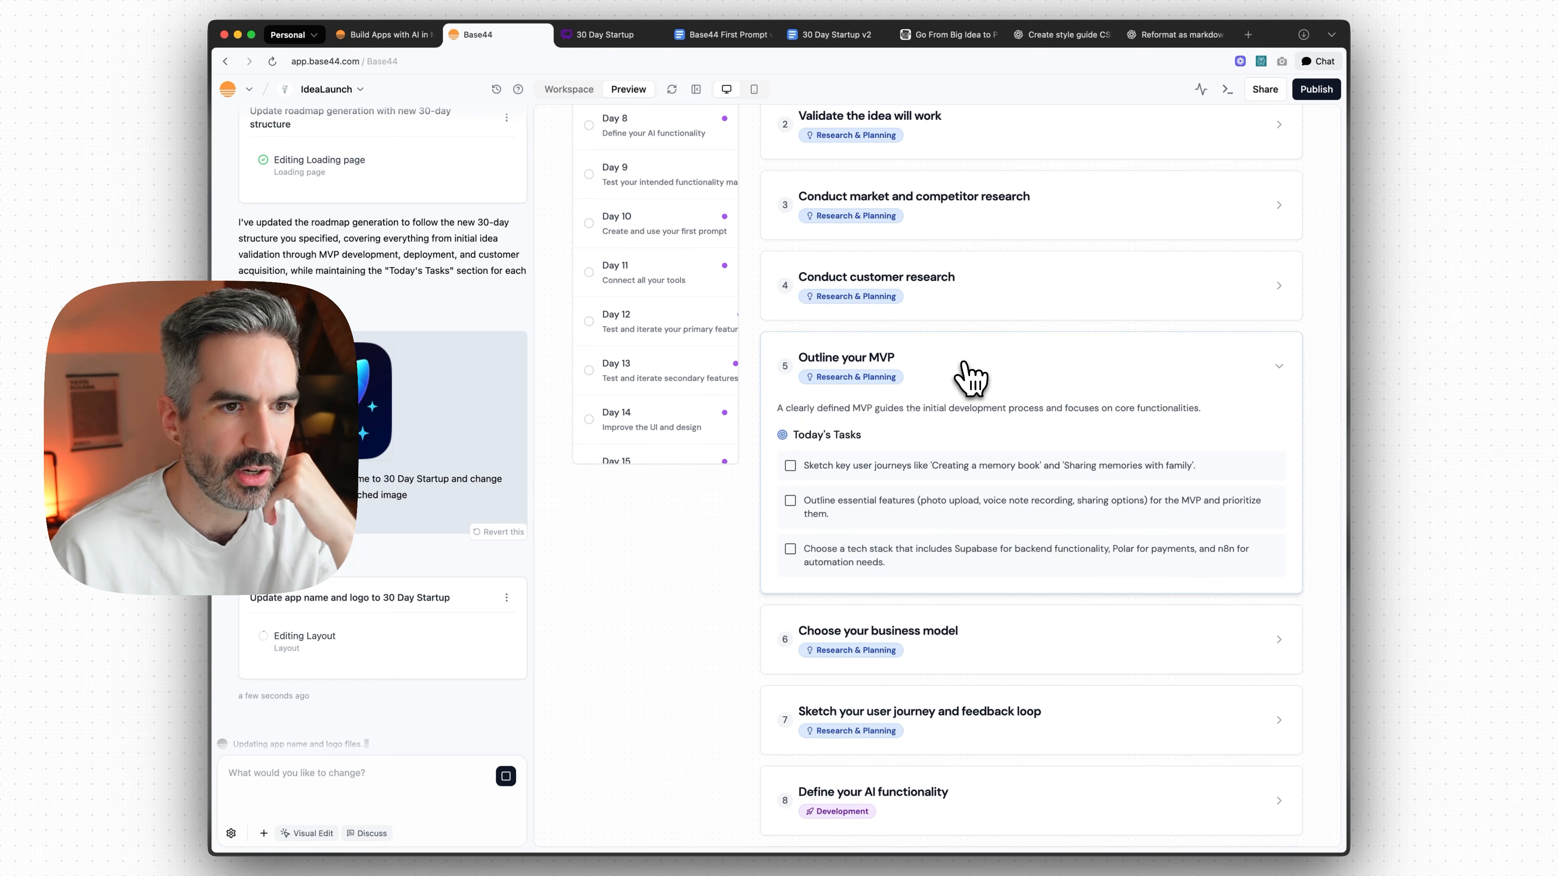
{"action": "scroll", "coordinate": [963, 363], "scroll_direction": "up", "scroll_amount": 3}
{"action": "left_click", "coordinate": [960, 382]}
{"action": "scroll", "coordinate": [960, 382], "scroll_direction": "up", "scroll_amount": 2}
{"action": "left_click", "coordinate": [979, 391]}
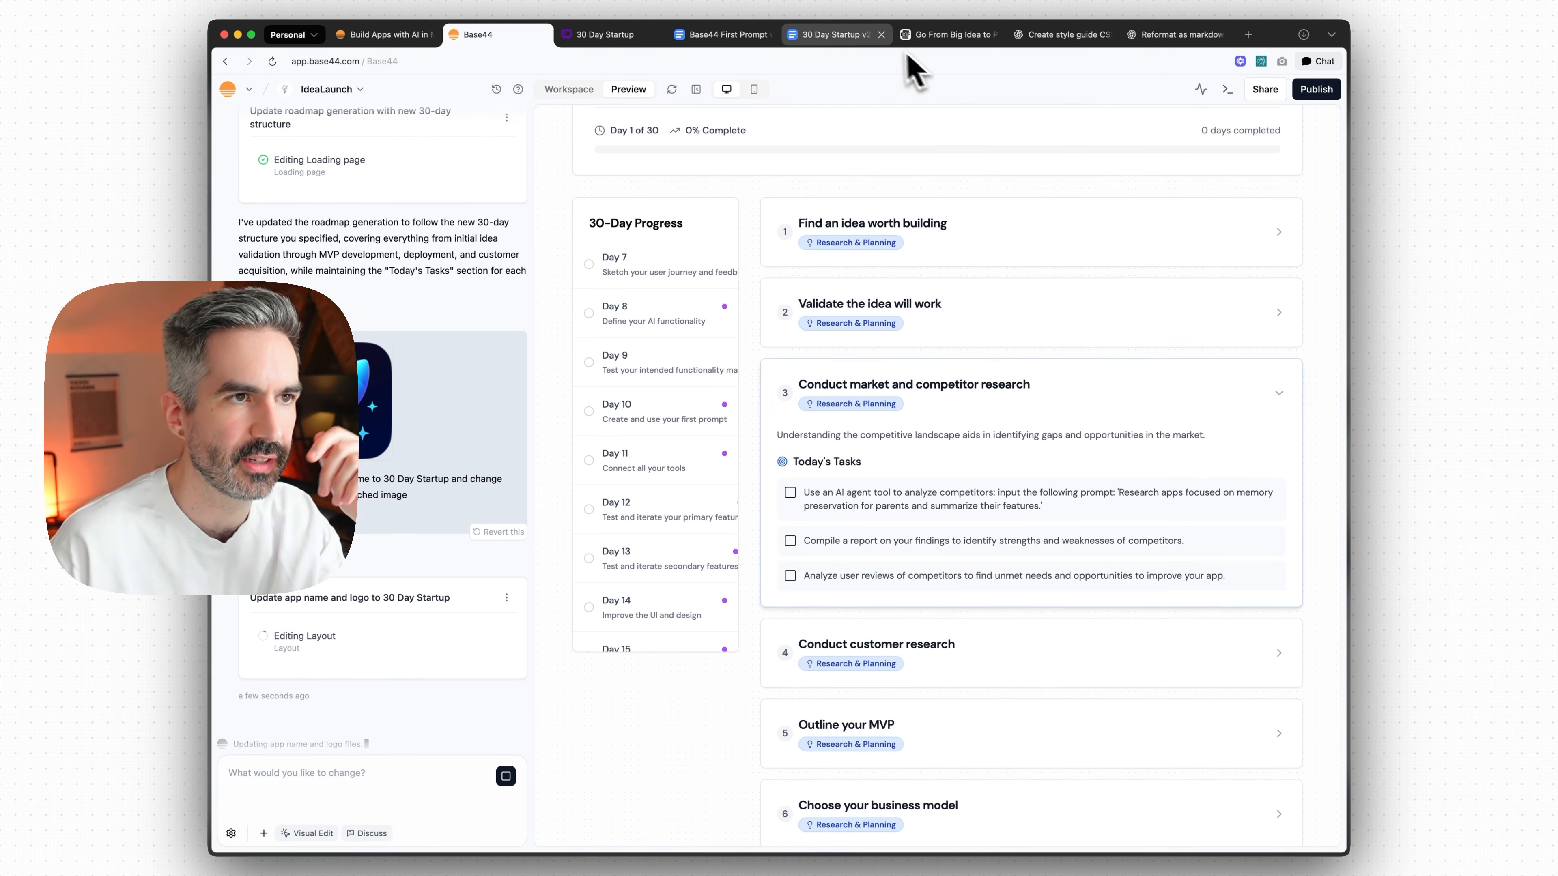
- Check the Day 2 and Day 3 instructions in the 30 Day Startup v2 document against the generated roadmap
{"action": "left_click", "coordinate": [822, 35]}
{"action": "scroll", "coordinate": [702, 423], "scroll_direction": "down", "scroll_amount": 3}
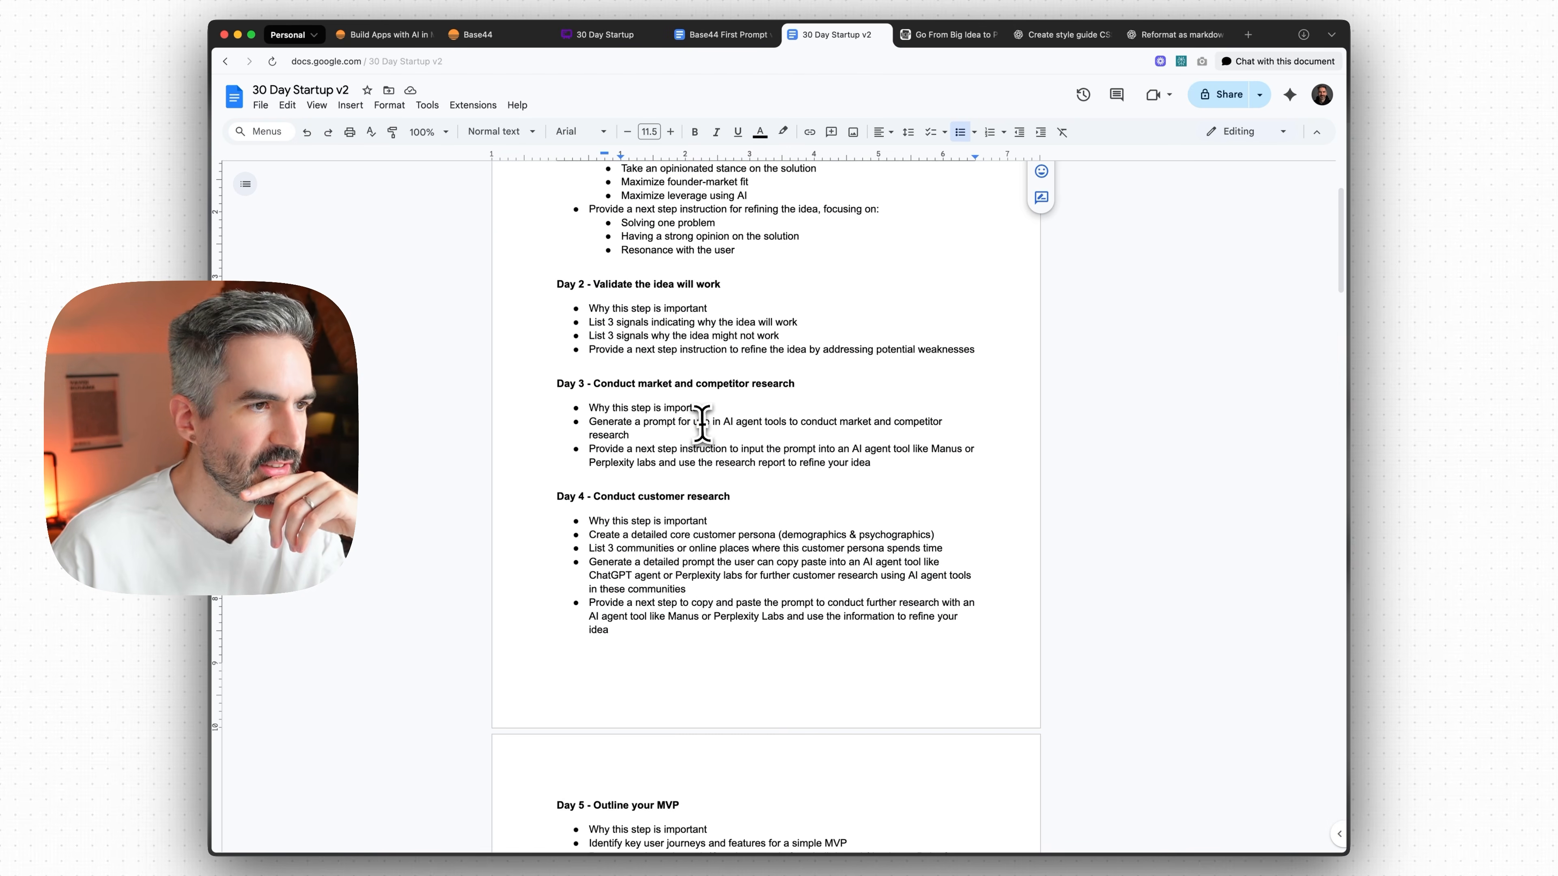
{"action": "mouse_move", "coordinate": [592, 322]}
{"action": "left_mouse_down"}
{"action": "mouse_move", "coordinate": [795, 335]}
{"action": "mouse_move", "coordinate": [591, 336]}
{"action": "left_mouse_up"}
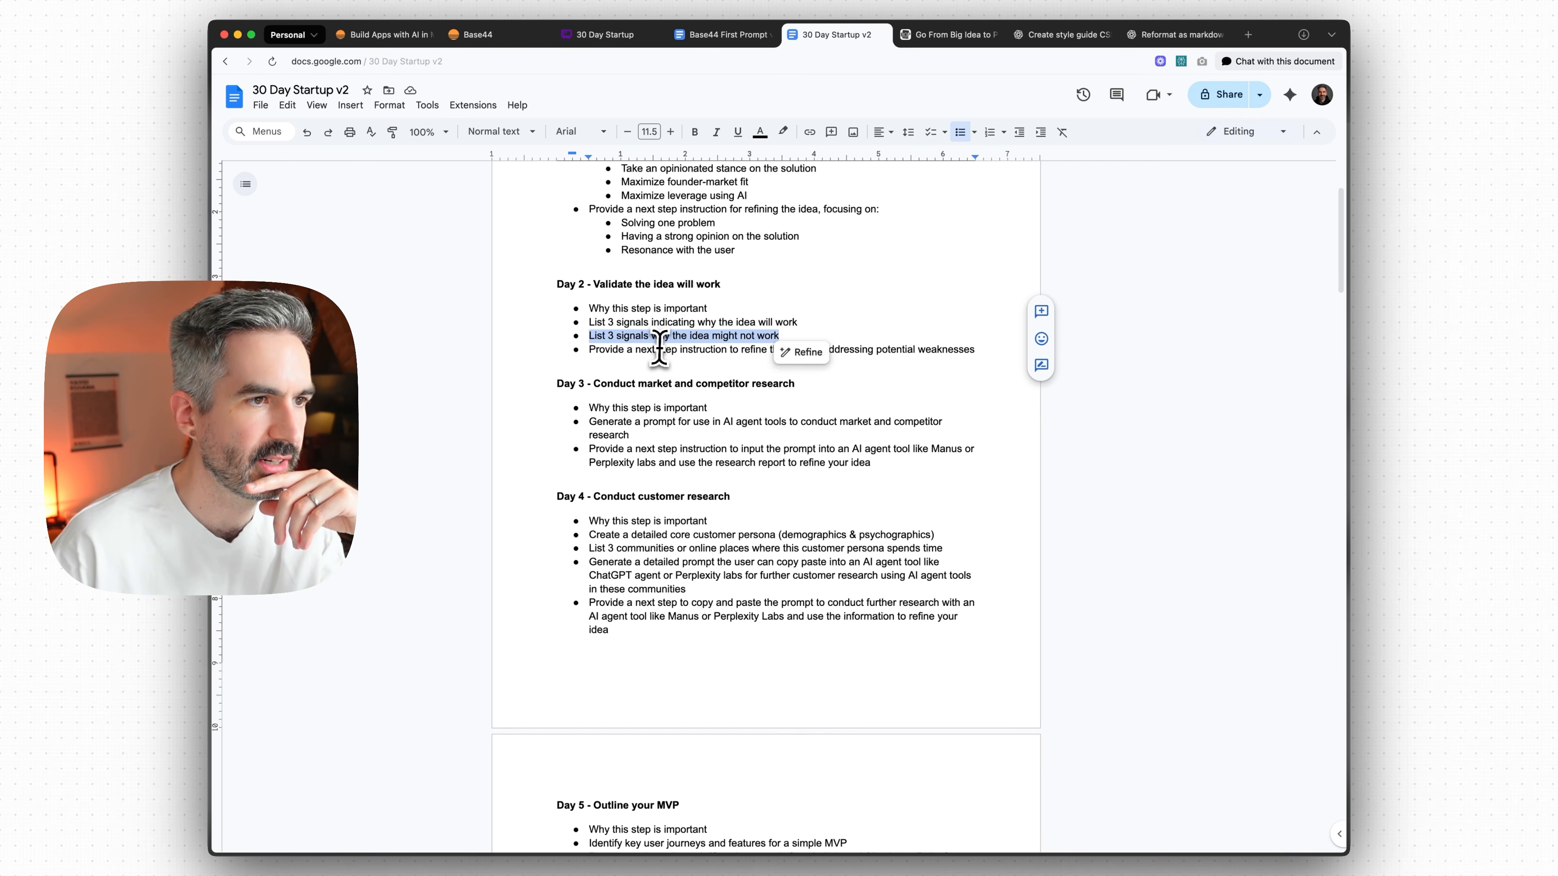
{"action": "left_click", "coordinate": [663, 349]}
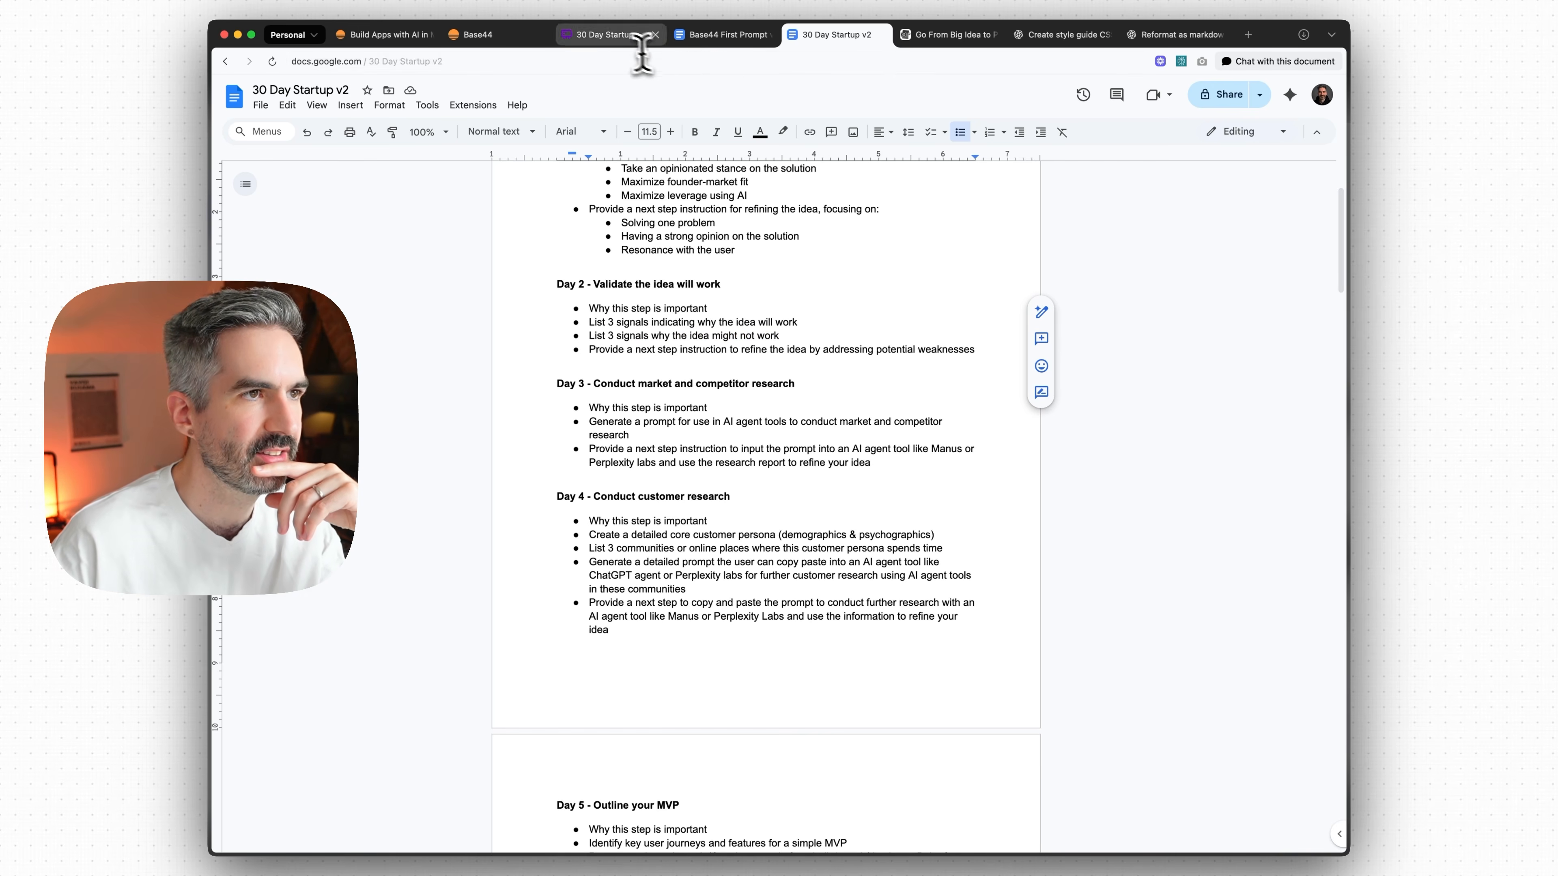
- Back in Base44, request #100C23 and its shades as the main colours across the entire UI, except green, red, orange and yellow status colours
{"action": "left_click", "coordinate": [478, 36]}
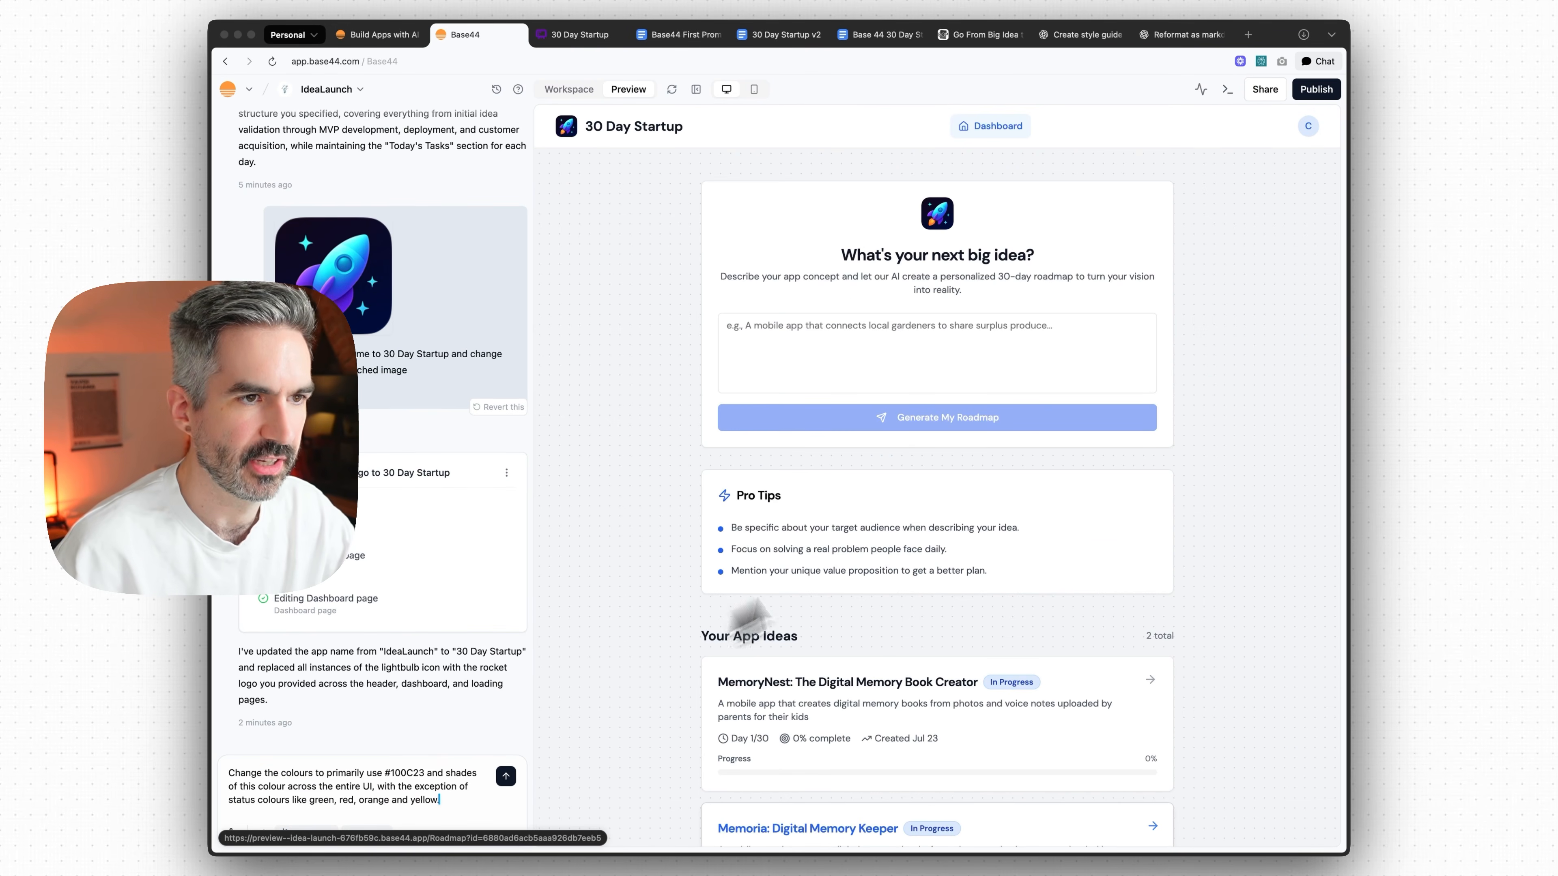
{"action": "scroll", "coordinate": [946, 494], "scroll_direction": "down", "scroll_amount": 2}
{"action": "scroll", "coordinate": [939, 504], "scroll_direction": "up", "scroll_amount": 2}
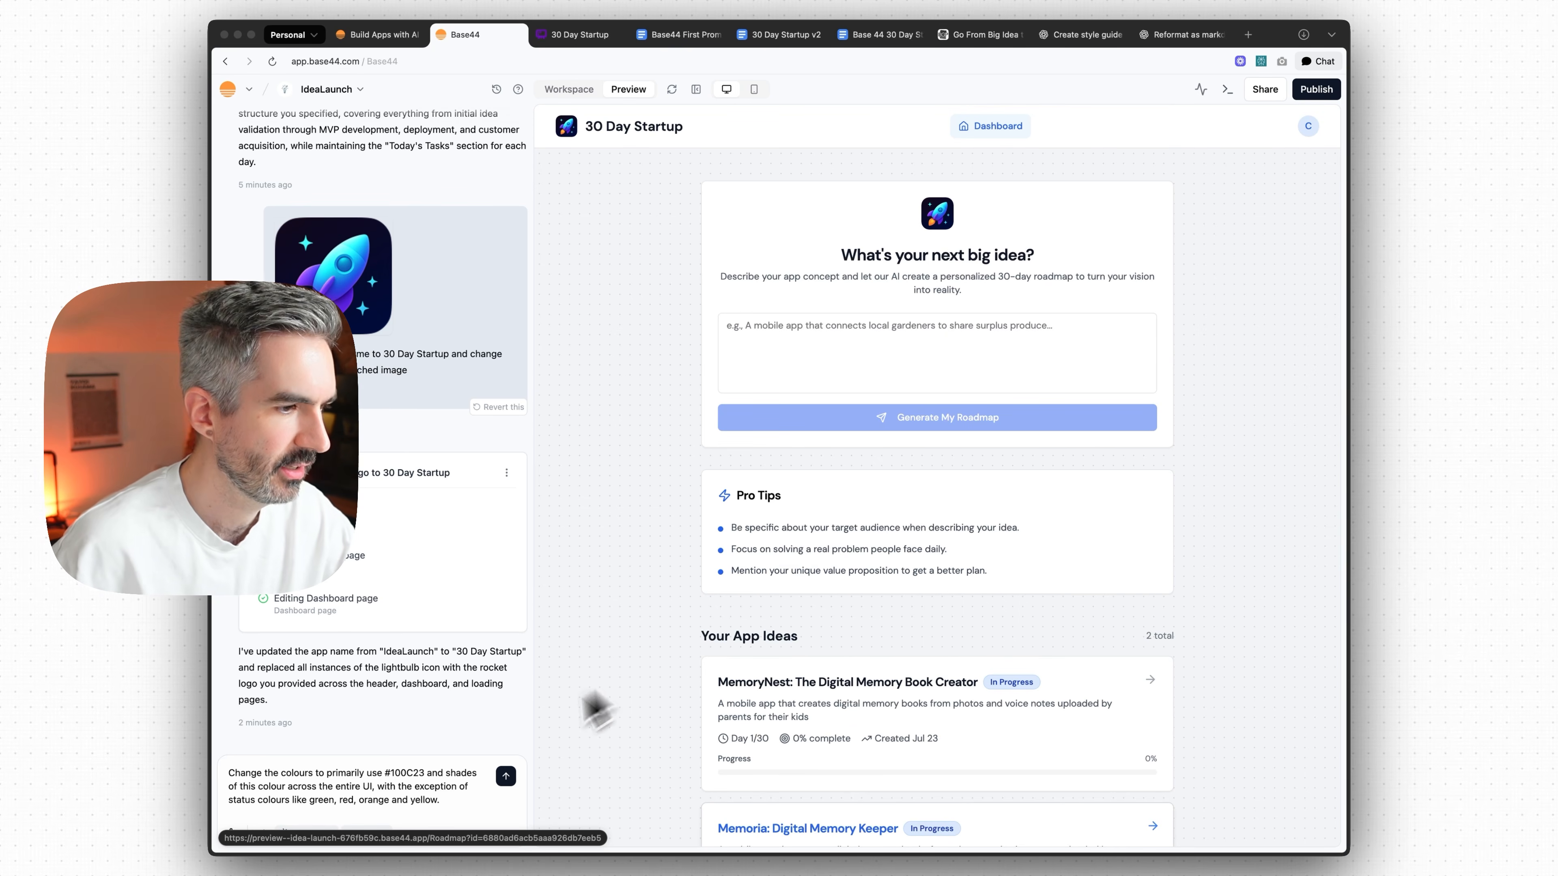
{"action": "left_click", "coordinate": [456, 813]}
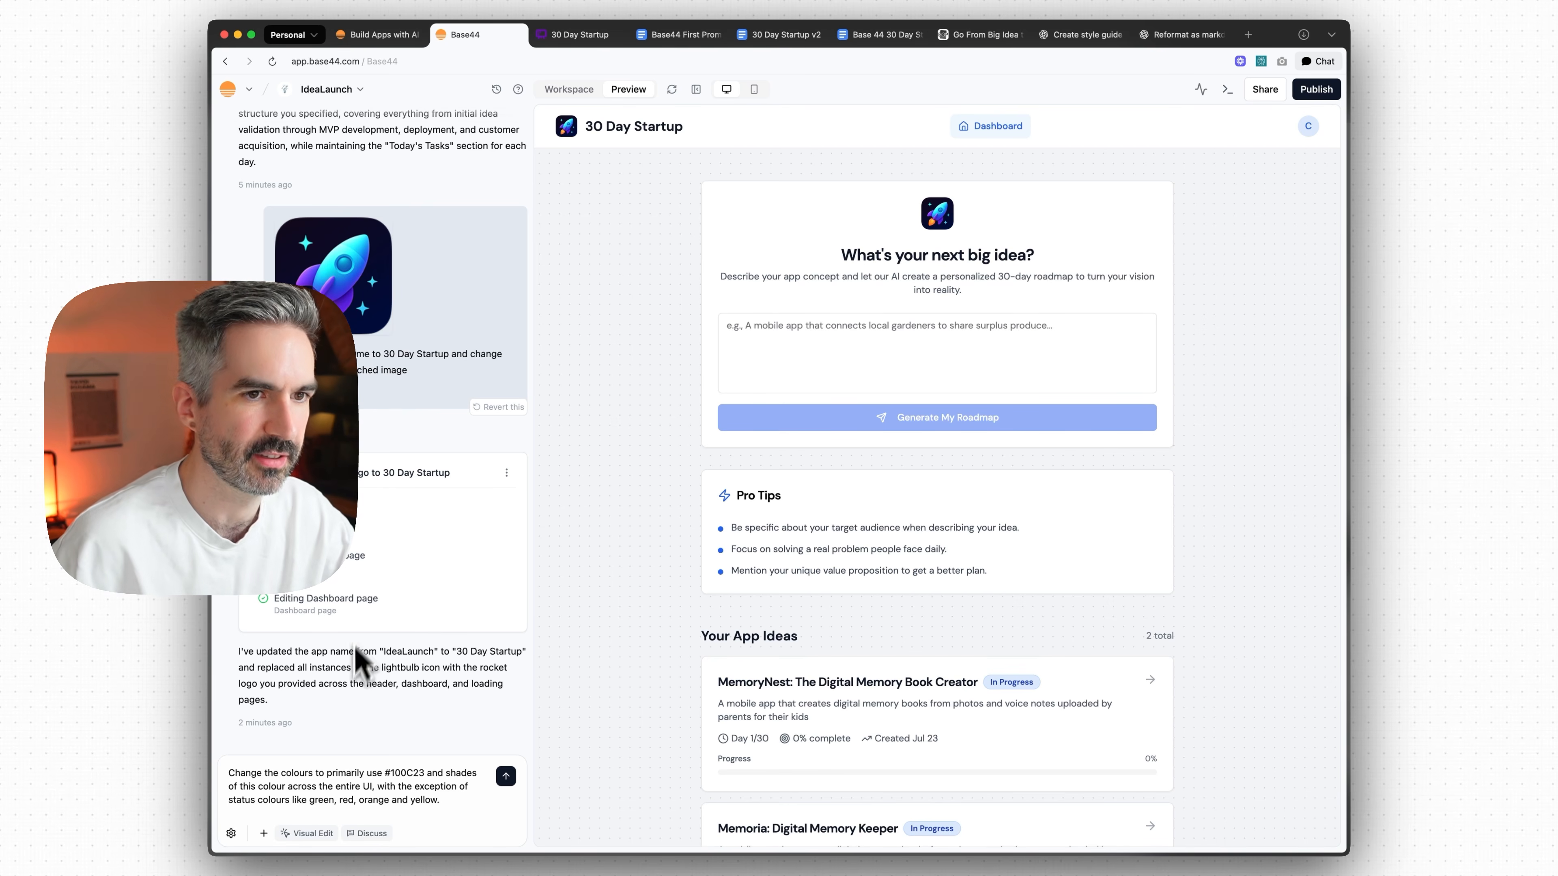
{"action": "left_click_drag", "start_coordinate": [413, 790], "coordinate": [446, 802]}
{"action": "left_click", "coordinate": [466, 802]}
{"action": "left_click_drag", "start_coordinate": [295, 801], "coordinate": [379, 801]}
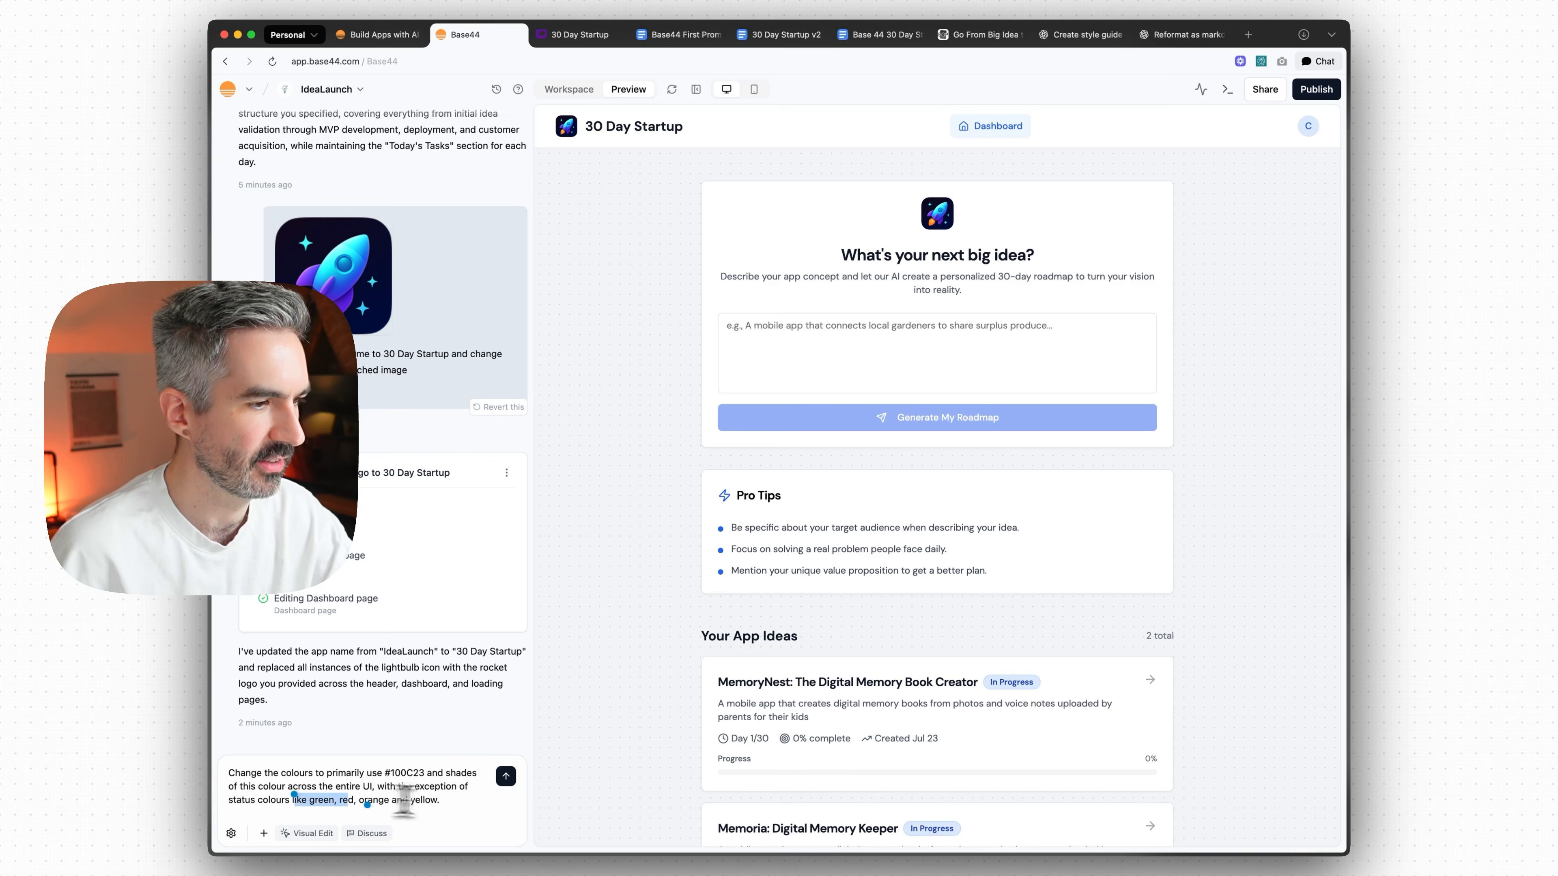
{"action": "left_click", "coordinate": [454, 801]}
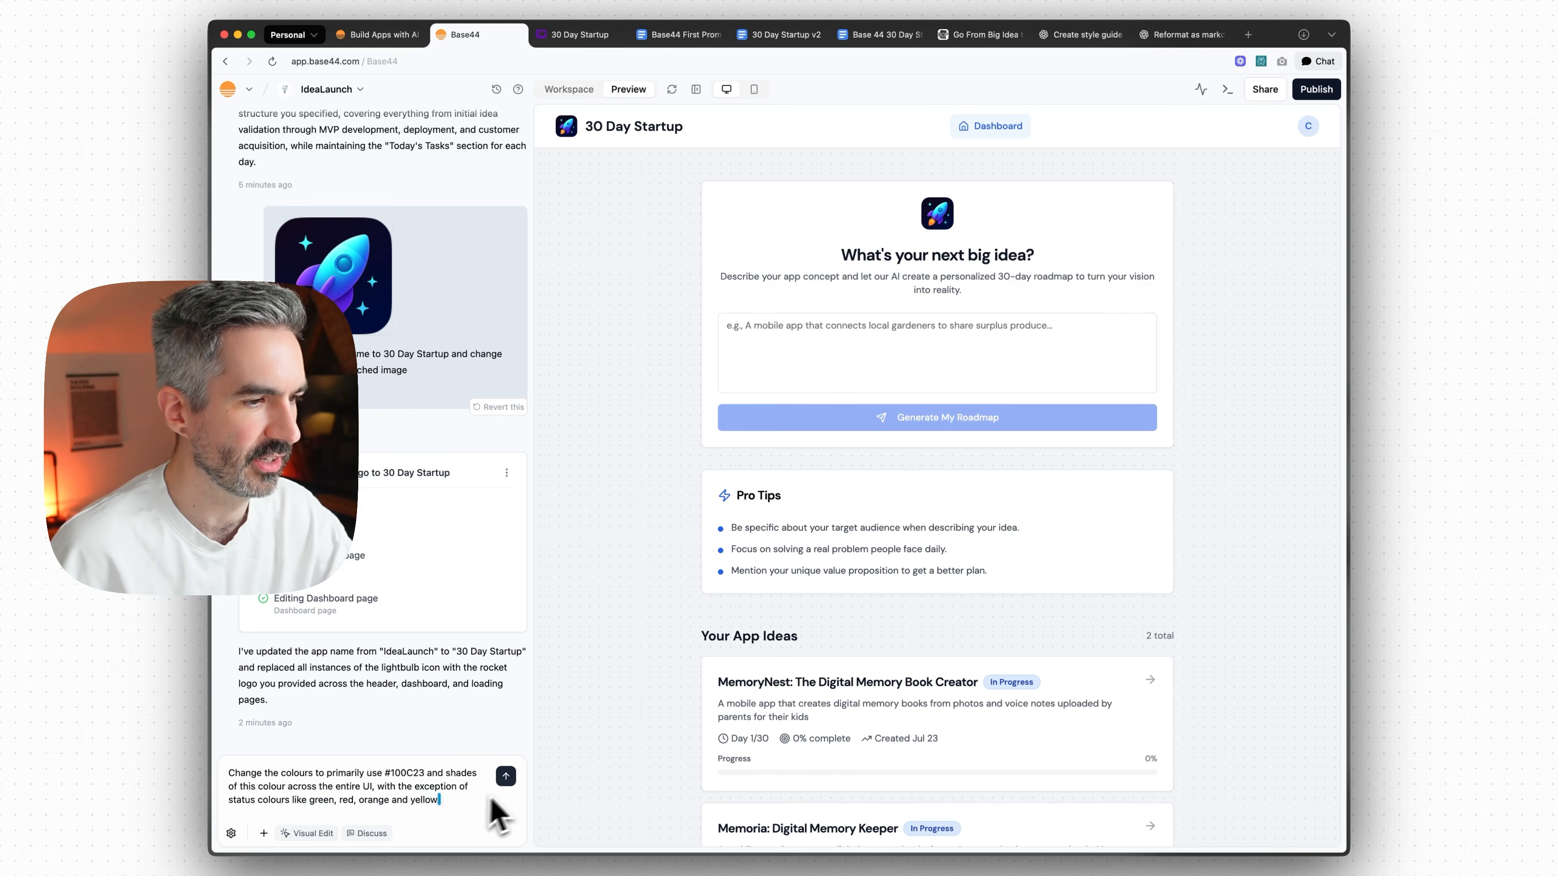
{"action": "left_click", "coordinate": [505, 777]}
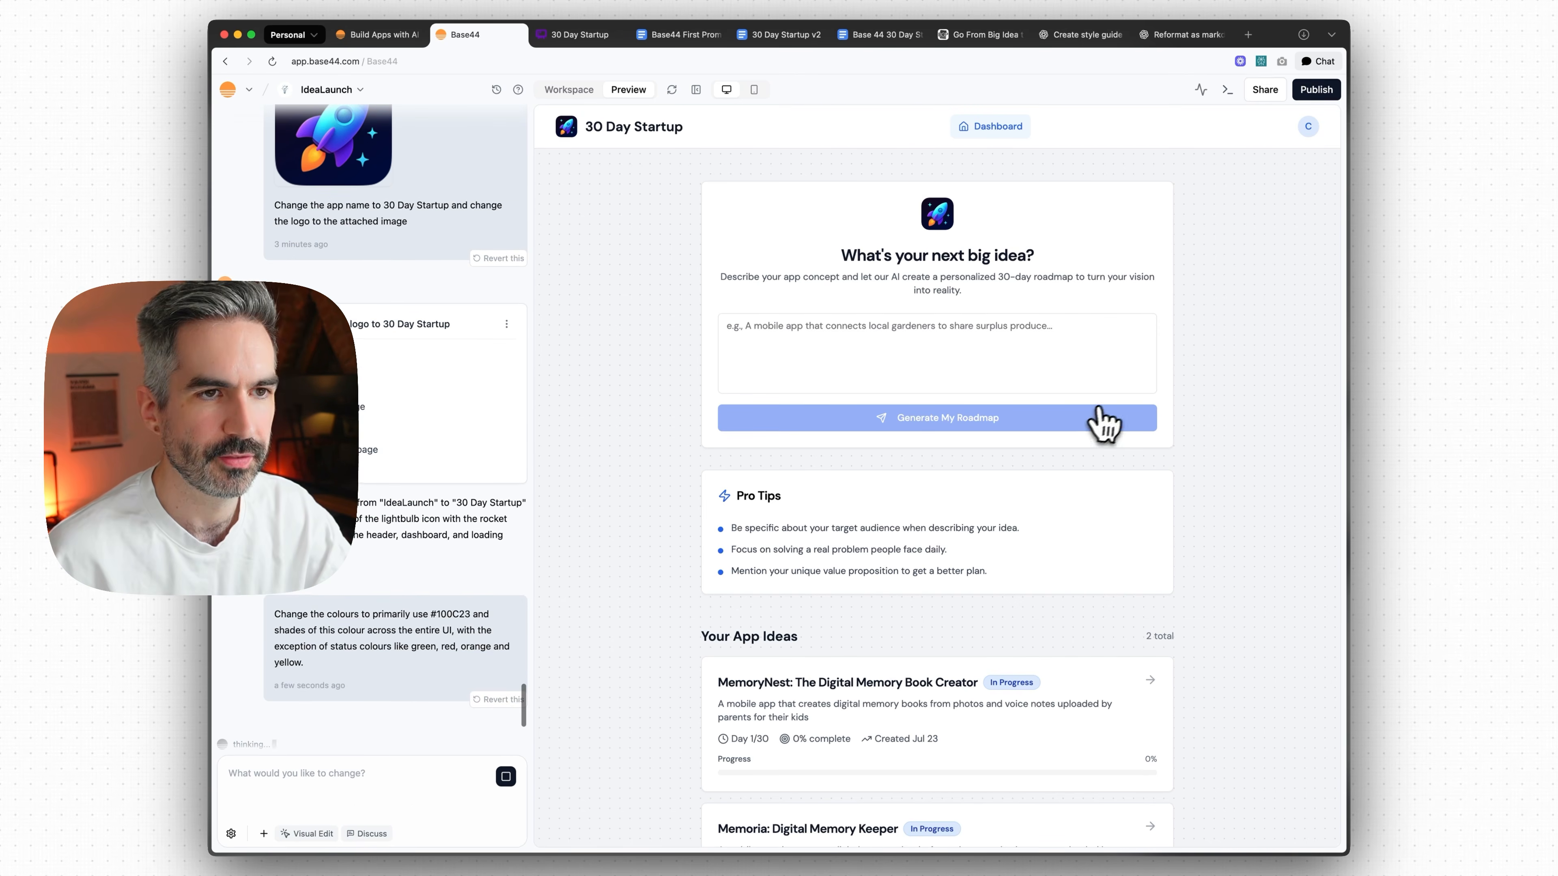
- In the MemoryNest roadmap, collapse and re-expand the Find an idea worth building card, and mark Day 1 complete
{"action": "left_click", "coordinate": [1092, 420]}
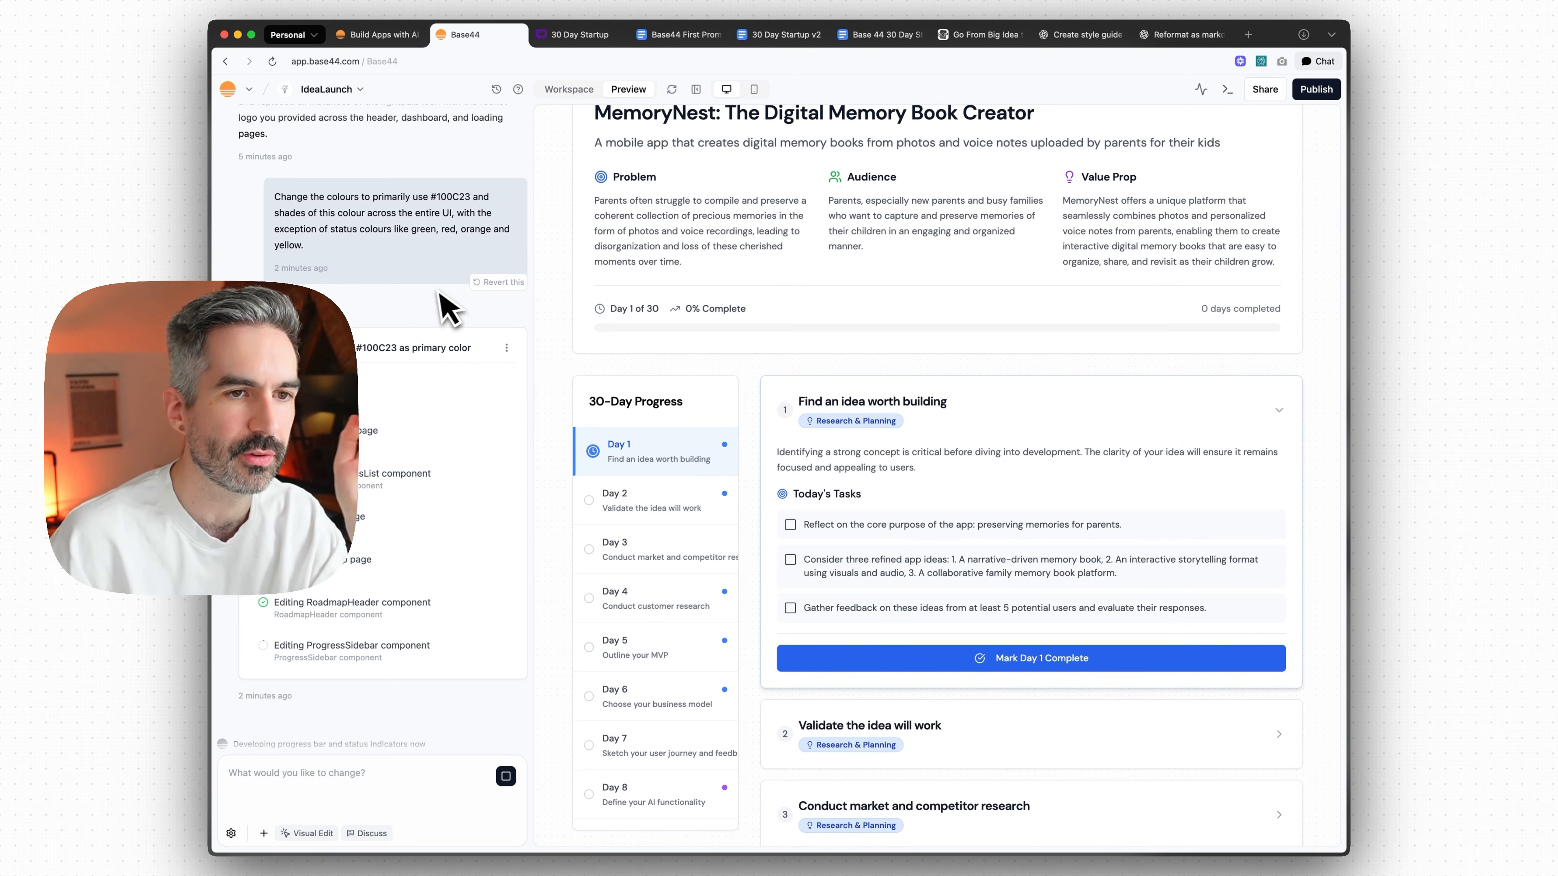
{"action": "left_click", "coordinate": [943, 400]}
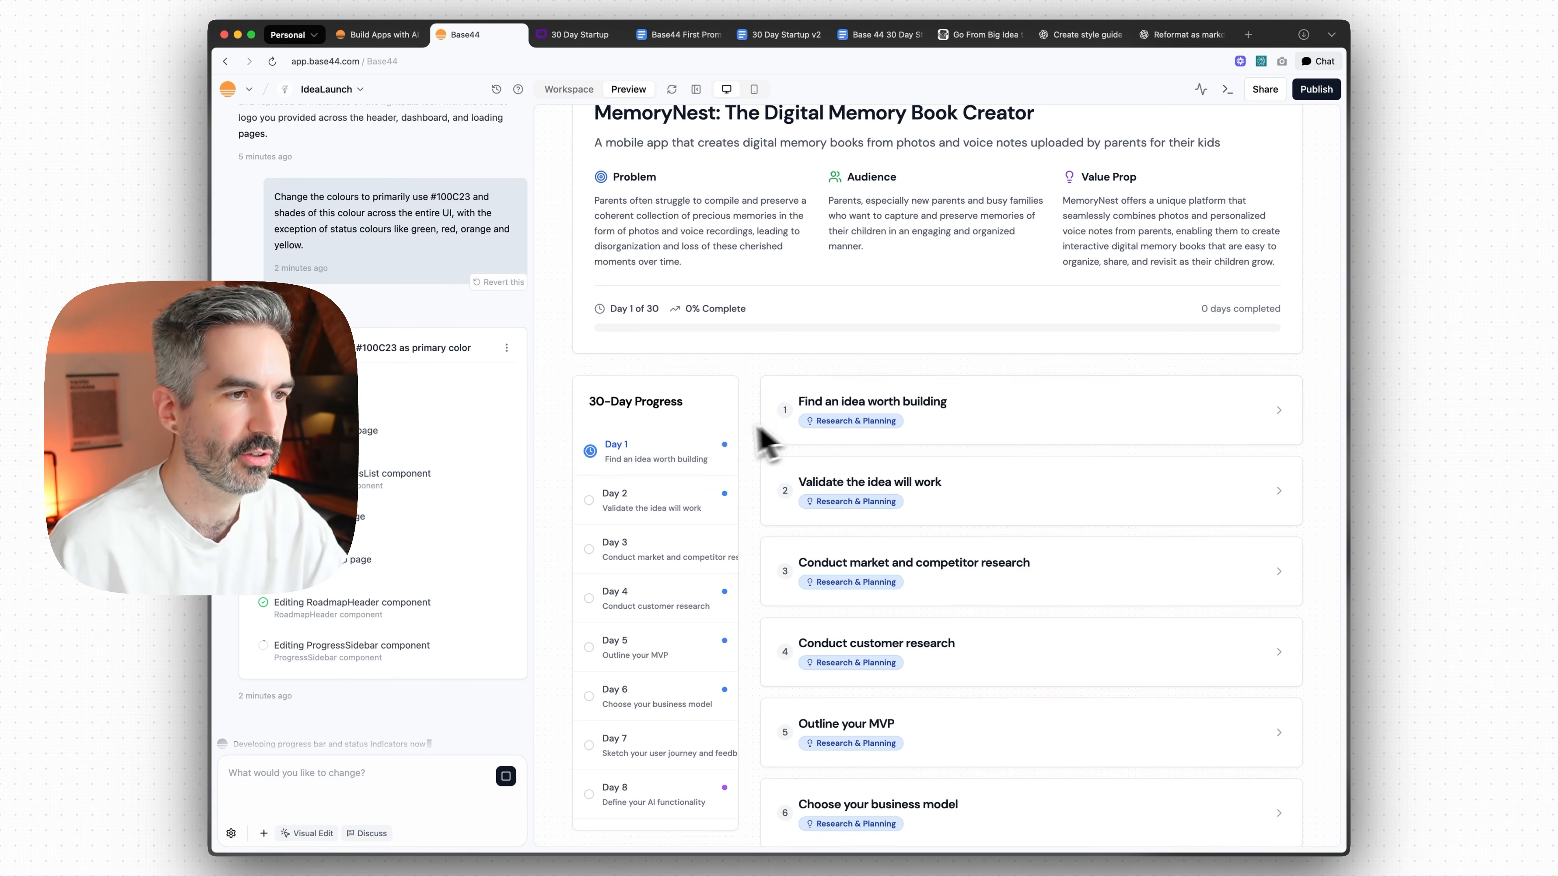
{"action": "left_click", "coordinate": [917, 412]}
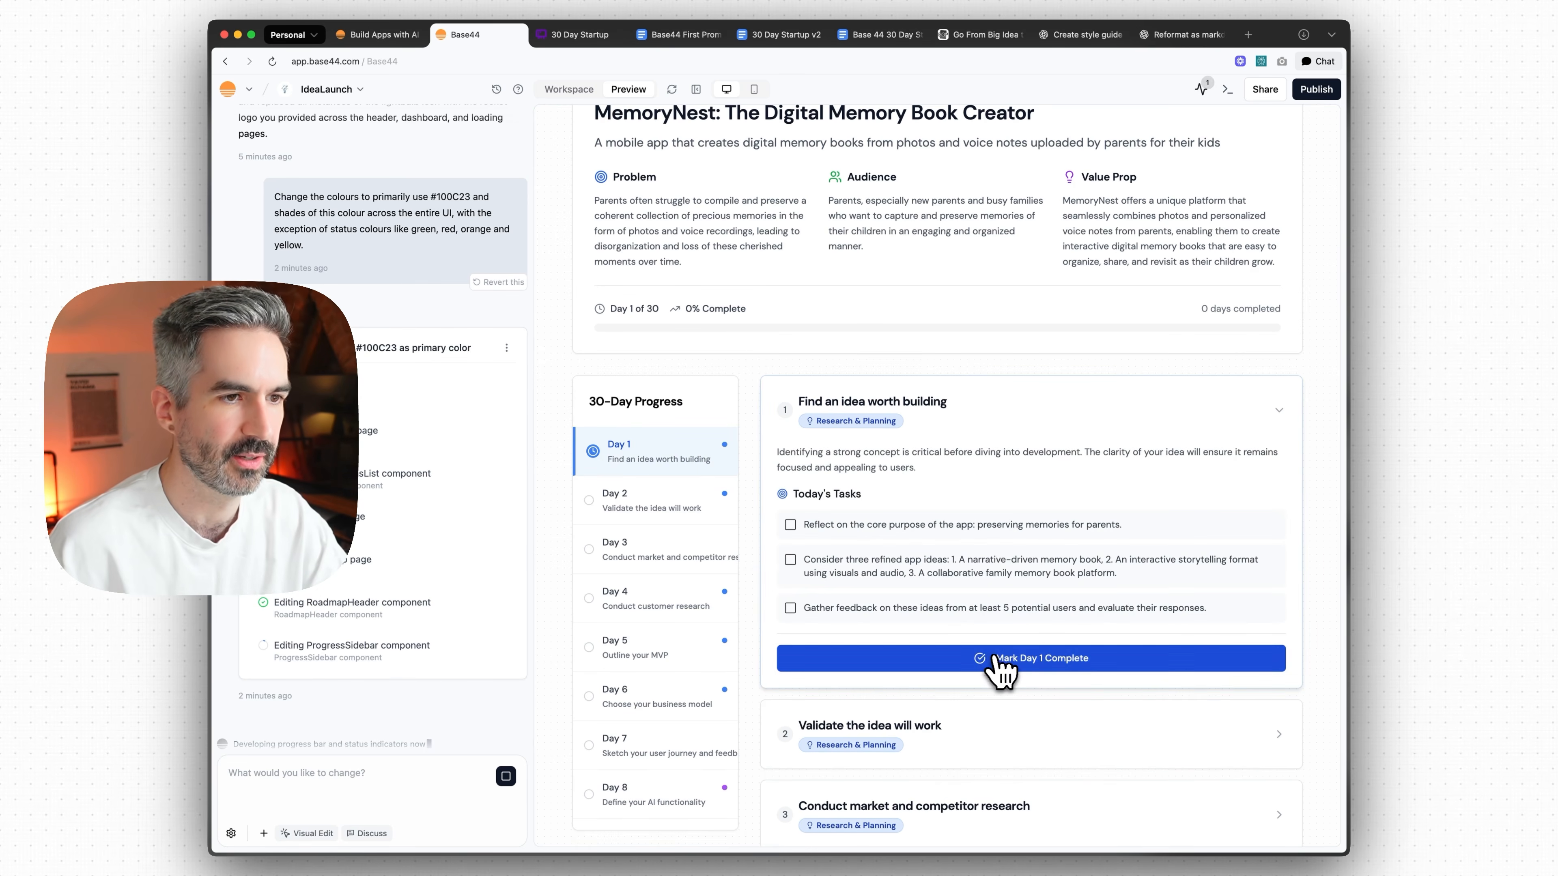
{"action": "left_click", "coordinate": [1002, 666]}
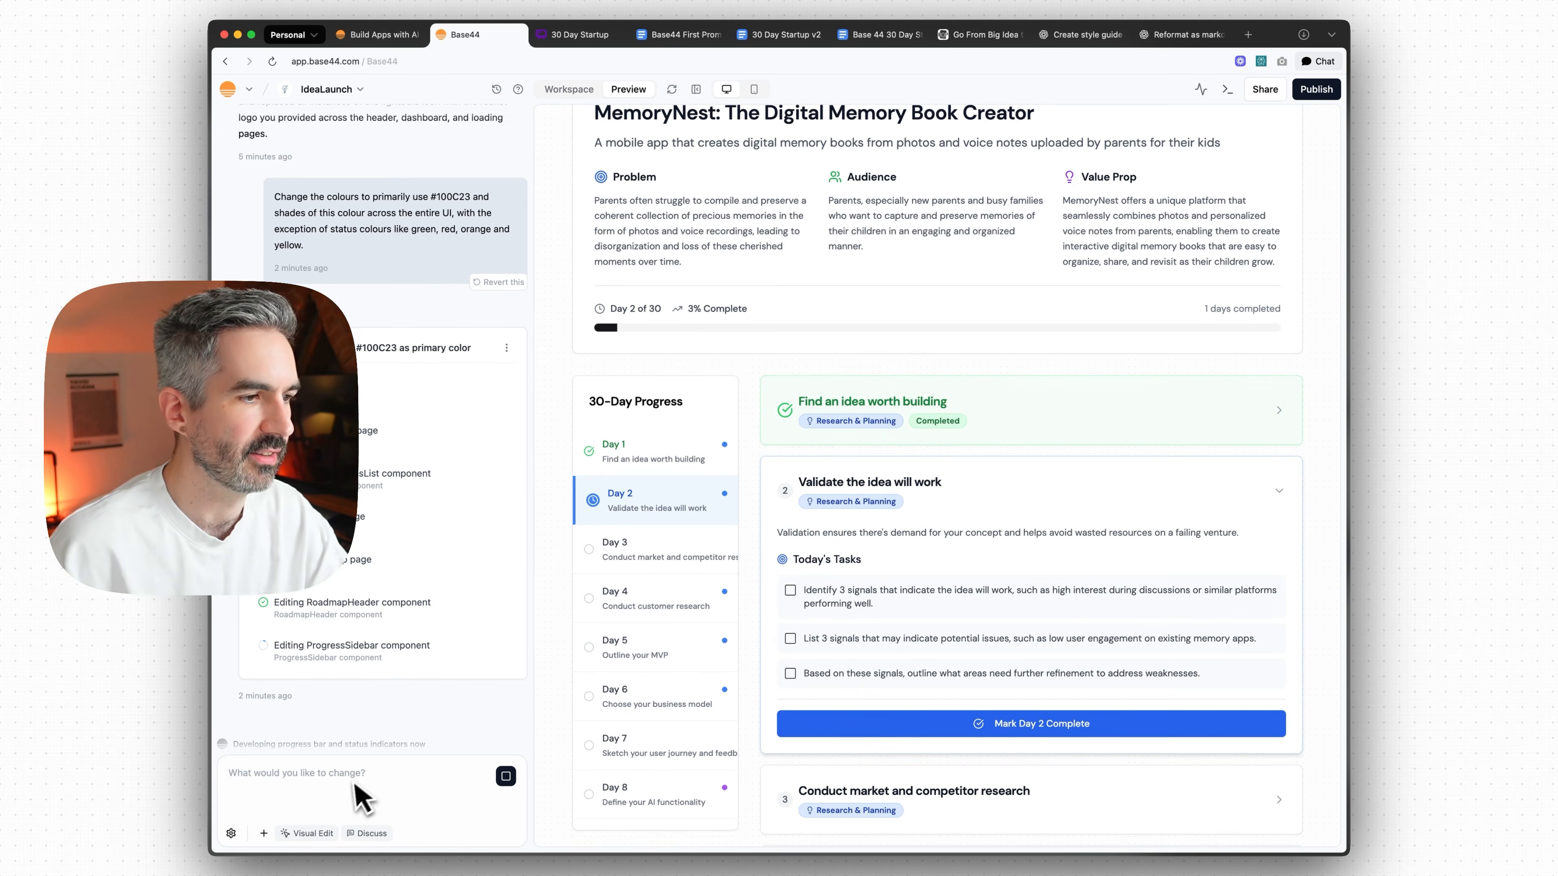
- Switch to the 30 Day Startup v2 document and select the whole outline from Day 1 onward
{"action": "left_click", "coordinate": [784, 35]}
{"action": "scroll", "coordinate": [821, 257], "scroll_direction": "up", "scroll_amount": 3}
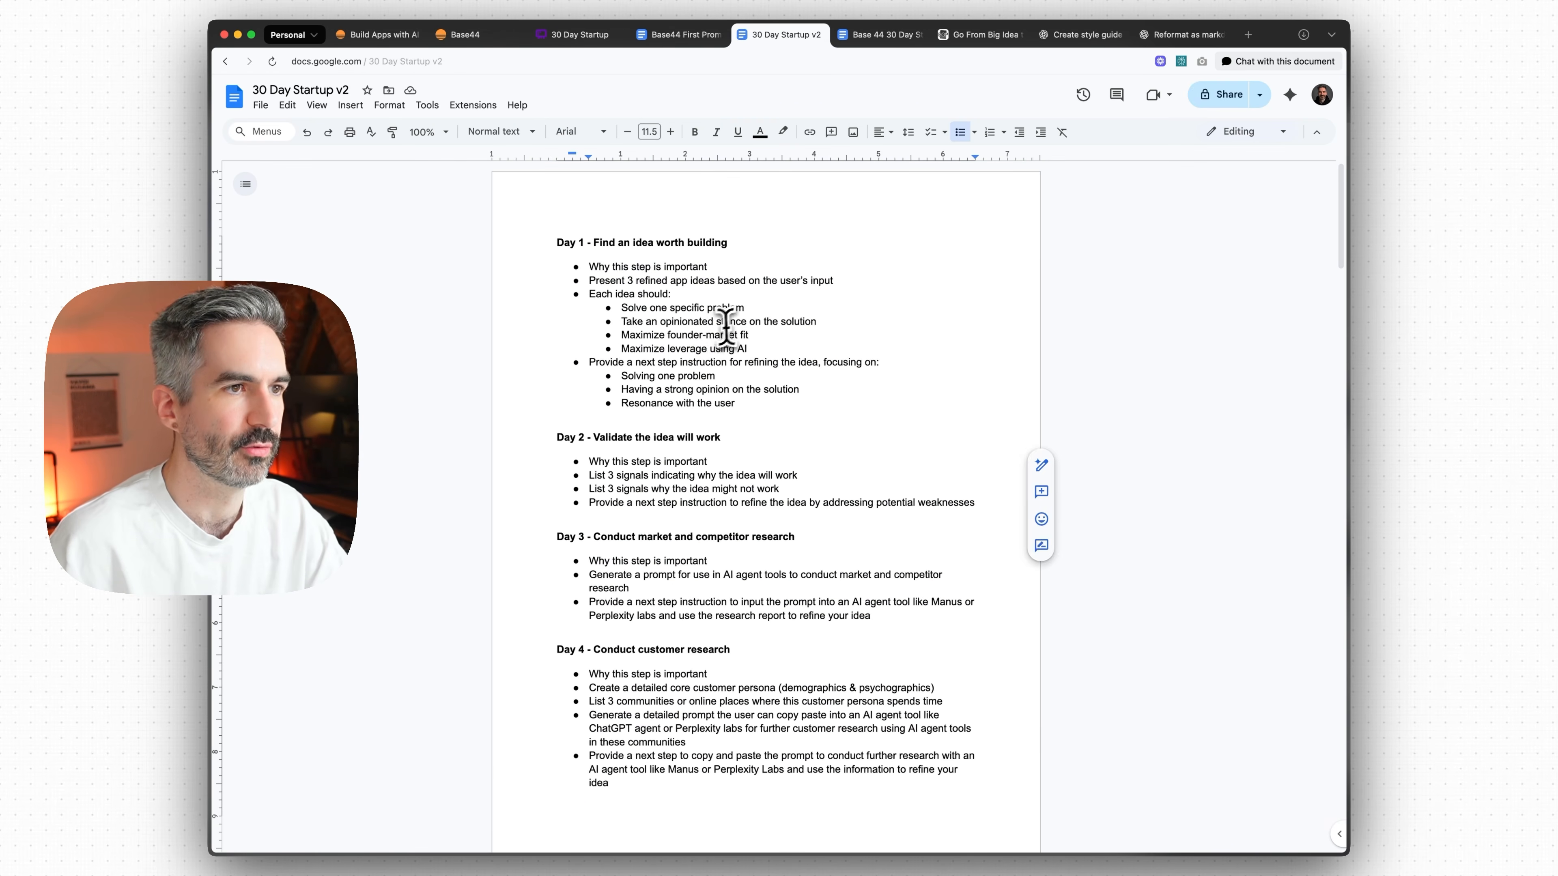
{"action": "key", "text": "super+a"}
{"action": "left_click", "coordinate": [796, 326]}
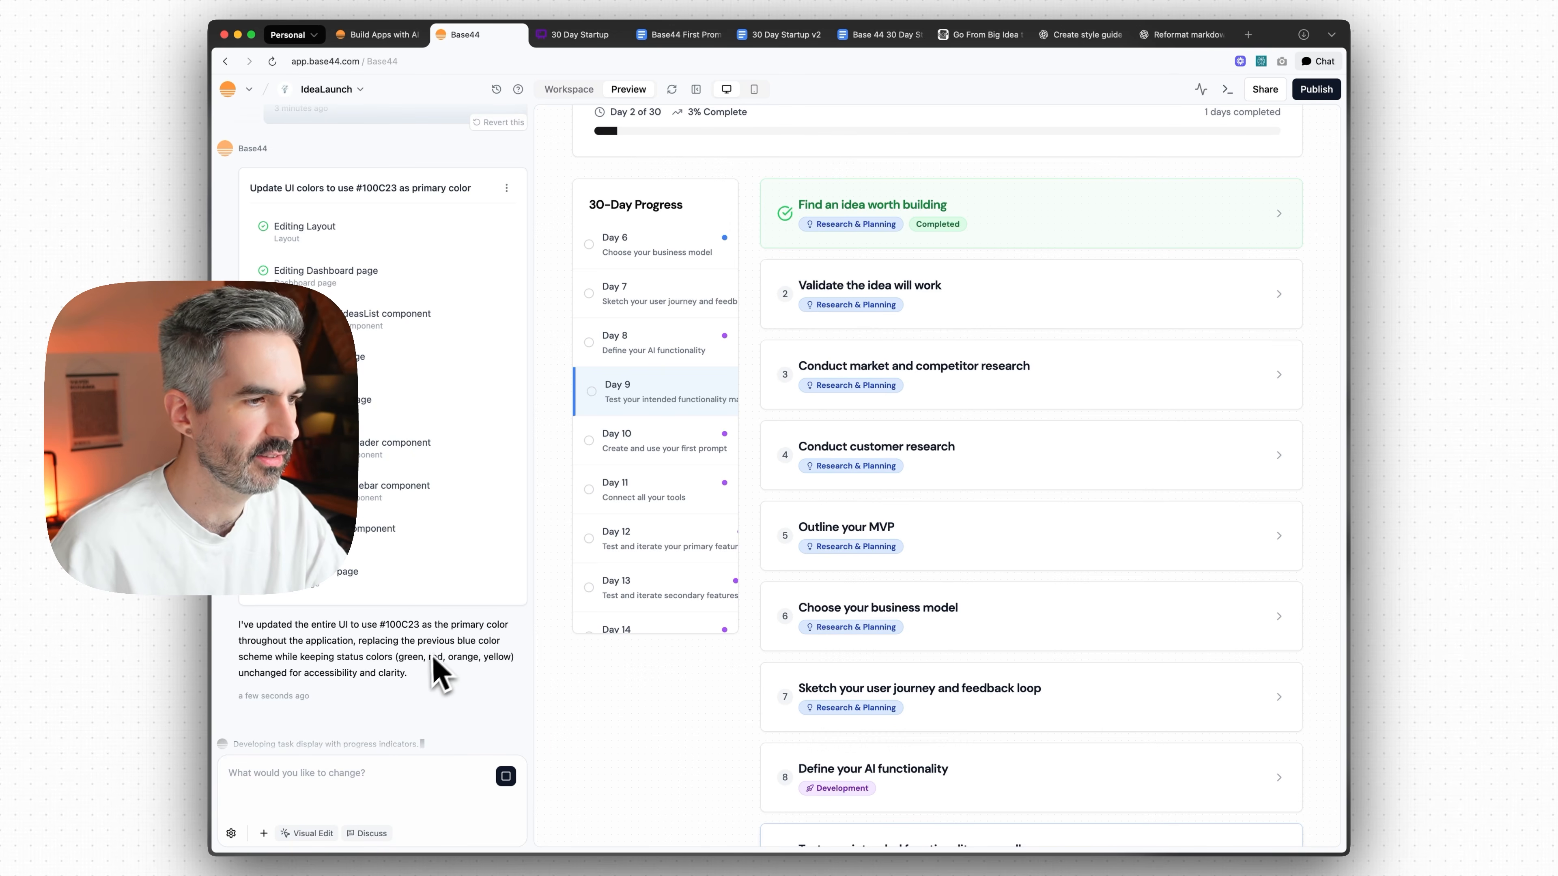
- Back in Base44, read the chat summary of the #100C23 colour update and its progress line
{"action": "mouse_move", "coordinate": [425, 675]}
{"action": "left_mouse_down"}
{"action": "mouse_move", "coordinate": [267, 626]}
{"action": "mouse_move", "coordinate": [447, 657]}
{"action": "left_mouse_up"}
{"action": "left_click", "coordinate": [357, 636]}
{"action": "left_click", "coordinate": [394, 642]}
{"action": "left_click", "coordinate": [375, 660]}
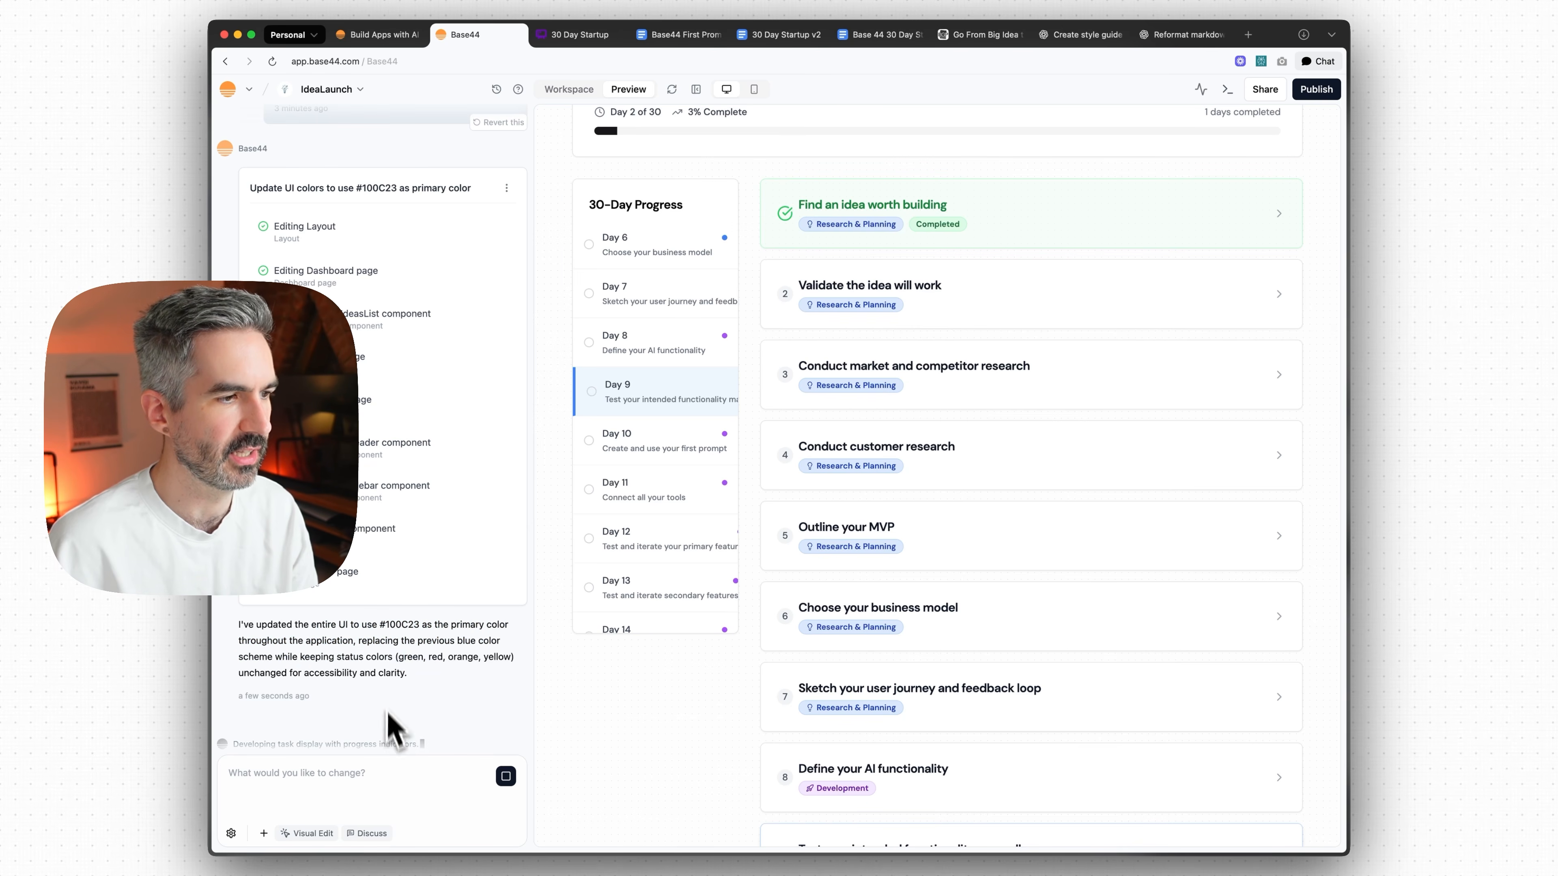
{"action": "left_click_drag", "start_coordinate": [281, 743], "coordinate": [397, 753]}
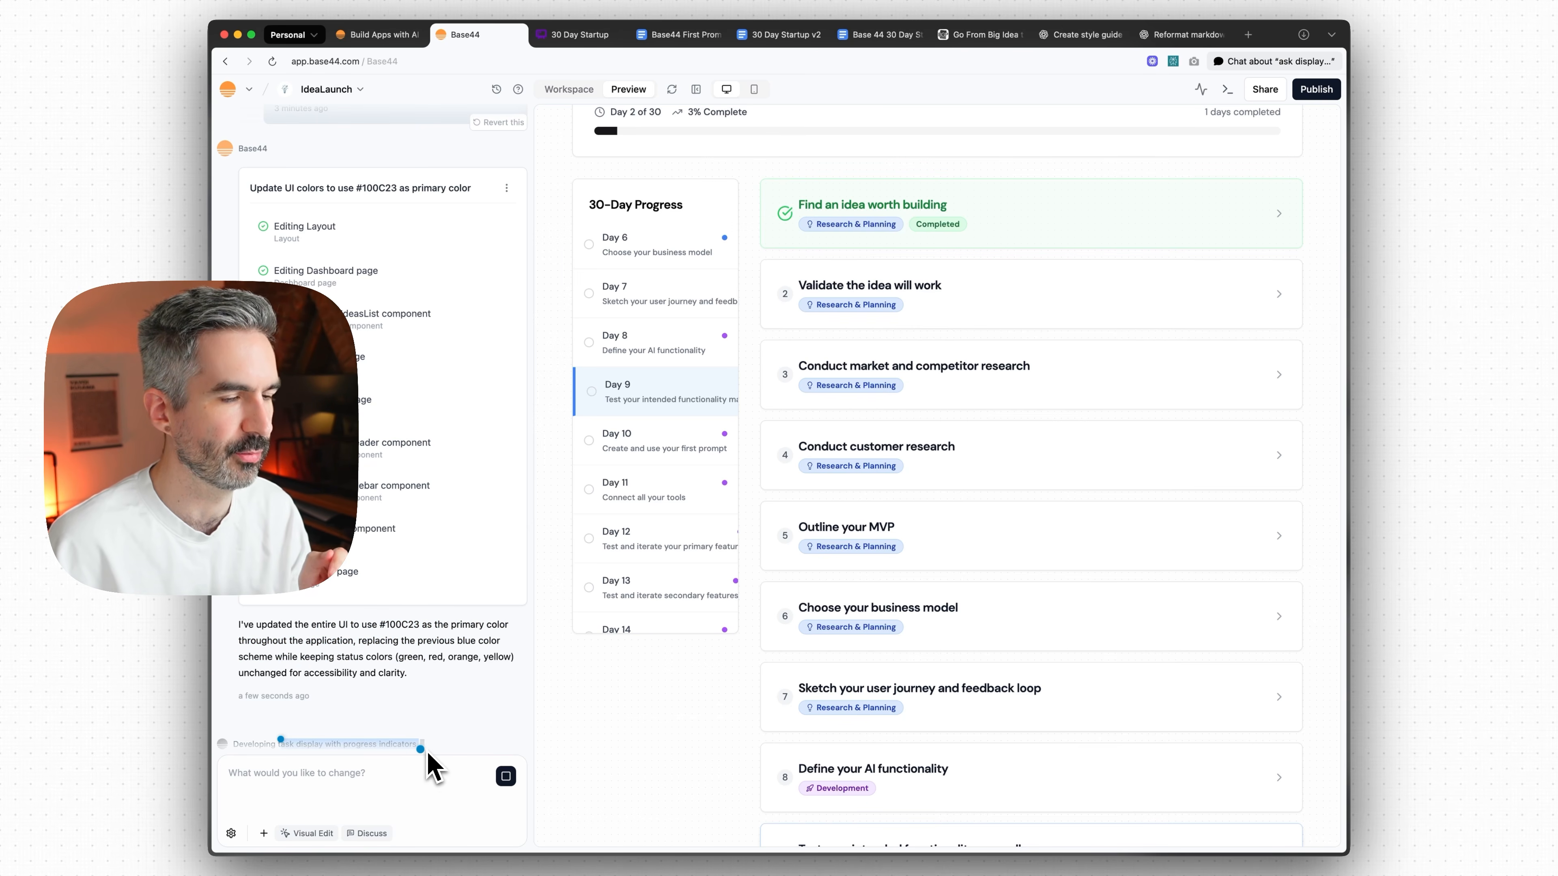
{"action": "left_click", "coordinate": [387, 671]}
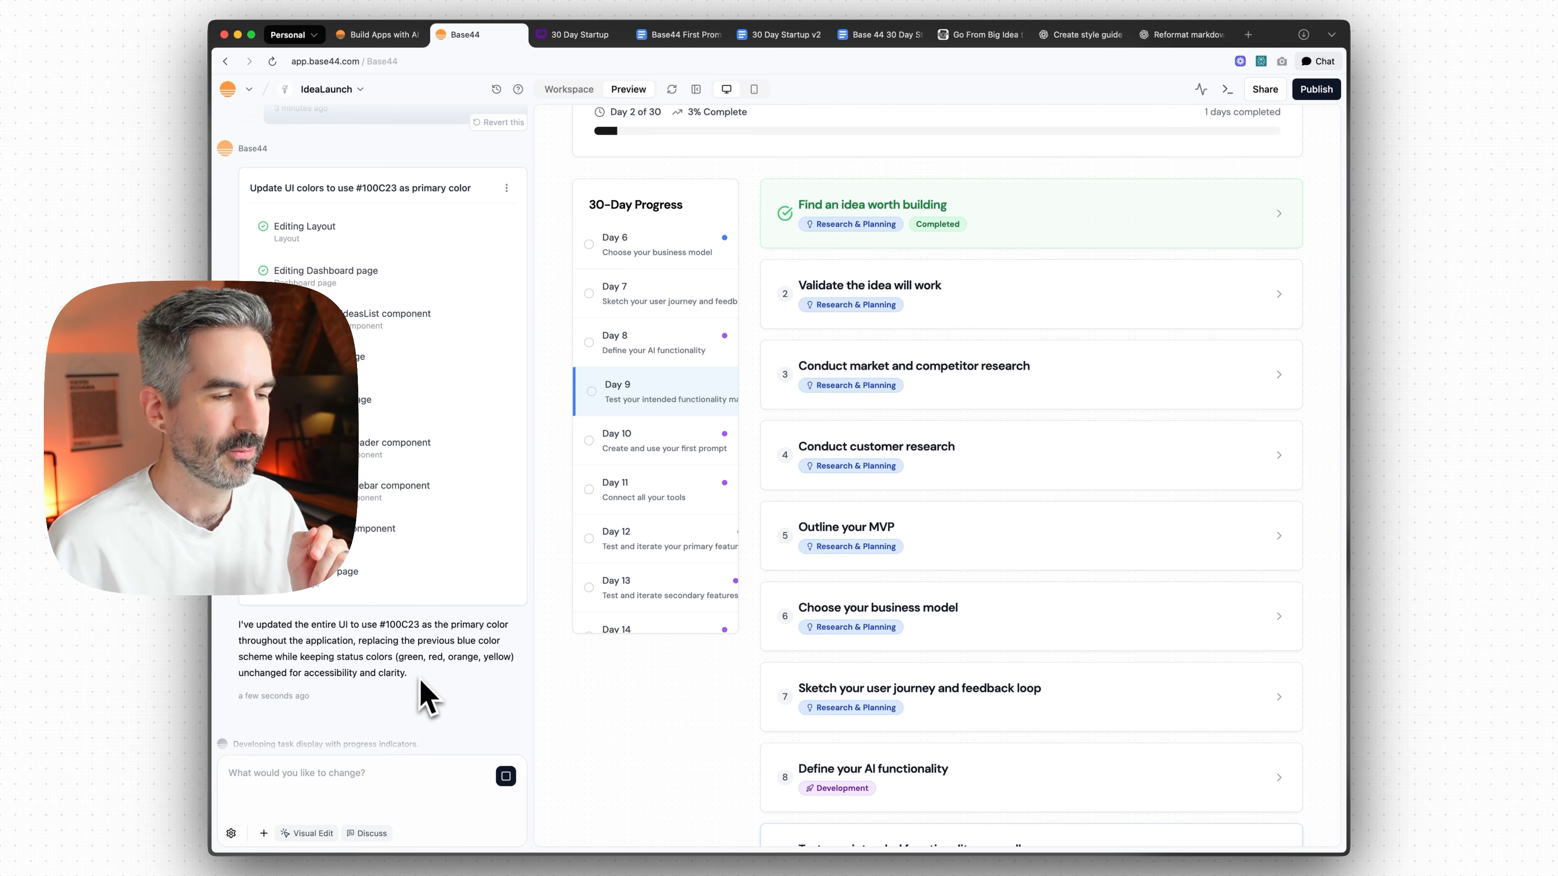
- Return from the MemoryNest roadmap to the dashboard and inspect the colours of the idea form, pro tips and app ideas
{"action": "scroll", "coordinate": [944, 650], "scroll_direction": "up", "scroll_amount": 5}
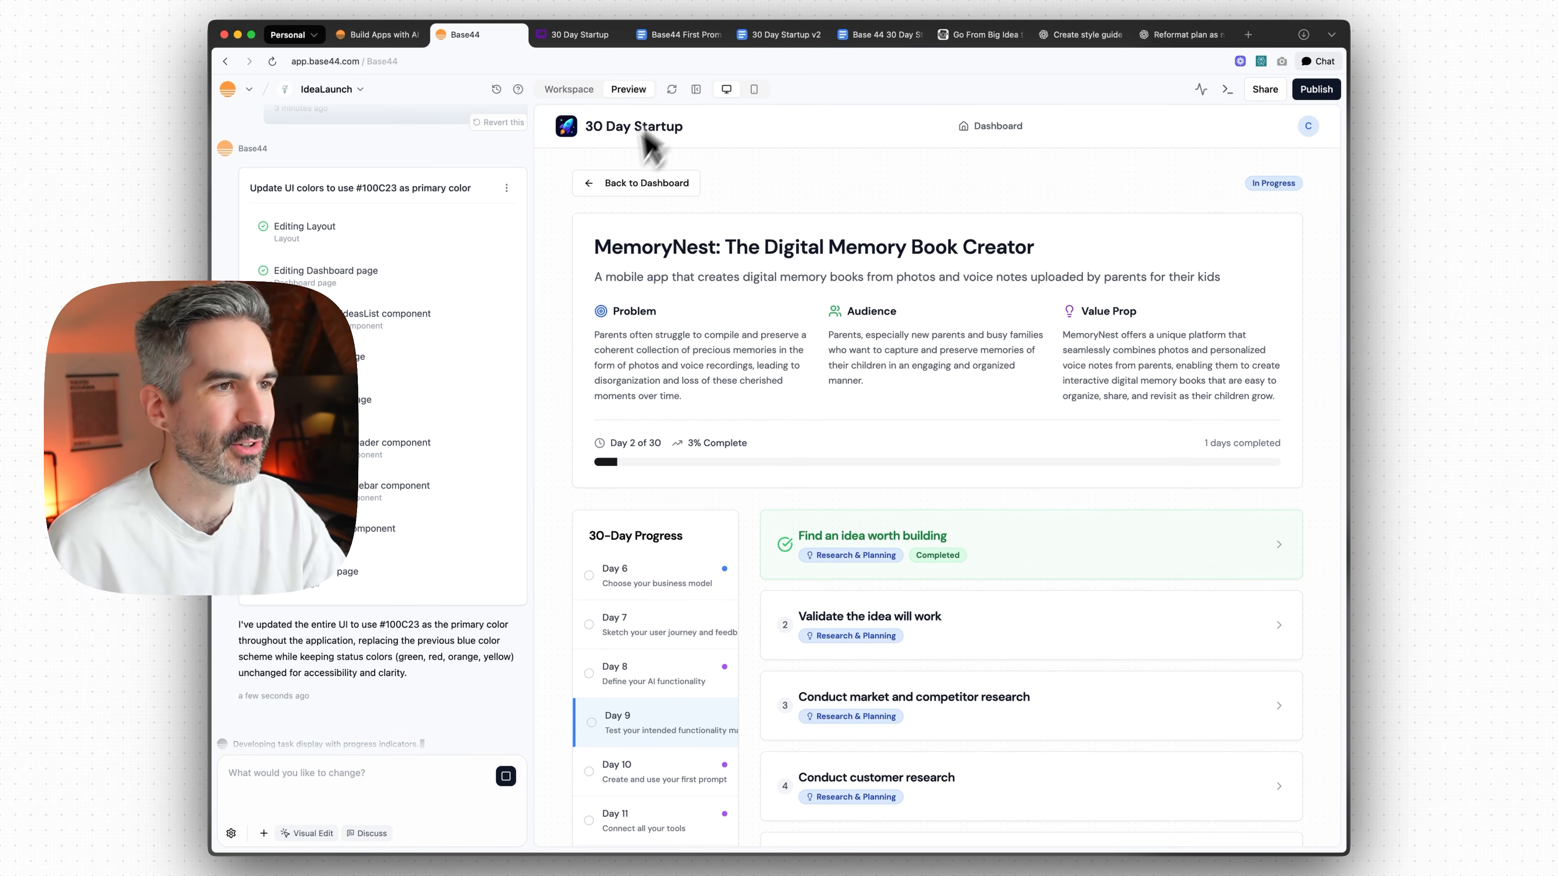
{"action": "left_click", "coordinate": [615, 187]}
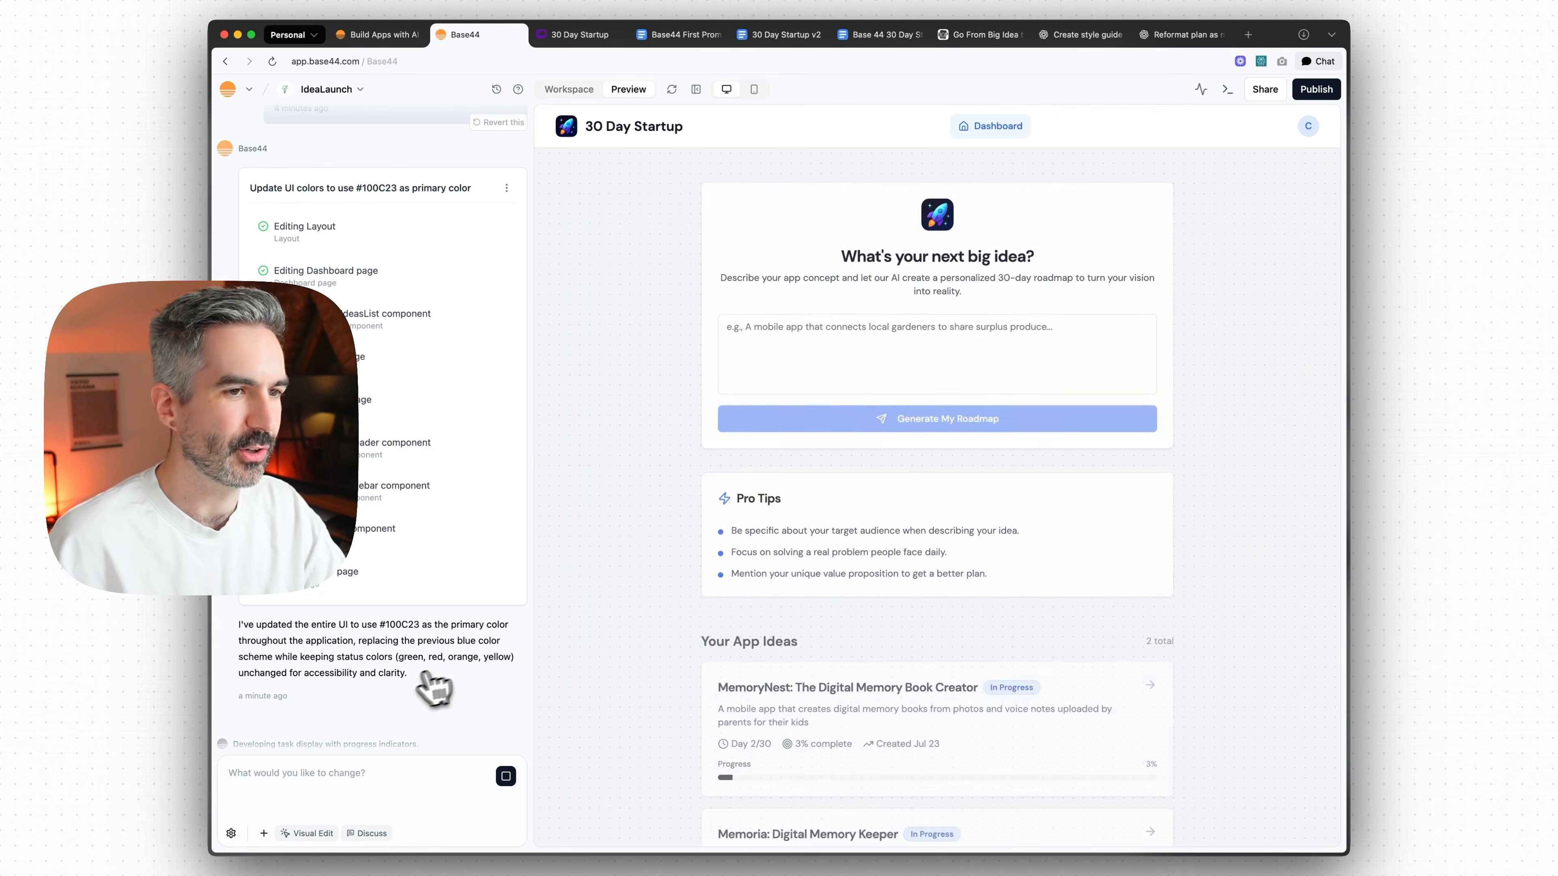
{"action": "scroll", "coordinate": [970, 436], "scroll_direction": "down", "scroll_amount": 3}
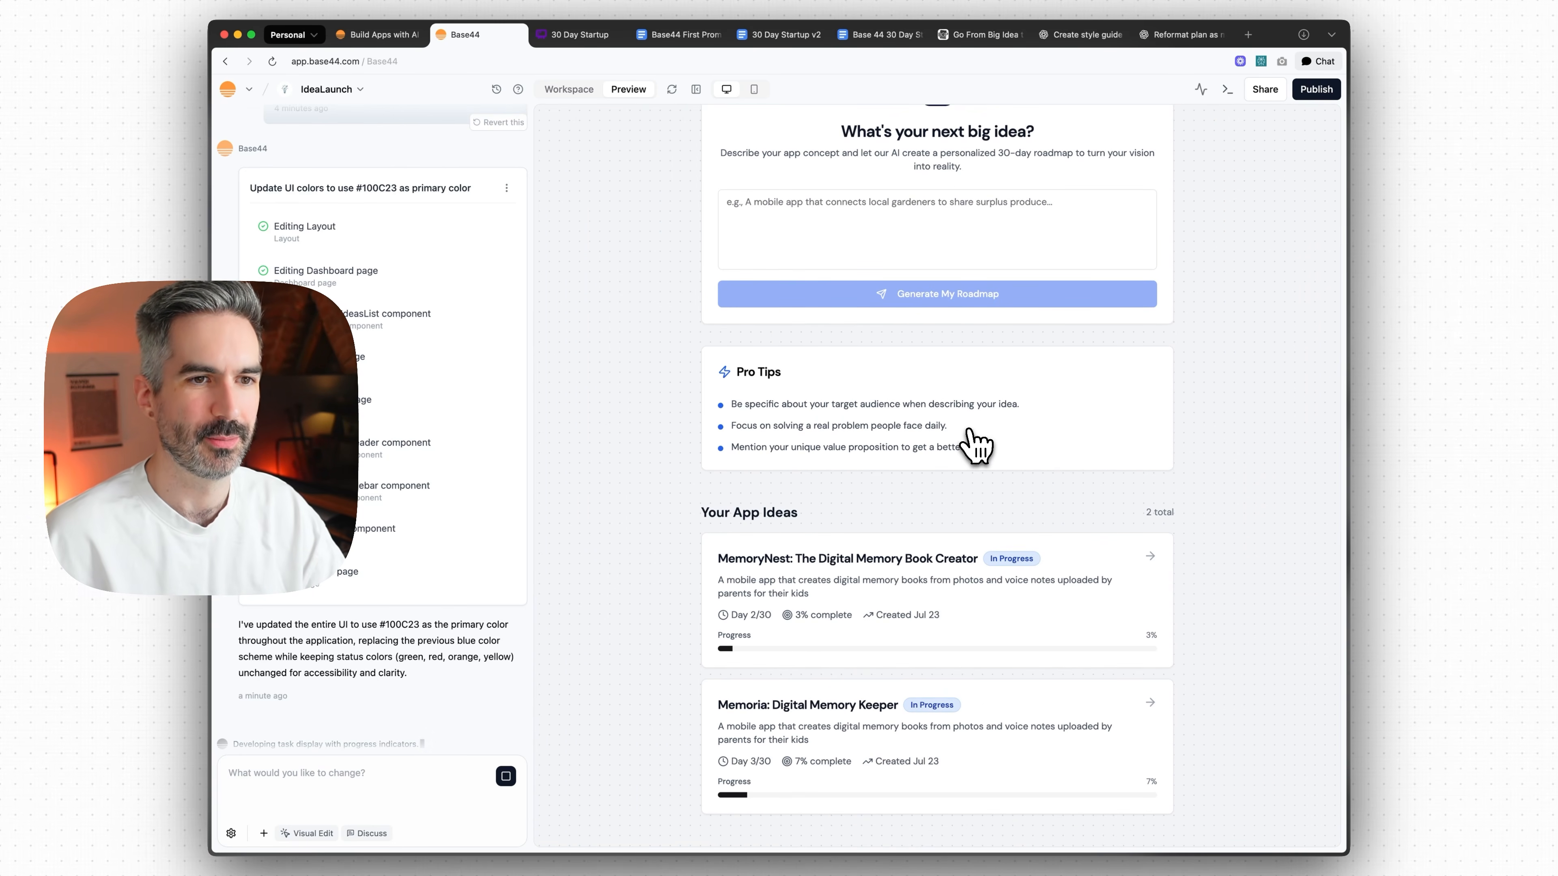
{"action": "scroll", "coordinate": [982, 448], "scroll_direction": "up", "scroll_amount": 3}
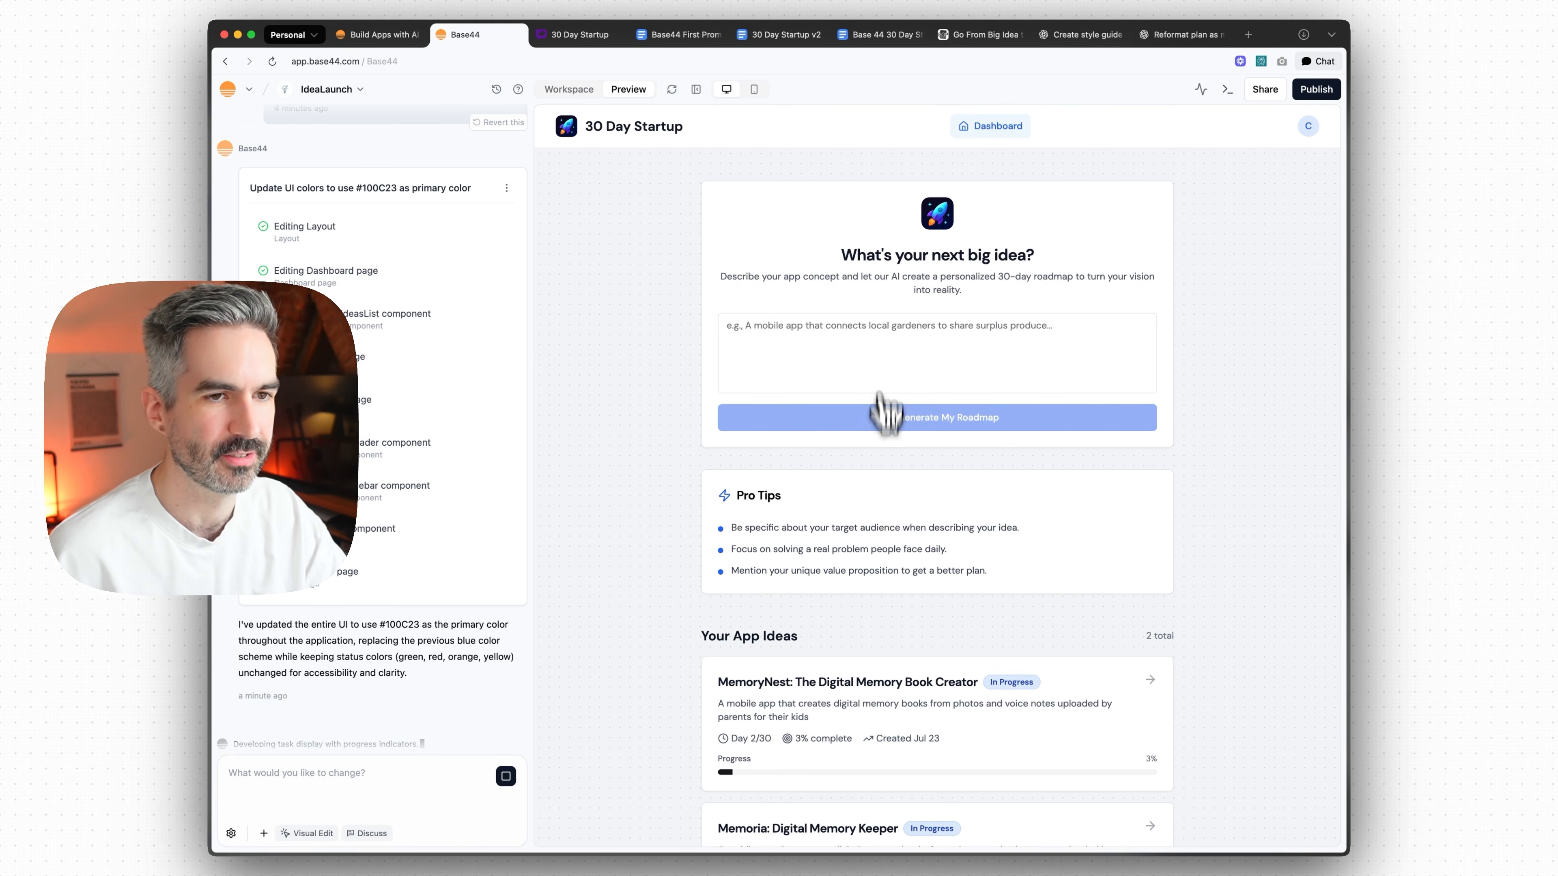
- Enlarge the "What's your next big idea?" heading on the dashboard with Visual Edit and save the changes
{"action": "left_click", "coordinate": [307, 833]}
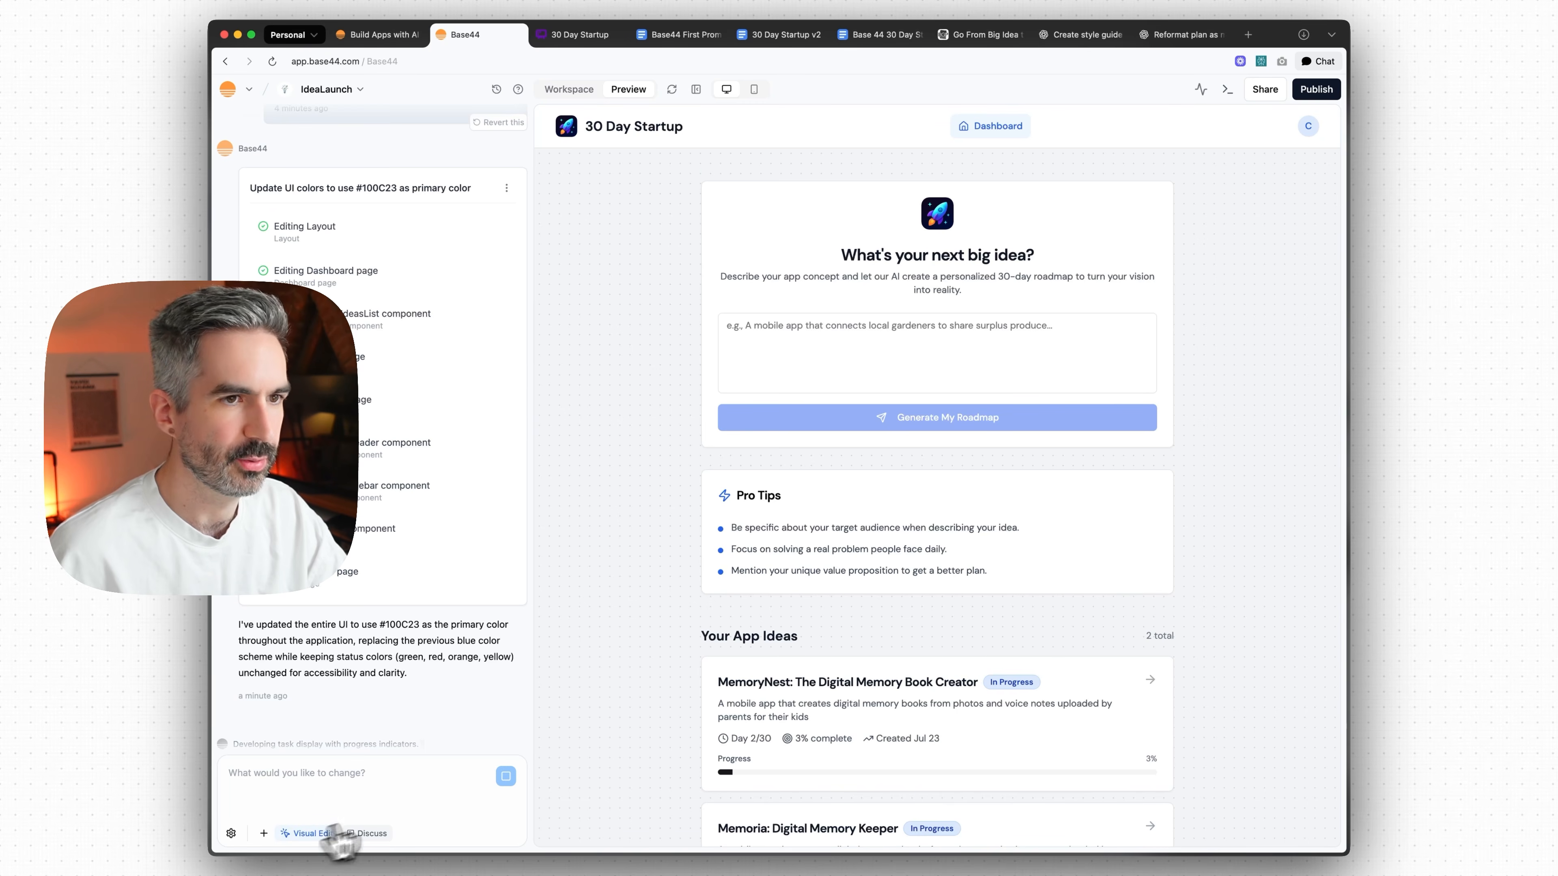
{"action": "left_click", "coordinate": [948, 255]}
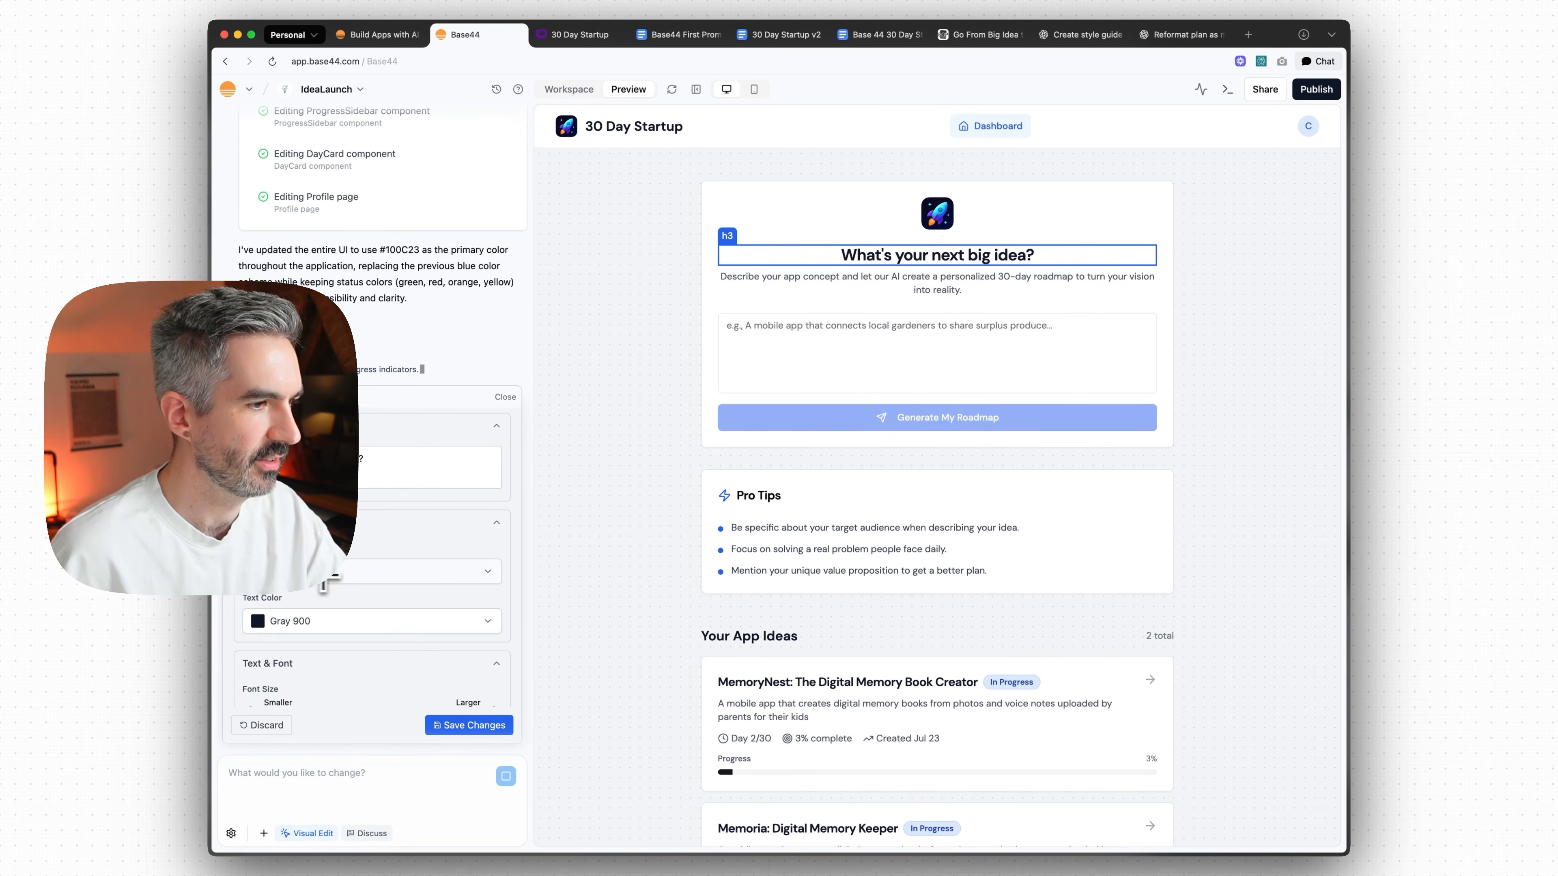
{"action": "scroll", "coordinate": [335, 621], "scroll_direction": "down", "scroll_amount": 4}
{"action": "left_click_drag", "start_coordinate": [324, 523], "coordinate": [508, 530]}
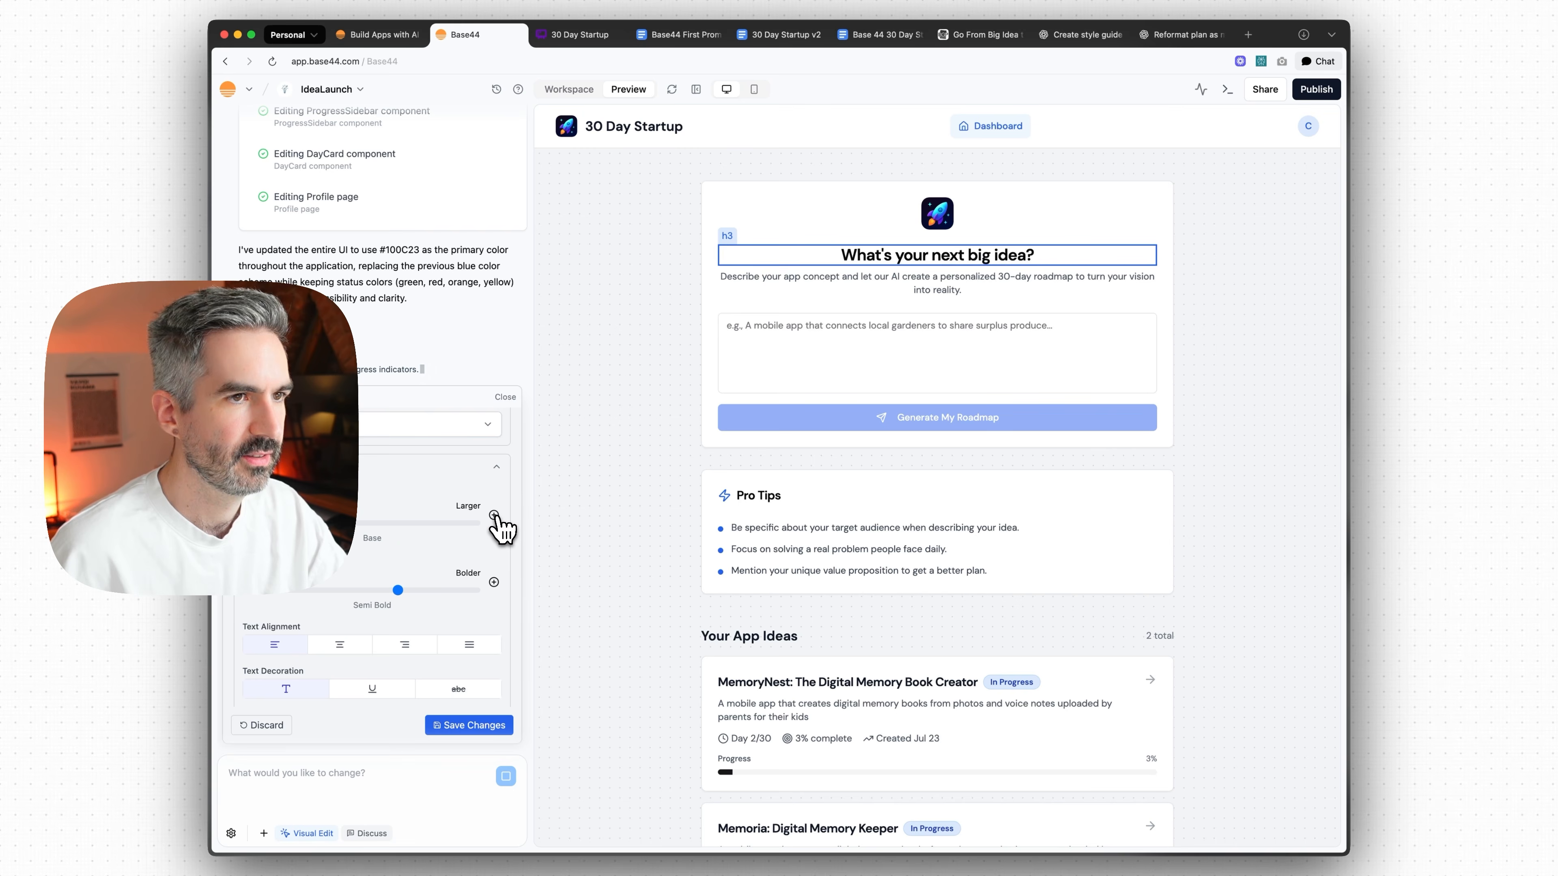
{"action": "left_click", "coordinate": [388, 523]}
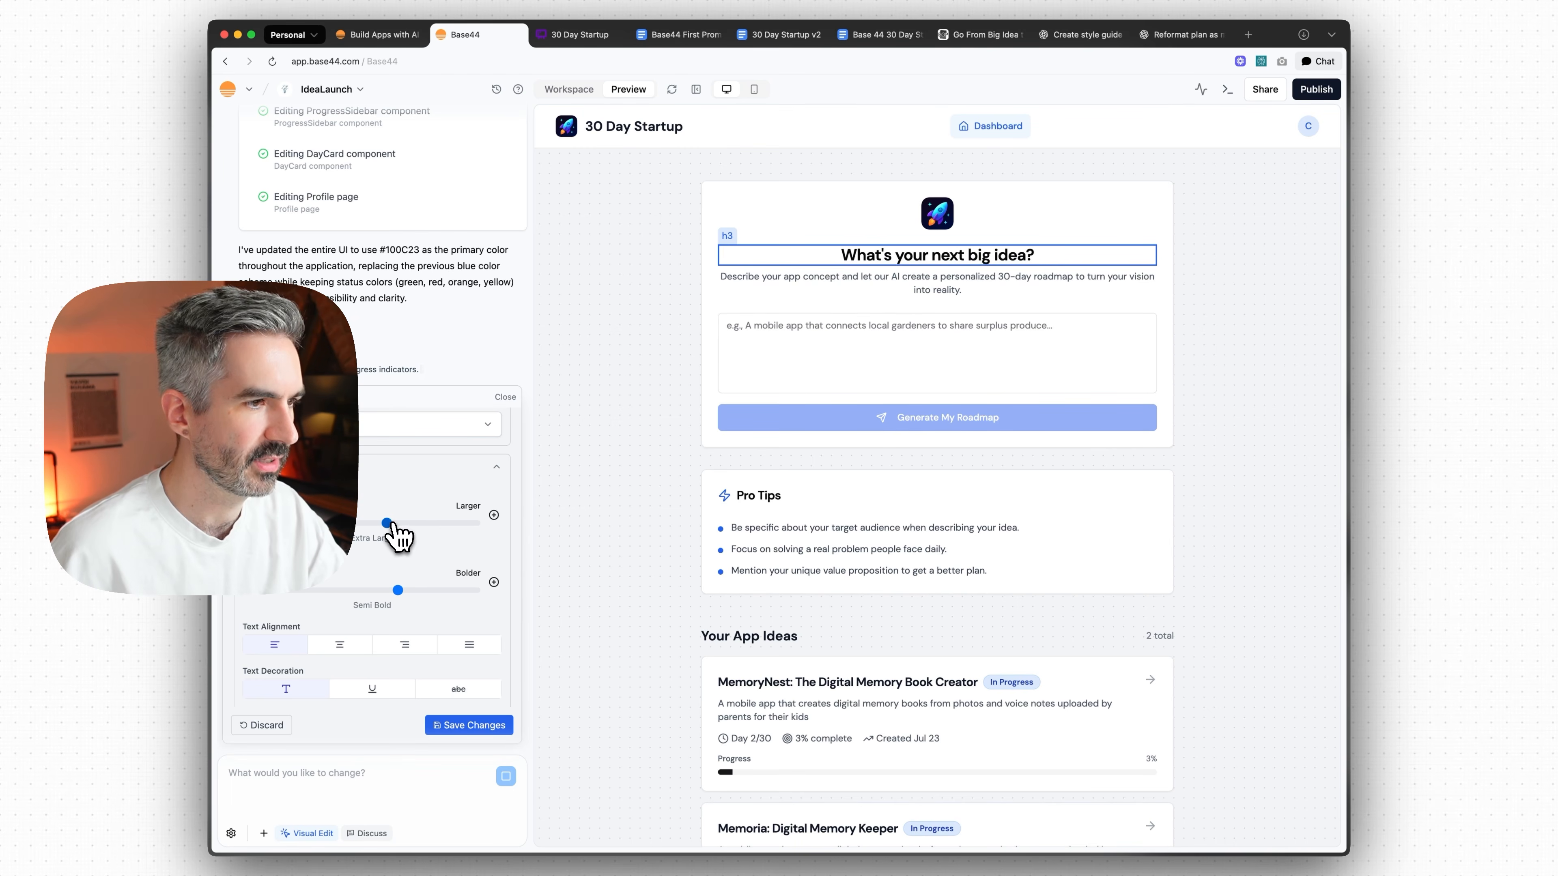
{"action": "left_click_drag", "start_coordinate": [423, 525], "coordinate": [499, 533]}
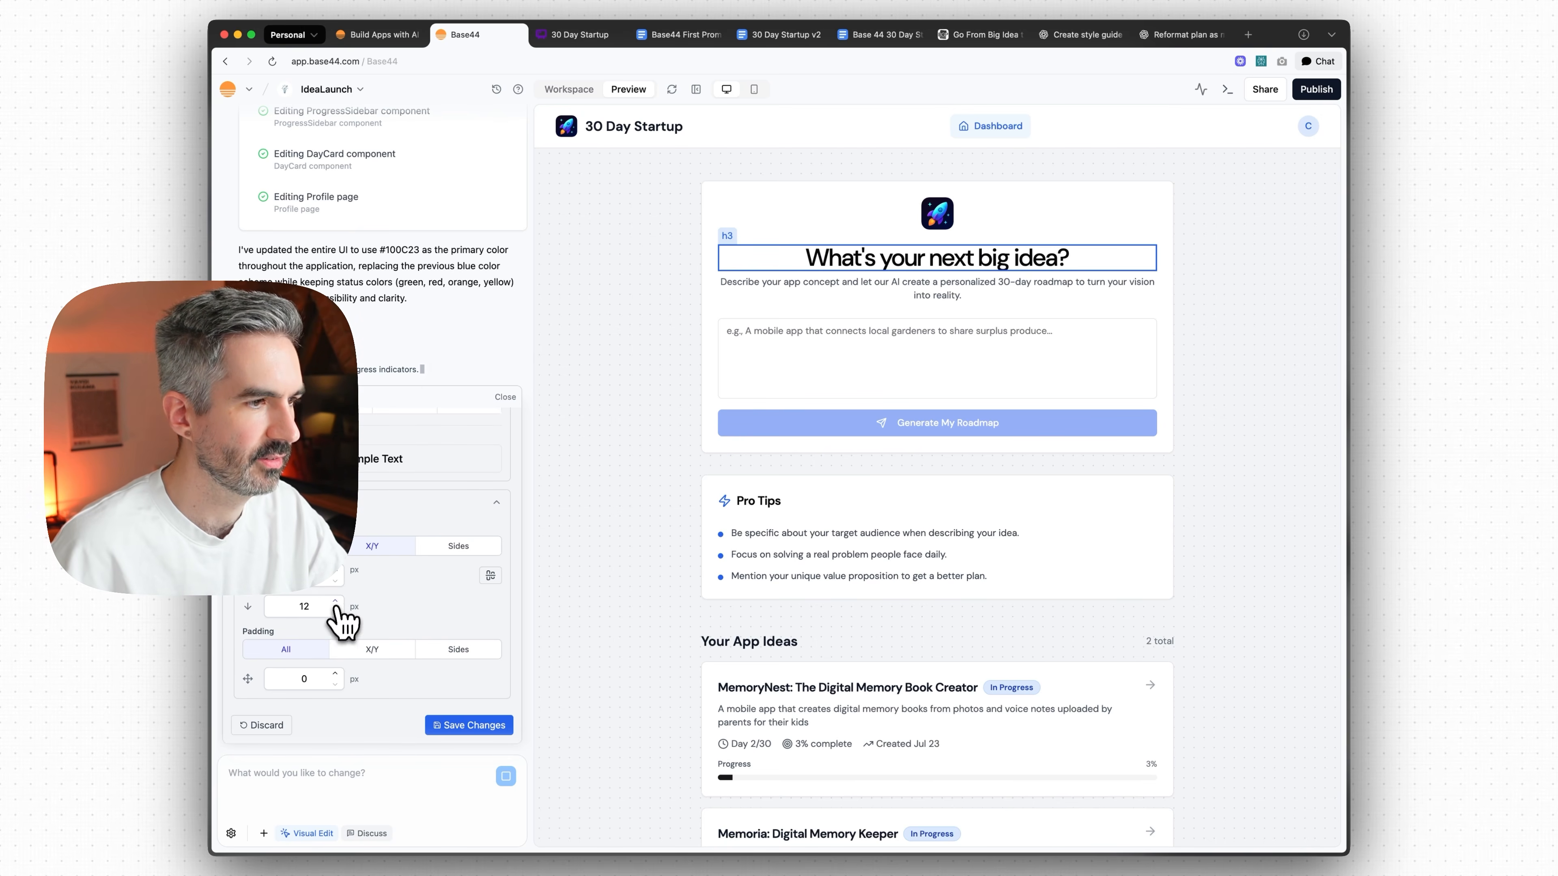
{"action": "left_click", "coordinate": [470, 727]}
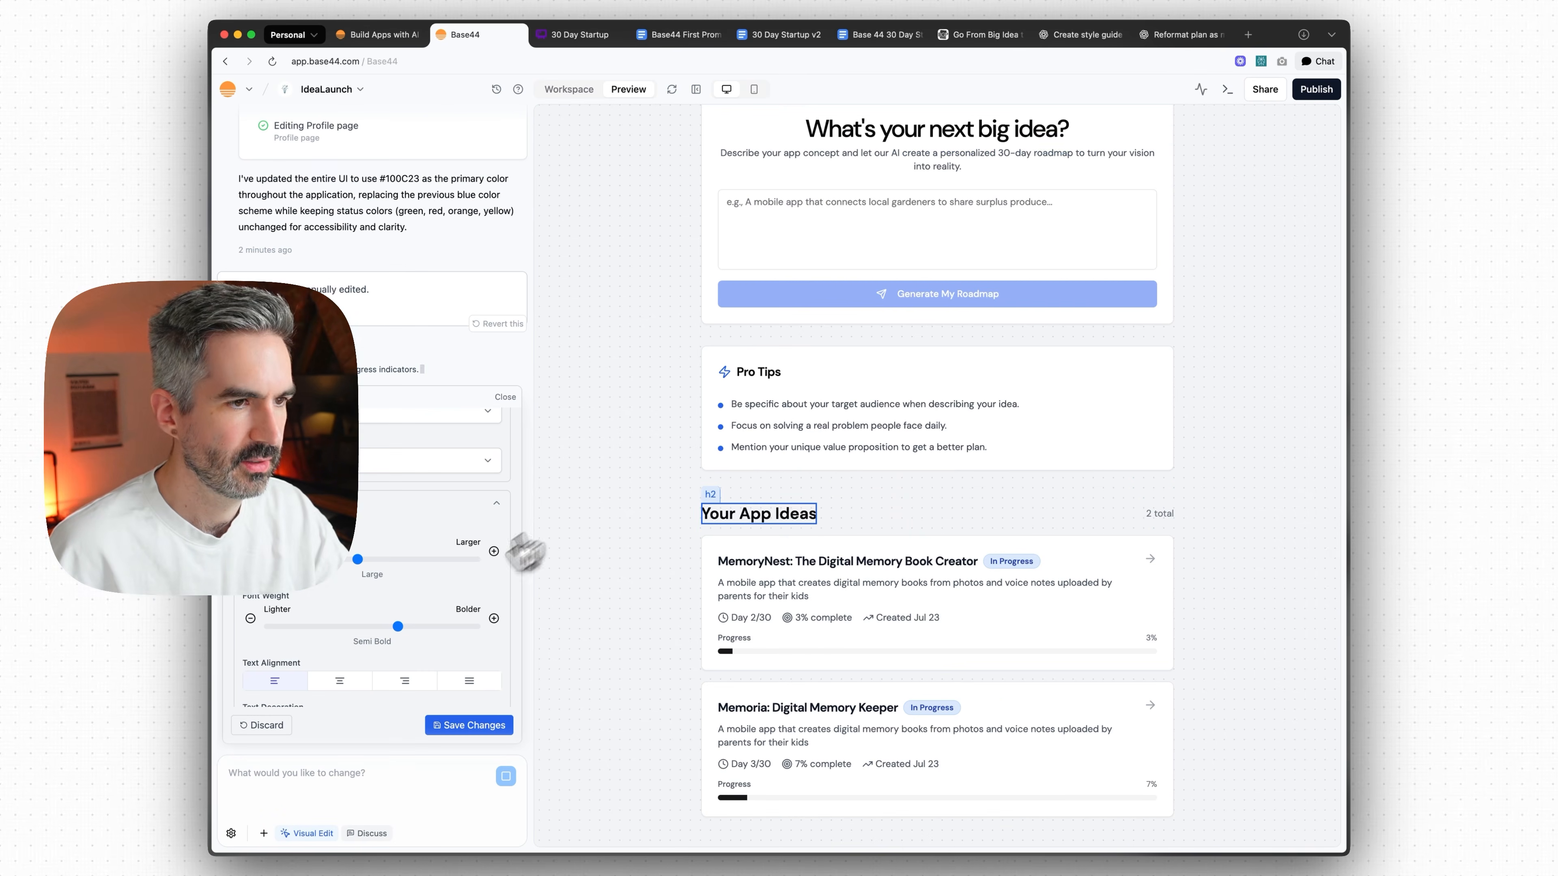
- Try to increase the font size of the "Your App Ideas" heading with Visual Edit
{"action": "left_click", "coordinate": [494, 550]}
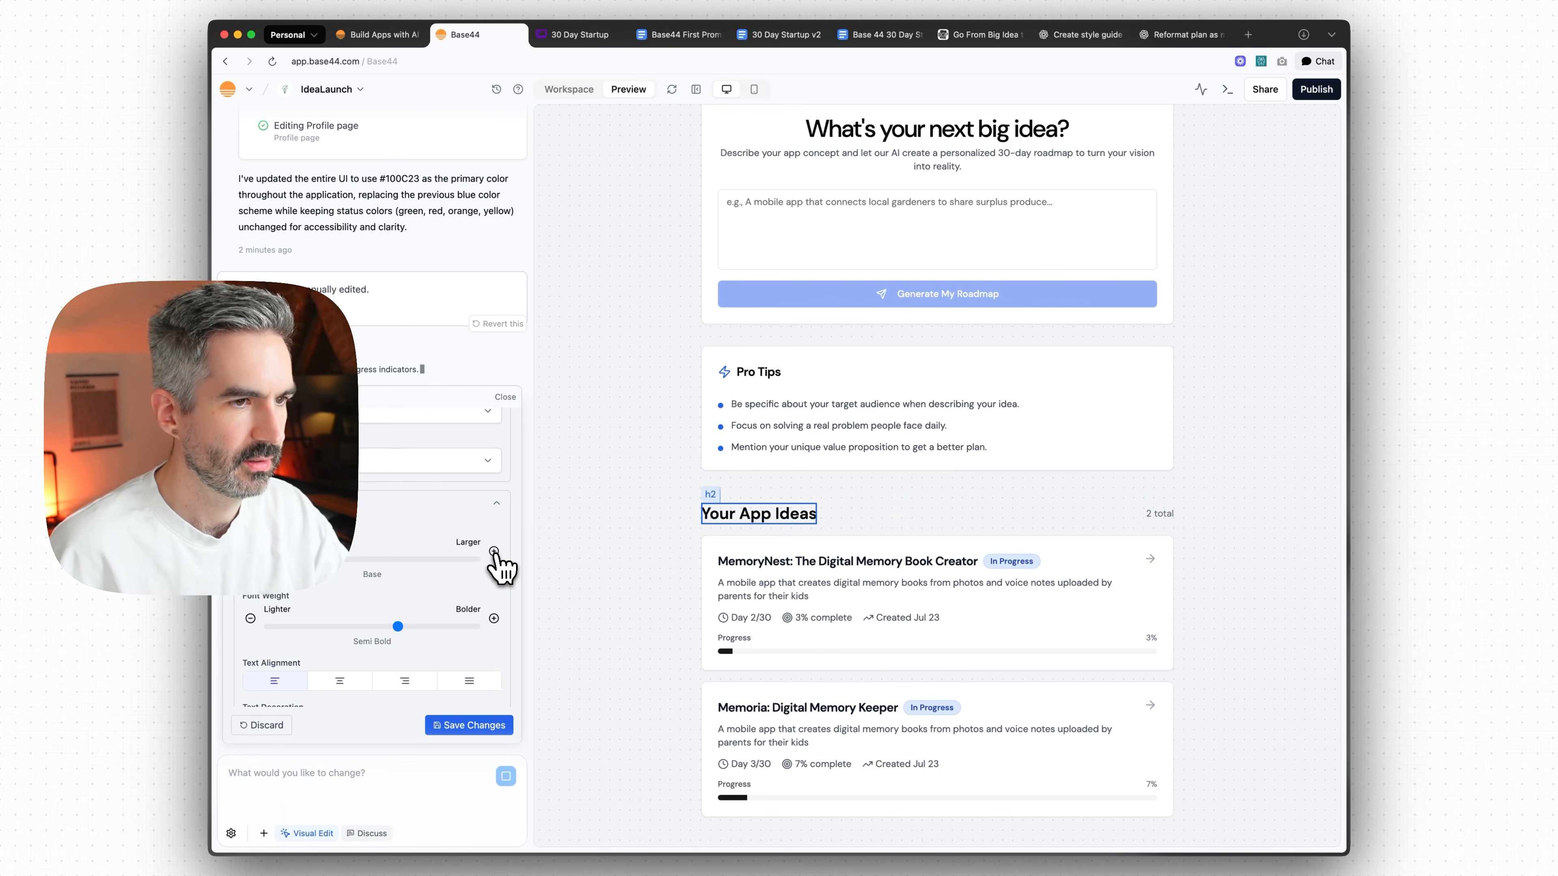
{"action": "left_click", "coordinate": [494, 552]}
{"action": "left_click", "coordinate": [495, 552]}
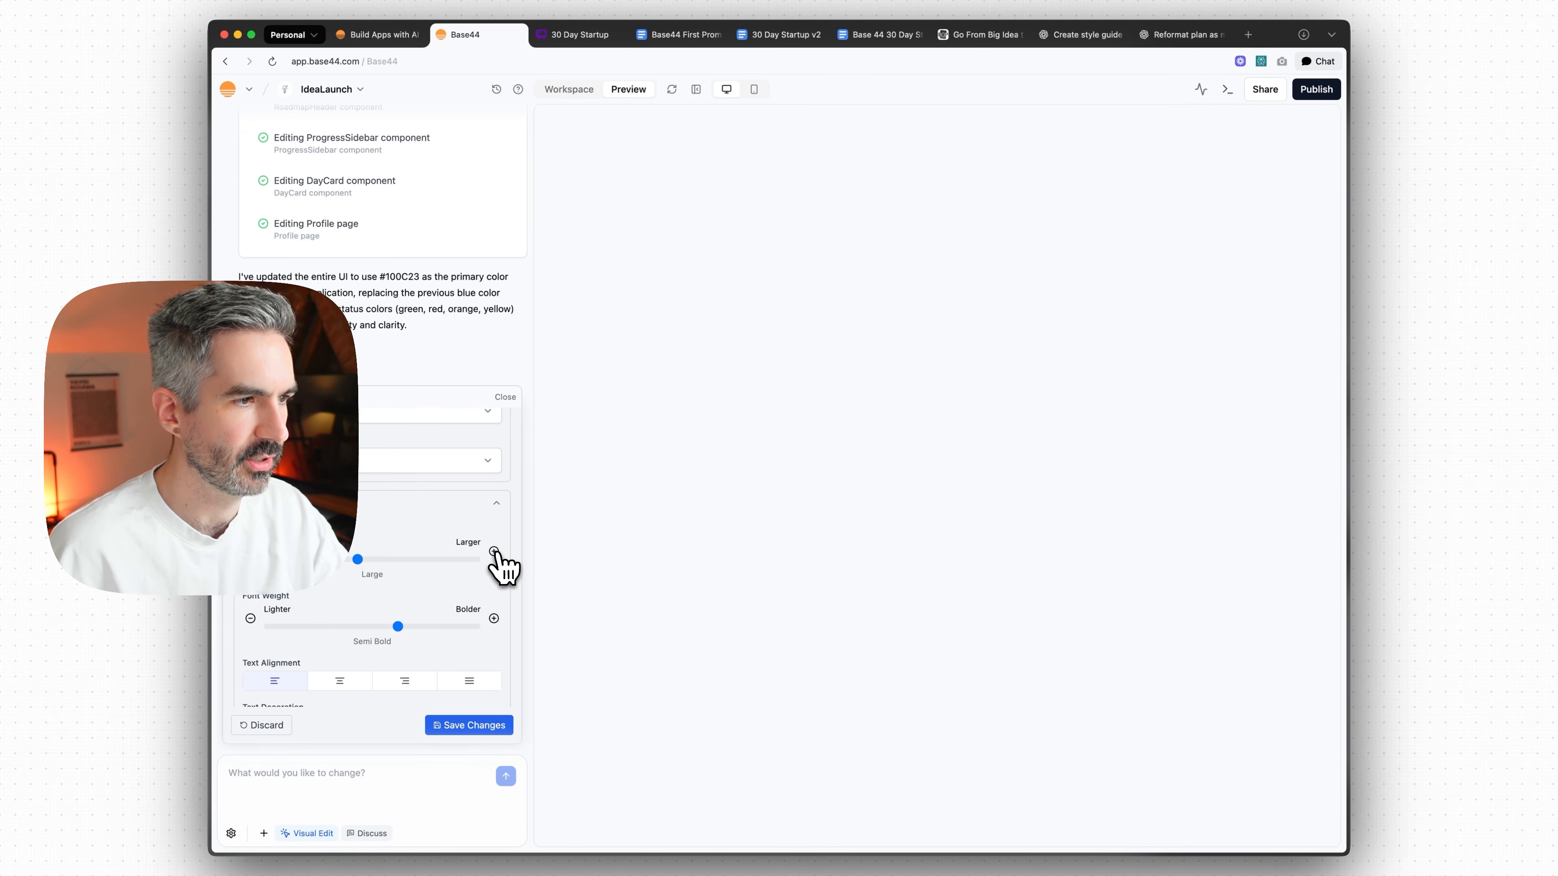
{"action": "left_click_drag", "start_coordinate": [357, 559], "coordinate": [432, 562]}
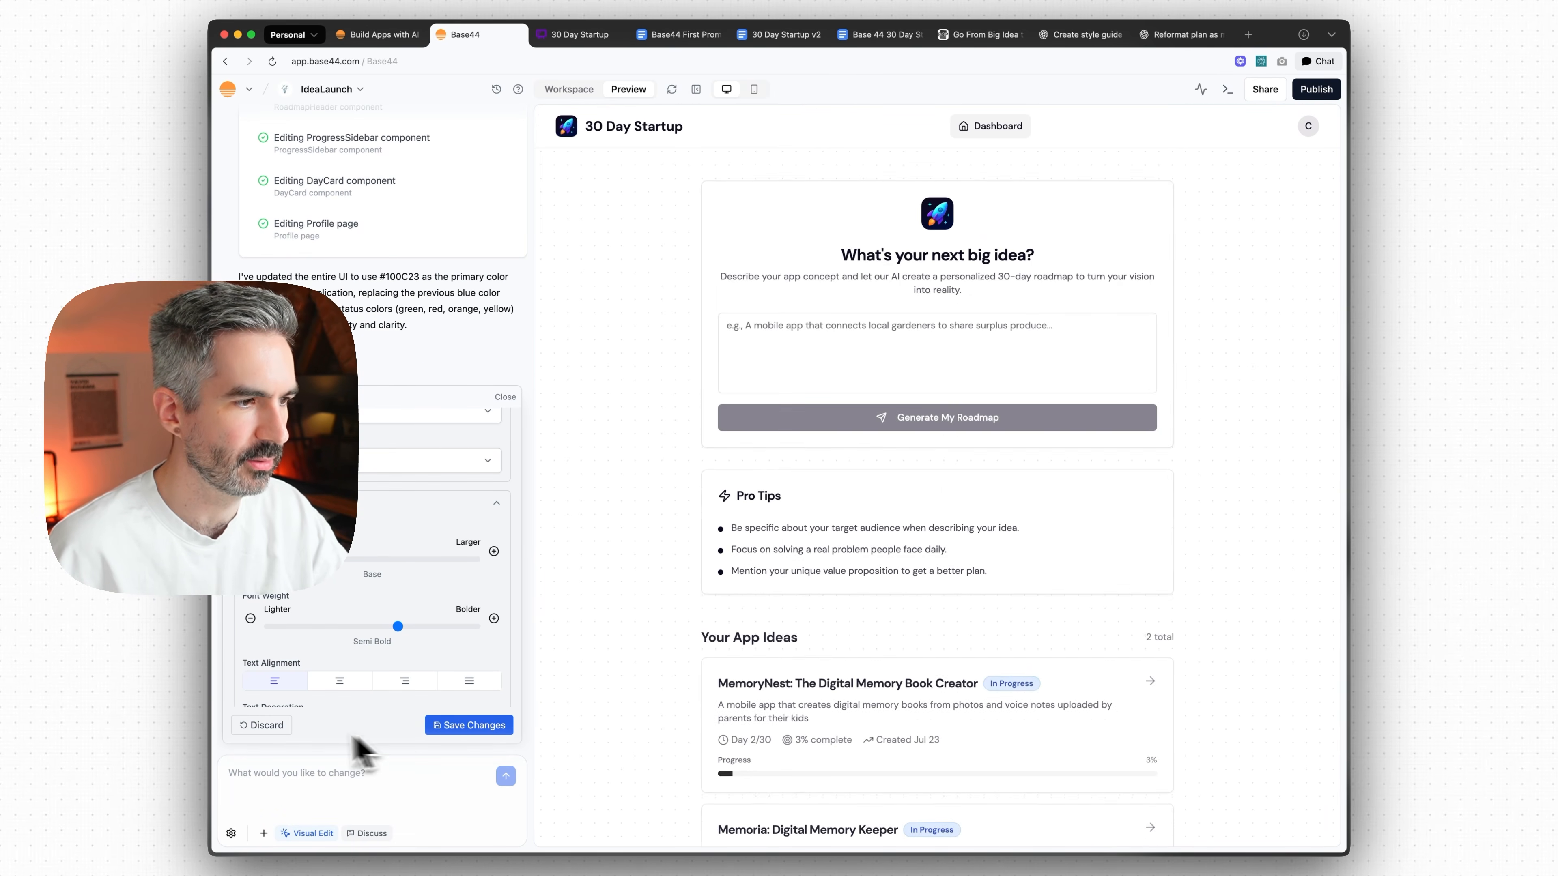
- Request that the 30 day roadmap content match the pasted structure EXACTLY, keeping the 'today's tasks' section for each day, and check the pasted outline
{"action": "left_click", "coordinate": [348, 783]}
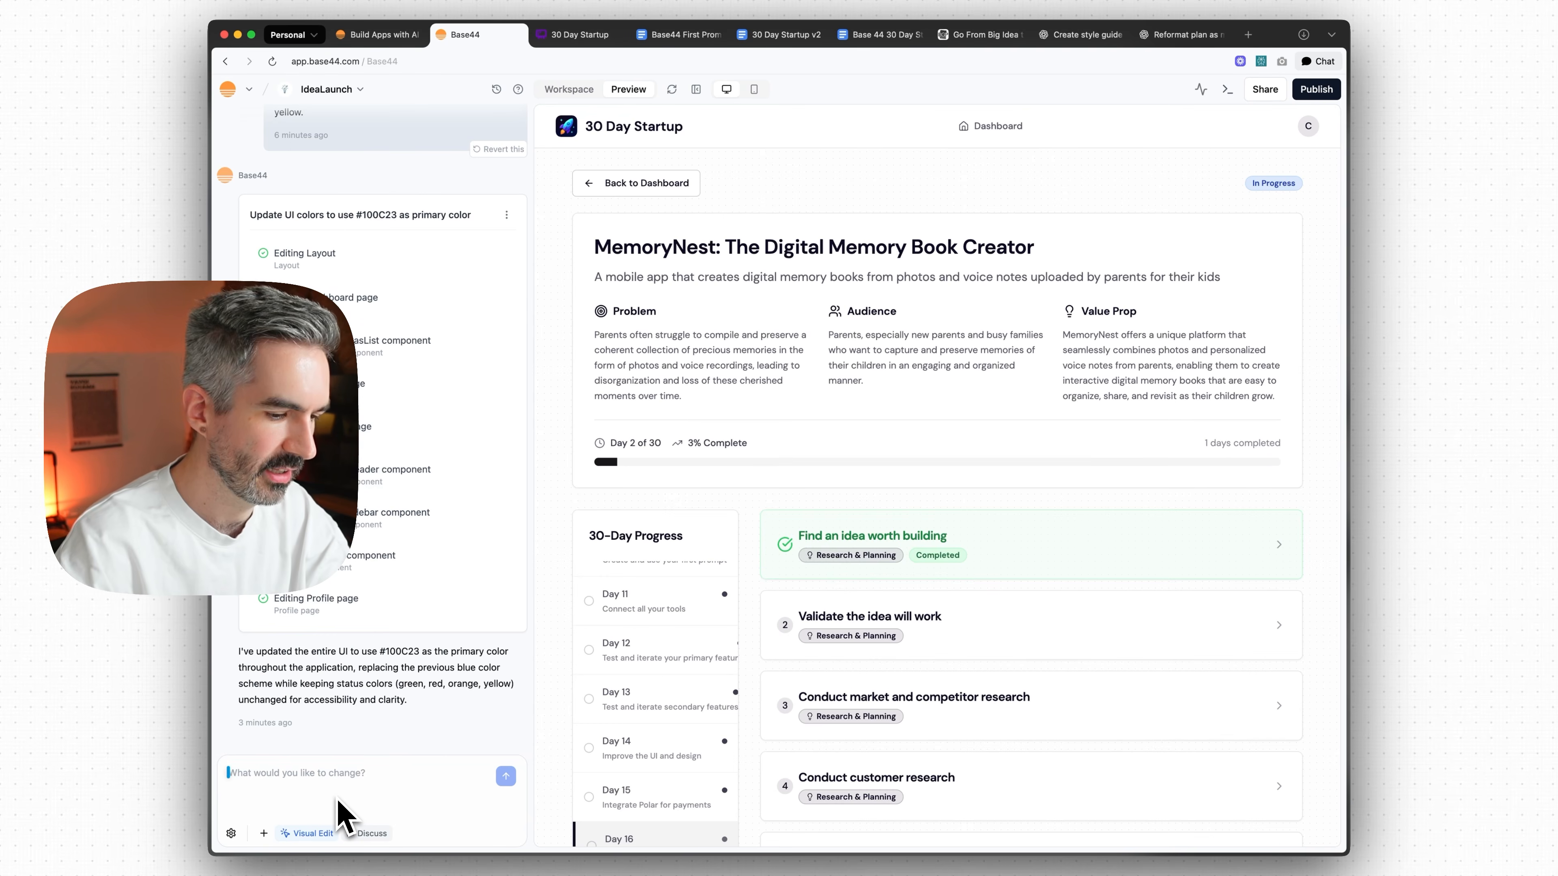
{"action": "type", "text": "U"}
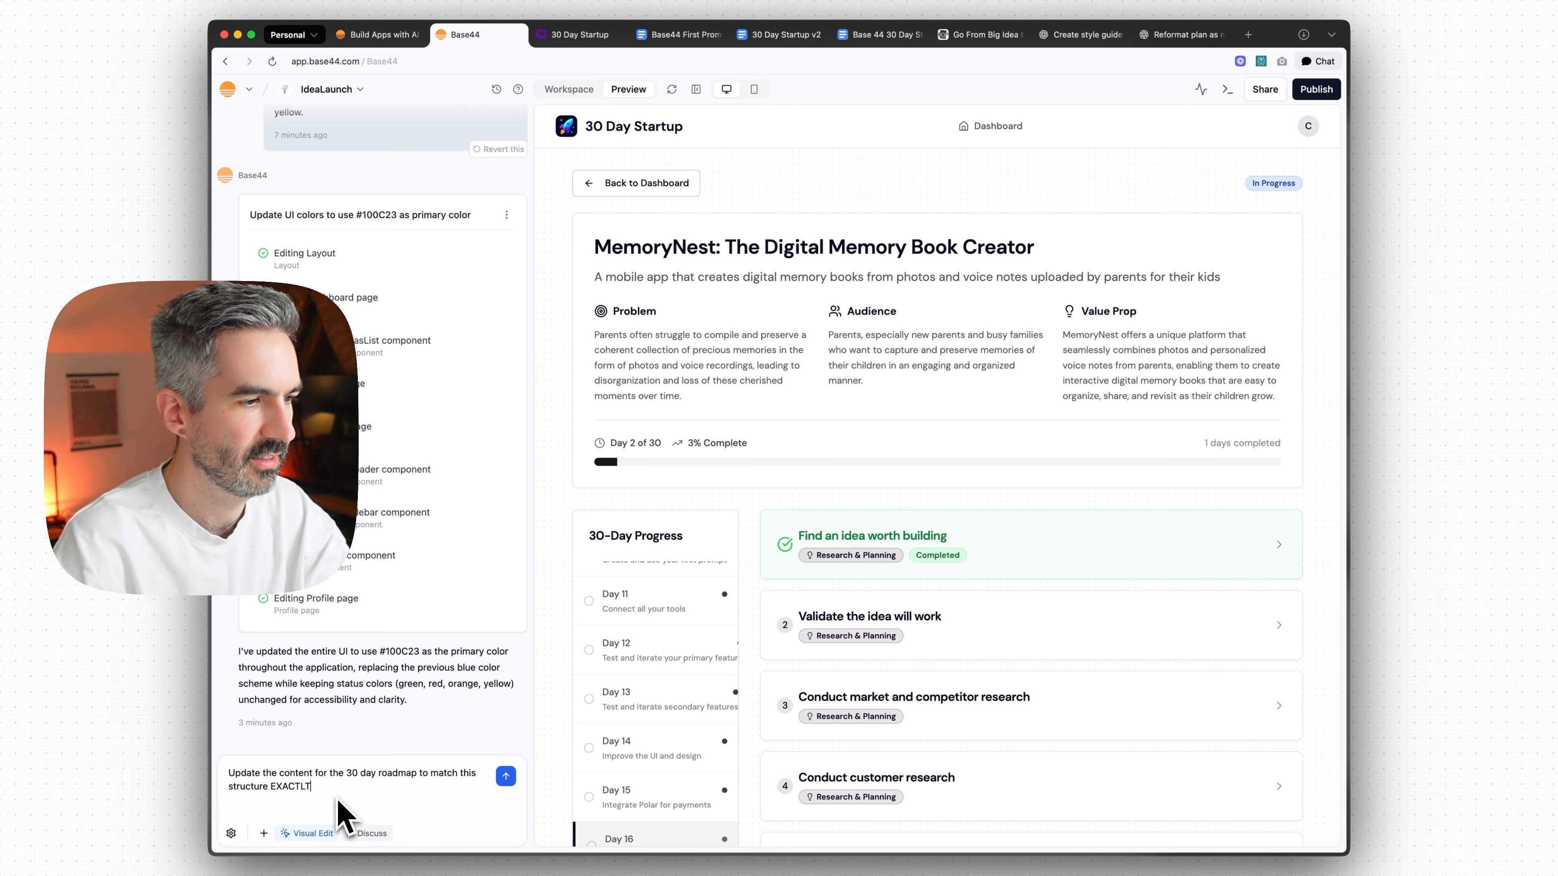
{"action": "key", "text": "BackSpace"}
{"action": "type", "text": "Y. Keep the 'today's tasks' section for each day"}
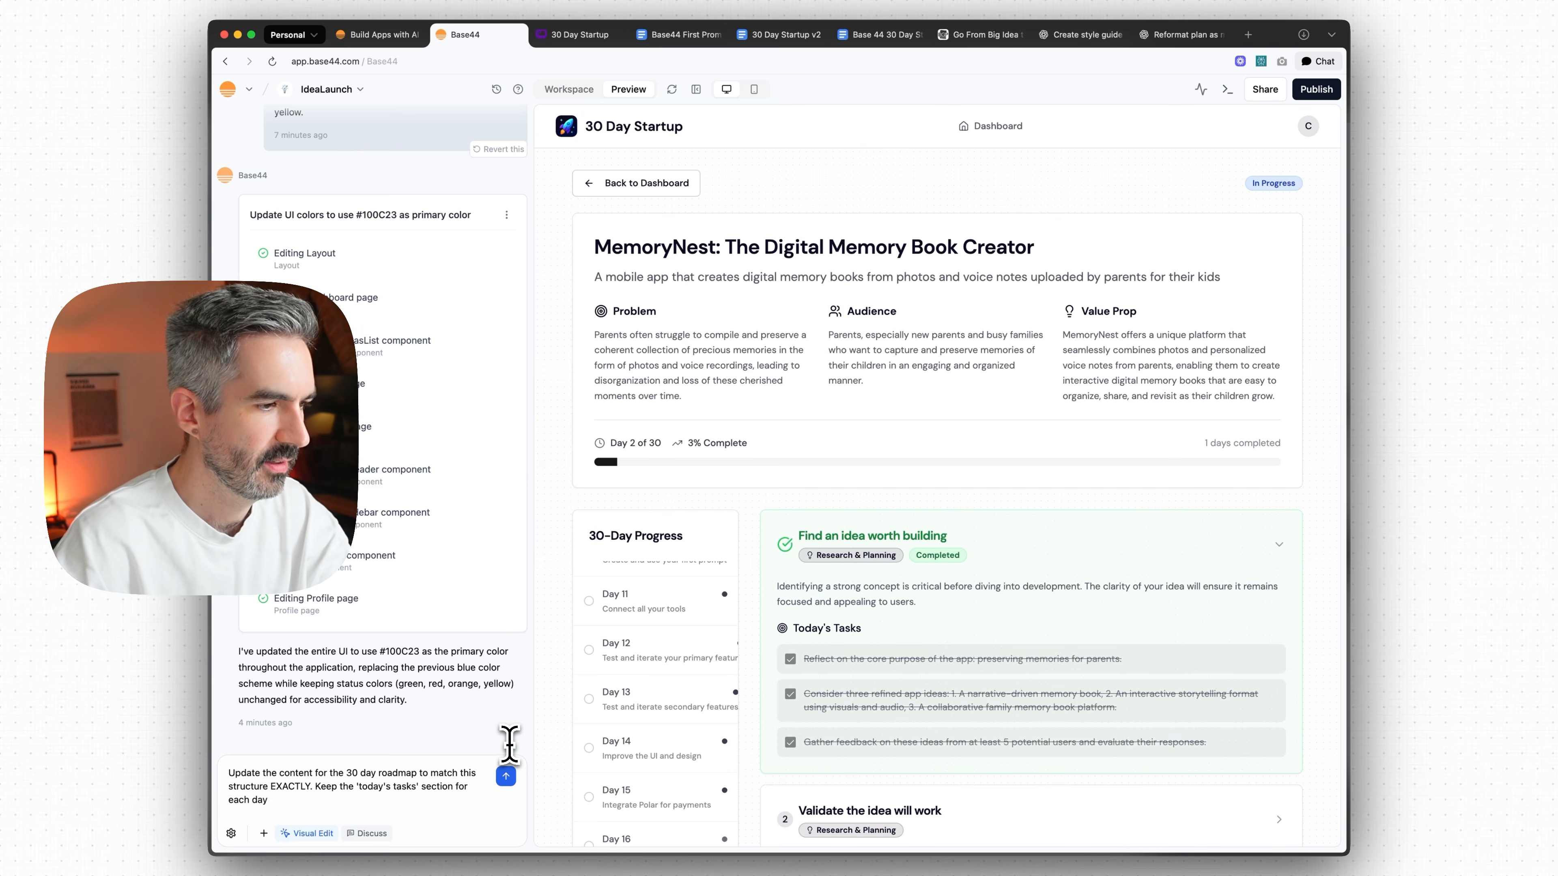
{"action": "key", "text": "super+v"}
{"action": "scroll", "coordinate": [375, 681], "scroll_direction": "down", "scroll_amount": 3}
{"action": "scroll", "coordinate": [375, 681], "scroll_direction": "down", "scroll_amount": 20}
{"action": "scroll", "coordinate": [384, 647], "scroll_direction": "down", "scroll_amount": 20}
{"action": "scroll", "coordinate": [383, 649], "scroll_direction": "up", "scroll_amount": 20}
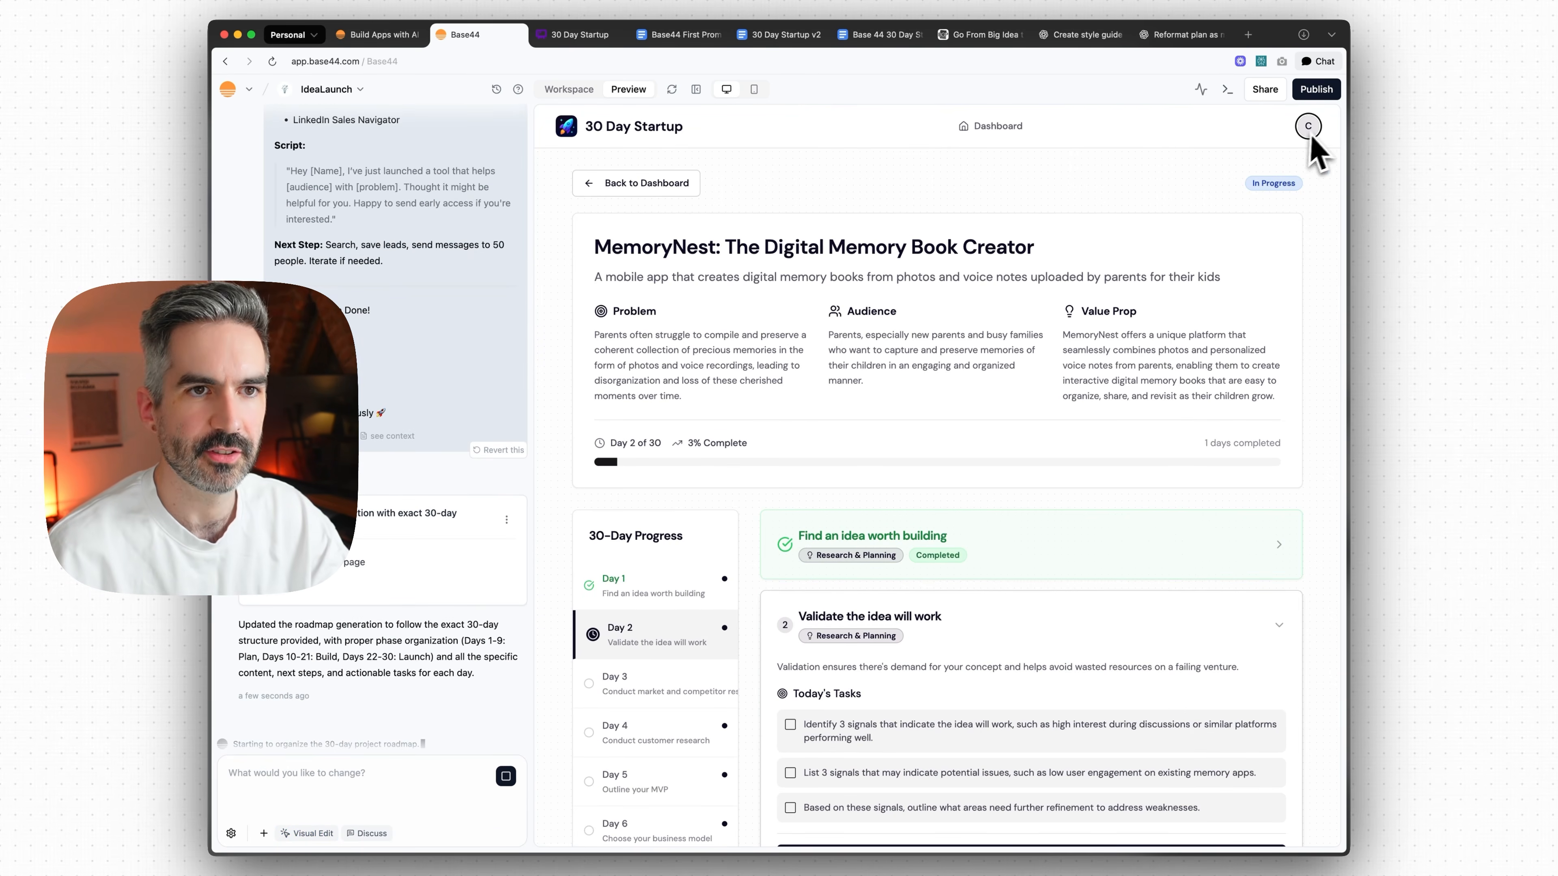
- In the preview's profile settings, shorten the full name to the first name, set the bio to "I like AI" and save
{"action": "left_click", "coordinate": [1310, 132]}
{"action": "left_click", "coordinate": [1217, 199]}
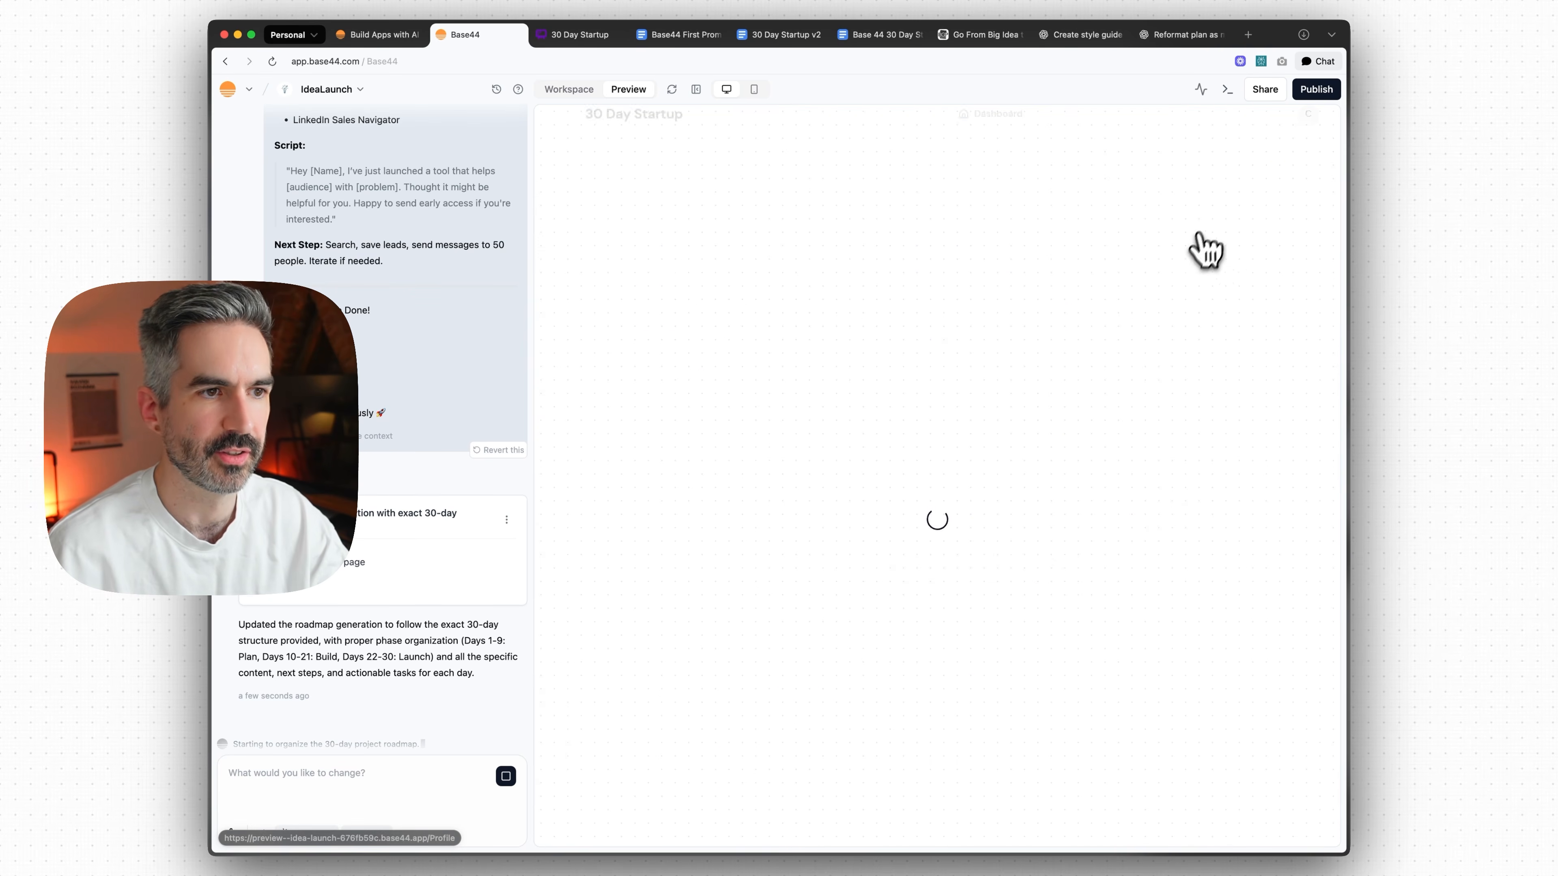
{"action": "left_click", "coordinate": [918, 343]}
{"action": "key", "text": "BackSpace"}
{"action": "key", "text": "BackSpace"}
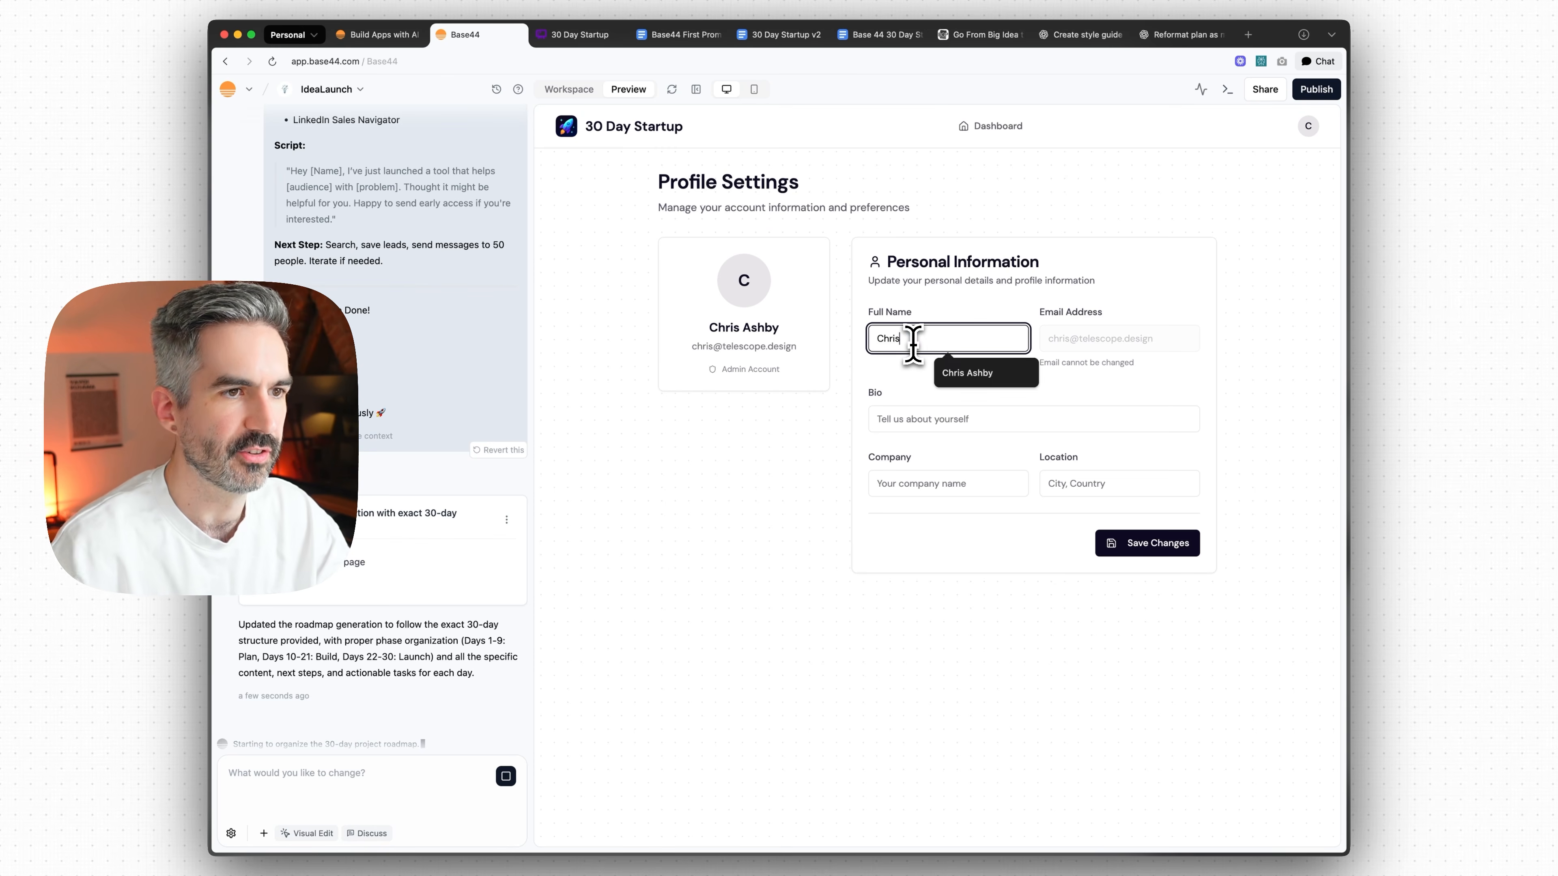
{"action": "scroll", "coordinate": [991, 442], "scroll_direction": "down", "scroll_amount": 1}
{"action": "left_click", "coordinate": [970, 413]}
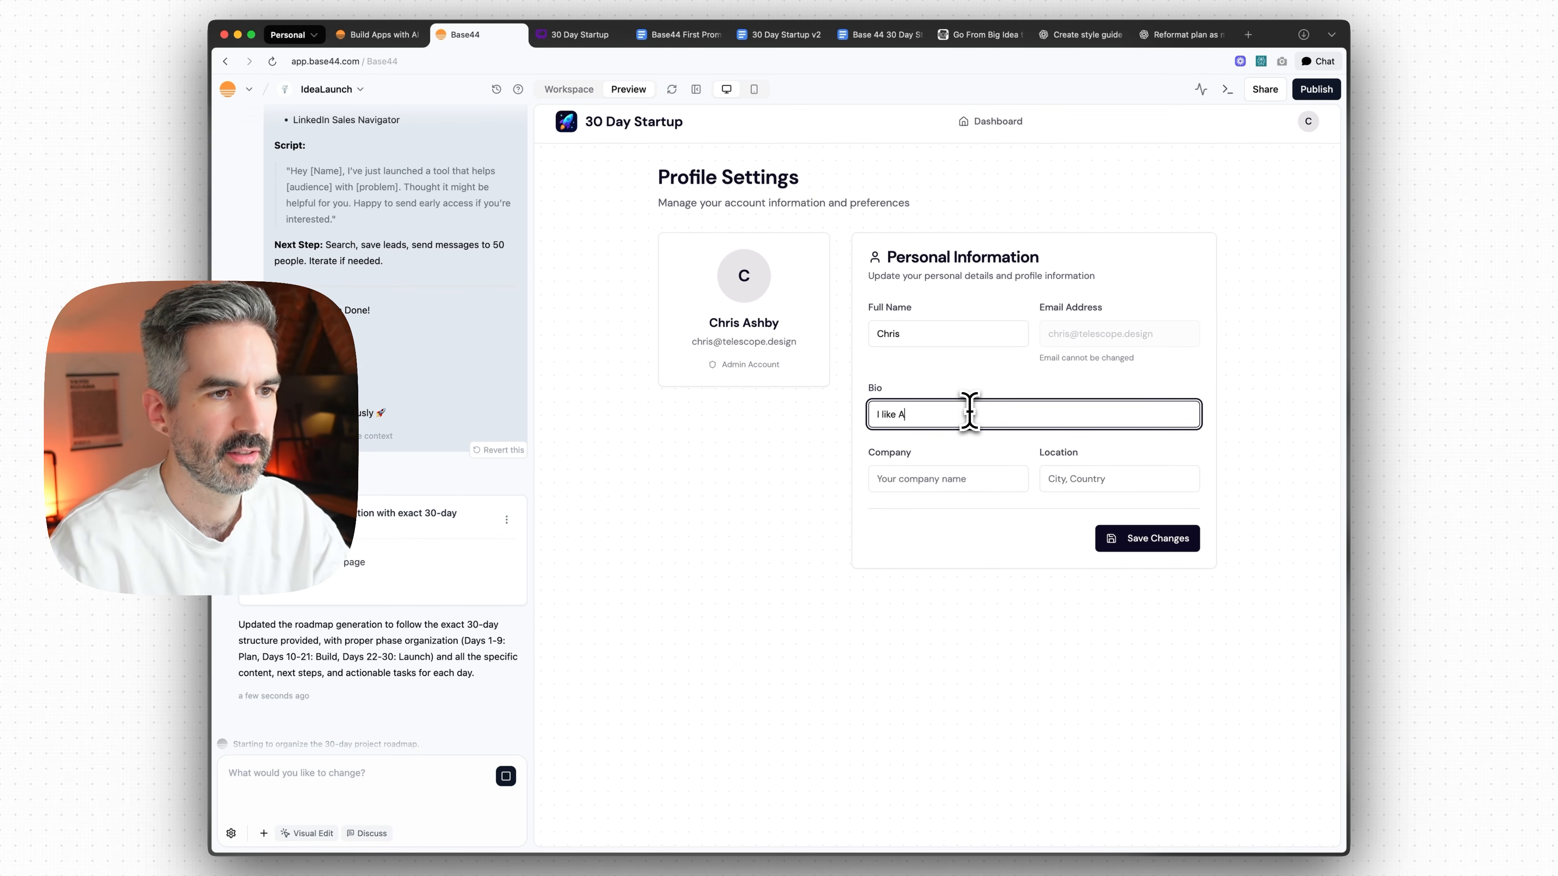
{"action": "left_click", "coordinate": [1132, 535]}
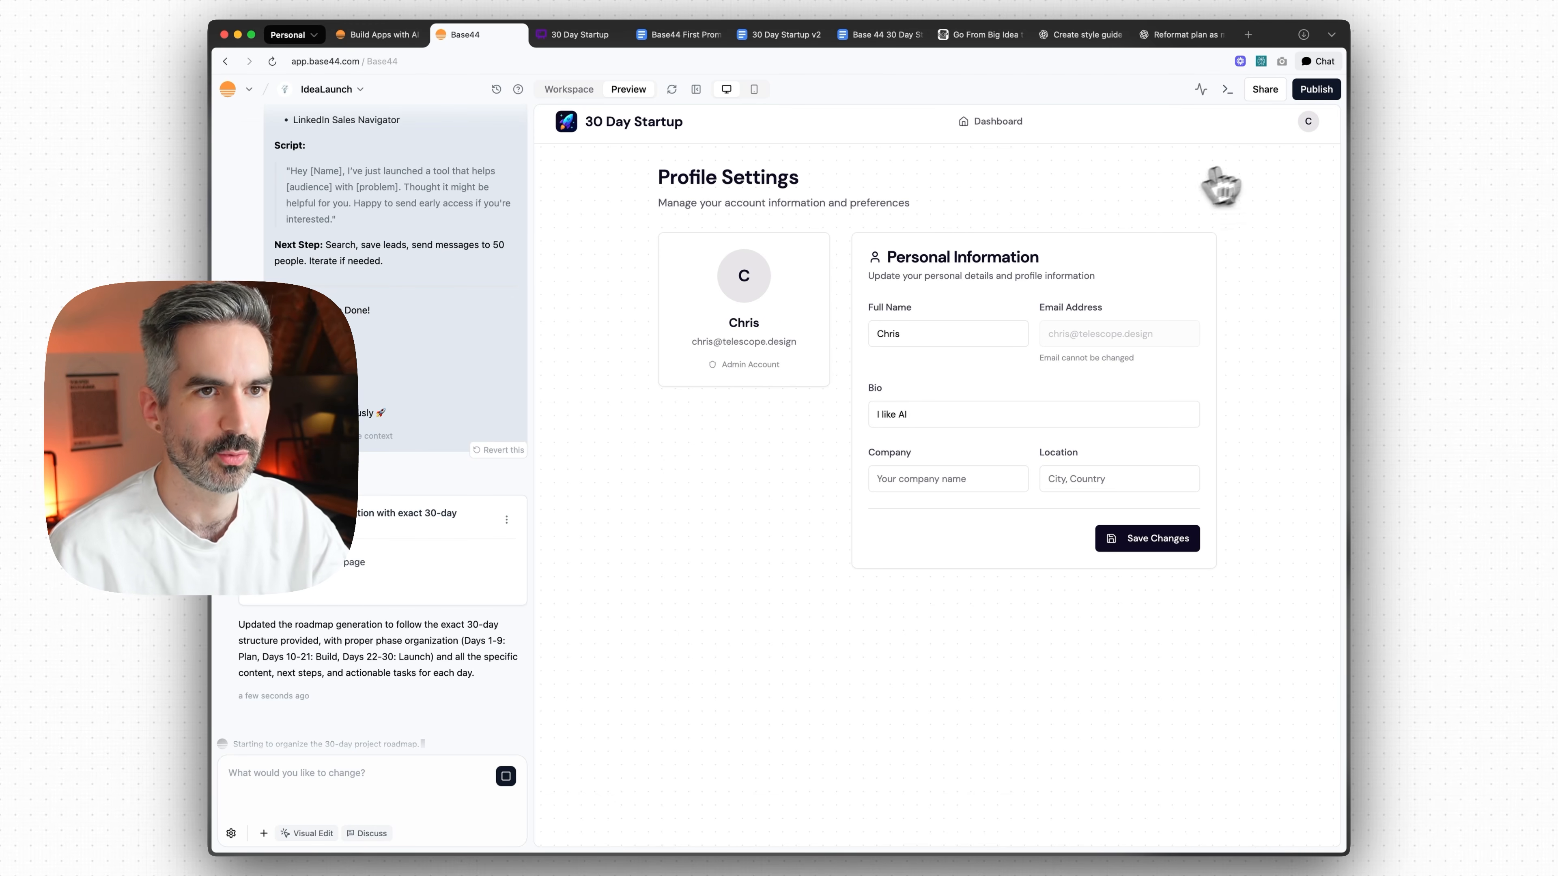
- Log out of the app preview and examine the logo and "Welcome to IdeaLaunch" heading on the sign-in page
{"action": "left_click", "coordinate": [1312, 125]}
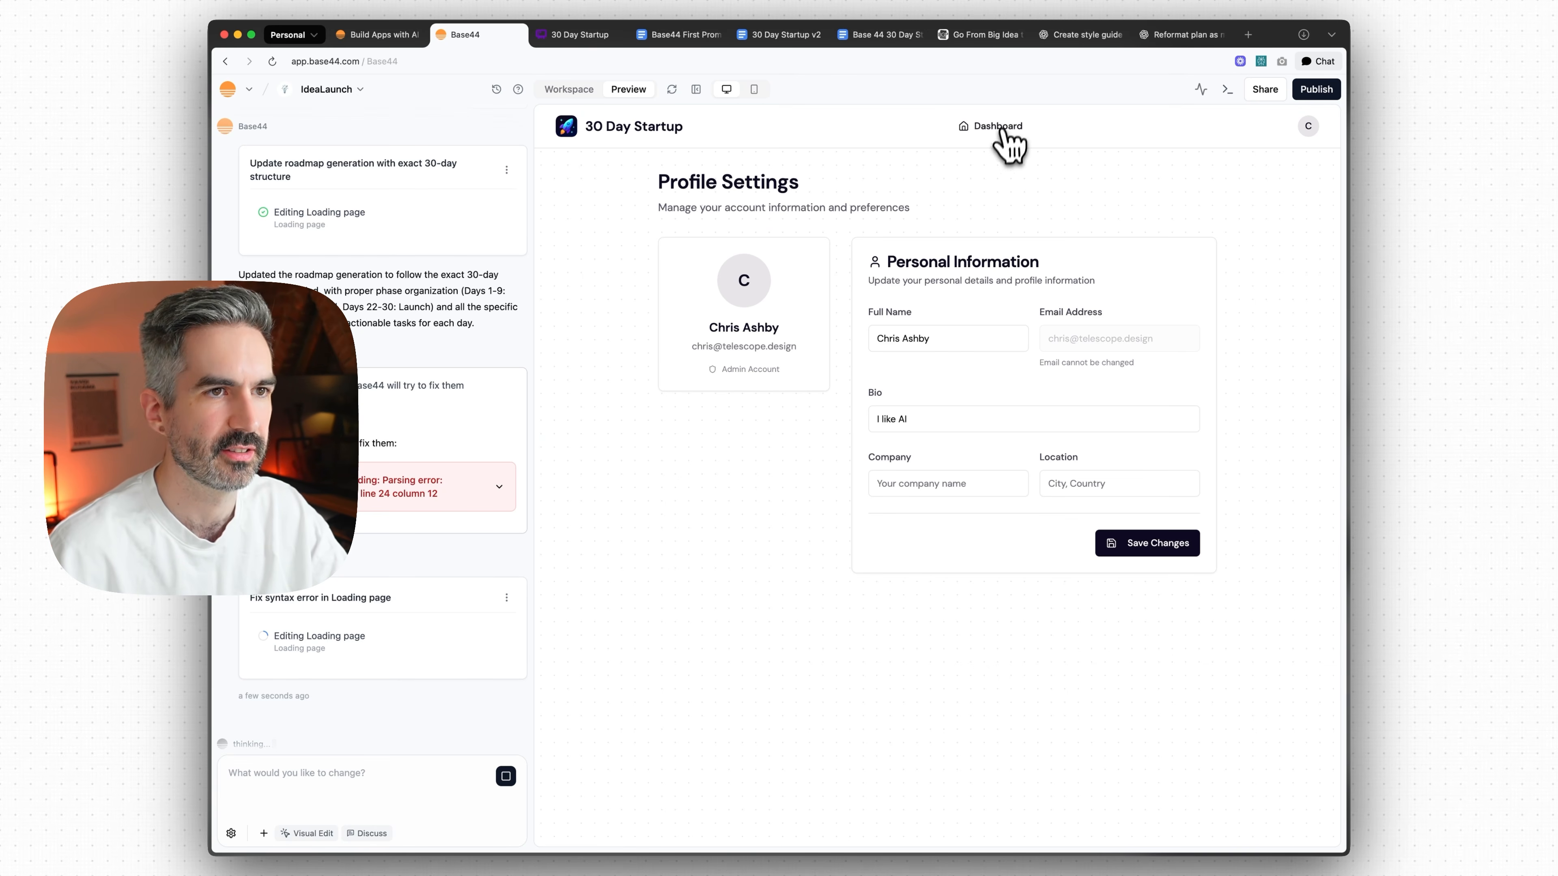
{"action": "left_click", "coordinate": [1307, 128]}
{"action": "left_click", "coordinate": [1218, 227]}
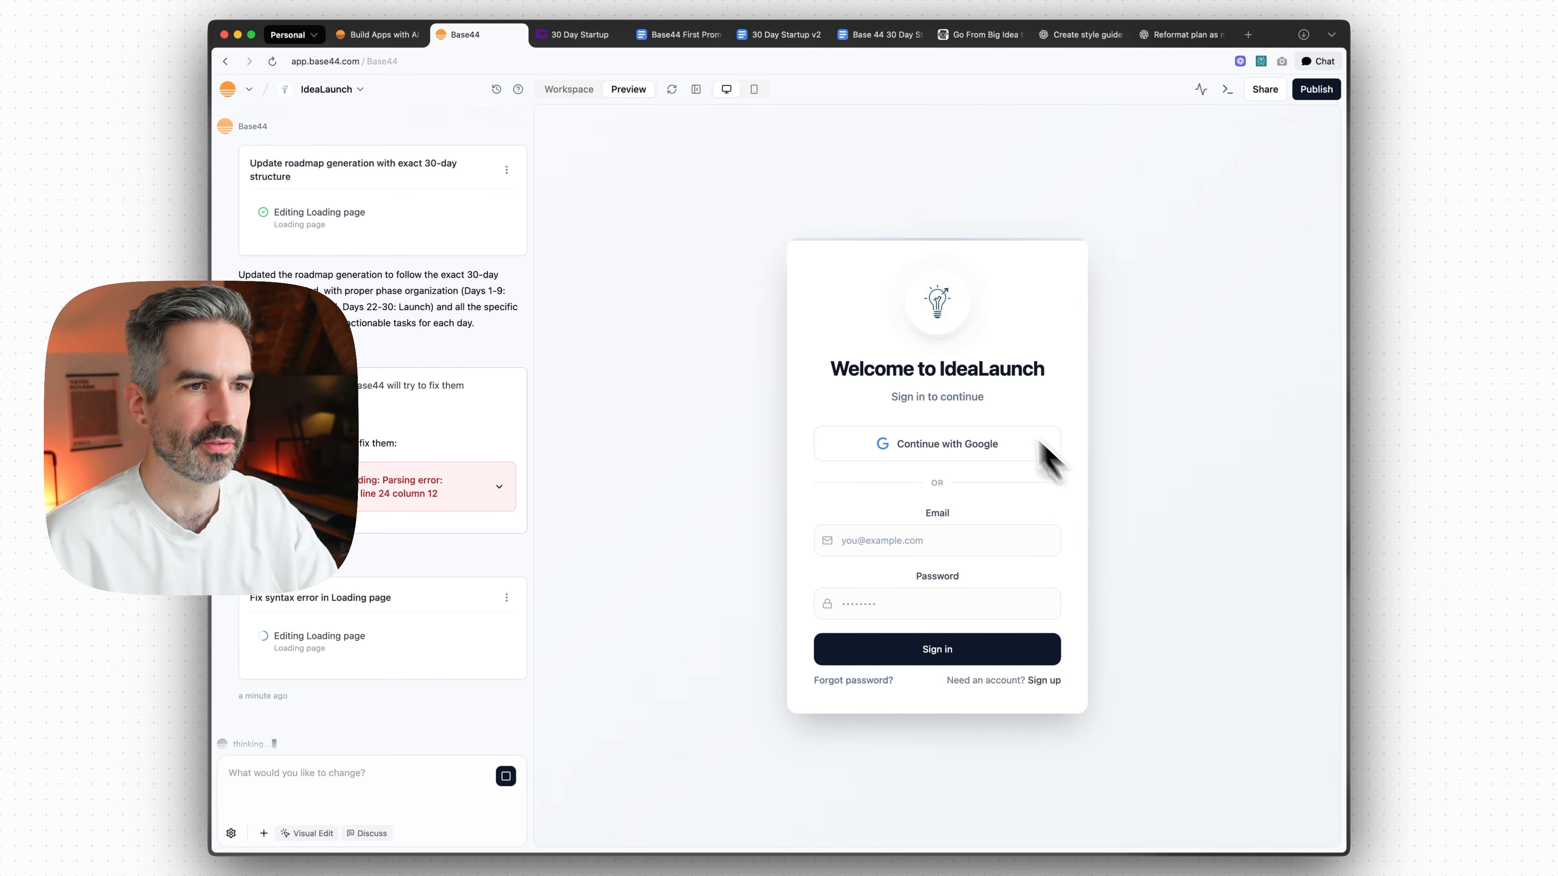
{"action": "mouse_move", "coordinate": [827, 371]}
{"action": "left_mouse_down"}
{"action": "mouse_move", "coordinate": [1043, 372]}
{"action": "mouse_move", "coordinate": [822, 362]}
{"action": "left_mouse_up"}
{"action": "left_click", "coordinate": [1043, 371]}
{"action": "left_click", "coordinate": [893, 362]}
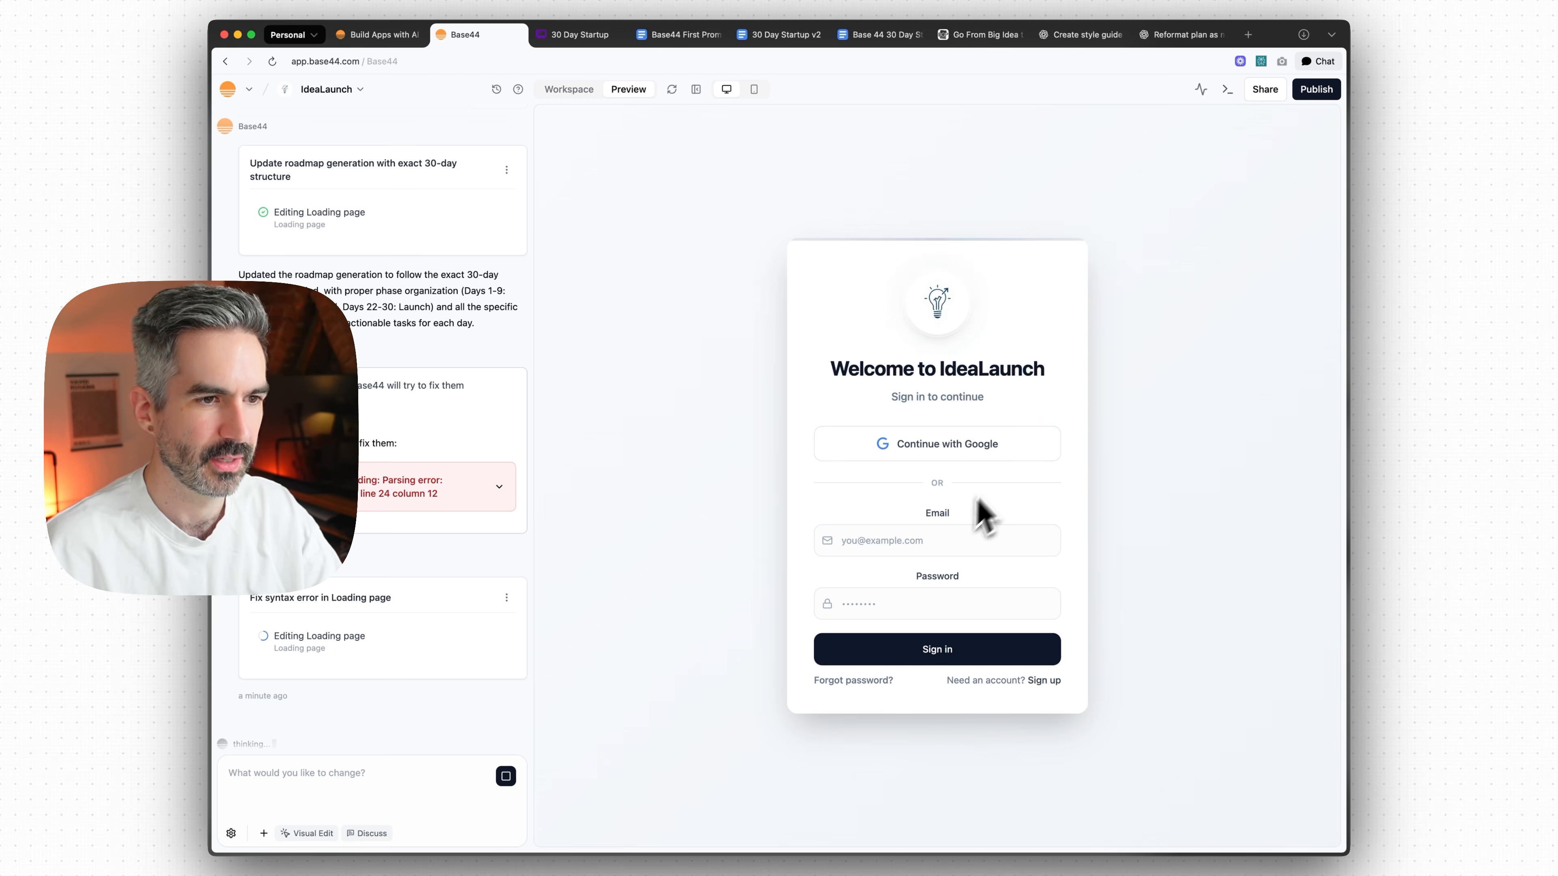
{"action": "left_click", "coordinate": [1162, 587]}
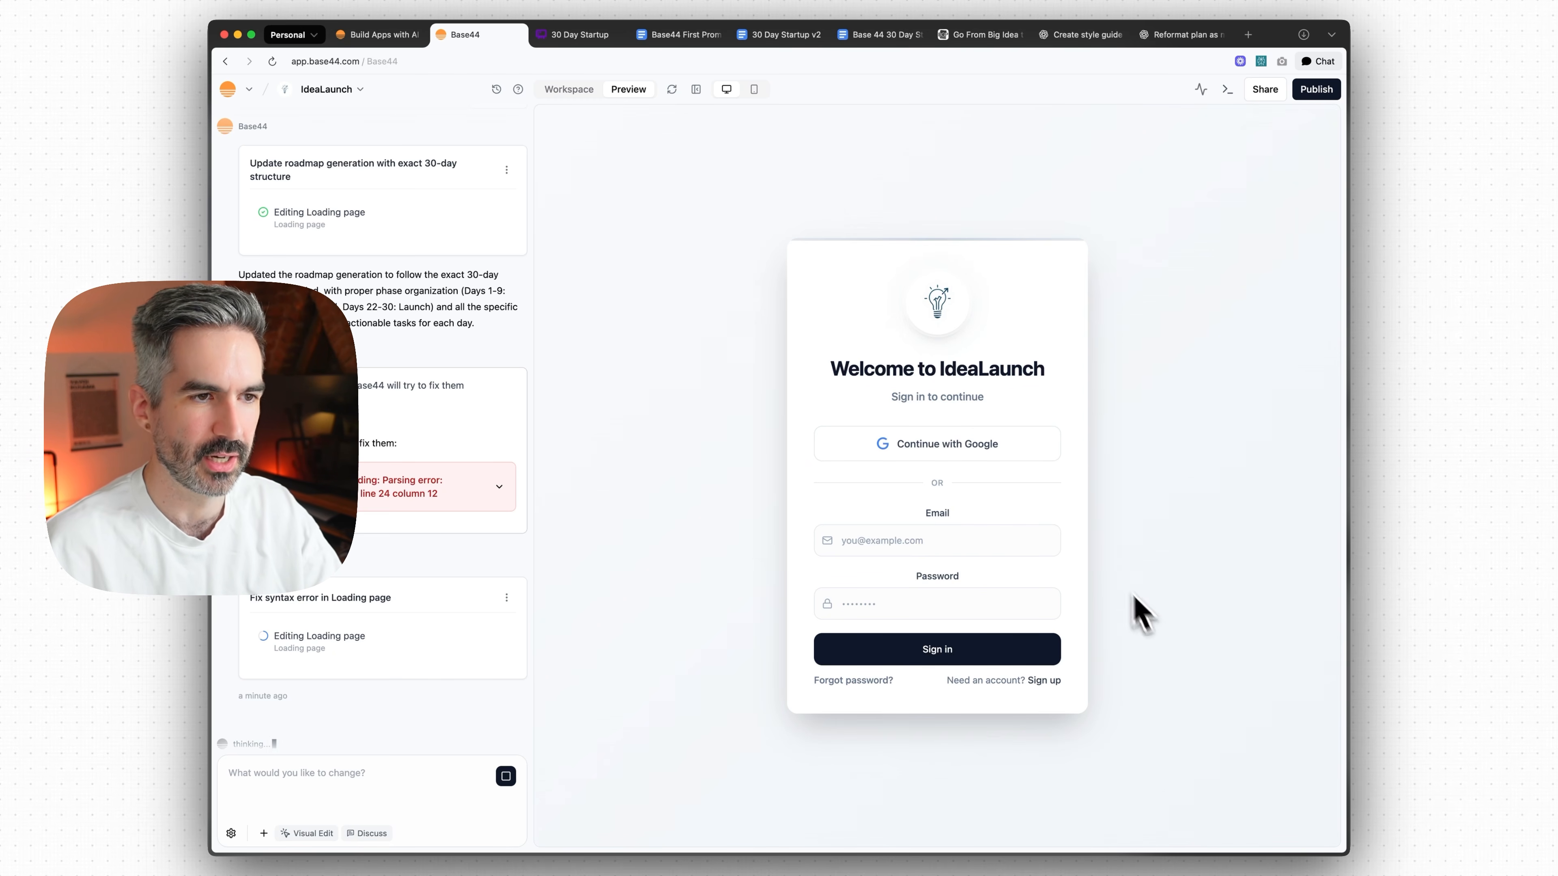
{"action": "left_click_drag", "start_coordinate": [1044, 371], "coordinate": [829, 372]}
{"action": "left_click", "coordinate": [1084, 412]}
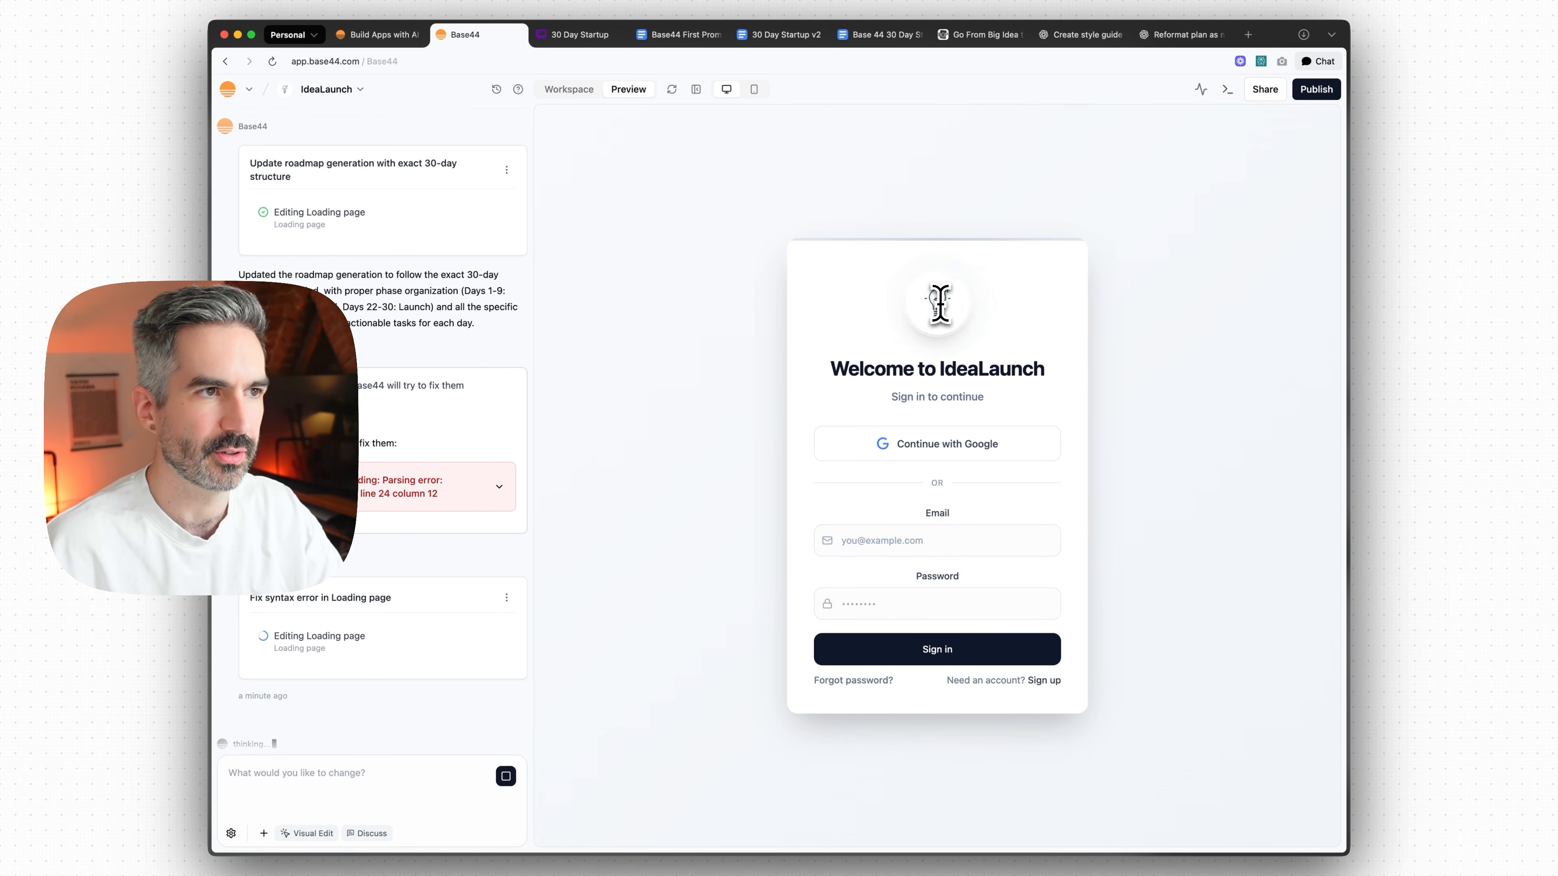
- Upload the rocket image as the app logo in the workspace settings and check it on the app overview
{"action": "left_click", "coordinate": [571, 91]}
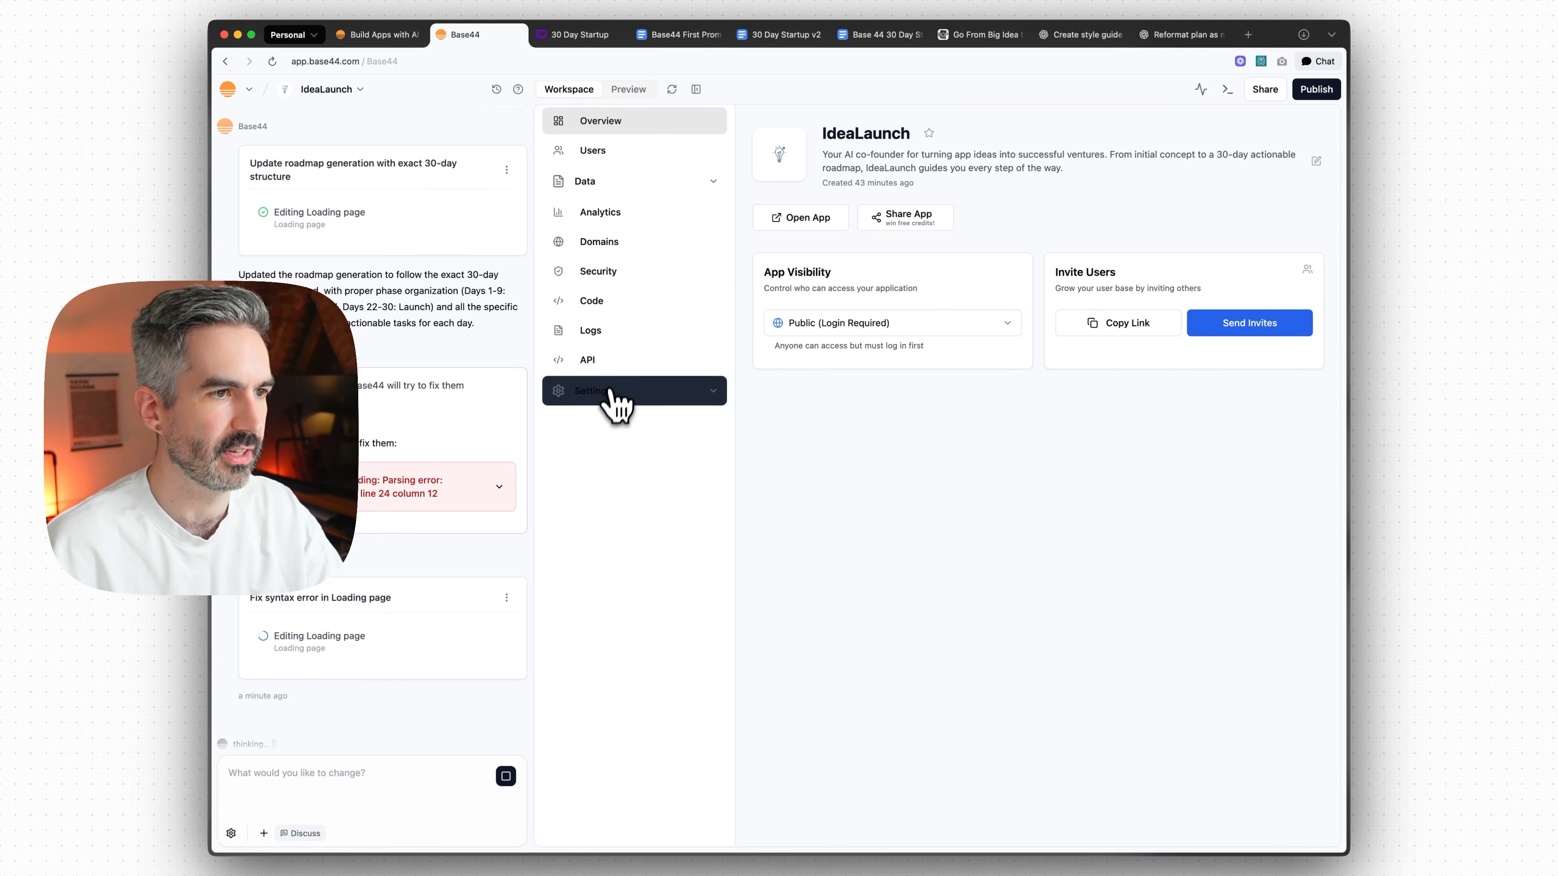
{"action": "left_click", "coordinate": [621, 396]}
{"action": "left_click", "coordinate": [629, 424]}
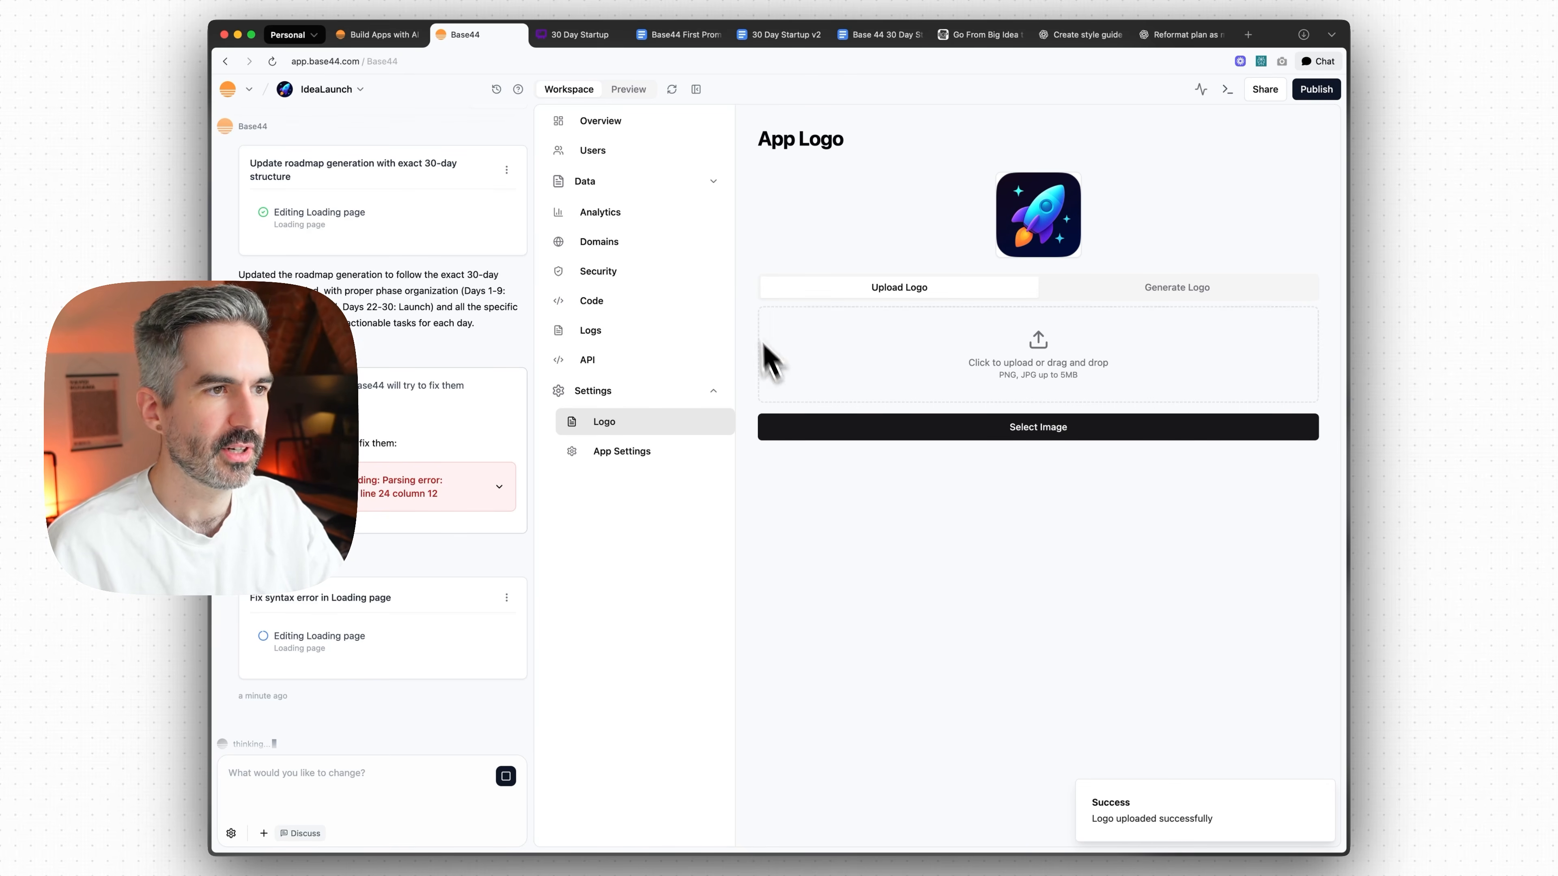
{"action": "left_click", "coordinate": [593, 123]}
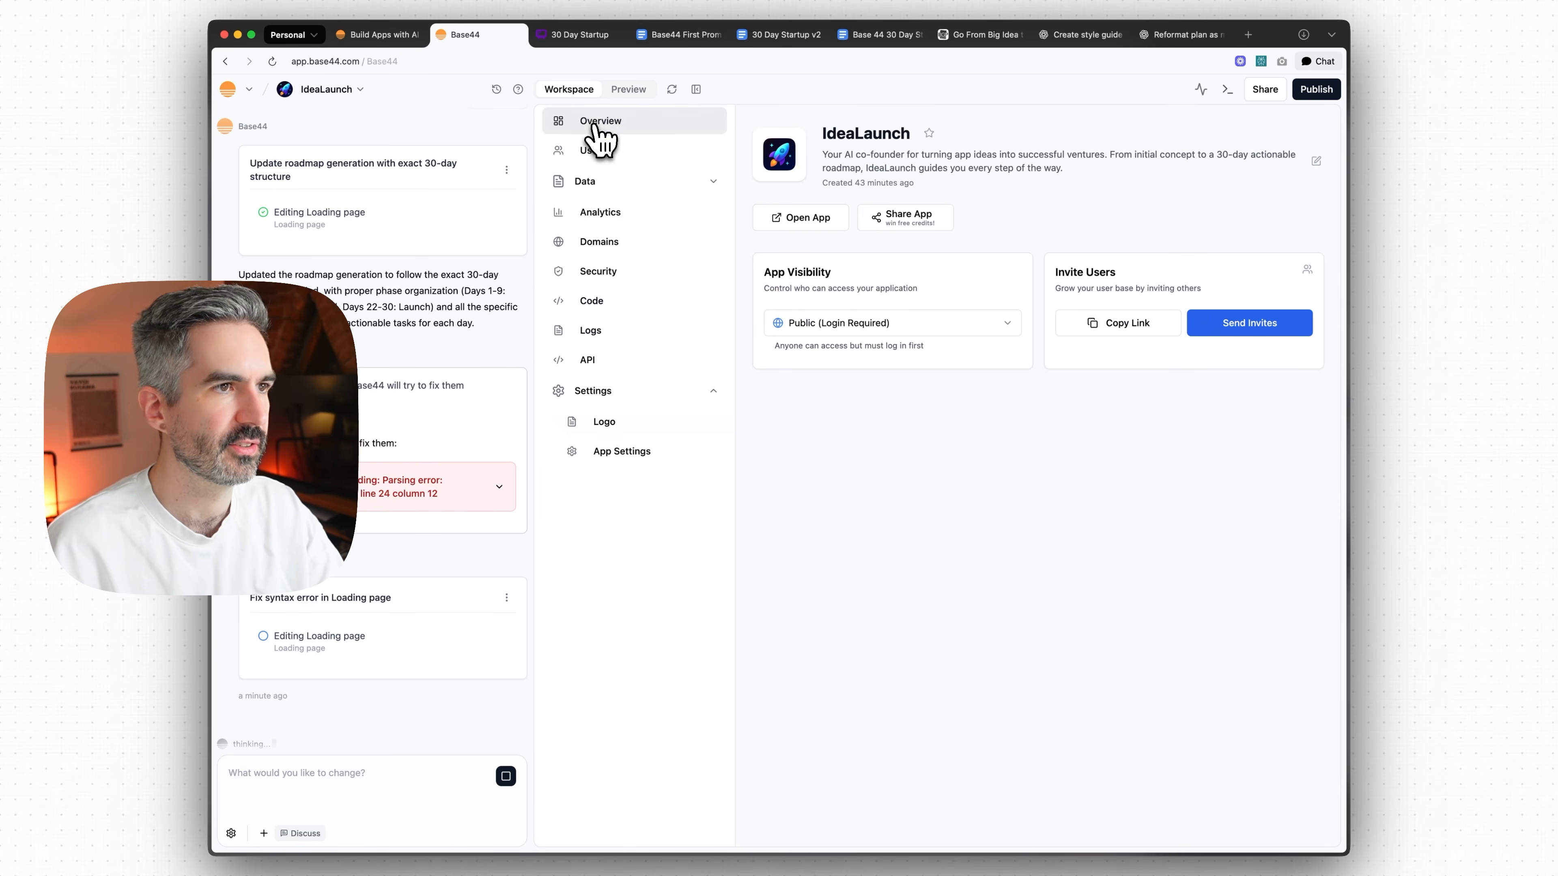
- Log out of the preview again to check the sign-in page's logo, and reload the preview
{"action": "left_click", "coordinate": [630, 91]}
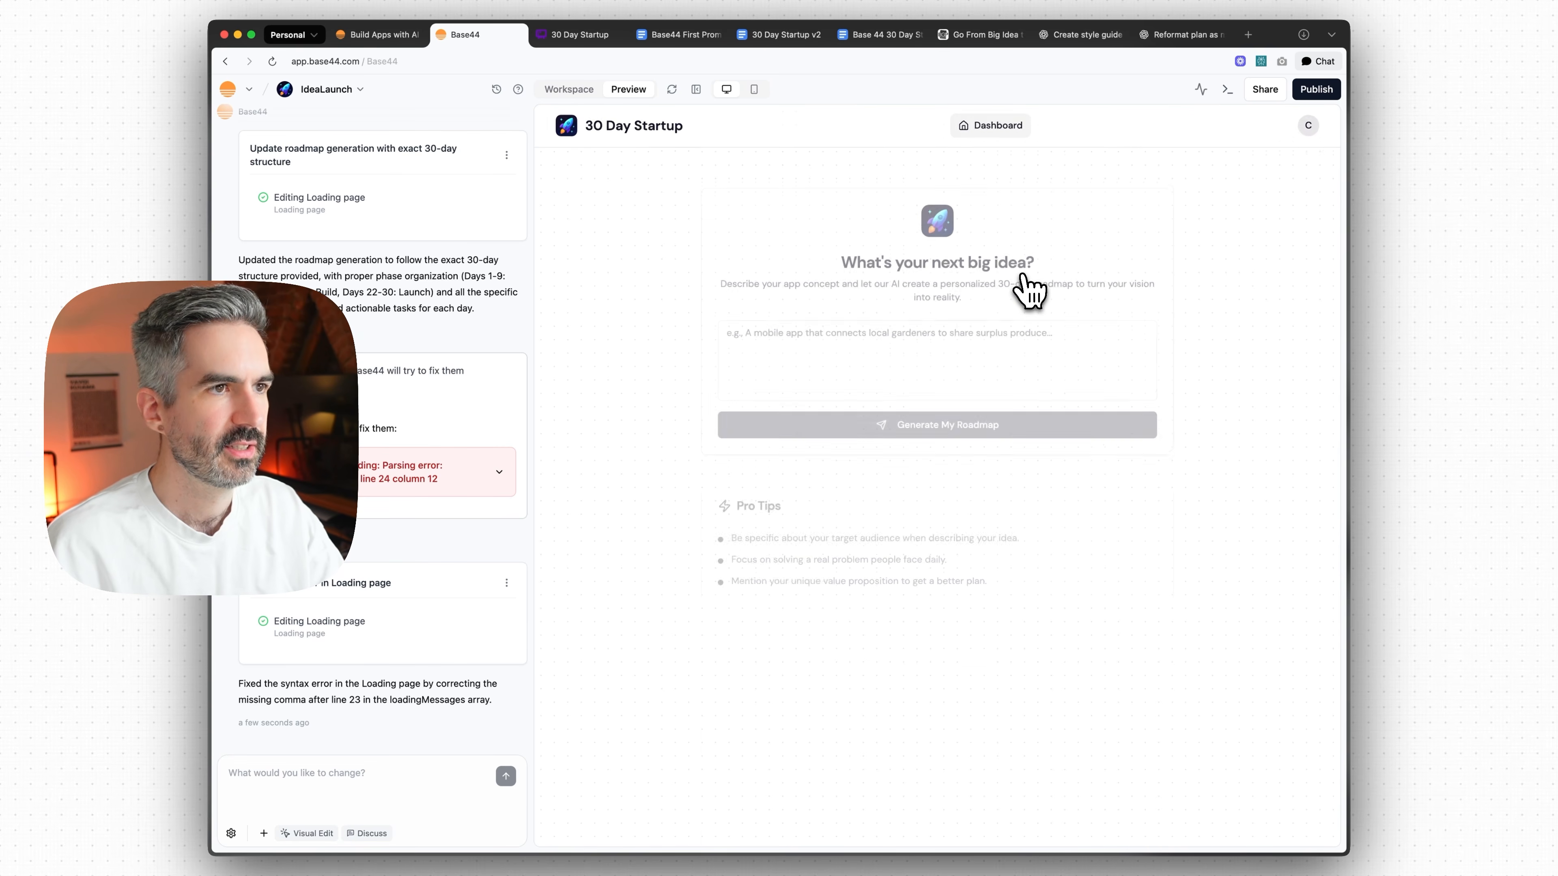
{"action": "left_click", "coordinate": [1308, 127]}
{"action": "left_click", "coordinate": [1227, 216]}
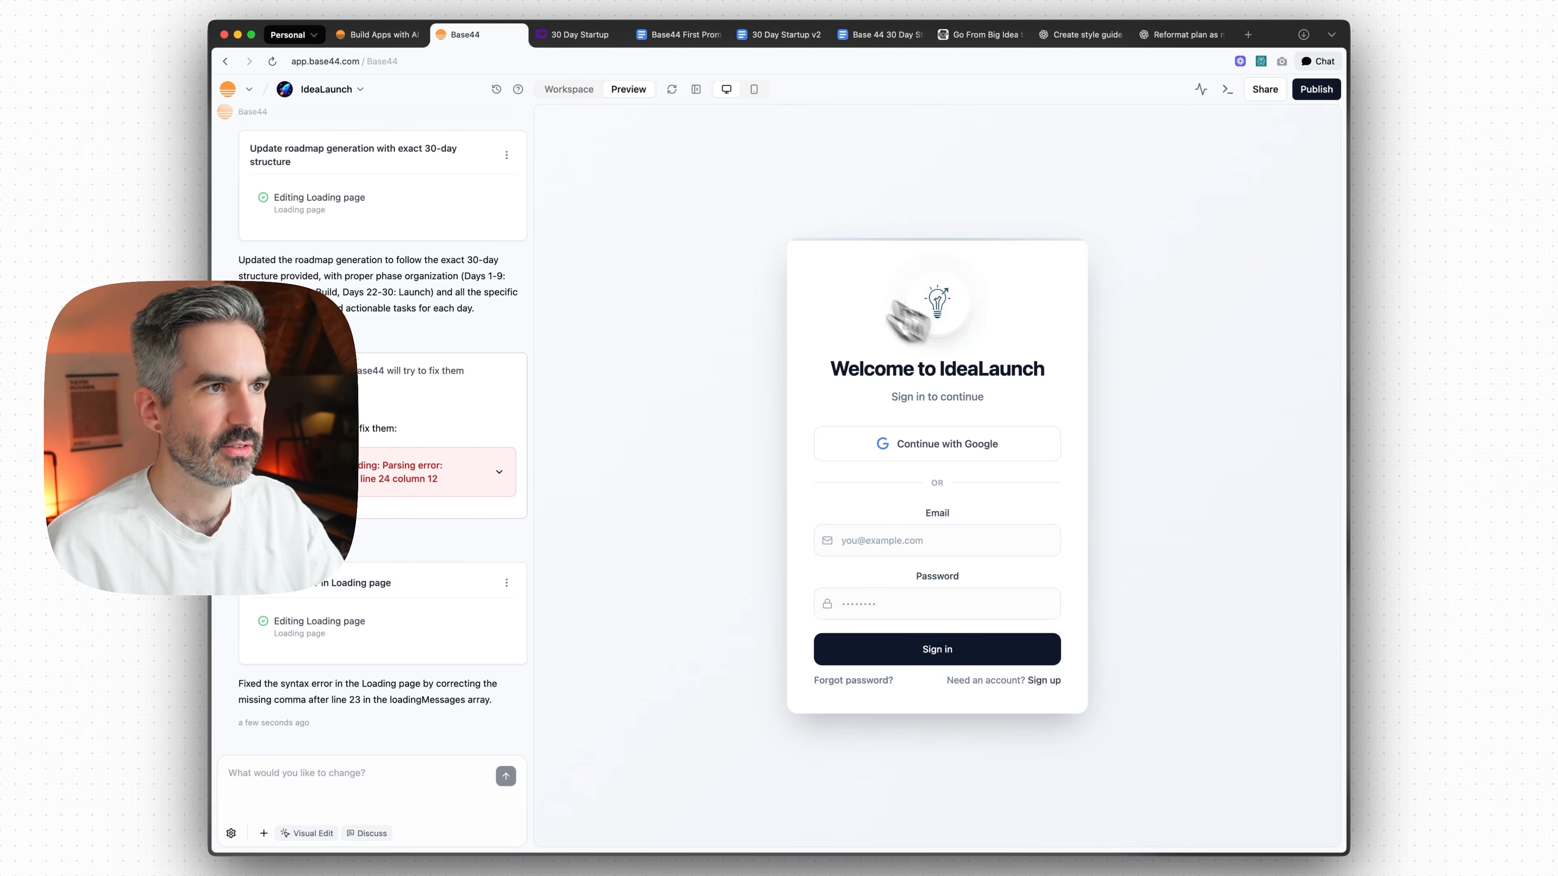
{"action": "left_click", "coordinate": [673, 90]}
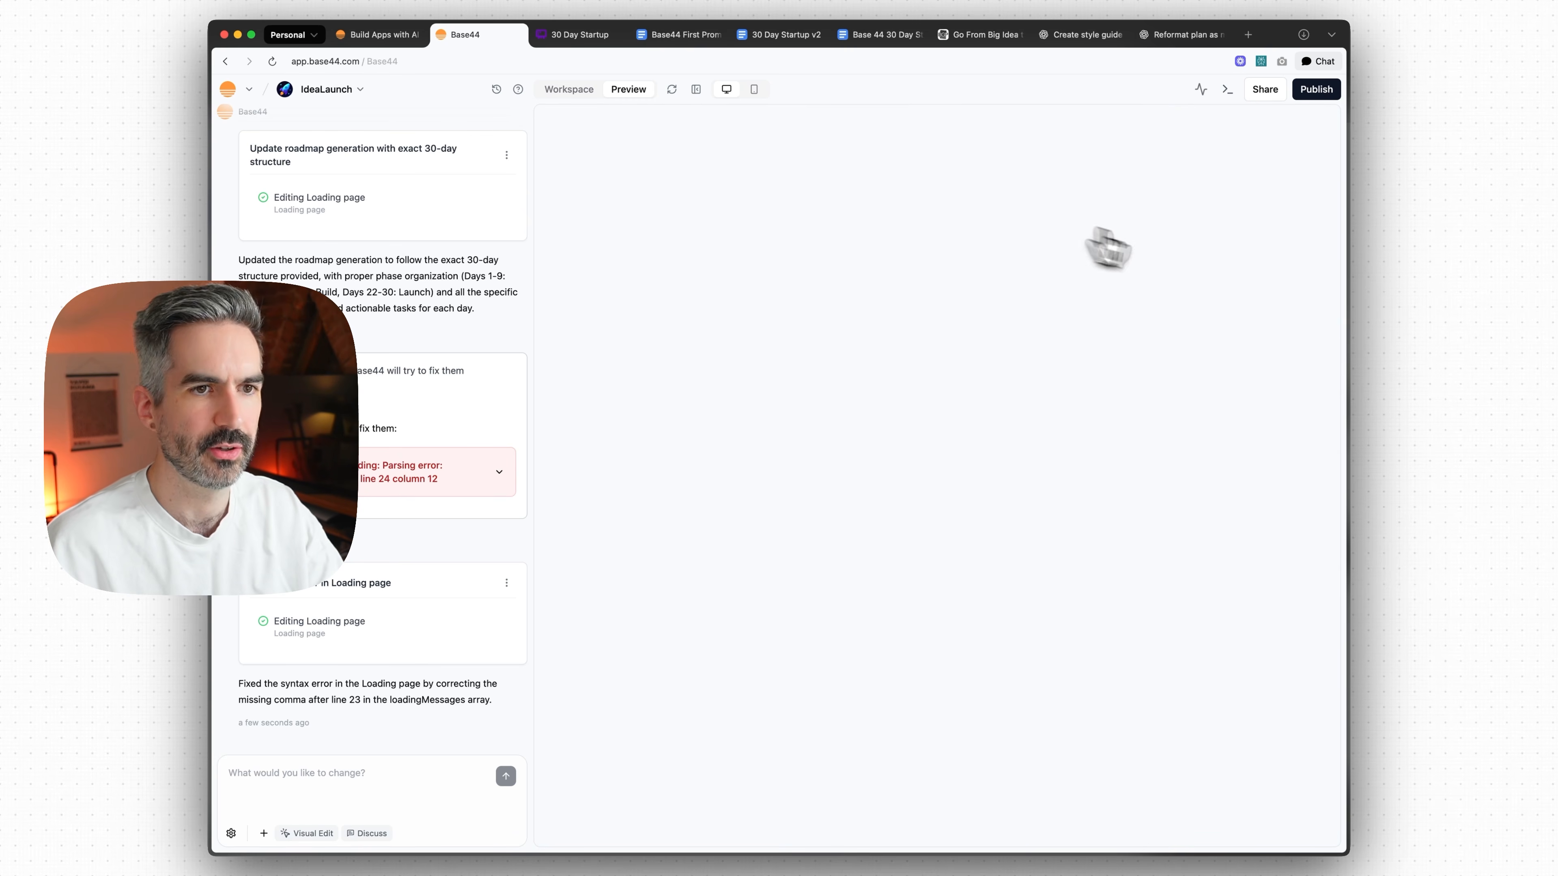
{"action": "left_click", "coordinate": [1309, 126]}
{"action": "left_click", "coordinate": [943, 164]}
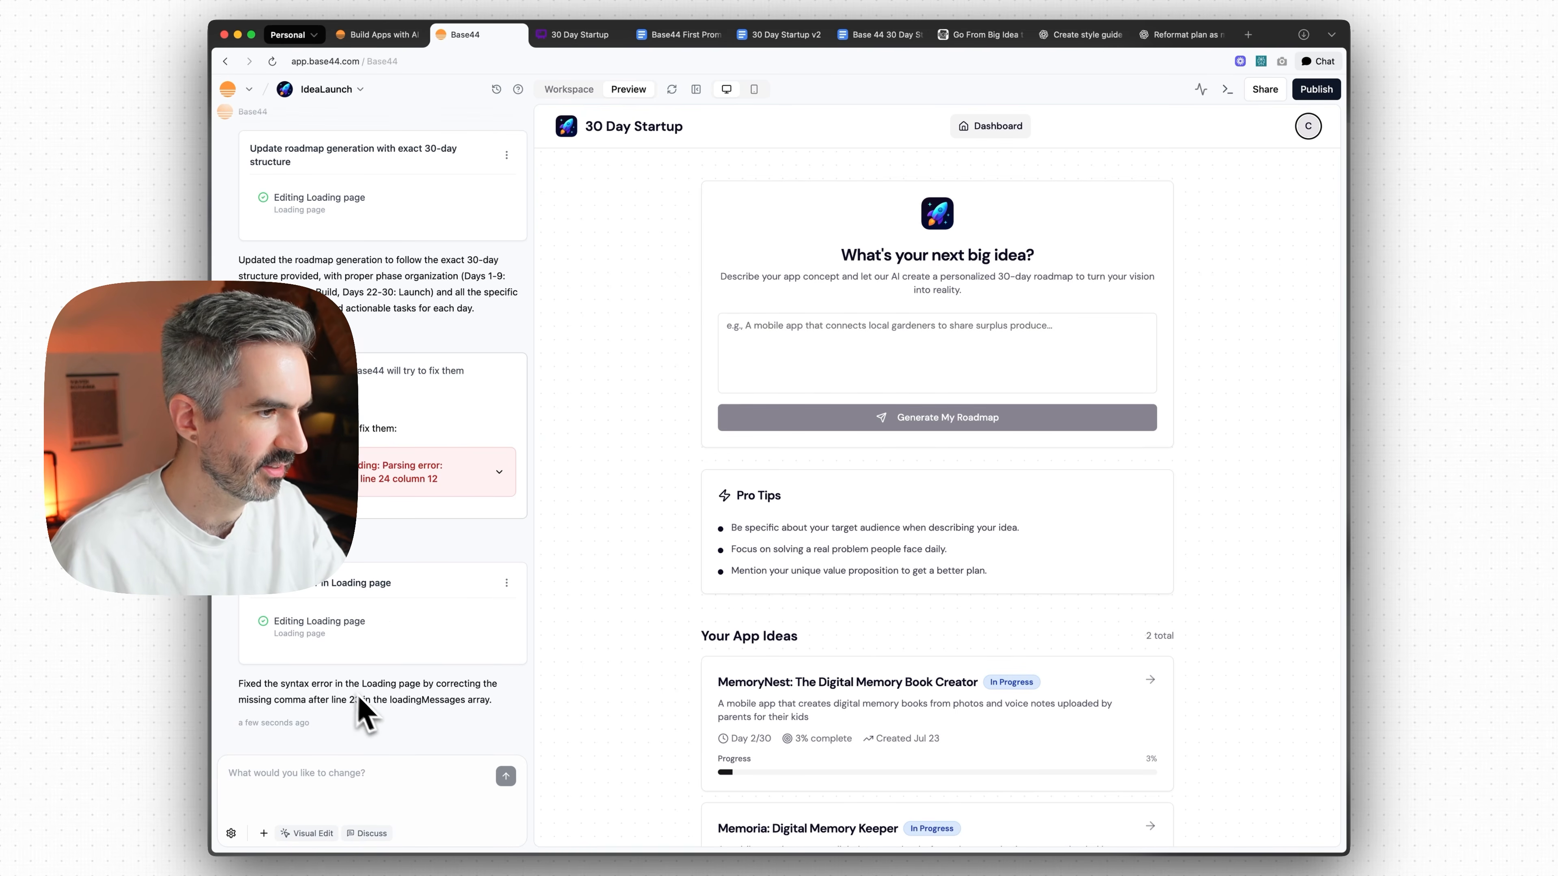
- Read the AI's chat summary of the roadmap generation update, including how the days are organised into phases
{"action": "scroll", "coordinate": [375, 466], "scroll_direction": "up", "scroll_amount": 2}
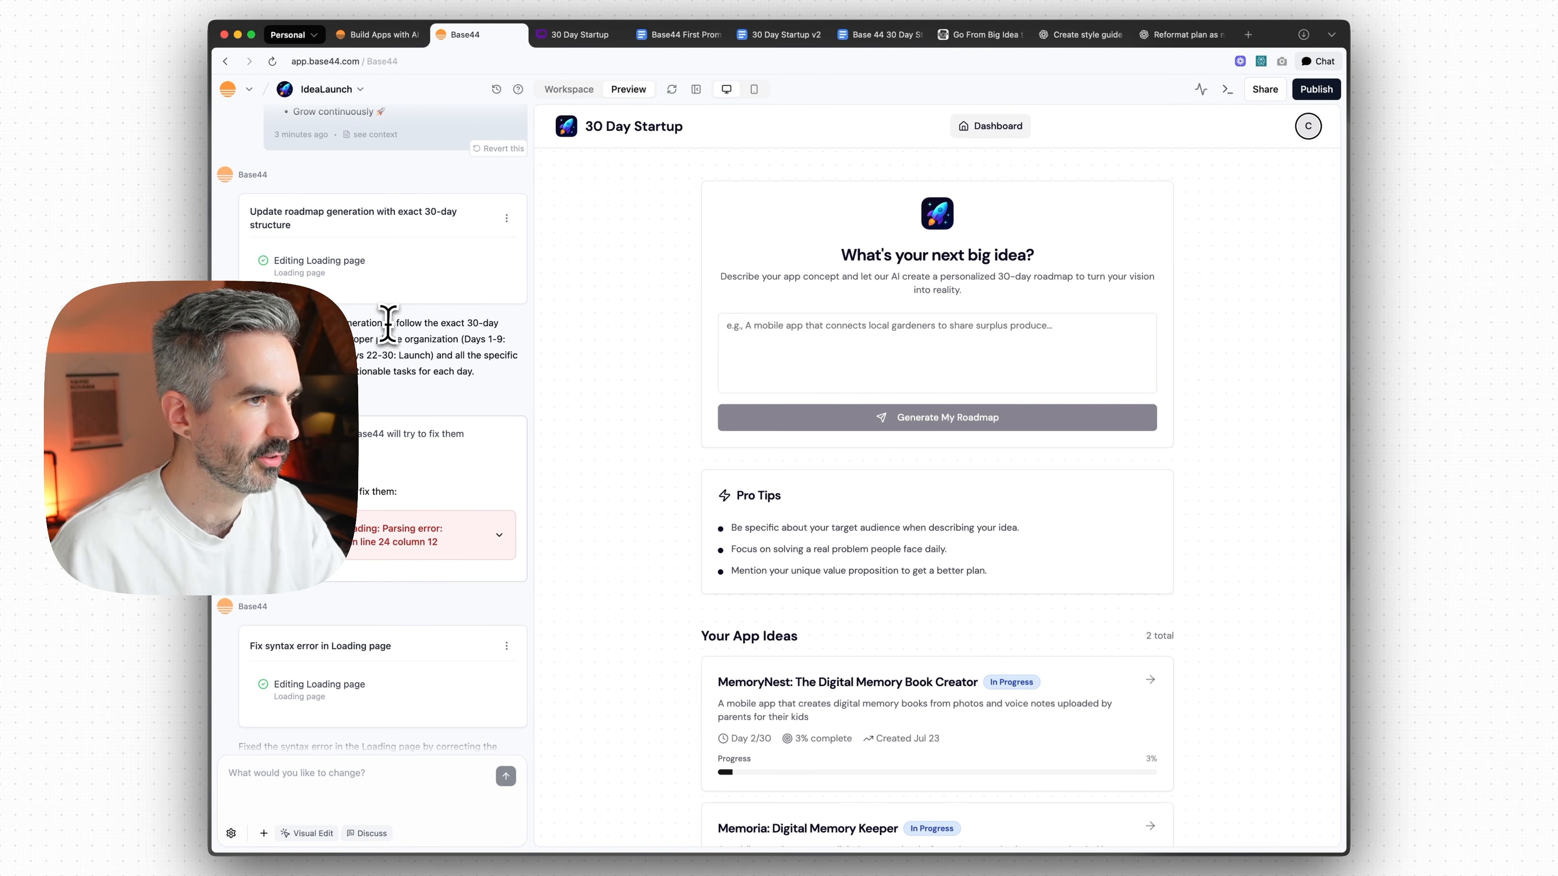
{"action": "left_click_drag", "start_coordinate": [387, 323], "coordinate": [498, 363]}
{"action": "left_click", "coordinate": [436, 334]}
{"action": "left_click_drag", "start_coordinate": [375, 341], "coordinate": [486, 377]}
{"action": "left_click", "coordinate": [394, 346]}
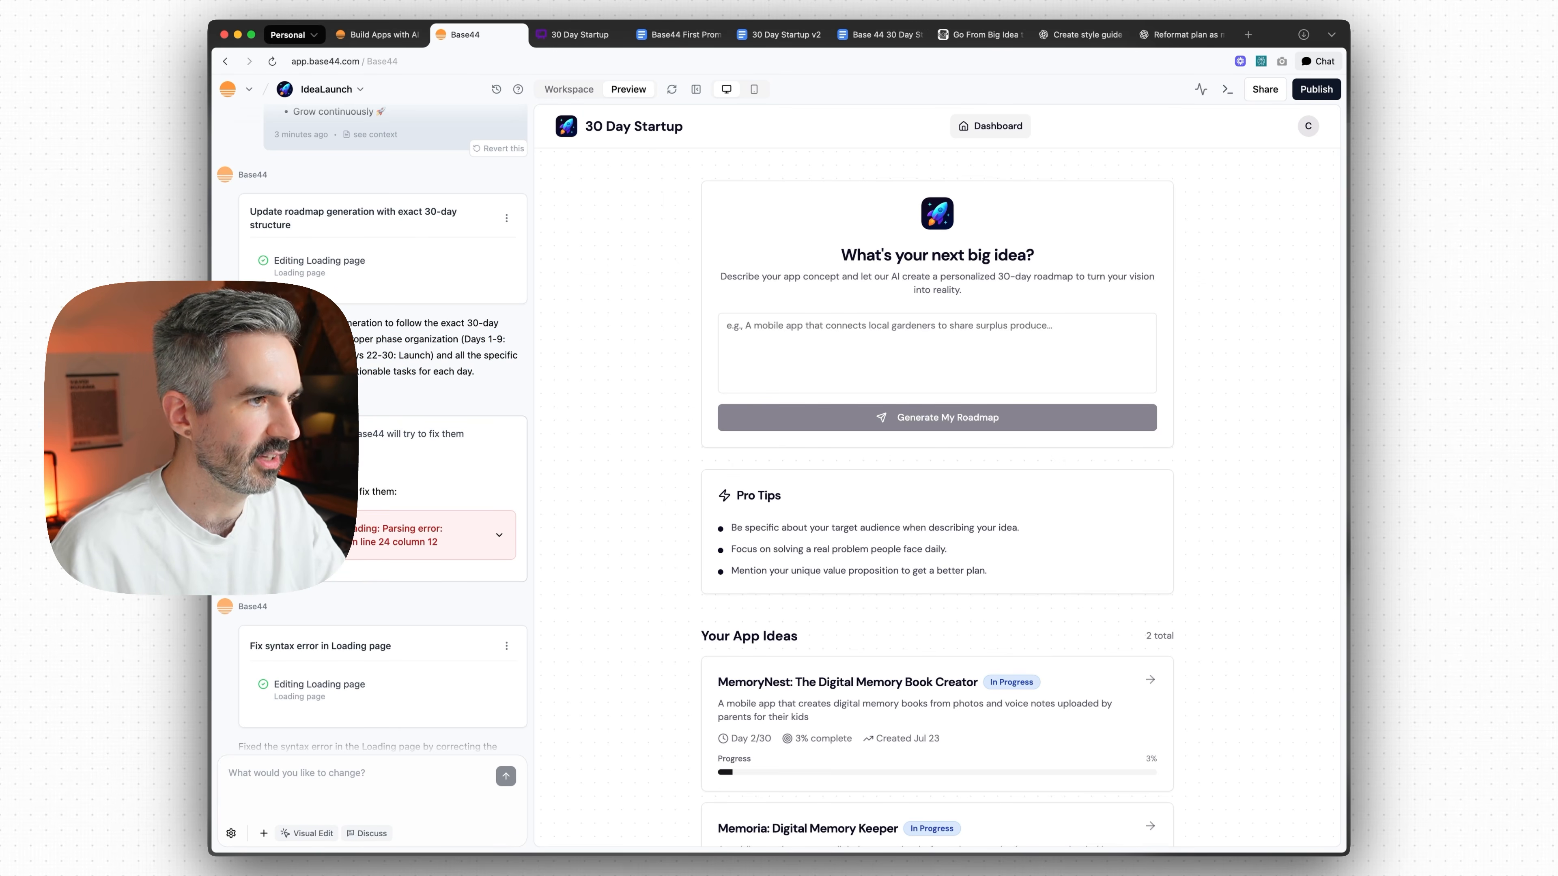
{"action": "left_click_drag", "start_coordinate": [433, 327], "coordinate": [476, 375]}
{"action": "left_click", "coordinate": [389, 365]}
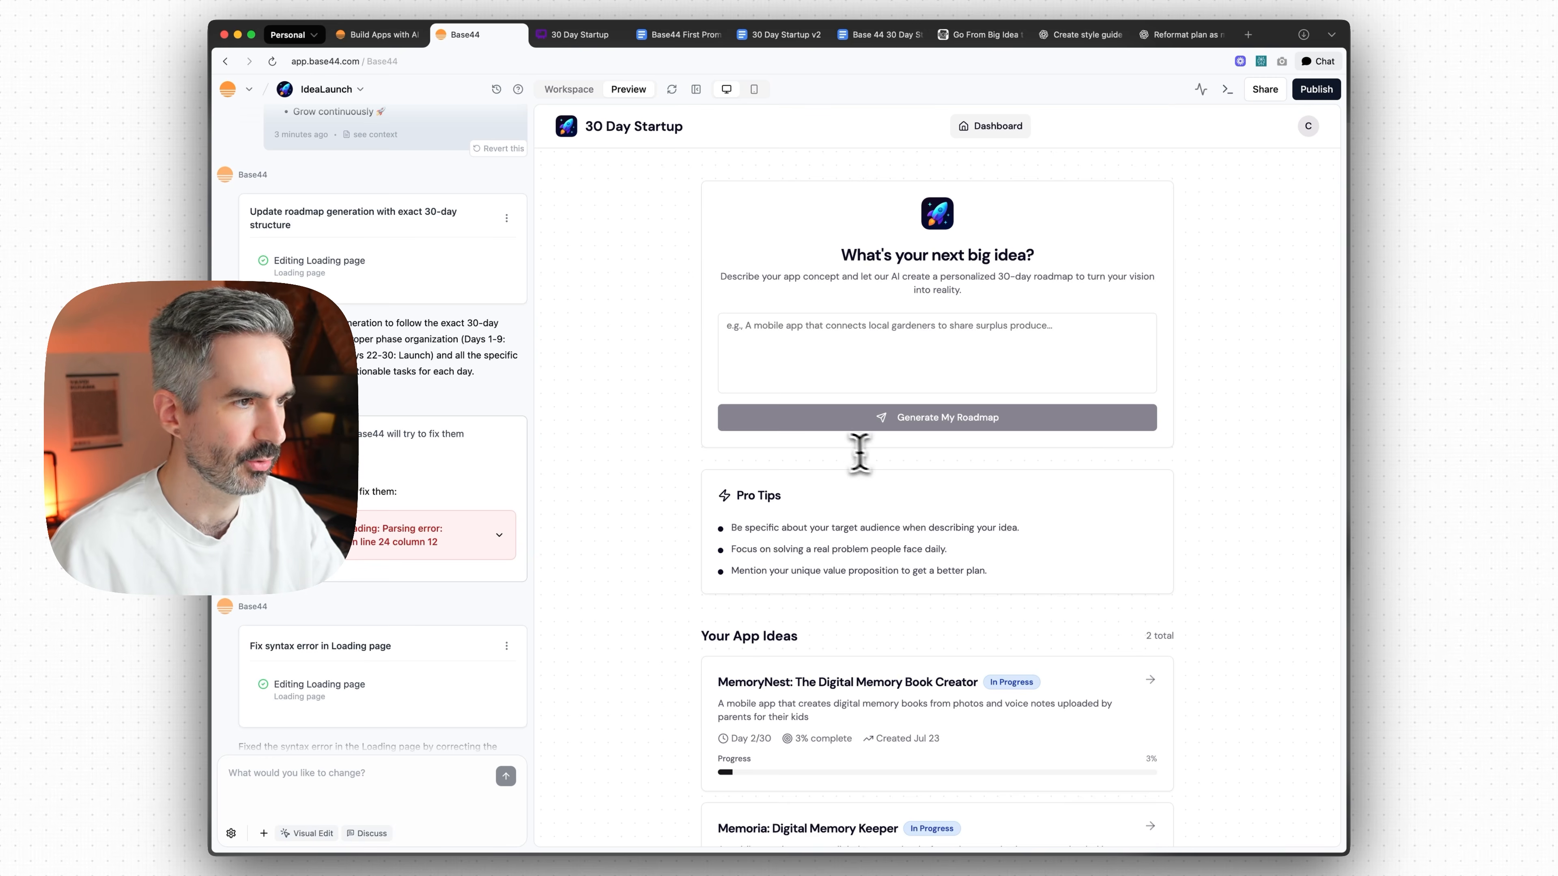
- Open the existing MemoryNest roadmap and review its Day 2 and Day 3 content
{"action": "scroll", "coordinate": [859, 491], "scroll_direction": "down", "scroll_amount": 2}
{"action": "left_click", "coordinate": [974, 619]}
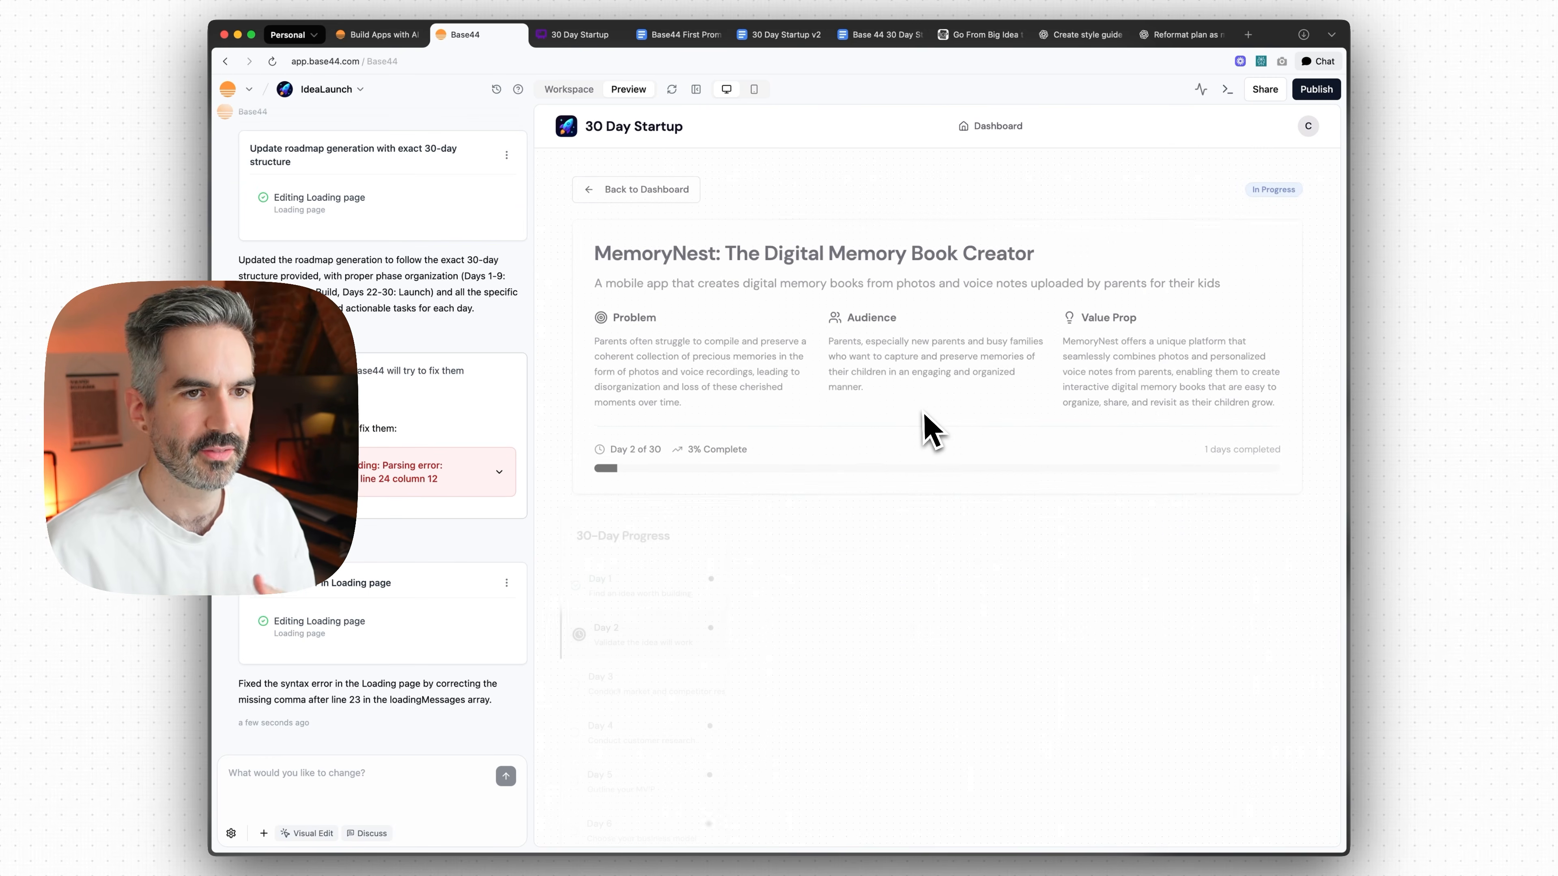
{"action": "scroll", "coordinate": [945, 429], "scroll_direction": "down", "scroll_amount": 8}
{"action": "left_click", "coordinate": [947, 438]}
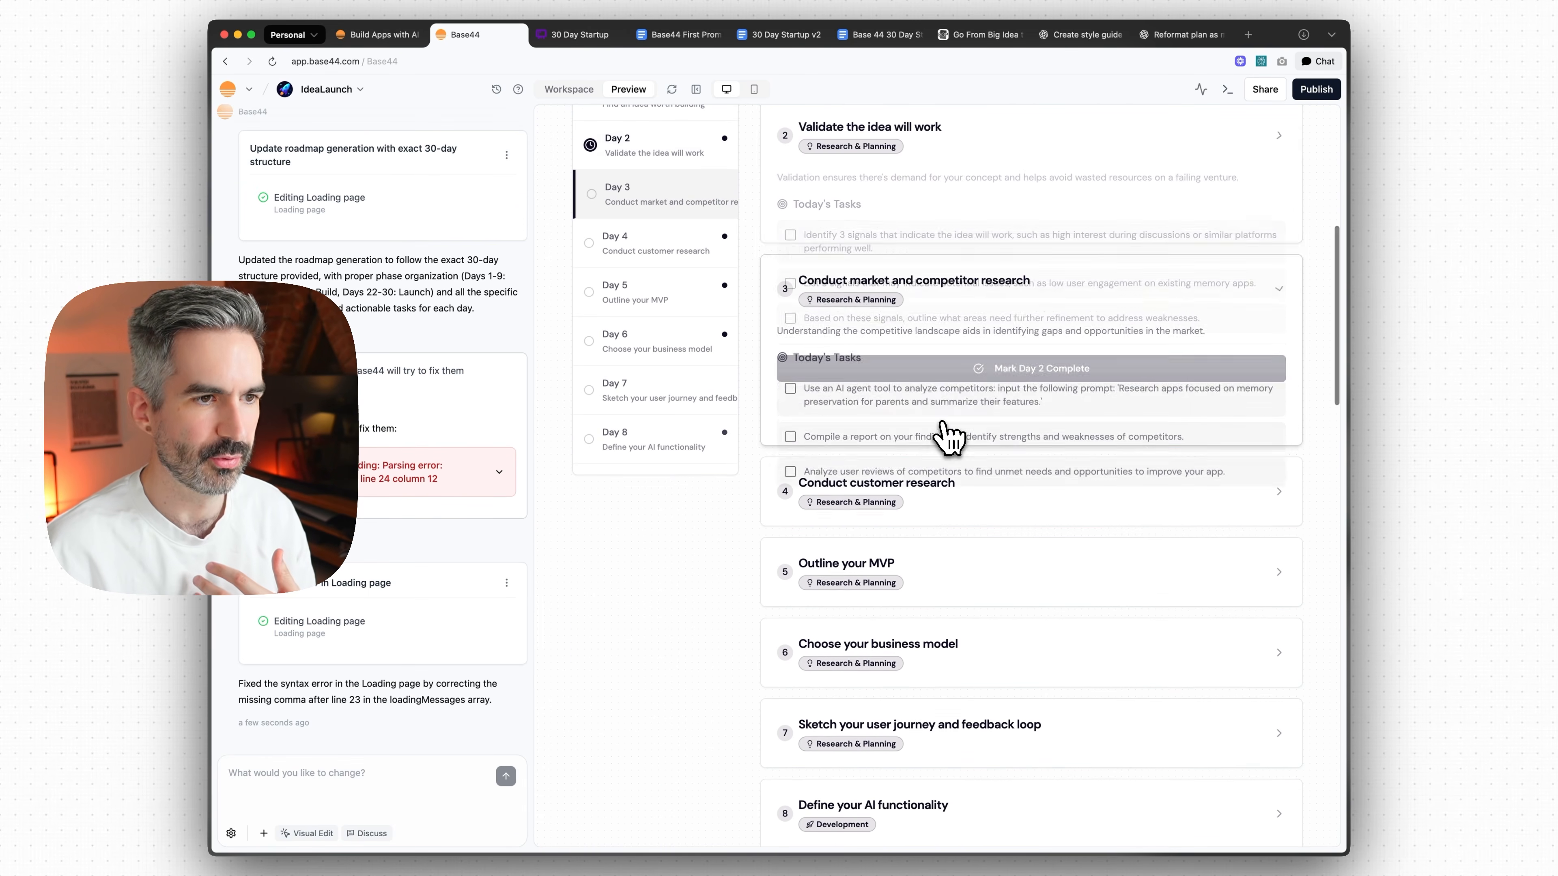
{"action": "left_click", "coordinate": [930, 147]}
{"action": "scroll", "coordinate": [887, 279], "scroll_direction": "up", "scroll_amount": 5}
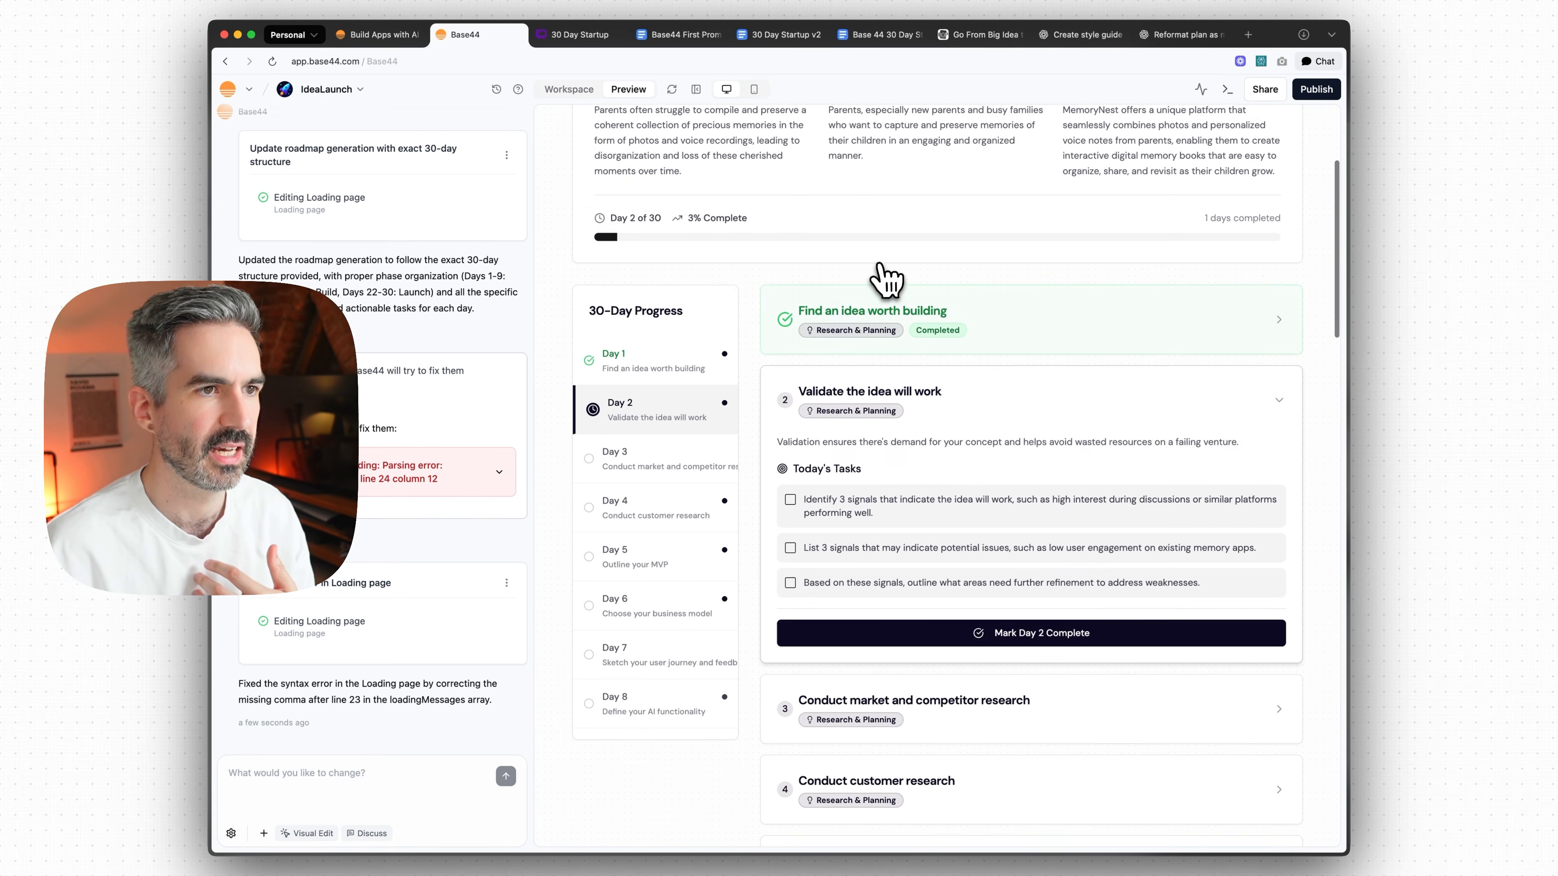
{"action": "scroll", "coordinate": [650, 249], "scroll_direction": "up", "scroll_amount": 4}
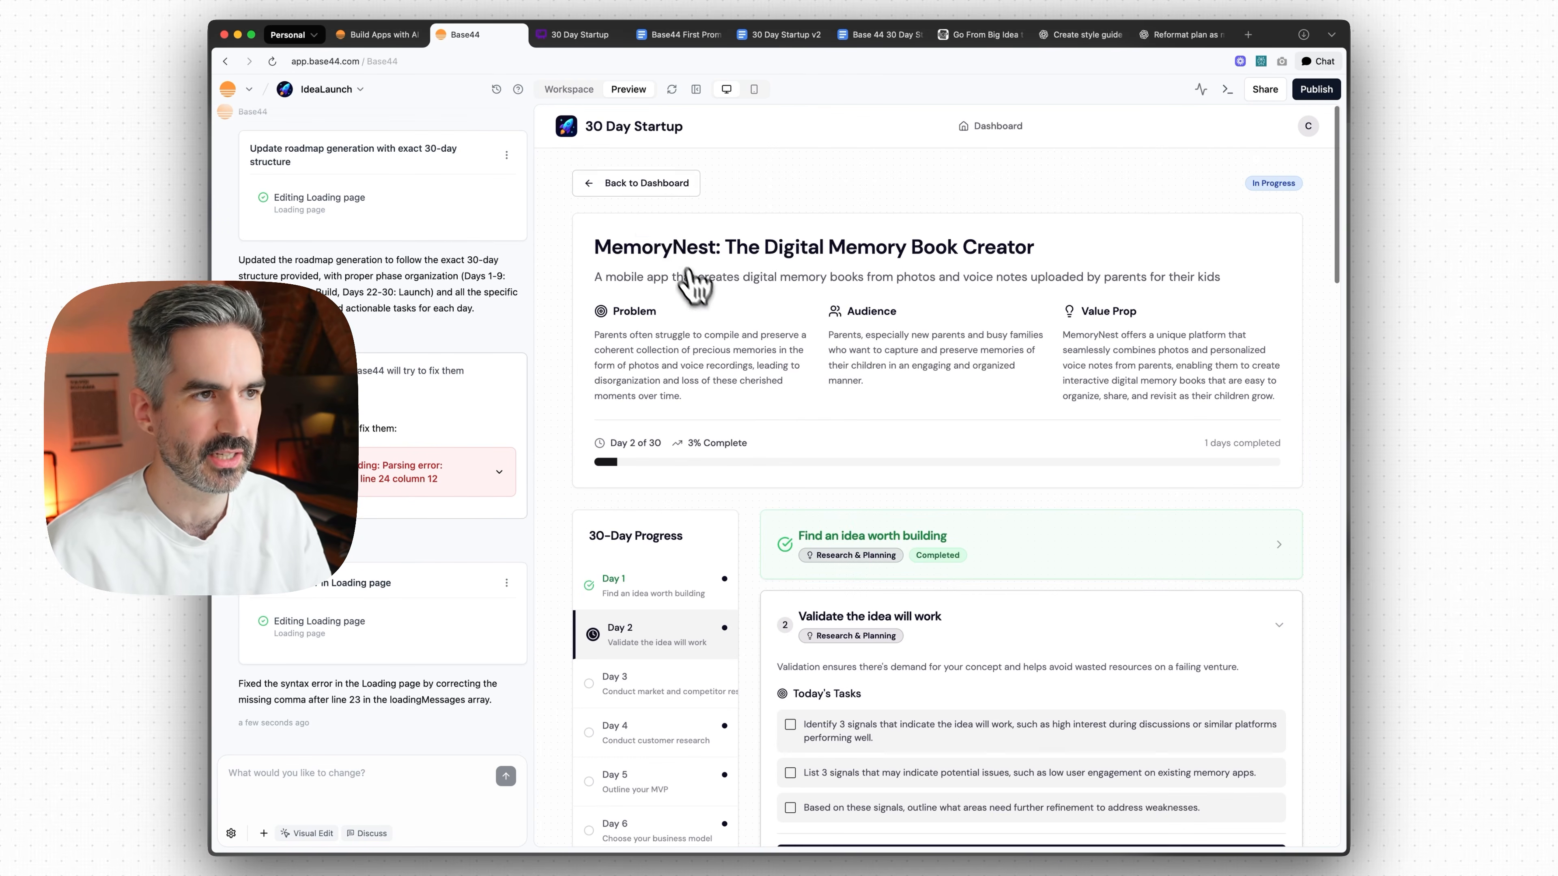
- Generate a new roadmap from the dashboard by reusing the MemoryNest description about digital memory books from photos and voice notes
{"action": "left_click", "coordinate": [620, 185]}
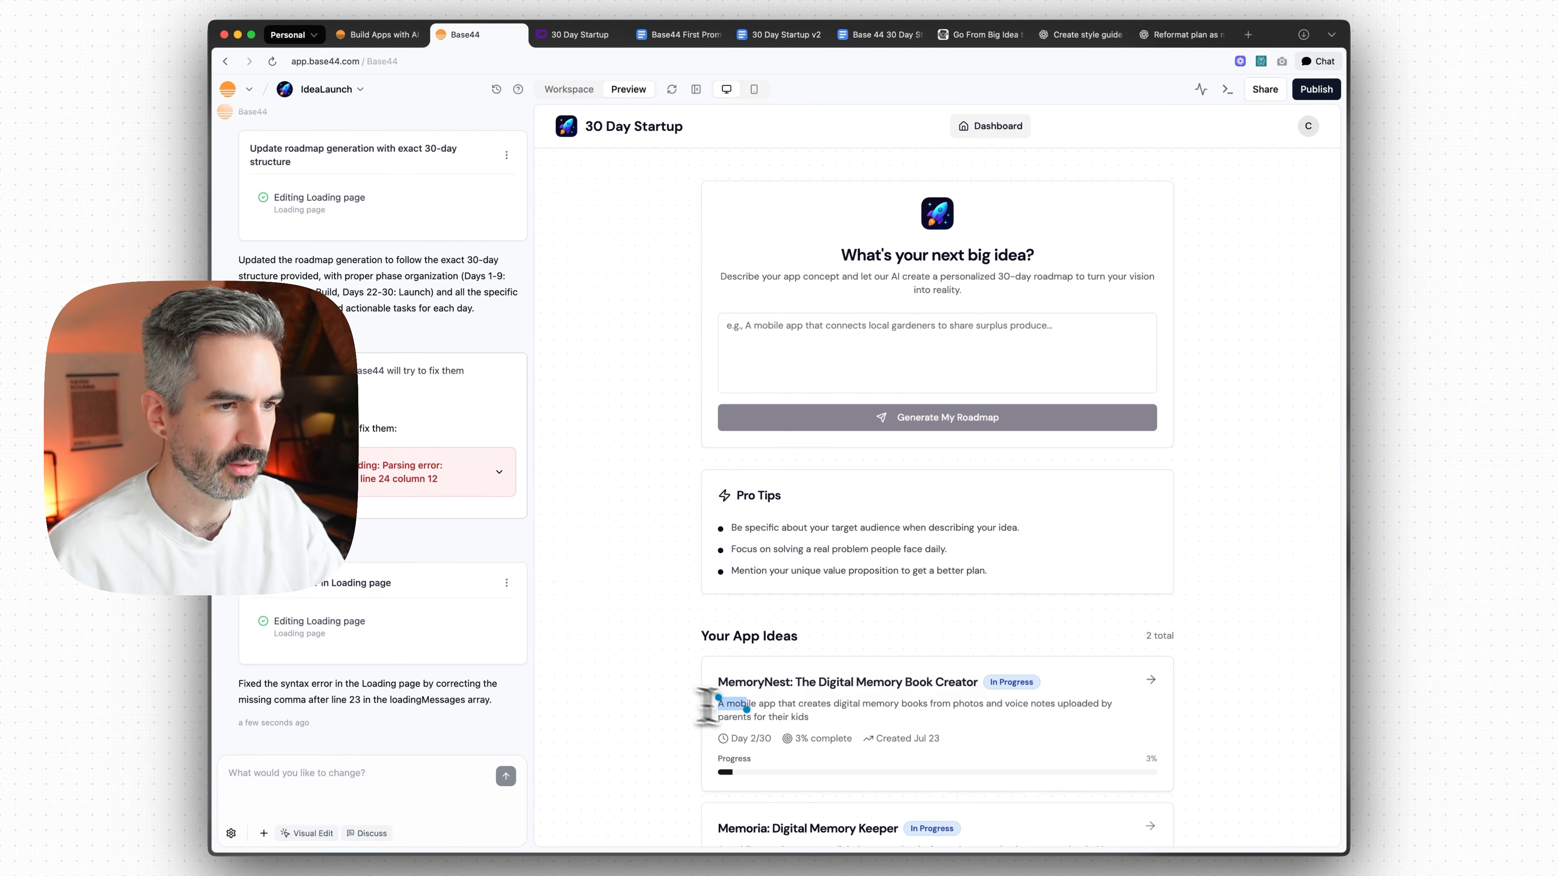
{"action": "left_click_drag", "start_coordinate": [719, 703], "coordinate": [808, 717]}
{"action": "left_click", "coordinate": [845, 343]}
{"action": "type", "text": "A mobile app that creates digital memory books from photos and voice notes uploaded by parents for their kids"}
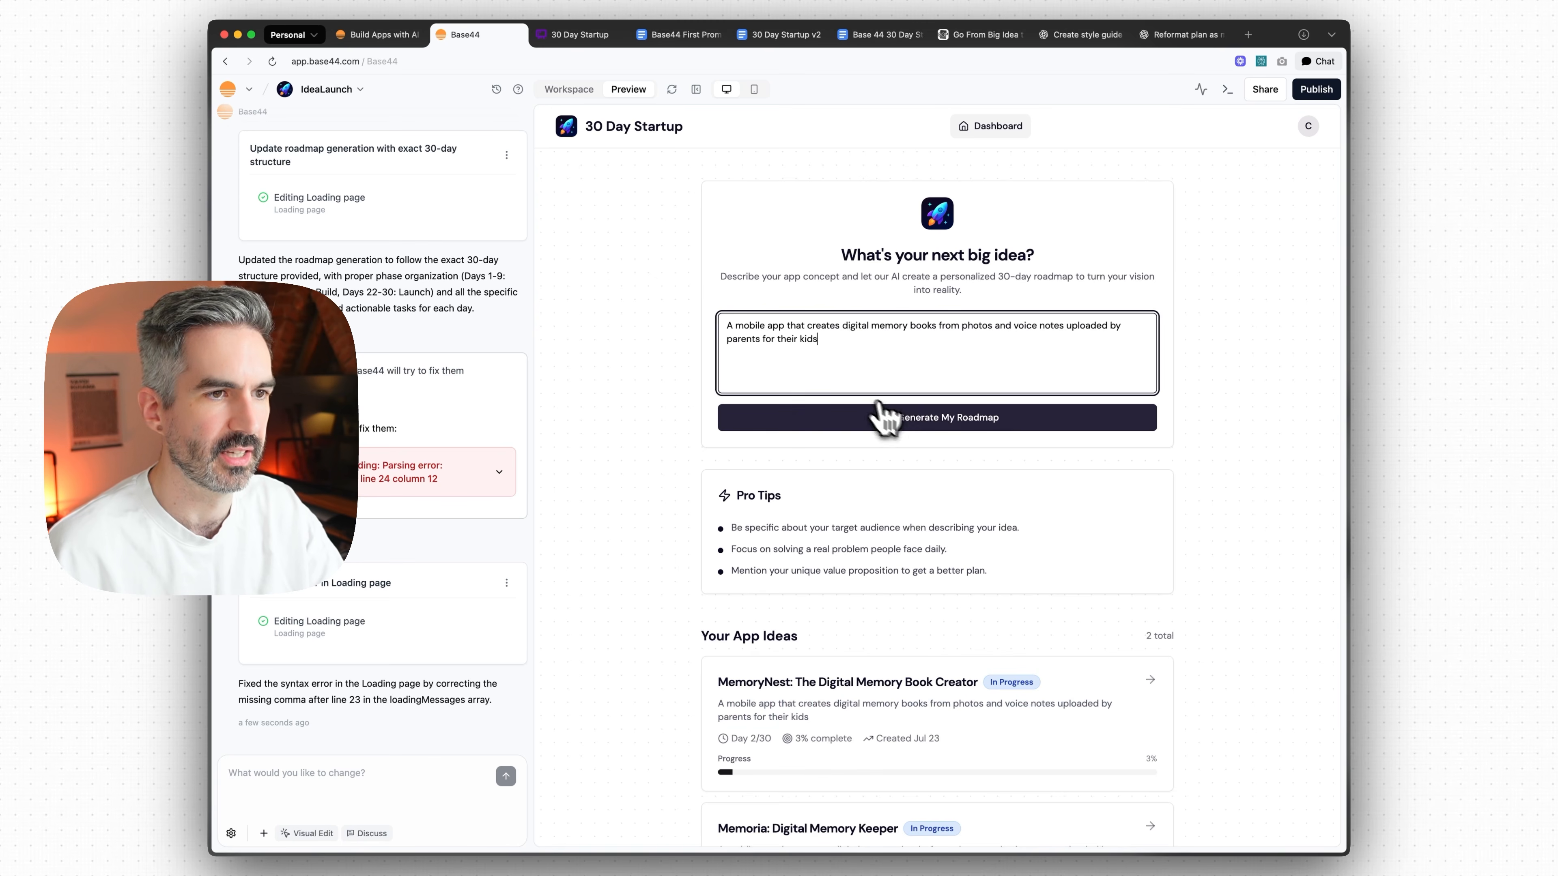
{"action": "left_click", "coordinate": [921, 424]}
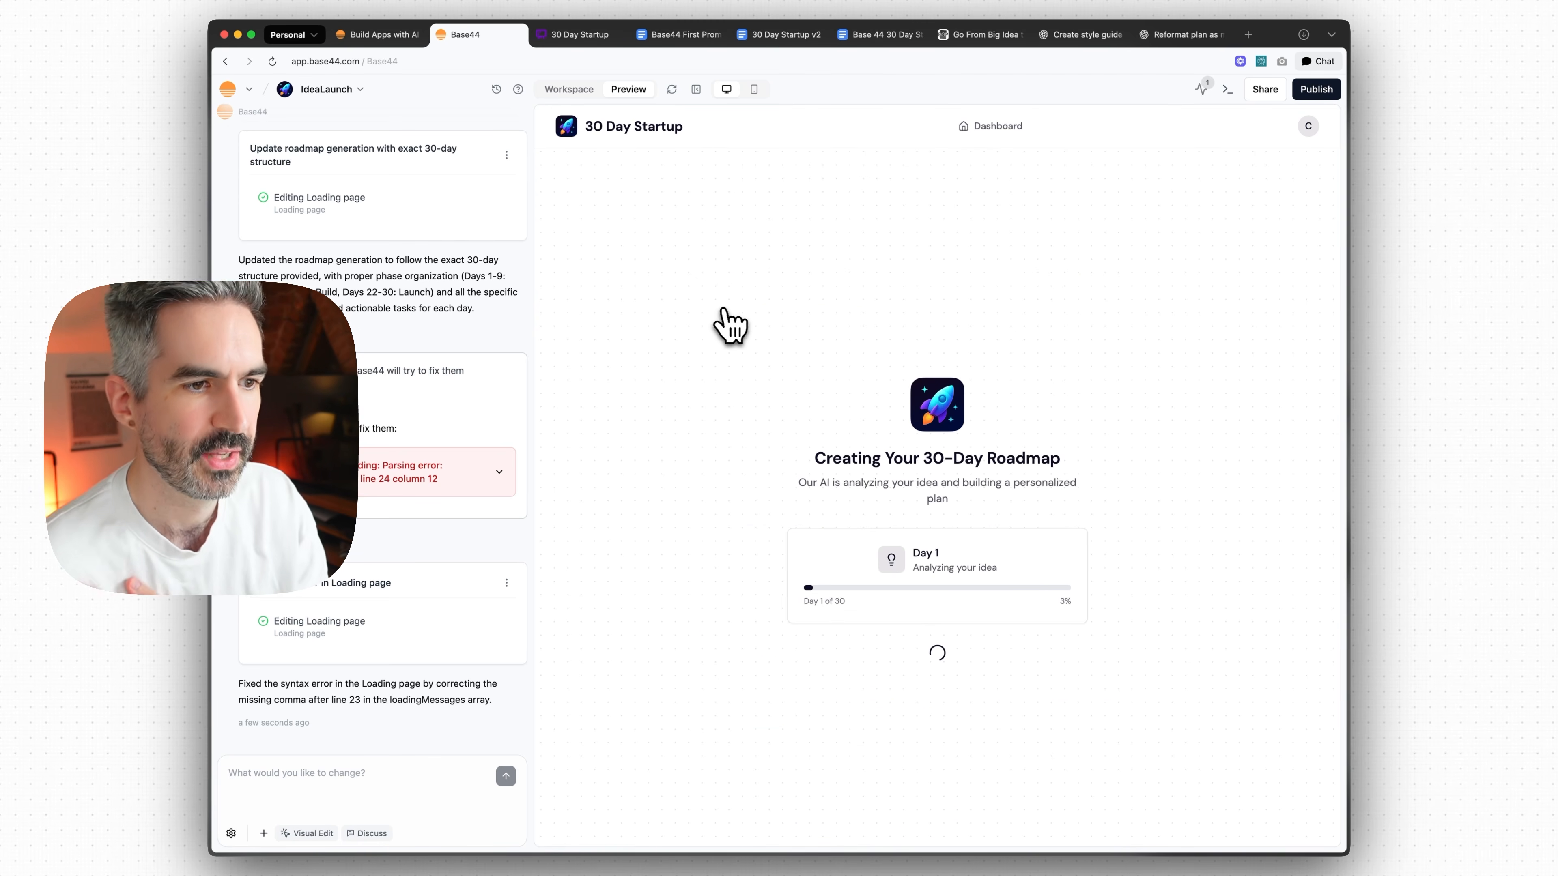
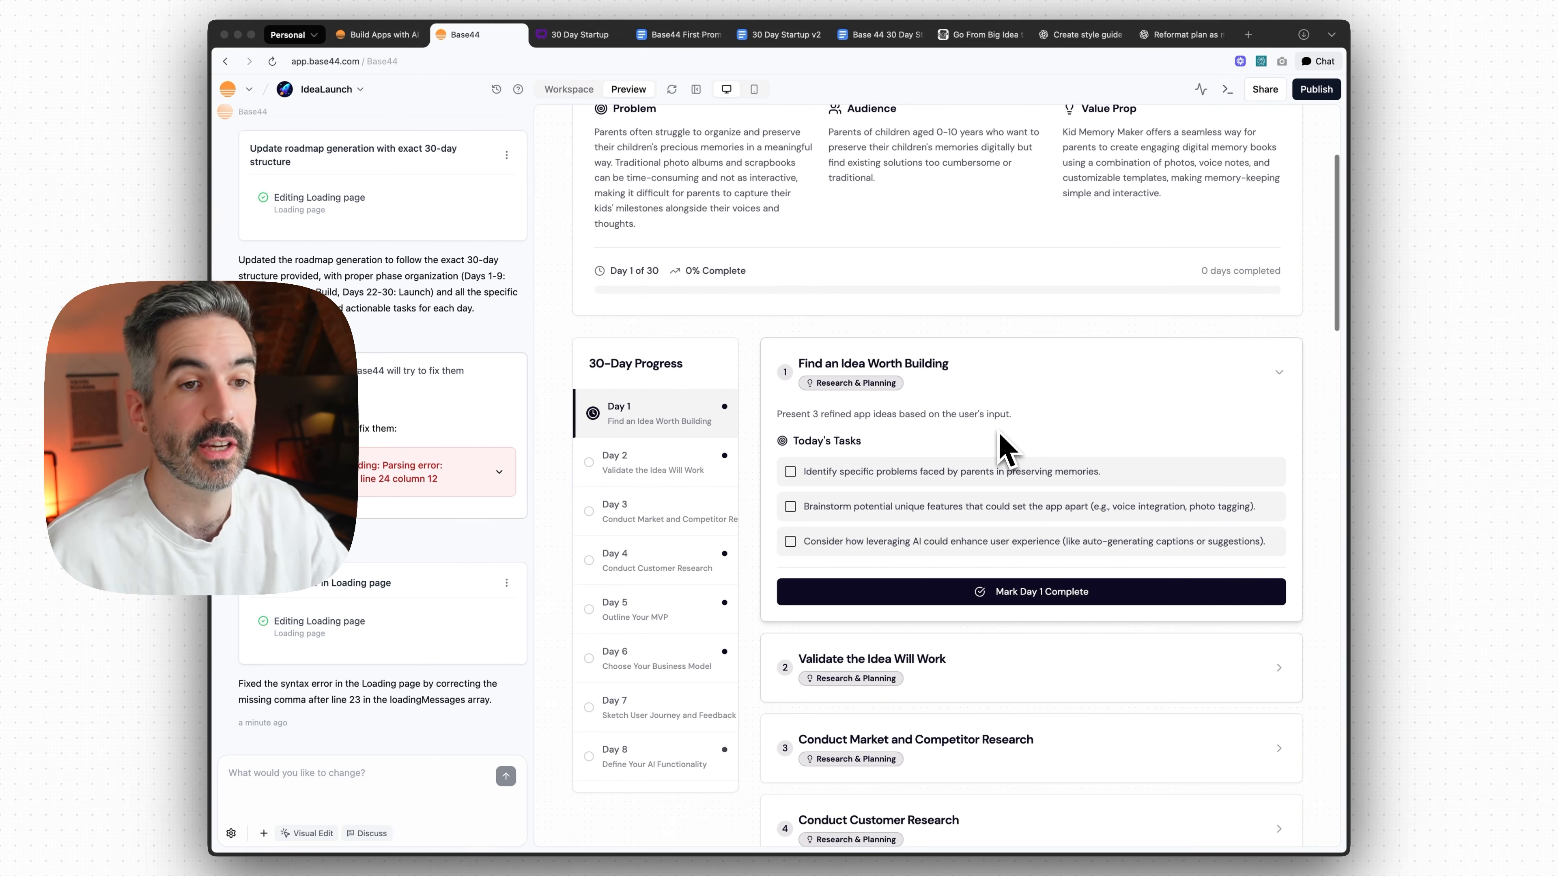
- Review the new Kid Memory Maker roadmap's overview, Day 1 tasks and list of days
{"action": "scroll", "coordinate": [1071, 411], "scroll_direction": "up", "scroll_amount": 3}
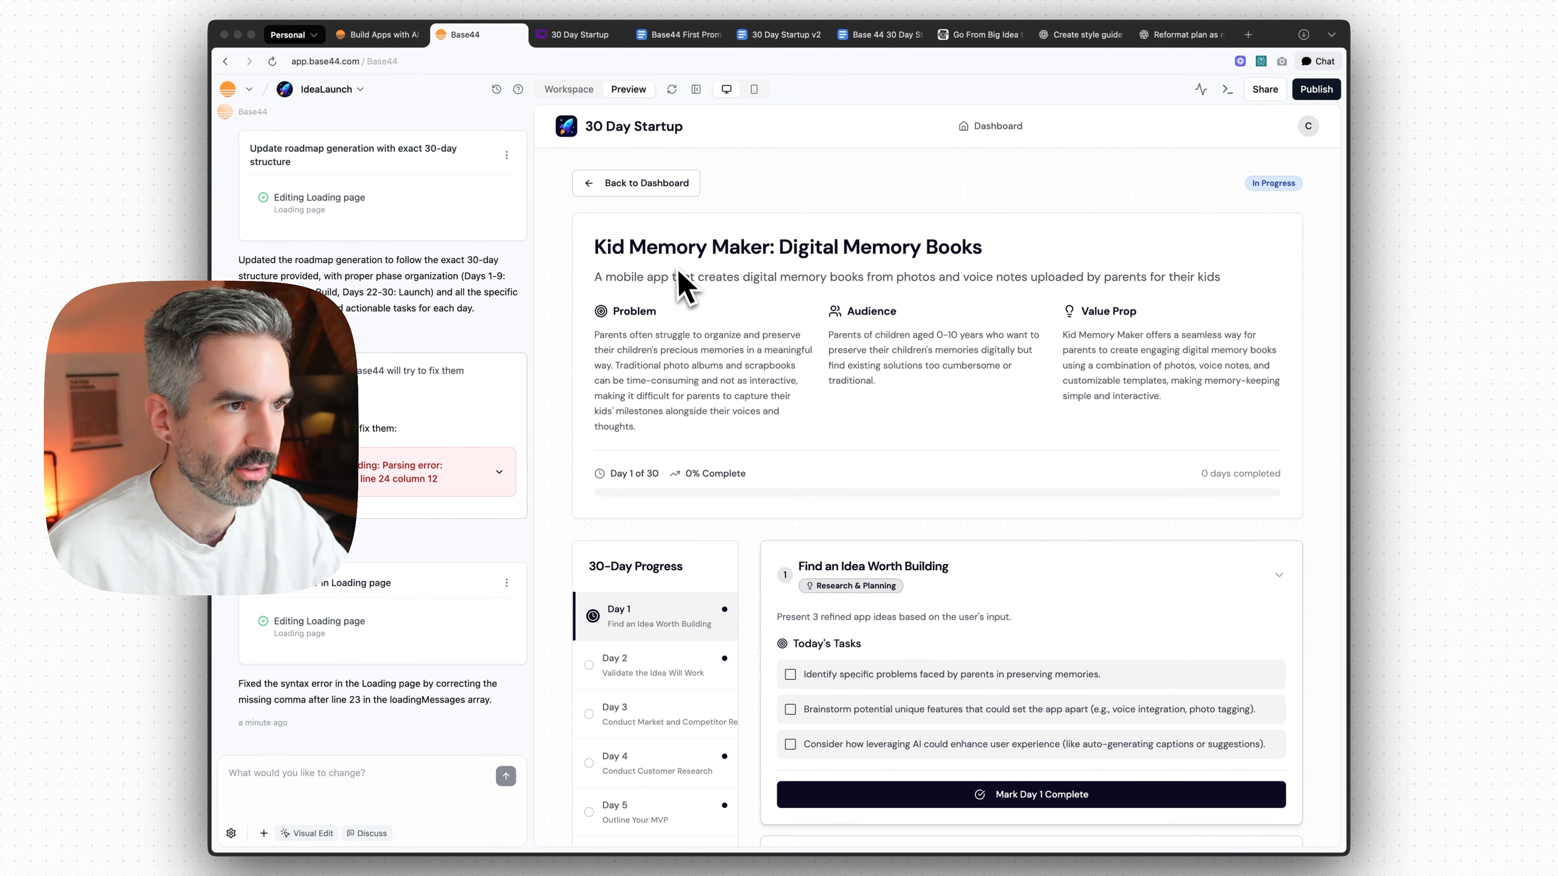
{"action": "scroll", "coordinate": [901, 304], "scroll_direction": "down", "scroll_amount": 3}
{"action": "scroll", "coordinate": [899, 304], "scroll_direction": "down", "scroll_amount": 2}
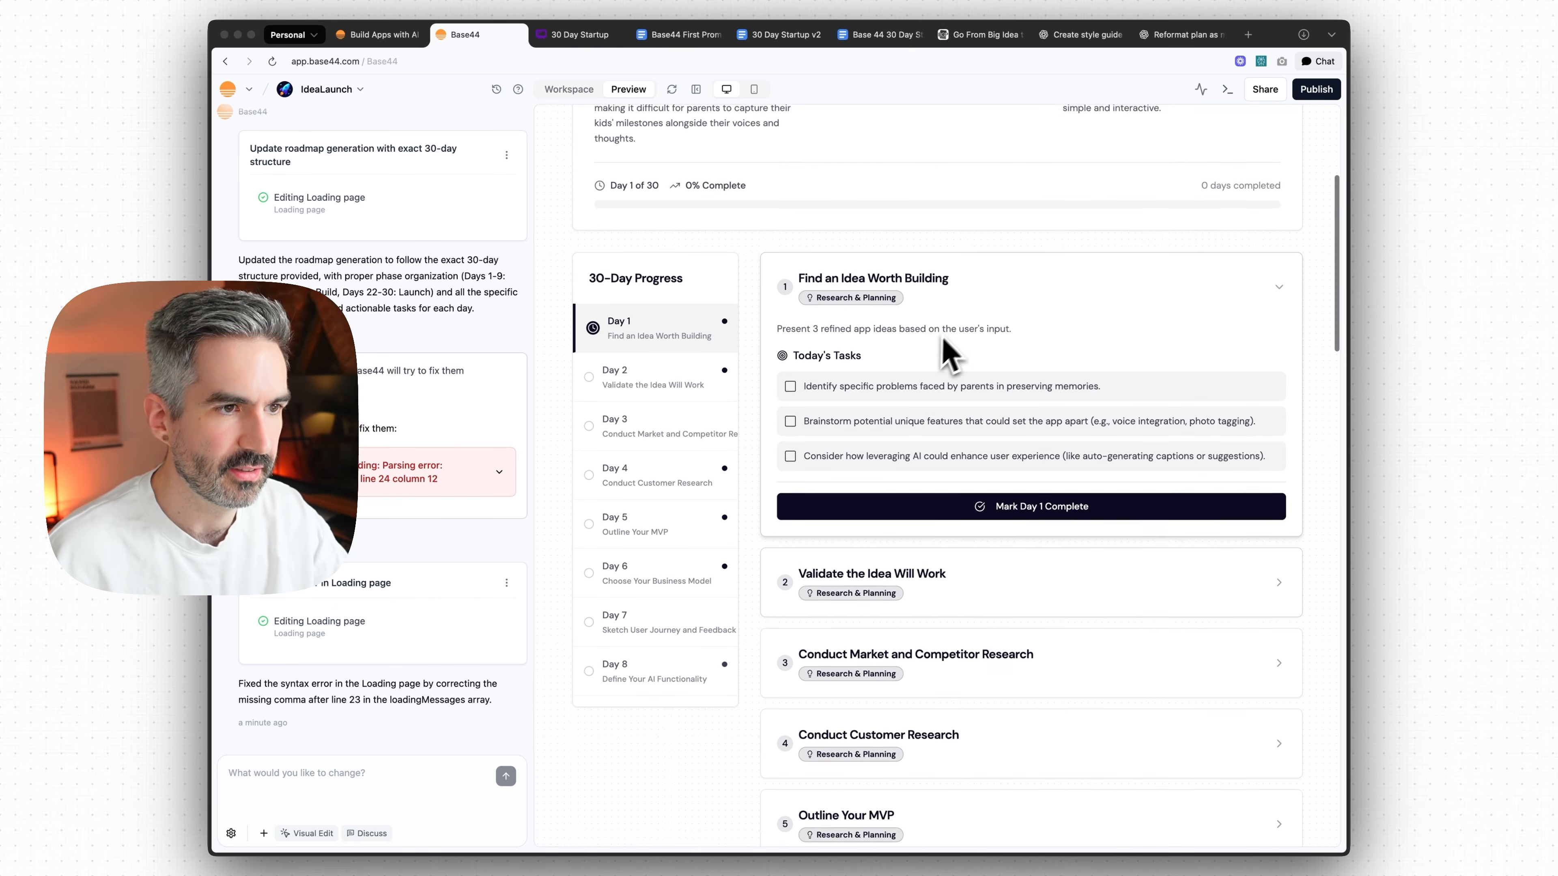
{"action": "scroll", "coordinate": [939, 344], "scroll_direction": "down", "scroll_amount": 1}
{"action": "scroll", "coordinate": [981, 340], "scroll_direction": "down", "scroll_amount": 2}
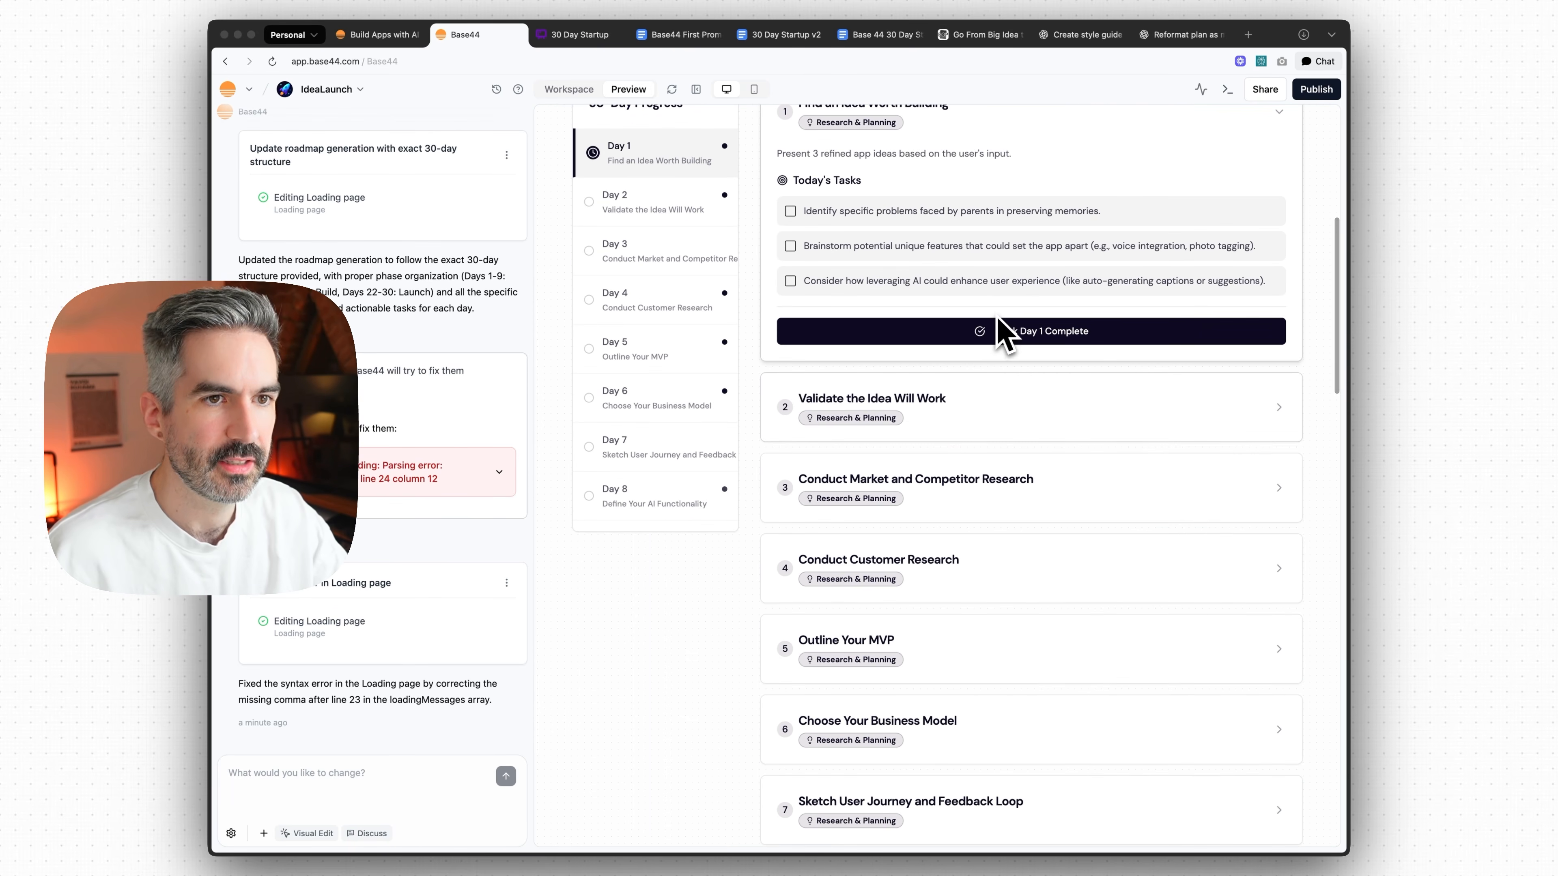
{"action": "scroll", "coordinate": [997, 319], "scroll_direction": "up", "scroll_amount": 1}
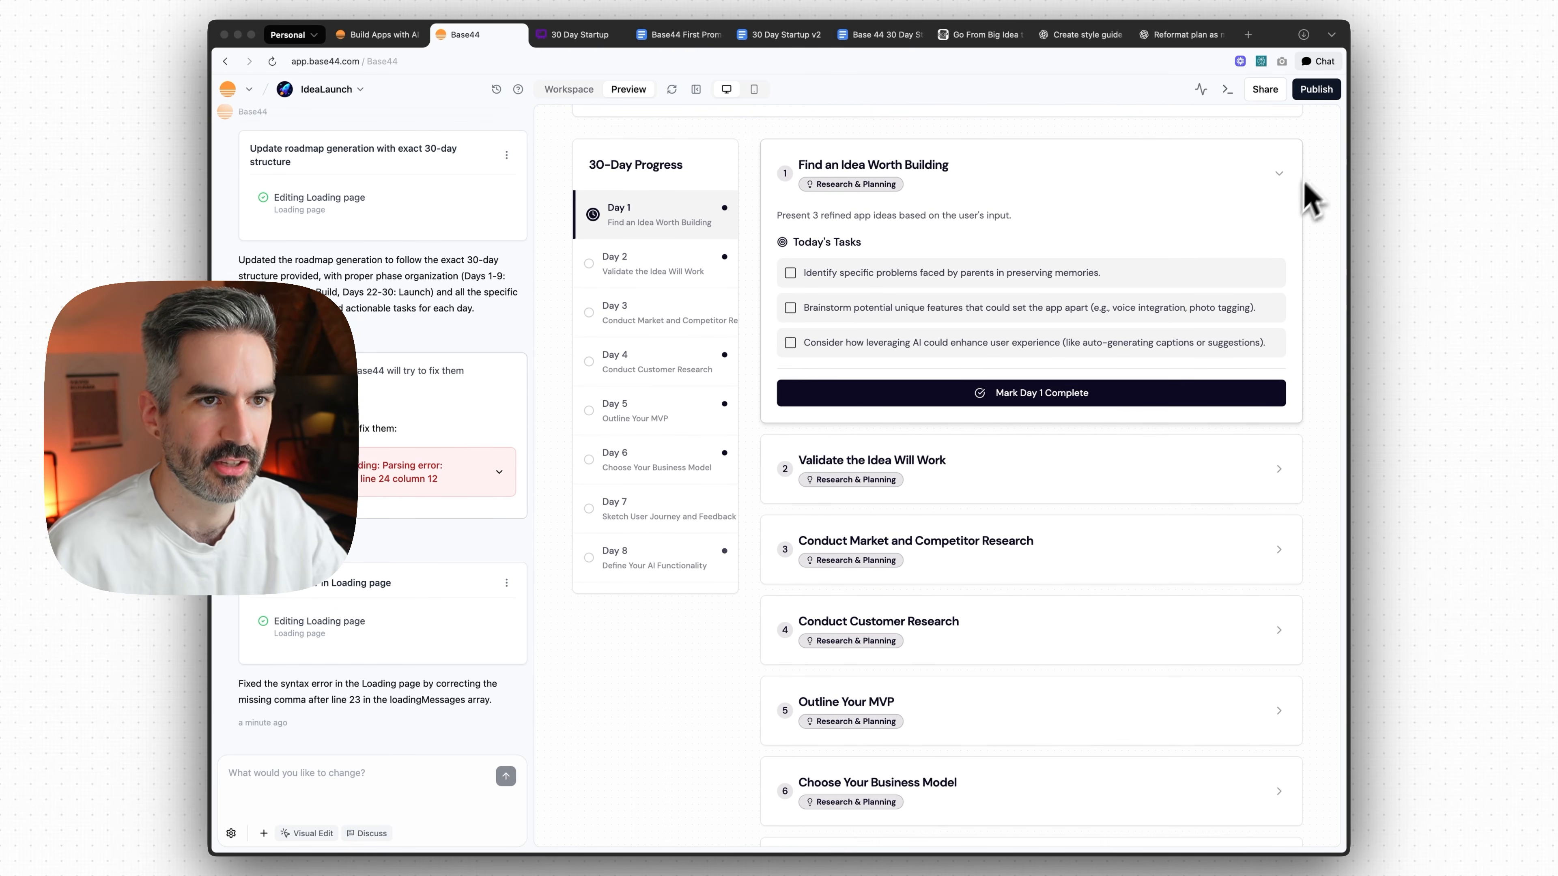
{"action": "scroll", "coordinate": [1043, 344], "scroll_direction": "down", "scroll_amount": 1}
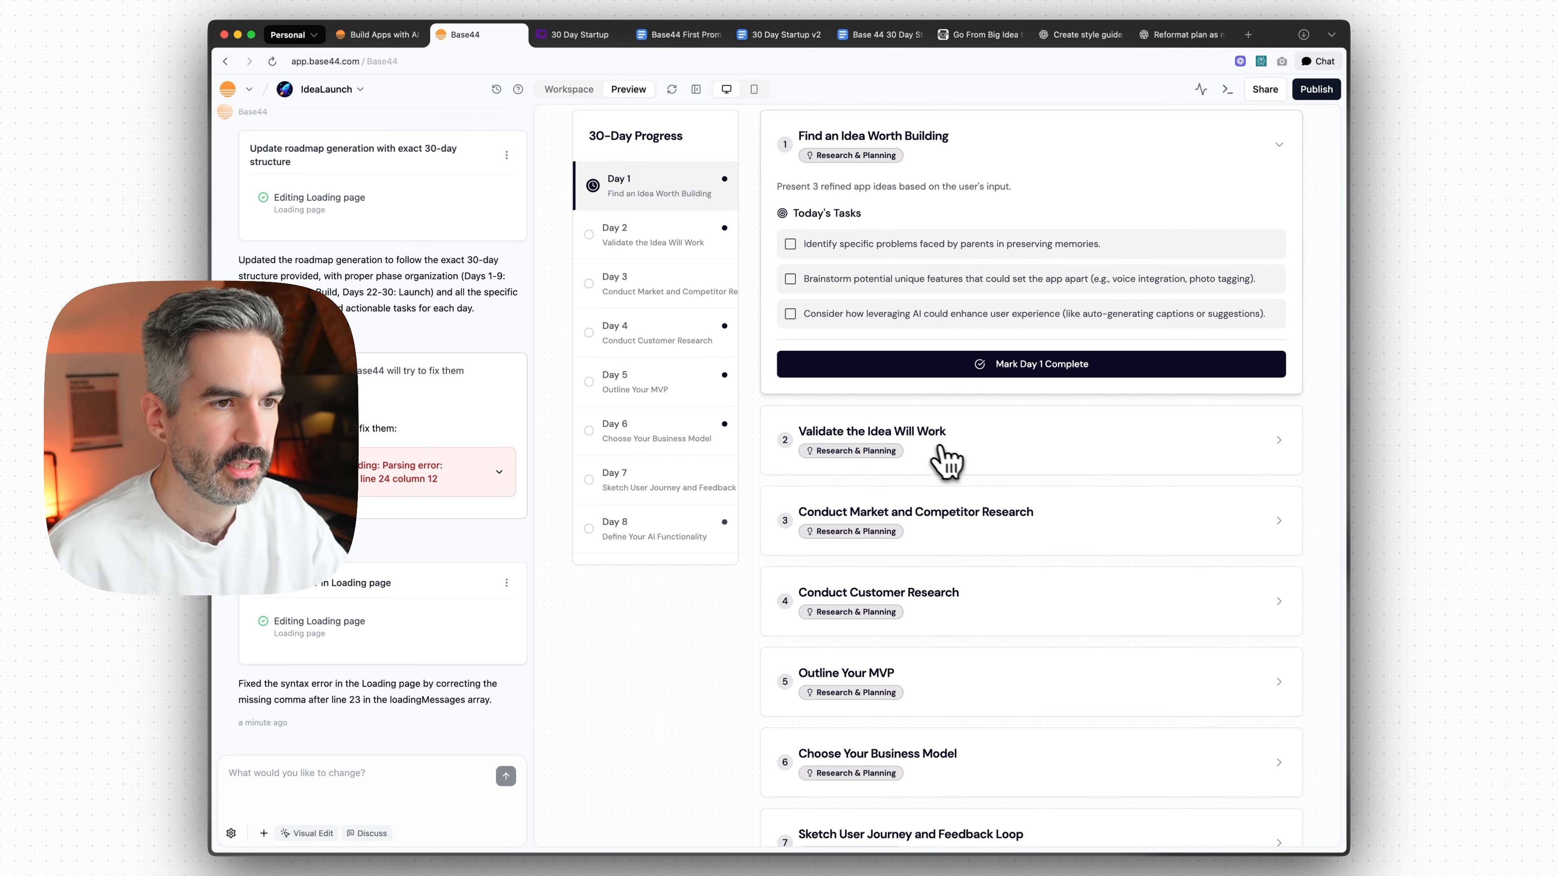
- Expand Day 2, "Validate the Idea Will Work", and examine its description and tasks
{"action": "left_click", "coordinate": [947, 460]}
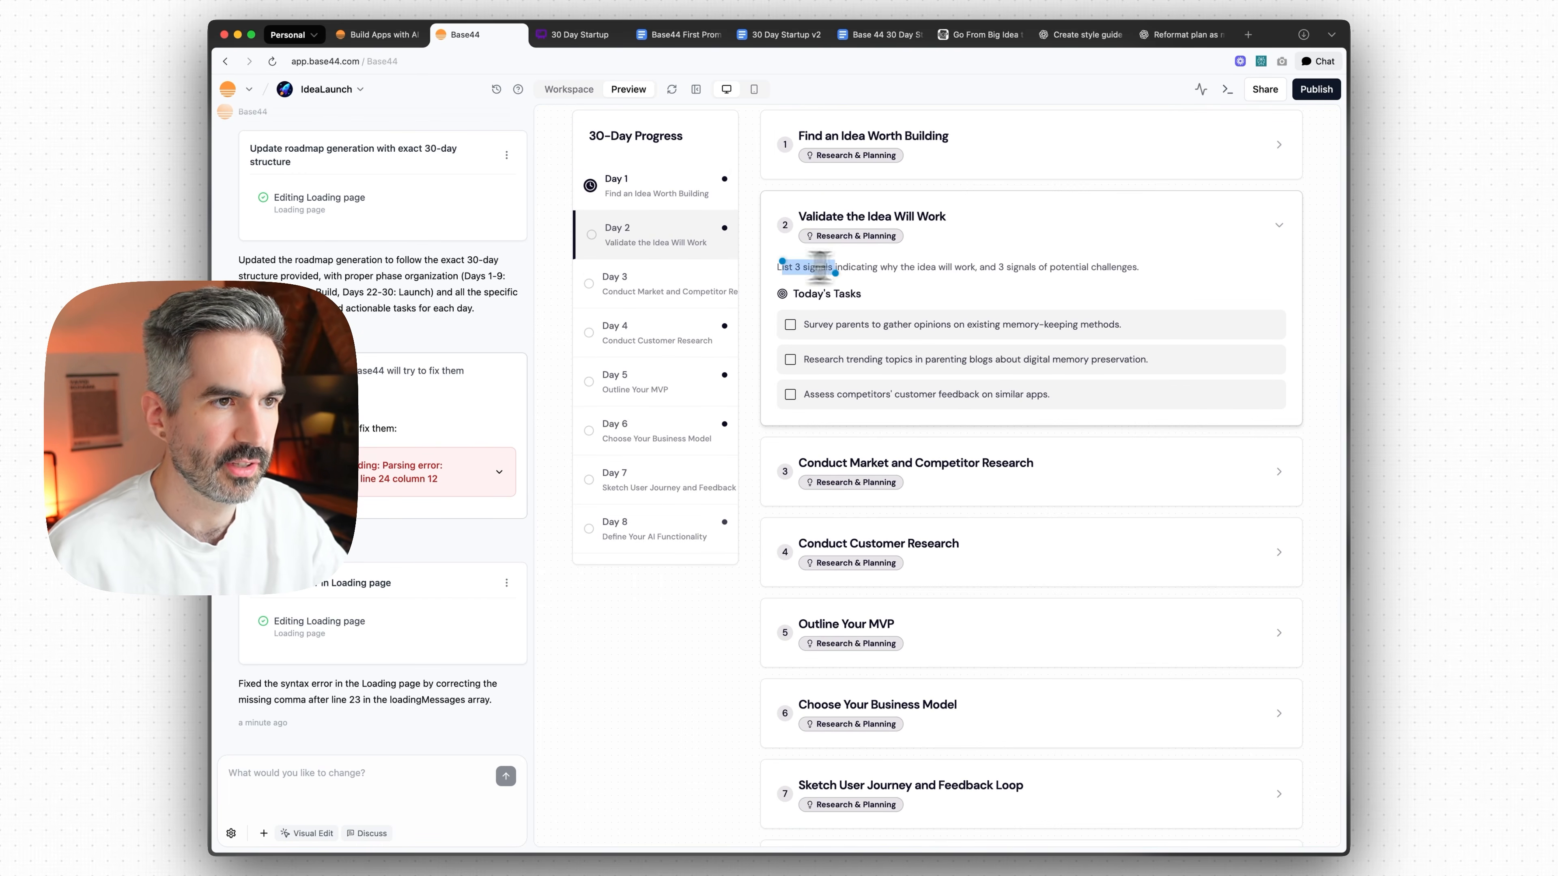
{"action": "left_click_drag", "start_coordinate": [797, 266], "coordinate": [1002, 266]}
{"action": "left_click", "coordinate": [1080, 270]}
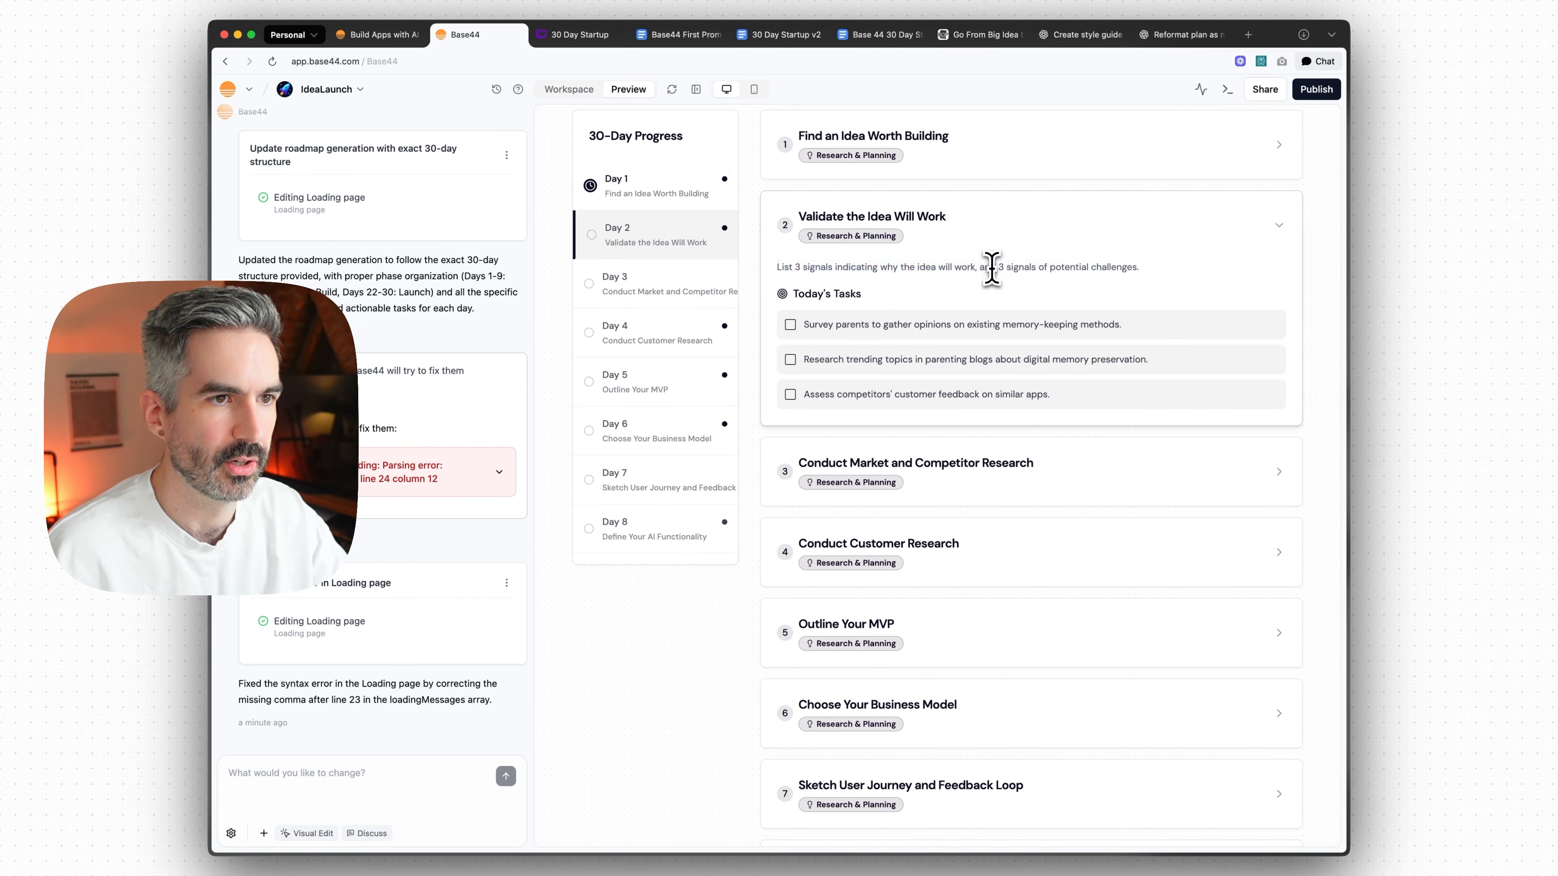
{"action": "left_click_drag", "start_coordinate": [1140, 270], "coordinate": [777, 271]}
{"action": "left_click", "coordinate": [885, 271]}
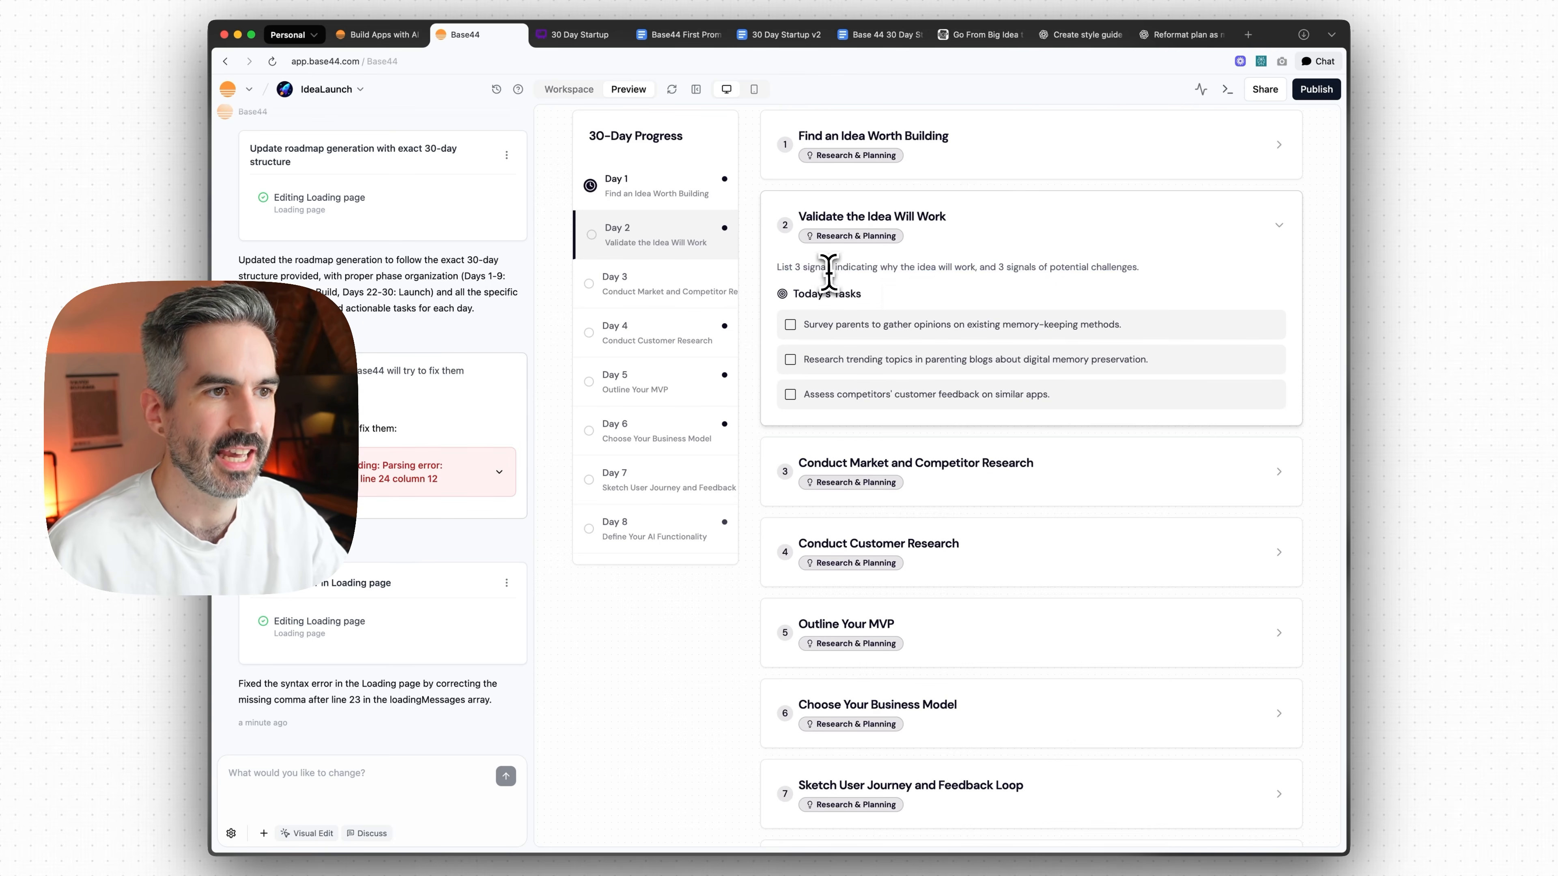
- Reread Day 2's success and challenge signals, and examine Day 3's market and competitor research tasks
{"action": "left_click_drag", "start_coordinate": [1134, 277], "coordinate": [776, 270]}
{"action": "left_click", "coordinate": [824, 273]}
{"action": "scroll", "coordinate": [822, 293], "scroll_direction": "up", "scroll_amount": 3}
{"action": "scroll", "coordinate": [956, 313], "scroll_direction": "down", "scroll_amount": 2}
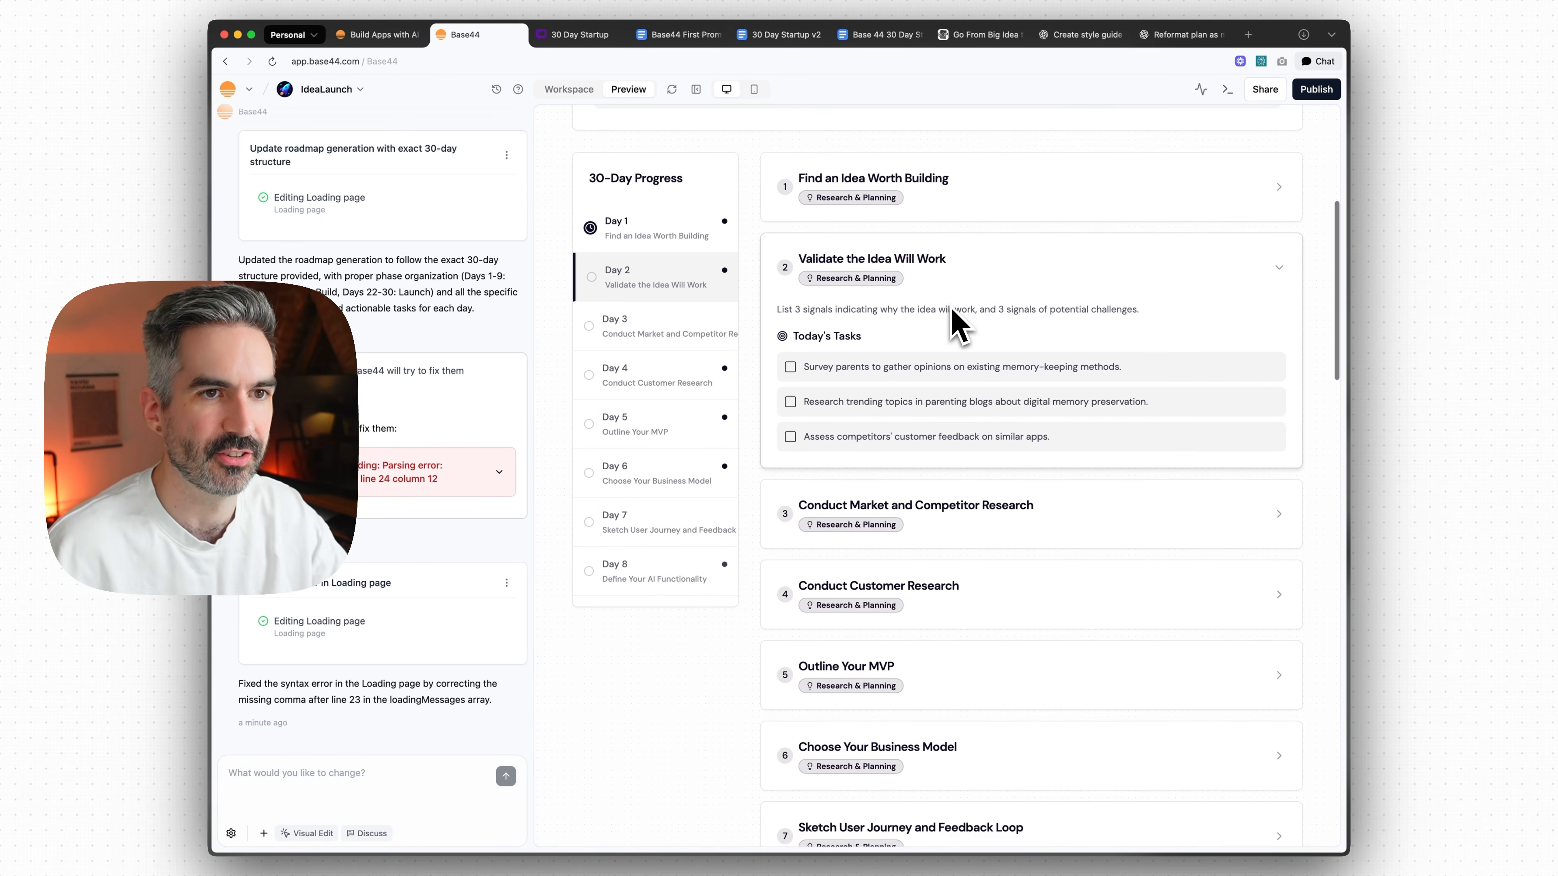
- Leave the IdeaLaunch project and open the Launchpad AI app from the recent apps
{"action": "left_click", "coordinate": [239, 91]}
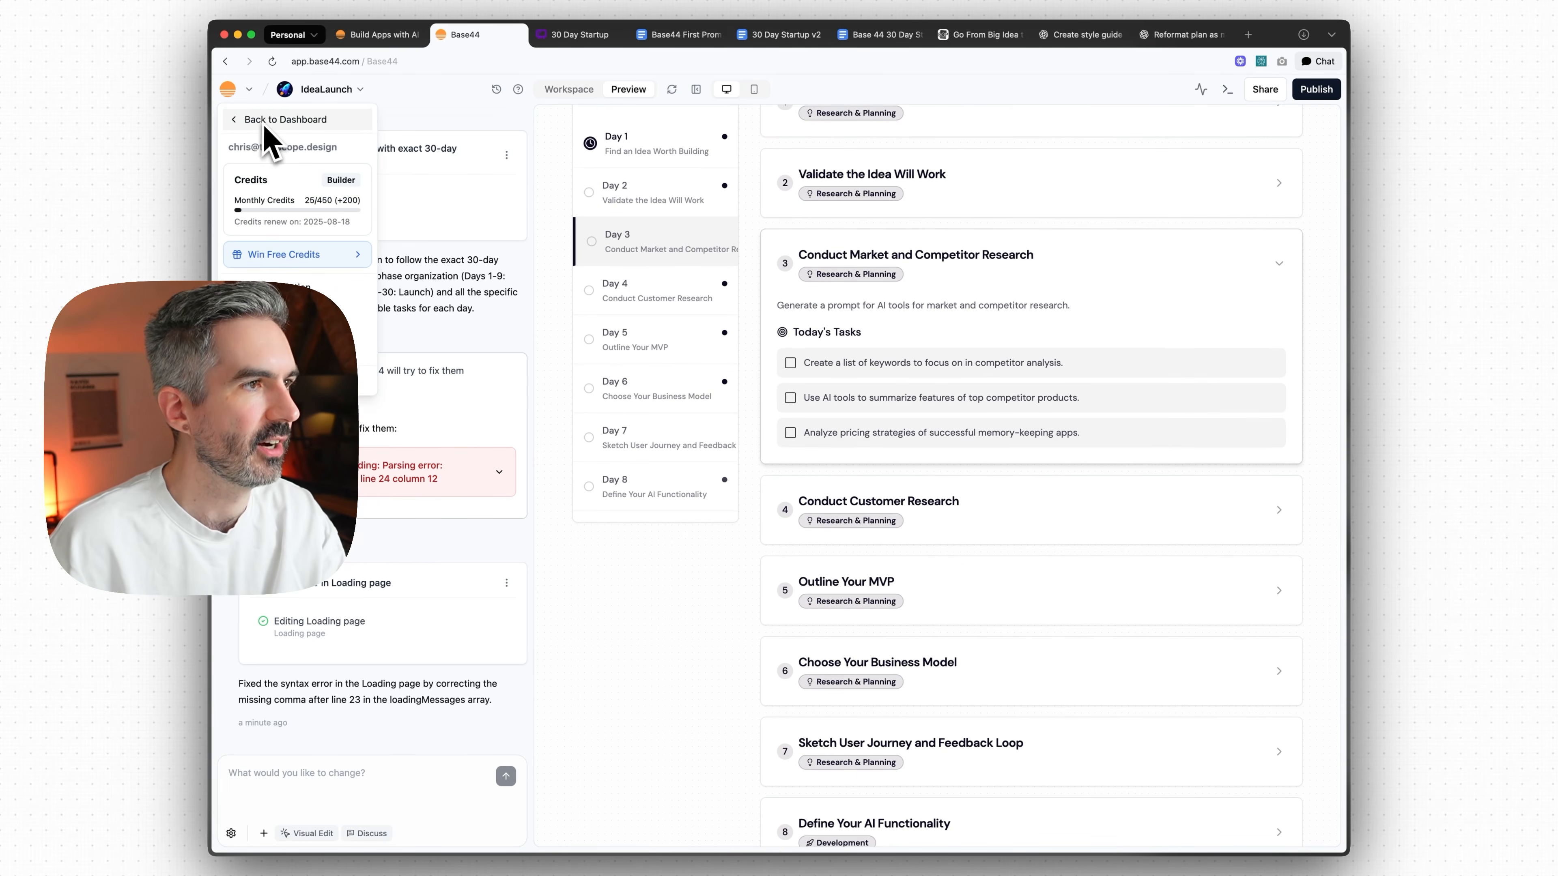
{"action": "left_click", "coordinate": [276, 116]}
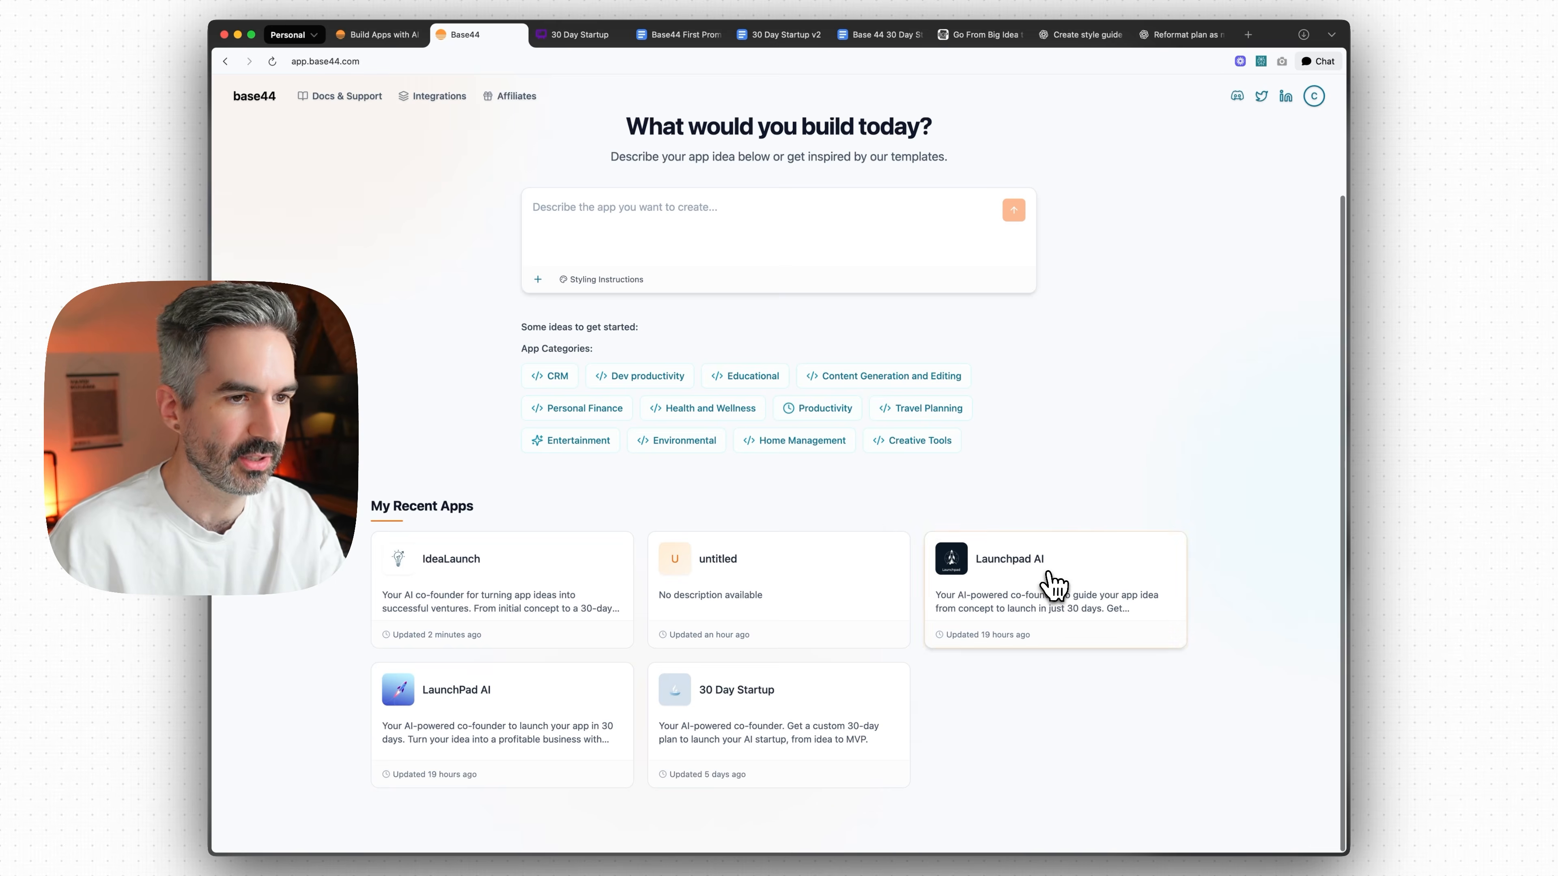
{"action": "left_click", "coordinate": [1052, 588]}
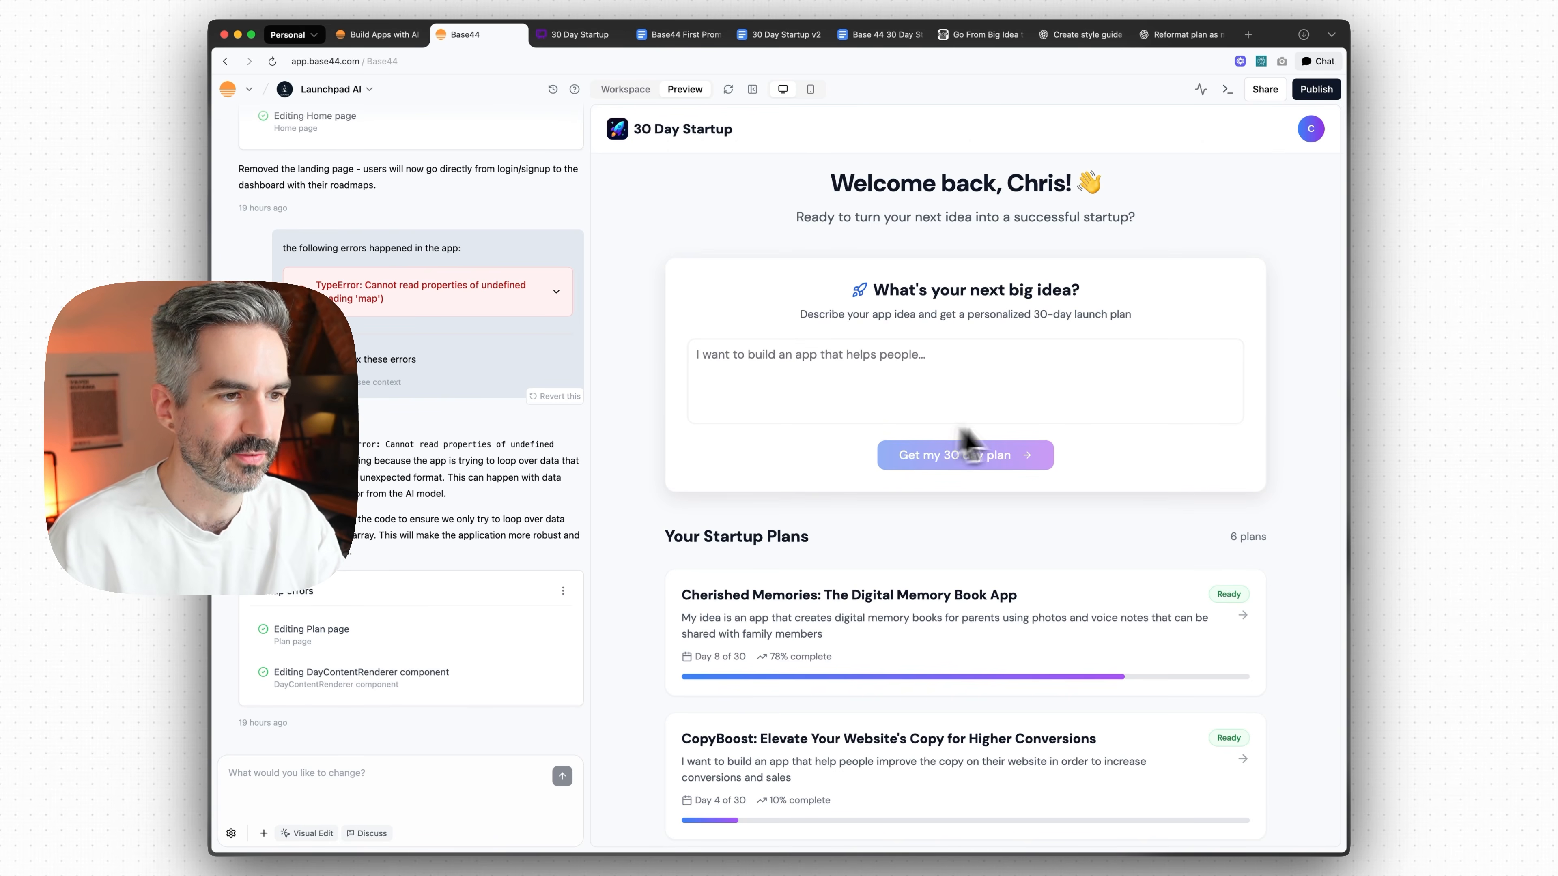
- Open the Cherished Memories plan, skim its daily content, and return to the list of startup plans
{"action": "scroll", "coordinate": [968, 439], "scroll_direction": "down", "scroll_amount": 5}
{"action": "left_click", "coordinate": [989, 399]}
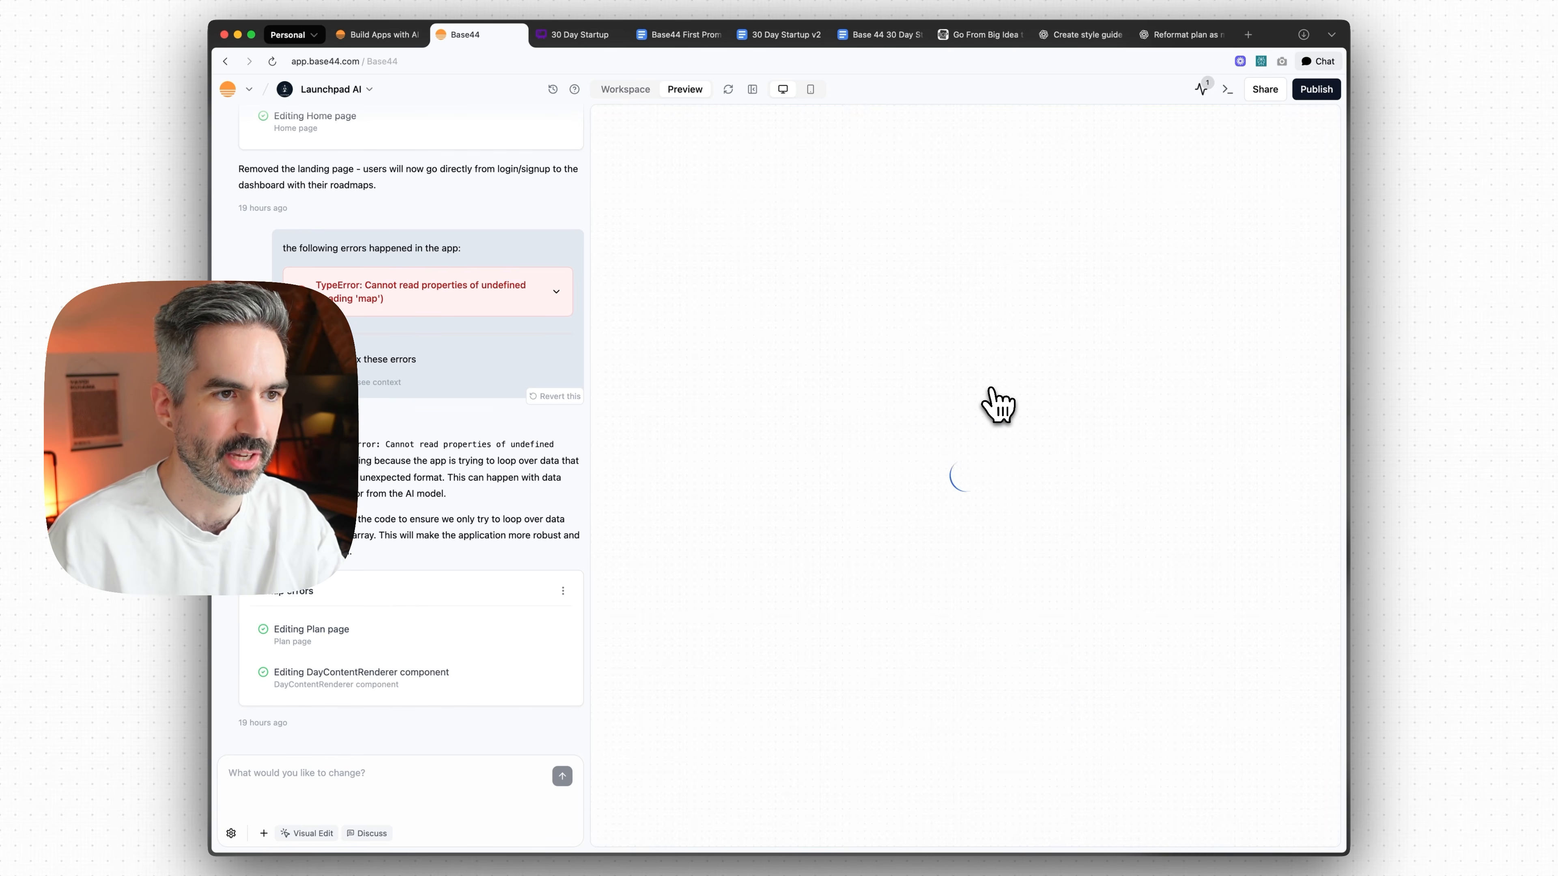
{"action": "scroll", "coordinate": [650, 329], "scroll_direction": "down", "scroll_amount": 2}
{"action": "scroll", "coordinate": [651, 332], "scroll_direction": "down", "scroll_amount": 3}
{"action": "scroll", "coordinate": [675, 209], "scroll_direction": "up", "scroll_amount": 5}
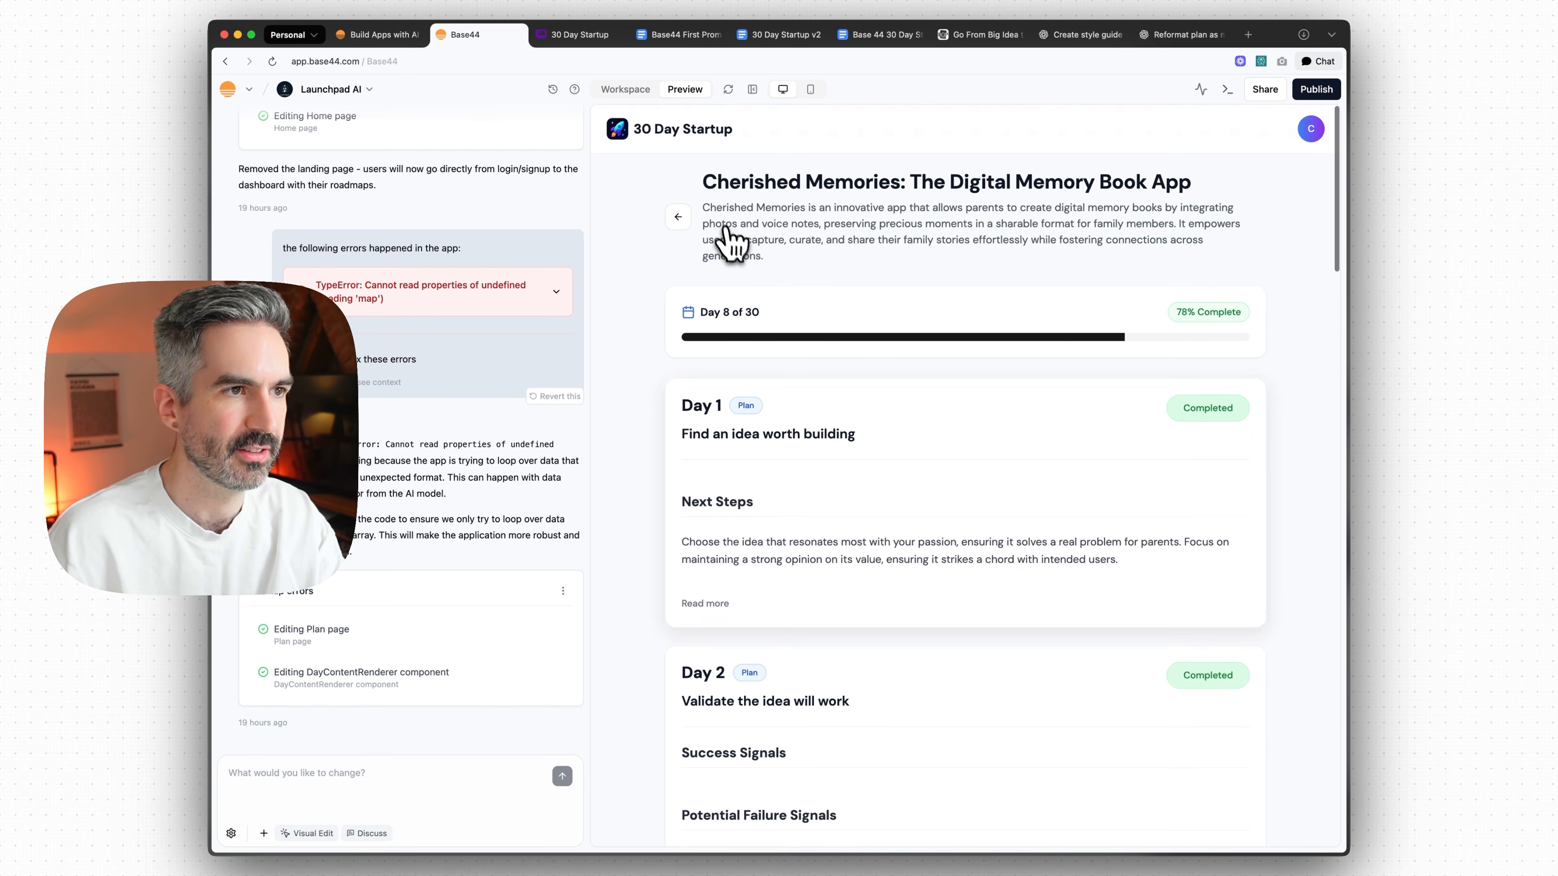
{"action": "left_click", "coordinate": [678, 216]}
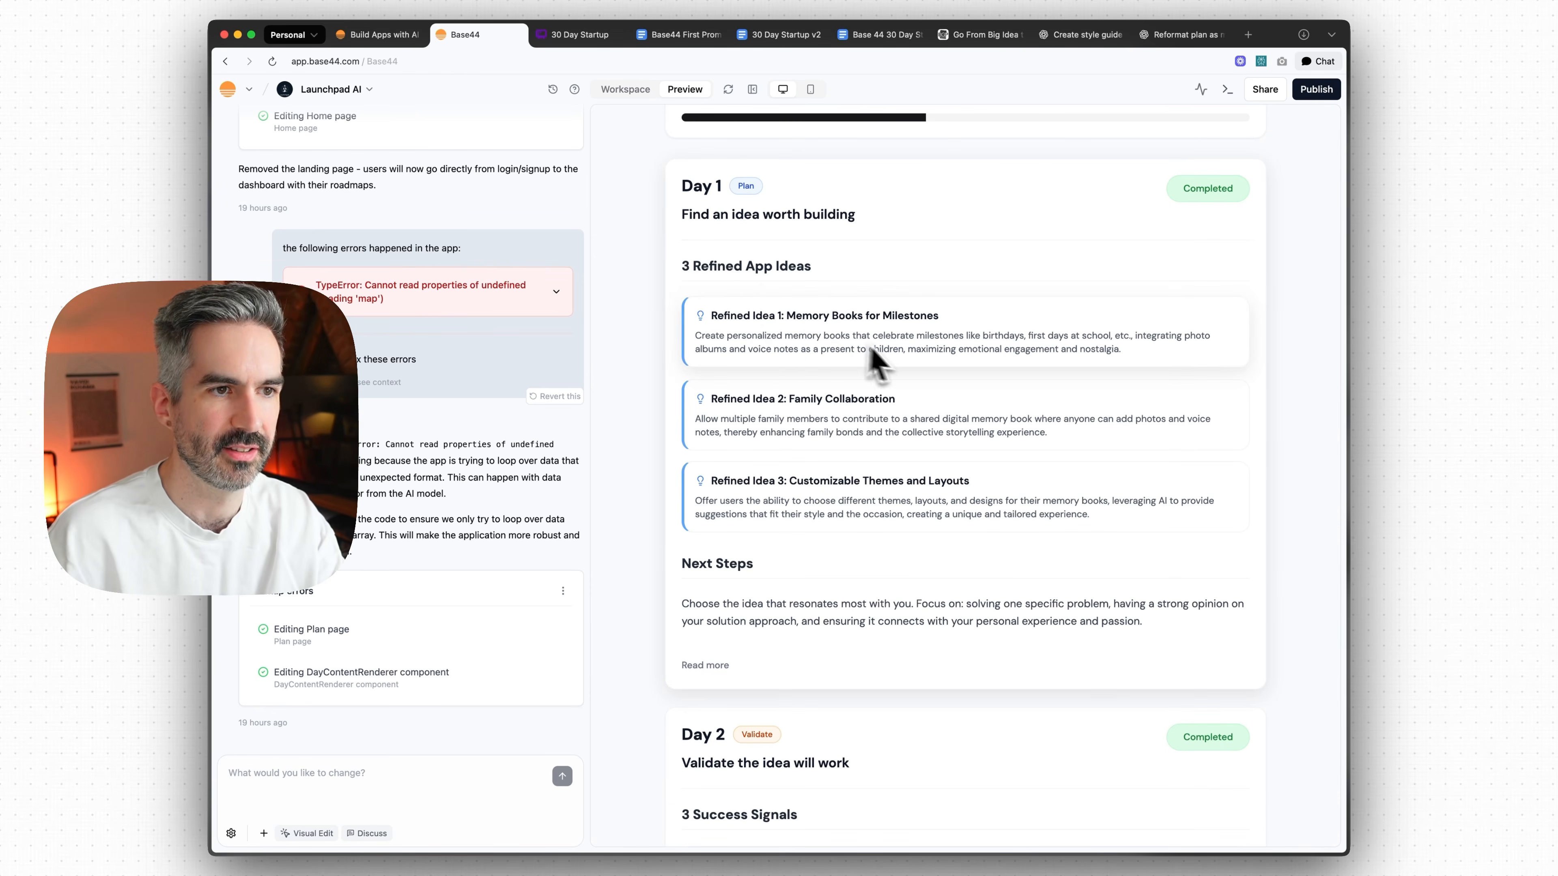
- Open another digital memory book plan and examine Day 1's refined app ideas and Day 2's success and failure signals
{"action": "left_click_drag", "start_coordinate": [712, 321], "coordinate": [915, 360]}
{"action": "left_click", "coordinate": [946, 341]}
{"action": "scroll", "coordinate": [896, 352], "scroll_direction": "down", "scroll_amount": 2}
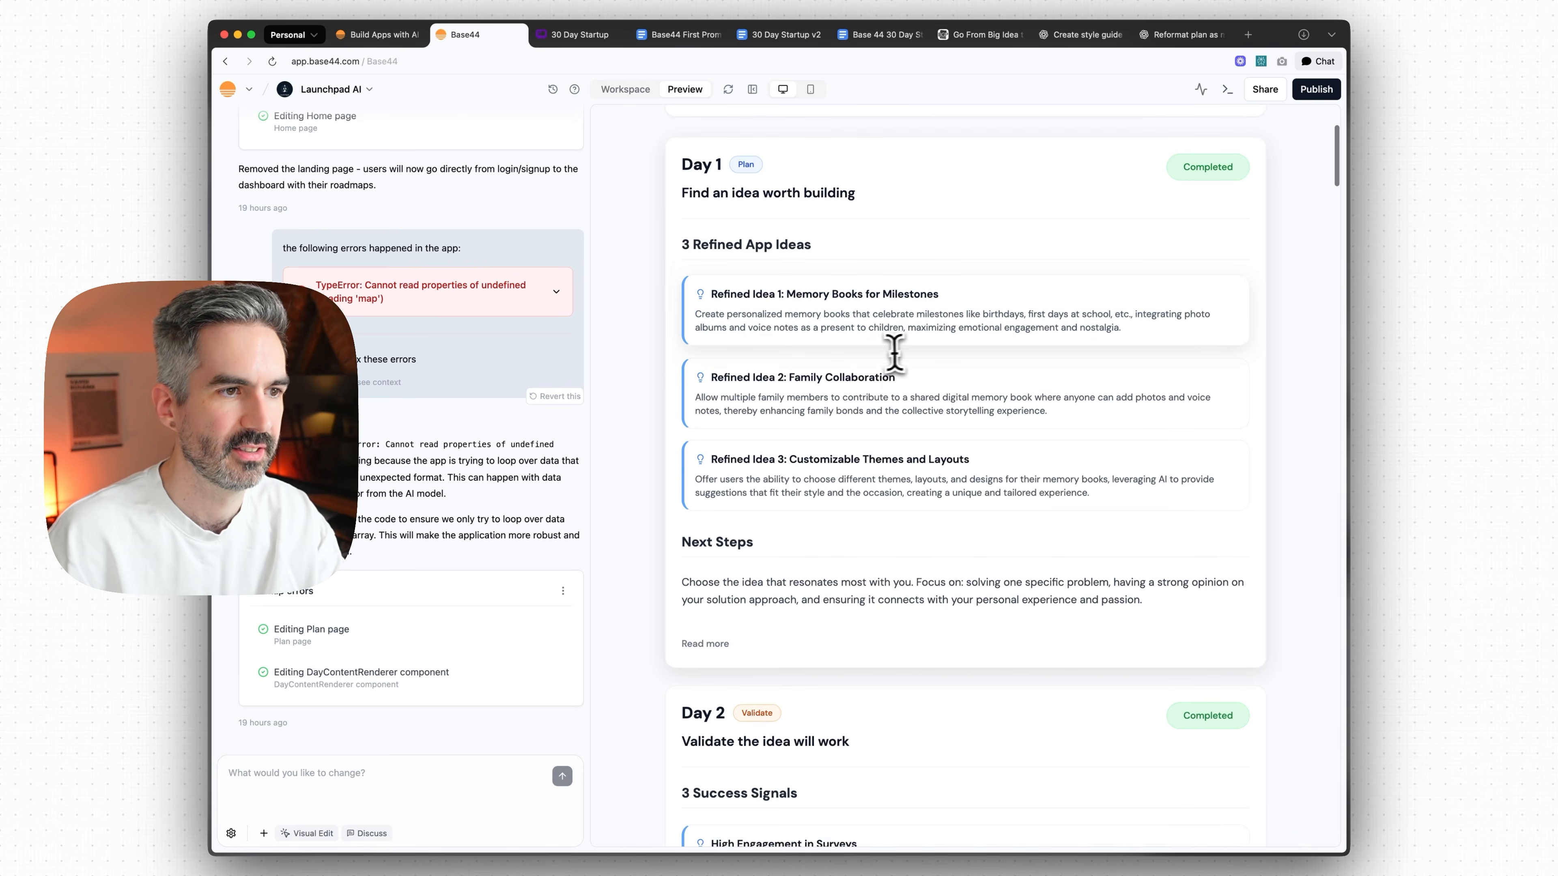
{"action": "scroll", "coordinate": [884, 362], "scroll_direction": "down", "scroll_amount": 7}
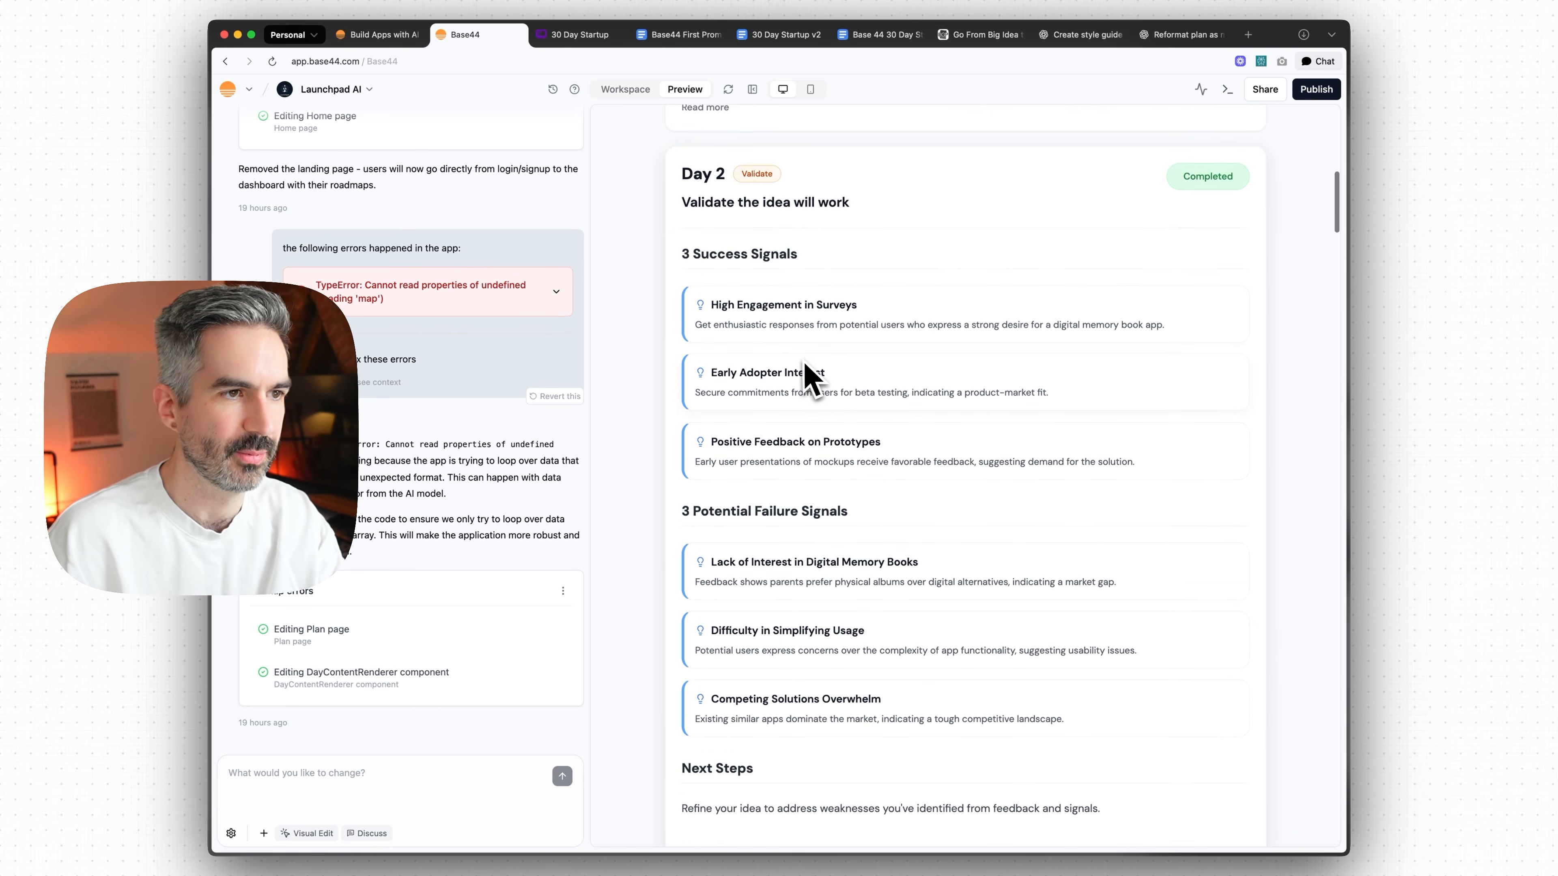
{"action": "scroll", "coordinate": [727, 307], "scroll_direction": "down", "scroll_amount": 6}
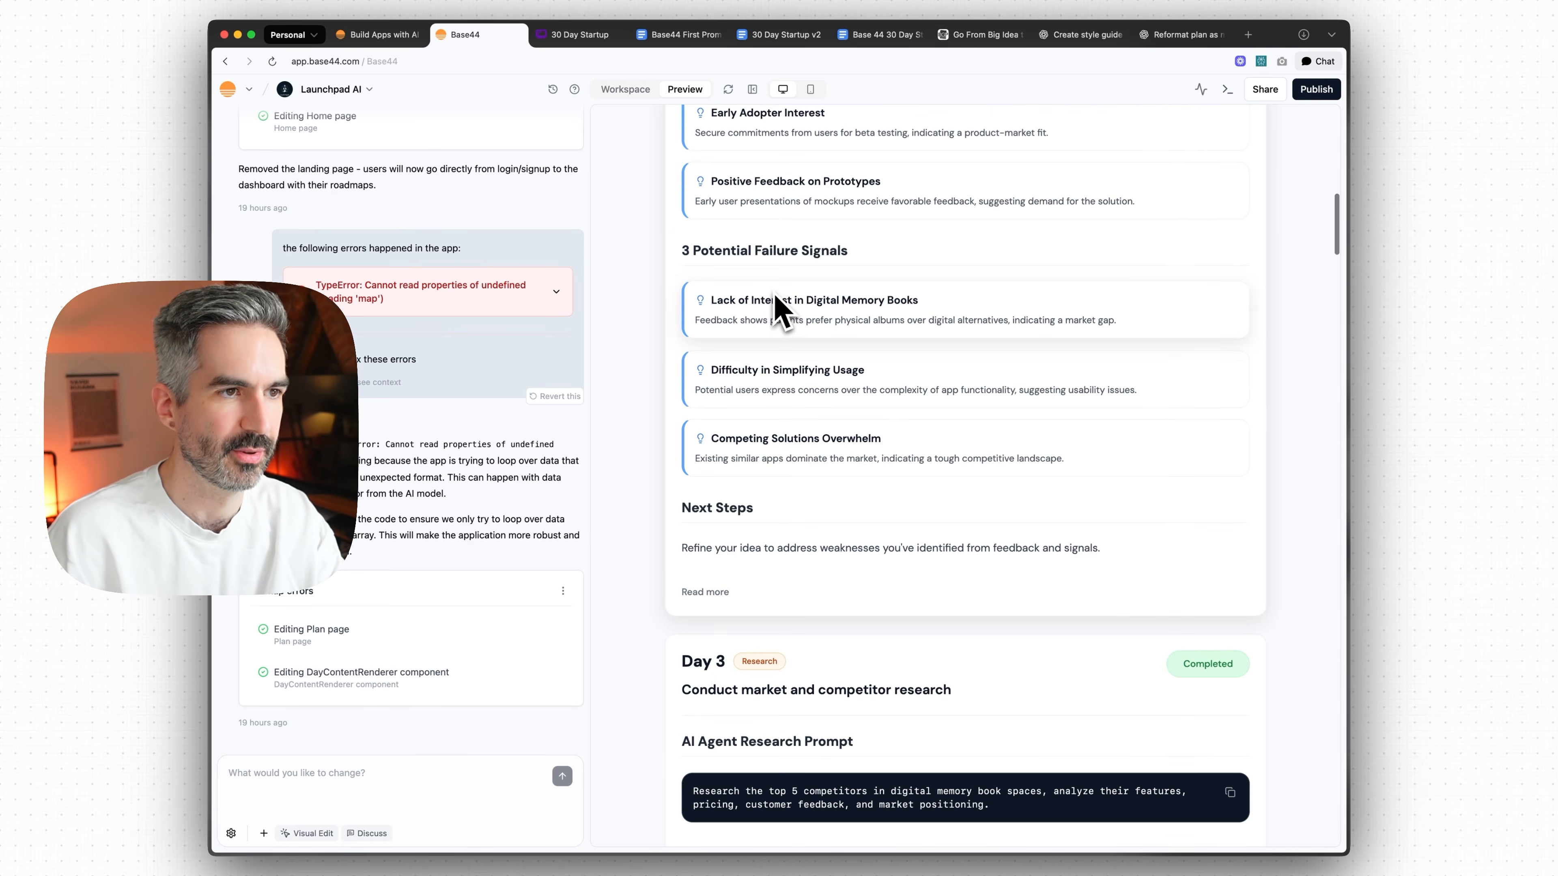
{"action": "scroll", "coordinate": [779, 304], "scroll_direction": "down", "scroll_amount": 5}
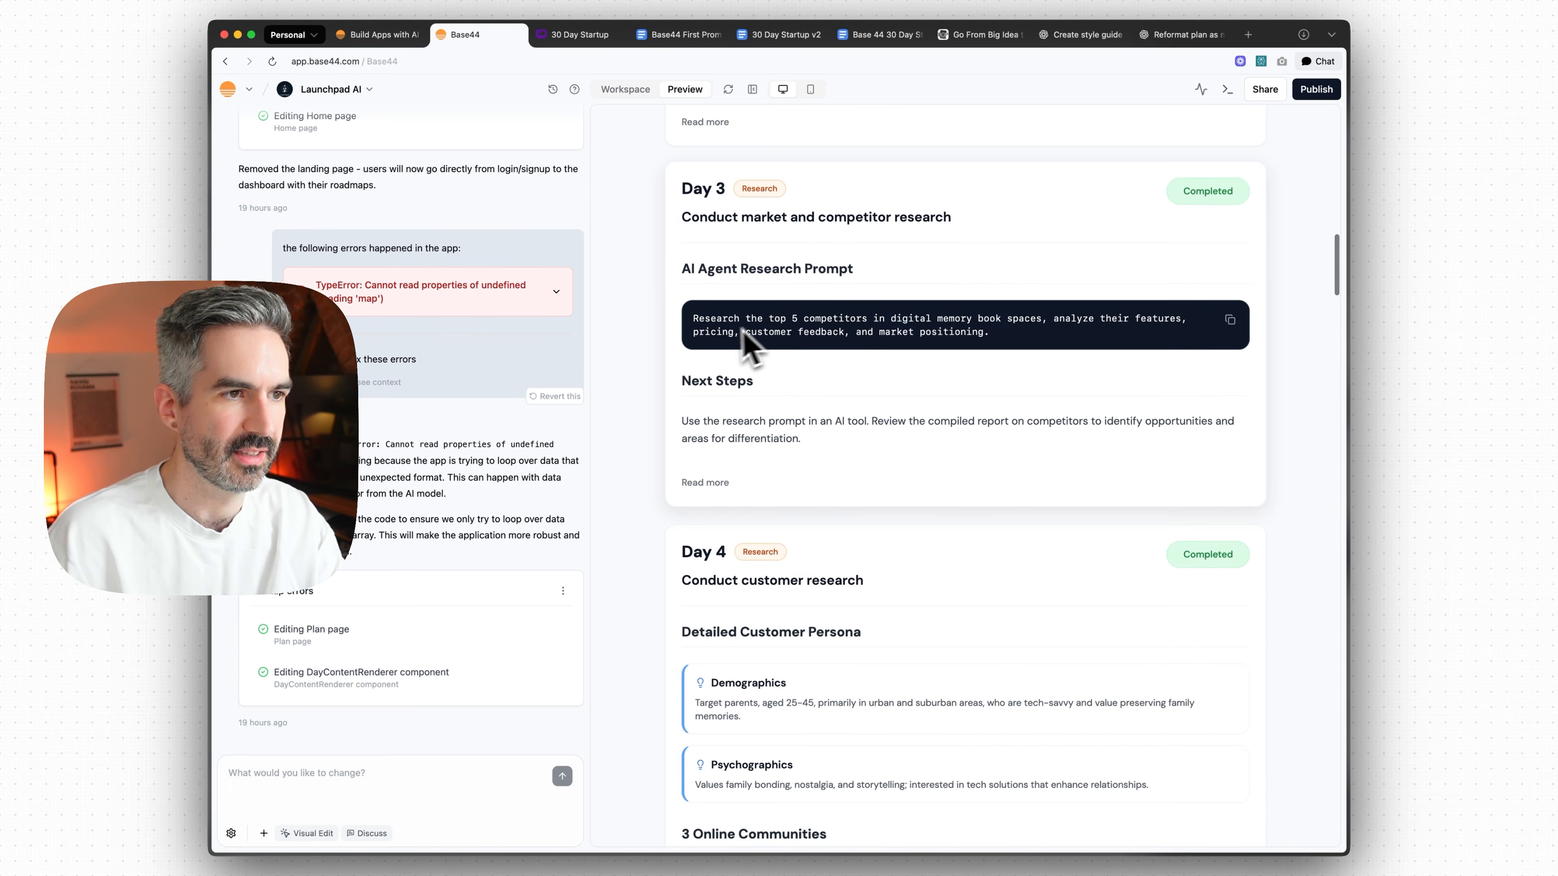
- Examine Day 3's AI agent research prompt, Day 4's customer research and Day 5's MVP outline
{"action": "left_click_drag", "start_coordinate": [718, 340], "coordinate": [1031, 345]}
{"action": "left_click", "coordinate": [1029, 348]}
{"action": "scroll", "coordinate": [945, 339], "scroll_direction": "down", "scroll_amount": 7}
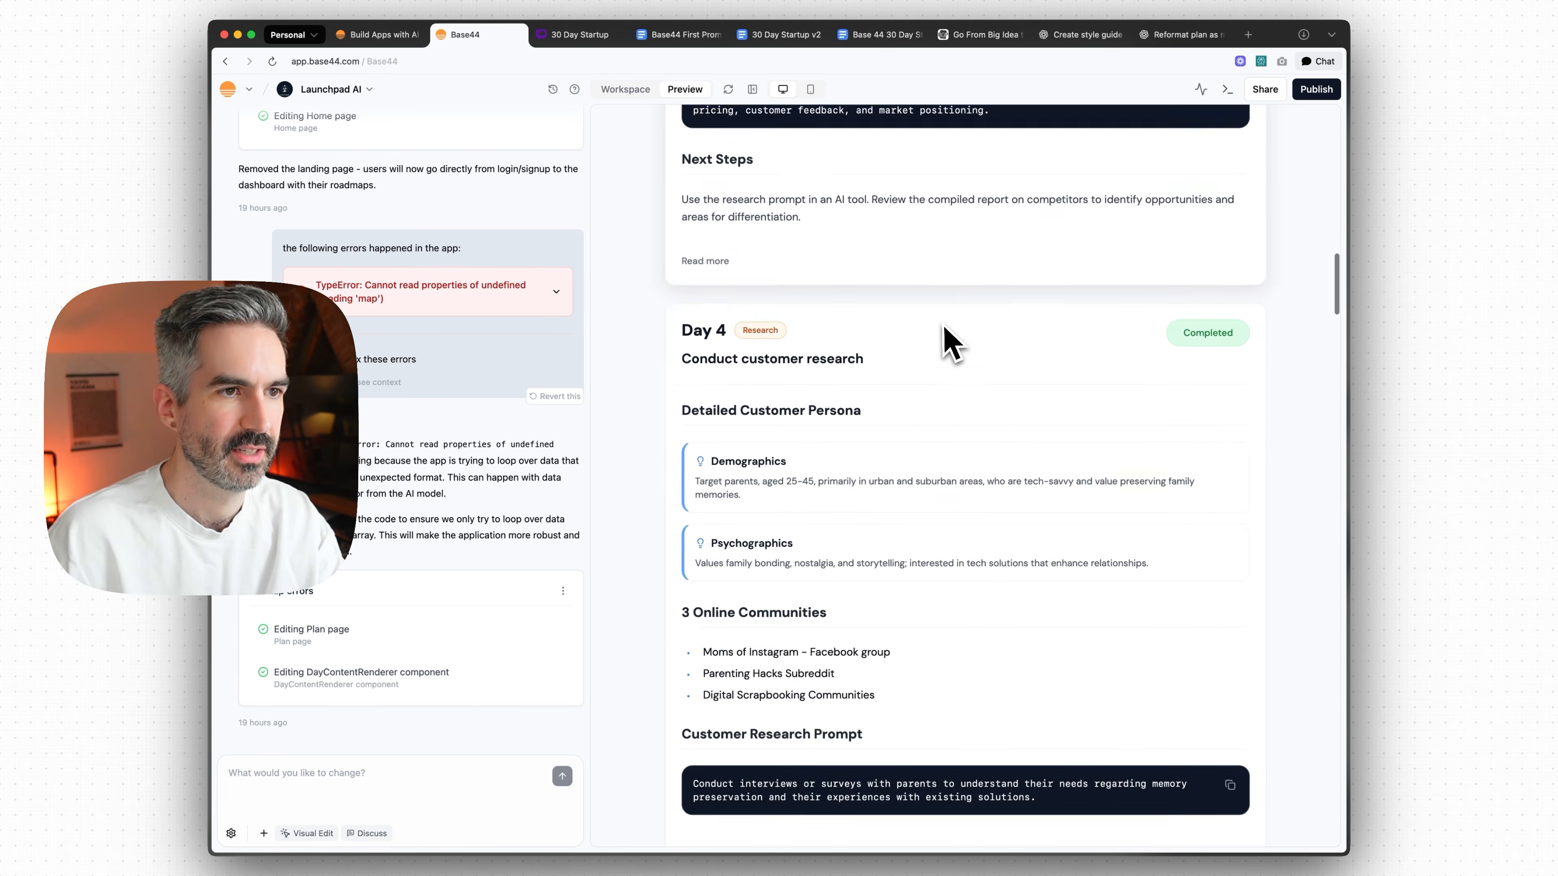
{"action": "scroll", "coordinate": [960, 343], "scroll_direction": "down", "scroll_amount": 10}
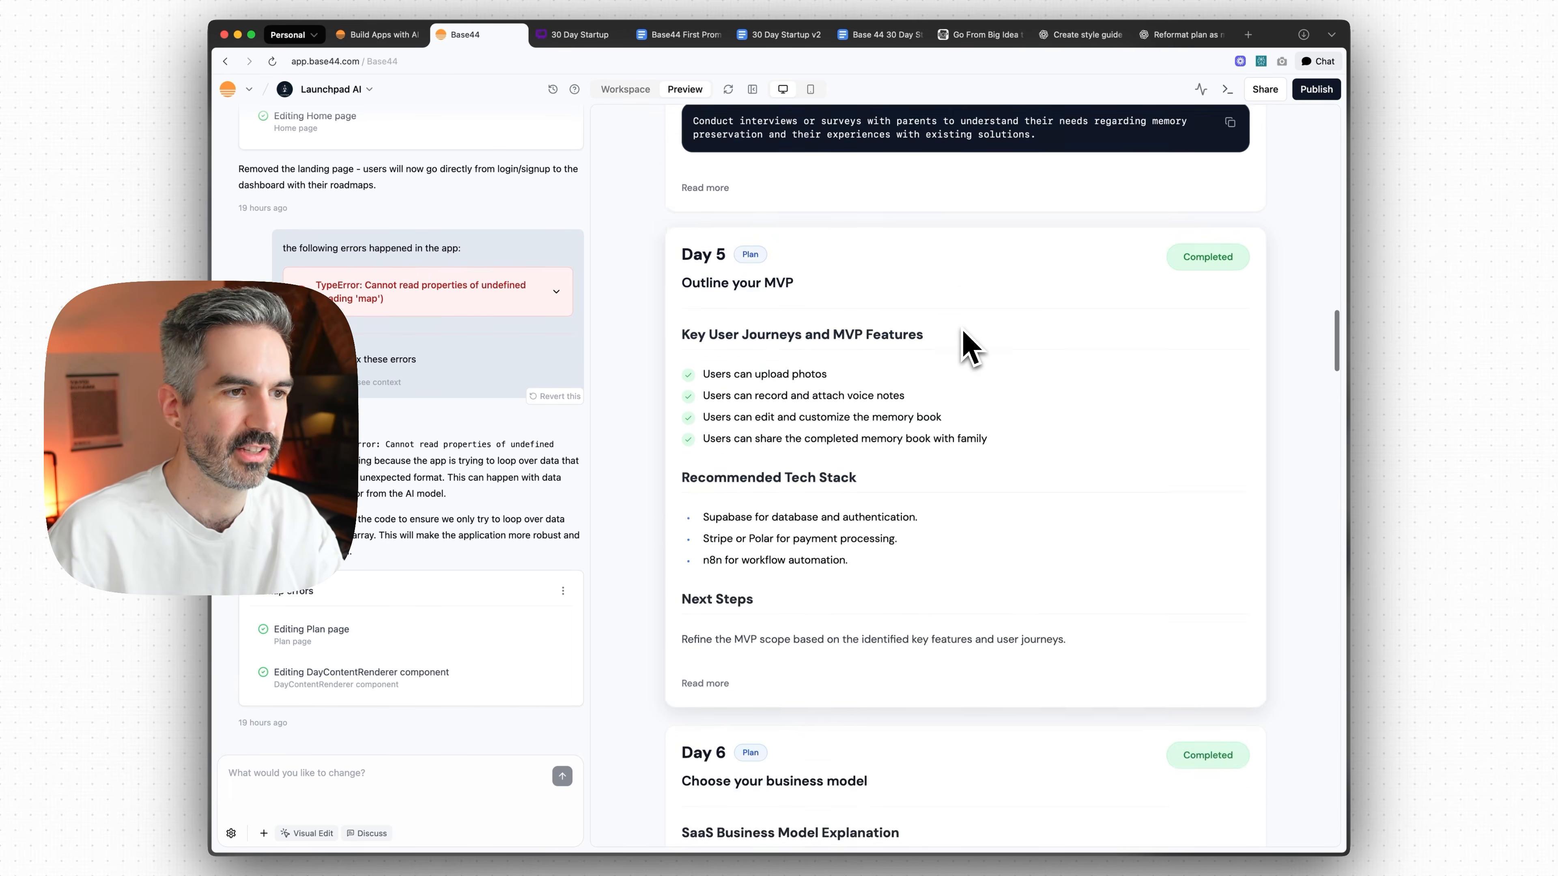
{"action": "scroll", "coordinate": [967, 346], "scroll_direction": "down", "scroll_amount": 1}
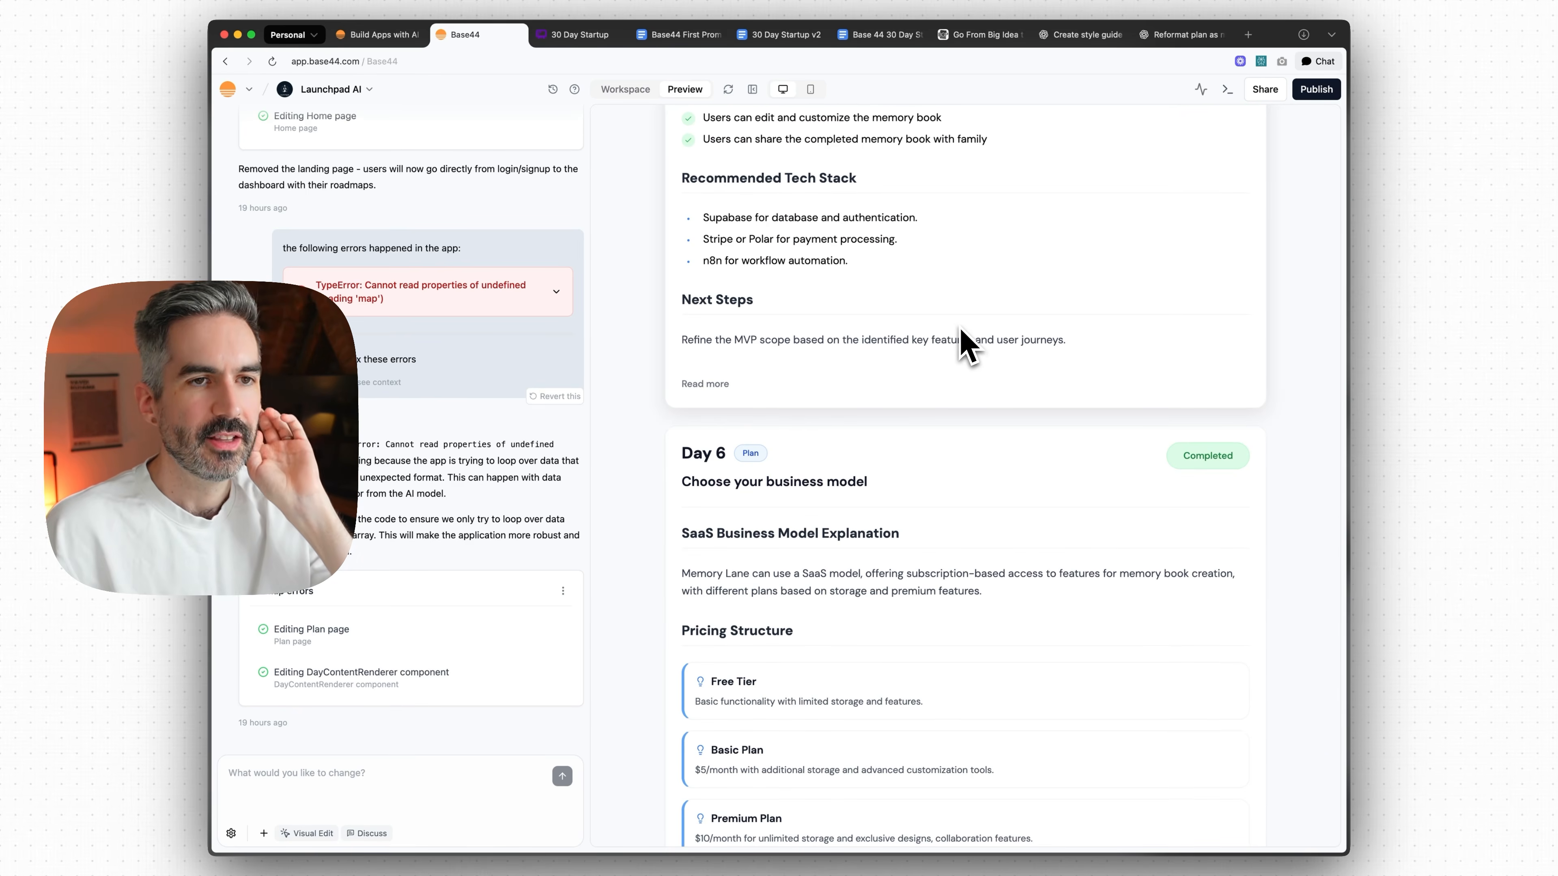
- Go back to Day 4 and review its customer persona, online communities and customer research prompt
{"action": "scroll", "coordinate": [920, 322], "scroll_direction": "up", "scroll_amount": 15}
{"action": "scroll", "coordinate": [945, 322], "scroll_direction": "down", "scroll_amount": 5}
{"action": "scroll", "coordinate": [960, 323], "scroll_direction": "down", "scroll_amount": 1}
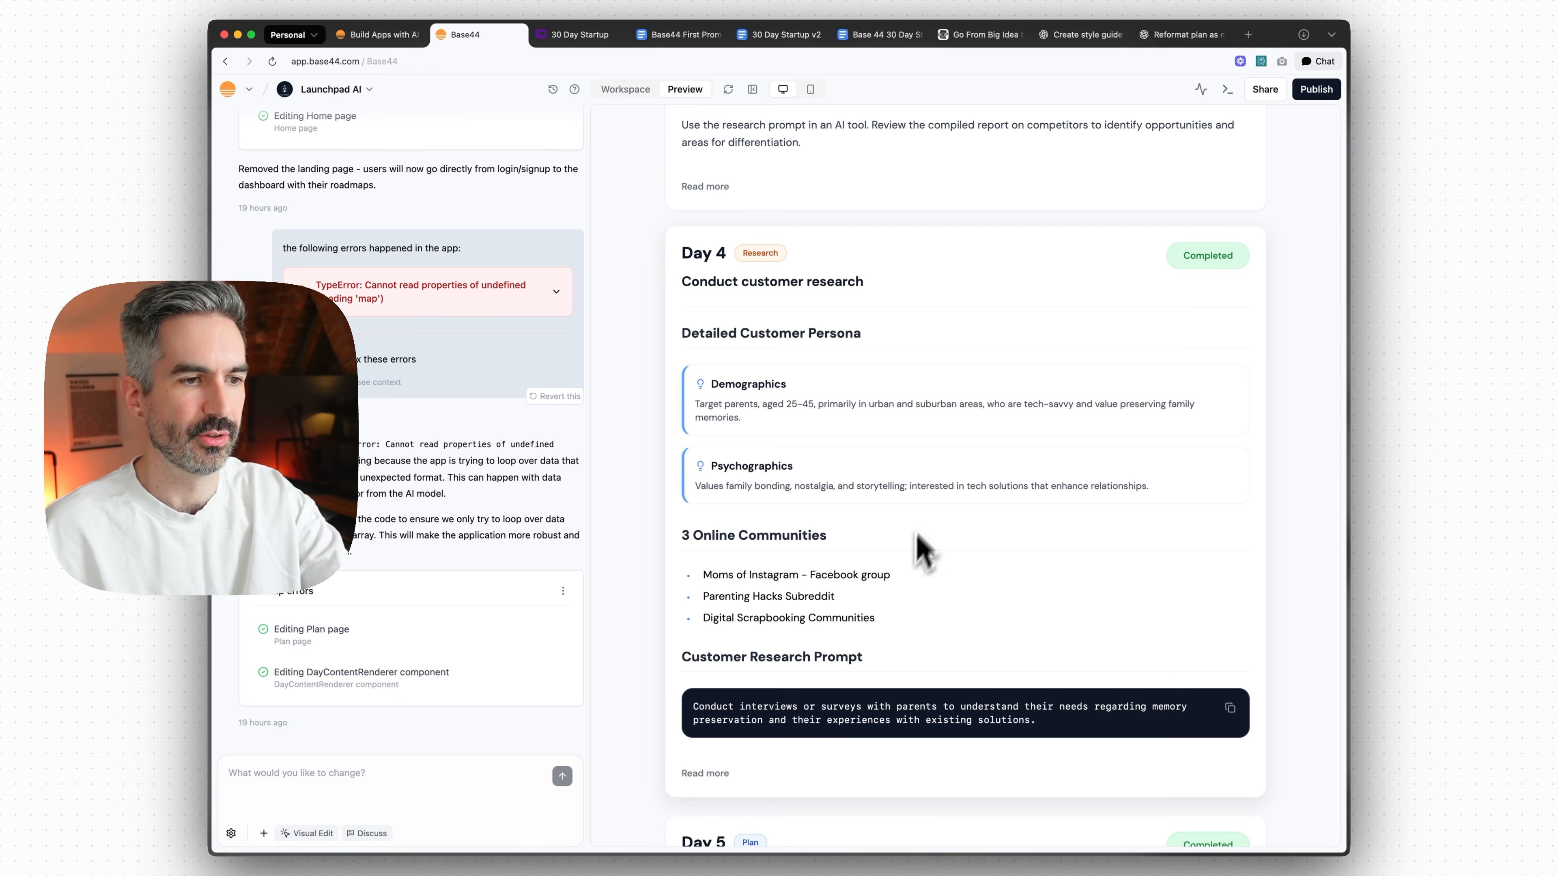
{"action": "scroll", "coordinate": [793, 636], "scroll_direction": "down", "scroll_amount": 3}
{"action": "left_click_drag", "start_coordinate": [698, 568], "coordinate": [1001, 592]}
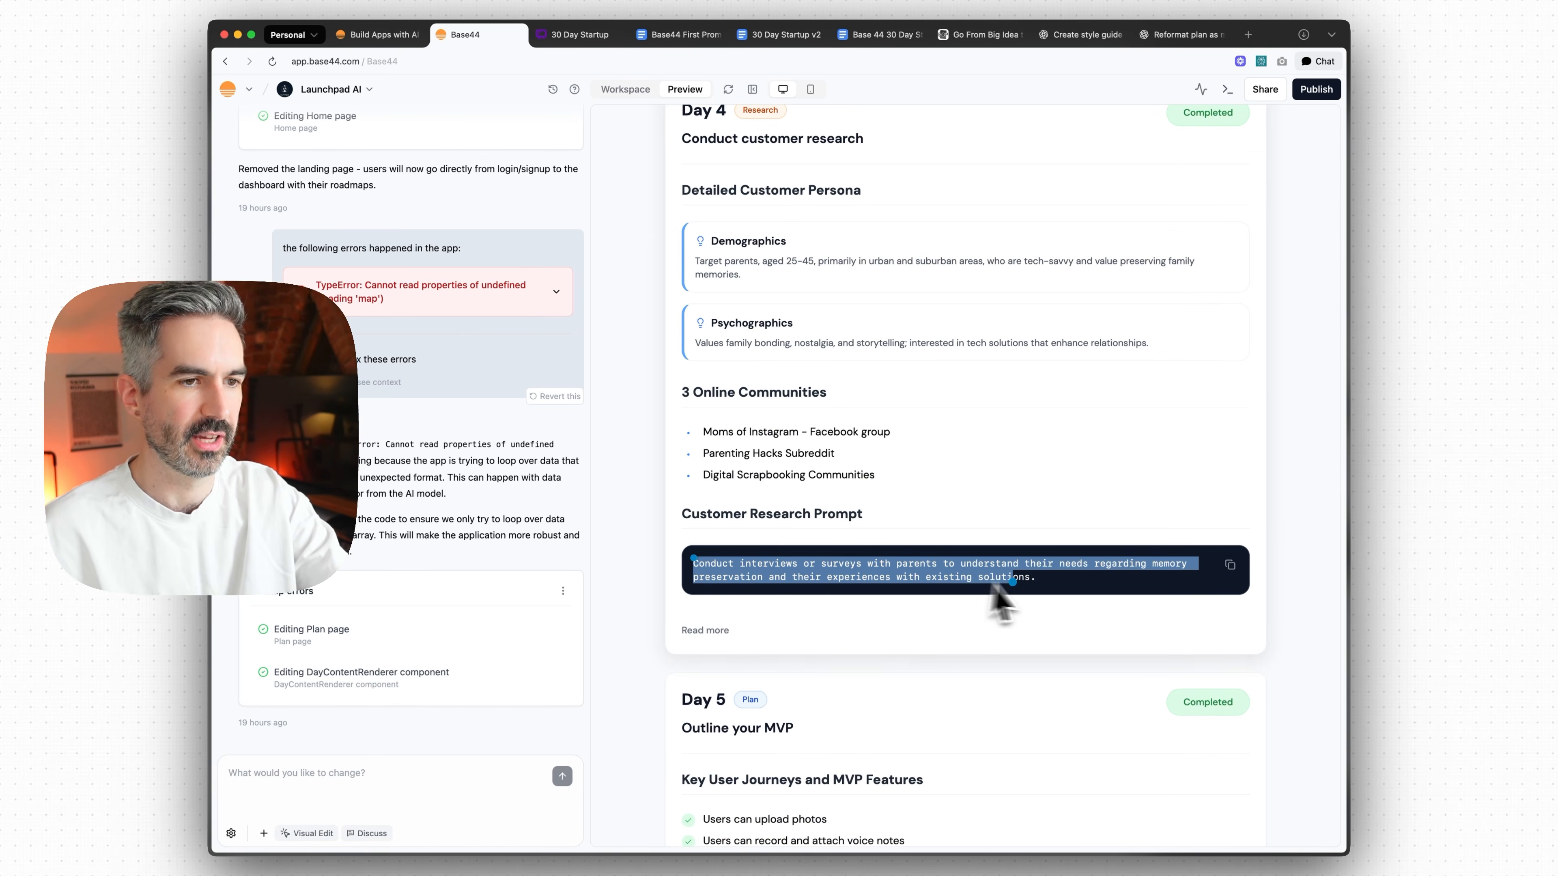
{"action": "left_click", "coordinate": [1024, 580]}
{"action": "scroll", "coordinate": [957, 460], "scroll_direction": "down", "scroll_amount": 10}
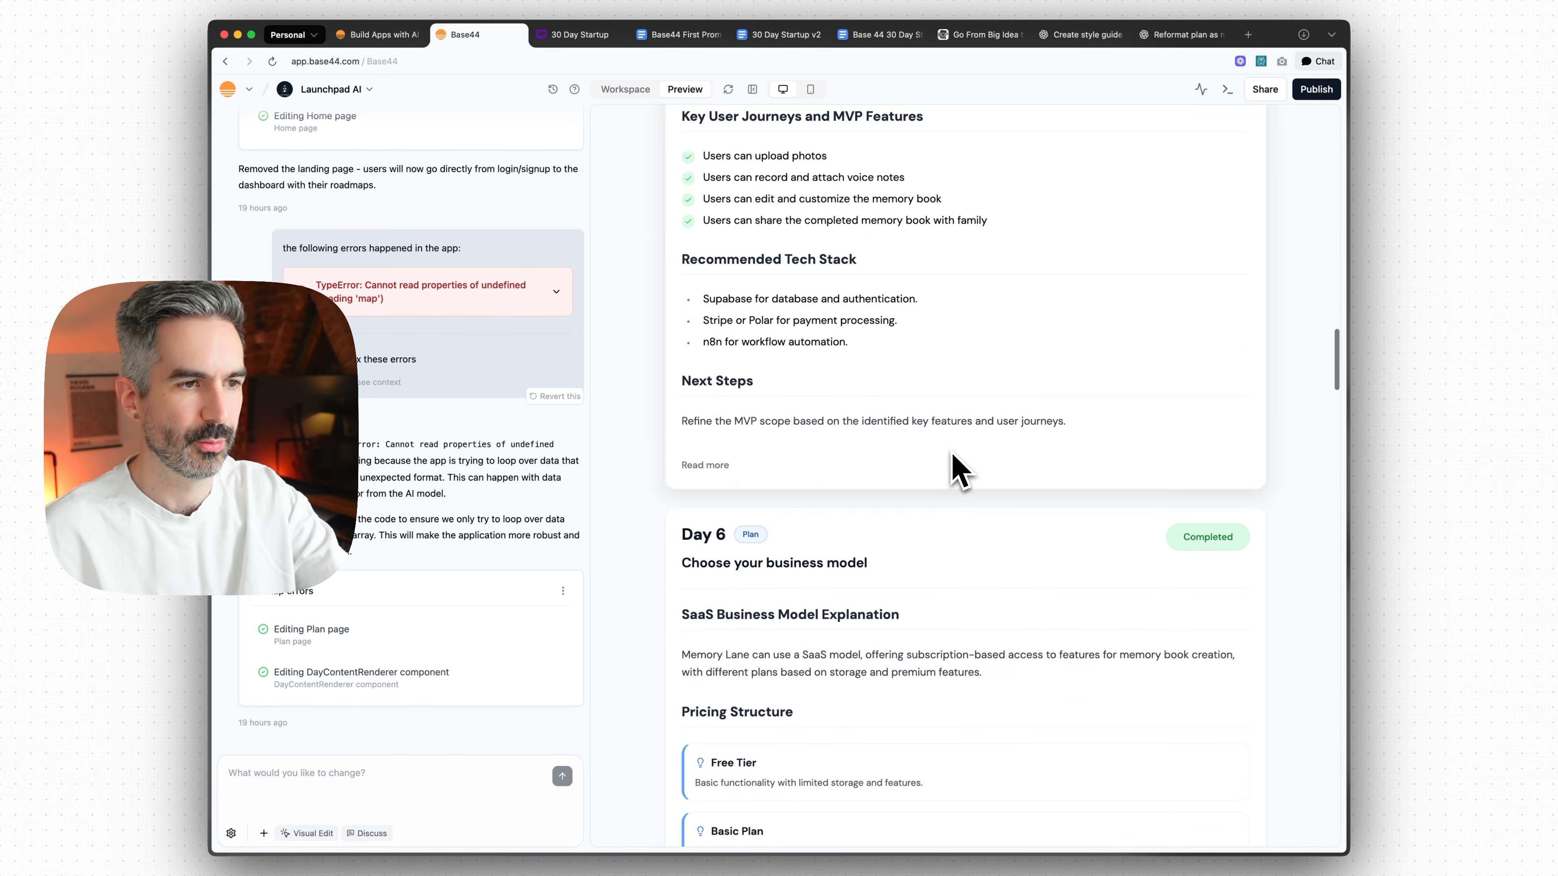
- Review Day 6's pricing structure and the content of Days 7 and 8 in the memory book plan
{"action": "scroll", "coordinate": [972, 475], "scroll_direction": "down", "scroll_amount": 10}
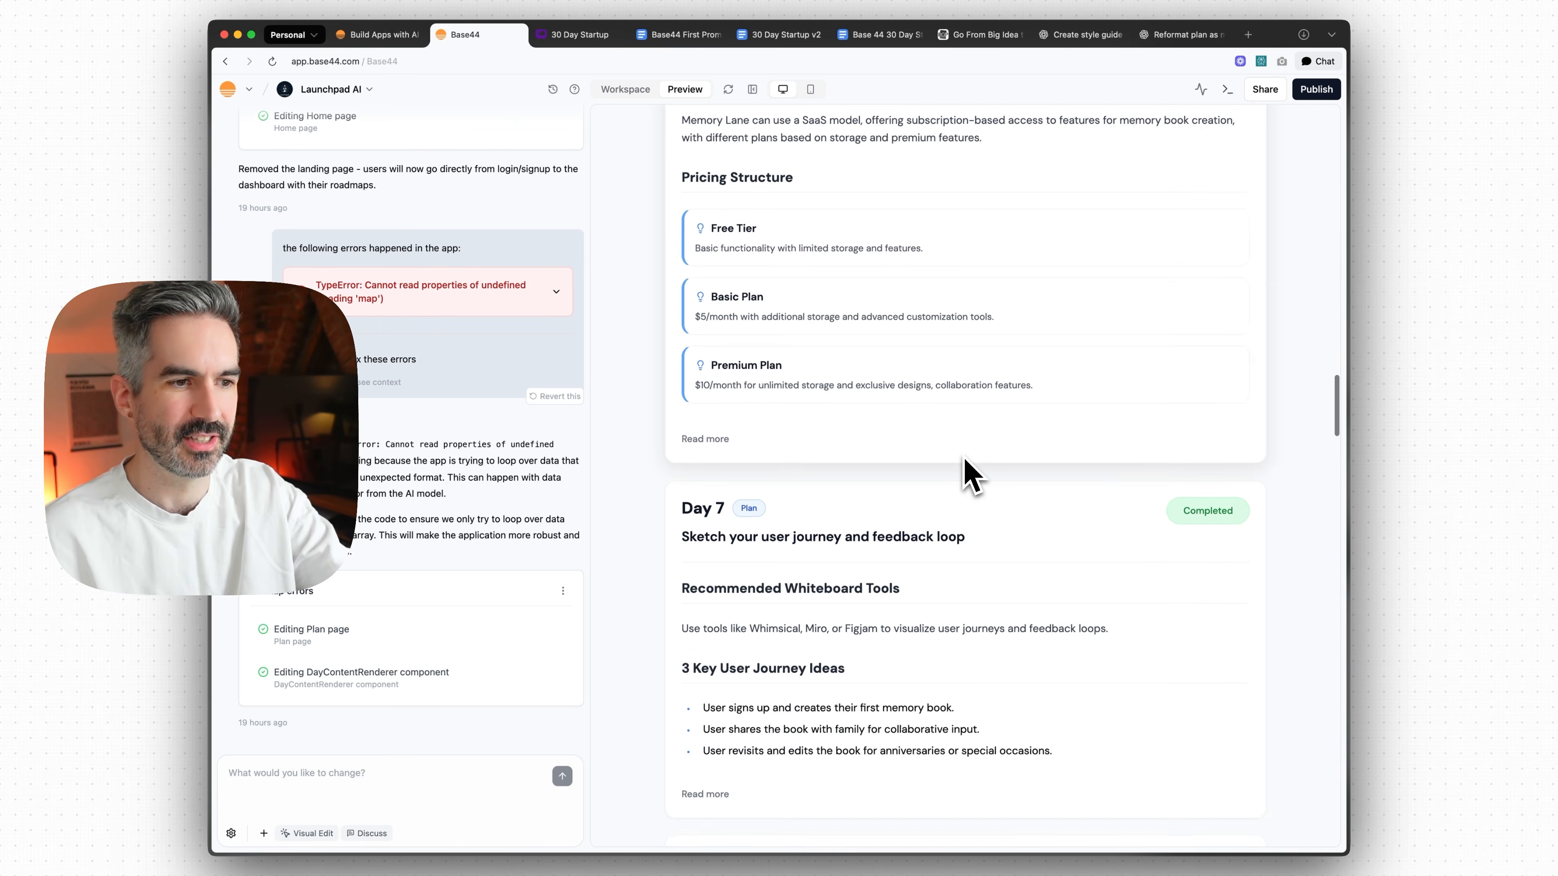
{"action": "left_click_drag", "start_coordinate": [720, 249], "coordinate": [904, 261]}
{"action": "left_click", "coordinate": [910, 266]}
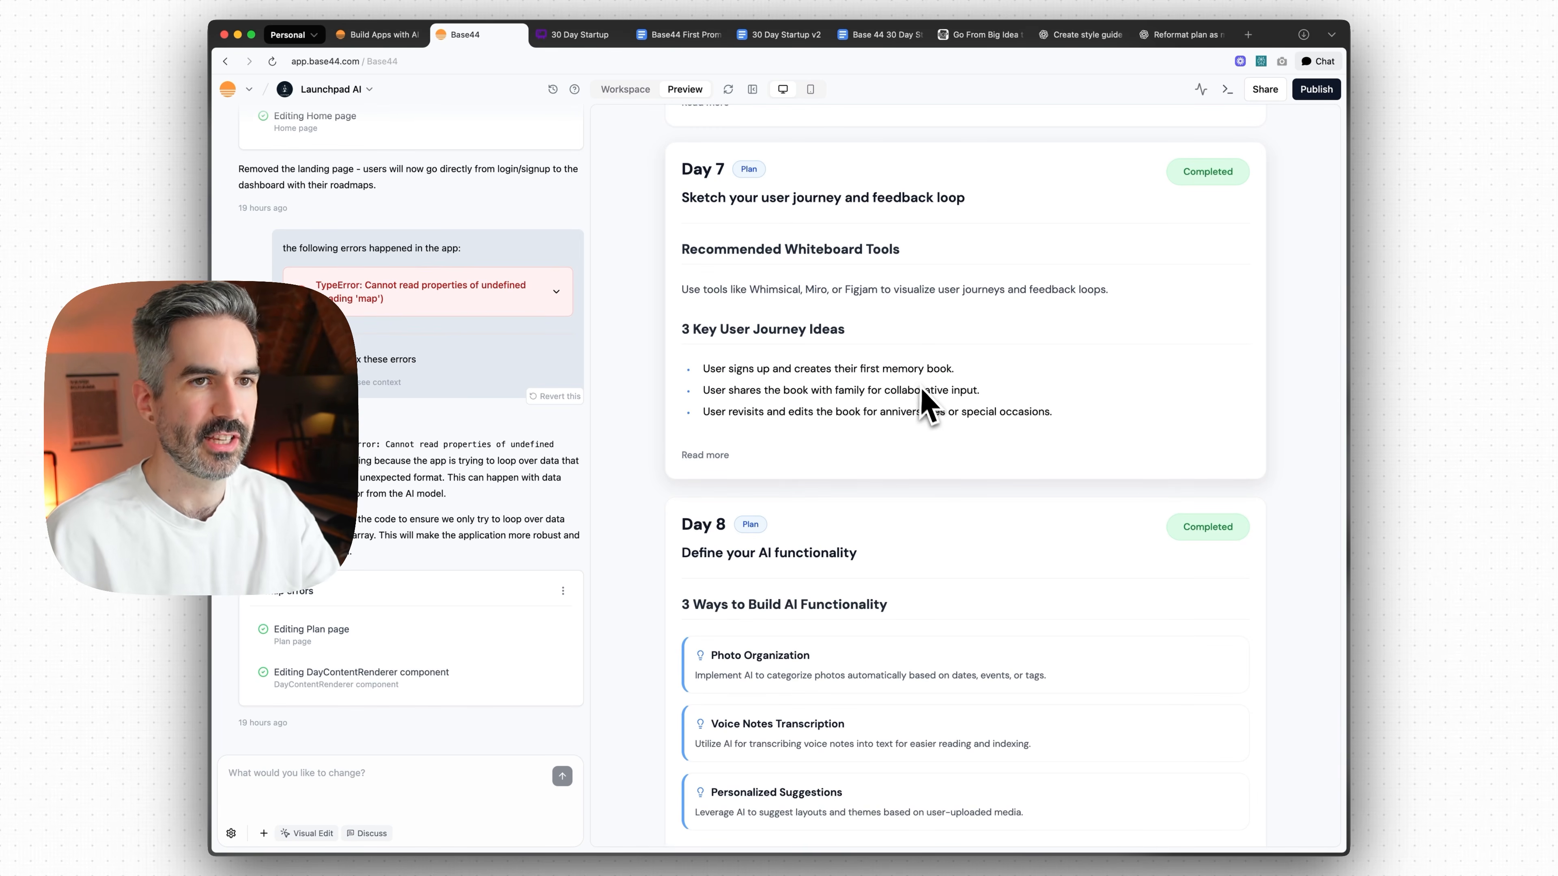
{"action": "scroll", "coordinate": [921, 430], "scroll_direction": "down", "scroll_amount": 3}
{"action": "scroll", "coordinate": [921, 428], "scroll_direction": "up", "scroll_amount": 20}
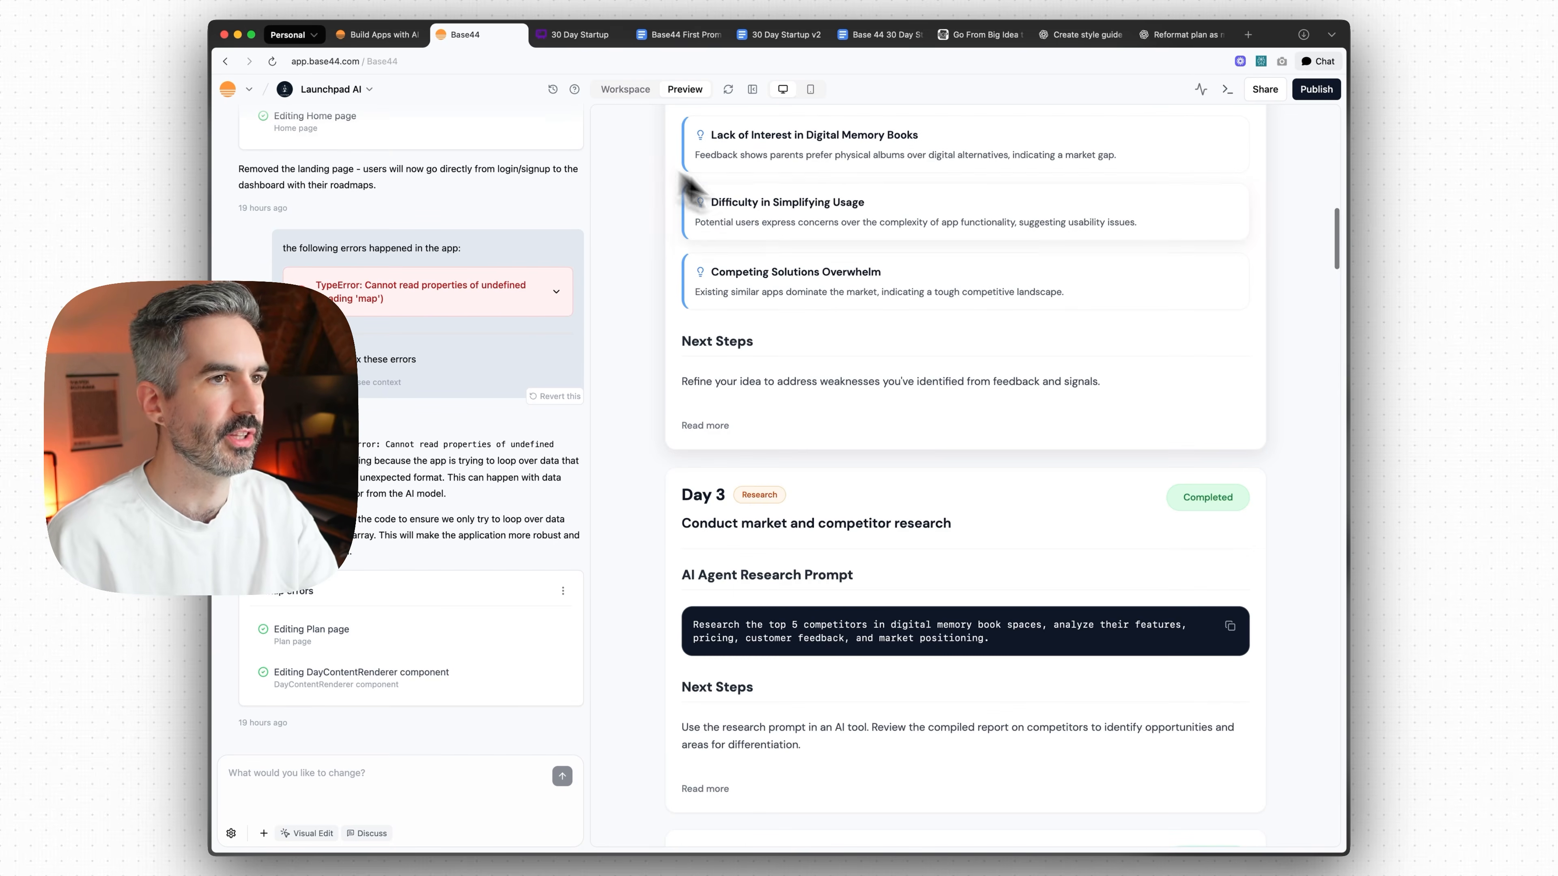
{"action": "scroll", "coordinate": [662, 178], "scroll_direction": "up", "scroll_amount": 10}
- Return to the Base44 home page and reopen the IdeaLaunch app
{"action": "left_click", "coordinate": [248, 89]}
{"action": "left_click", "coordinate": [261, 120]}
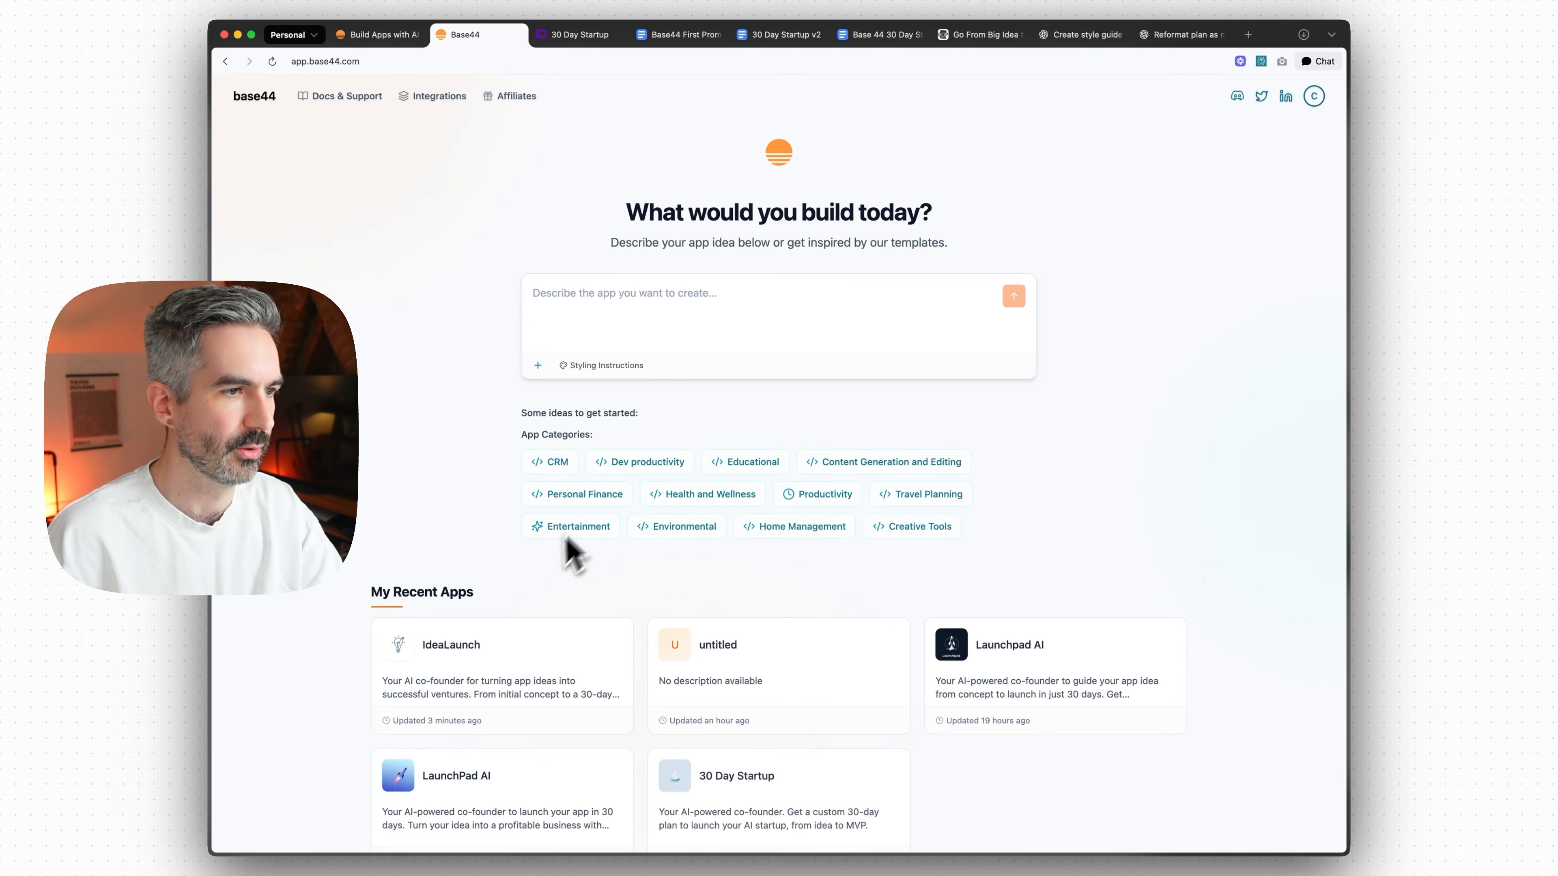
{"action": "scroll", "coordinate": [581, 549], "scroll_direction": "down", "scroll_amount": 2}
{"action": "left_click", "coordinate": [509, 577]}
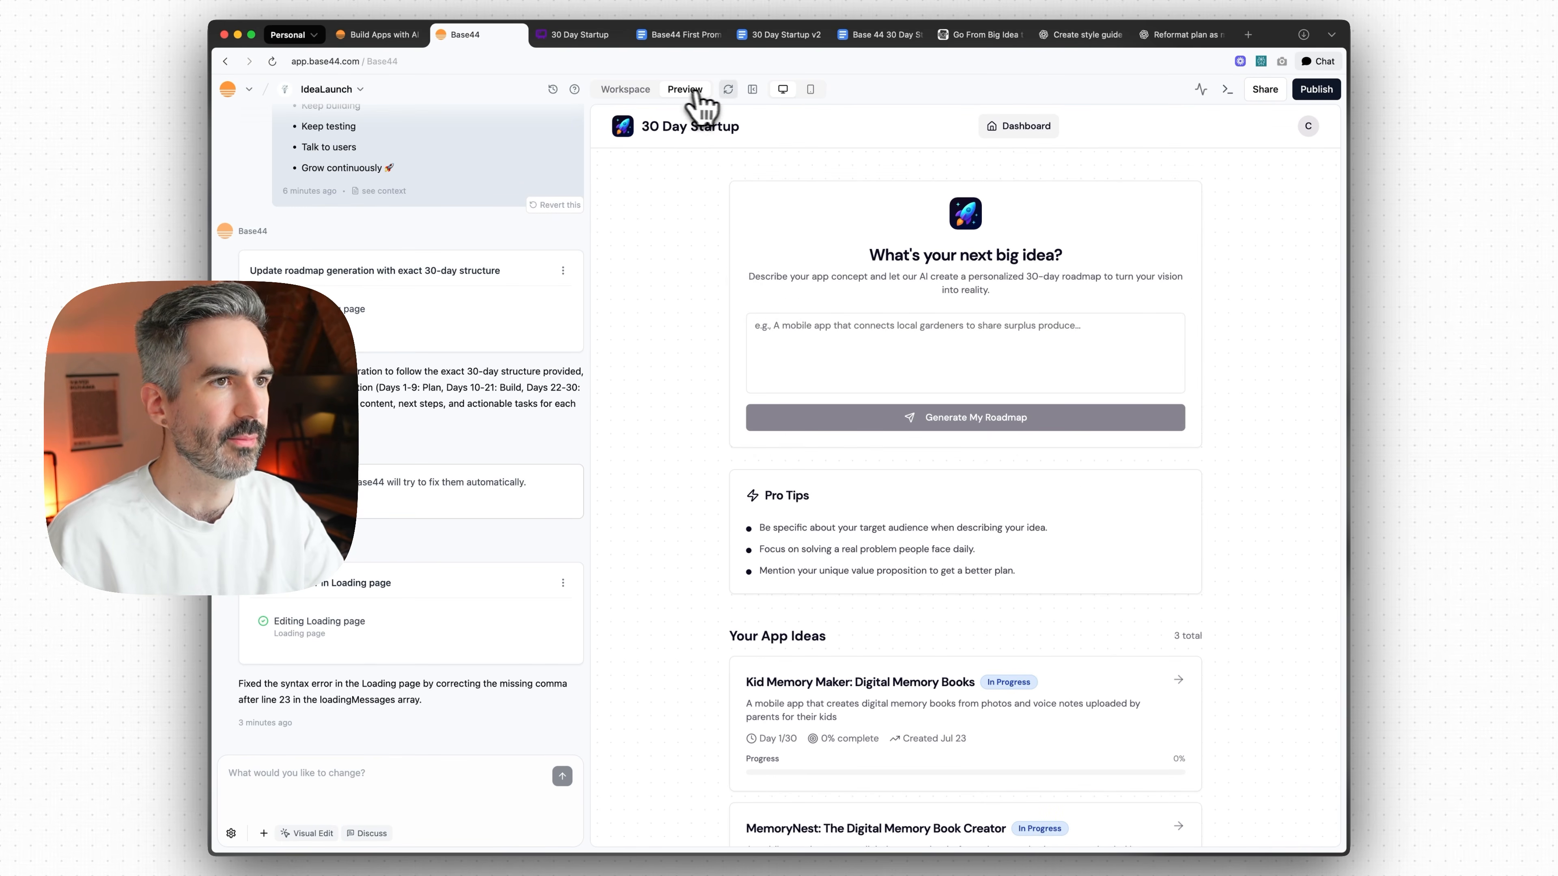
- Open the Kid Memory Maker roadmap and fill the chat with the detailed prompt requesting AI-generated content for each day
{"action": "left_click", "coordinate": [638, 89]}
{"action": "left_click", "coordinate": [665, 391]}
{"action": "left_click", "coordinate": [699, 422]}
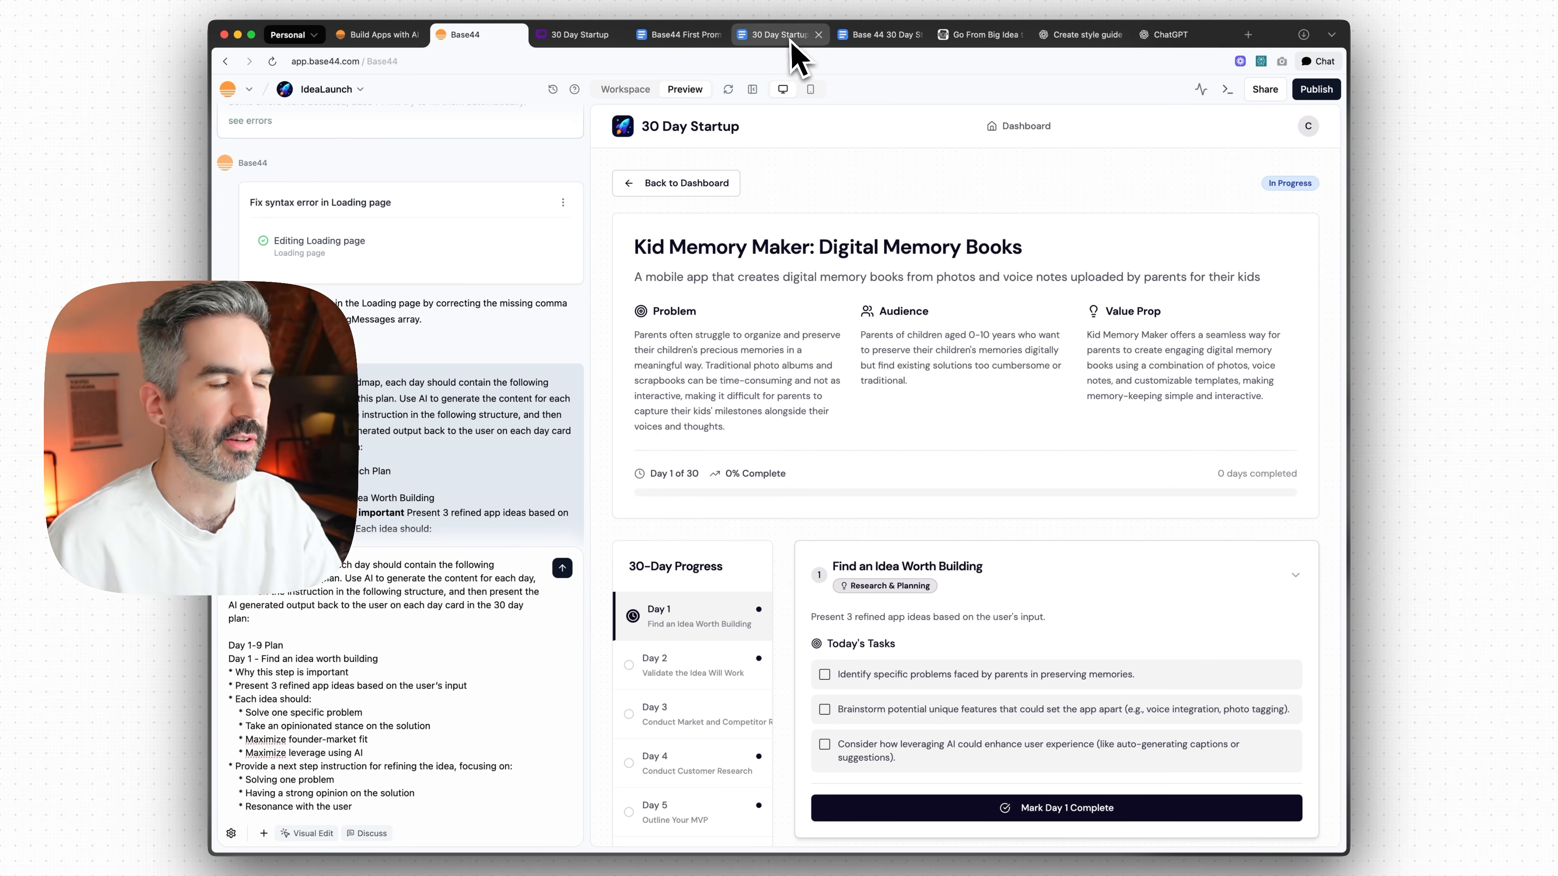
- Check the drafted prompt's instructions from Day 1 to Day 30 and send the prompt to the AI builder
{"action": "scroll", "coordinate": [478, 672], "scroll_direction": "down", "scroll_amount": 2}
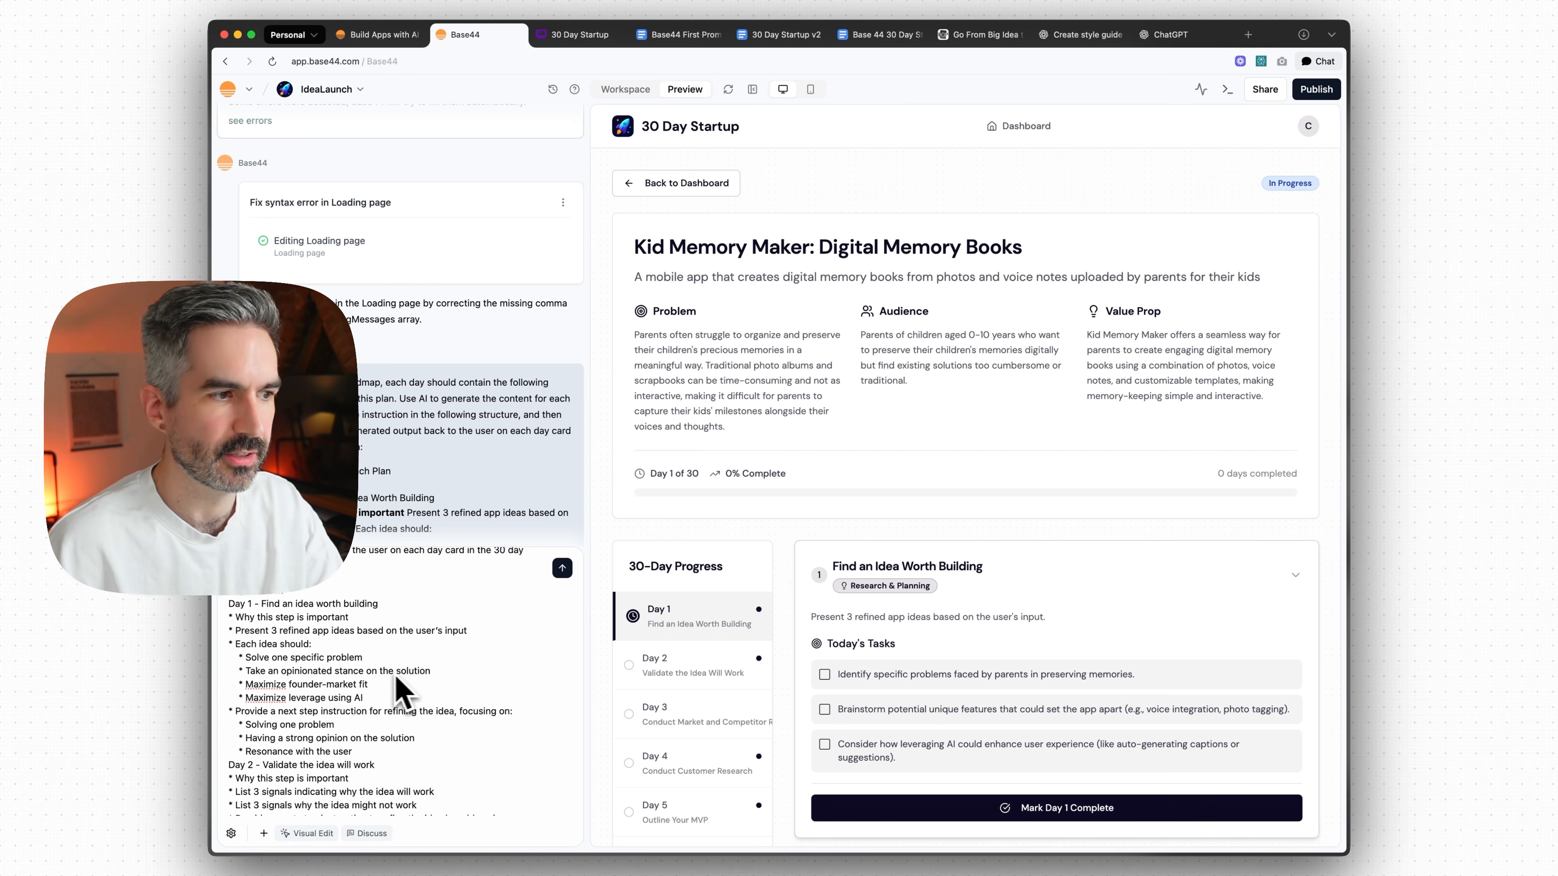
{"action": "scroll", "coordinate": [354, 674], "scroll_direction": "down", "scroll_amount": 2}
{"action": "scroll", "coordinate": [256, 611], "scroll_direction": "up", "scroll_amount": 2}
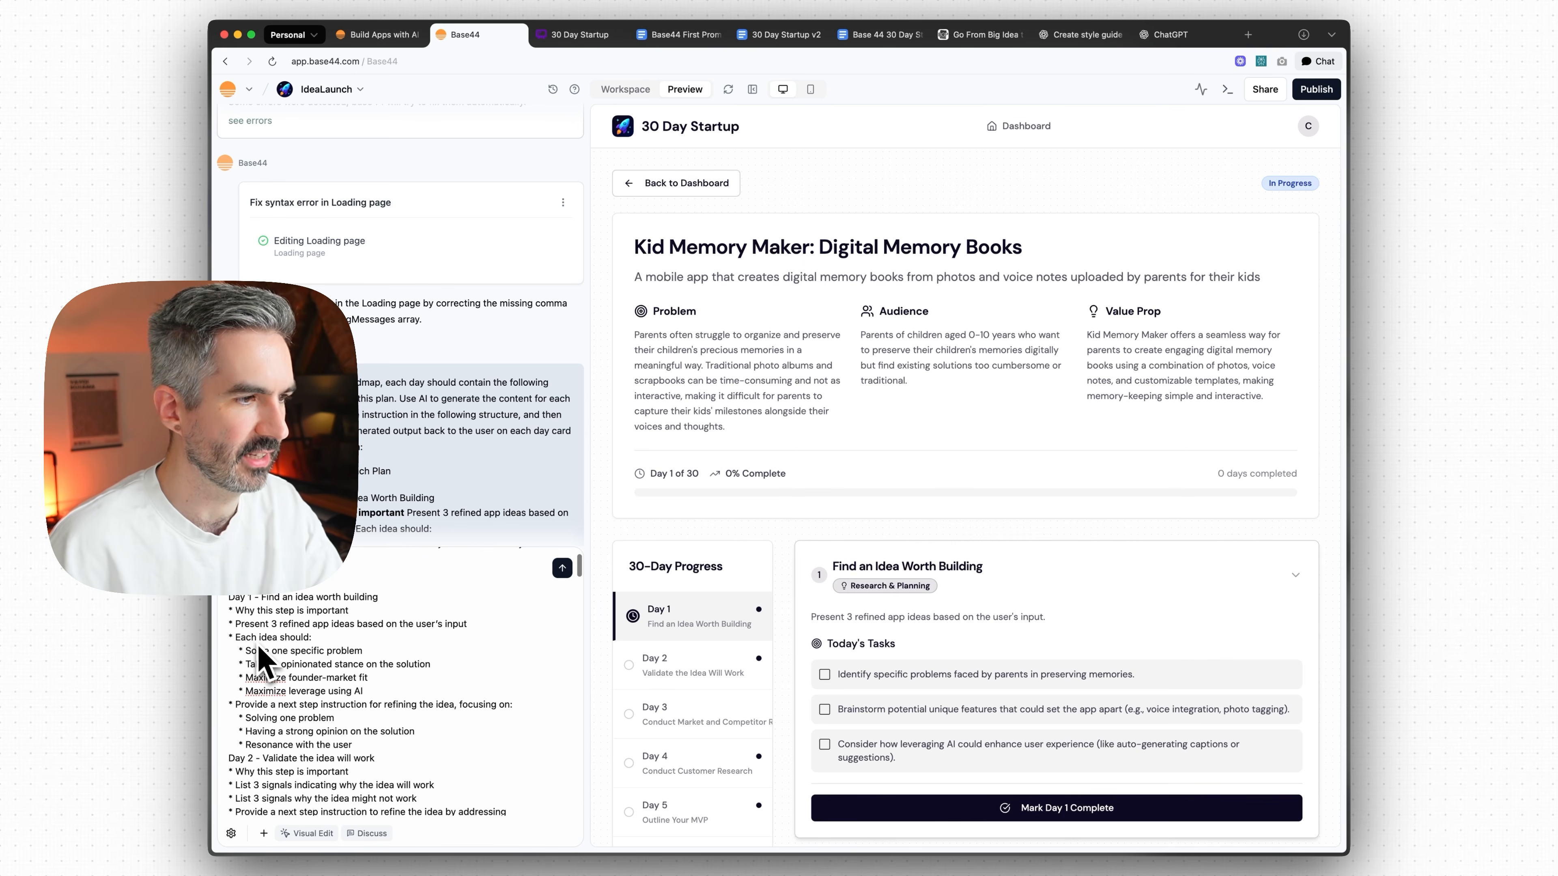
{"action": "scroll", "coordinate": [282, 666], "scroll_direction": "down", "scroll_amount": 10}
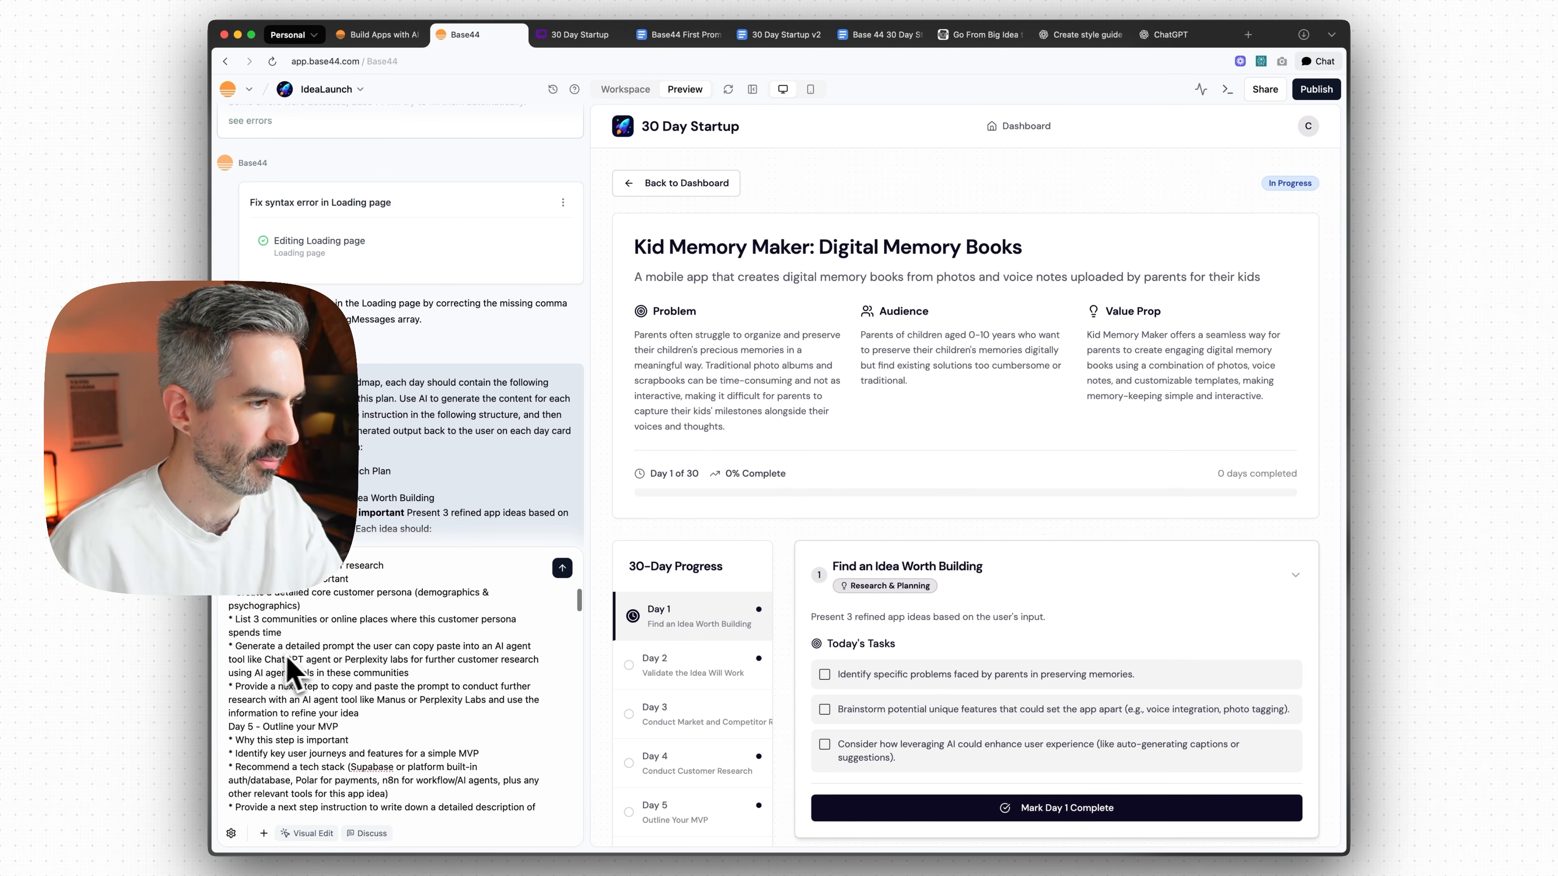
{"action": "scroll", "coordinate": [300, 669], "scroll_direction": "down", "scroll_amount": 20}
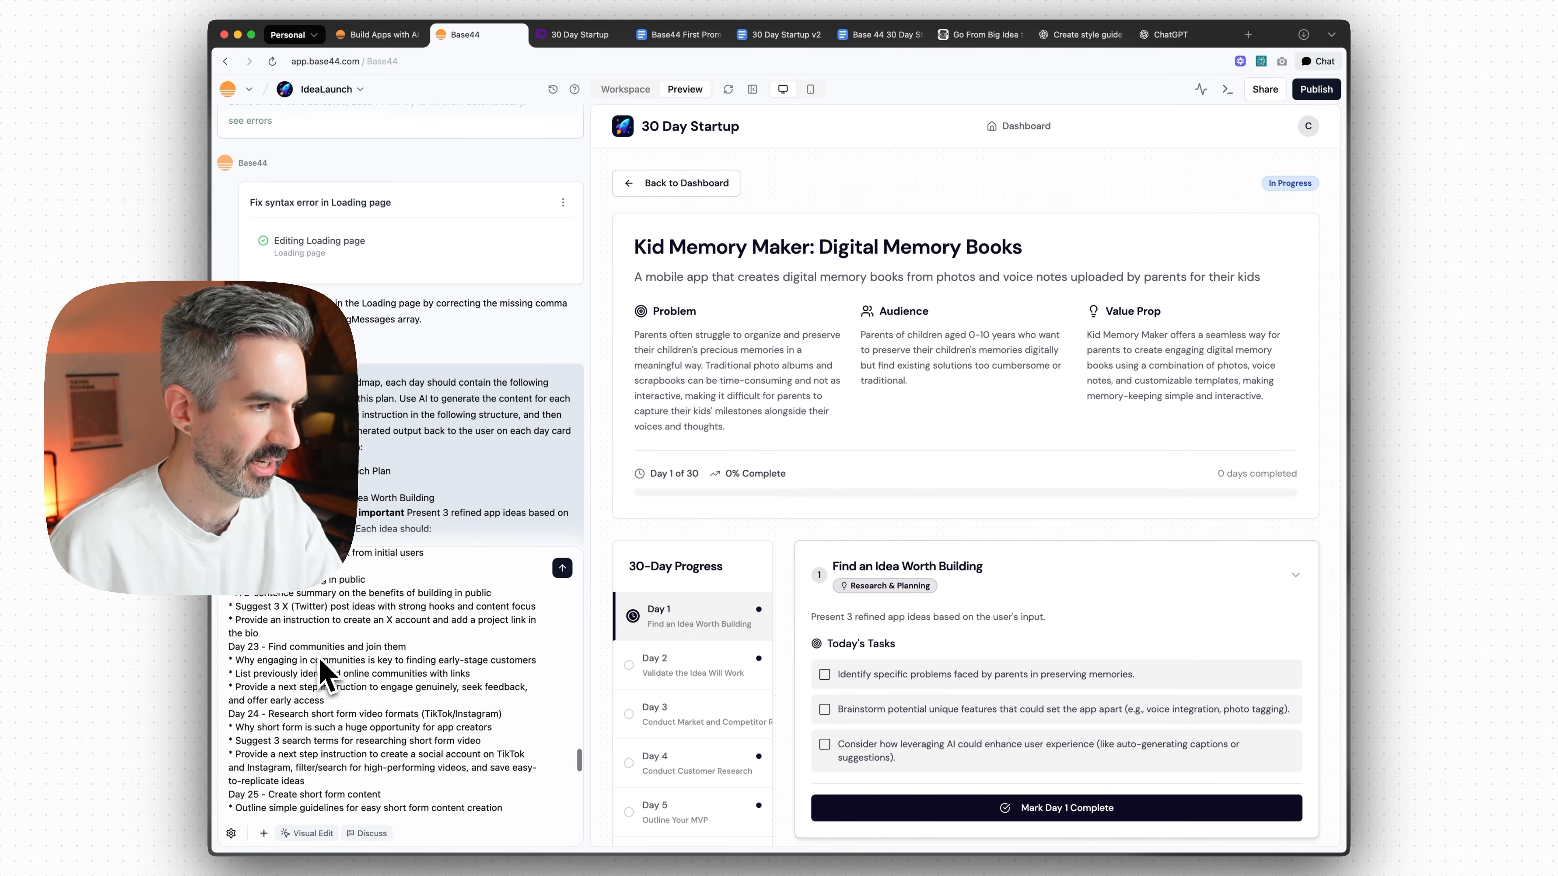
{"action": "scroll", "coordinate": [325, 681], "scroll_direction": "up", "scroll_amount": 20}
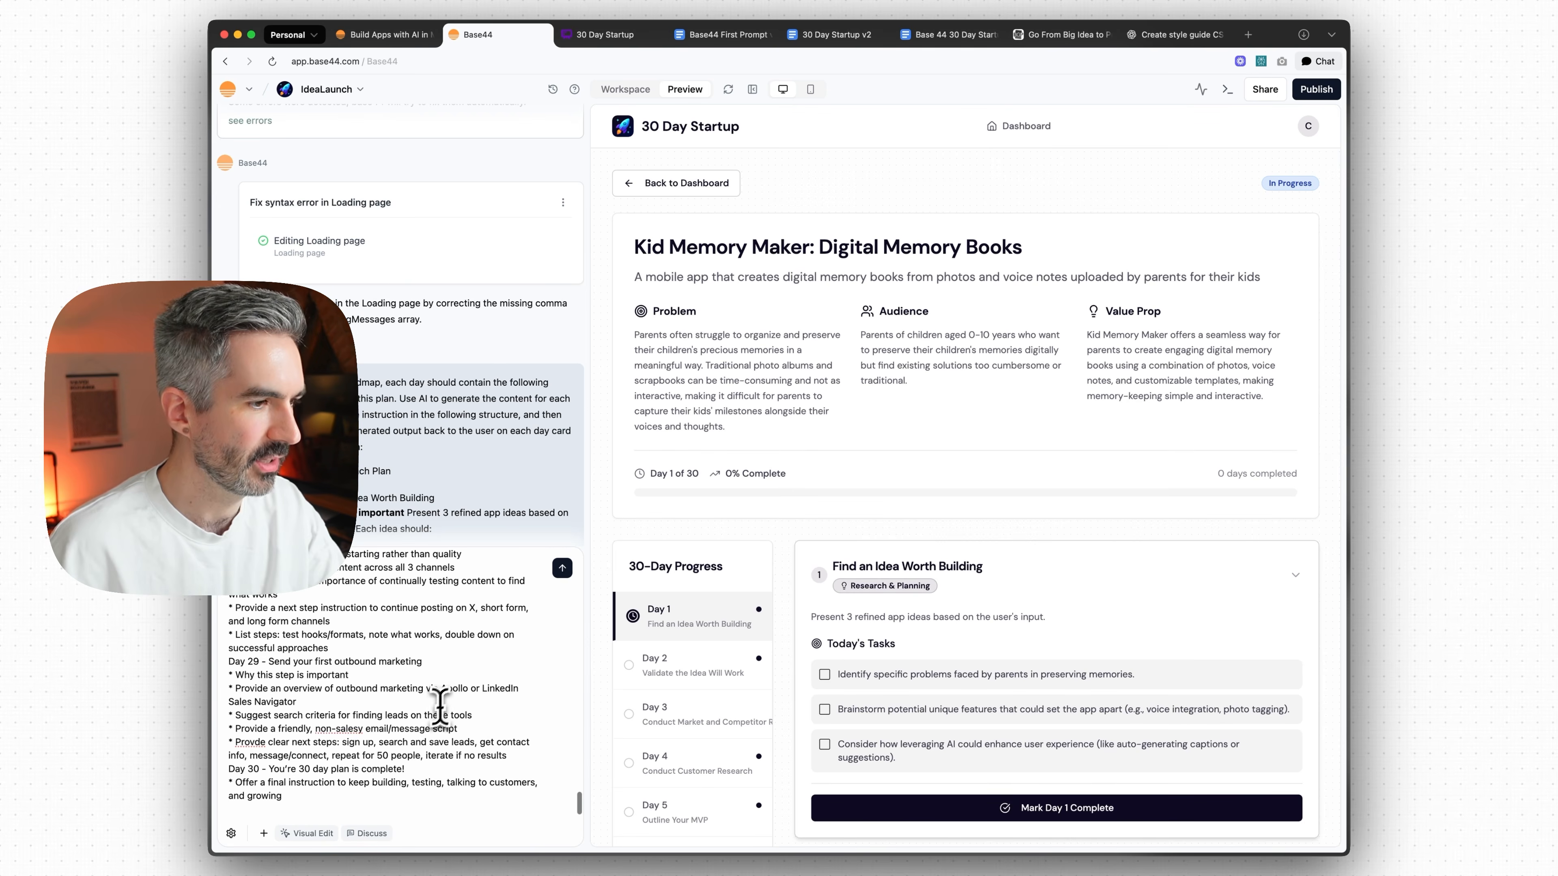
{"action": "scroll", "coordinate": [440, 699], "scroll_direction": "up", "scroll_amount": 15}
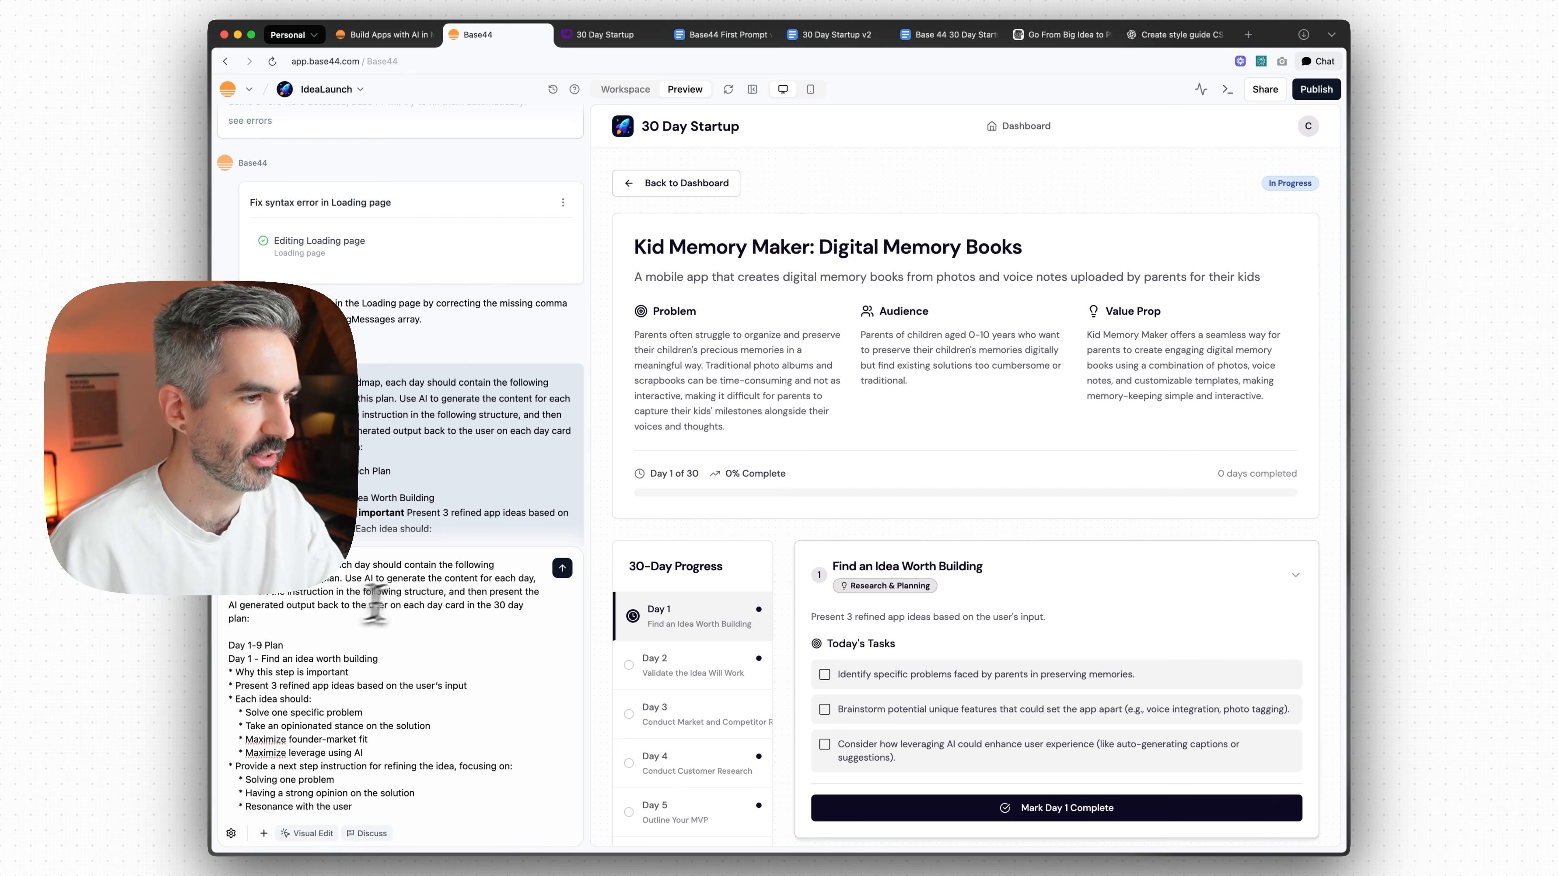
{"action": "left_click", "coordinate": [460, 605]}
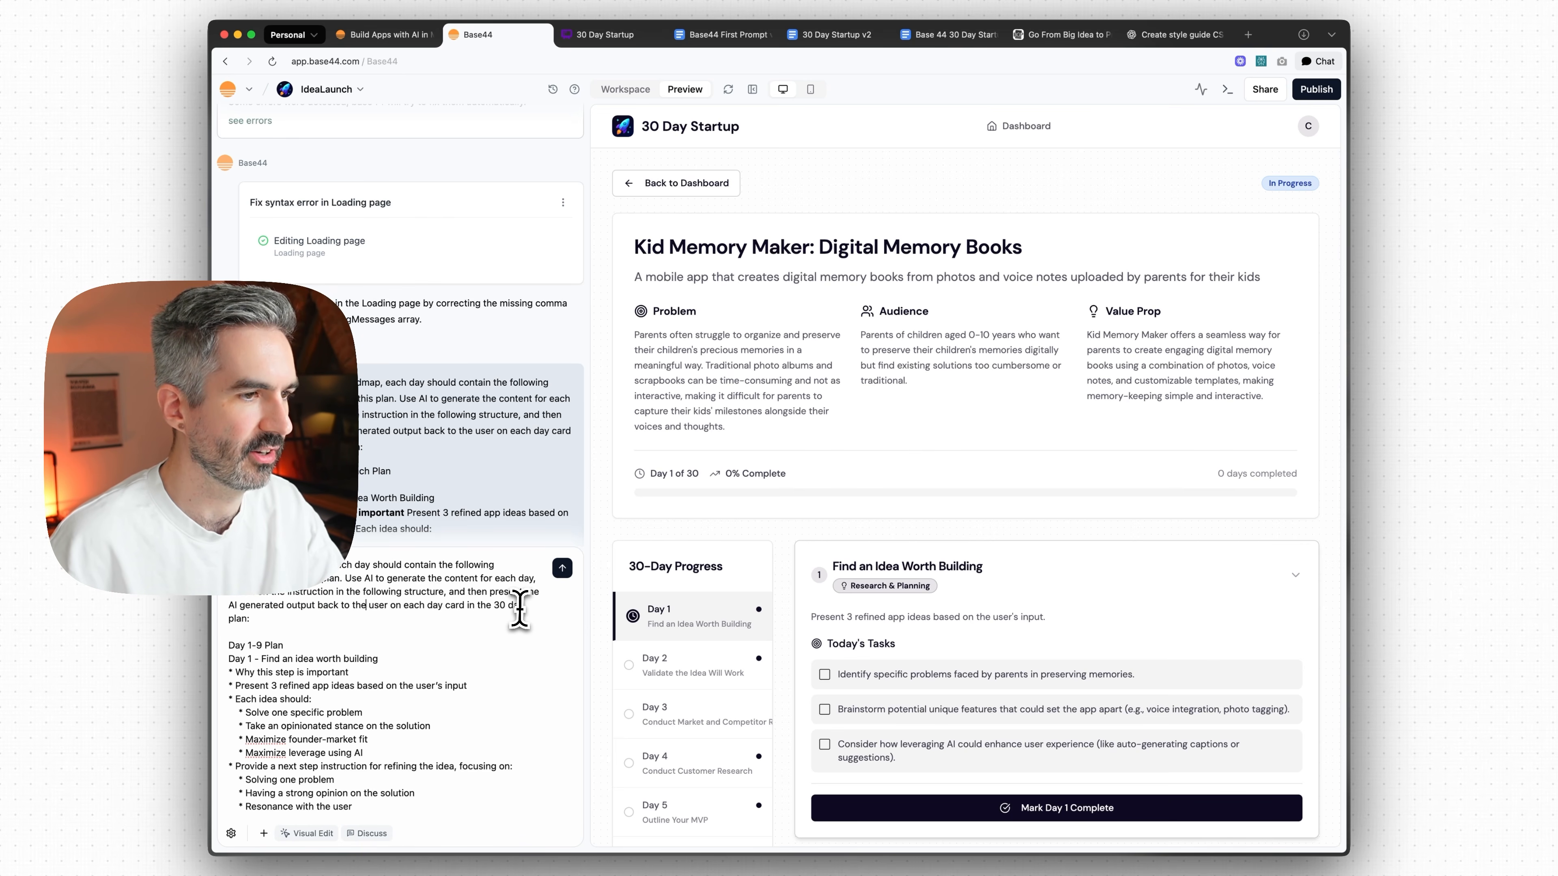
{"action": "left_click", "coordinate": [562, 569]}
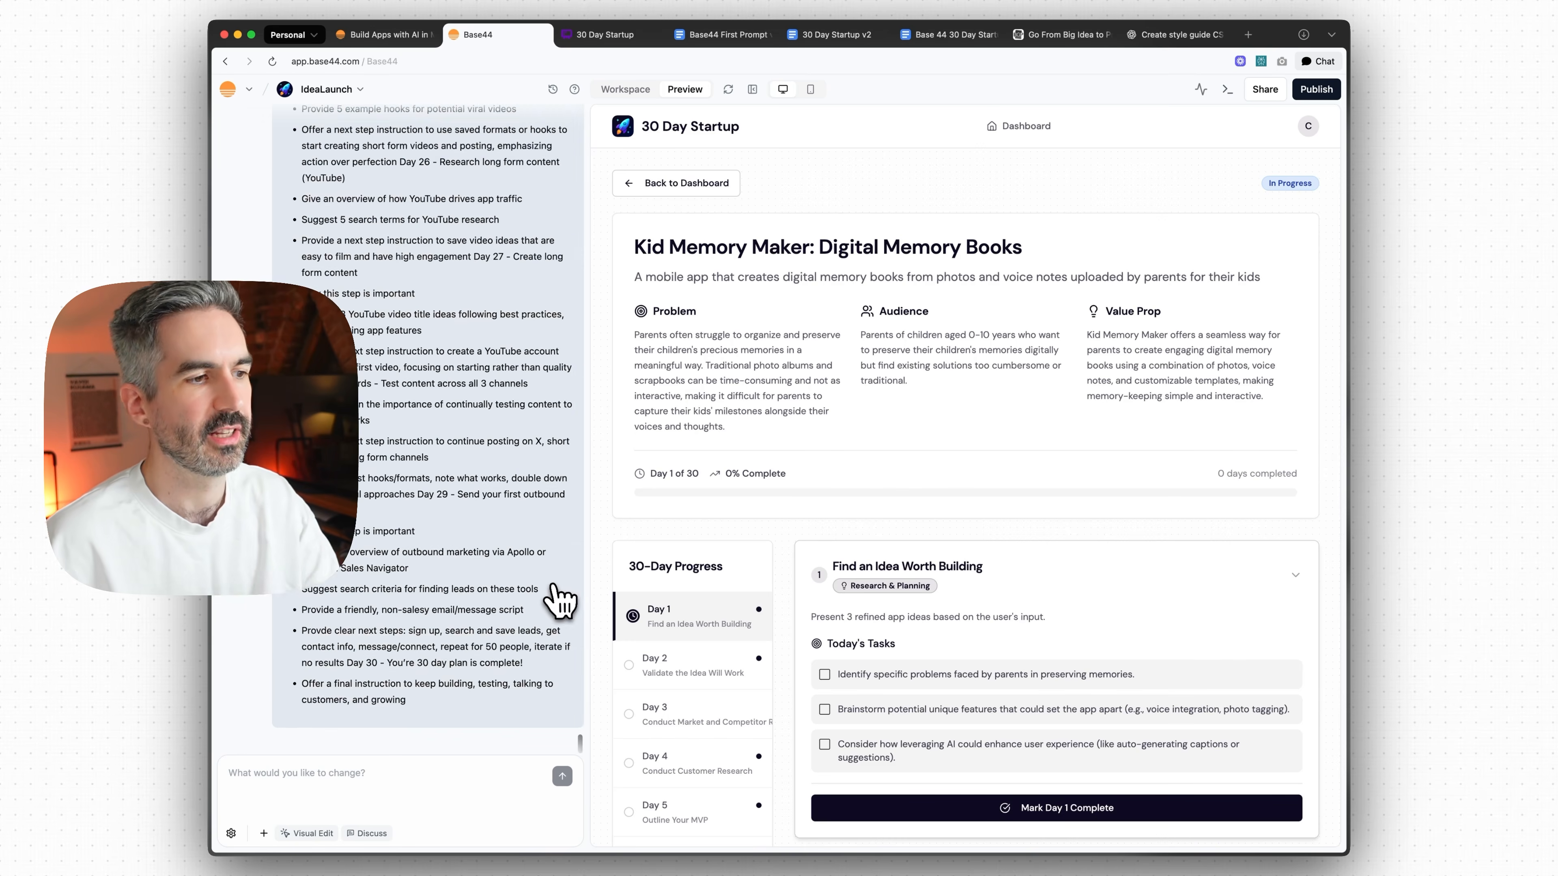
- Look over the sent prompt, then collapse Day 1 and browse the day titles in the Kid Memory Maker roadmap
{"action": "scroll", "coordinate": [521, 457], "scroll_direction": "up", "scroll_amount": 4}
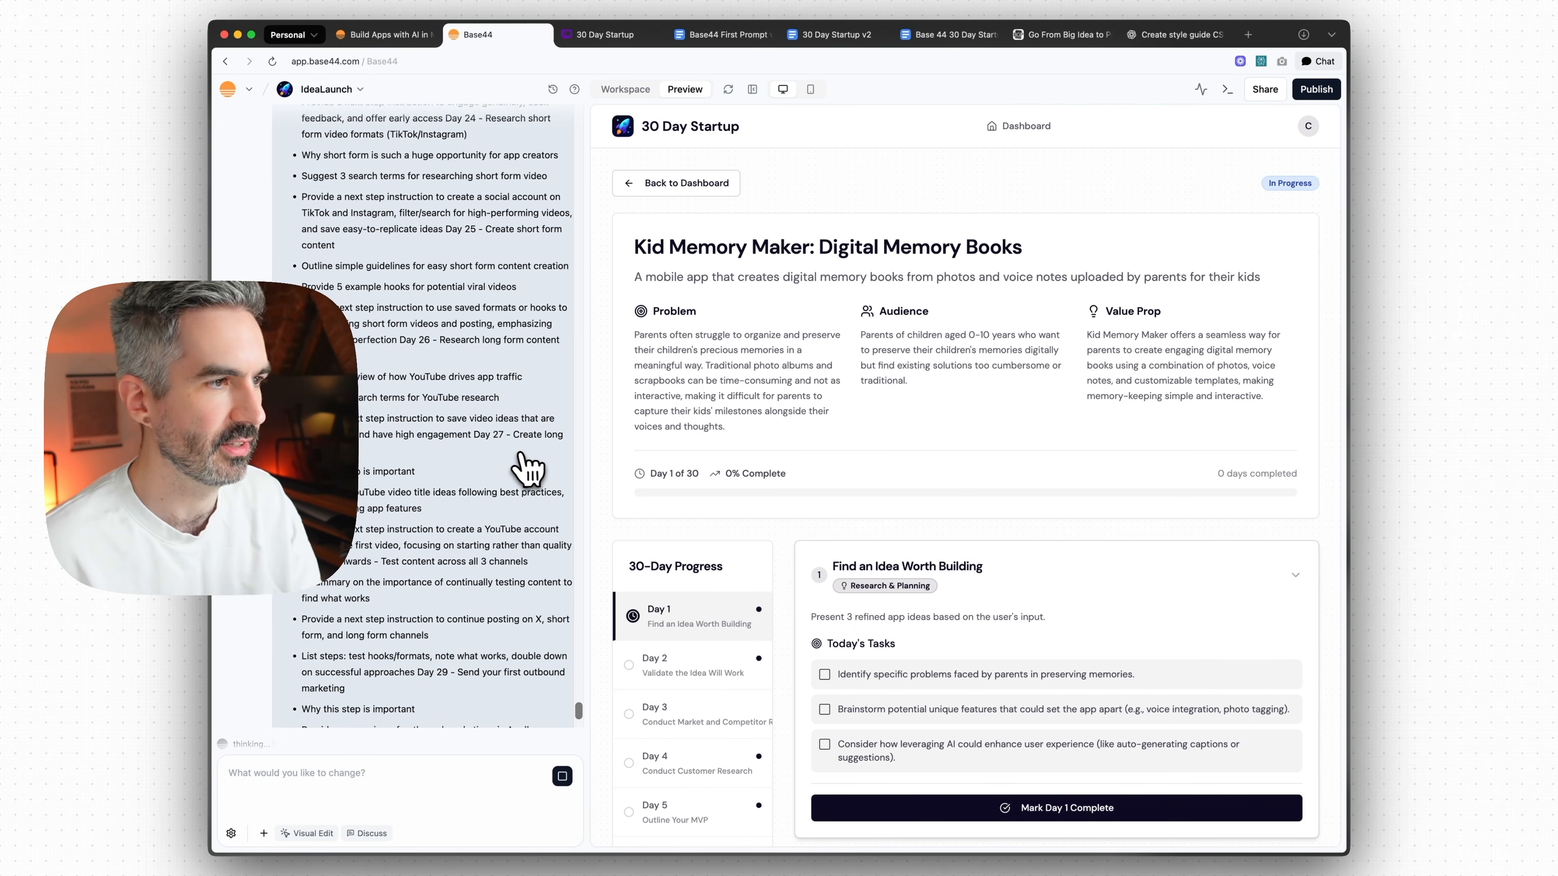
{"action": "scroll", "coordinate": [526, 469], "scroll_direction": "up", "scroll_amount": 2}
{"action": "scroll", "coordinate": [806, 424], "scroll_direction": "down", "scroll_amount": 5}
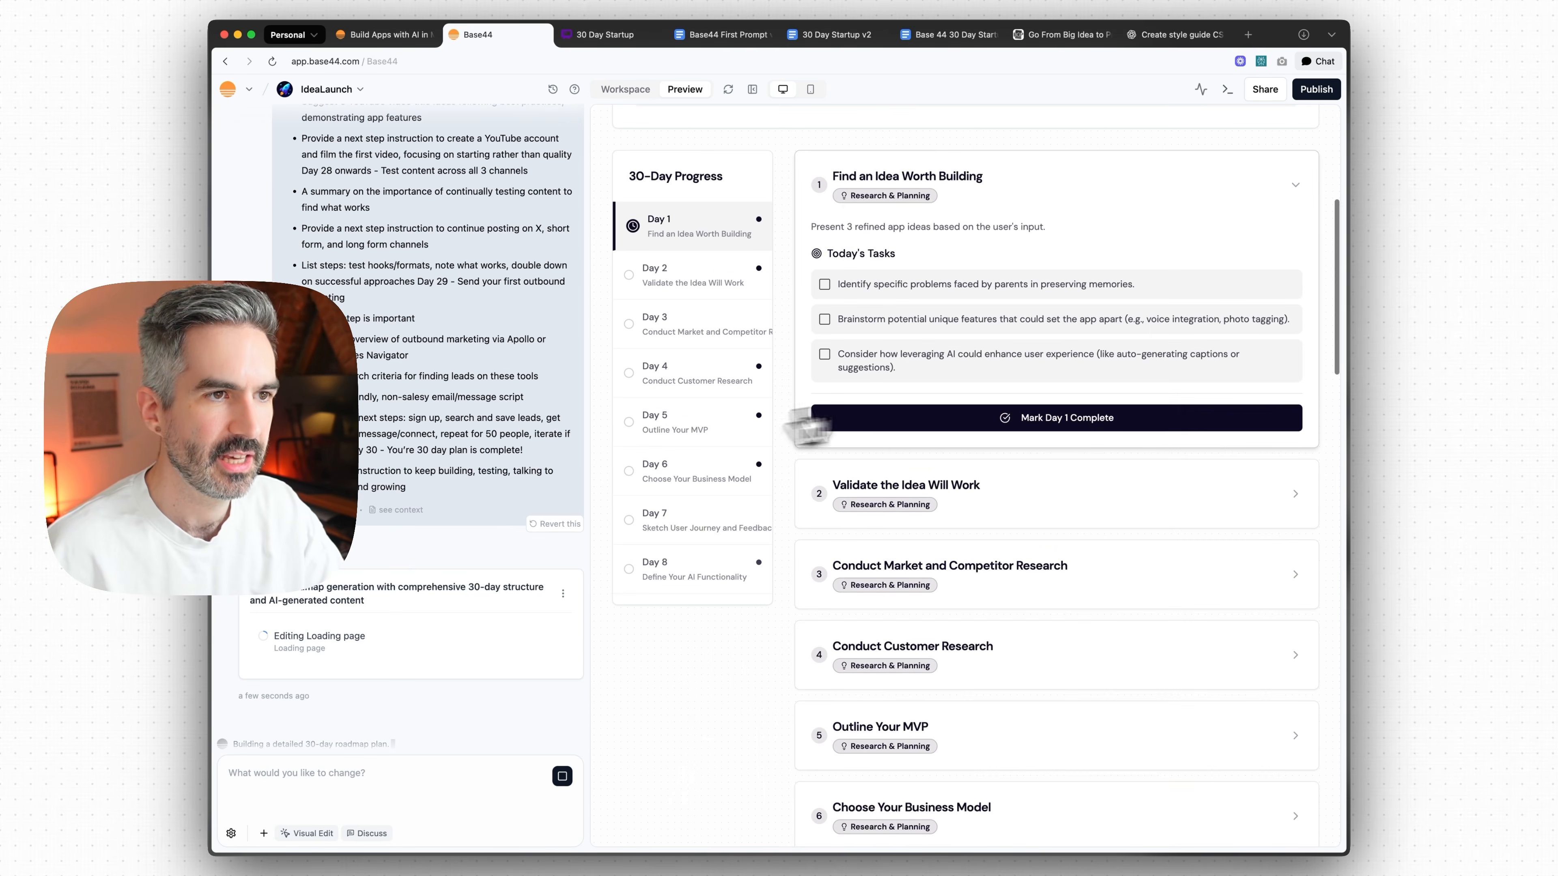
{"action": "left_click", "coordinate": [963, 215]}
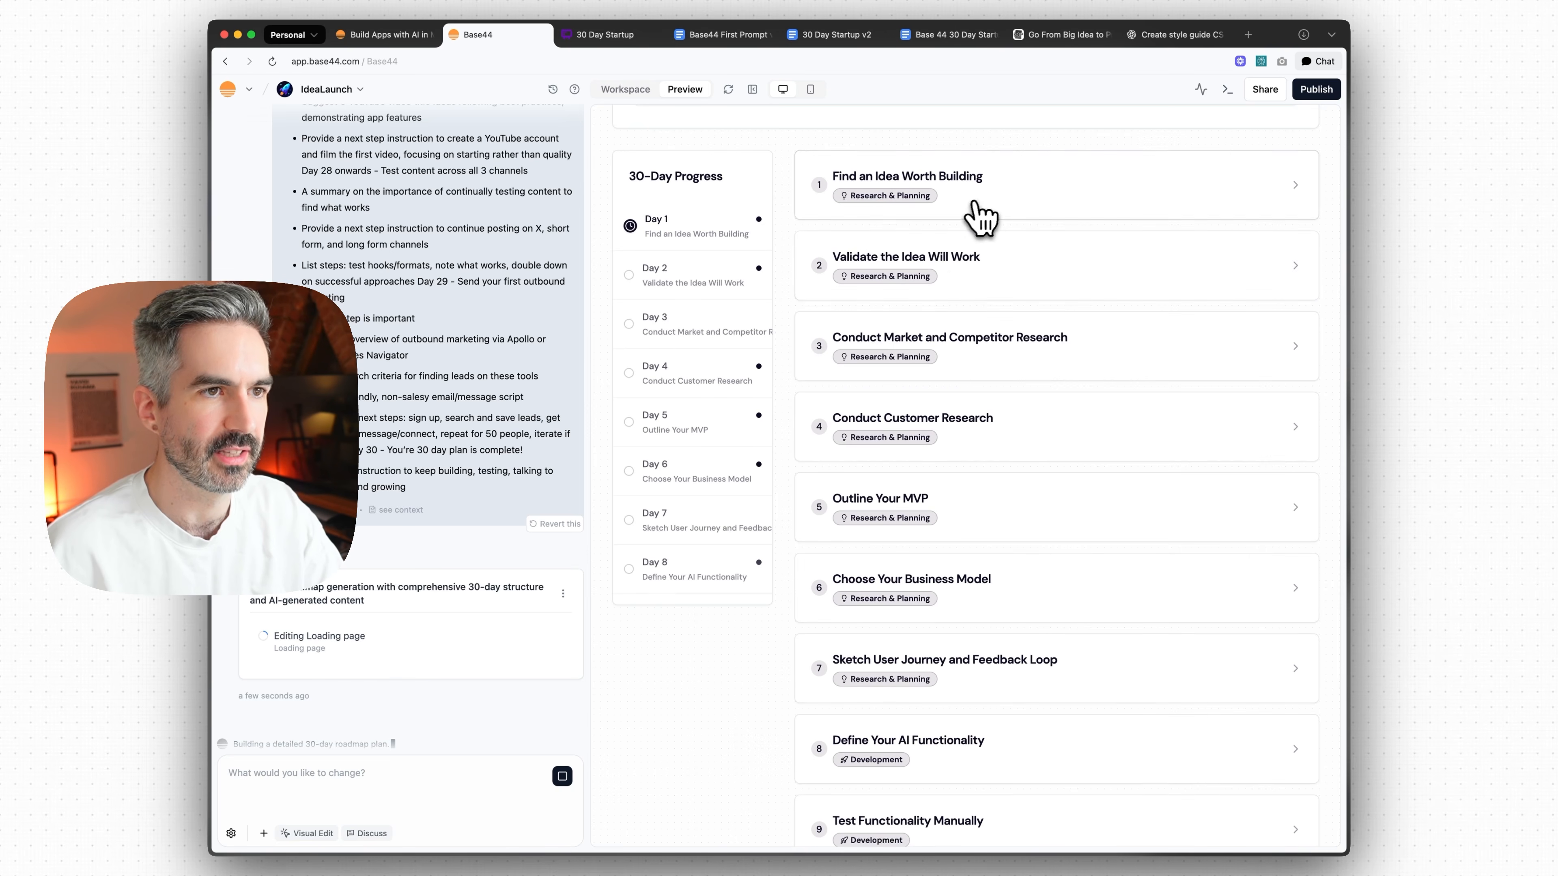
{"action": "scroll", "coordinate": [959, 301], "scroll_direction": "down", "scroll_amount": 20}
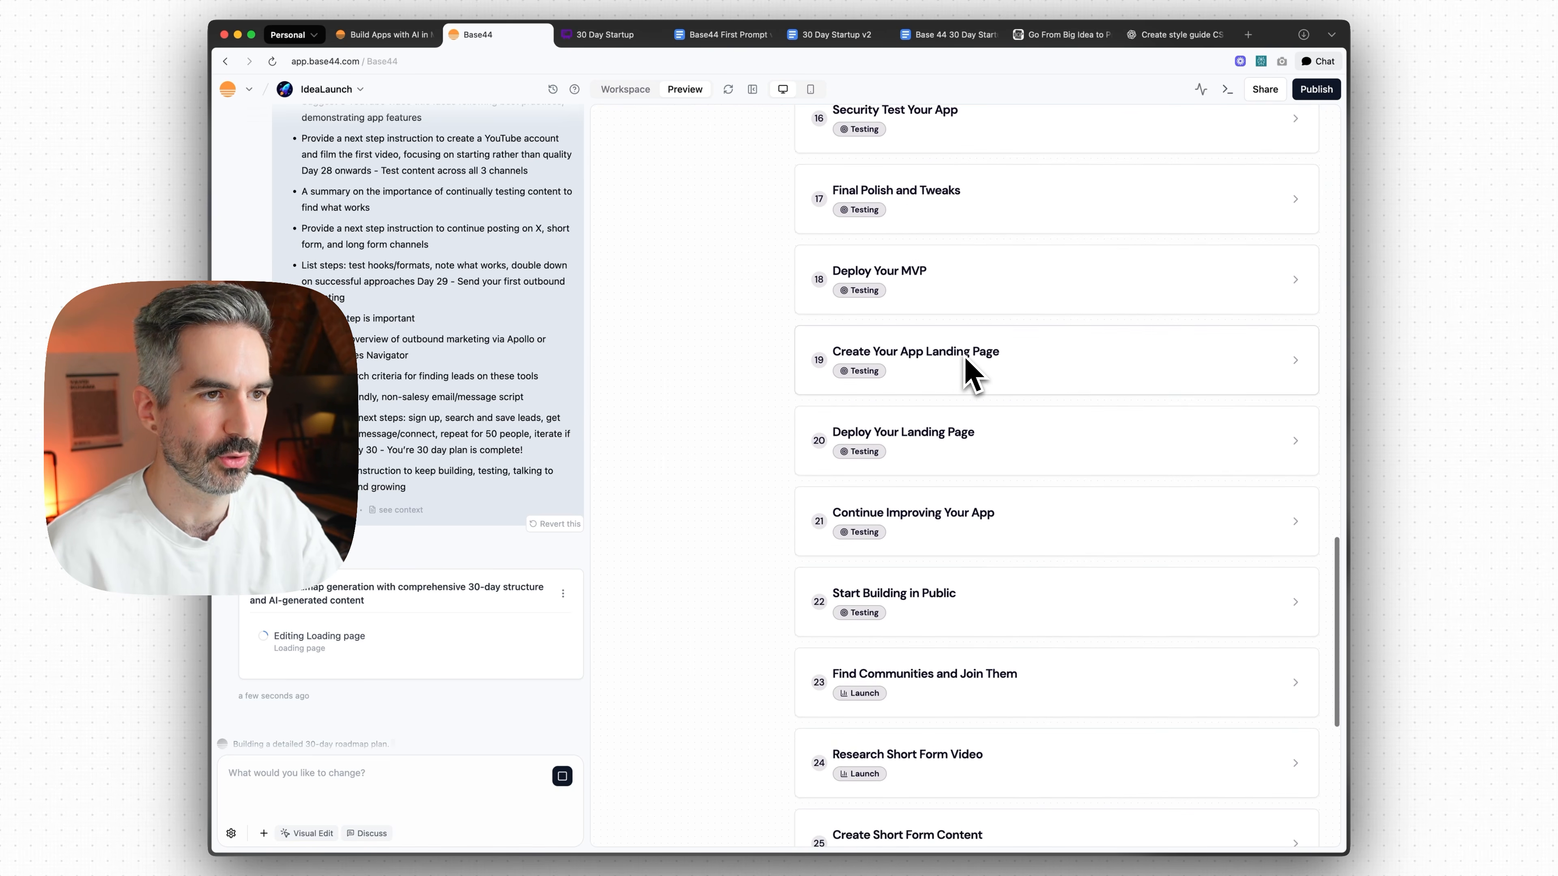
- Return to the dashboard and generate a roadmap for "A mobile app that creates digital memory books from photos and voice notes uploaded by parents for their kids"
{"action": "scroll", "coordinate": [975, 367], "scroll_direction": "up", "scroll_amount": 20}
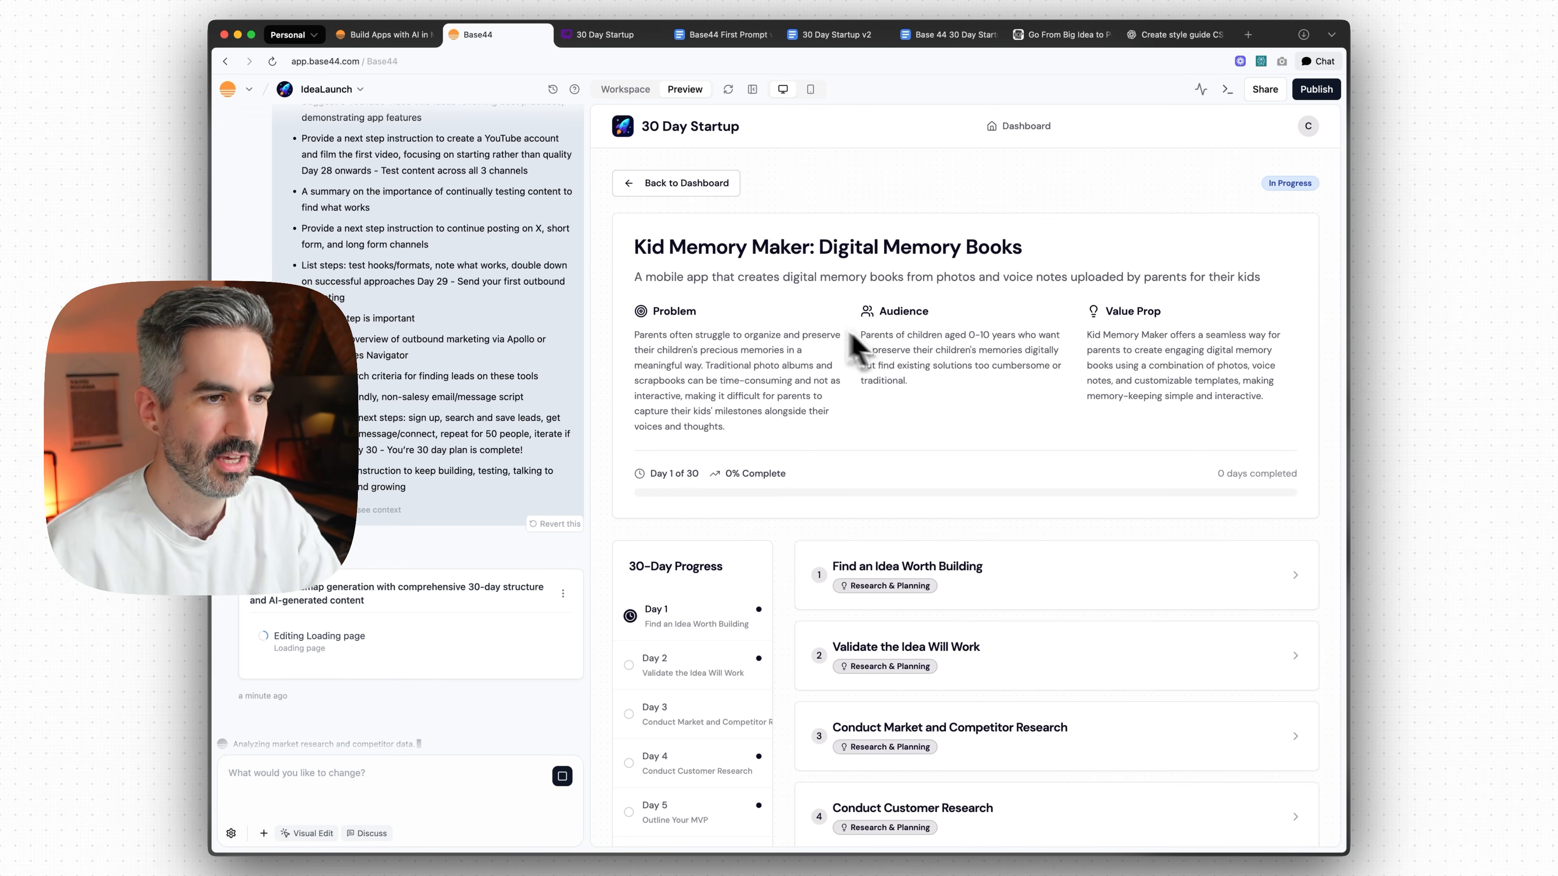
{"action": "scroll", "coordinate": [844, 344], "scroll_direction": "down", "scroll_amount": 7}
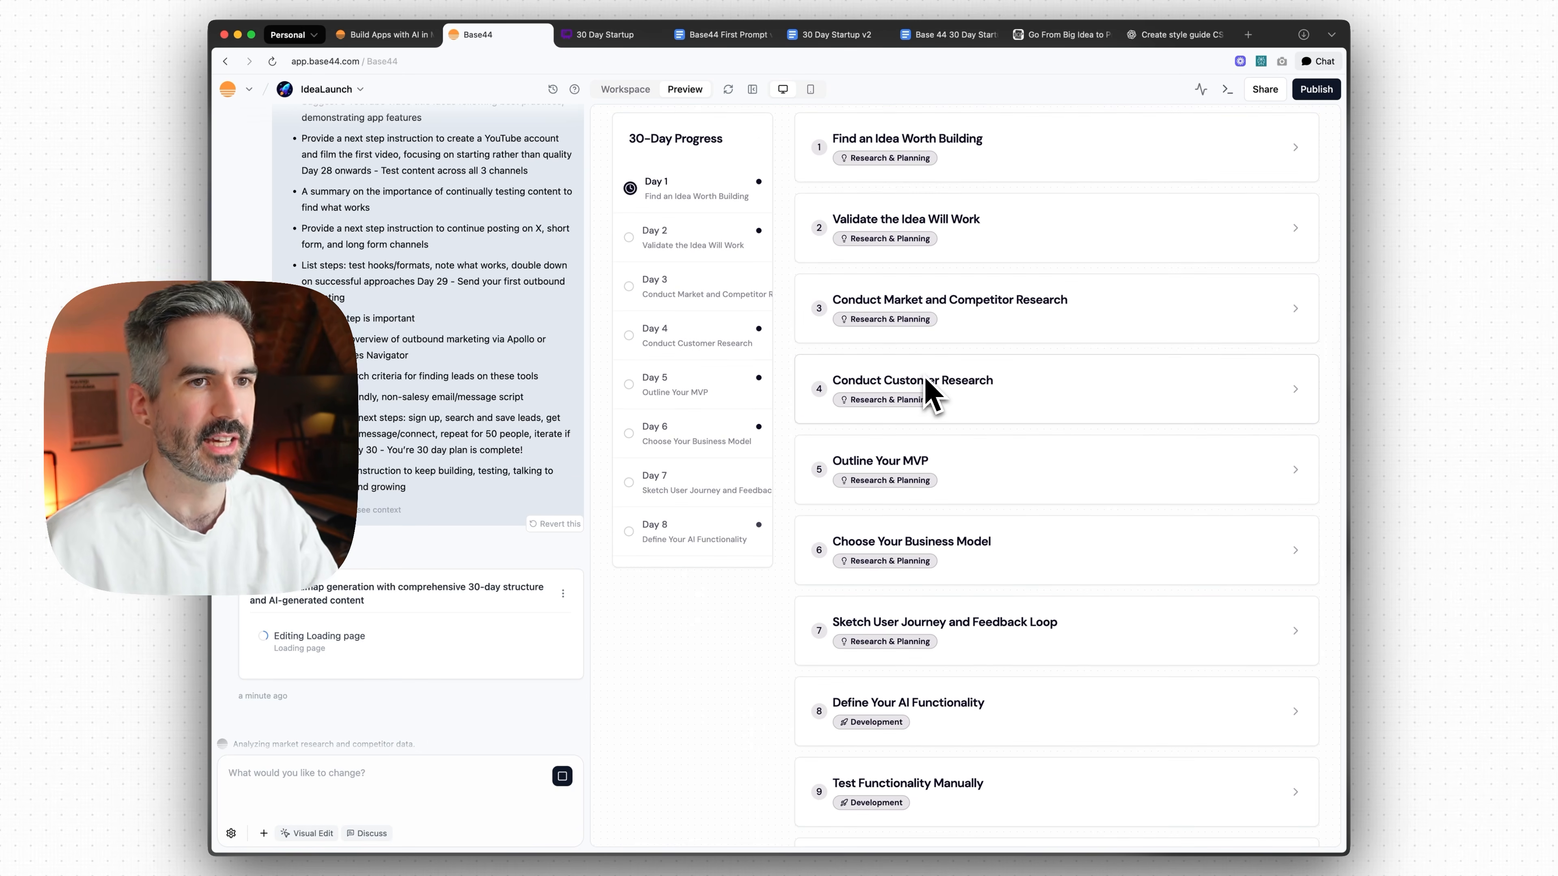
{"action": "scroll", "coordinate": [964, 335], "scroll_direction": "up", "scroll_amount": 6}
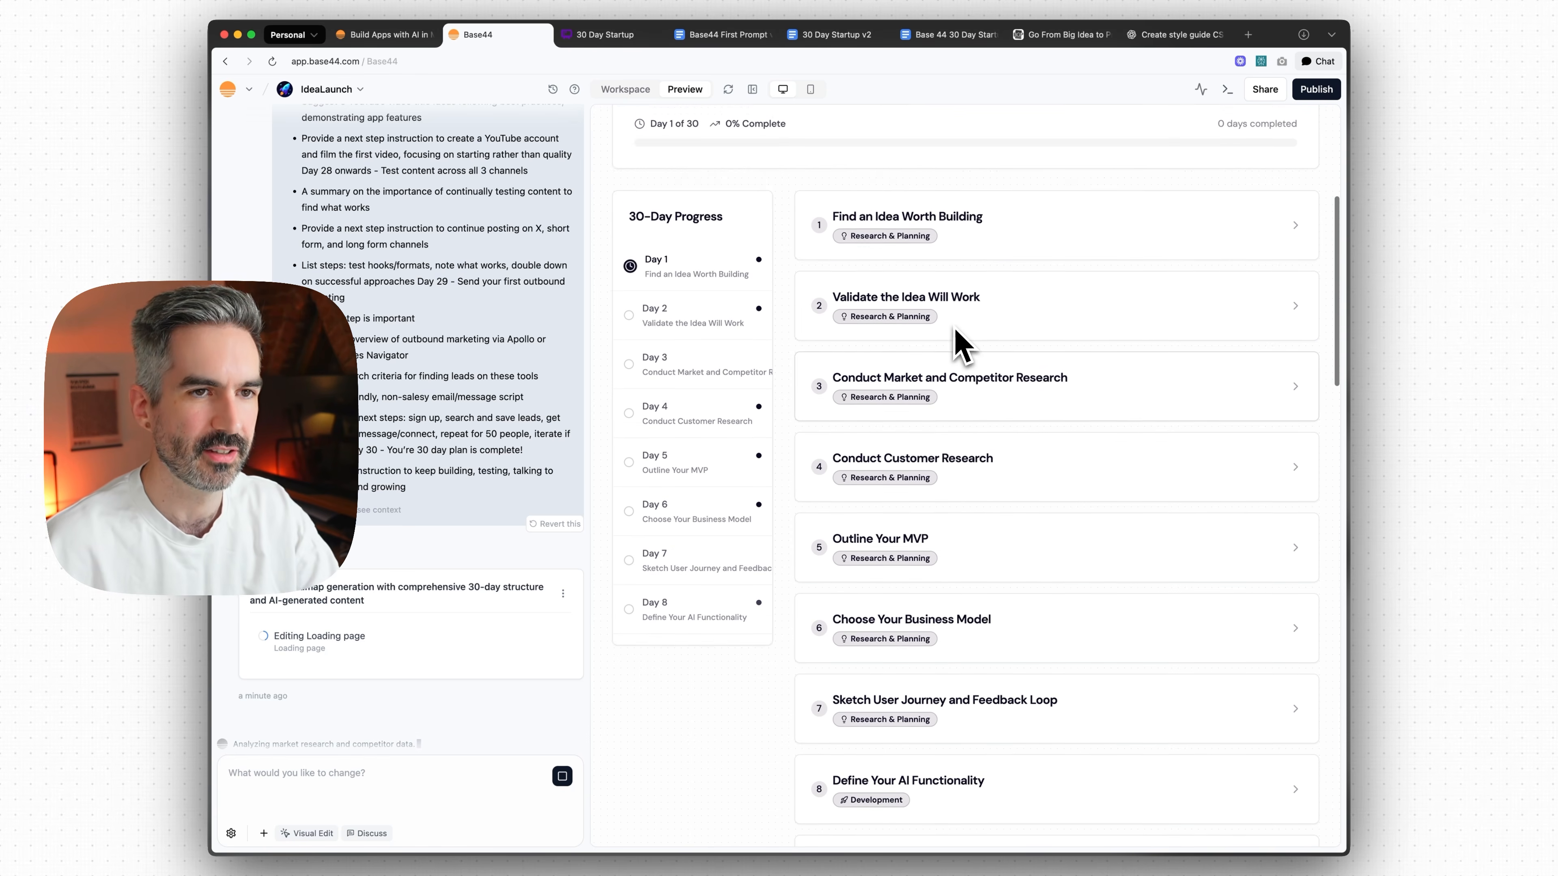
{"action": "scroll", "coordinate": [987, 365], "scroll_direction": "up", "scroll_amount": 2}
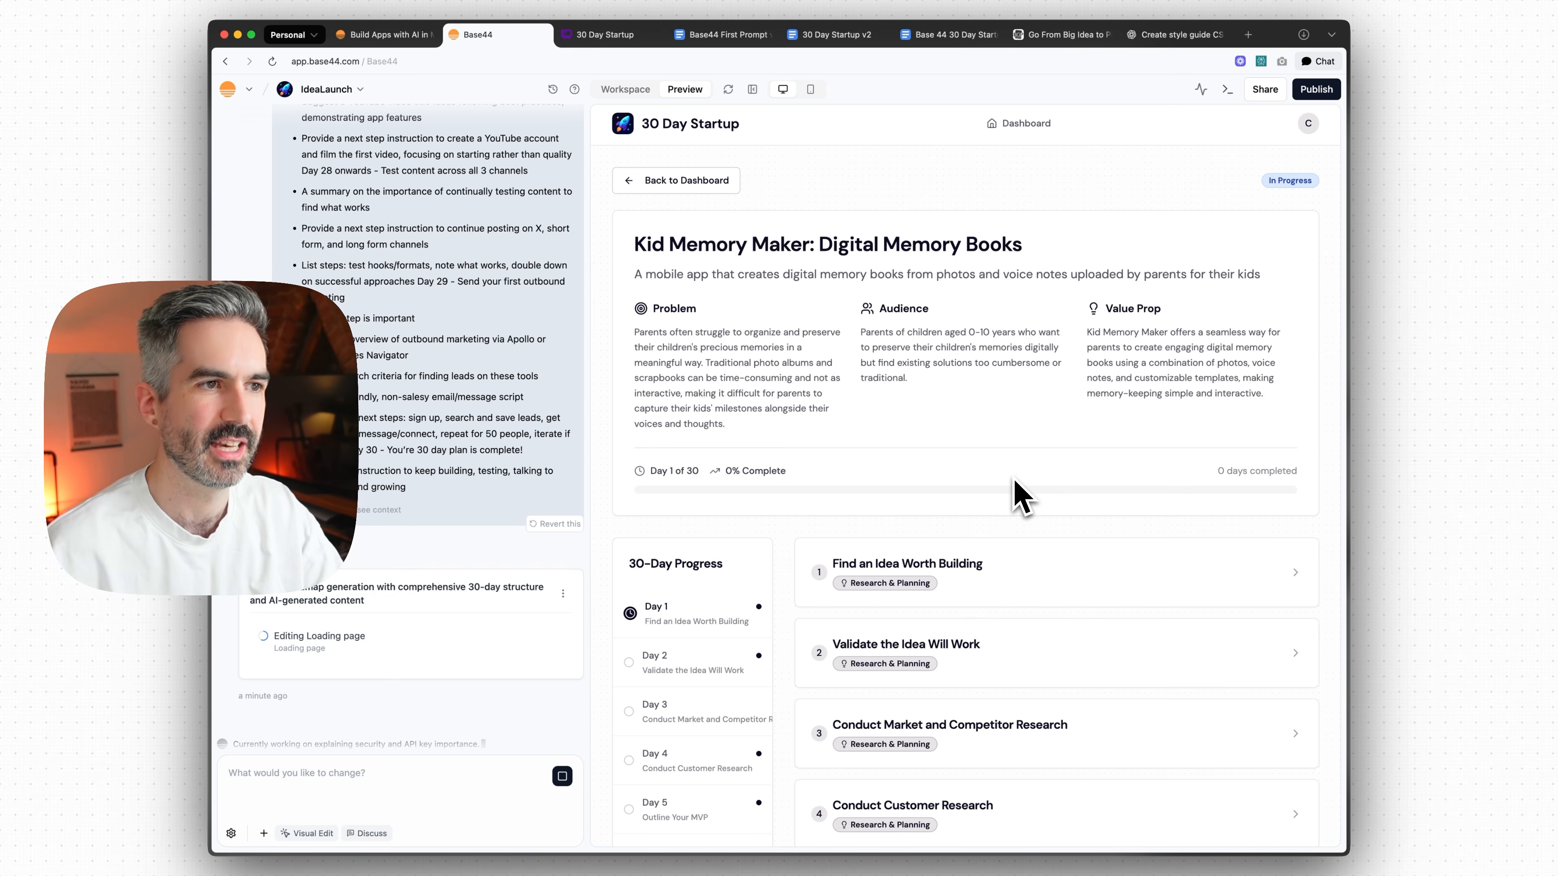
{"action": "scroll", "coordinate": [782, 255], "scroll_direction": "up", "scroll_amount": 1}
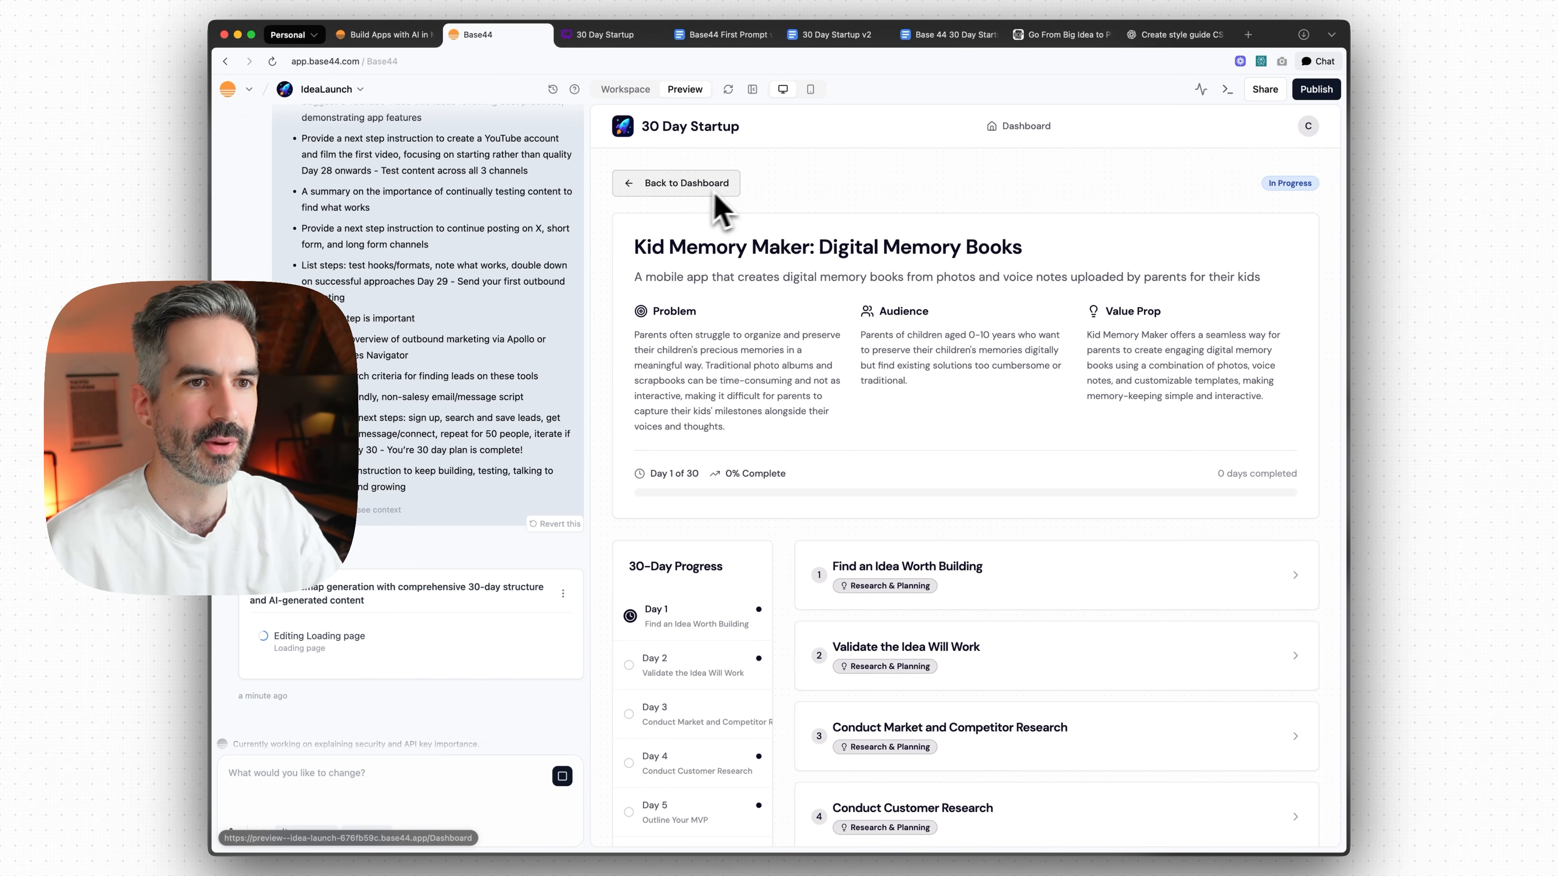
{"action": "left_click", "coordinate": [693, 197]}
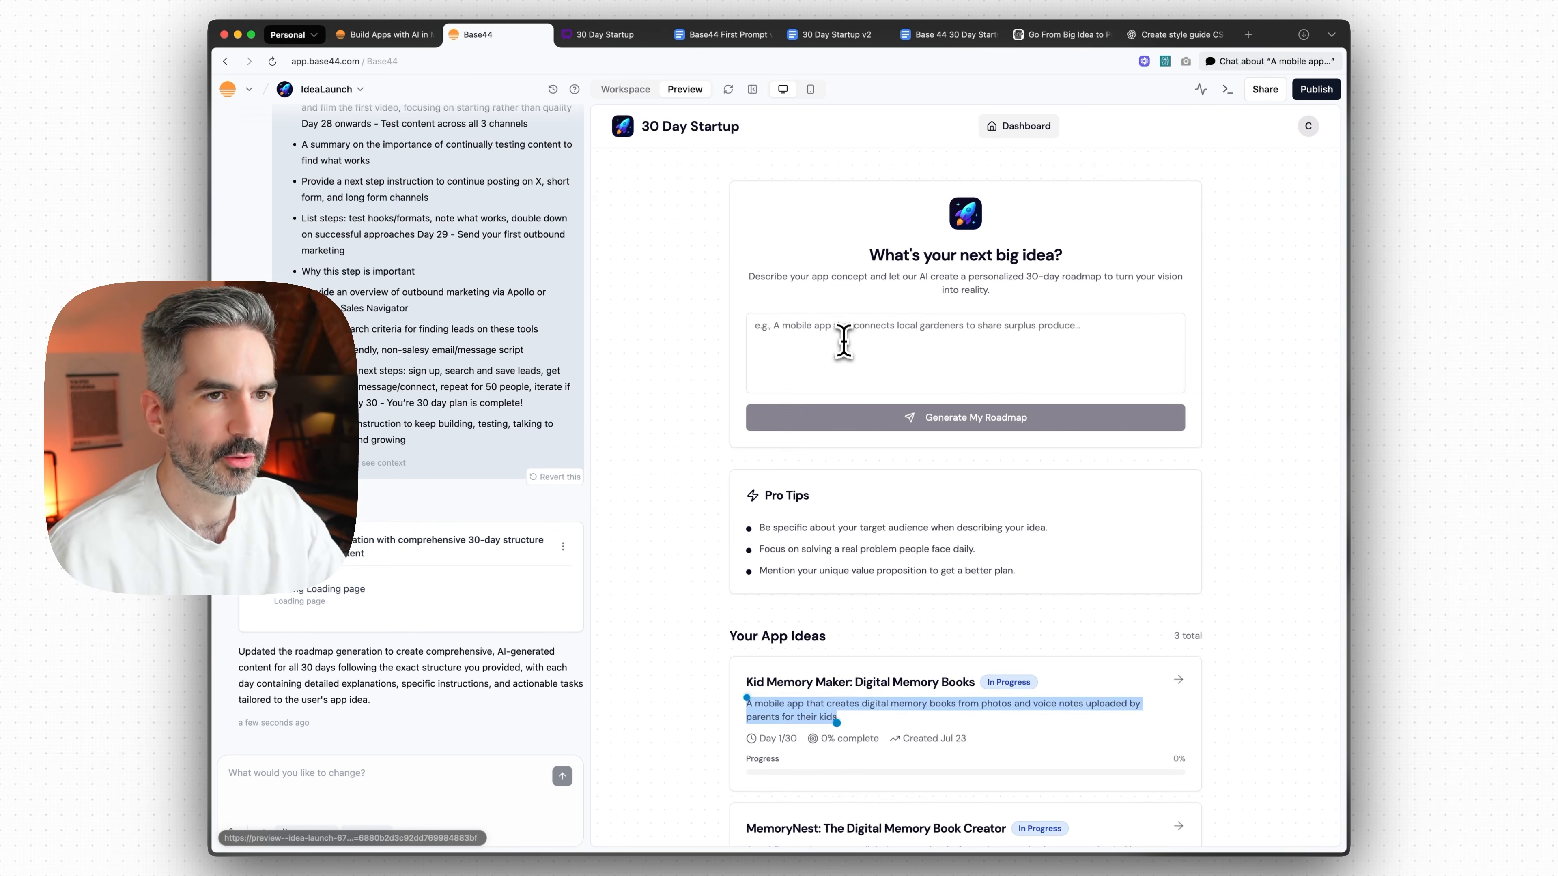
{"action": "left_click", "coordinate": [854, 354]}
{"action": "type", "text": "A mobile app that creates digital memory books from photos and voice notes uploaded by parents for their kids"}
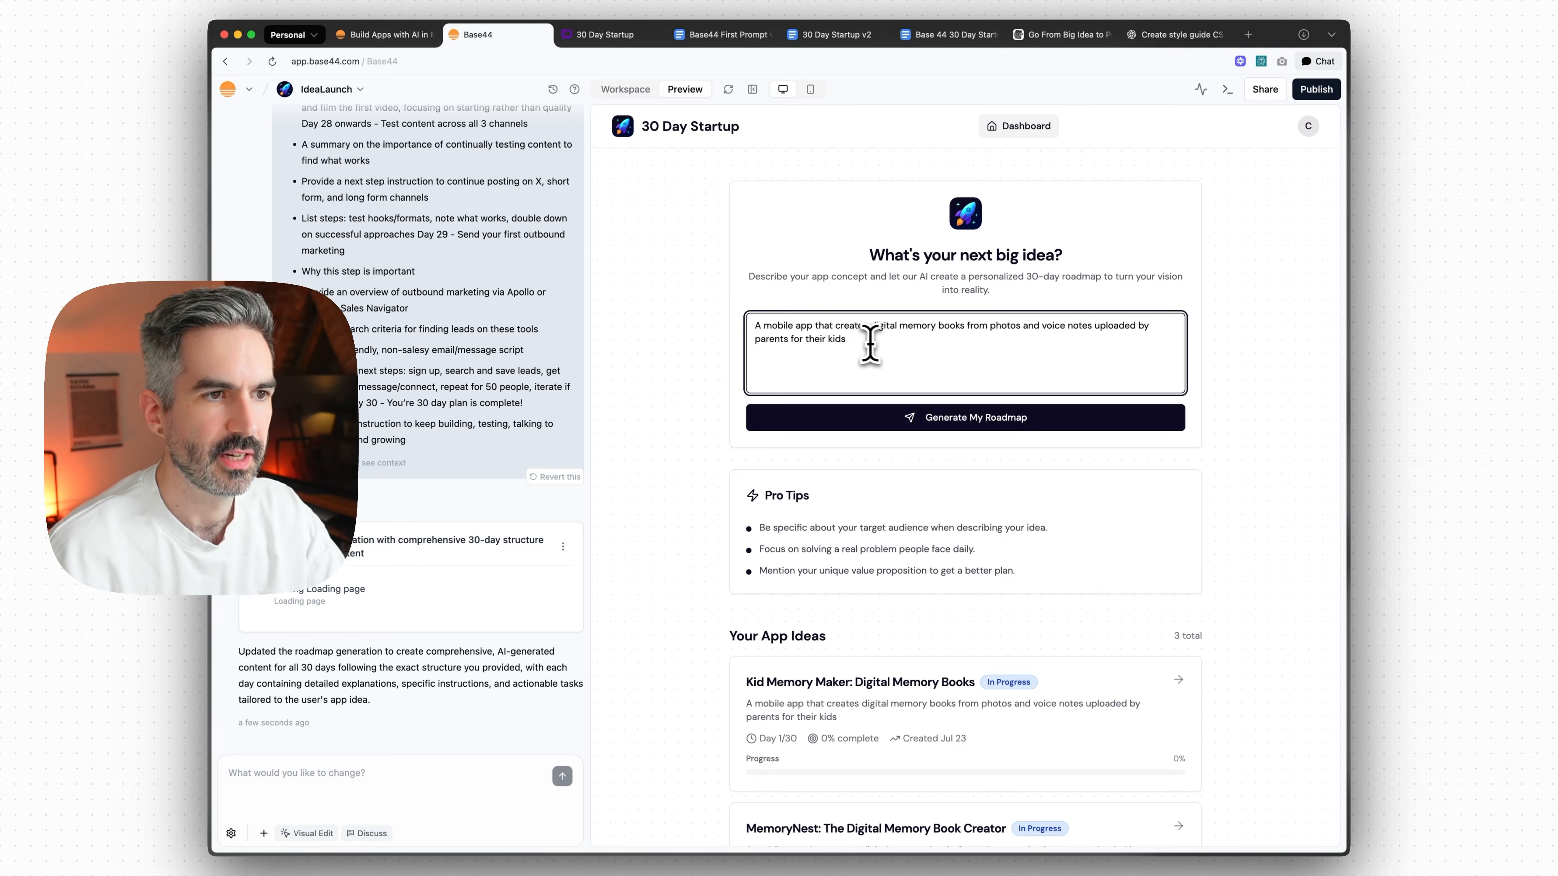
{"action": "left_click", "coordinate": [981, 420]}
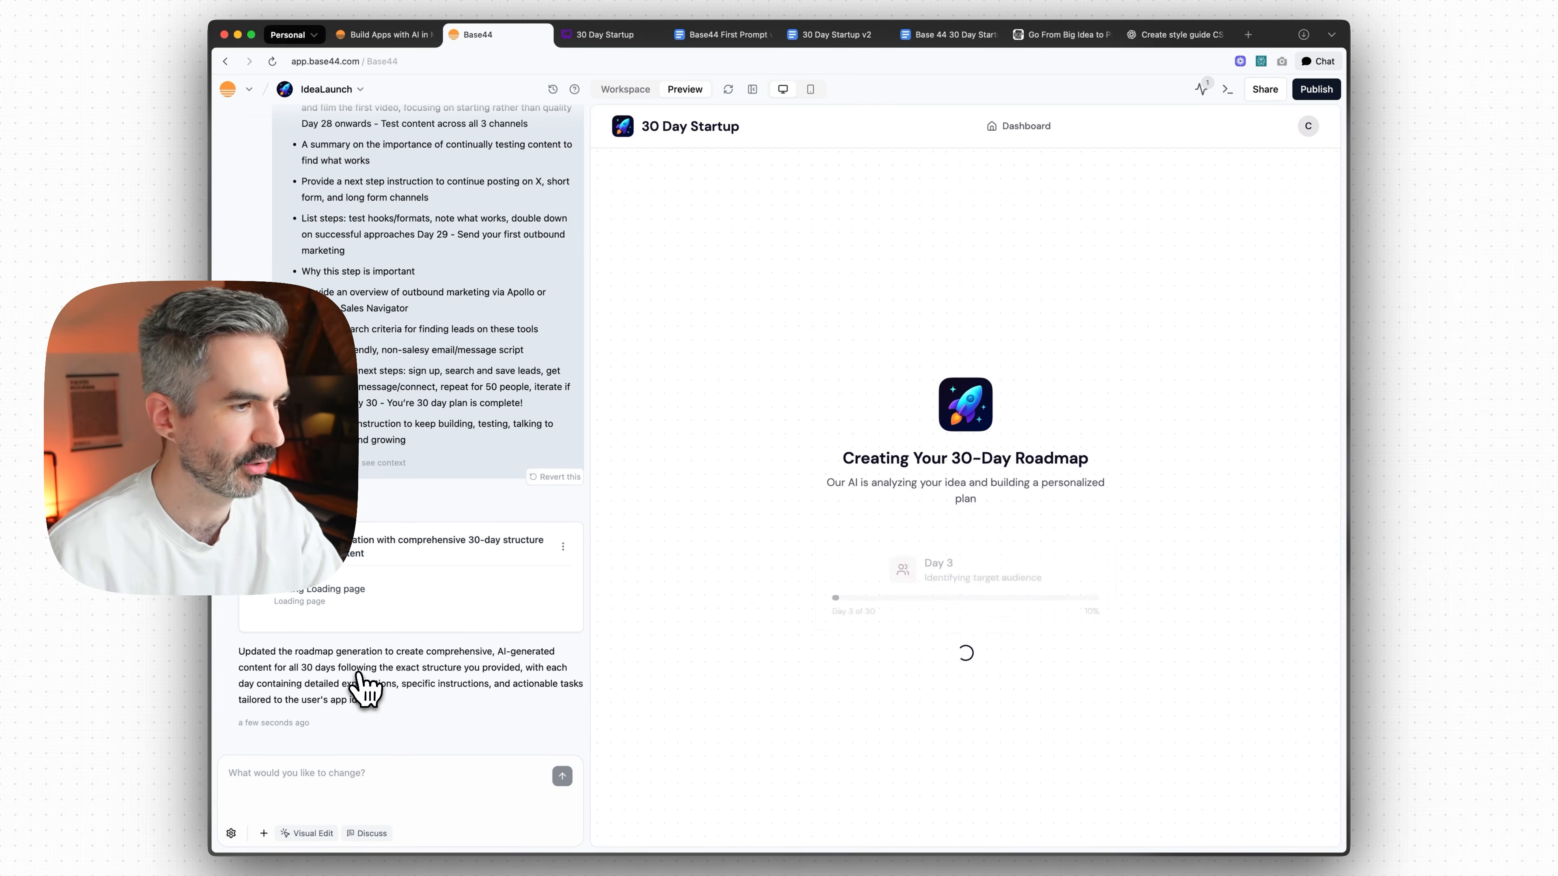
- Read the AI builder's summary of the updated roadmap generation while the roadmap is being created
{"action": "left_click_drag", "start_coordinate": [262, 667], "coordinate": [491, 687]}
{"action": "left_click", "coordinate": [438, 671]}
{"action": "left_click", "coordinate": [533, 683]}
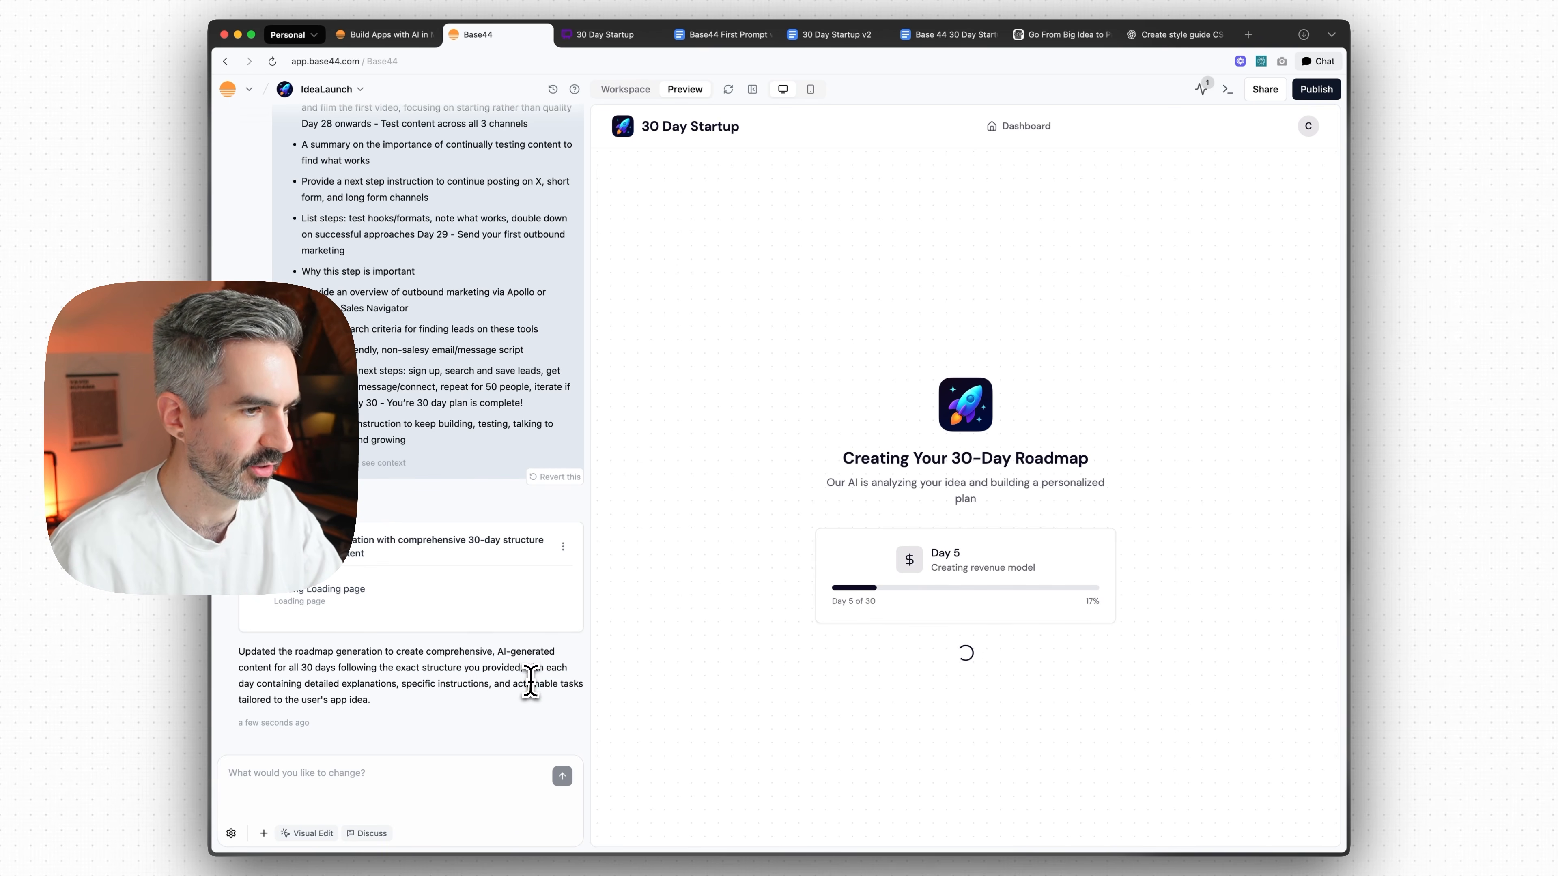
{"action": "left_click_drag", "start_coordinate": [281, 684], "coordinate": [521, 713]}
{"action": "left_click", "coordinate": [431, 683]}
{"action": "left_click", "coordinate": [542, 688]}
{"action": "left_click_drag", "start_coordinate": [282, 683], "coordinate": [383, 708]}
{"action": "left_click", "coordinate": [386, 707]}
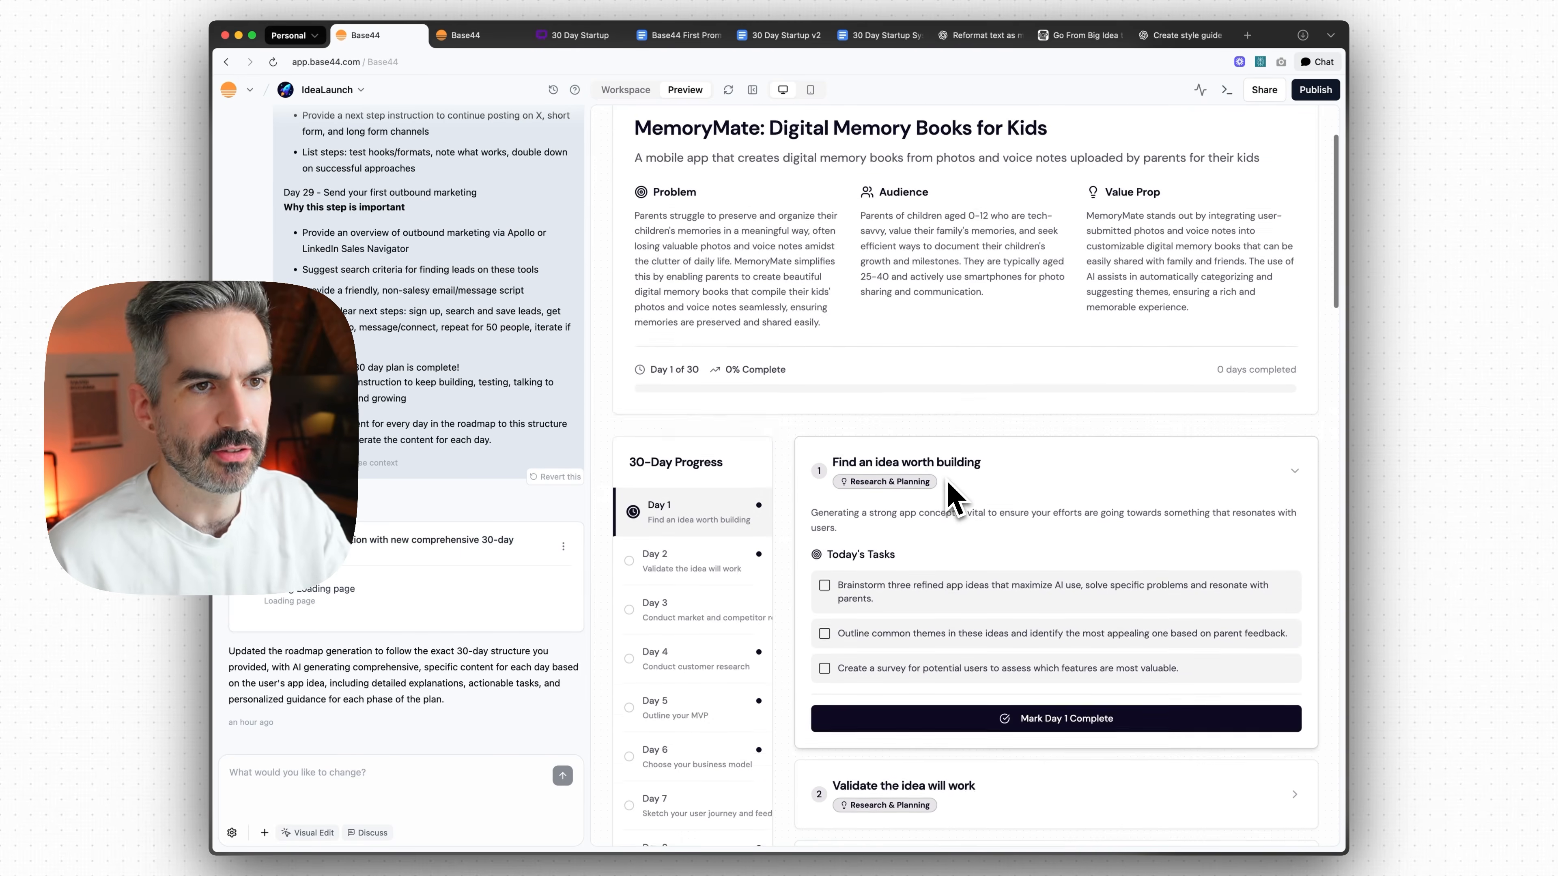
- Examine the MemoryMate roadmap's overview, its Day 1 tasks and the titles of the following days
{"action": "scroll", "coordinate": [981, 491], "scroll_direction": "down", "scroll_amount": 10}
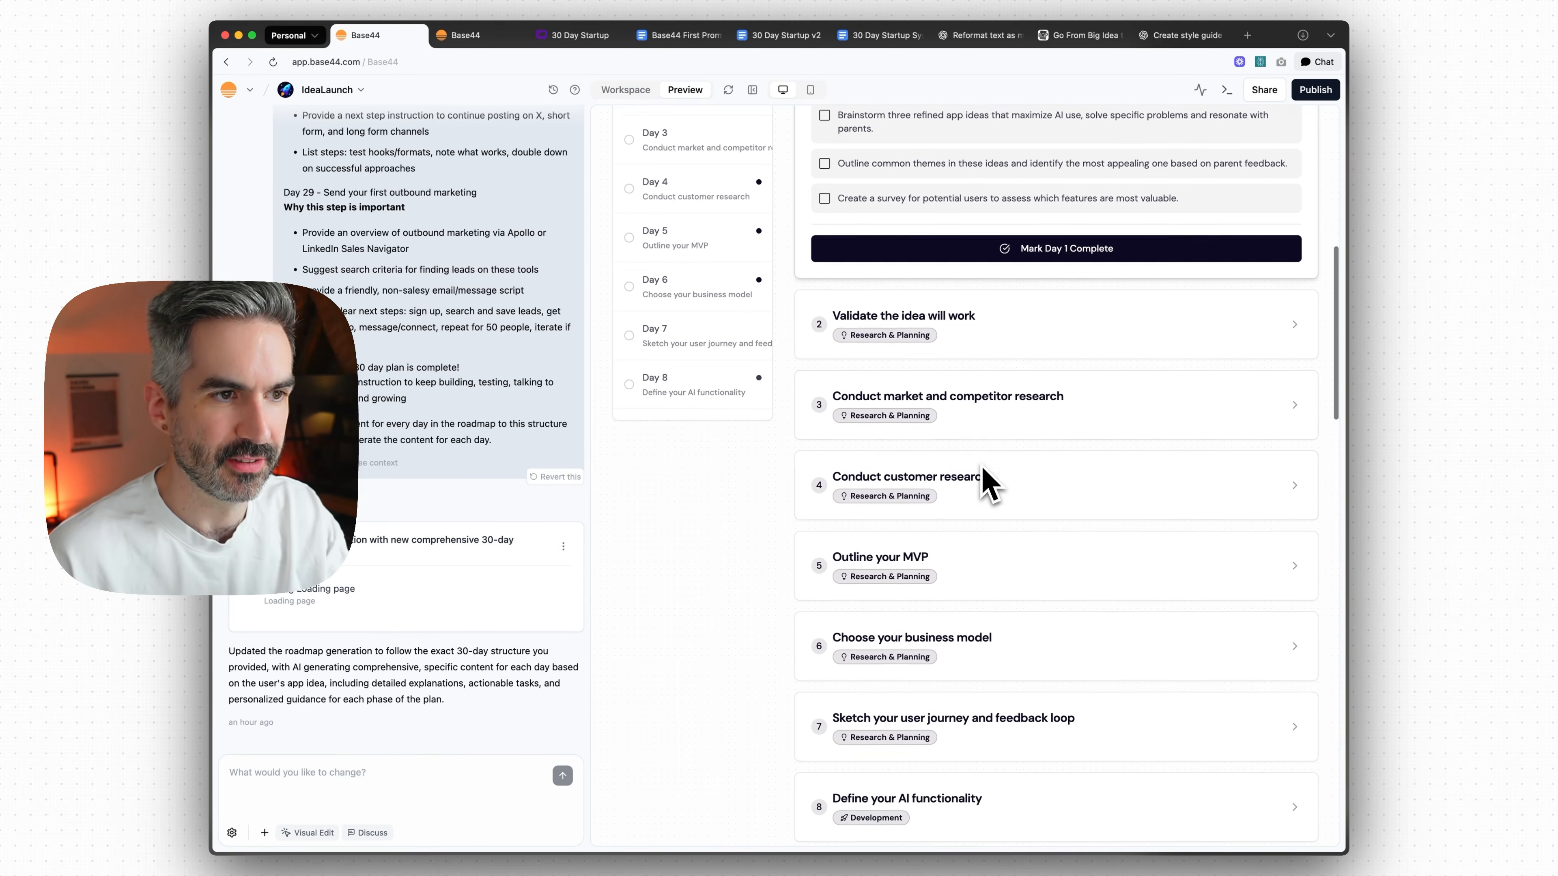
{"action": "scroll", "coordinate": [1001, 423], "scroll_direction": "down", "scroll_amount": 10}
{"action": "scroll", "coordinate": [1012, 419], "scroll_direction": "up", "scroll_amount": 10}
{"action": "scroll", "coordinate": [1012, 419], "scroll_direction": "up", "scroll_amount": 5}
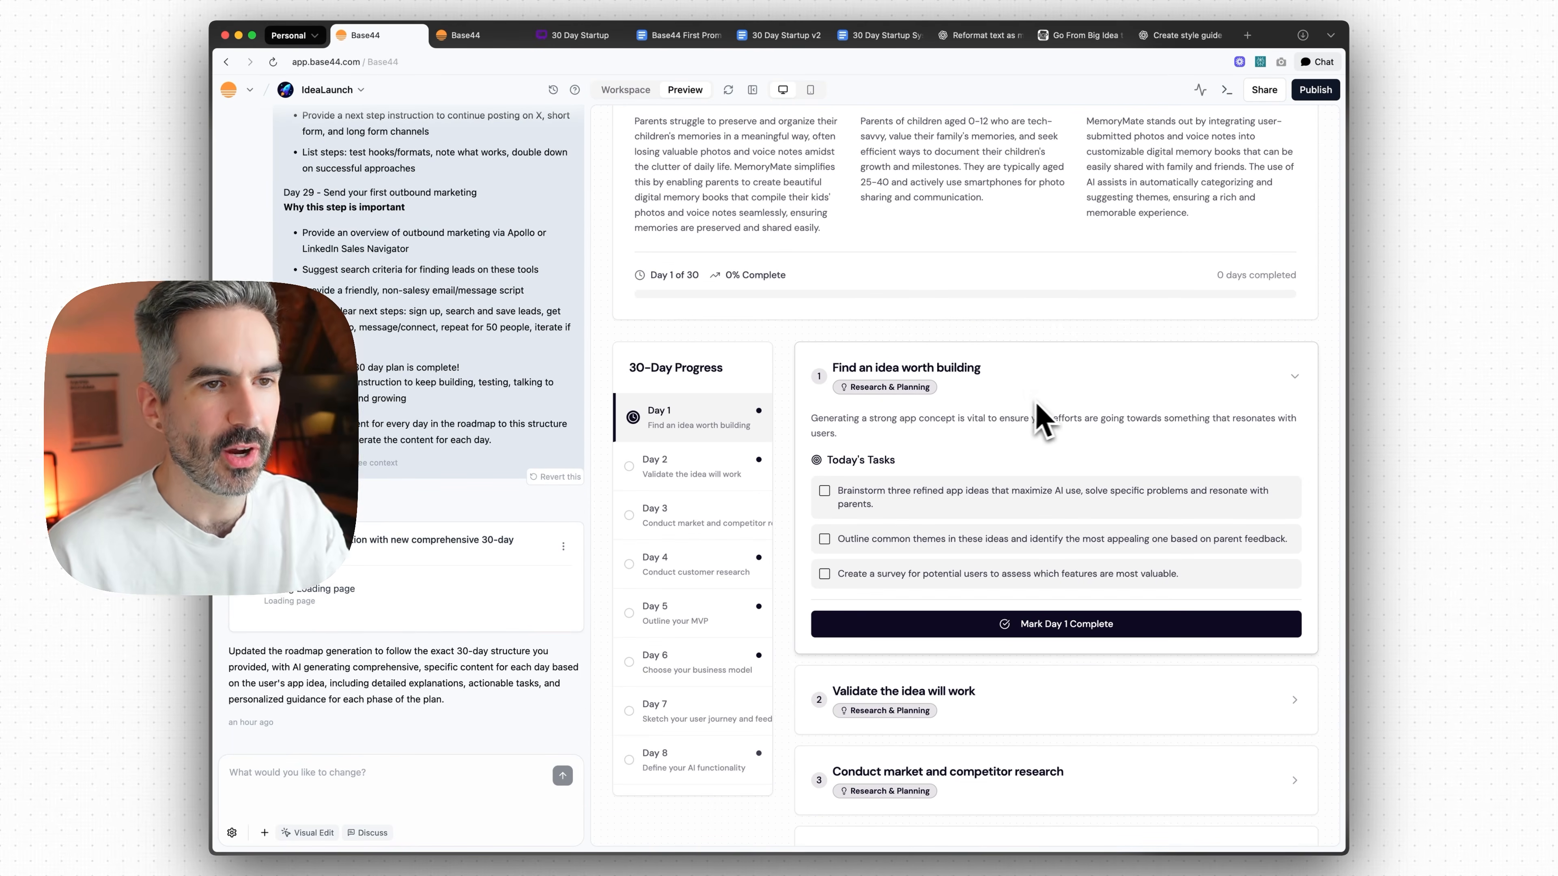
{"action": "scroll", "coordinate": [1040, 421], "scroll_direction": "up", "scroll_amount": 5}
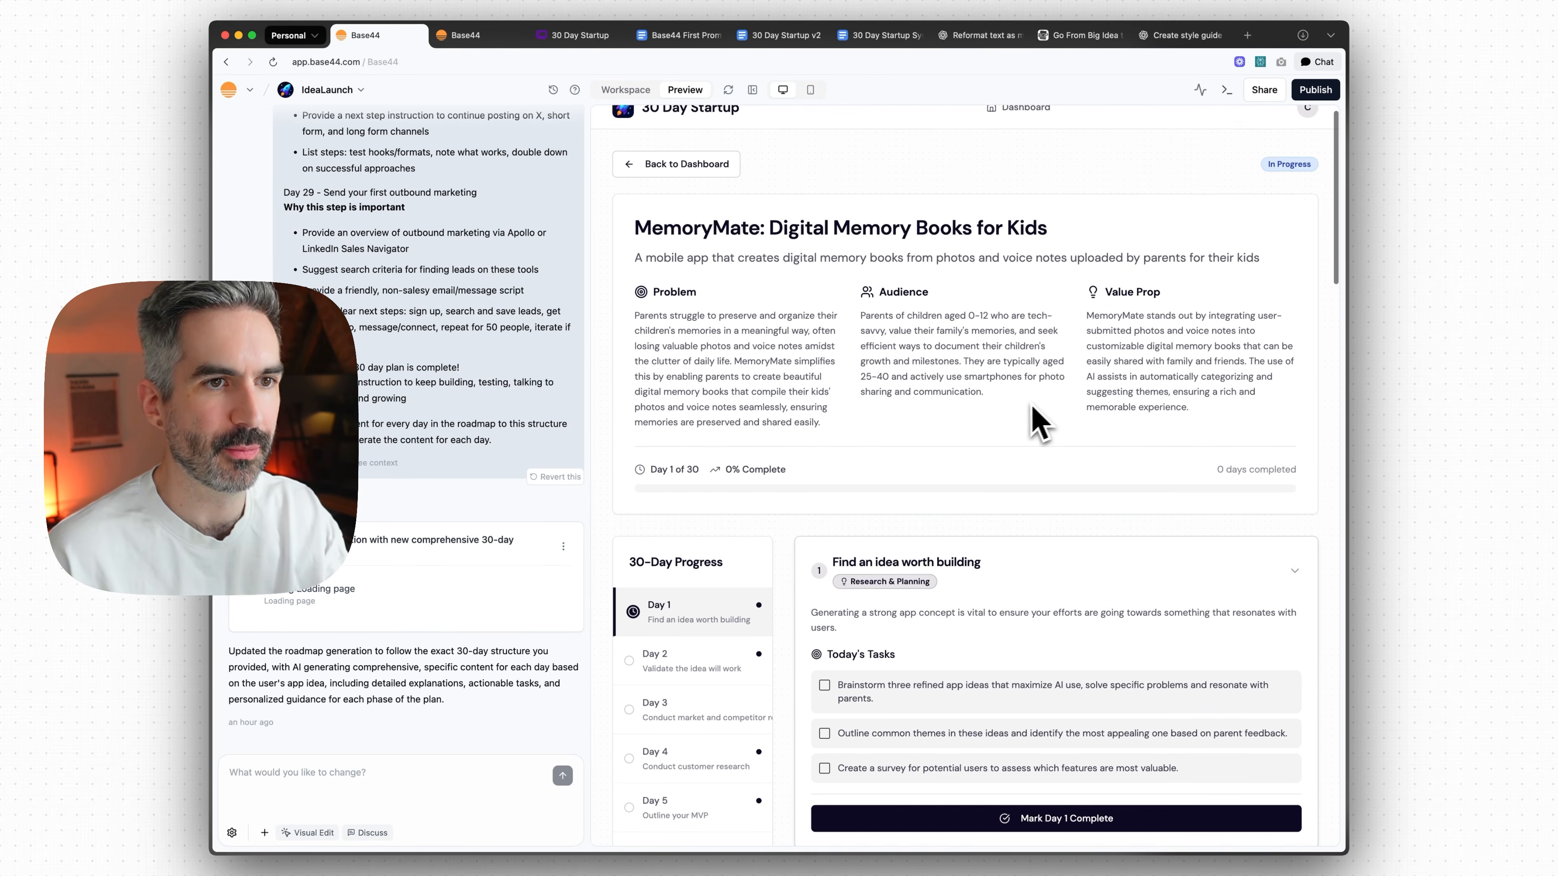
{"action": "scroll", "coordinate": [1043, 424], "scroll_direction": "up", "scroll_amount": 1}
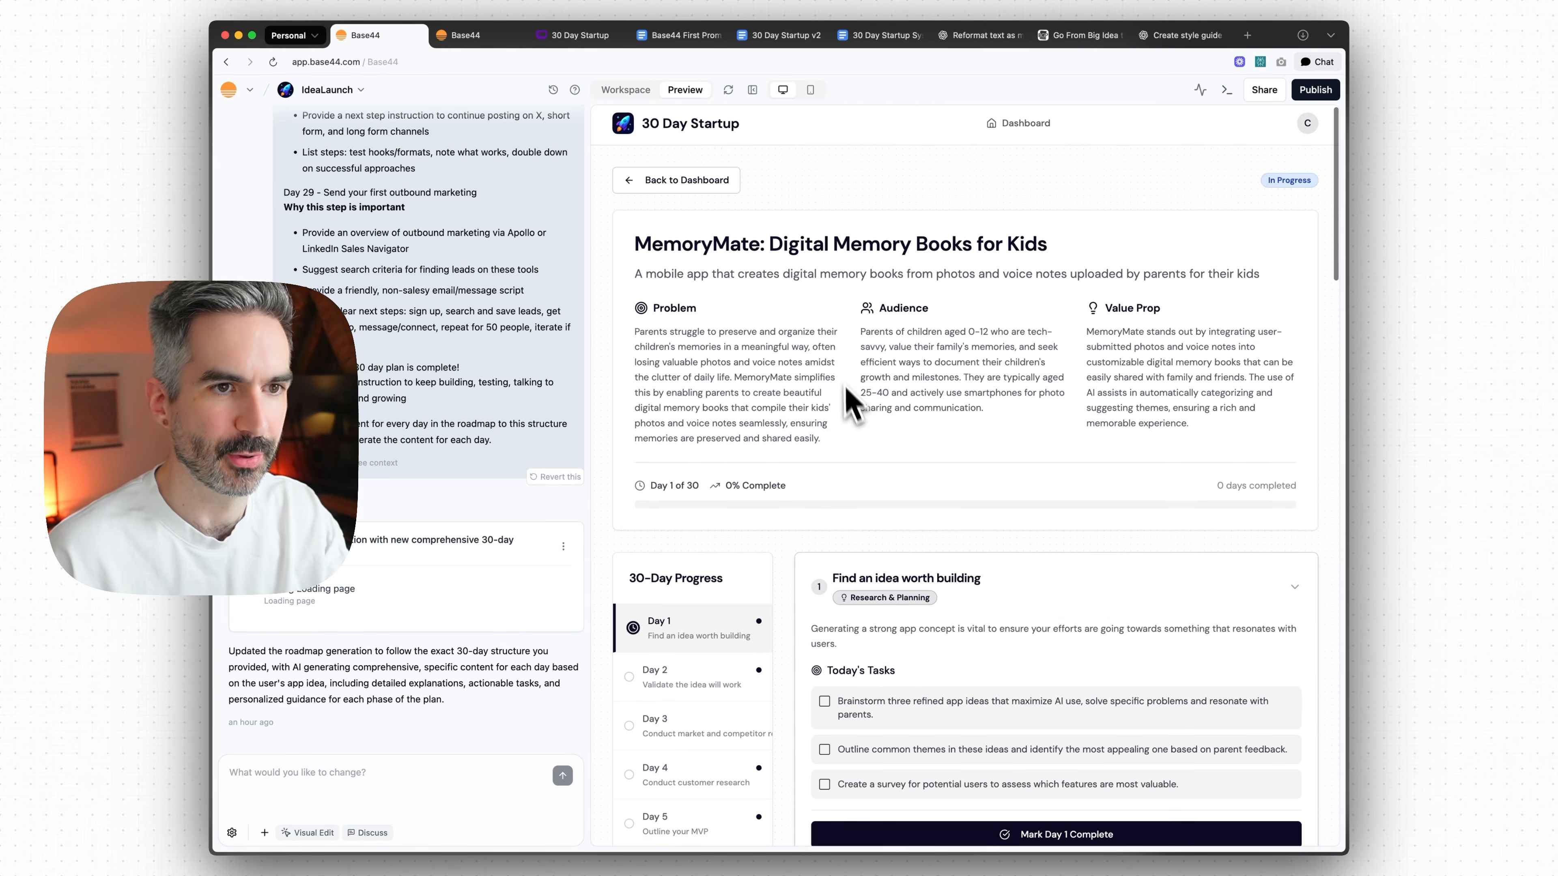
- Expand Day 4, Conduct customer research, in the MemoryMate roadmap and read its tasks
{"action": "scroll", "coordinate": [923, 344], "scroll_direction": "down", "scroll_amount": 15}
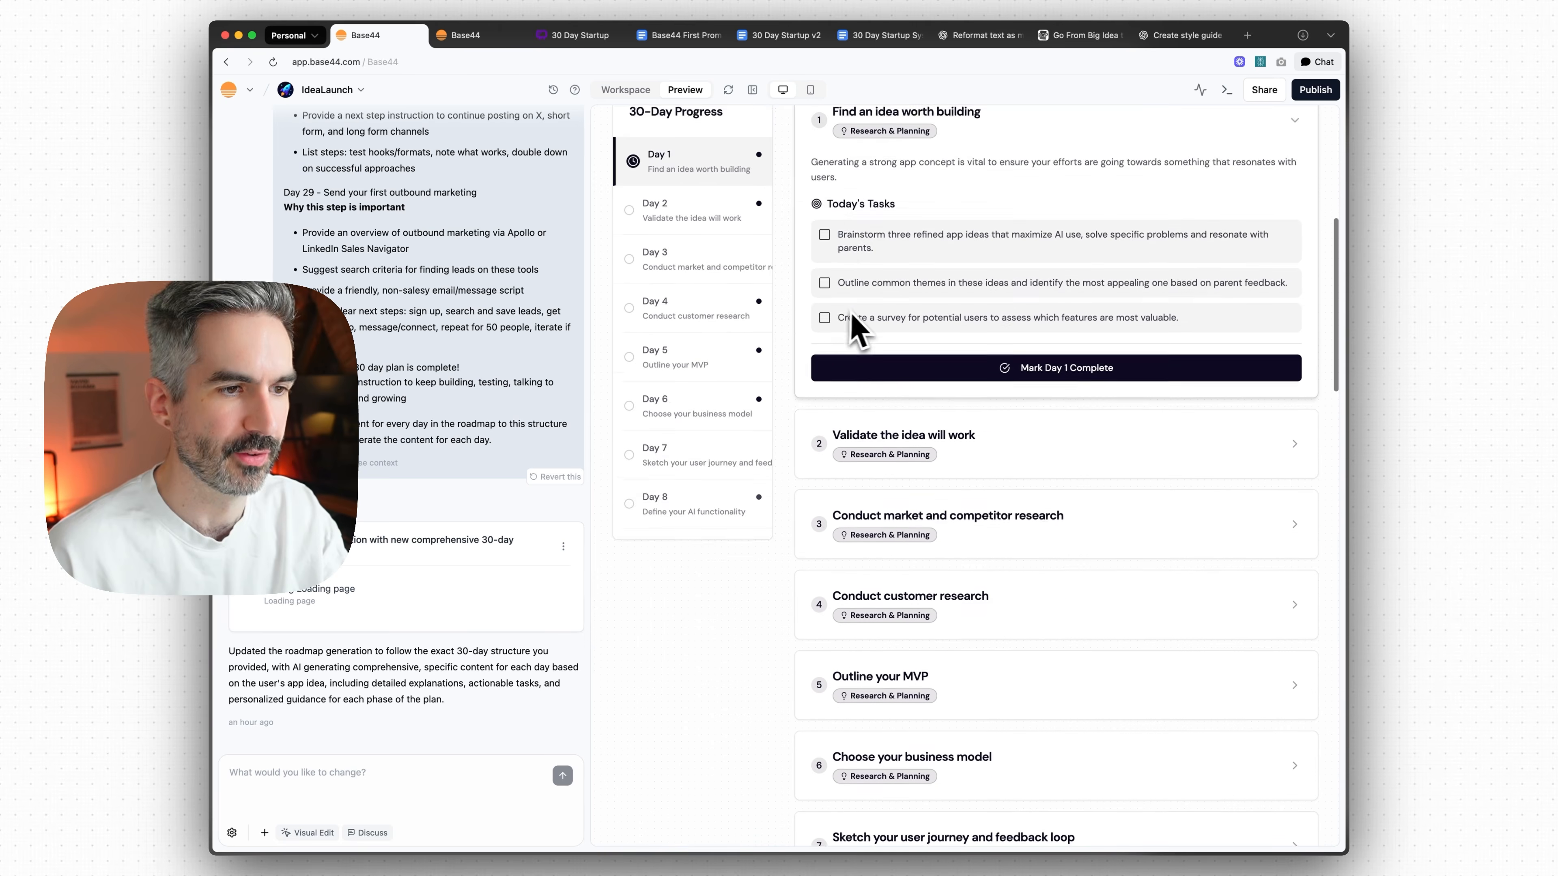
{"action": "left_click", "coordinate": [964, 306]}
{"action": "left_click", "coordinate": [1028, 353]}
{"action": "left_click", "coordinate": [1037, 372]}
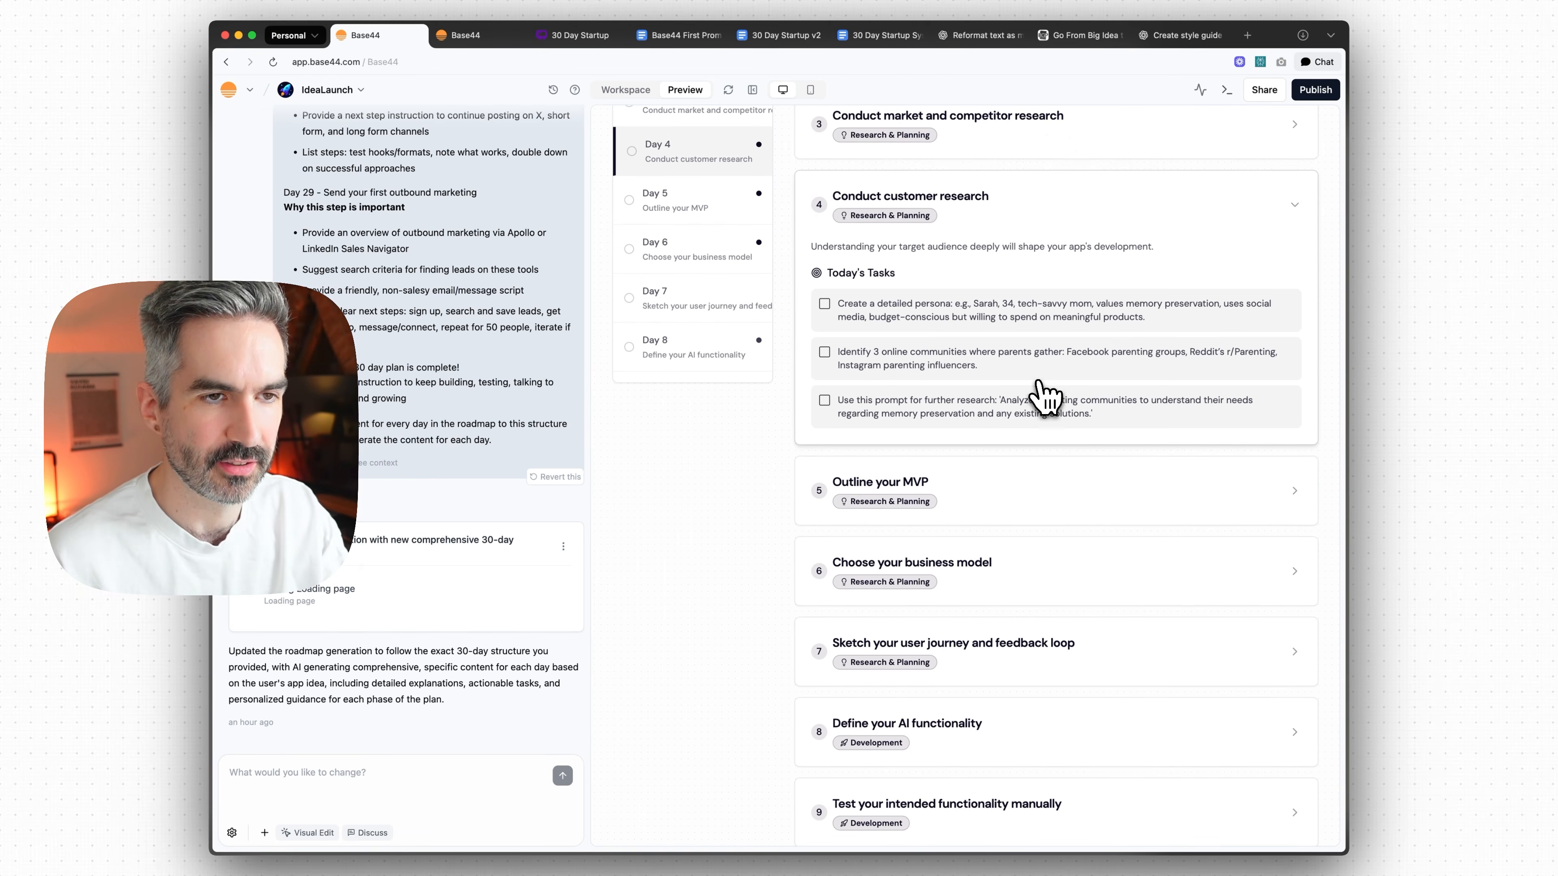
{"action": "scroll", "coordinate": [1054, 500], "scroll_direction": "down", "scroll_amount": 2}
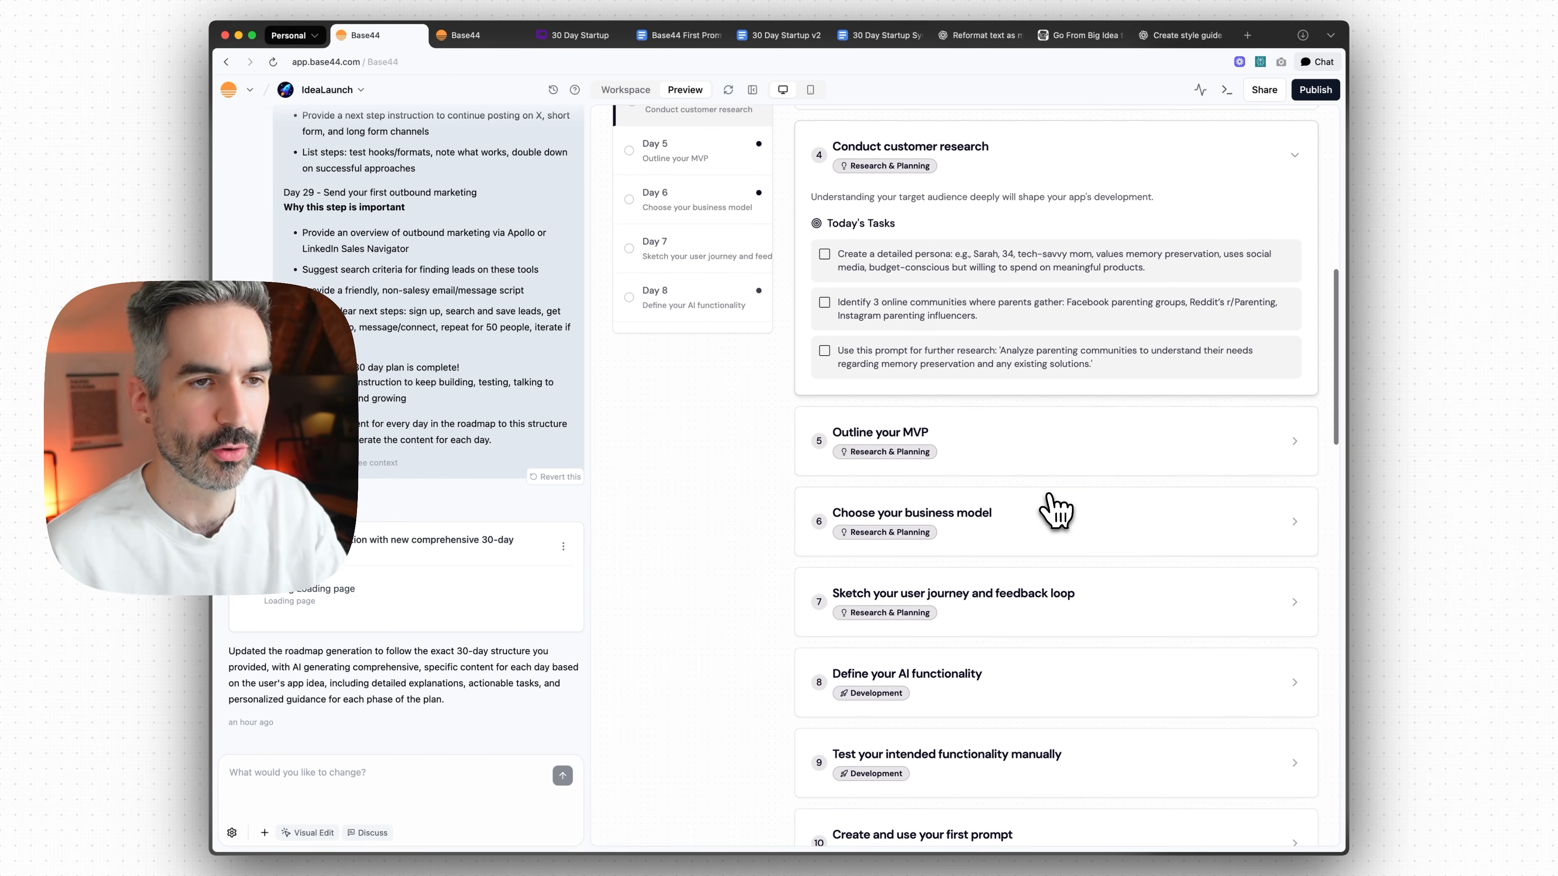
{"action": "scroll", "coordinate": [1067, 454], "scroll_direction": "up", "scroll_amount": 4}
{"action": "scroll", "coordinate": [1088, 449], "scroll_direction": "down", "scroll_amount": 6}
{"action": "scroll", "coordinate": [1043, 422], "scroll_direction": "up", "scroll_amount": 10}
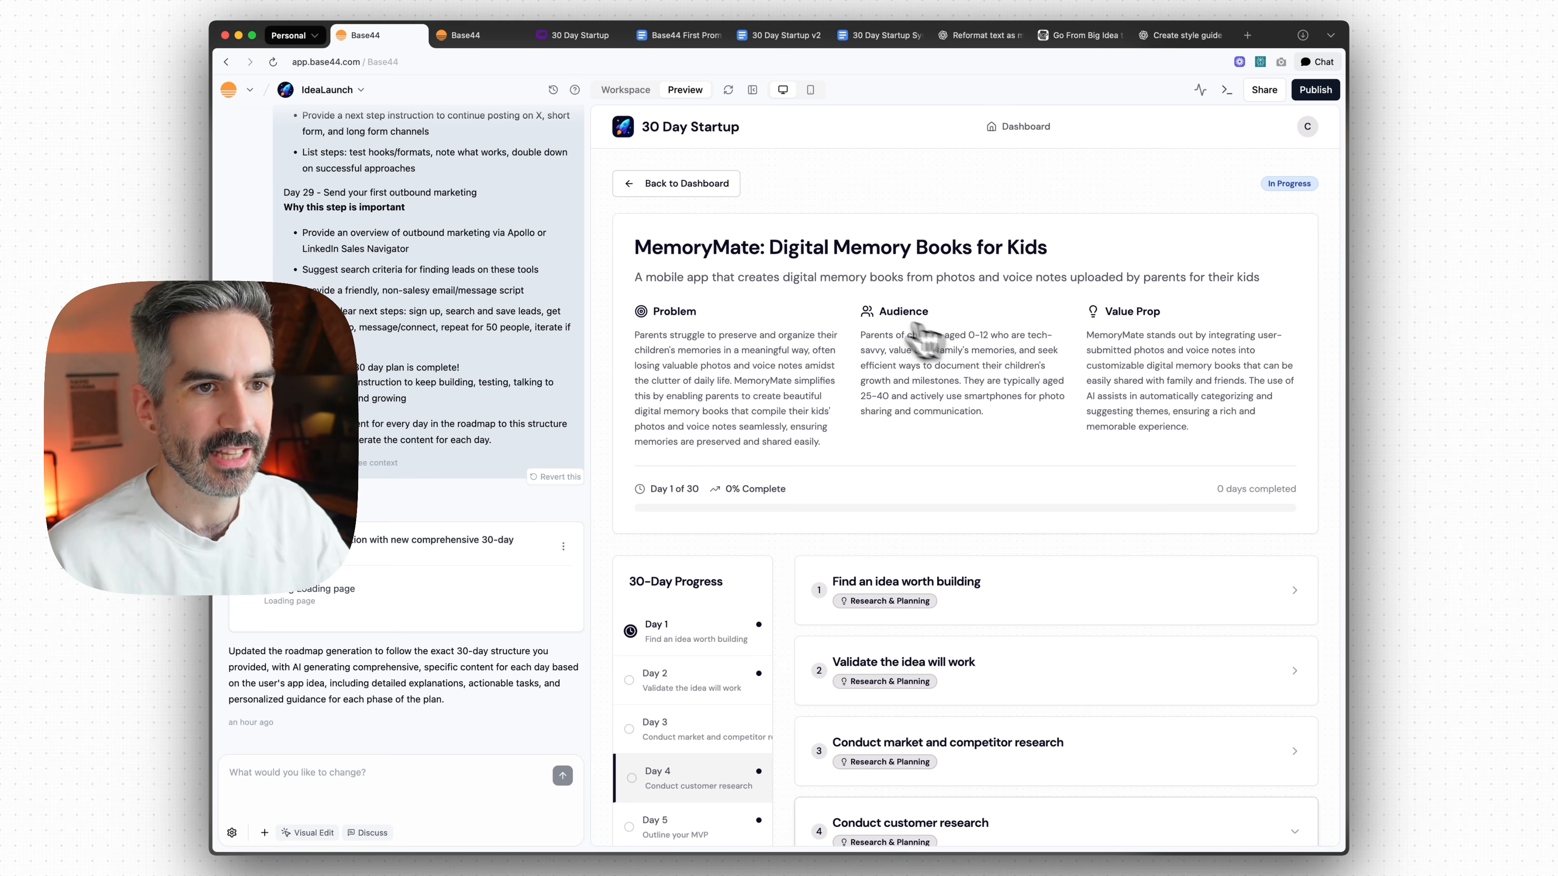
- Go back to the dashboard and look over the saved app ideas
{"action": "left_click", "coordinate": [699, 187]}
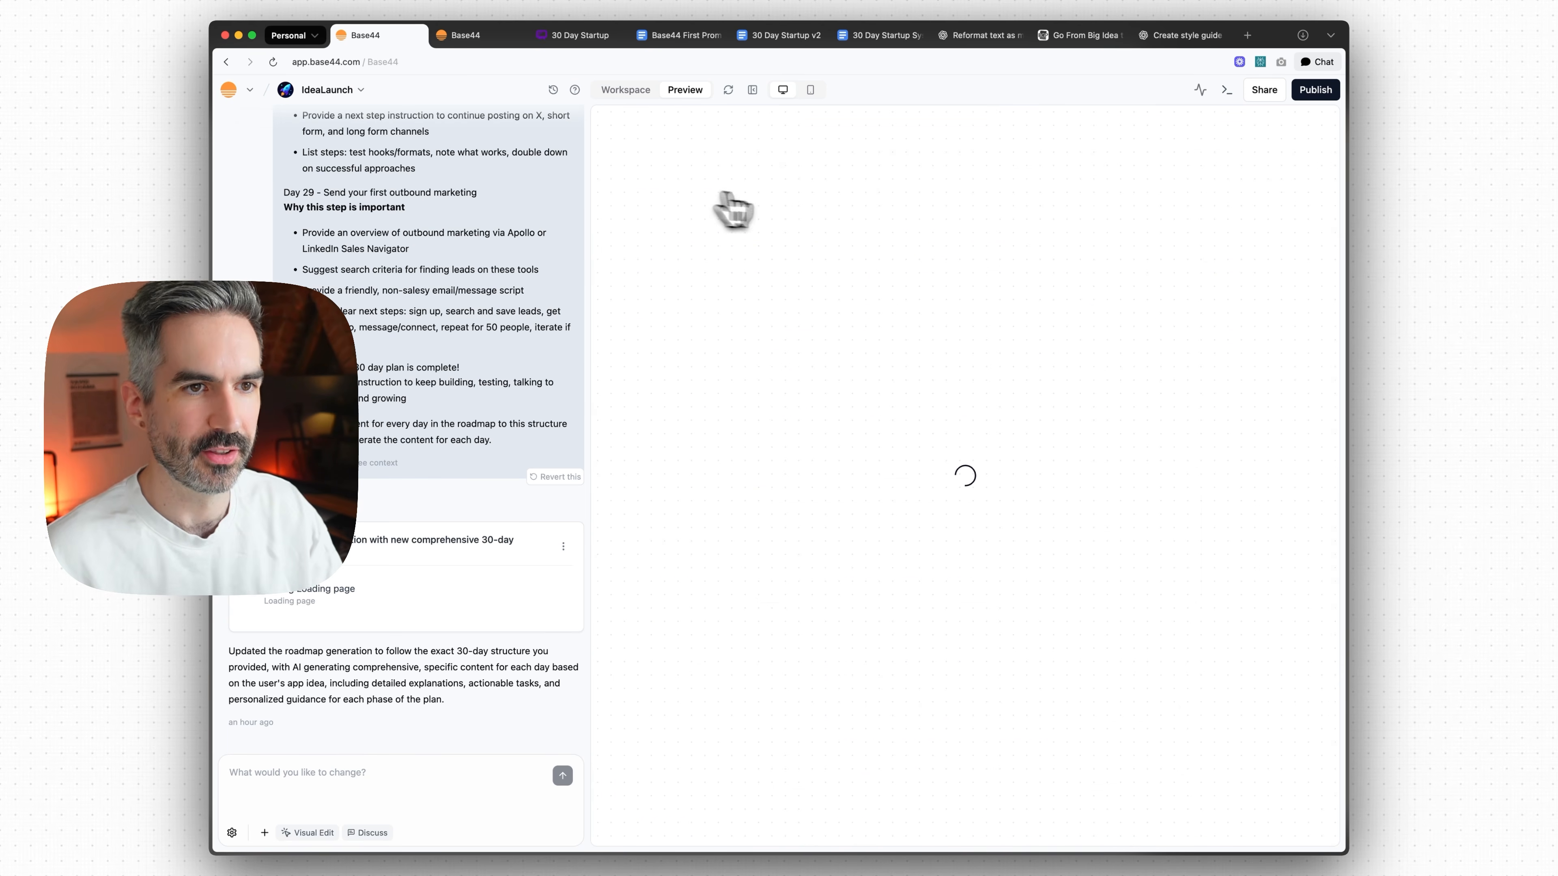
{"action": "scroll", "coordinate": [1031, 304], "scroll_direction": "down", "scroll_amount": 2}
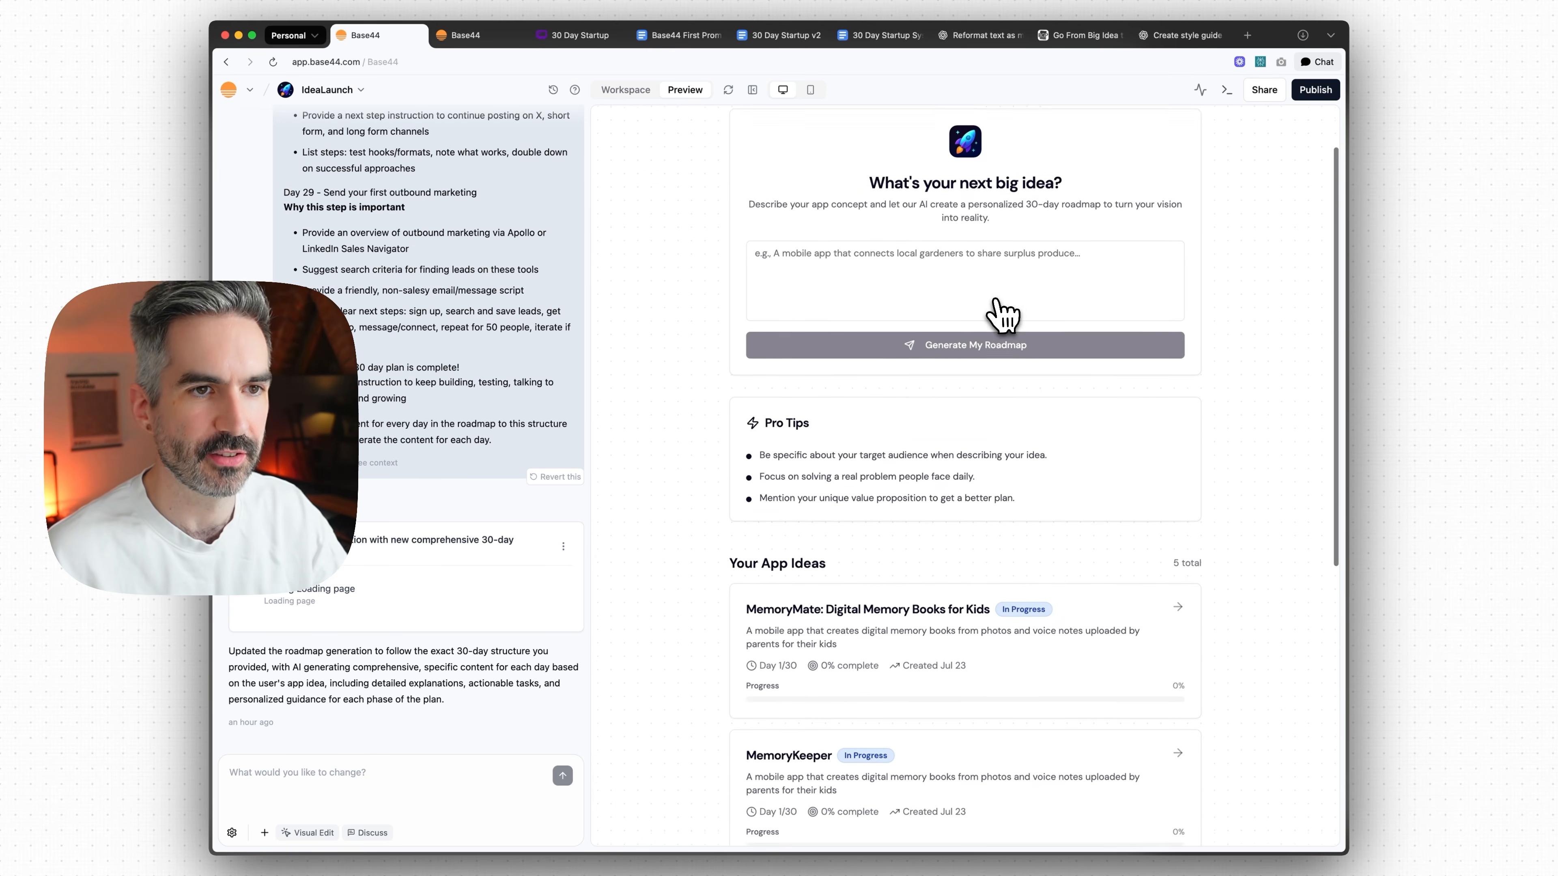
{"action": "scroll", "coordinate": [1031, 320], "scroll_direction": "down", "scroll_amount": 4}
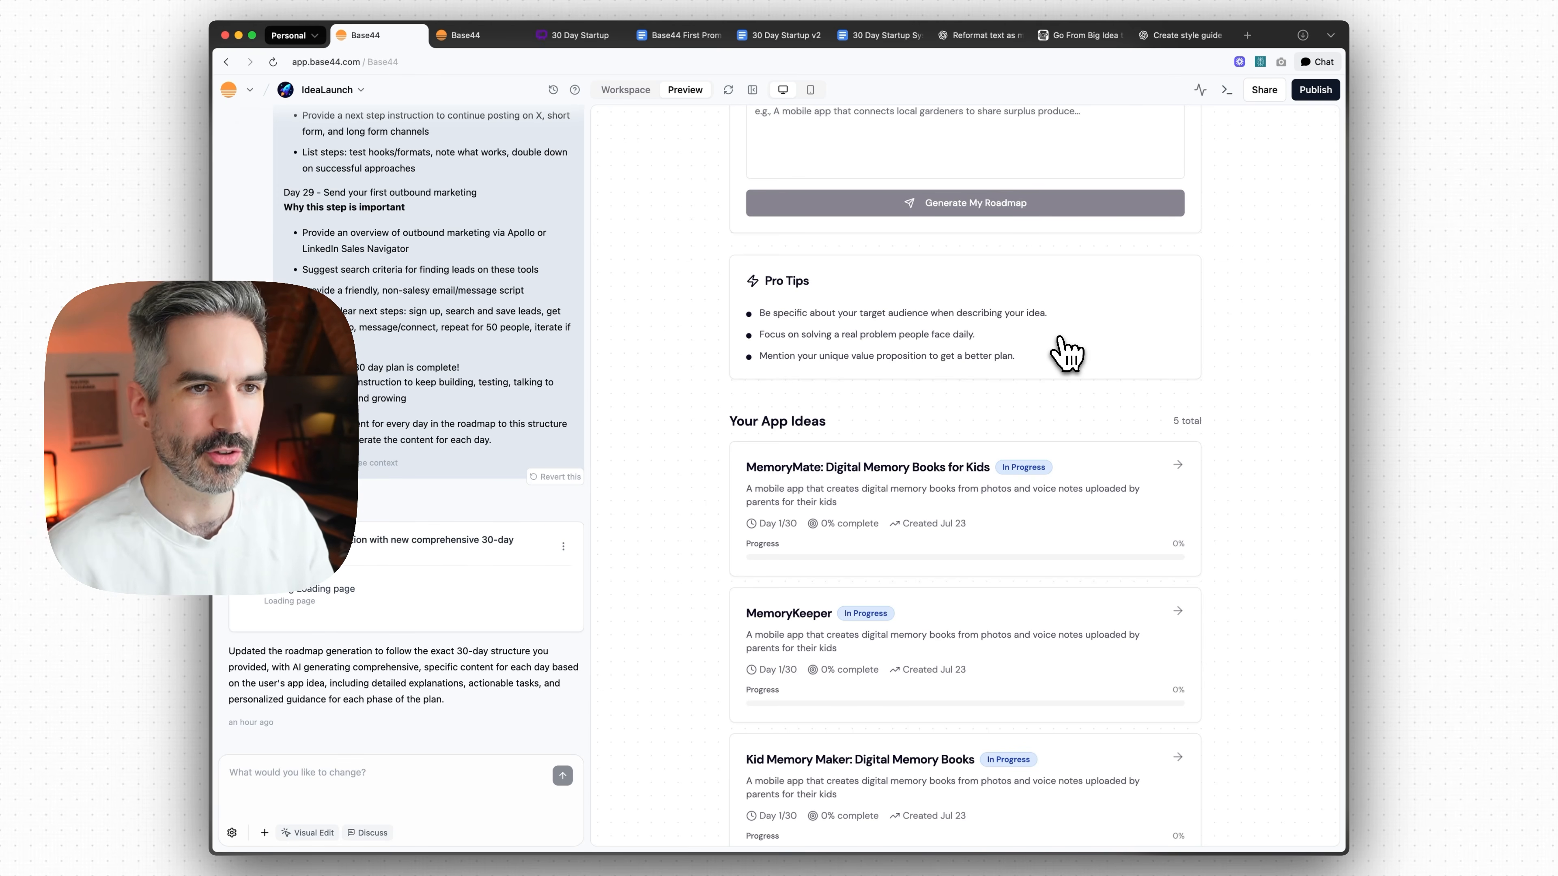
{"action": "scroll", "coordinate": [1044, 339], "scroll_direction": "down", "scroll_amount": 10}
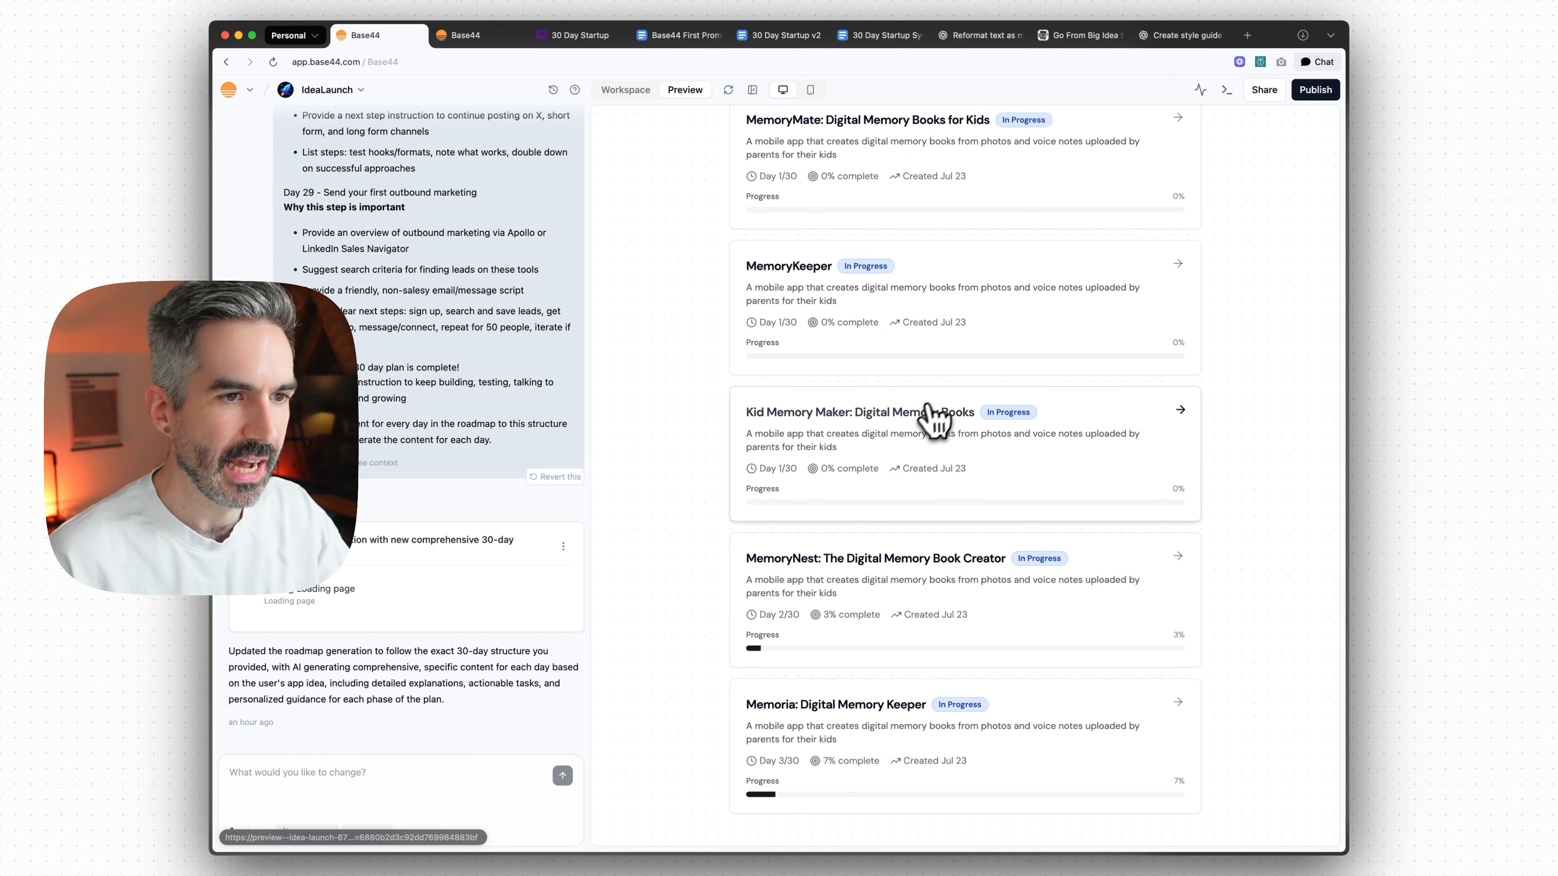
{"action": "scroll", "coordinate": [963, 418], "scroll_direction": "up", "scroll_amount": 16}
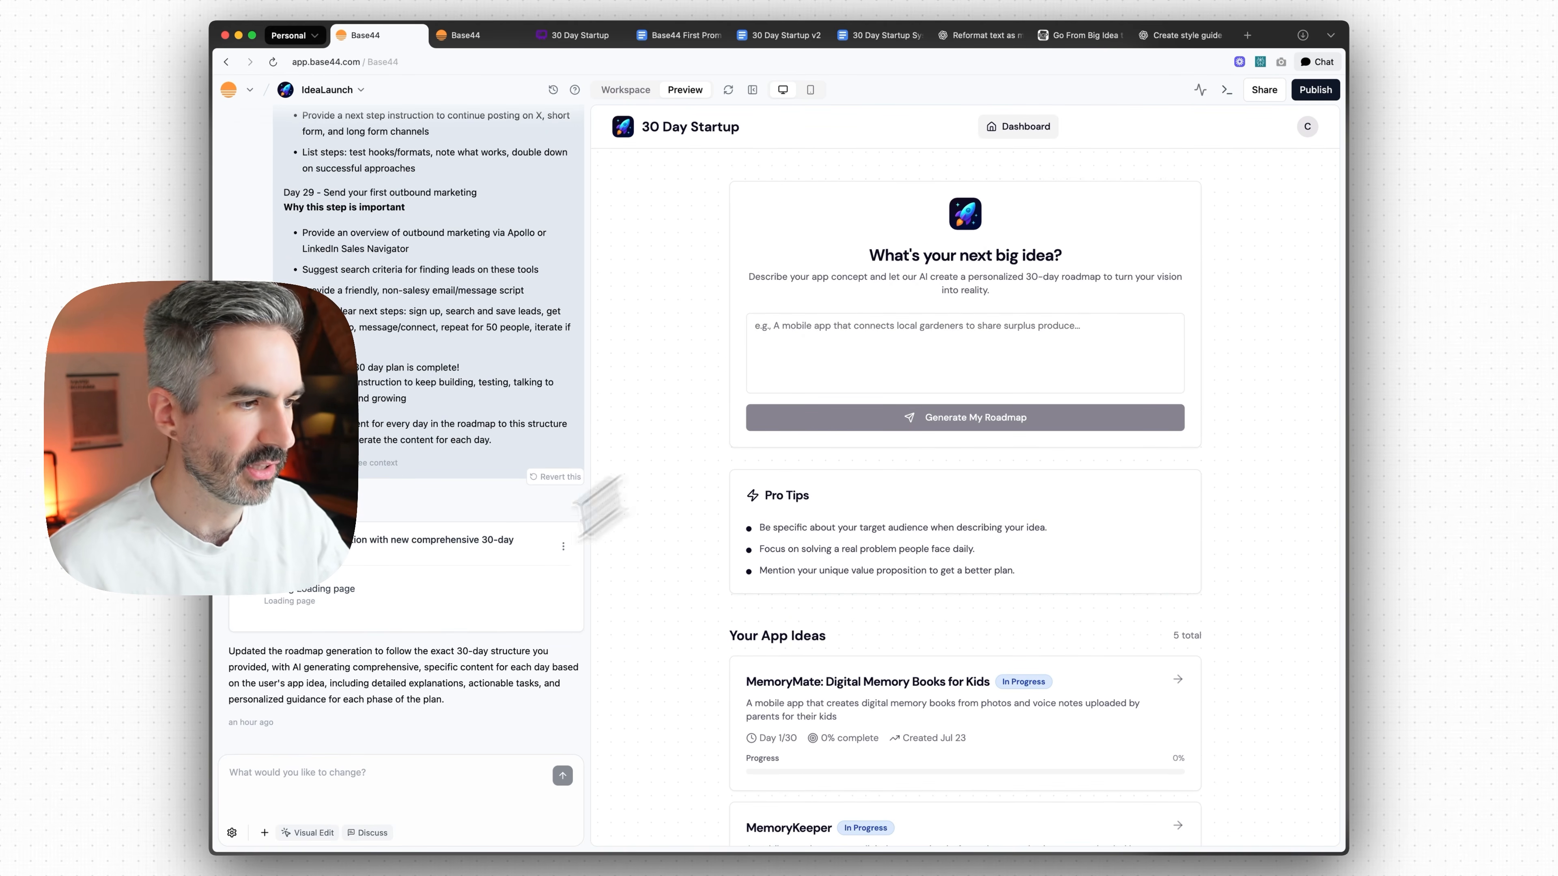
- Select the "What's your next big idea?" heading for visual editing and try out larger text sizes
{"action": "left_click", "coordinate": [309, 833]}
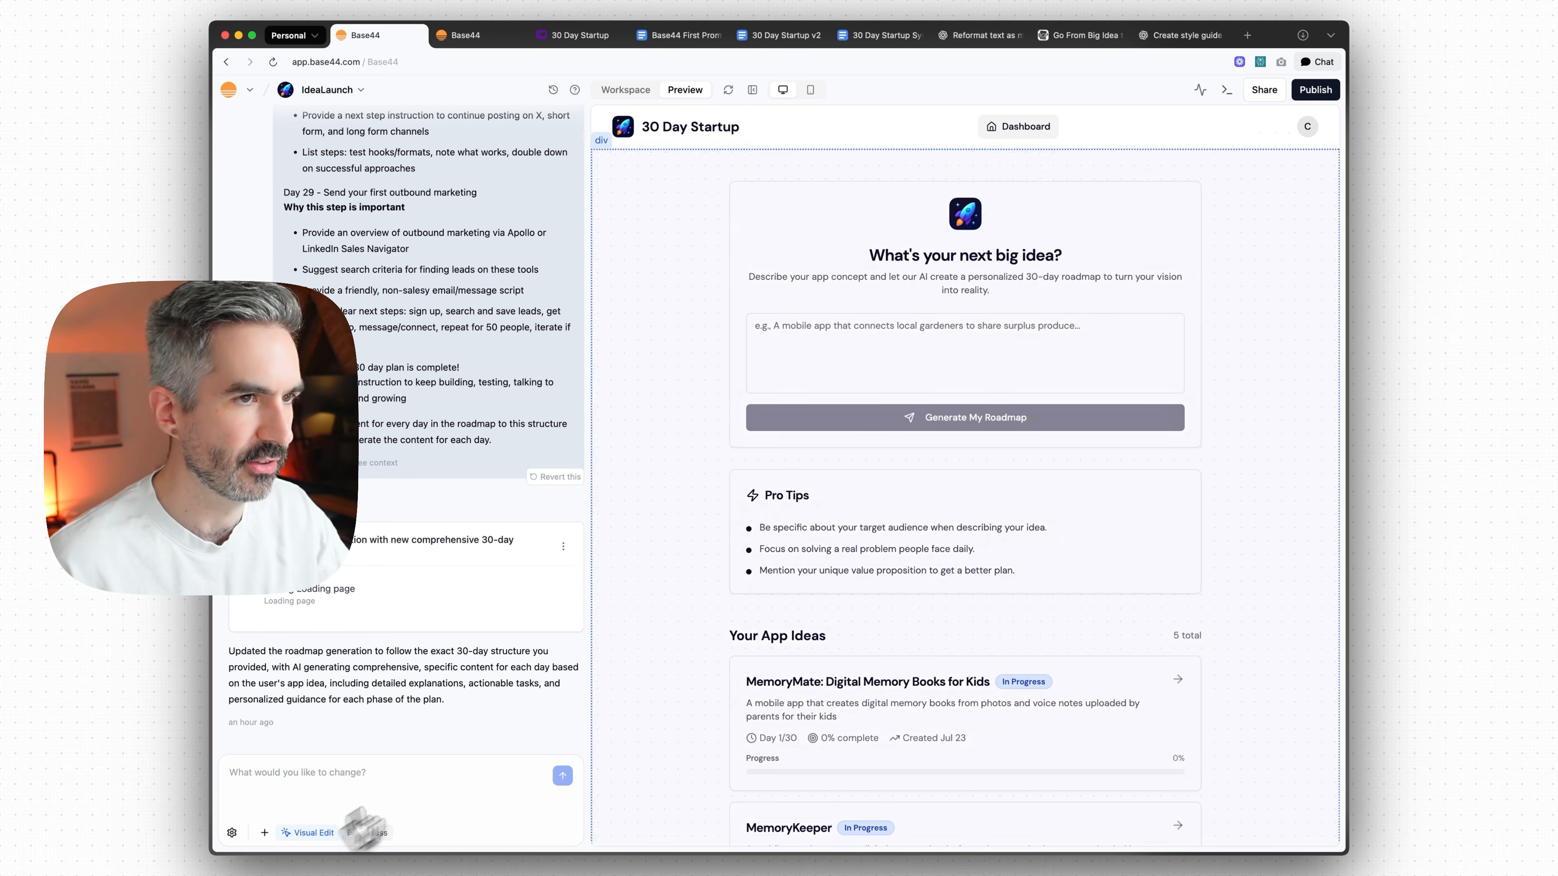
{"action": "left_click", "coordinate": [986, 257]}
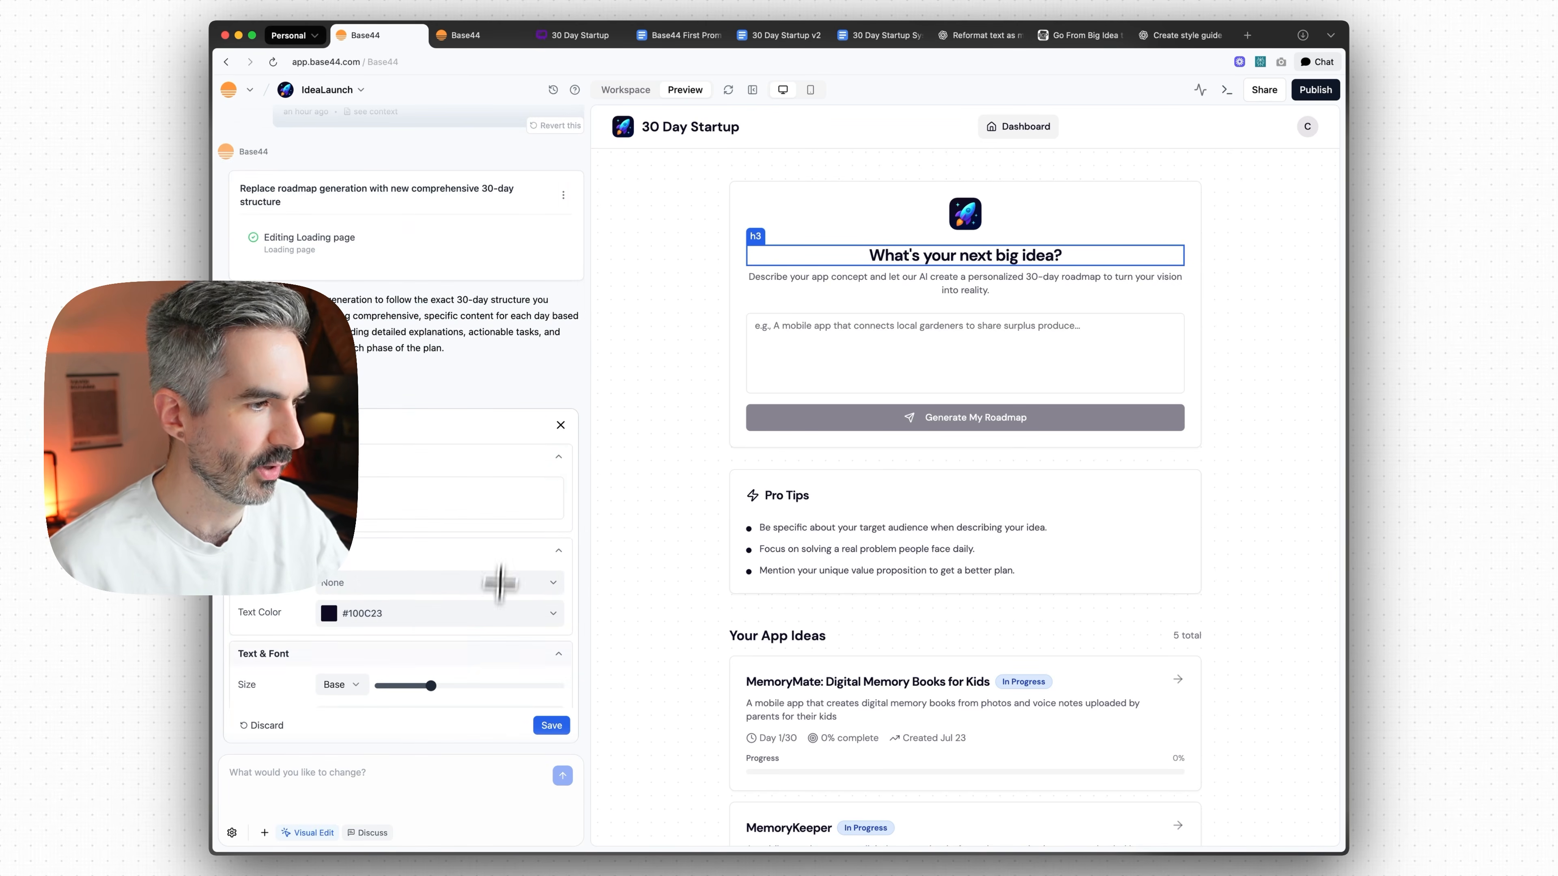
{"action": "scroll", "coordinate": [478, 599], "scroll_direction": "down", "scroll_amount": 5}
{"action": "left_click_drag", "start_coordinate": [431, 501], "coordinate": [558, 500]}
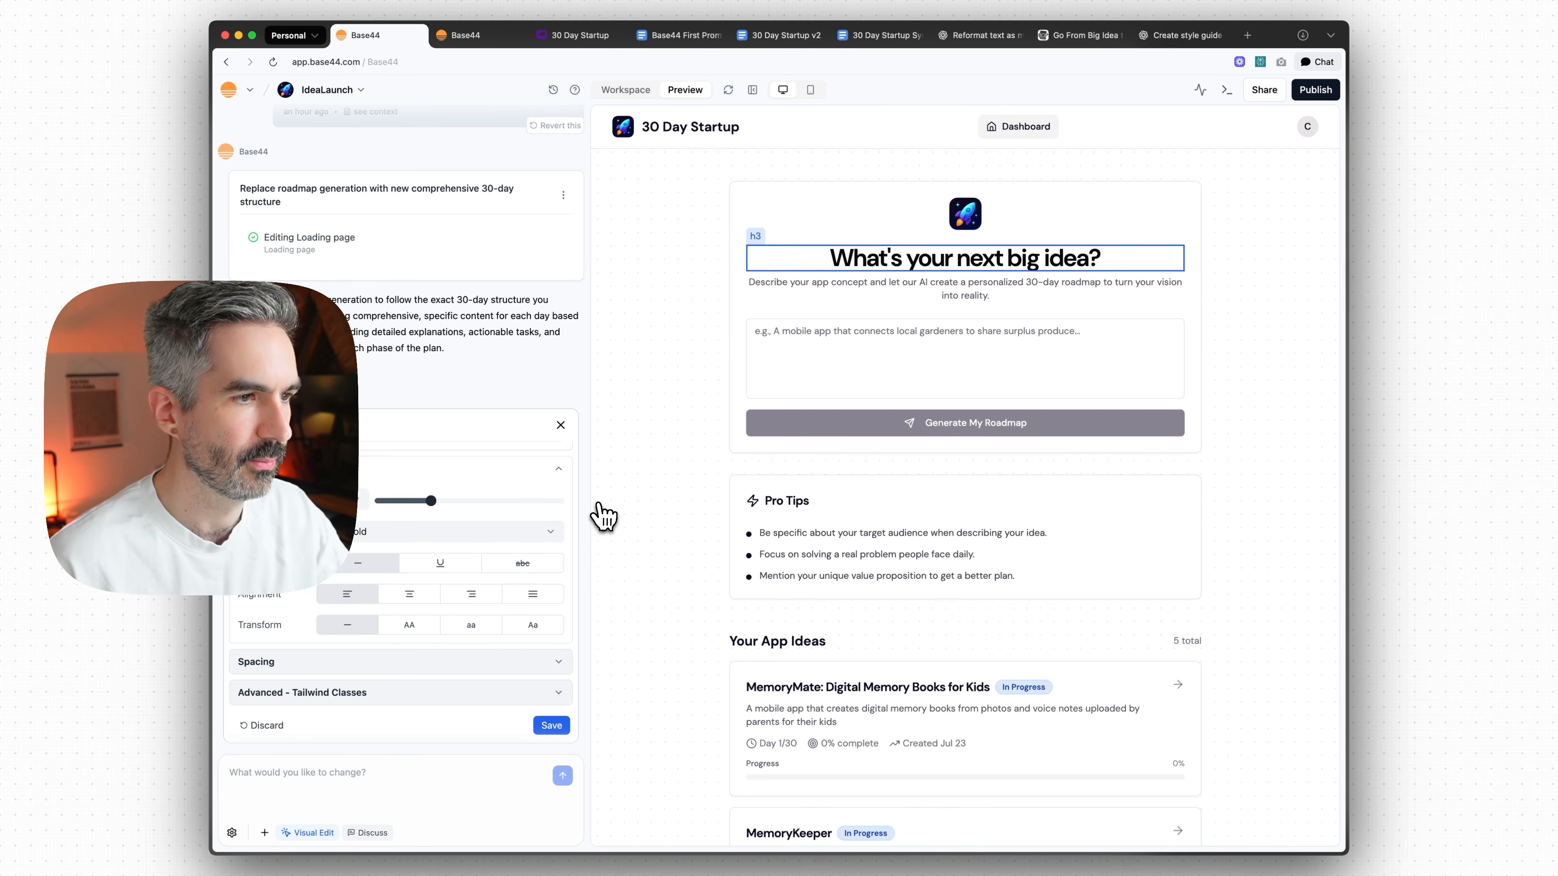
{"action": "scroll", "coordinate": [964, 399], "scroll_direction": "down", "scroll_amount": 3}
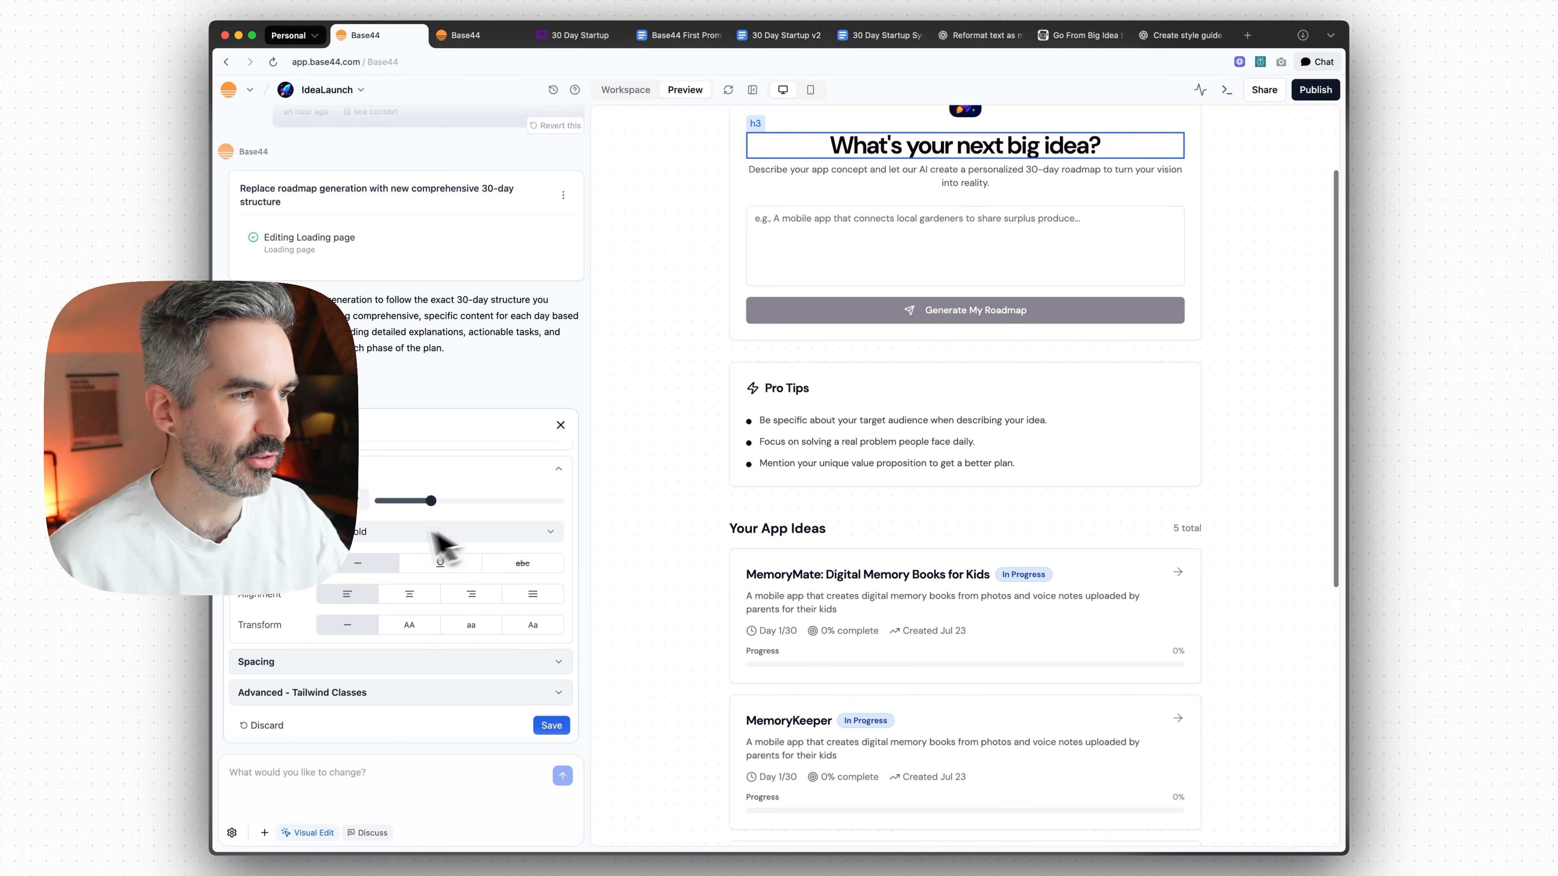
{"action": "left_click_drag", "start_coordinate": [558, 500], "coordinate": [483, 500]}
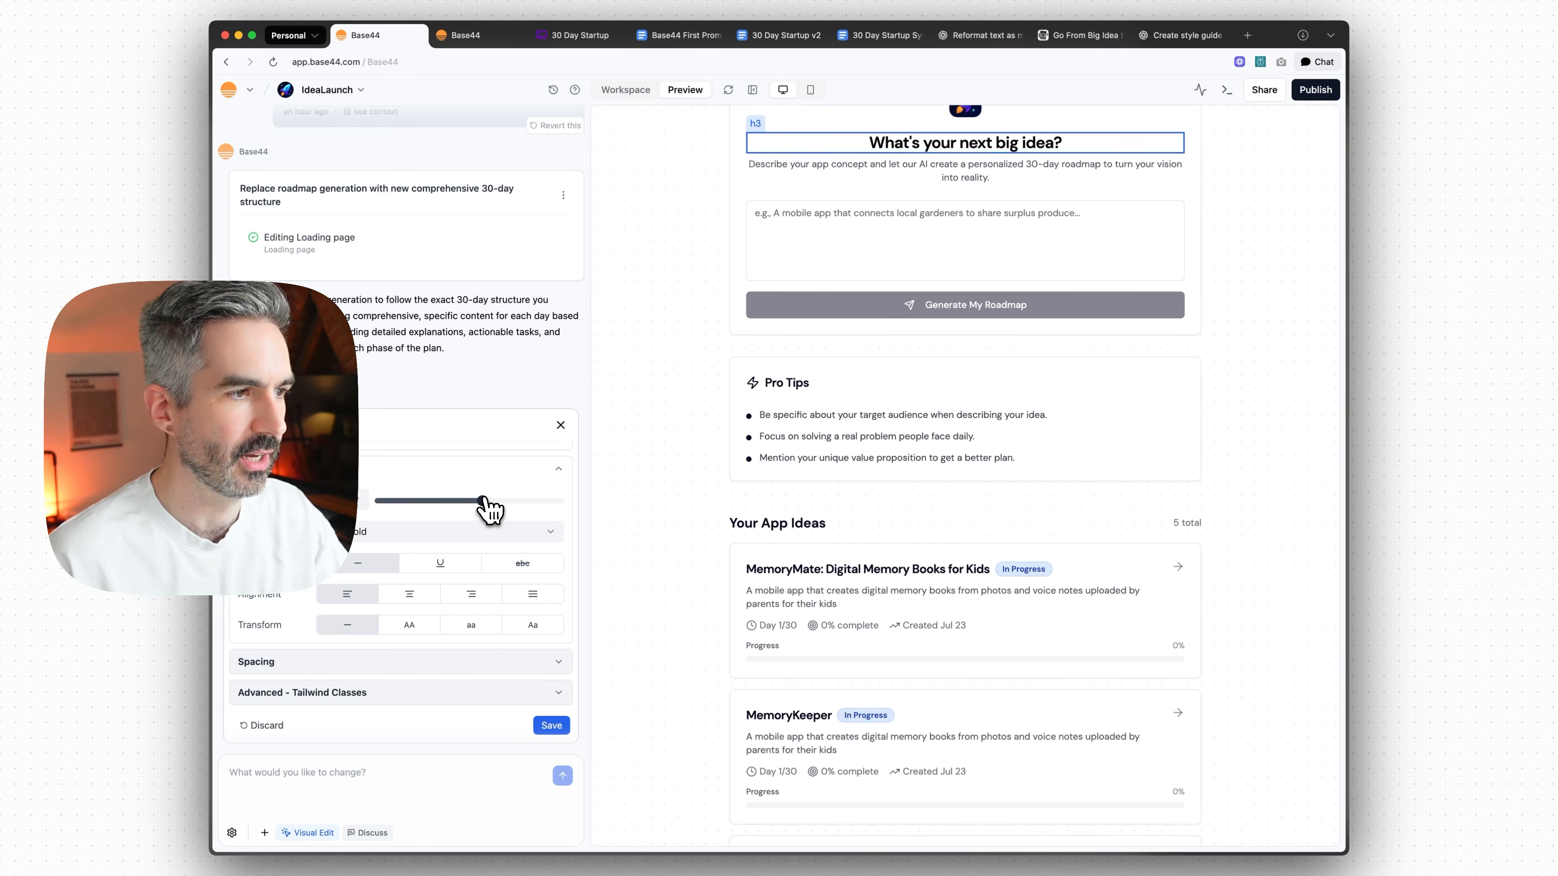
- Try preset text sizes on the "What's your next big idea?" heading, then close its editor unsaved and reload the app preview
{"action": "left_click", "coordinate": [361, 510]}
{"action": "left_click", "coordinate": [360, 626]}
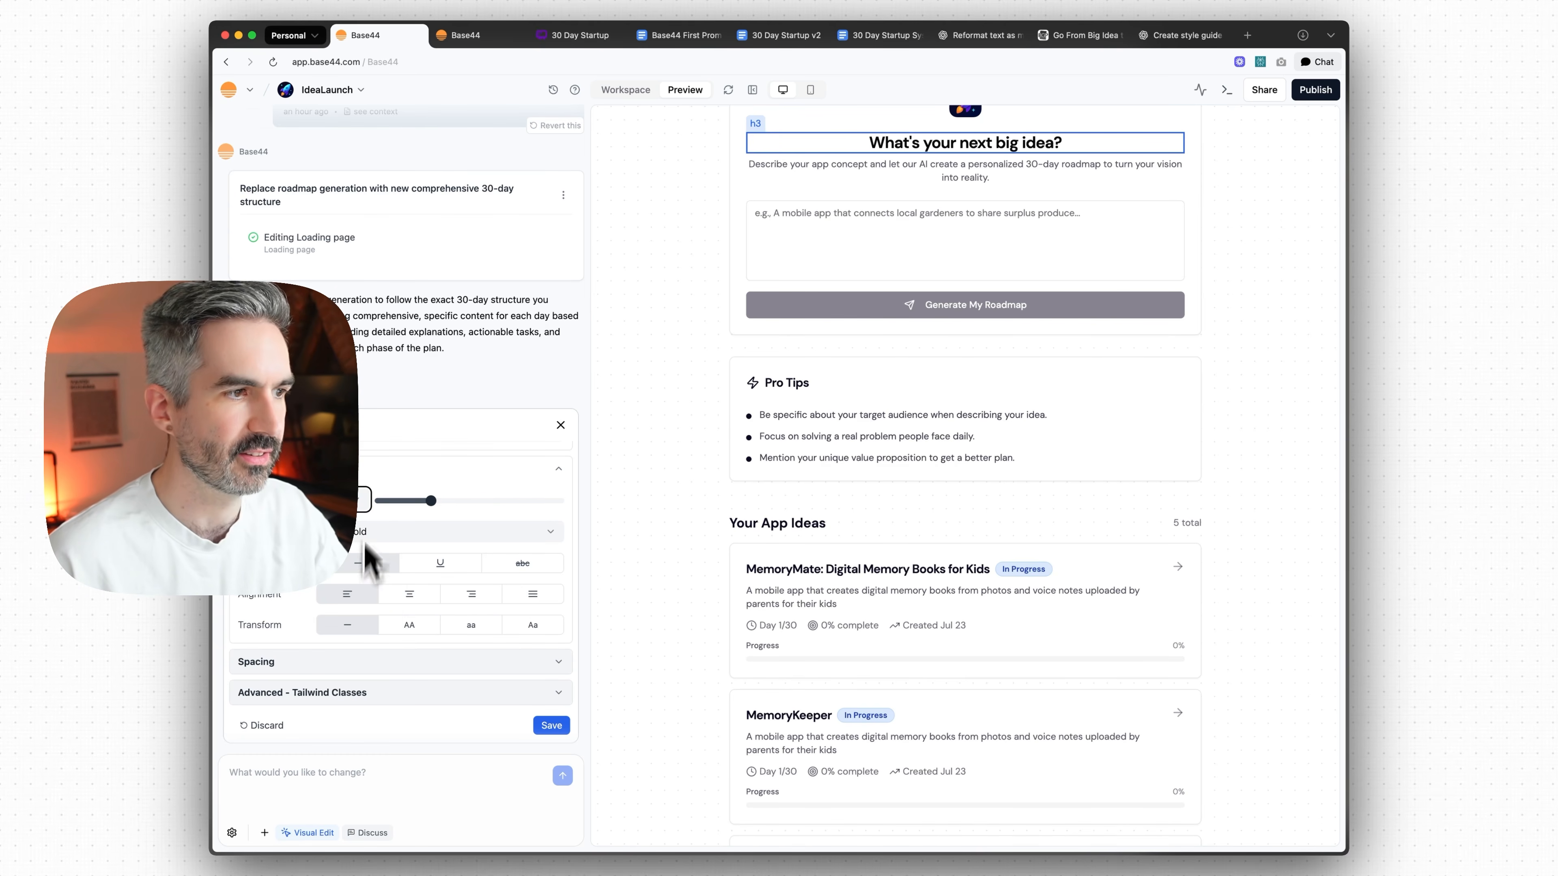
{"action": "left_click", "coordinate": [367, 501]}
{"action": "left_click", "coordinate": [358, 637]}
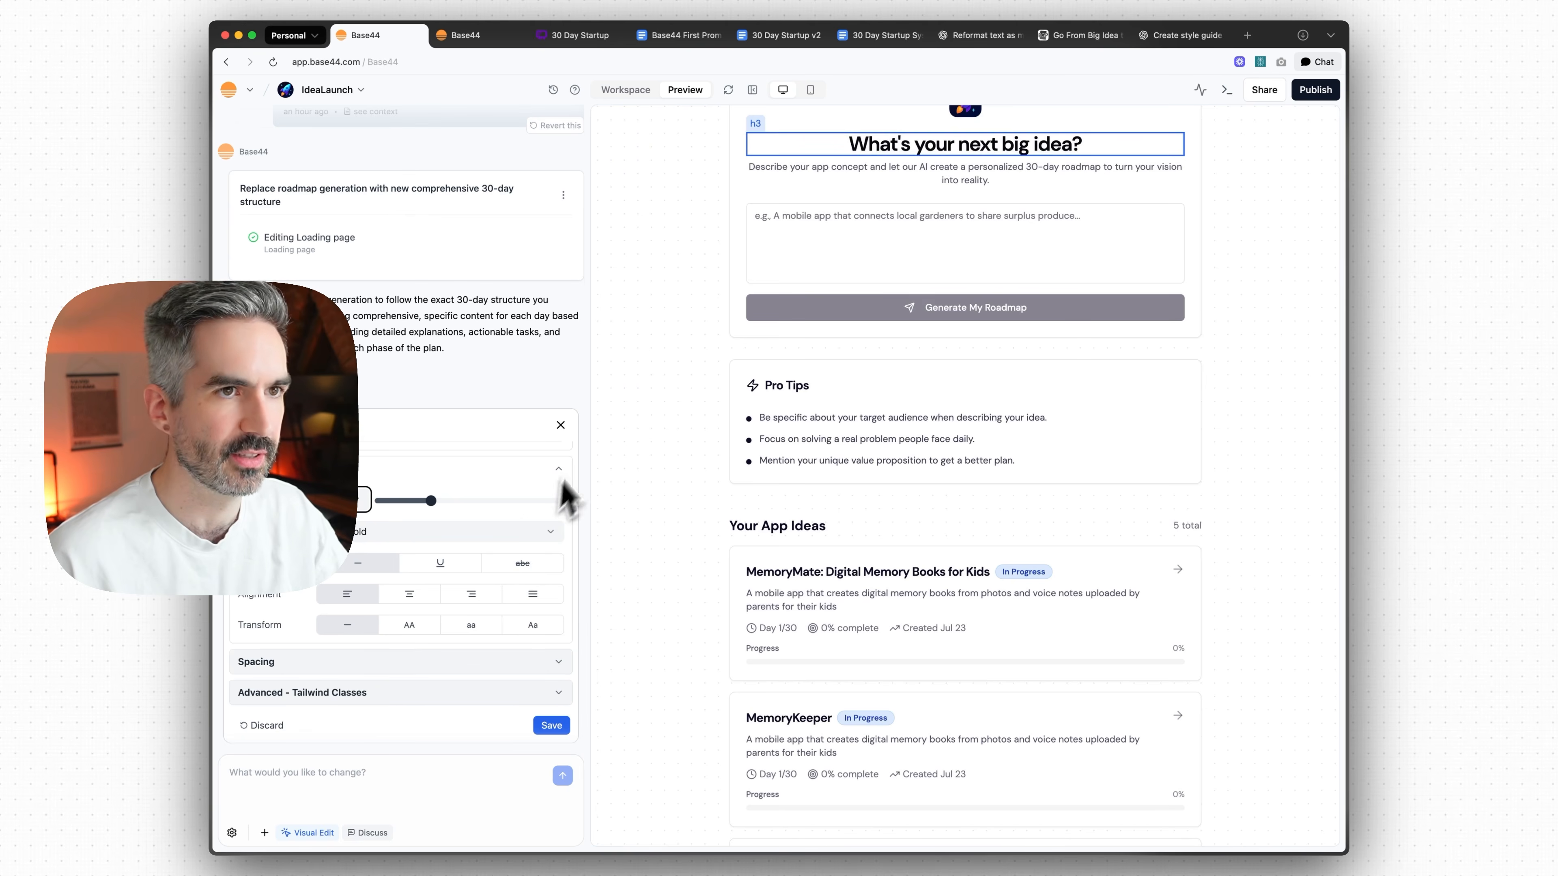
{"action": "left_click", "coordinate": [561, 426]}
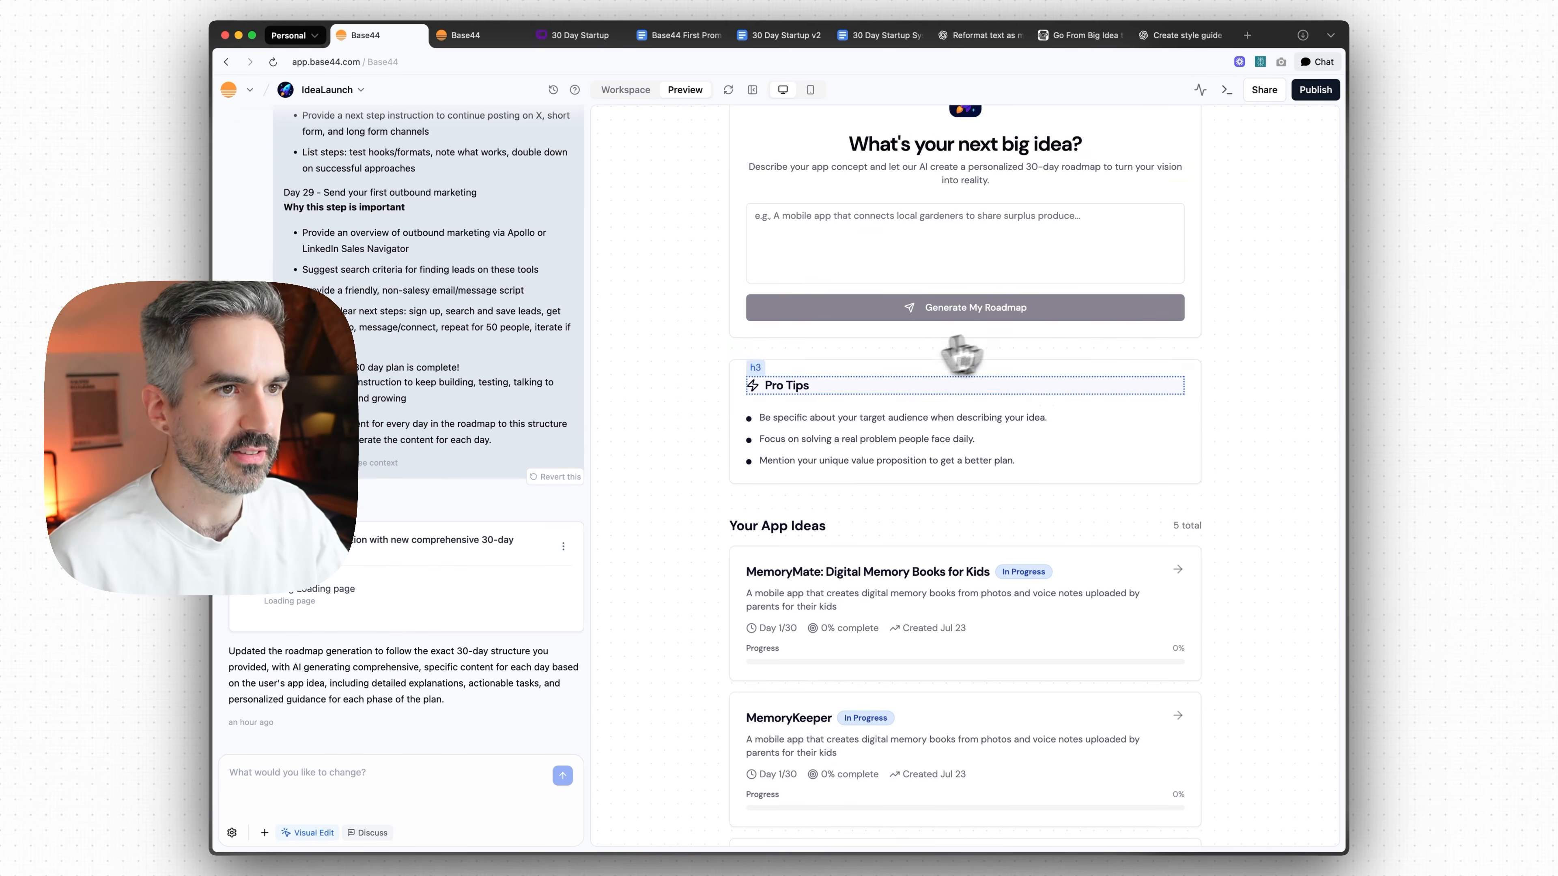
{"action": "scroll", "coordinate": [956, 380], "scroll_direction": "up", "scroll_amount": 2}
{"action": "left_click", "coordinate": [728, 90]}
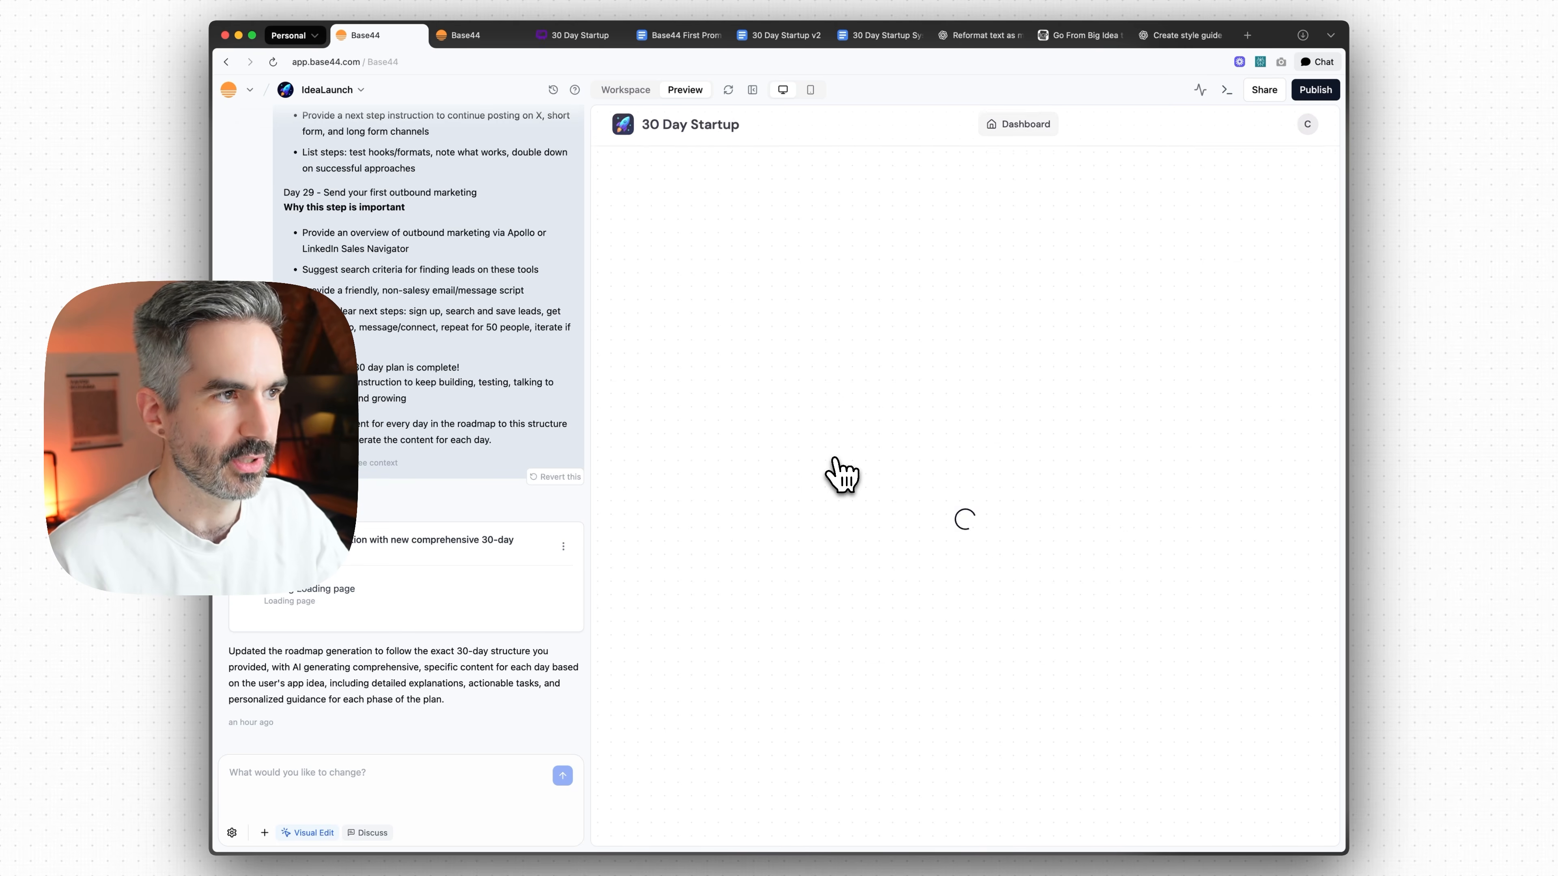
- Ask the AI builder to double the size of the "What's your next big idea?" text on the dashboard page and do only this
{"action": "left_click", "coordinate": [953, 362]}
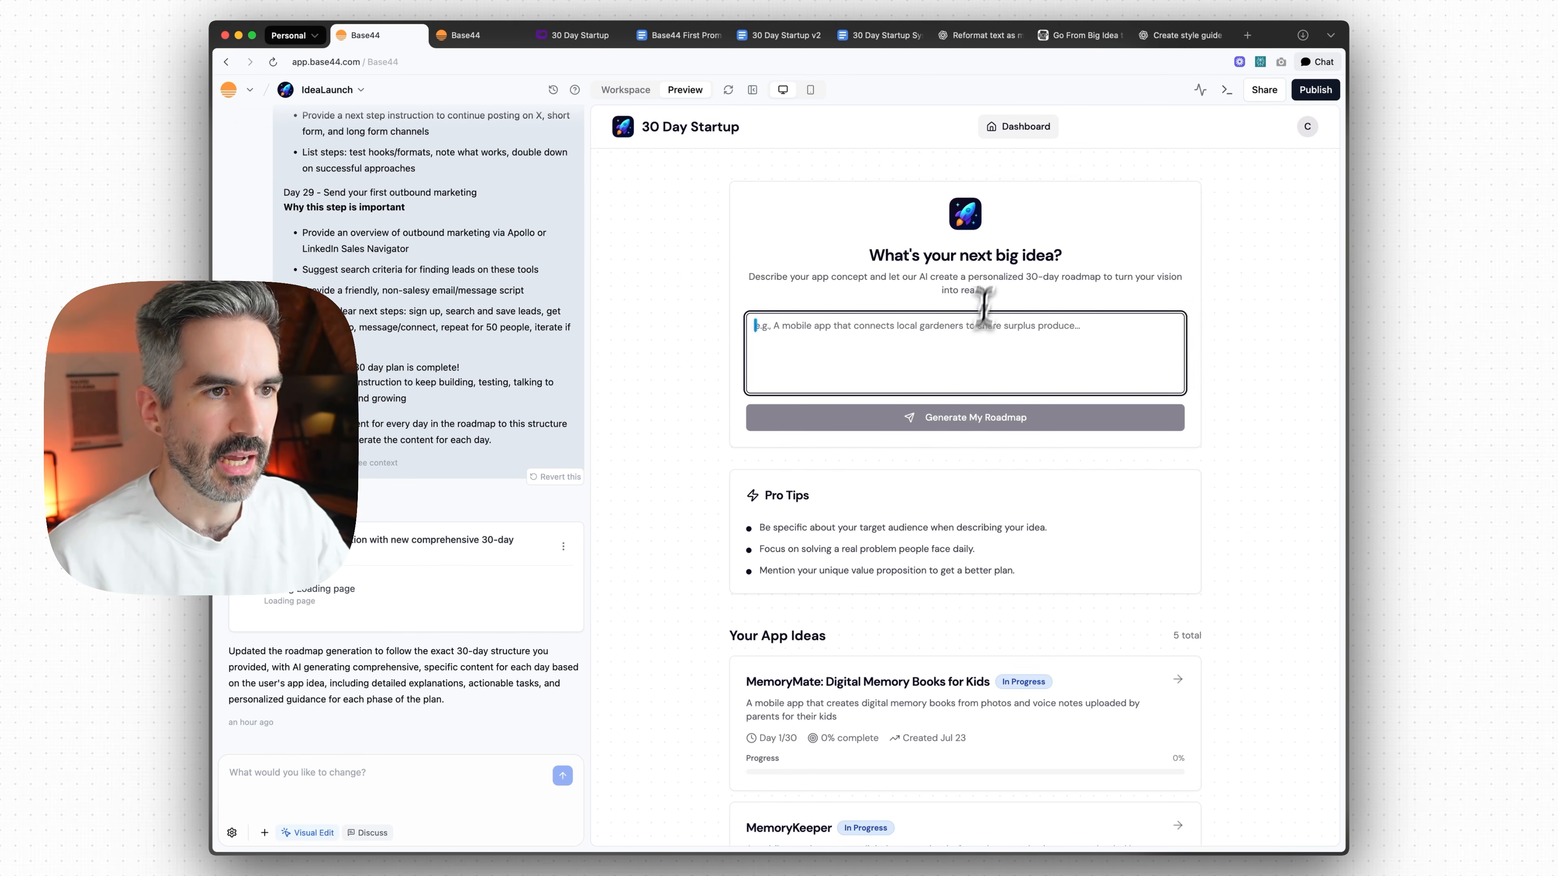
{"action": "left_click_drag", "start_coordinate": [870, 261], "coordinate": [1065, 278]}
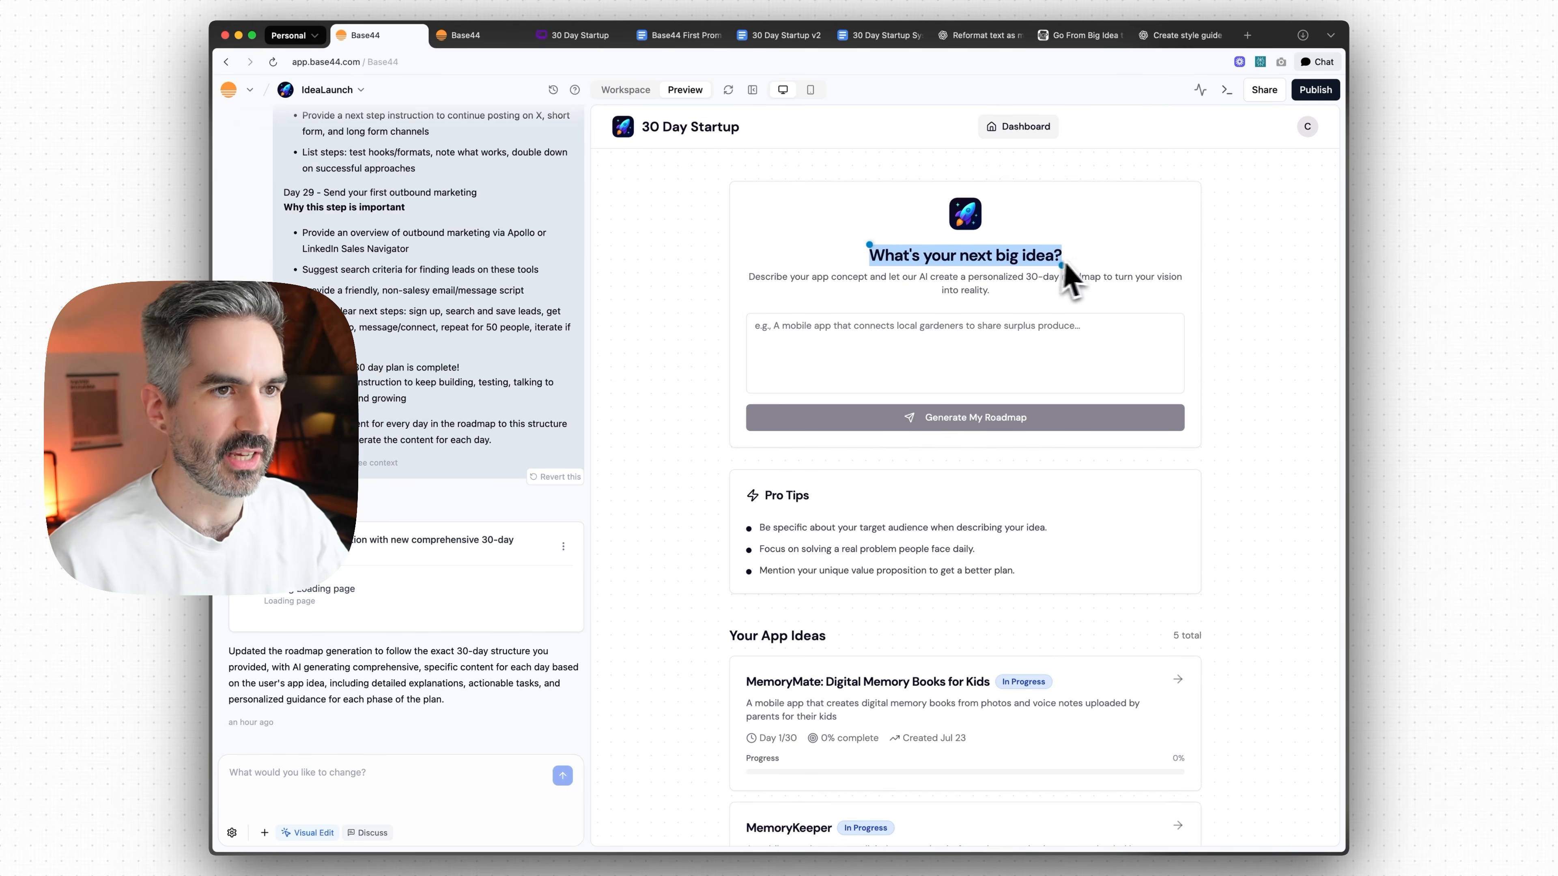
{"action": "left_click", "coordinate": [315, 783]}
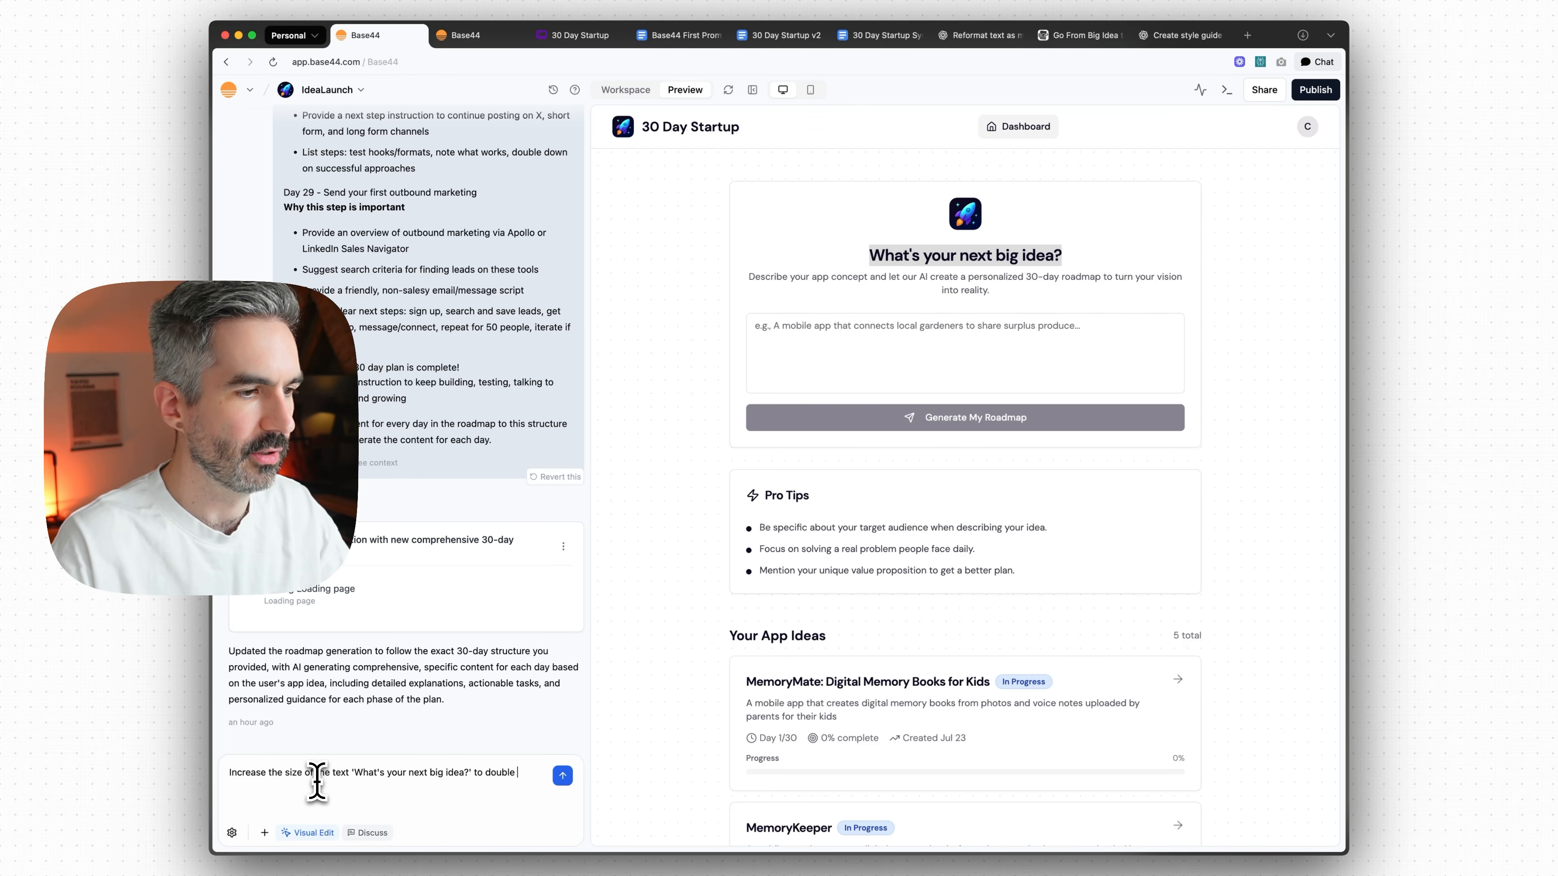
{"action": "type", "text": "the dashboard page. Do on"}
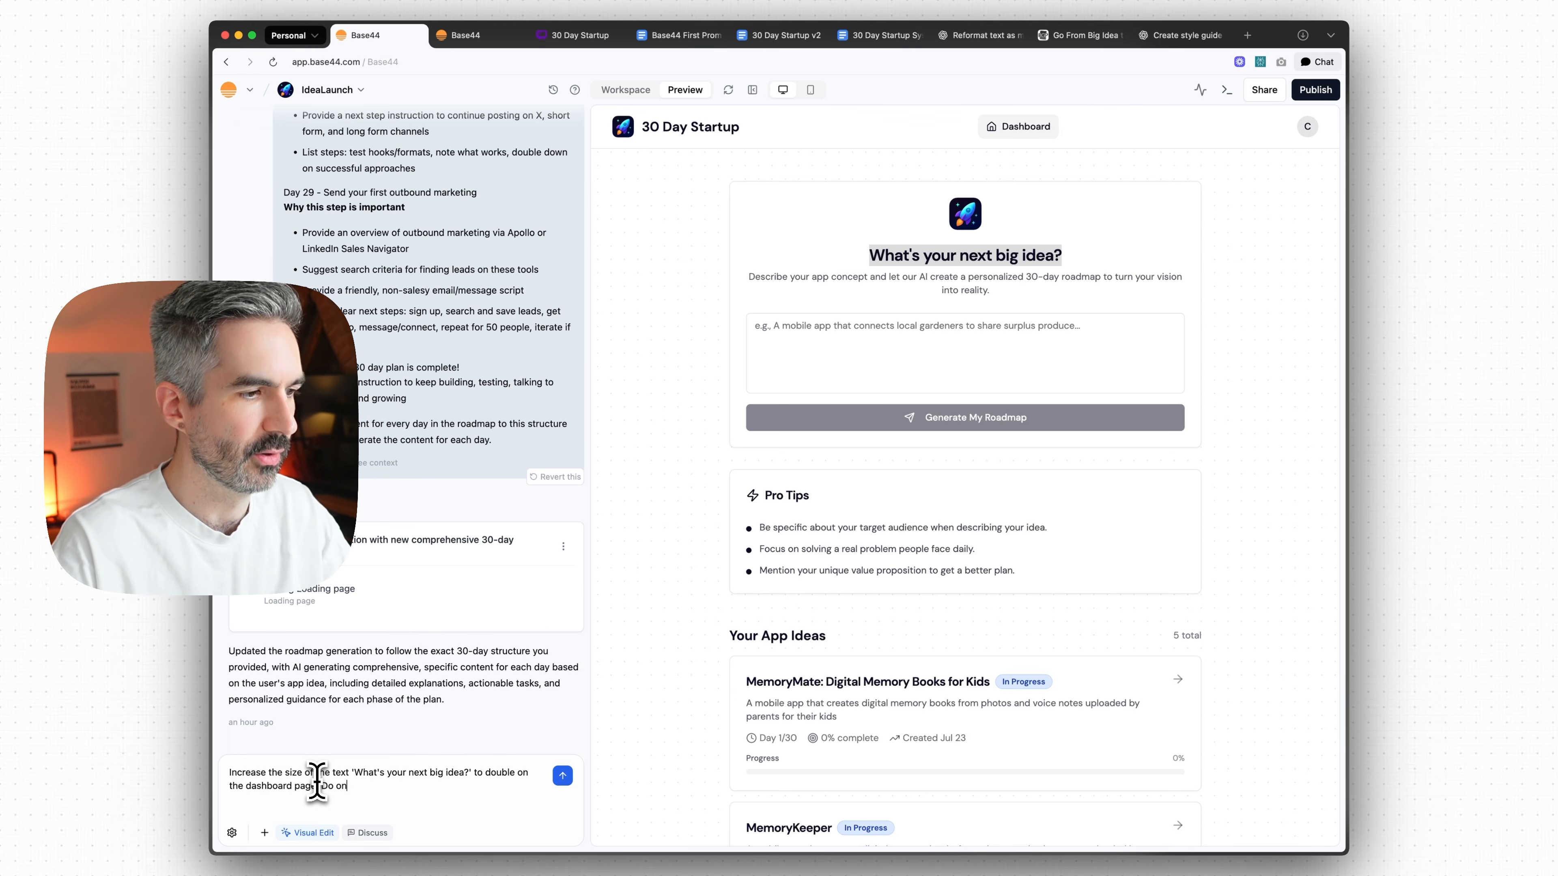
{"action": "type", "text": "s."}
{"action": "key", "text": "Return"}
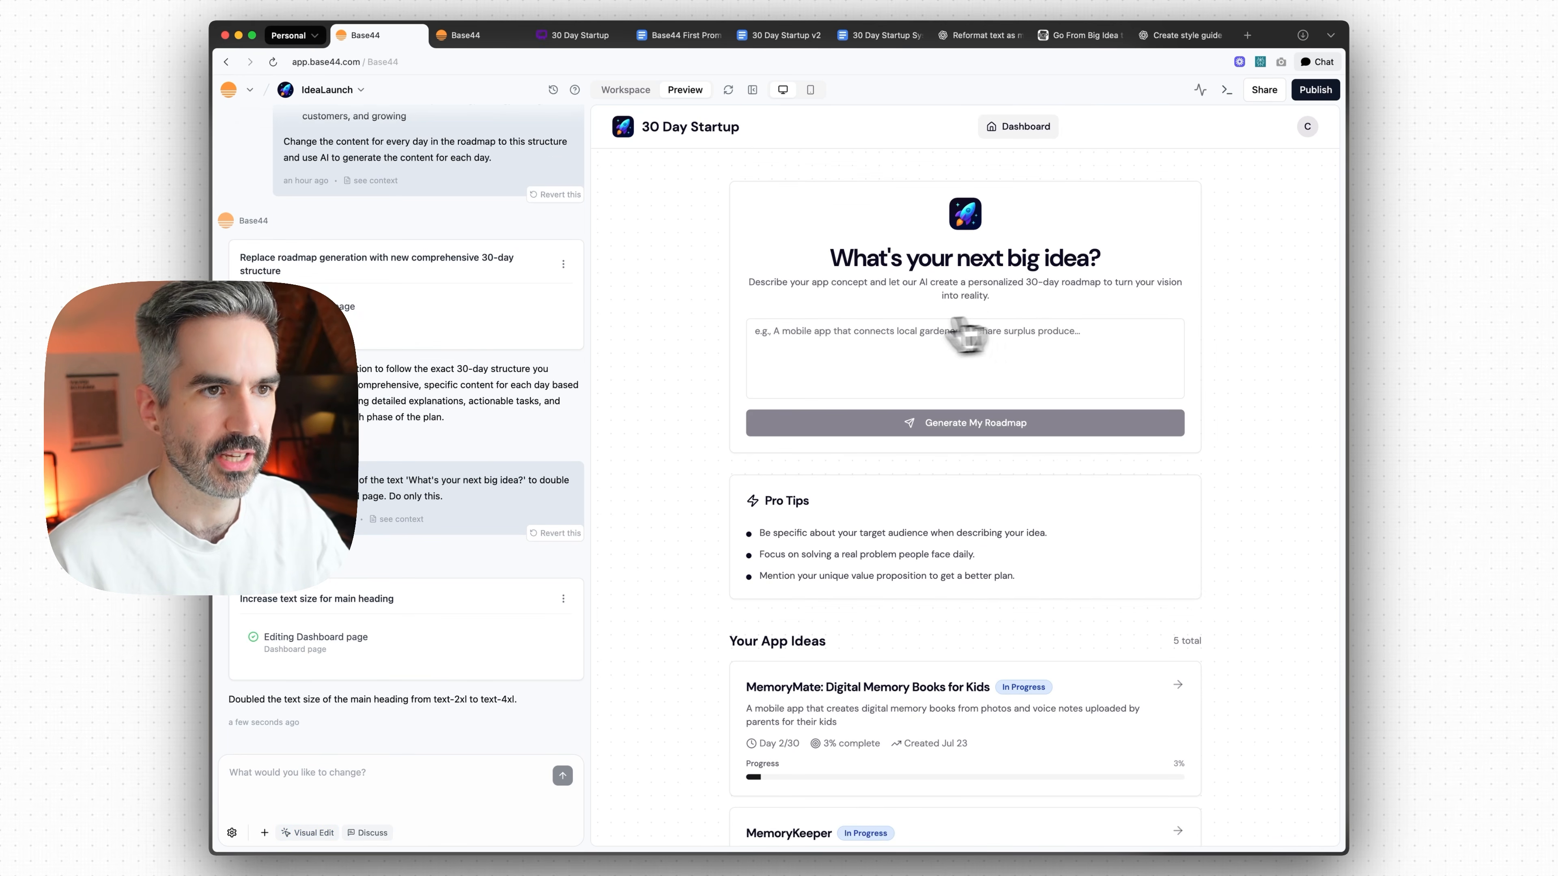
- Ask the AI builder to position the navigation's dashboard link next to the profile icon on the right hand side and do only this
{"action": "left_click", "coordinate": [1308, 127]}
{"action": "left_click", "coordinate": [1305, 130]}
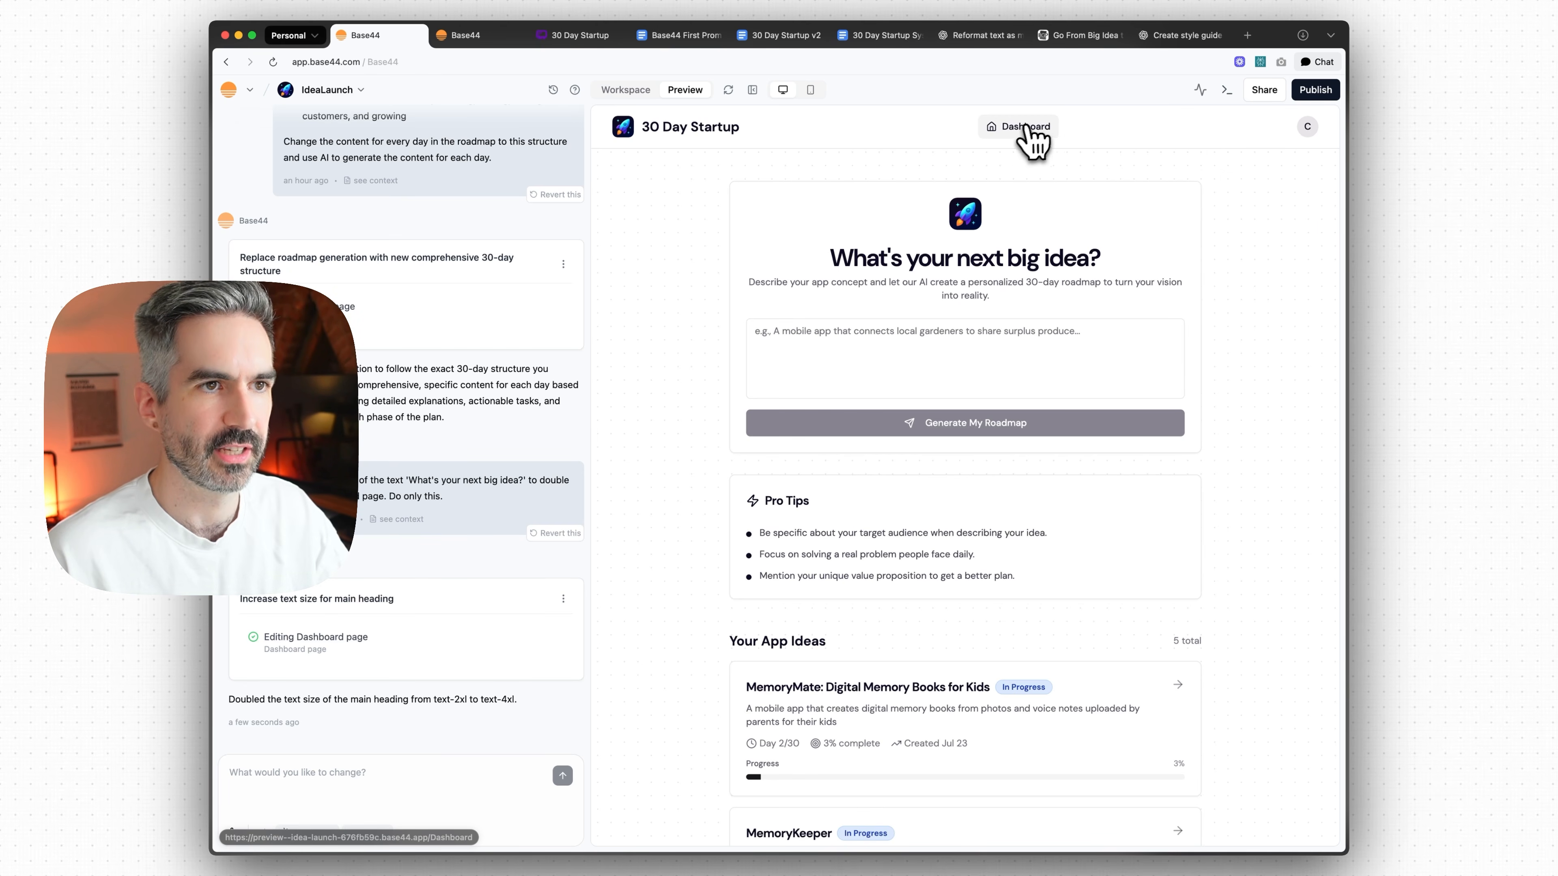
{"action": "type", "text": "Position"}
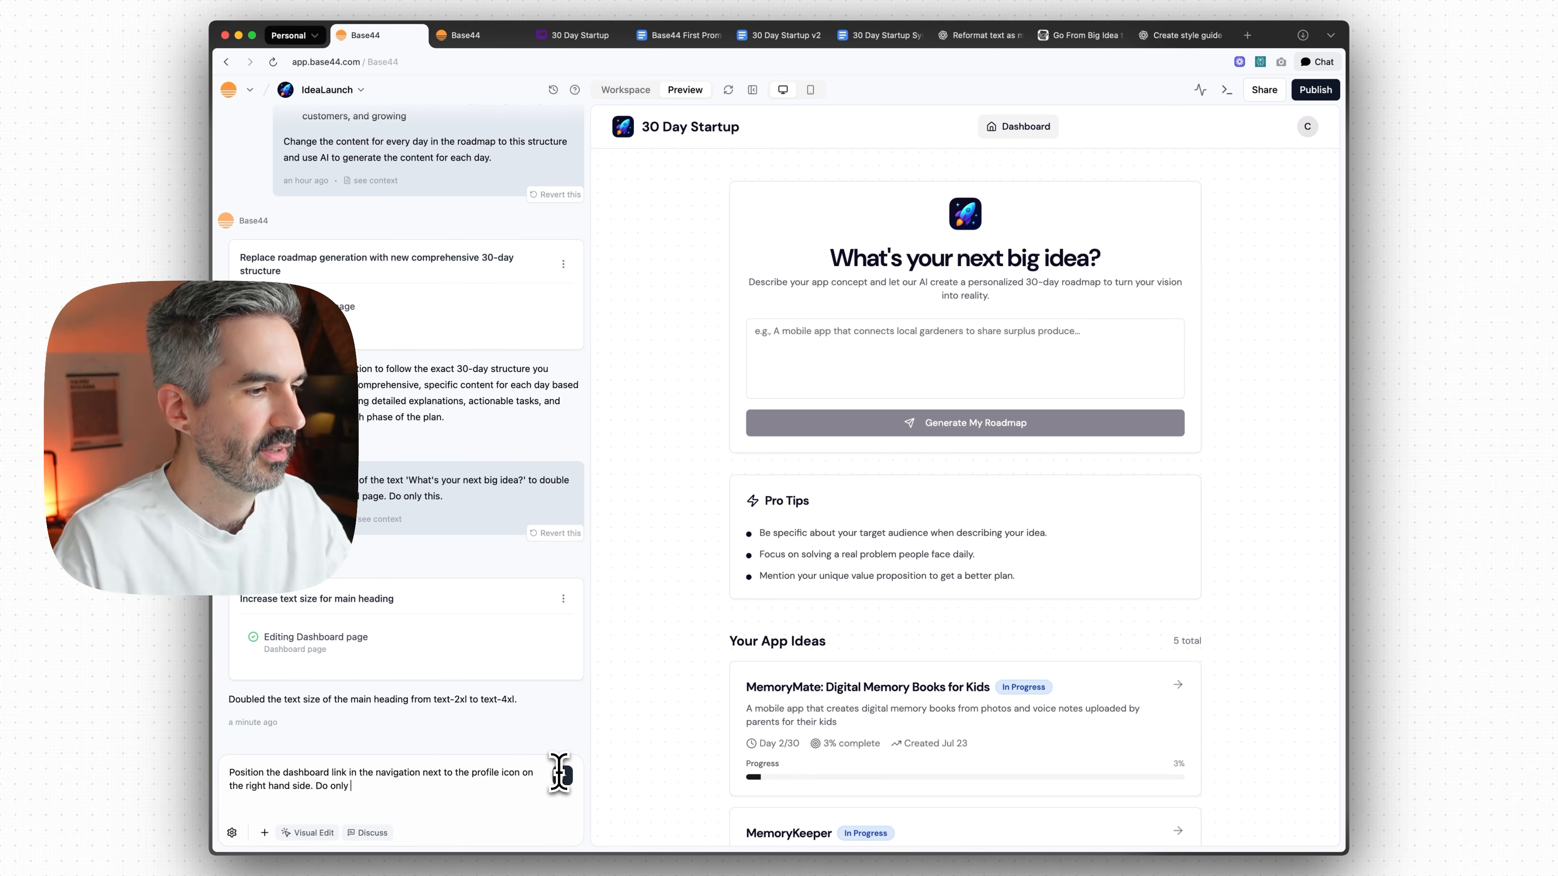
{"action": "type", "text": "."}
{"action": "left_click", "coordinate": [562, 775]}
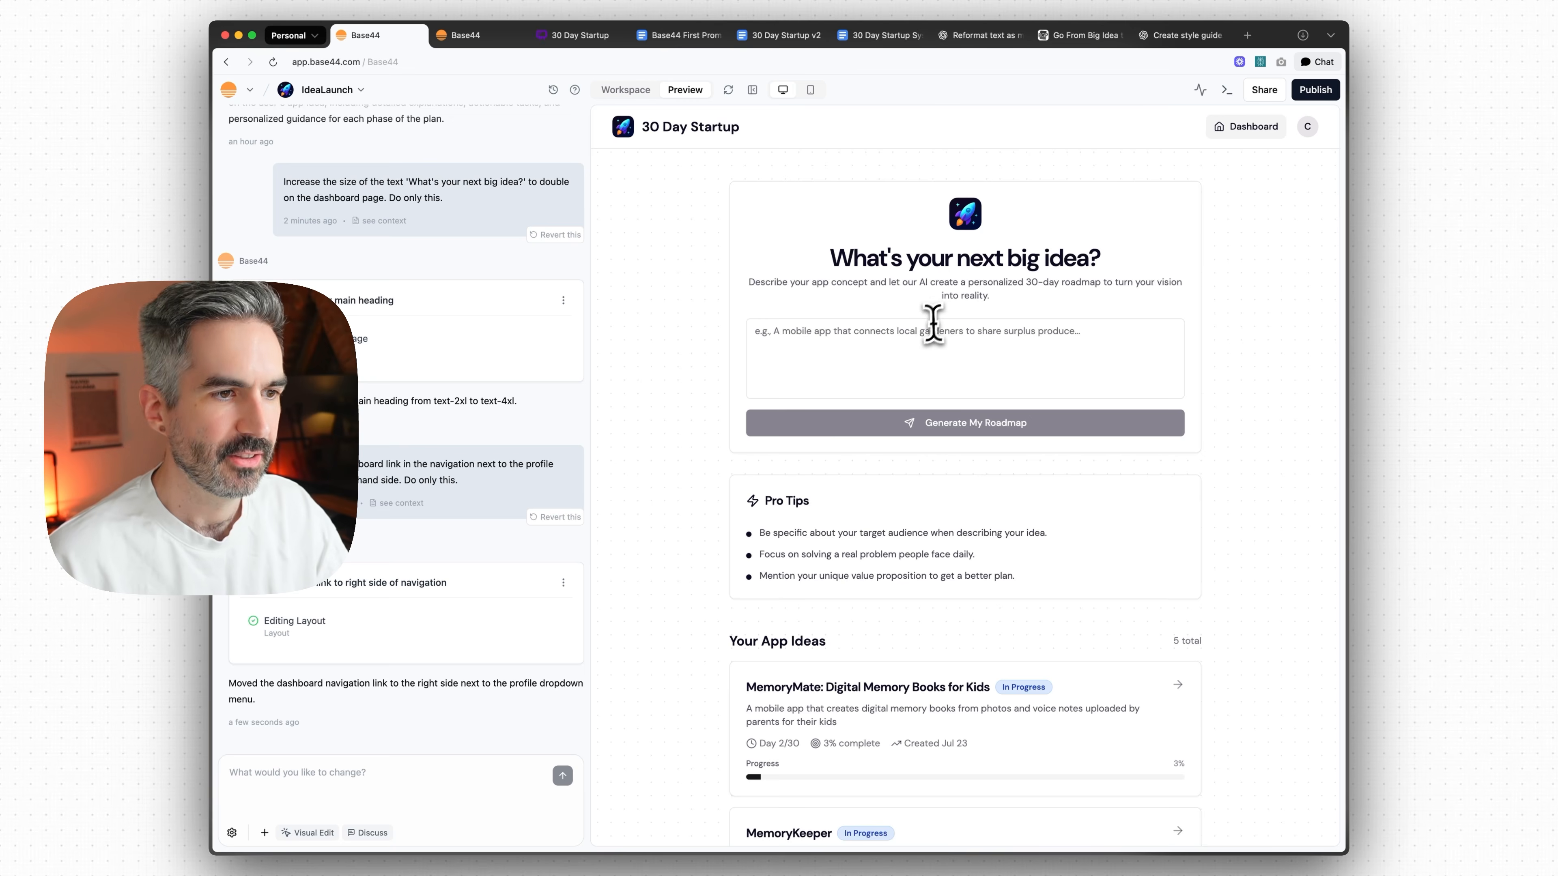
- Check the profile menu beside the relocated dashboard link and look over the dashboard's saved app ideas
{"action": "scroll", "coordinate": [932, 323], "scroll_direction": "down", "scroll_amount": 1}
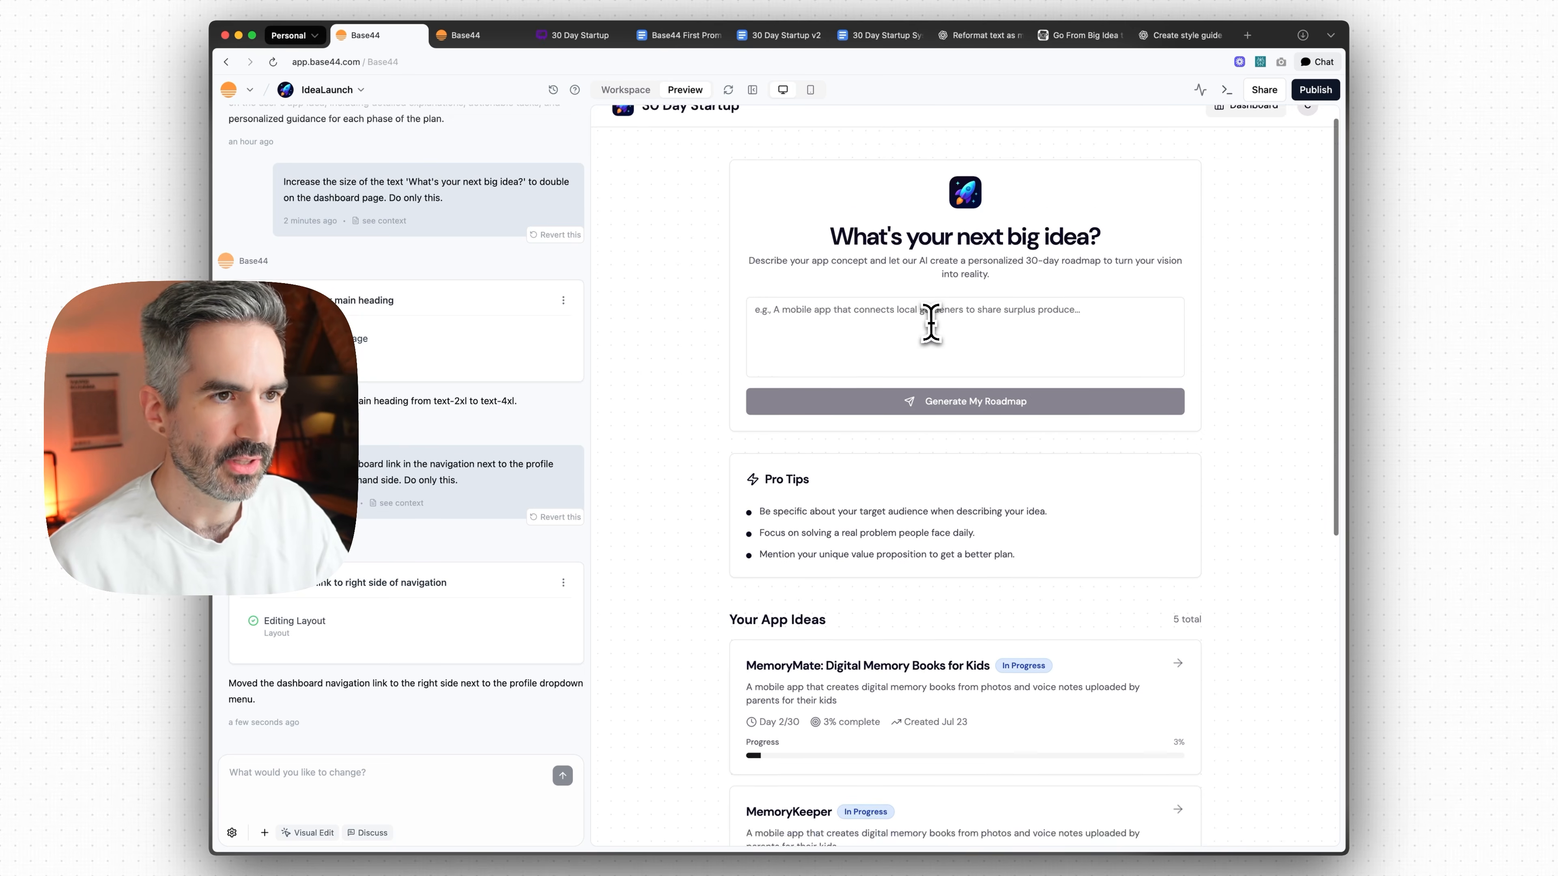
{"action": "scroll", "coordinate": [932, 323], "scroll_direction": "up", "scroll_amount": 1}
{"action": "left_click", "coordinate": [1309, 127]}
{"action": "left_click", "coordinate": [1310, 128]}
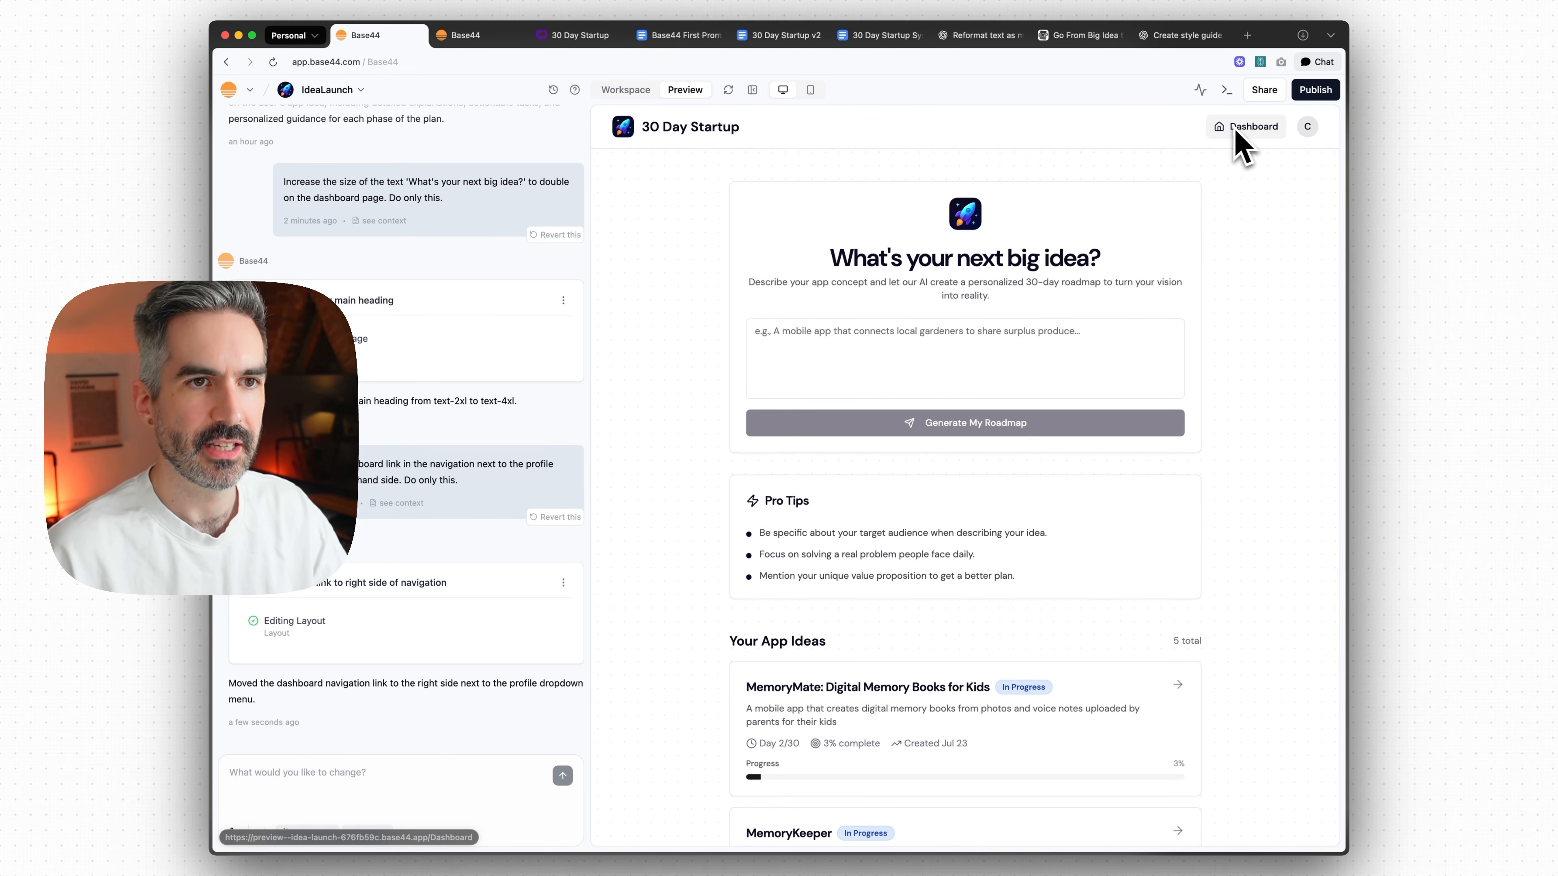
{"action": "scroll", "coordinate": [999, 213], "scroll_direction": "down", "scroll_amount": 8}
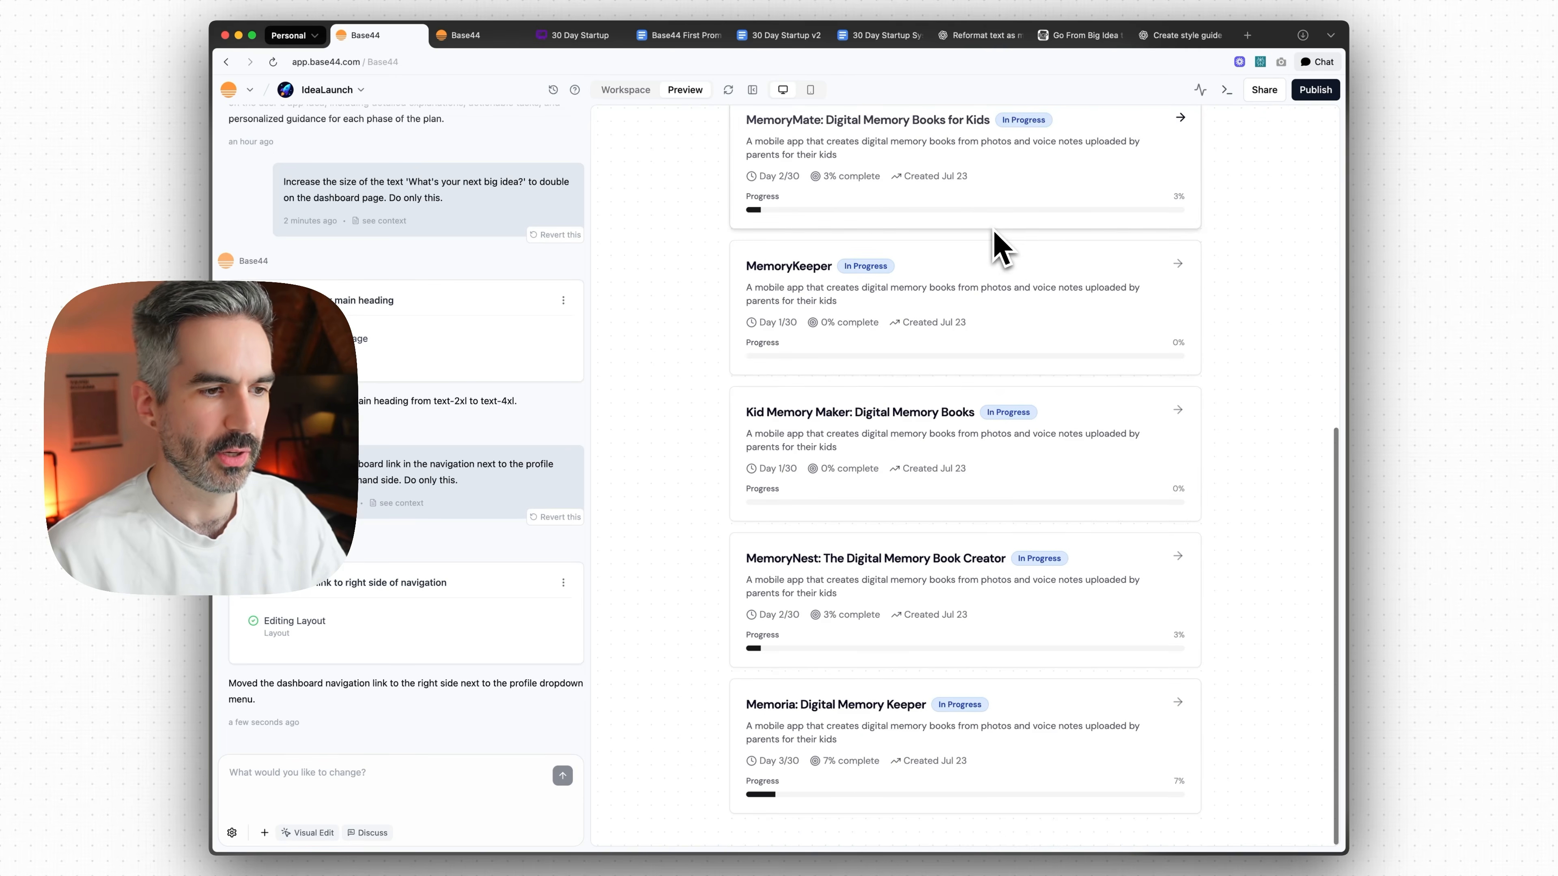
{"action": "scroll", "coordinate": [991, 430], "scroll_direction": "up", "scroll_amount": 8}
{"action": "scroll", "coordinate": [985, 411], "scroll_direction": "down", "scroll_amount": 5}
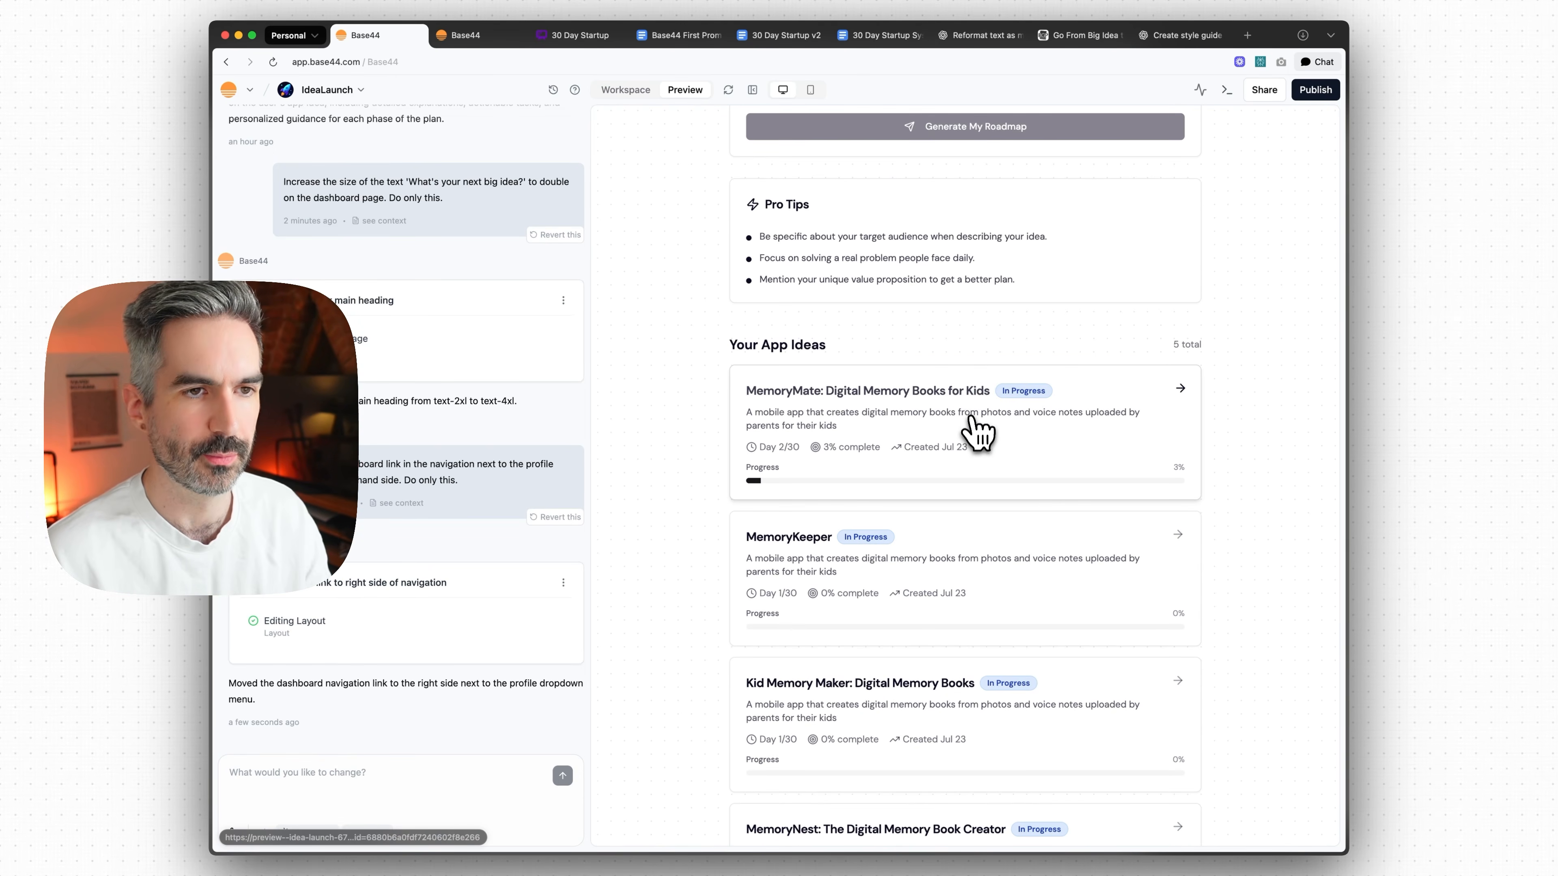
- Open the MemoryMate: Digital Memory Books for Kids roadmap and review its list of days from Day 1 through Day 30
{"action": "left_click", "coordinate": [975, 429]}
{"action": "scroll", "coordinate": [1006, 393], "scroll_direction": "down", "scroll_amount": 6}
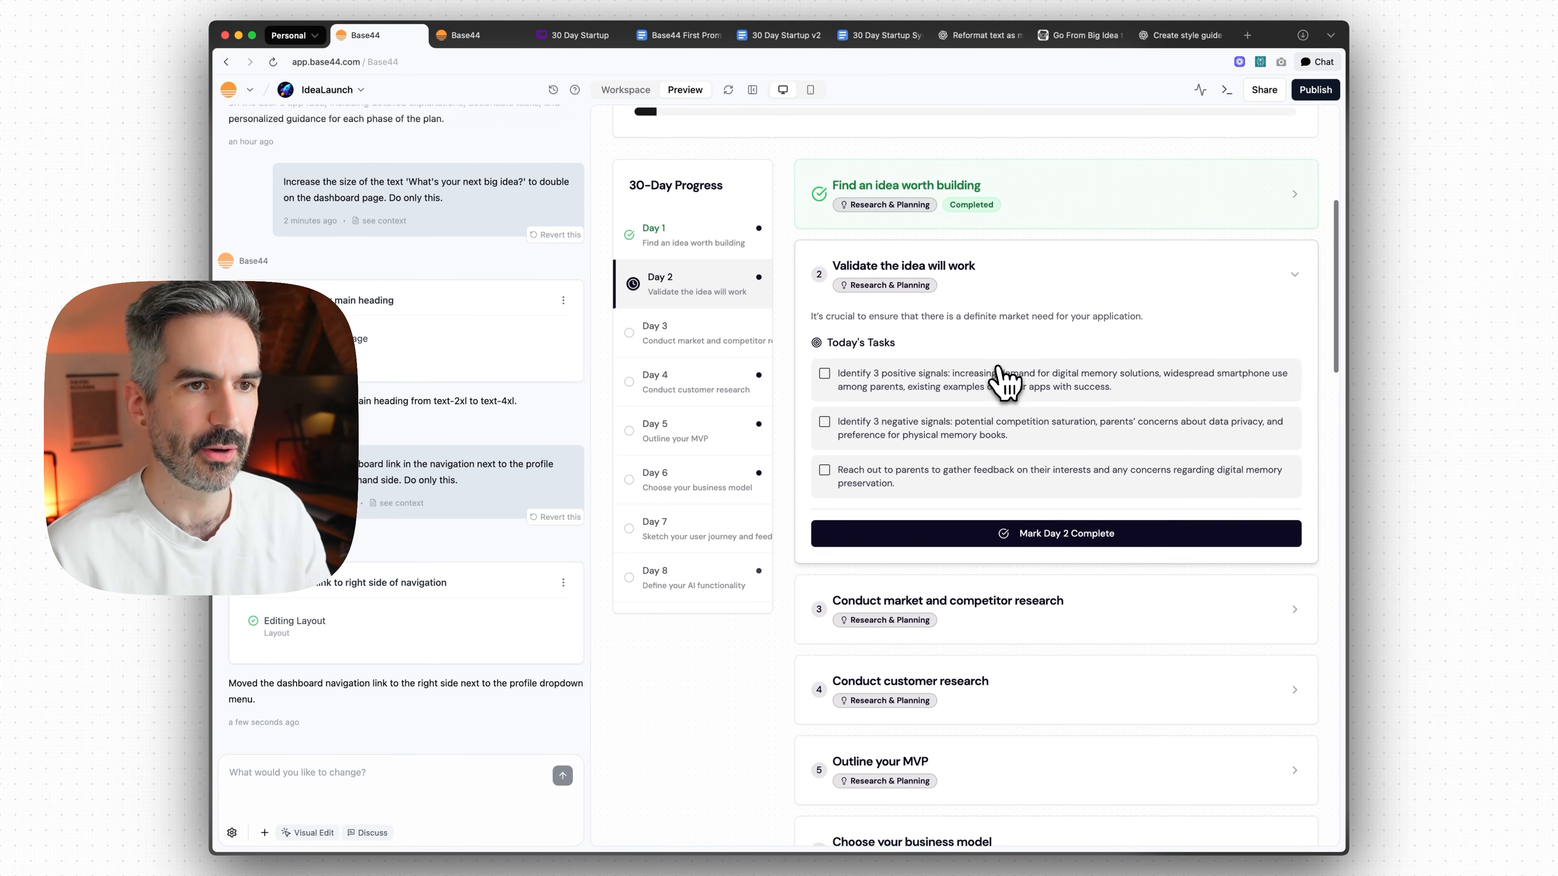
{"action": "scroll", "coordinate": [1006, 382], "scroll_direction": "down", "scroll_amount": 2}
{"action": "scroll", "coordinate": [1019, 383], "scroll_direction": "down", "scroll_amount": 8}
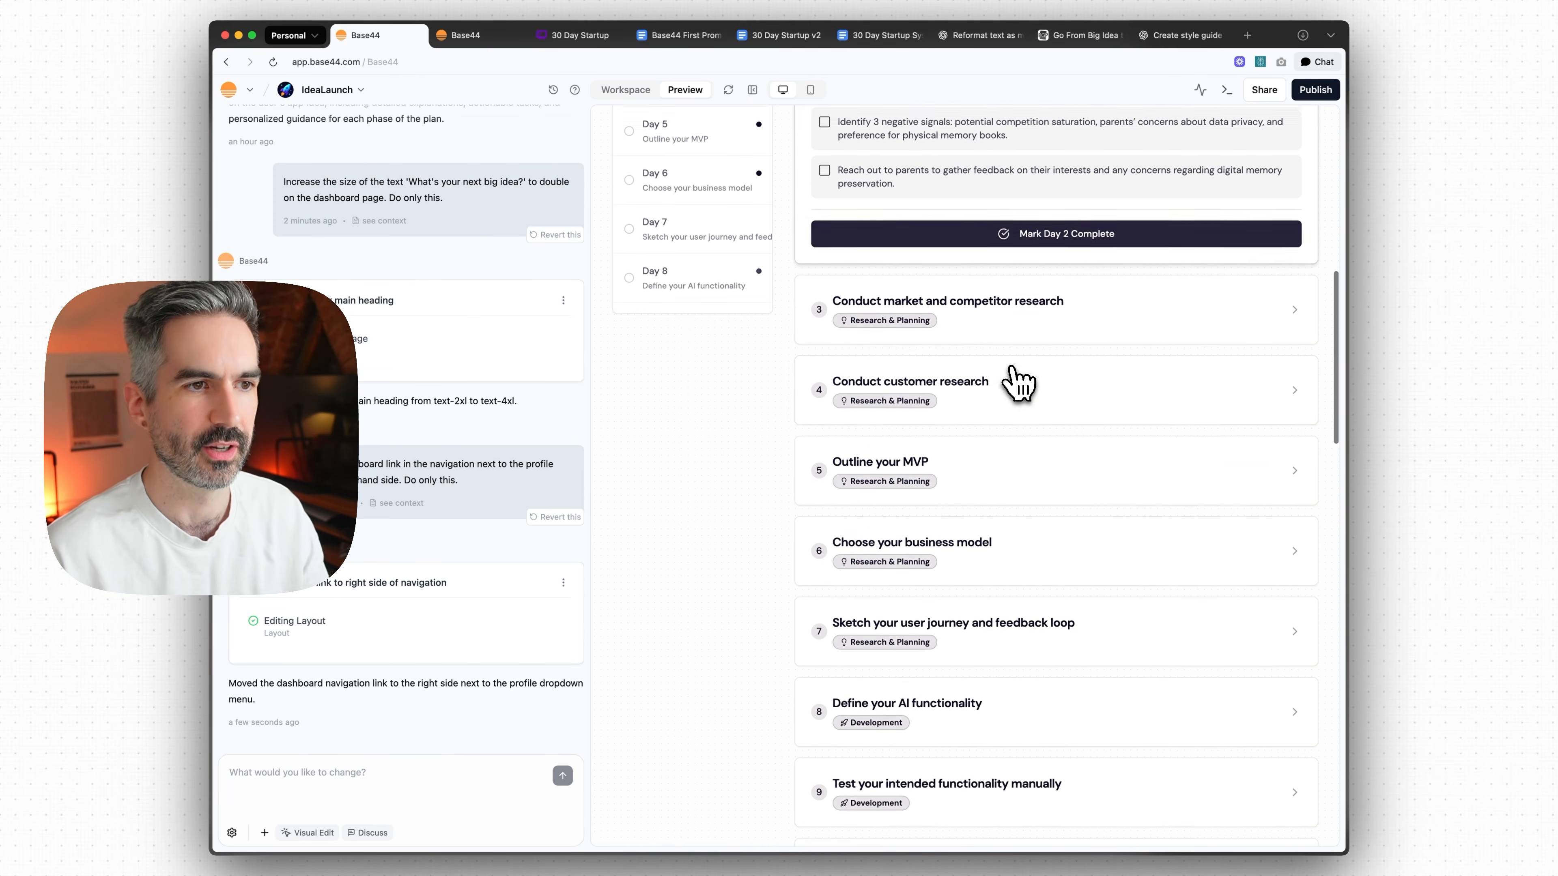
{"action": "scroll", "coordinate": [1019, 332], "scroll_direction": "up", "scroll_amount": 10}
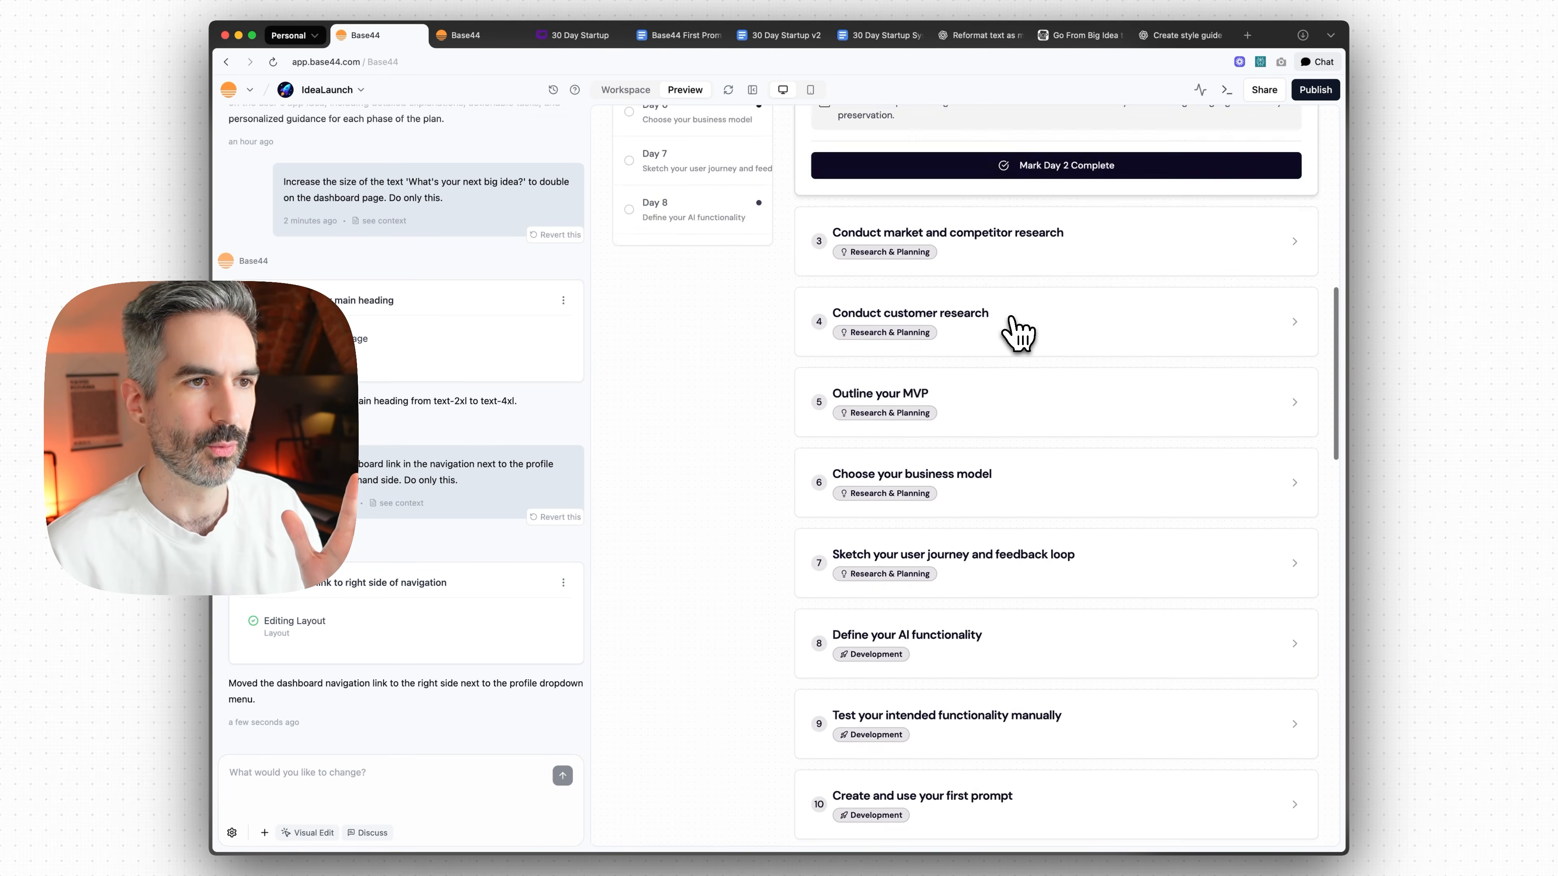
{"action": "scroll", "coordinate": [975, 320], "scroll_direction": "down", "scroll_amount": 8}
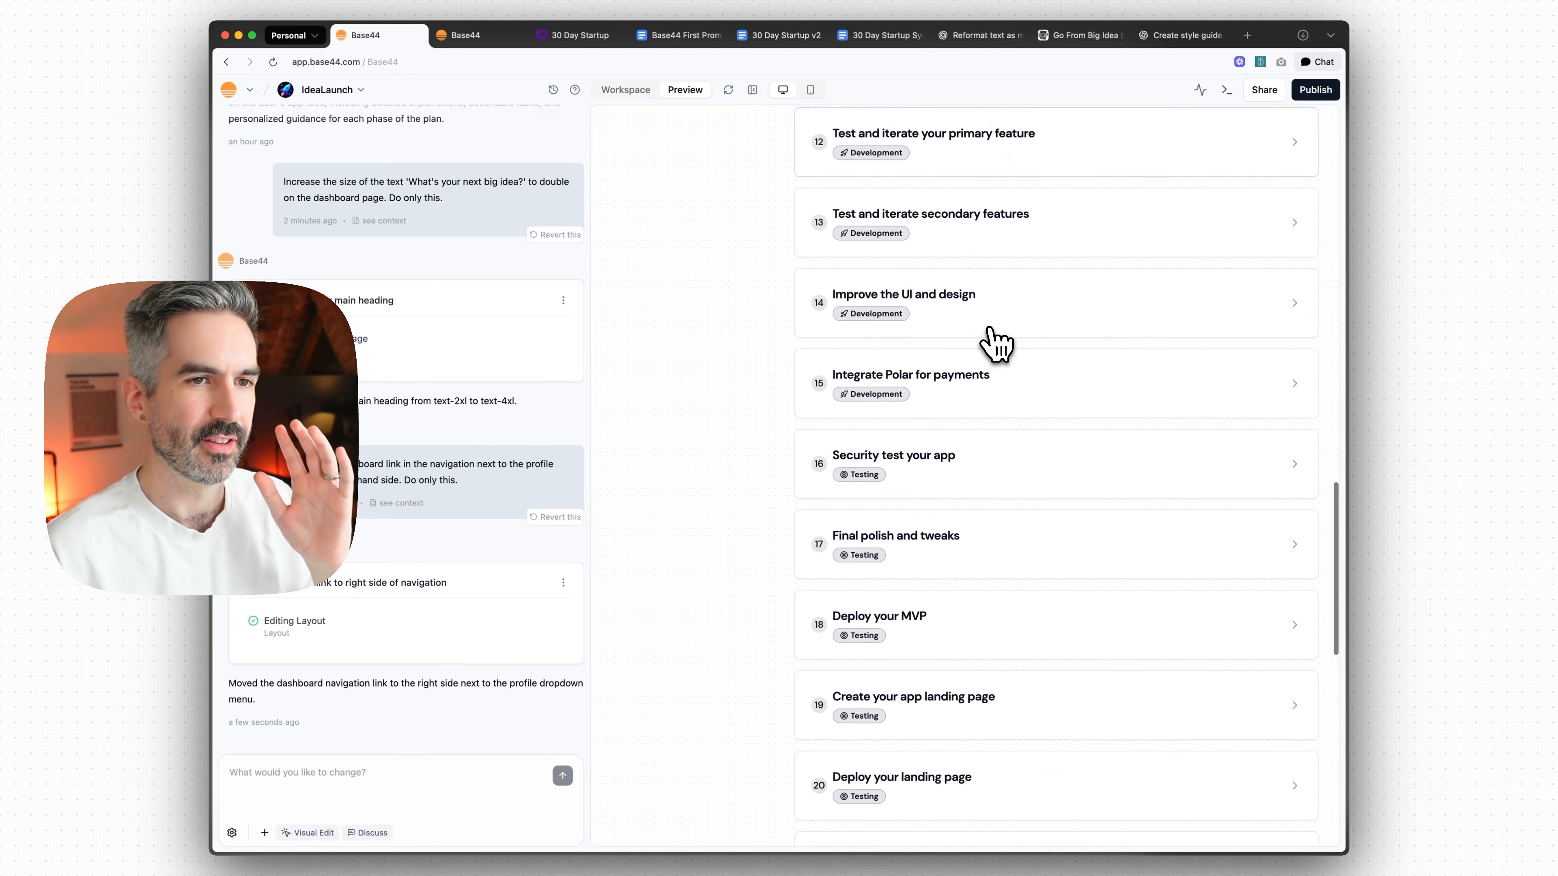
{"action": "scroll", "coordinate": [1005, 345], "scroll_direction": "up", "scroll_amount": 7}
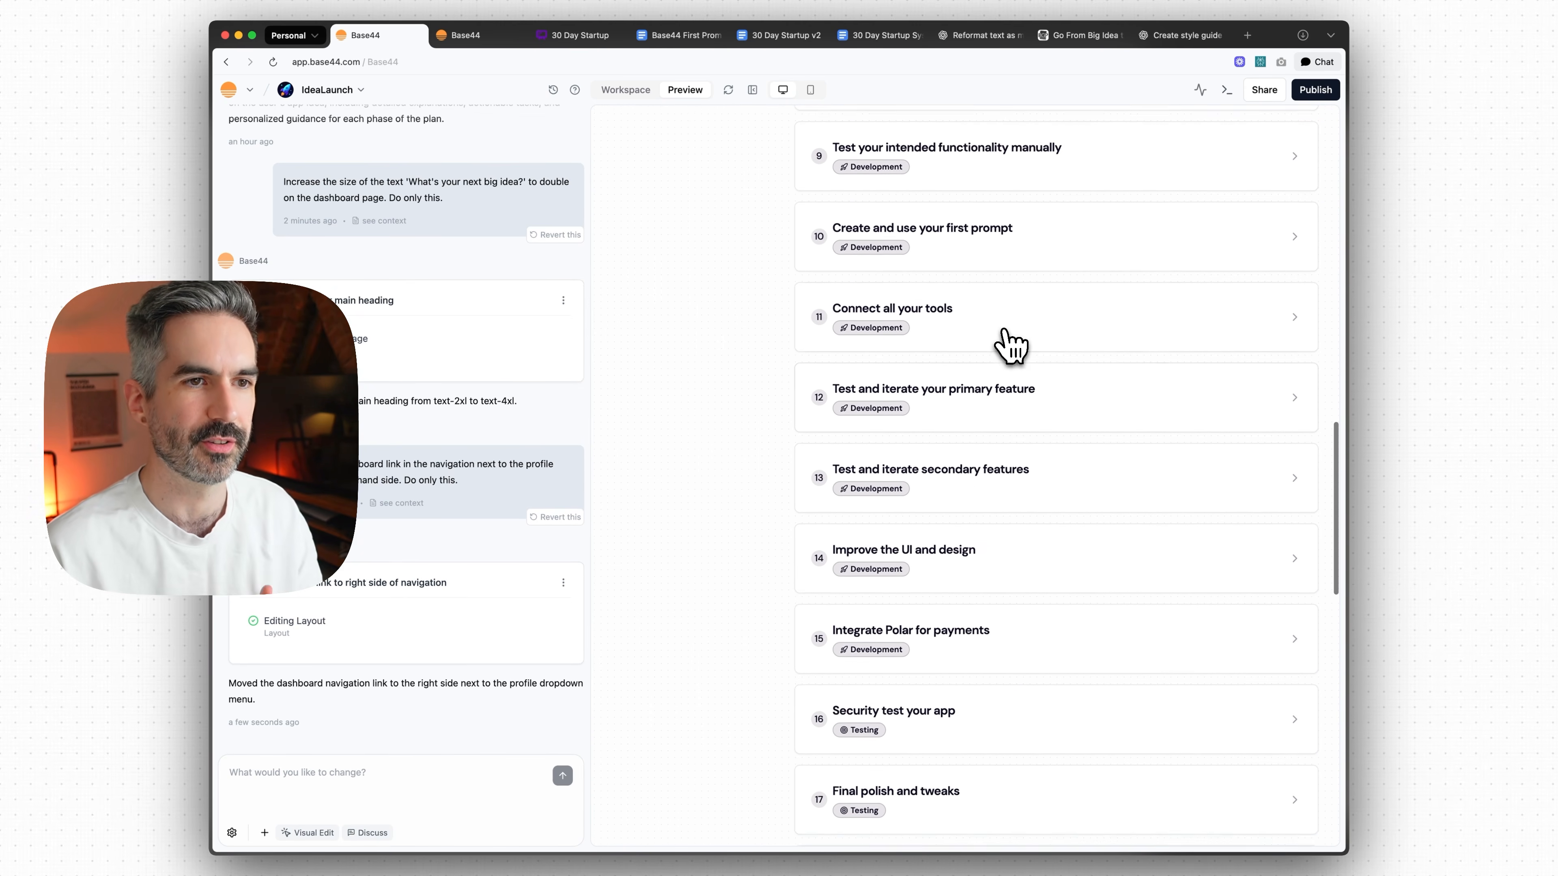
{"action": "scroll", "coordinate": [1009, 345], "scroll_direction": "up", "scroll_amount": 15}
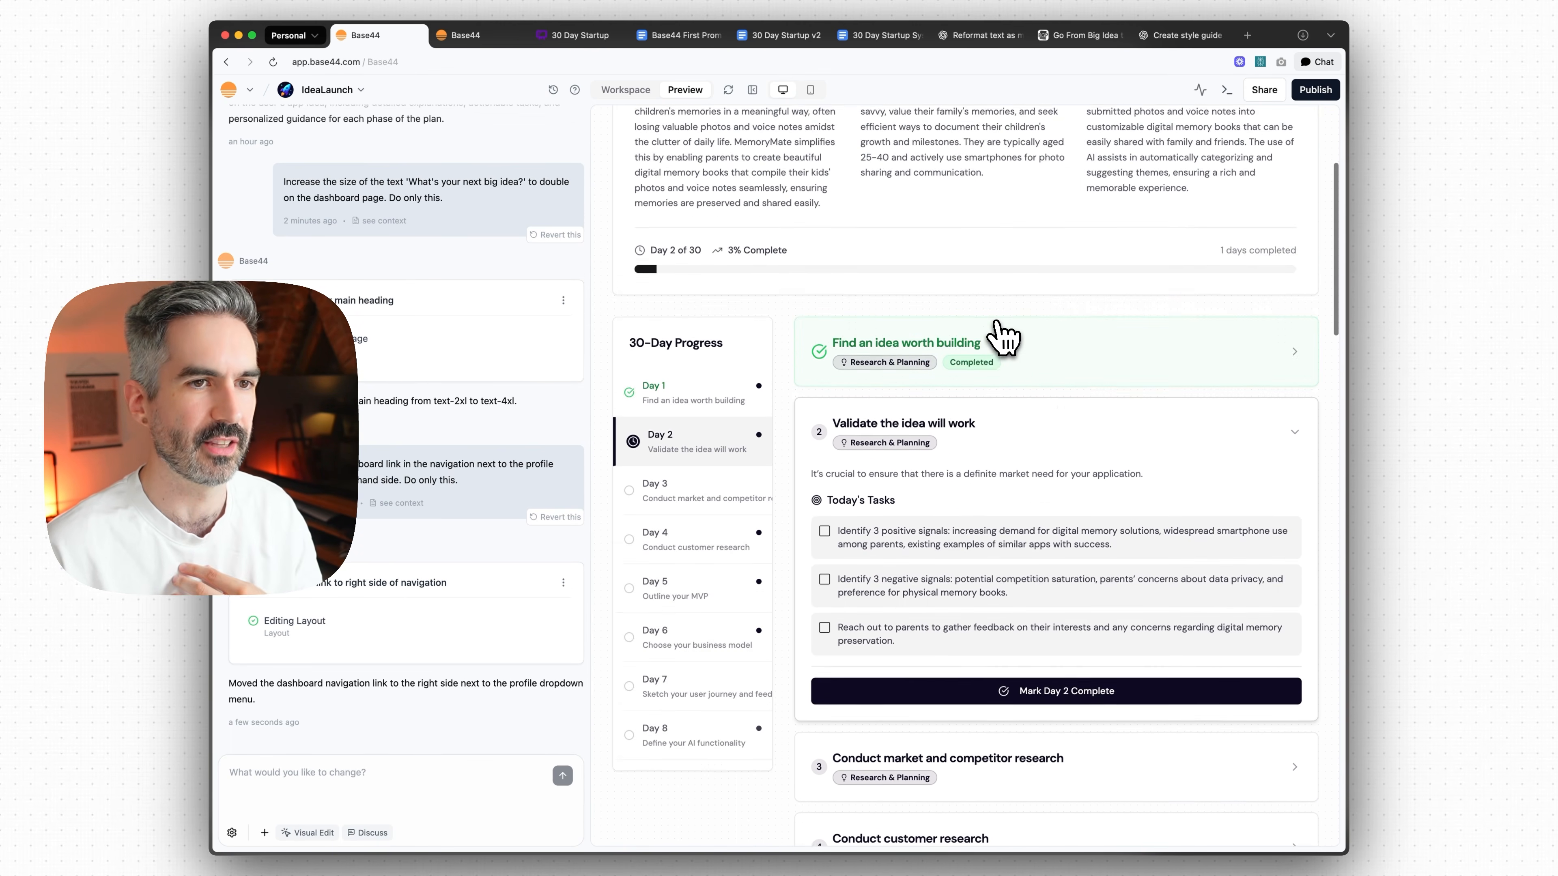
{"action": "scroll", "coordinate": [1006, 335], "scroll_direction": "down", "scroll_amount": 12}
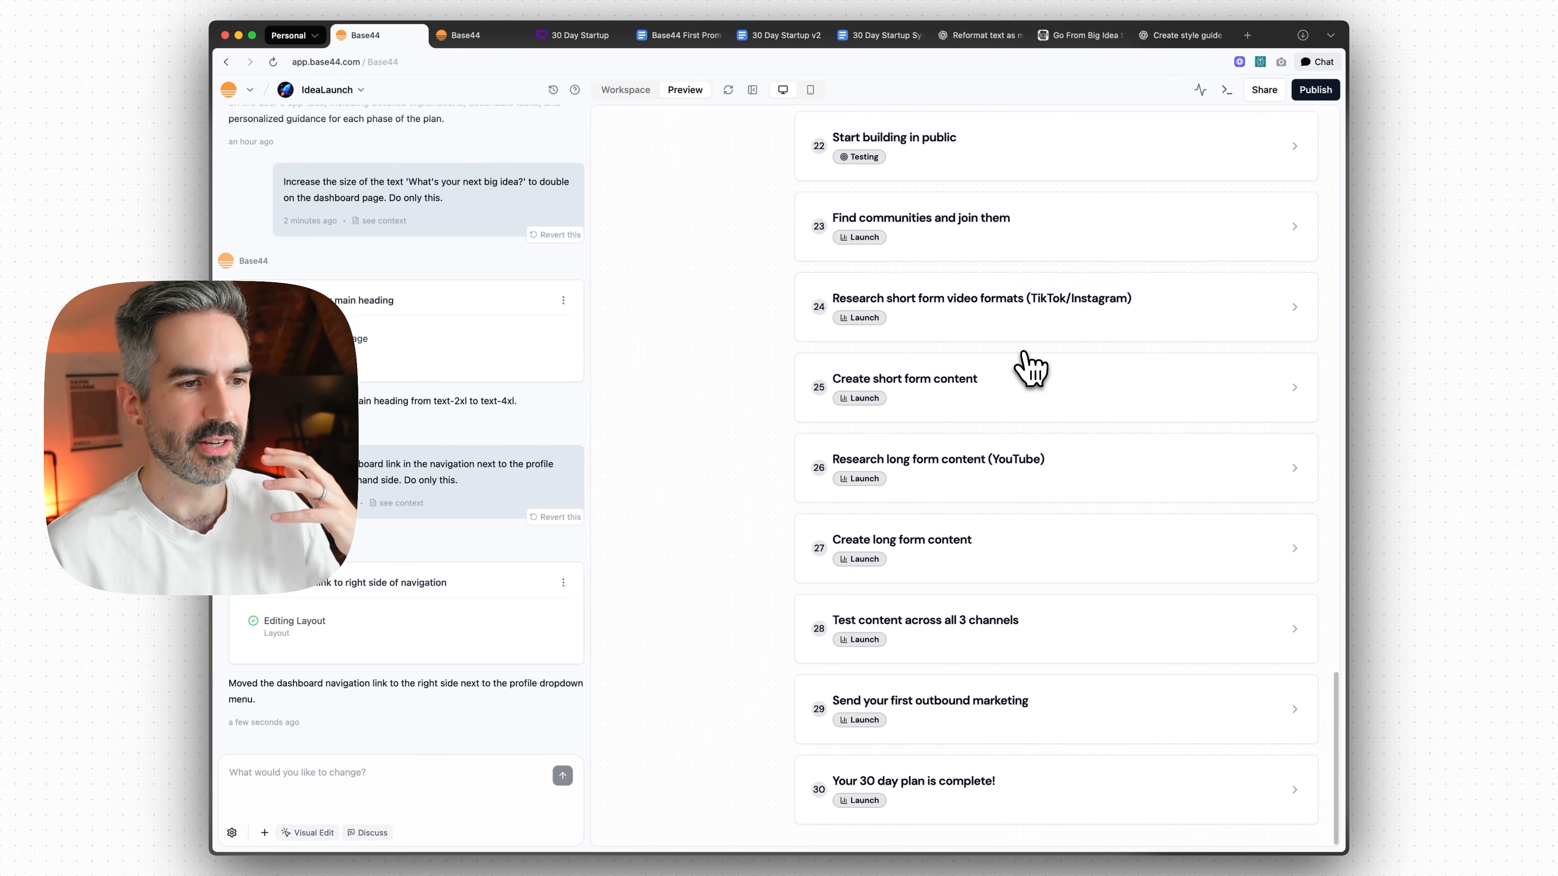
{"action": "scroll", "coordinate": [1030, 376], "scroll_direction": "up", "scroll_amount": 20}
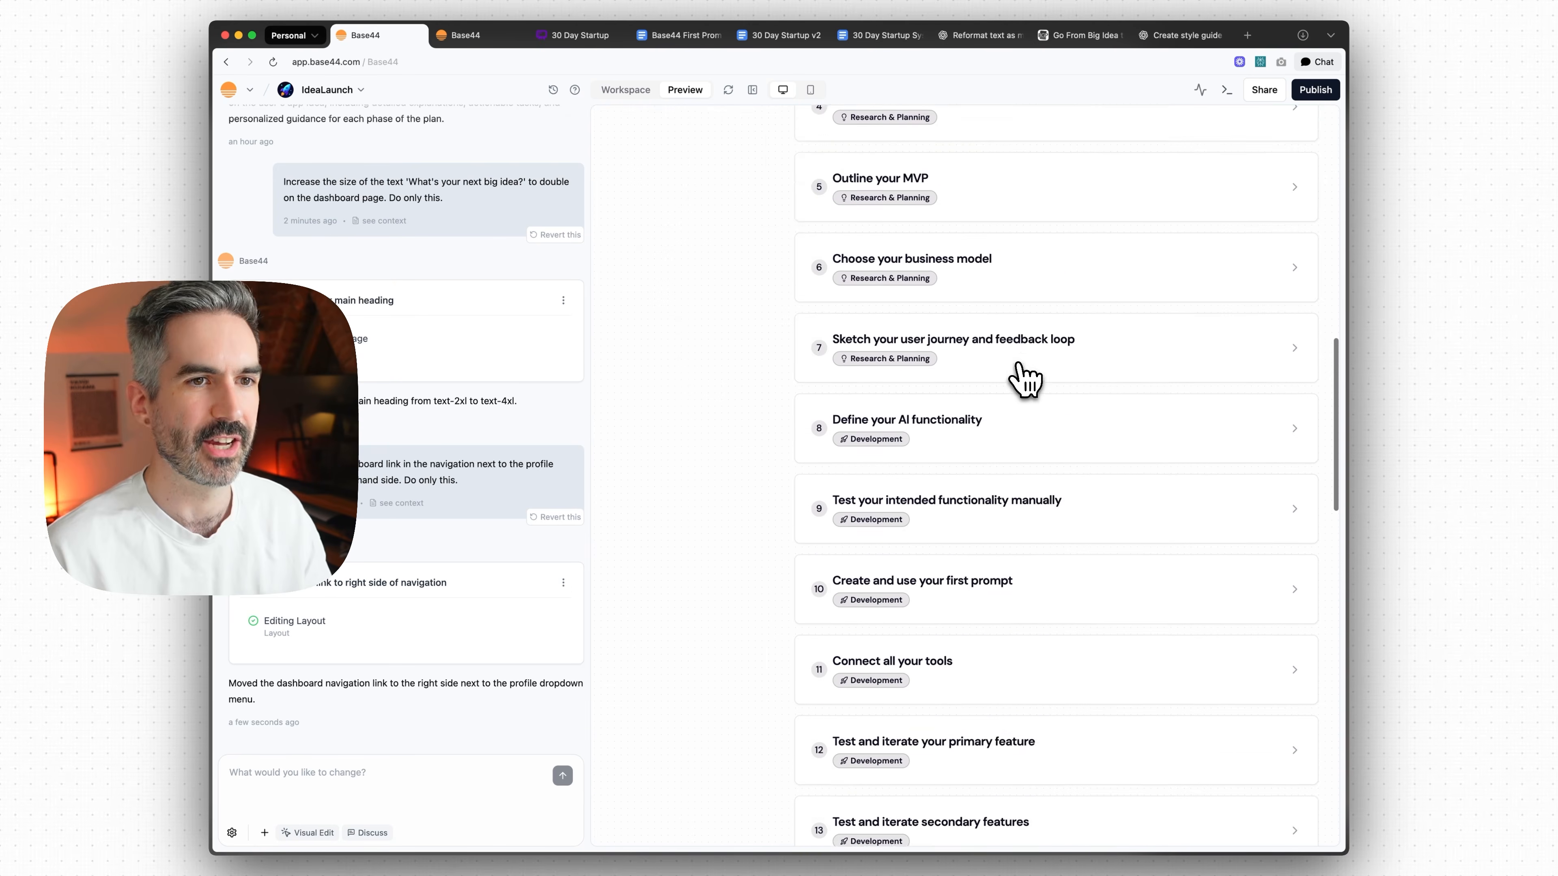
{"action": "scroll", "coordinate": [1029, 376], "scroll_direction": "up", "scroll_amount": 1}
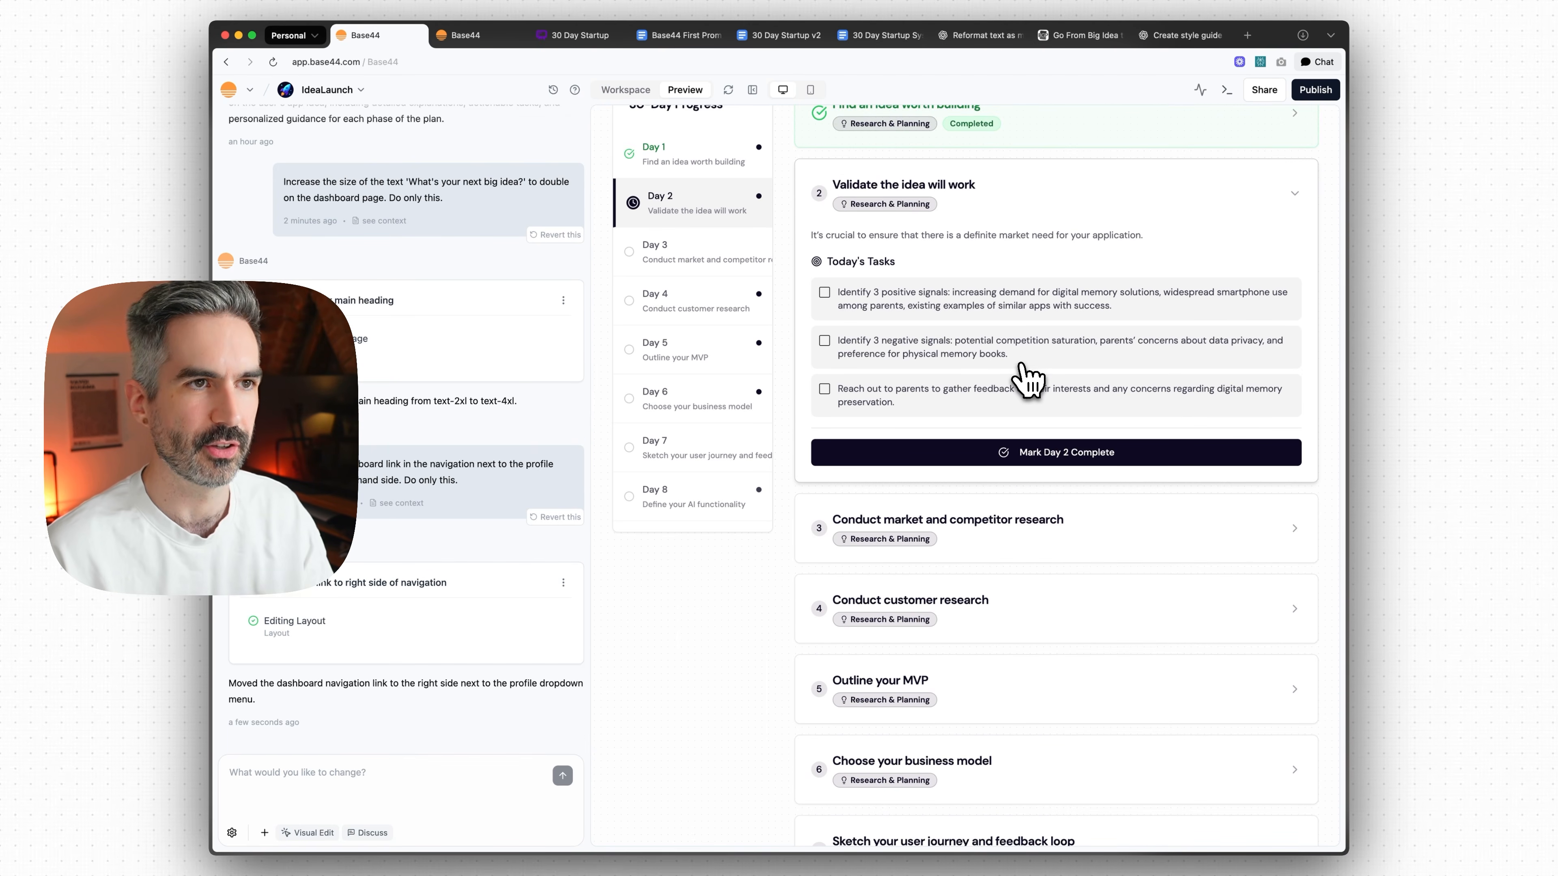
{"action": "scroll", "coordinate": [1029, 380], "scroll_direction": "up", "scroll_amount": 4}
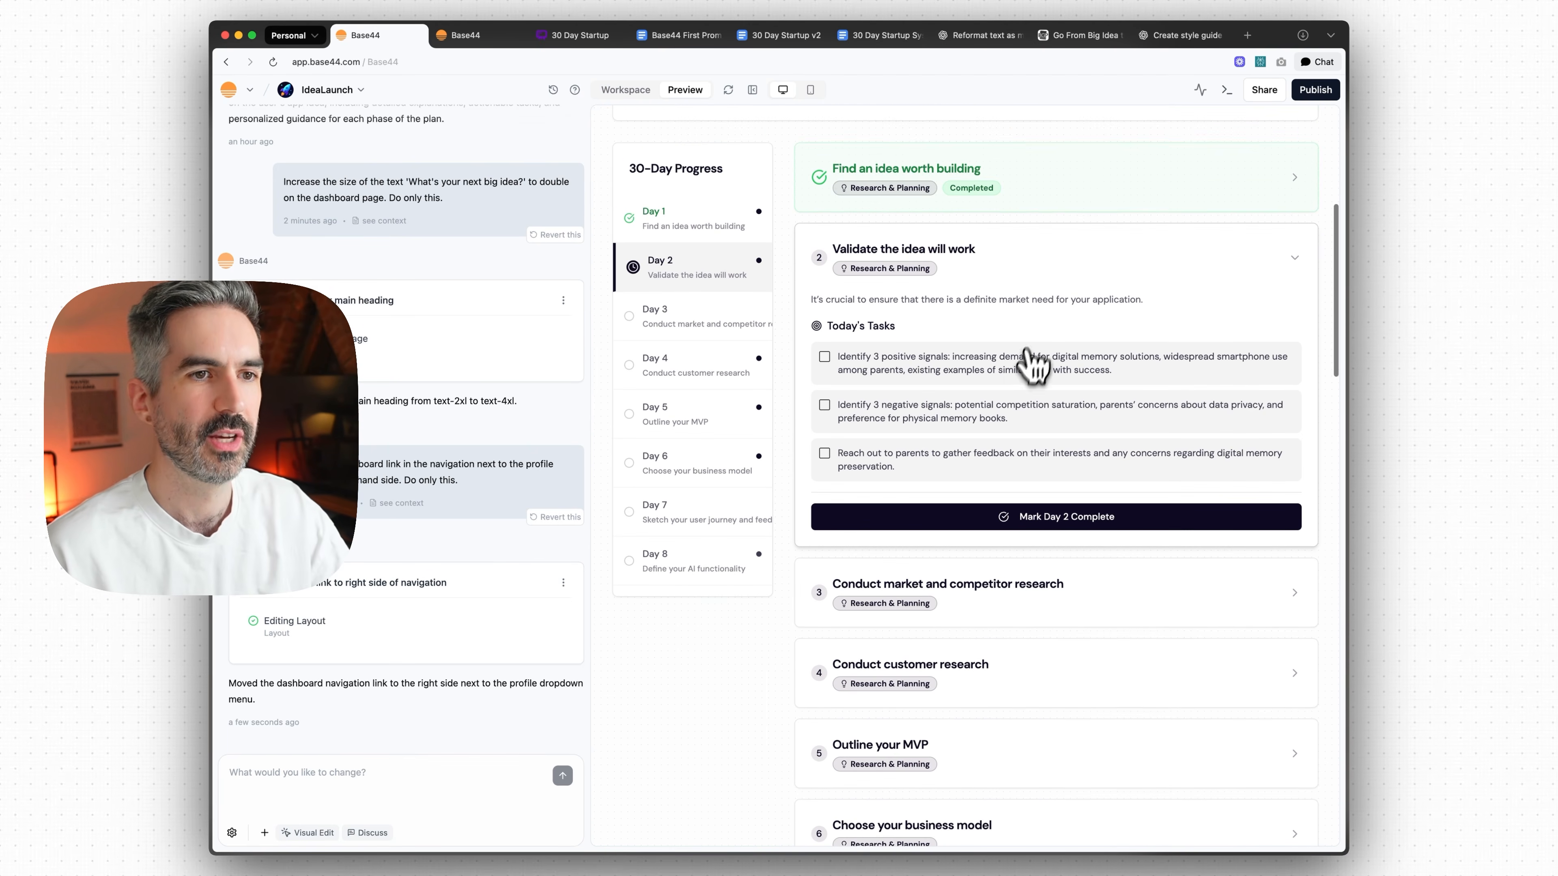
- Open v0 in a new browser tab and load the existing Startup business plan chat
{"action": "left_click", "coordinate": [1247, 35]}
{"action": "type", "text": "v0"}
{"action": "key", "text": "Return"}
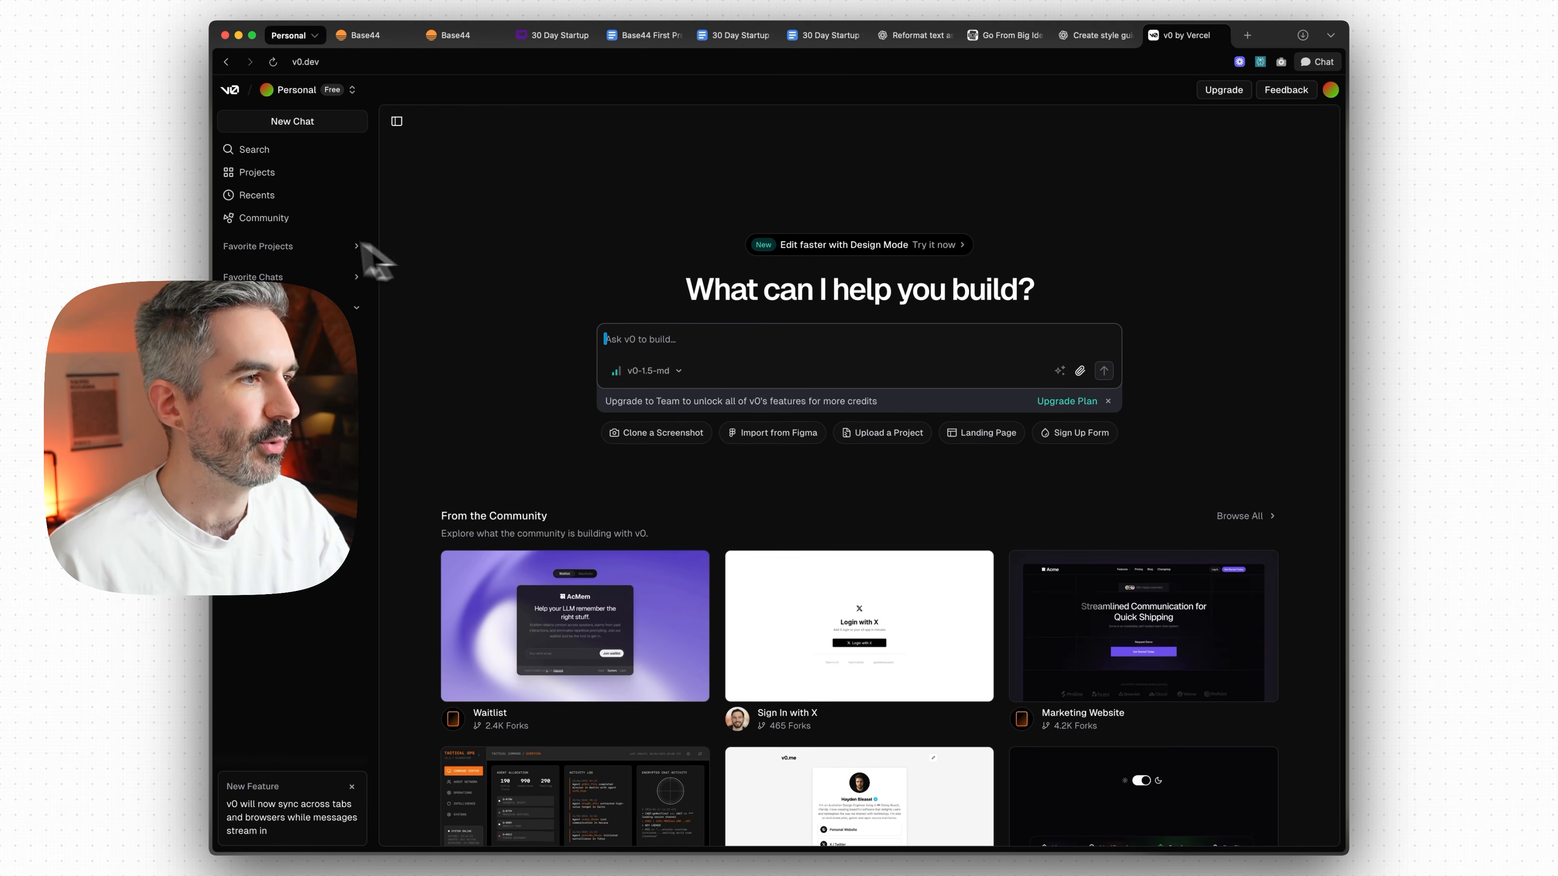
{"action": "left_click", "coordinate": [292, 333]}
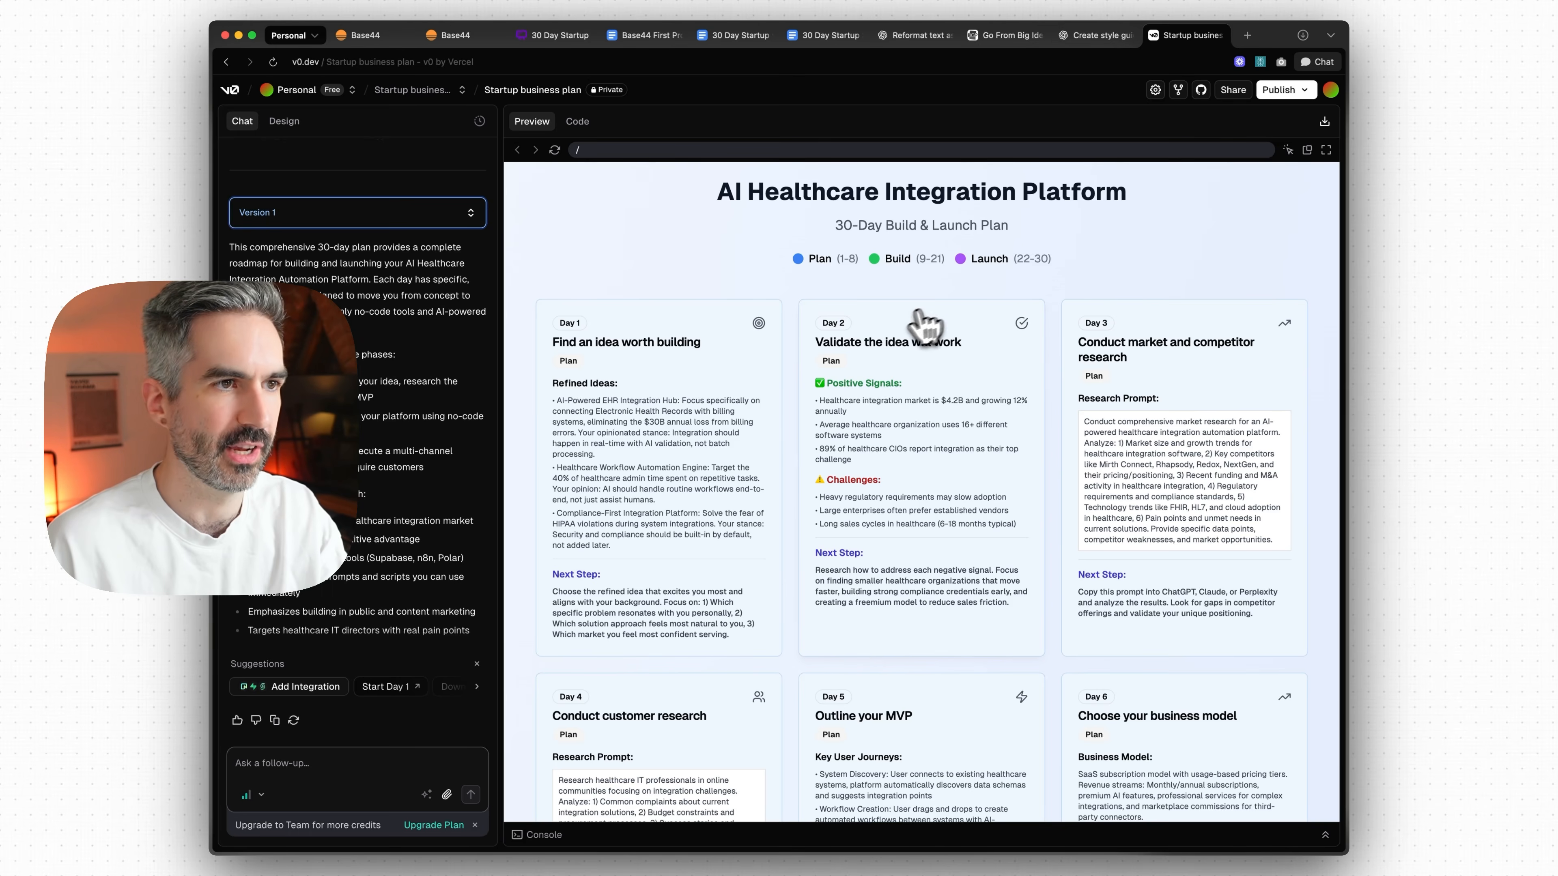
- Read through the AI Healthcare Integration Platform 30-day plan, comparing the detail on its Plan, Build and Launch day cards
{"action": "scroll", "coordinate": [920, 328], "scroll_direction": "down", "scroll_amount": 10}
{"action": "scroll", "coordinate": [980, 321], "scroll_direction": "up", "scroll_amount": 10}
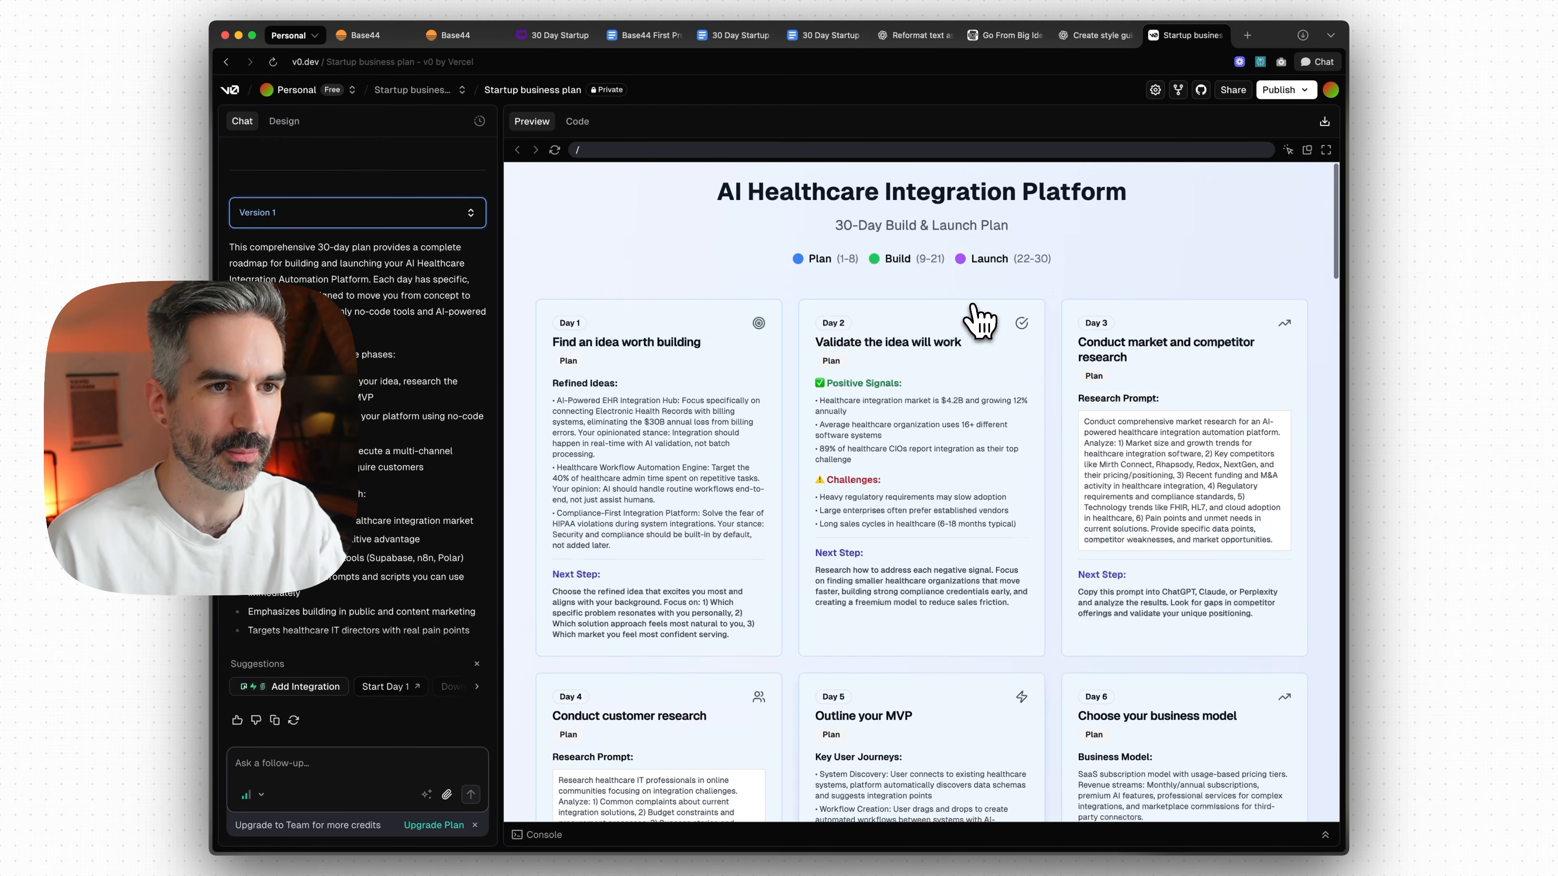
{"action": "scroll", "coordinate": [899, 422], "scroll_direction": "down", "scroll_amount": 5}
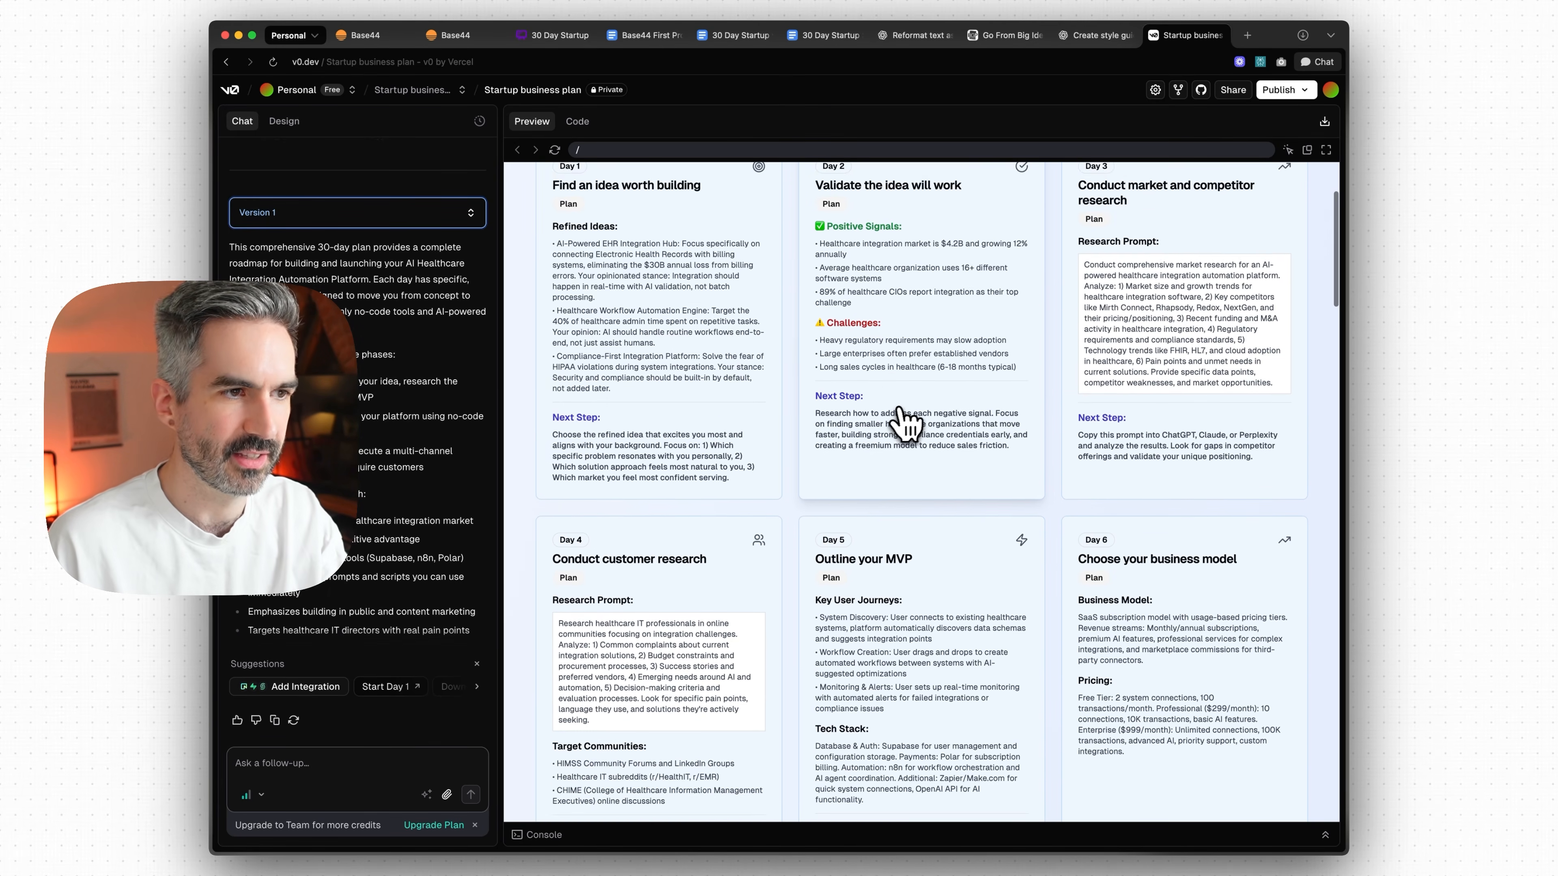
{"action": "scroll", "coordinate": [899, 422], "scroll_direction": "down", "scroll_amount": 15}
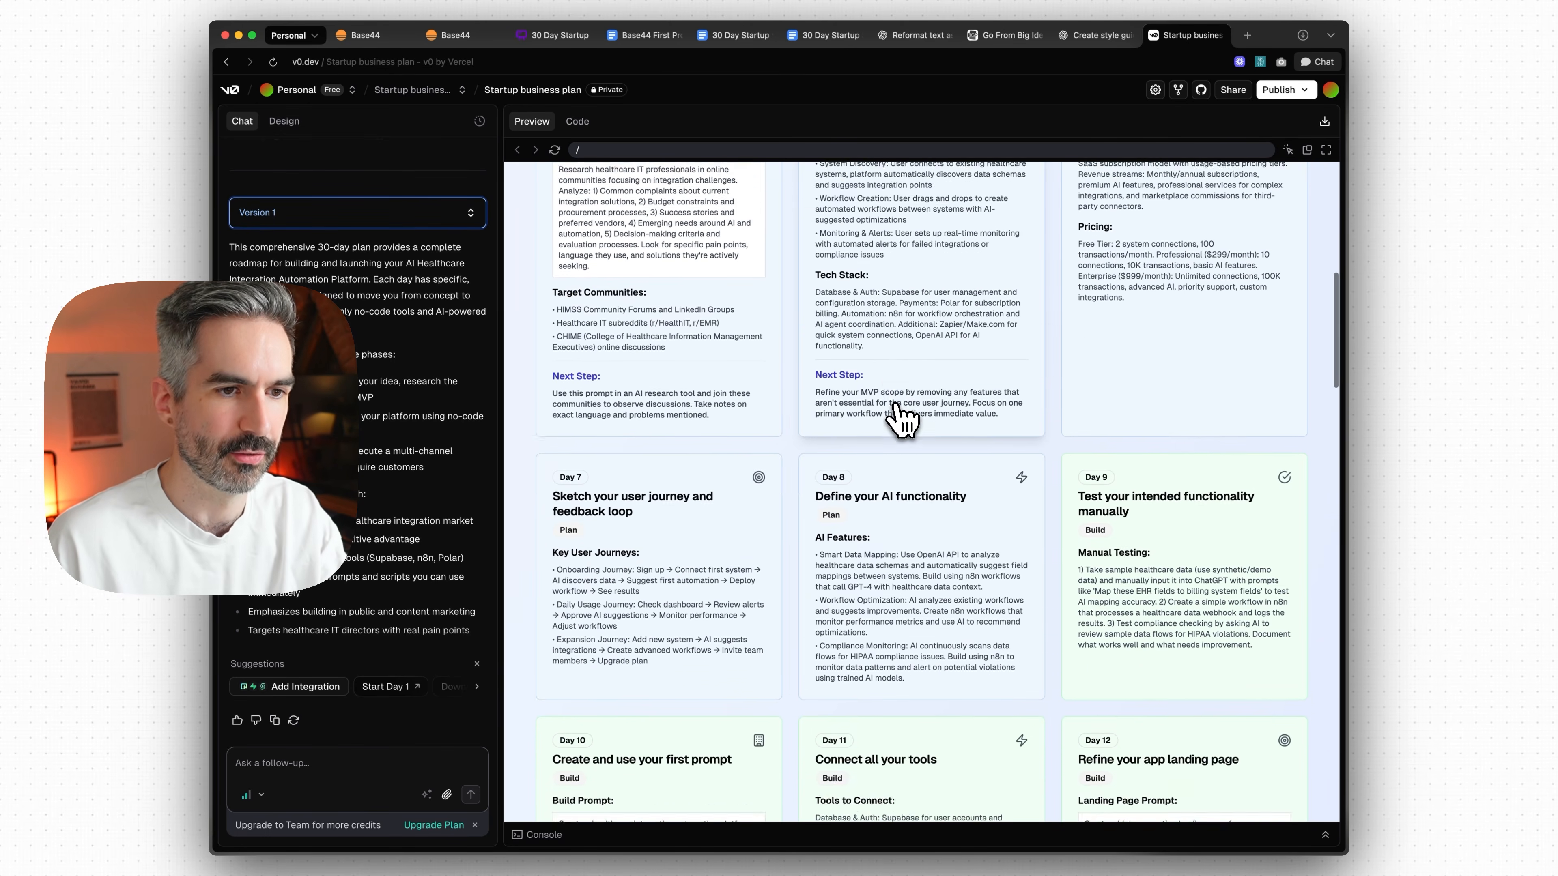
{"action": "scroll", "coordinate": [899, 422], "scroll_direction": "down", "scroll_amount": 12}
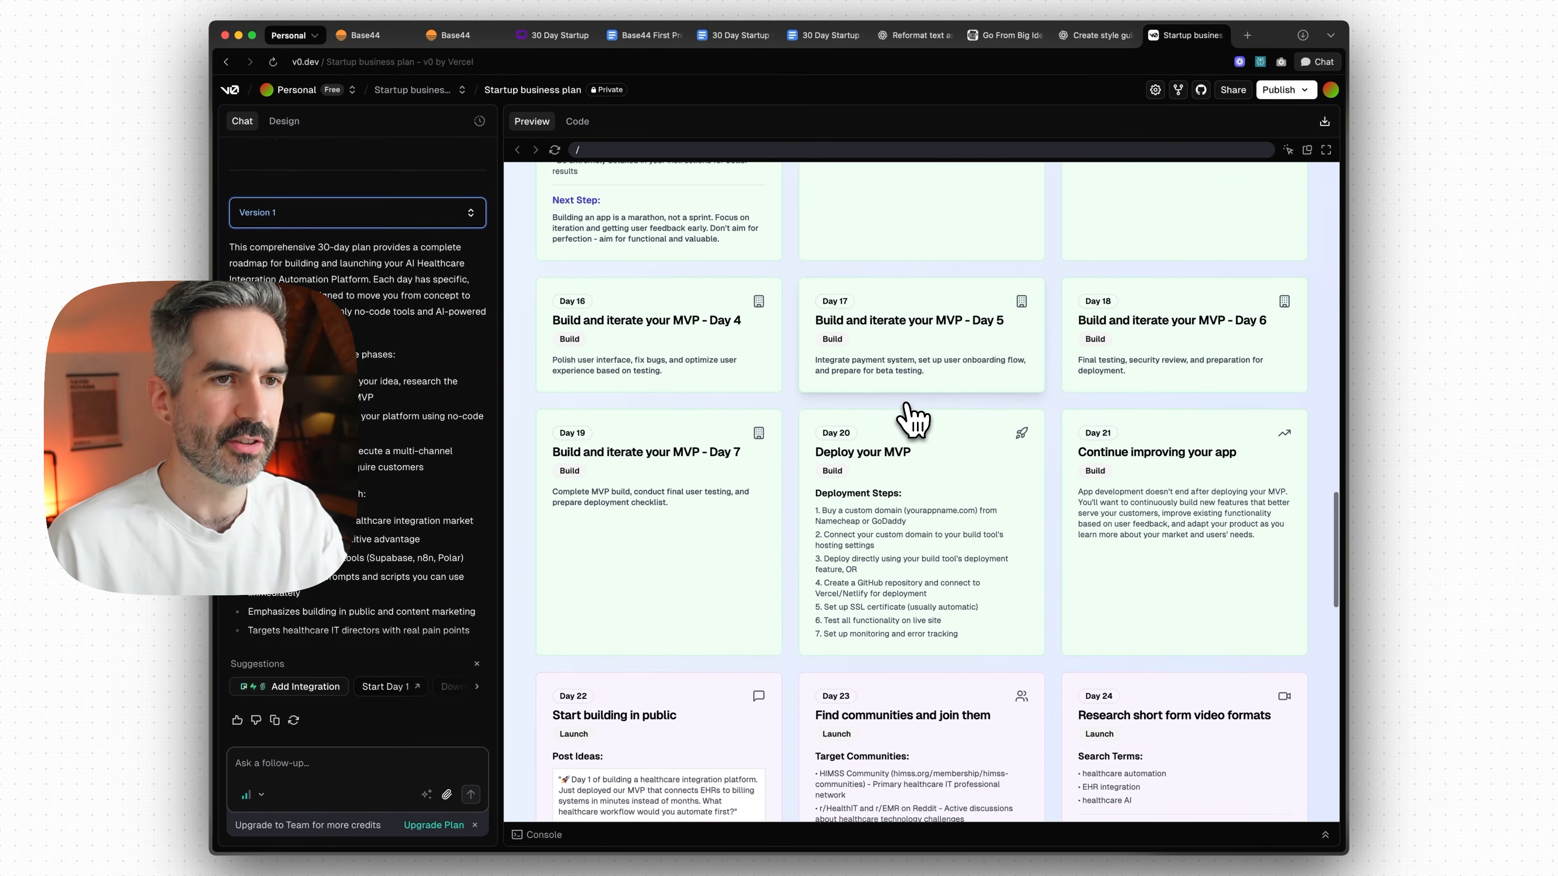
{"action": "scroll", "coordinate": [960, 453], "scroll_direction": "down", "scroll_amount": 11}
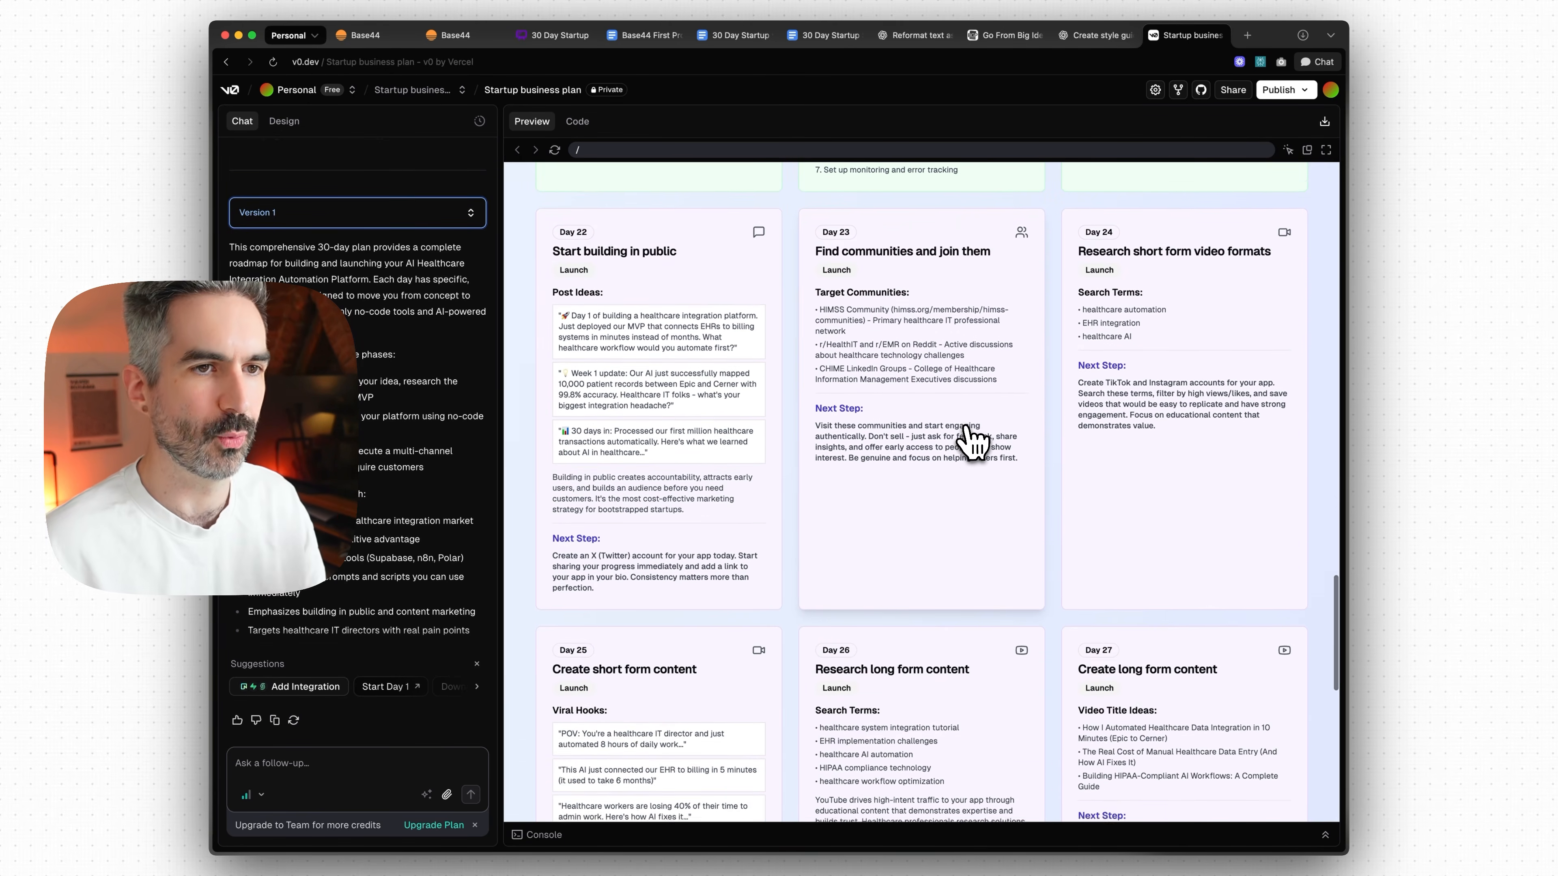
{"action": "scroll", "coordinate": [971, 439], "scroll_direction": "up", "scroll_amount": 20}
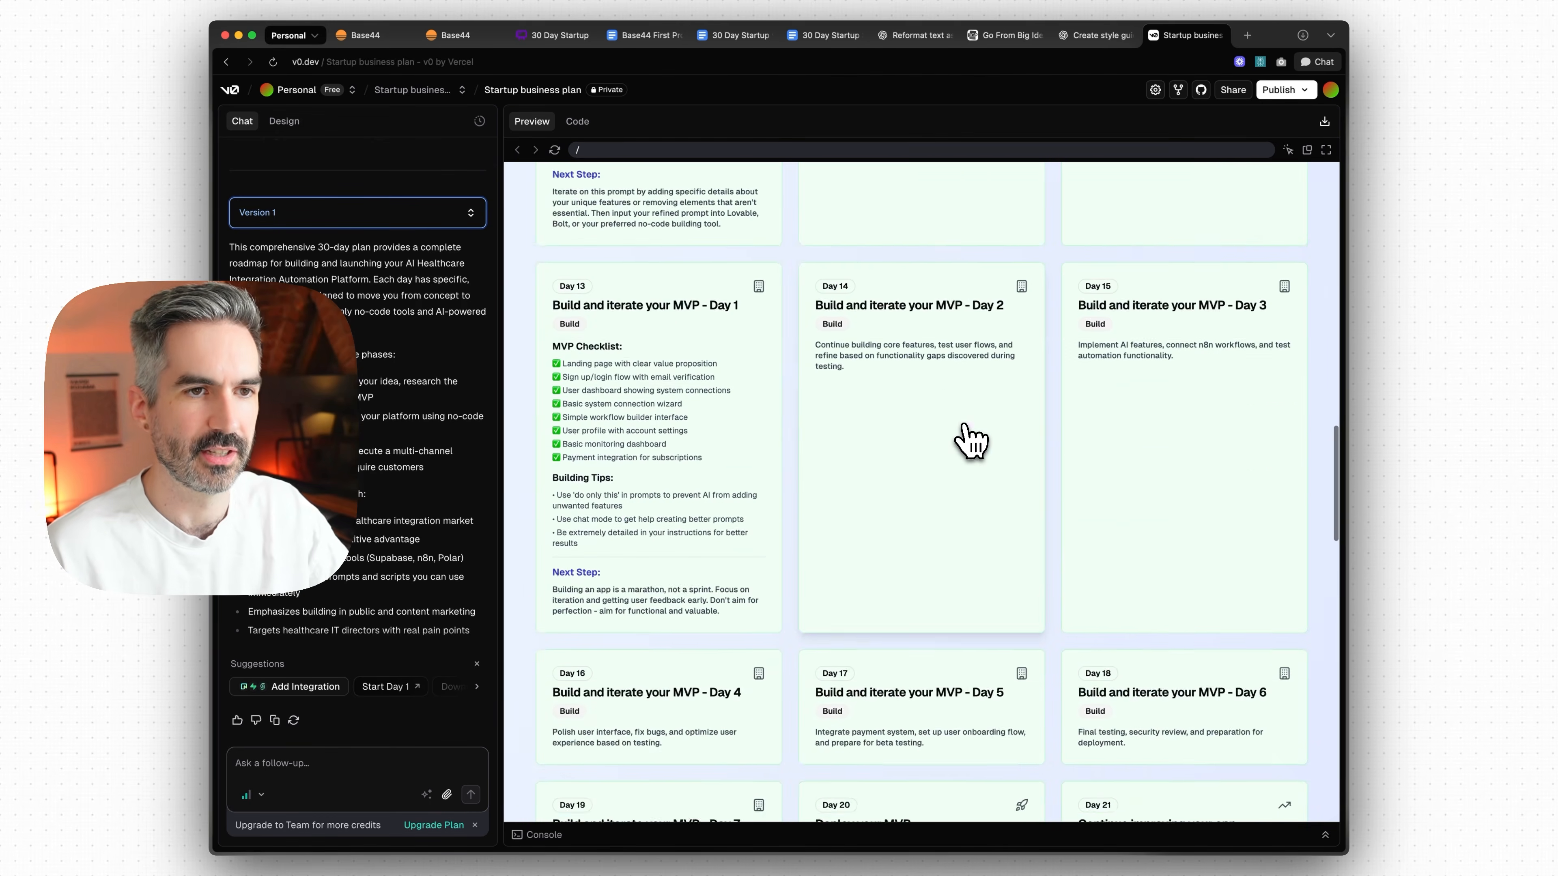
{"action": "scroll", "coordinate": [980, 439], "scroll_direction": "up", "scroll_amount": 8}
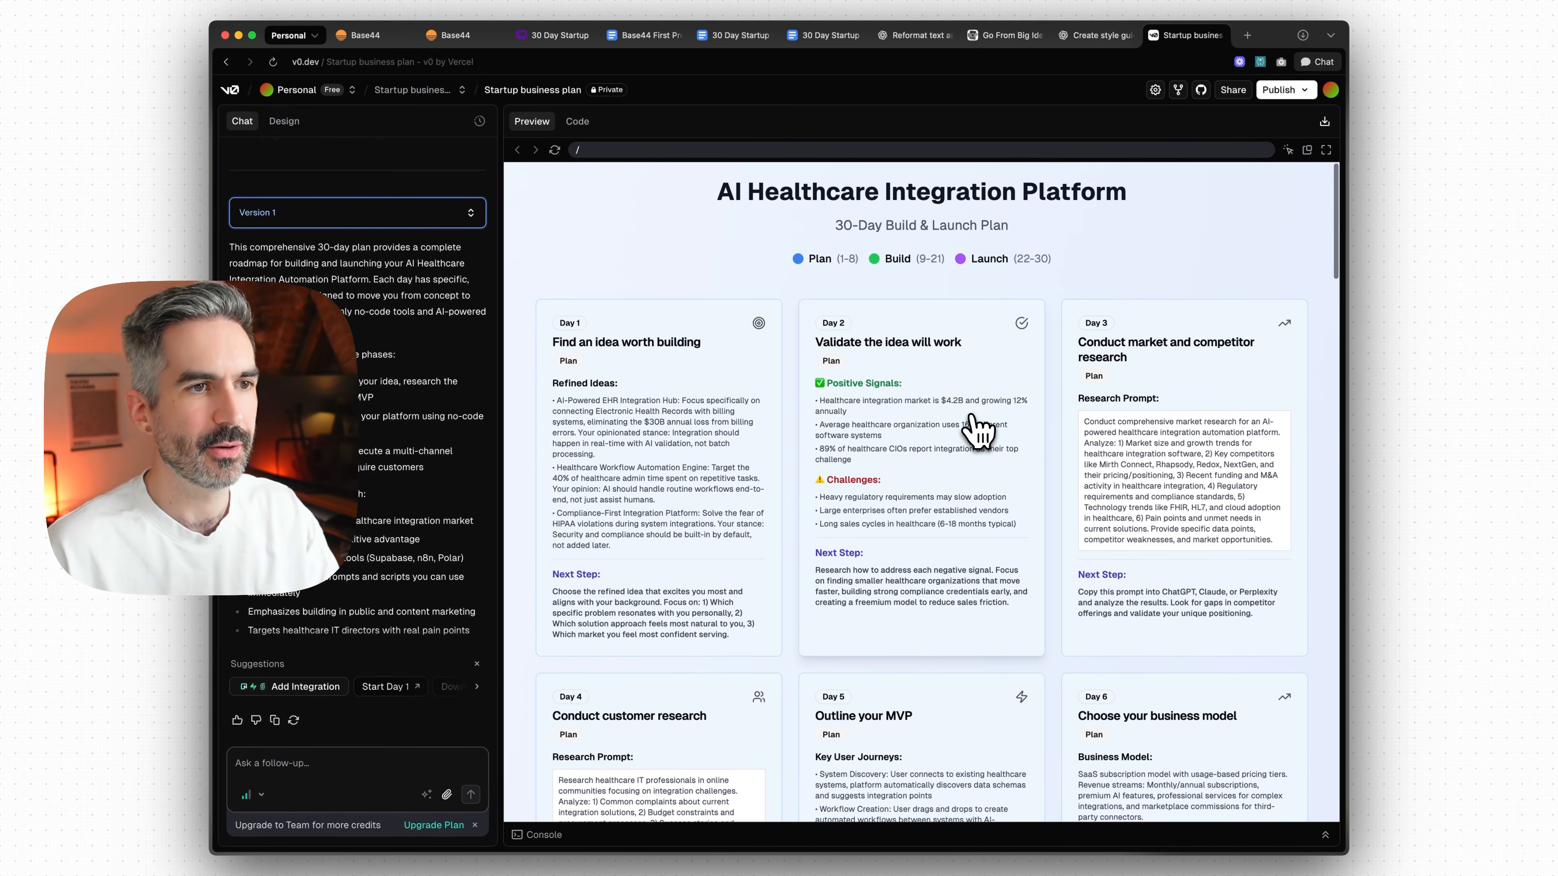
- Close the v0 tab, switch back to the Base44 app preview and return from the MemoryMate roadmap to the dashboard
{"action": "left_click", "coordinate": [1223, 35]}
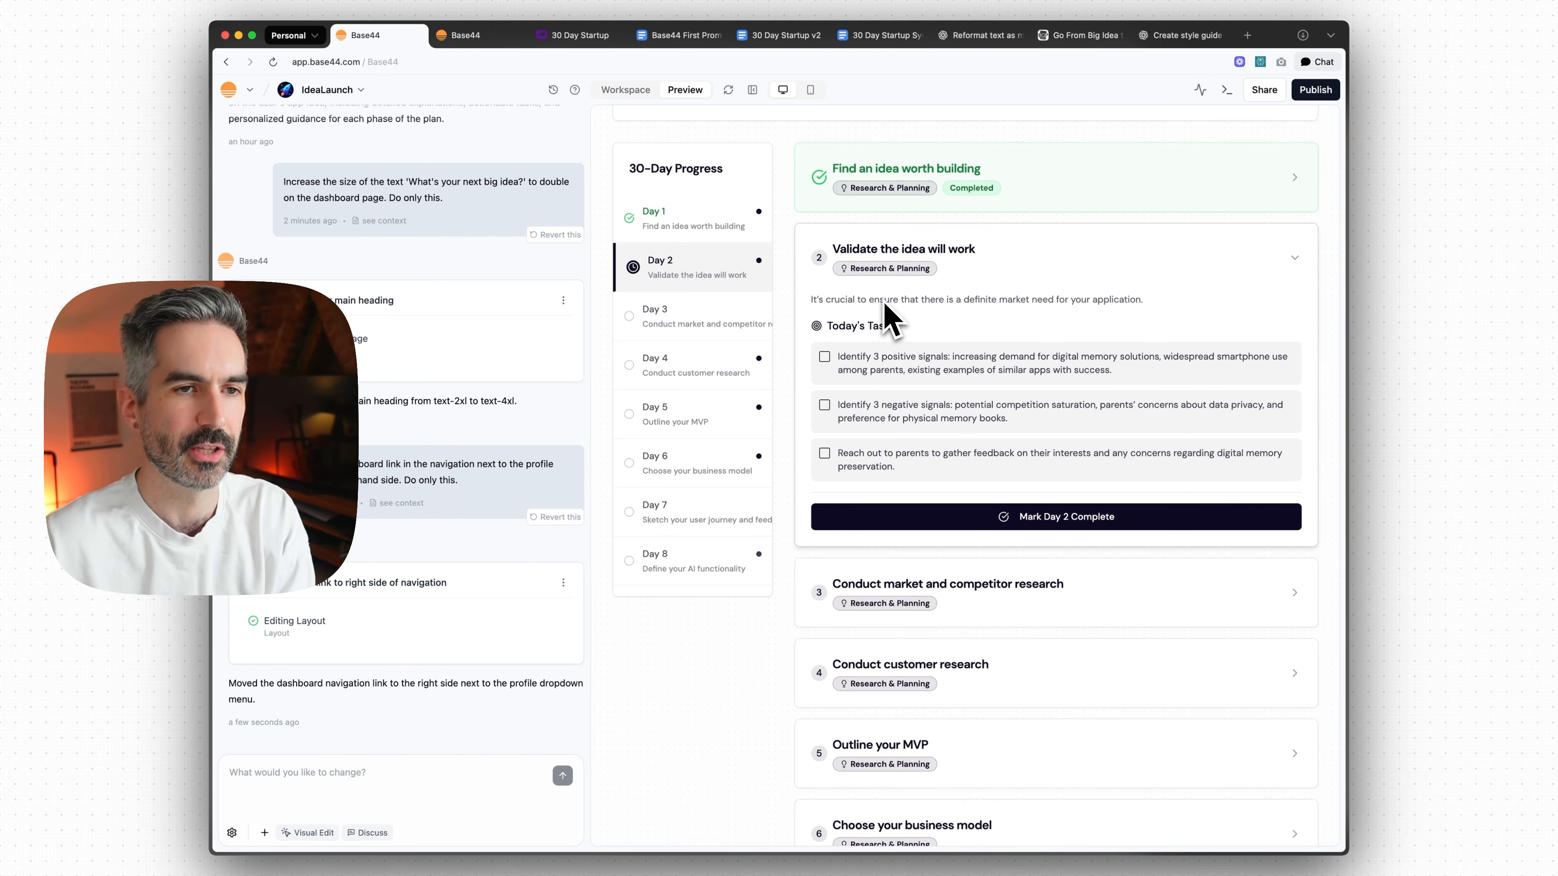
{"action": "left_click", "coordinate": [376, 779]}
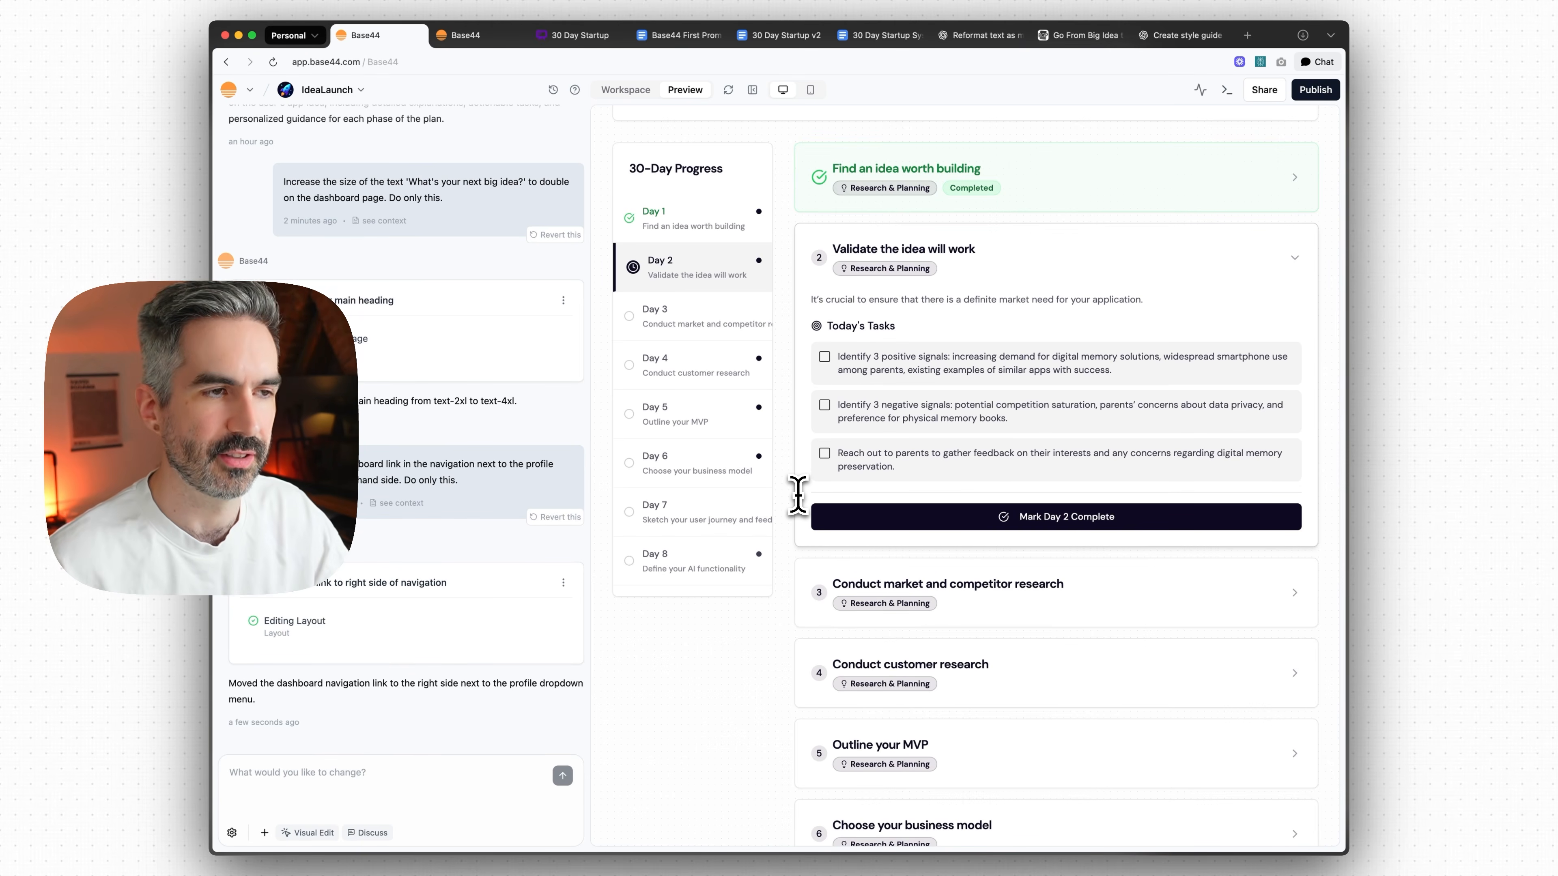
{"action": "scroll", "coordinate": [810, 463], "scroll_direction": "up", "scroll_amount": 10}
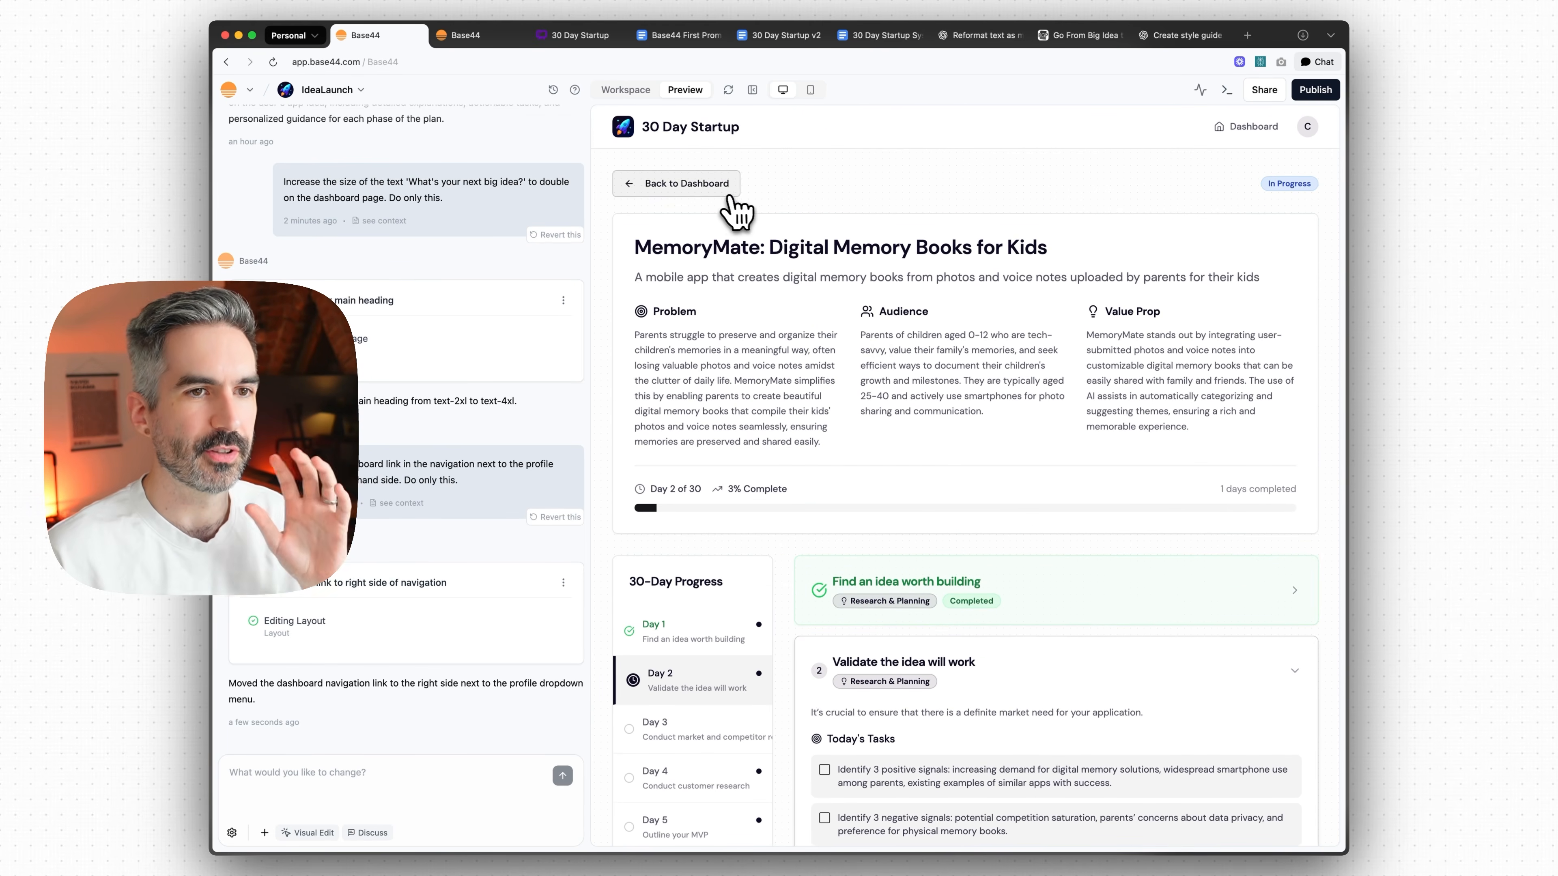
{"action": "left_click", "coordinate": [712, 196]}
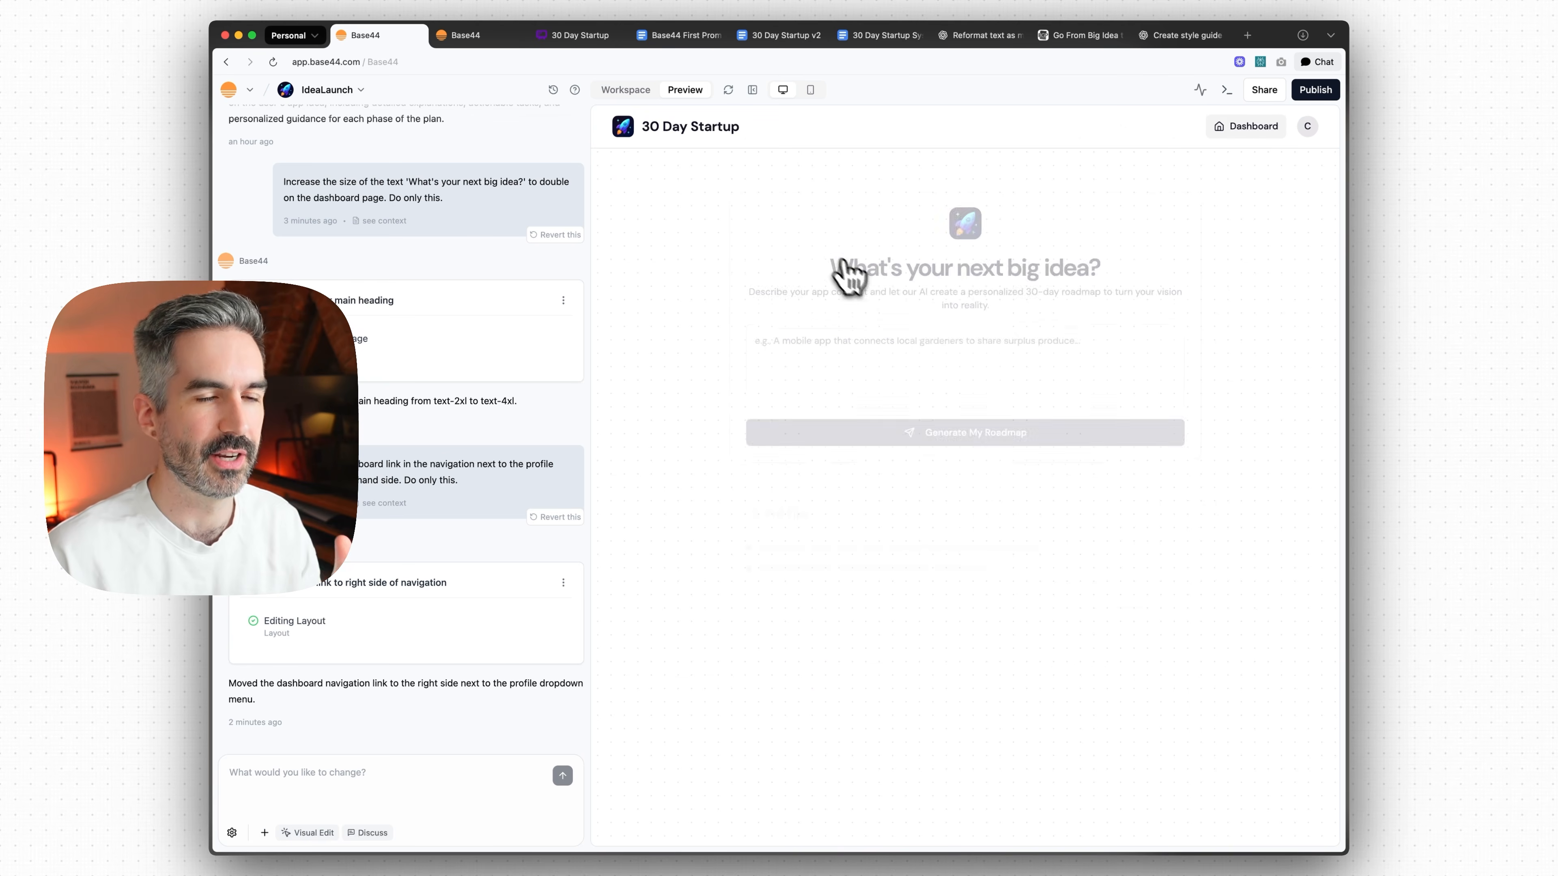
- Look over the dashboard, open the MemoryMate: Digital Memory Books for Kids roadmap to check its content, and return to the dashboard
{"action": "left_click", "coordinate": [982, 353]}
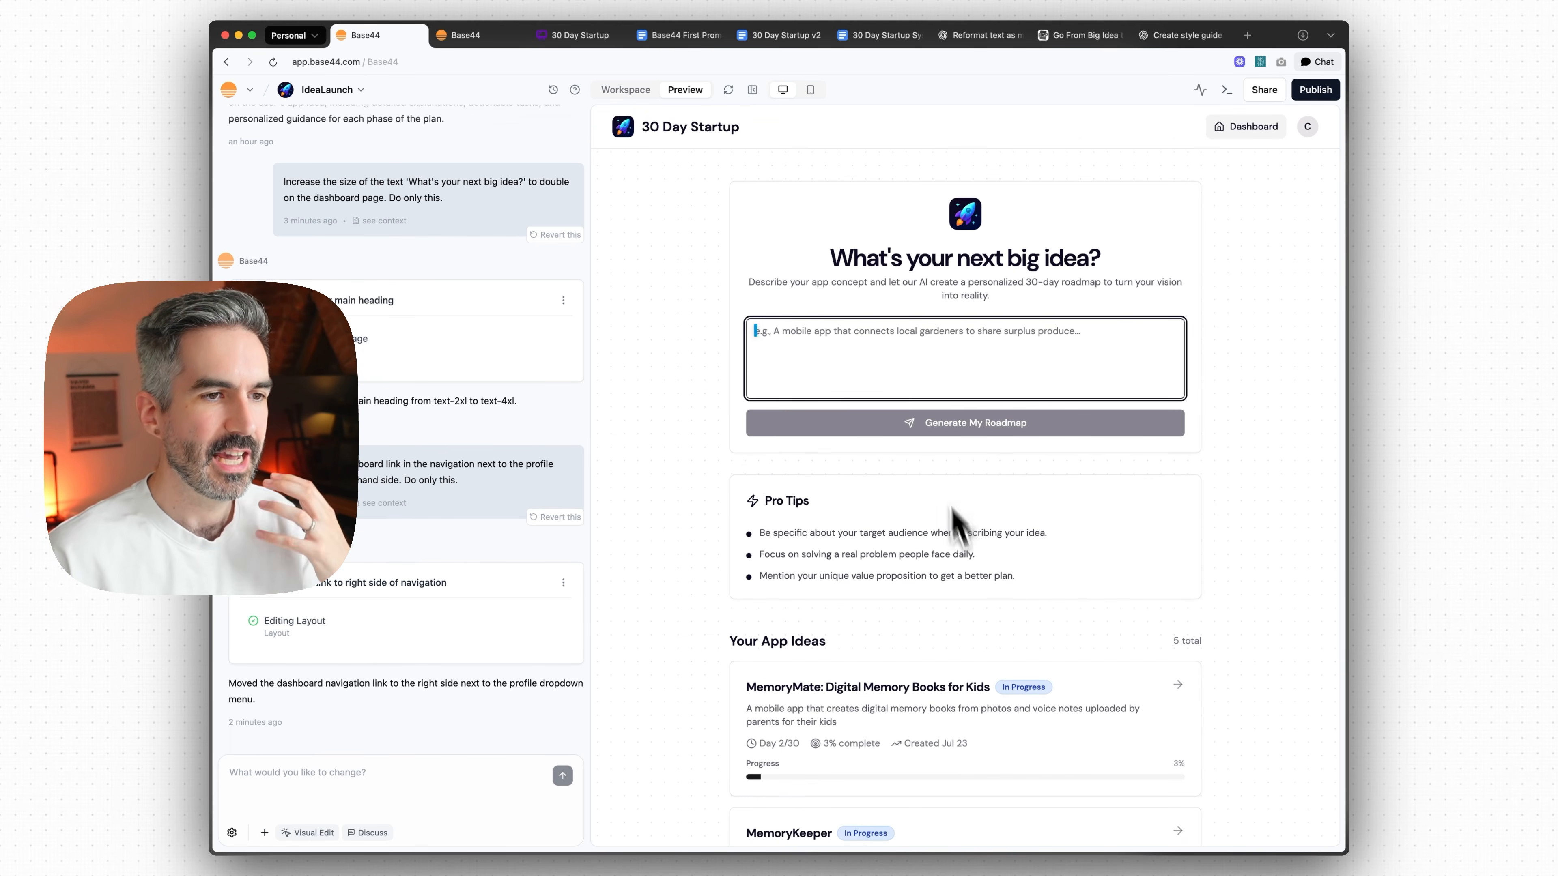
{"action": "scroll", "coordinate": [957, 540], "scroll_direction": "down", "scroll_amount": 2}
{"action": "left_click", "coordinate": [907, 597]}
{"action": "scroll", "coordinate": [957, 405], "scroll_direction": "down", "scroll_amount": 5}
{"action": "scroll", "coordinate": [976, 423], "scroll_direction": "down", "scroll_amount": 5}
{"action": "scroll", "coordinate": [978, 425], "scroll_direction": "up", "scroll_amount": 10}
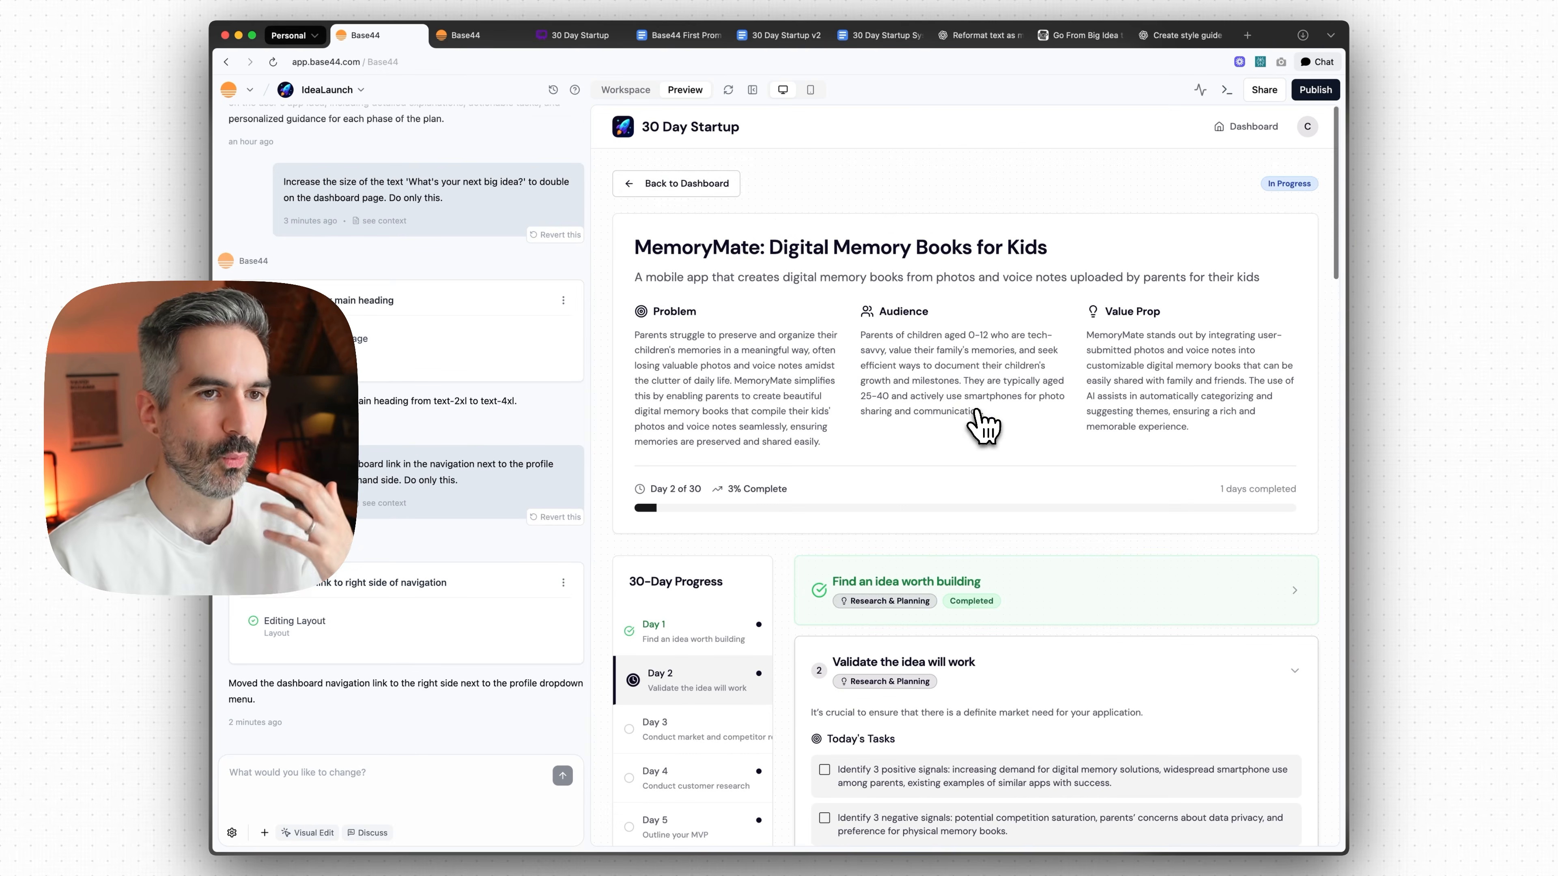
{"action": "left_click", "coordinate": [684, 187]}
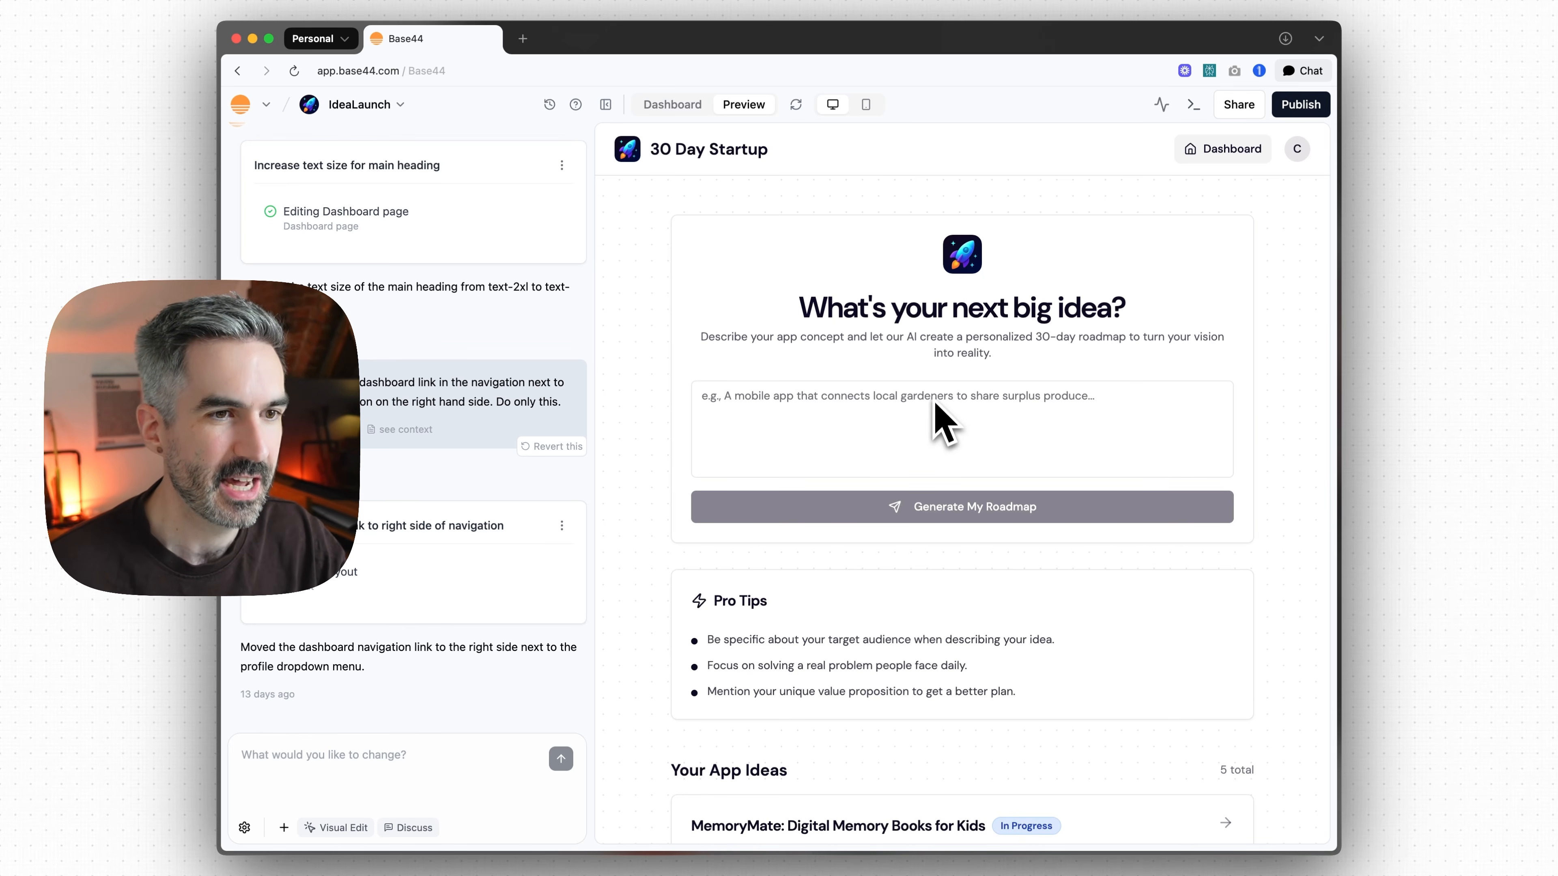
- Reopen the MemoryMate roadmap from Your App Ideas and examine its daily cards, 30-Day Progress list and project overview
{"action": "scroll", "coordinate": [933, 393], "scroll_direction": "down", "scroll_amount": 3}
{"action": "scroll", "coordinate": [938, 402], "scroll_direction": "down", "scroll_amount": 5}
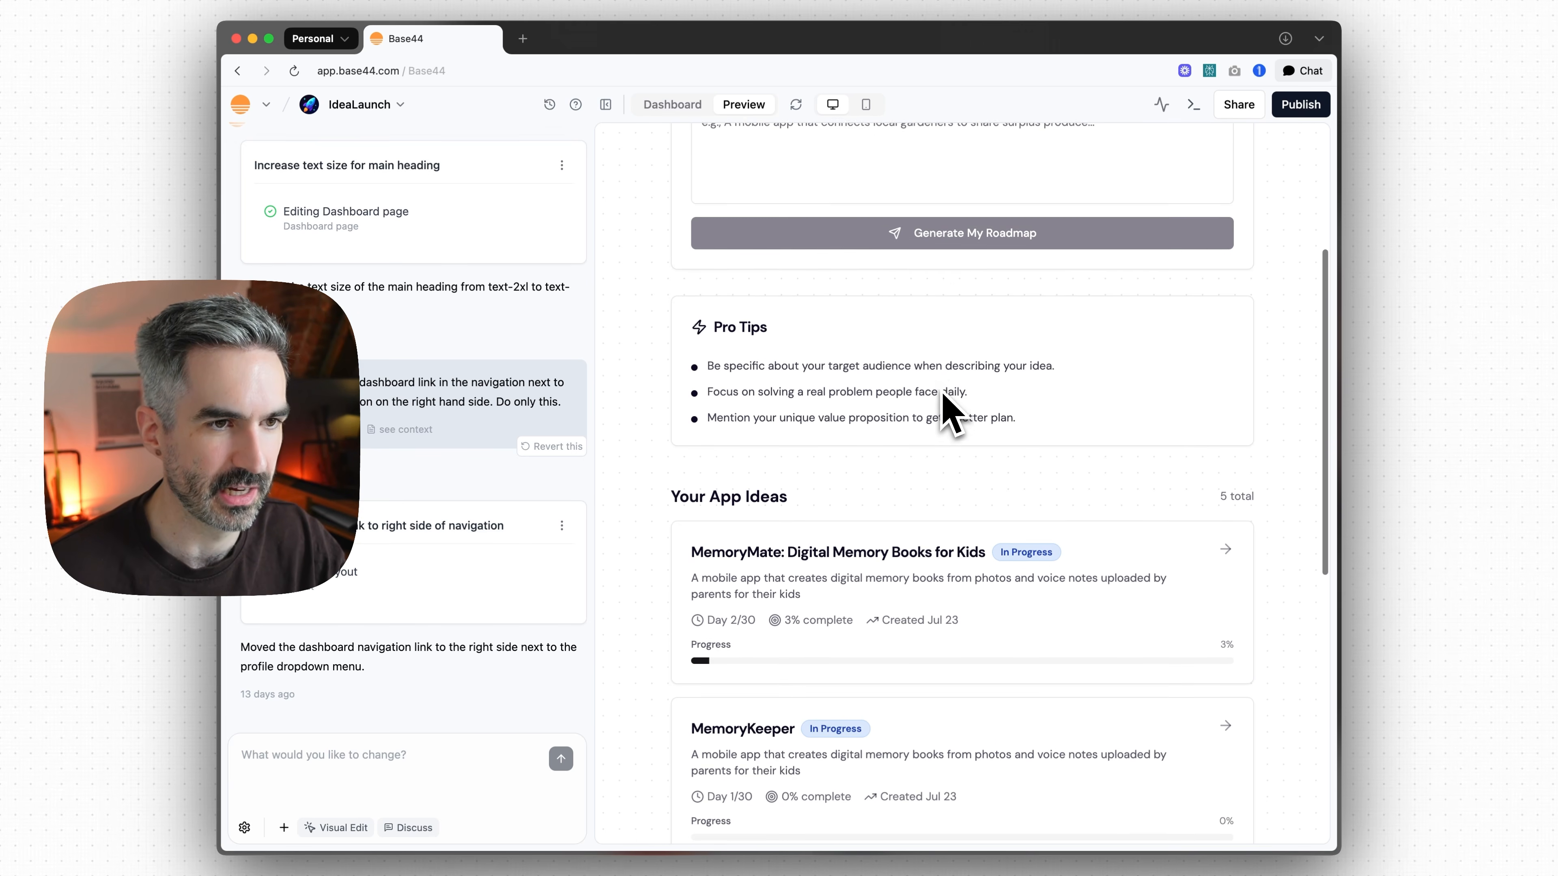
{"action": "left_click", "coordinate": [871, 339]}
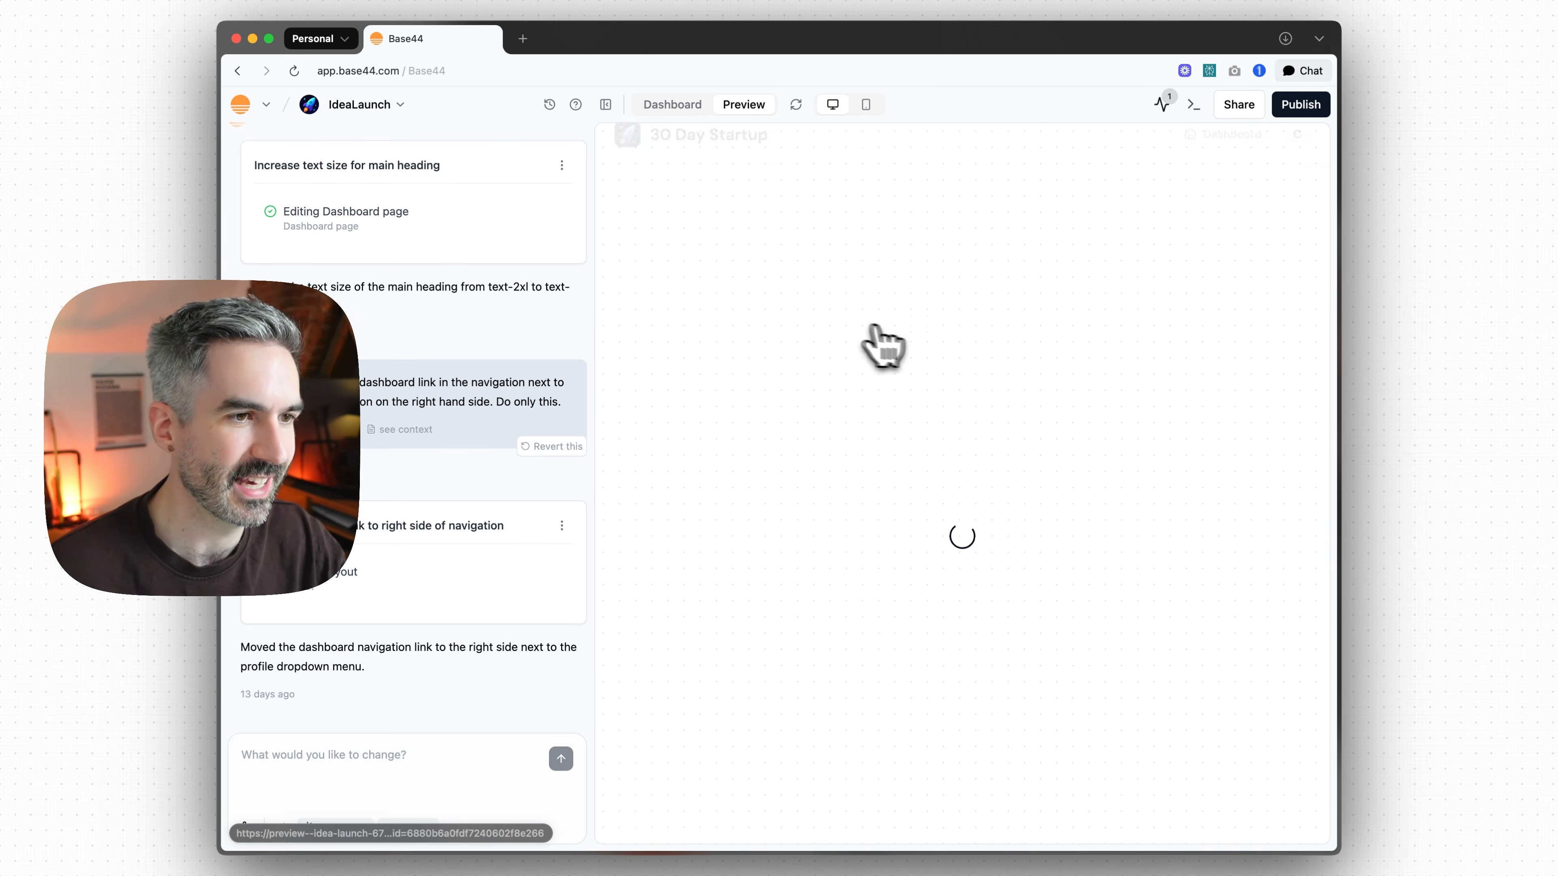
{"action": "scroll", "coordinate": [1000, 491], "scroll_direction": "down", "scroll_amount": 7}
{"action": "scroll", "coordinate": [1003, 485], "scroll_direction": "down", "scroll_amount": 20}
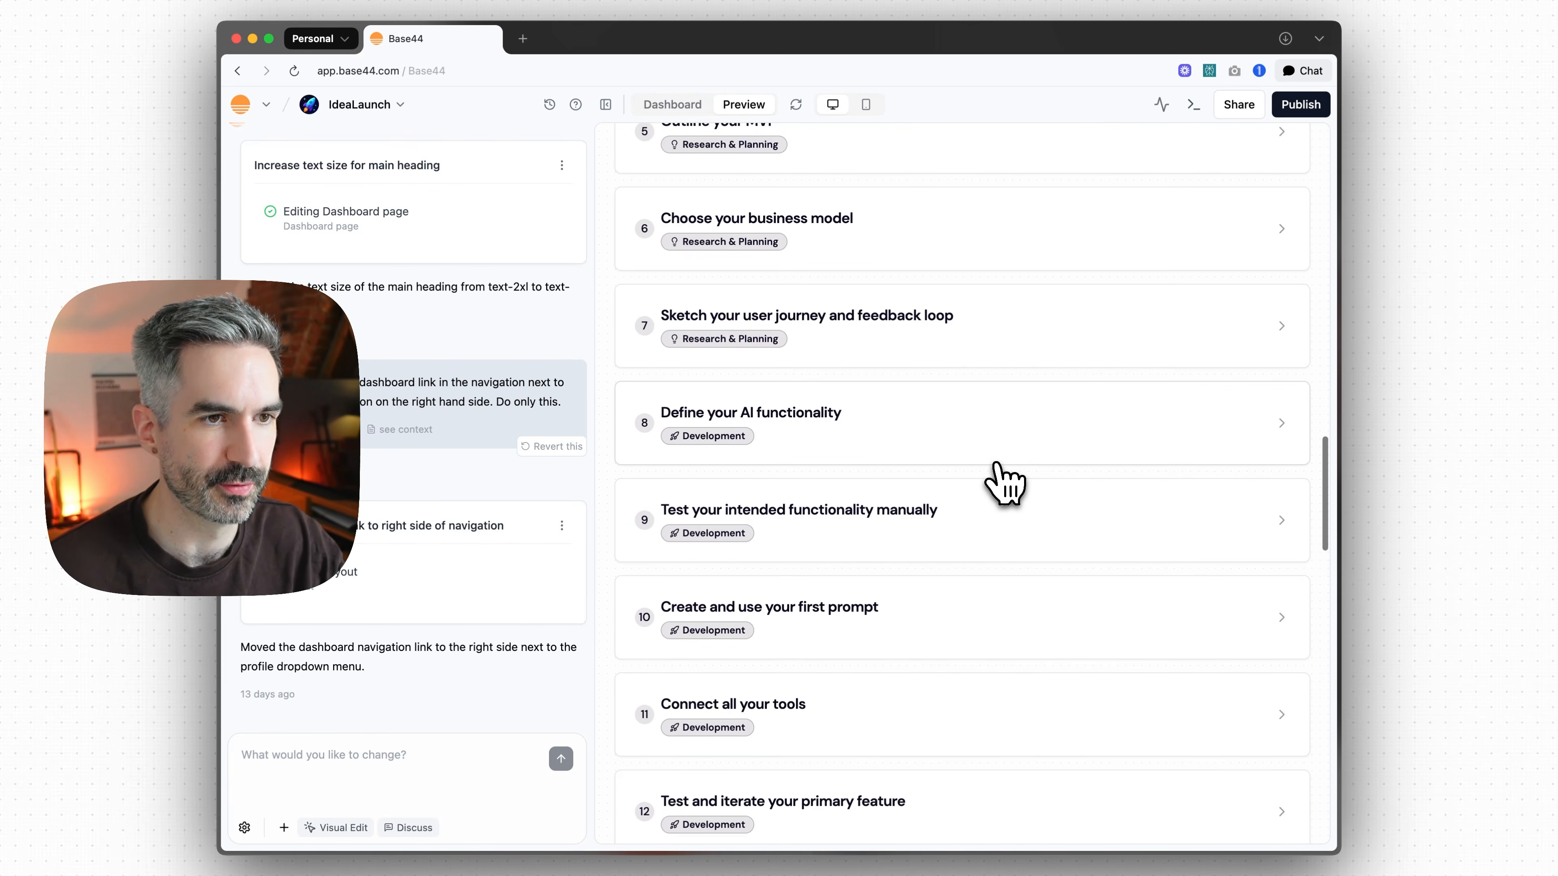
{"action": "scroll", "coordinate": [1006, 482], "scroll_direction": "down", "scroll_amount": 10}
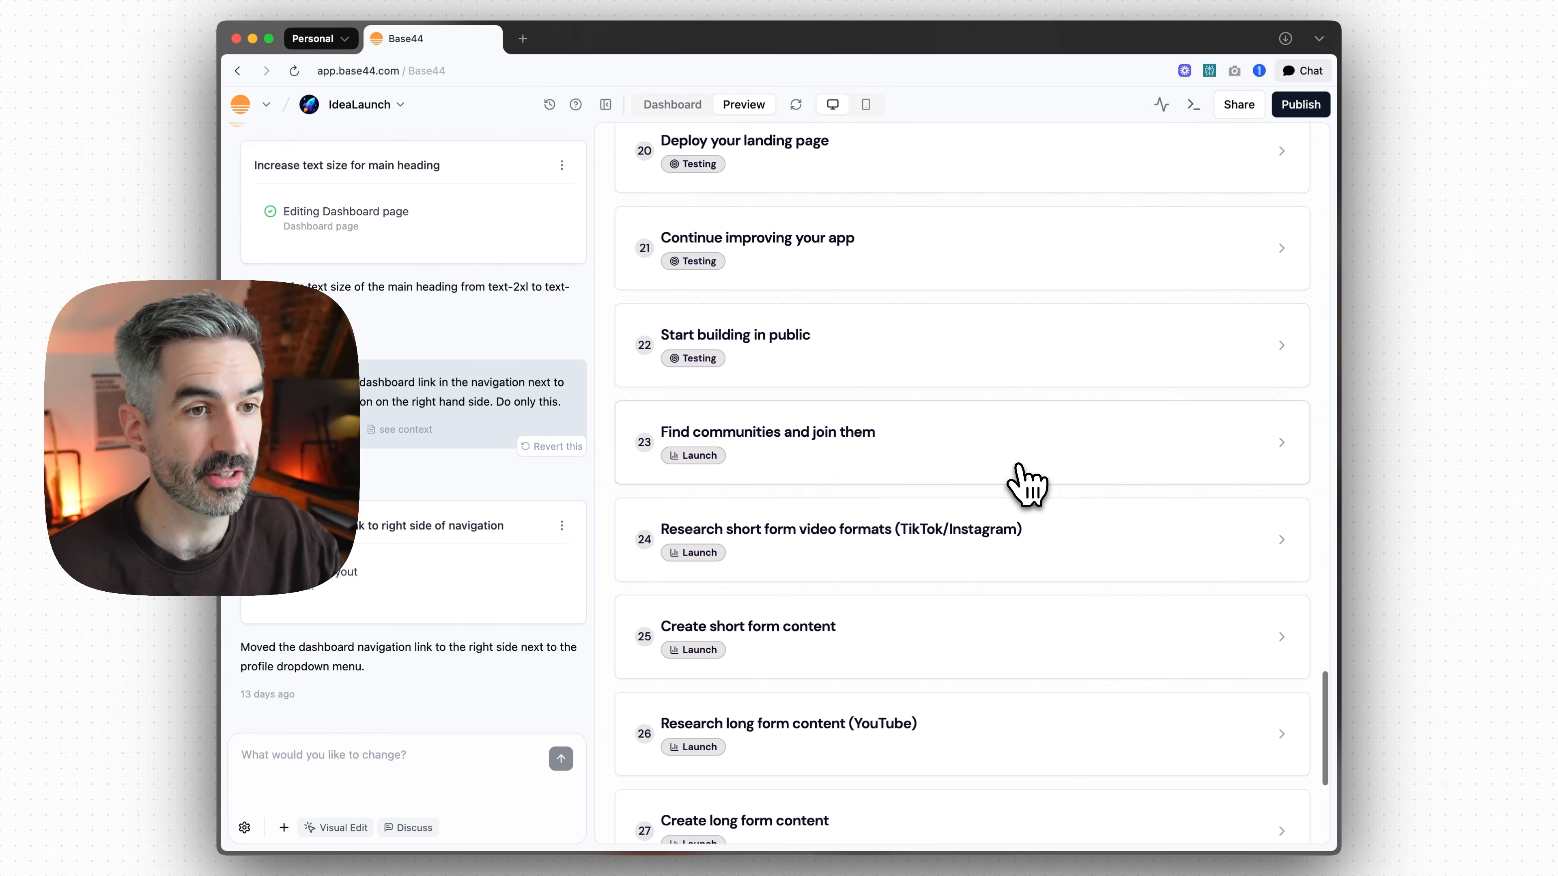
{"action": "scroll", "coordinate": [1065, 457], "scroll_direction": "up", "scroll_amount": 15}
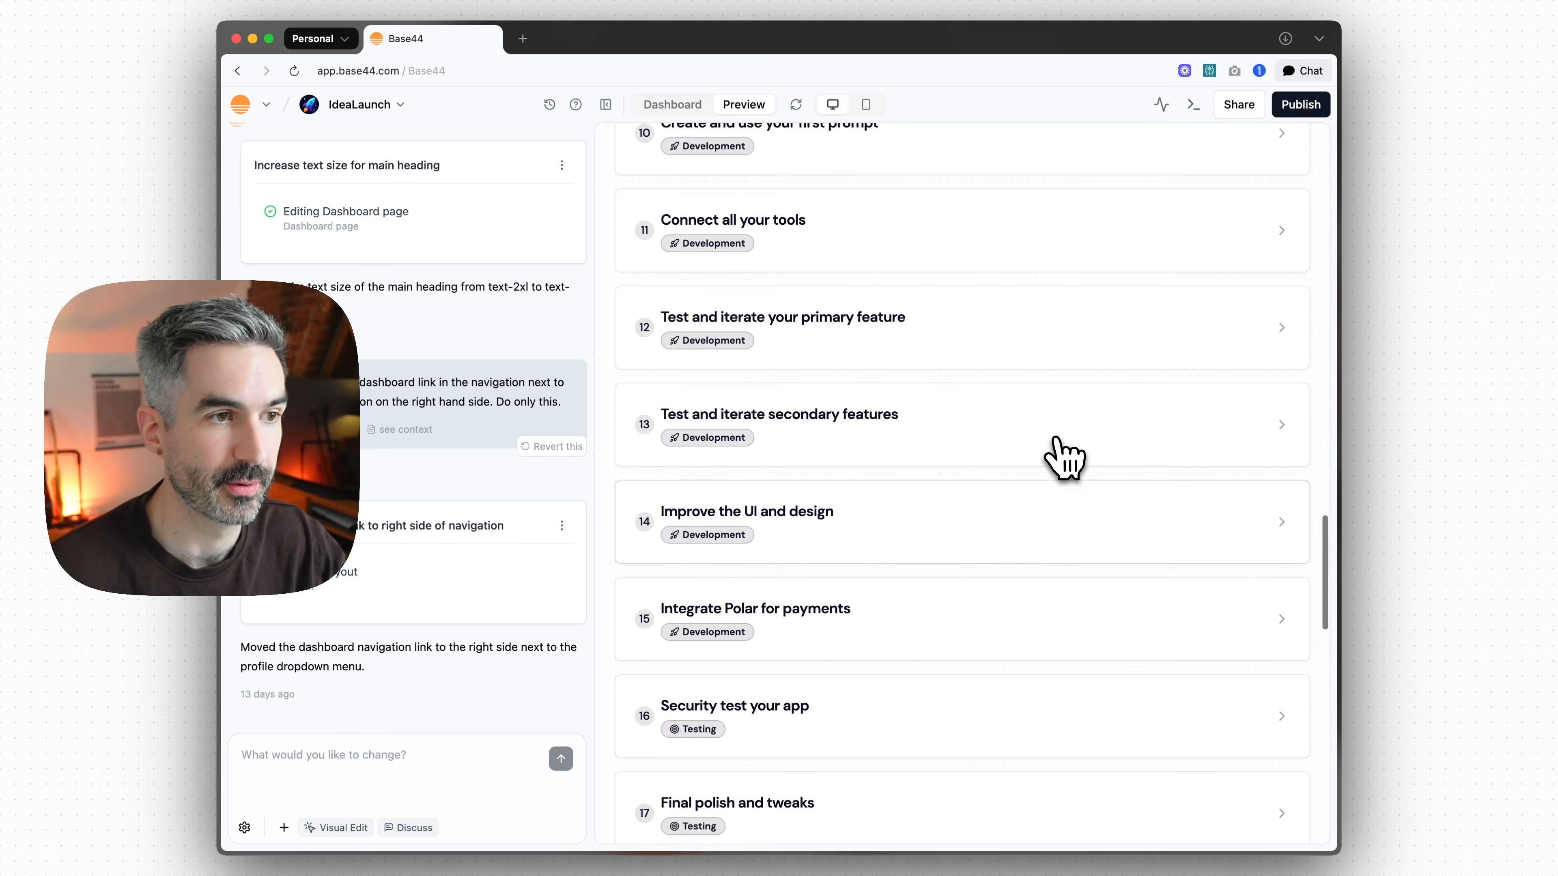
{"action": "scroll", "coordinate": [1065, 458], "scroll_direction": "up", "scroll_amount": 15}
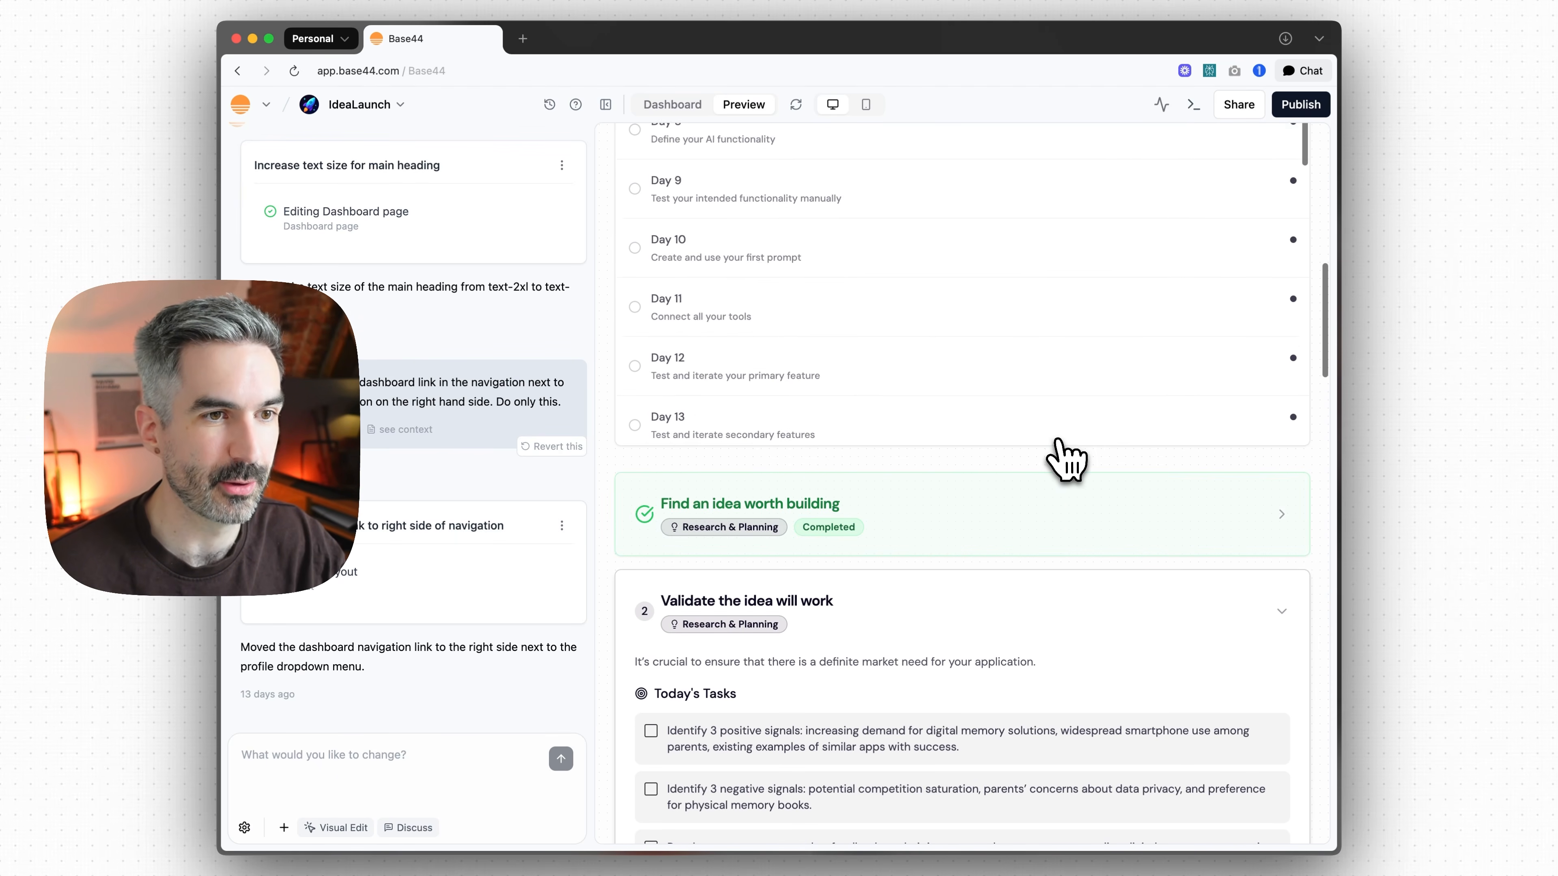
{"action": "scroll", "coordinate": [1068, 460], "scroll_direction": "up", "scroll_amount": 10}
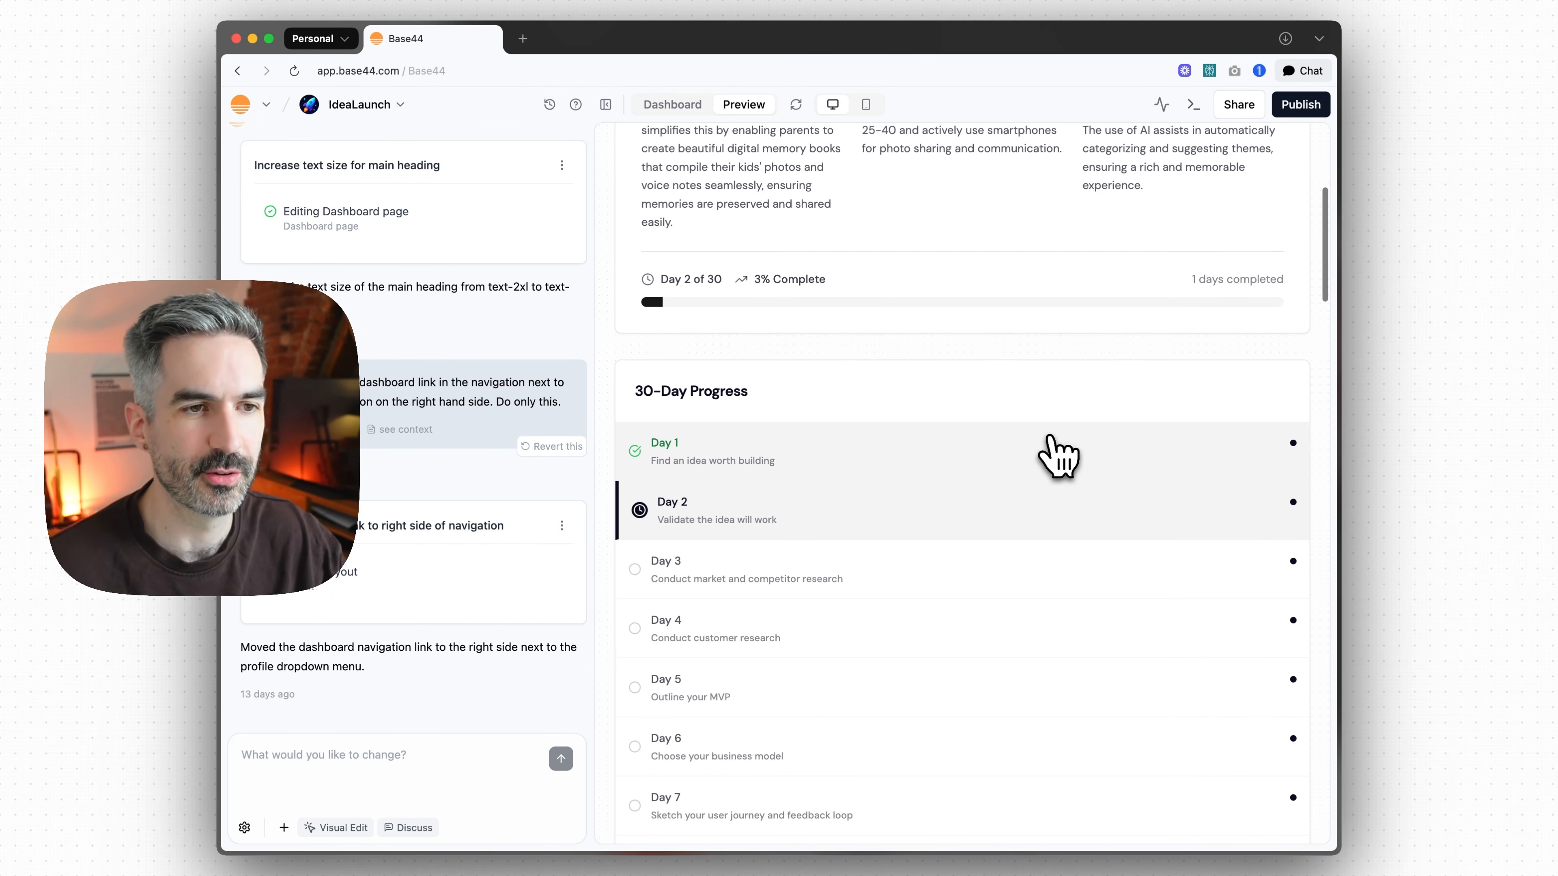
{"action": "scroll", "coordinate": [1071, 441], "scroll_direction": "up", "scroll_amount": 10}
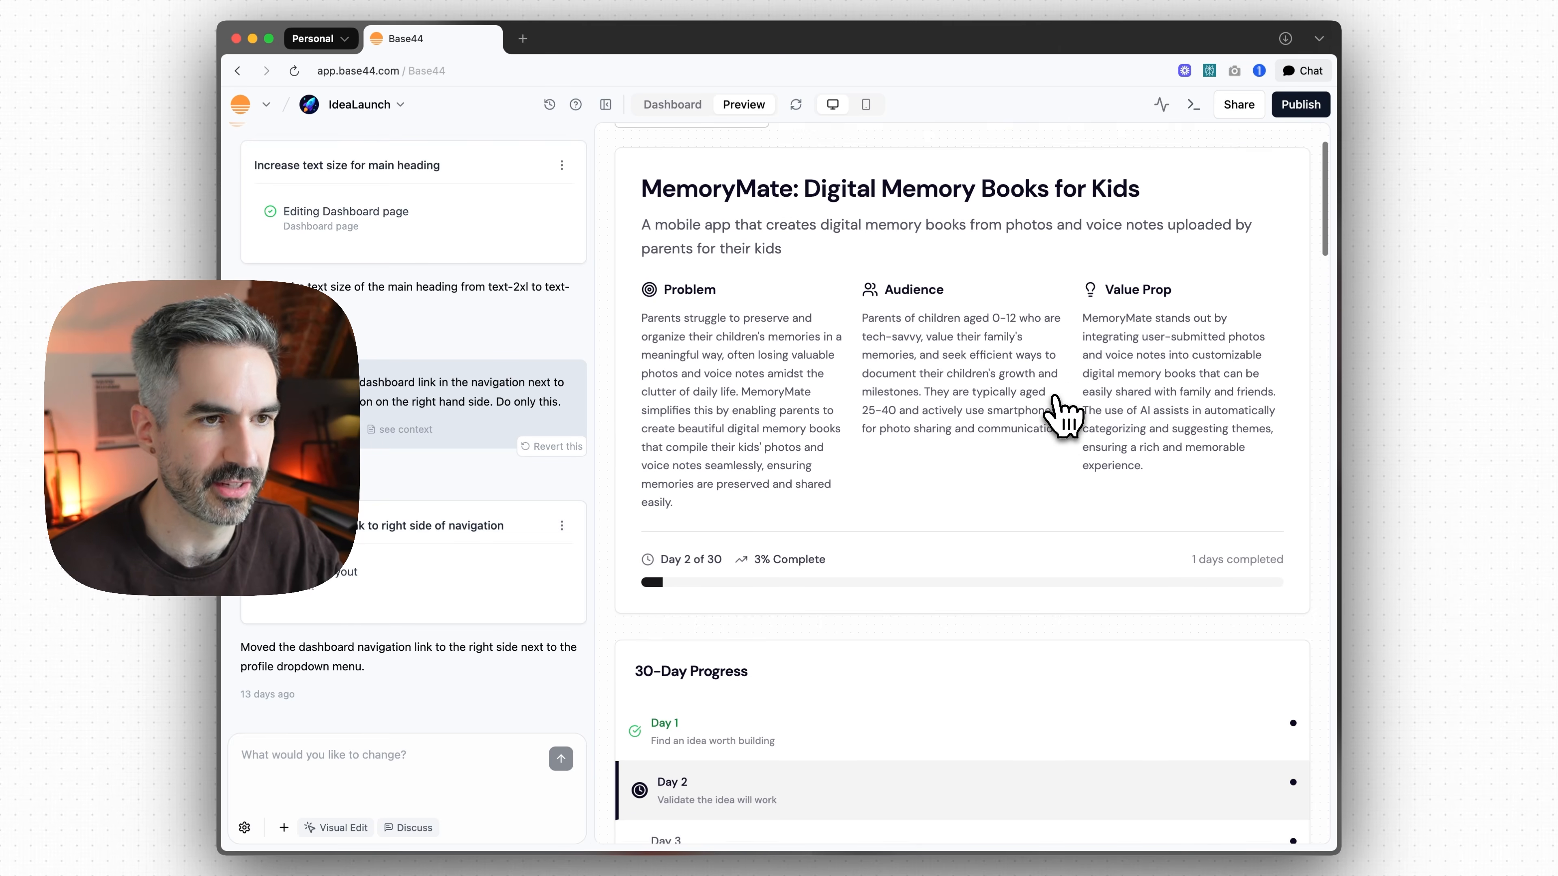
{"action": "scroll", "coordinate": [1060, 410], "scroll_direction": "up", "scroll_amount": 3}
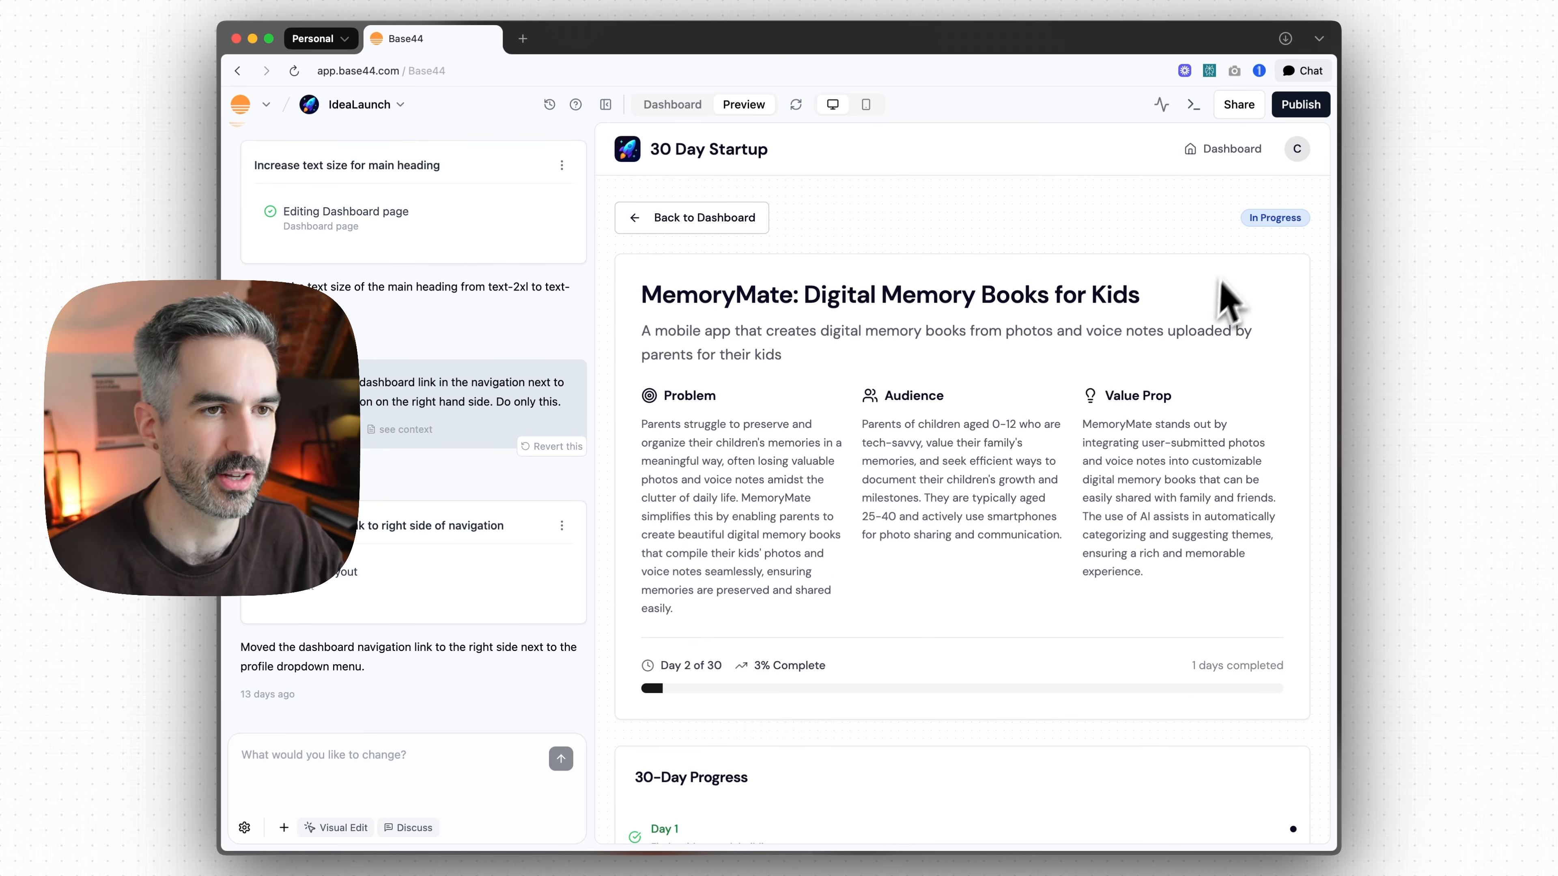
- Open the app's public domain from its publishing options and sign in to IdeaLaunch with Google
{"action": "left_click", "coordinate": [1299, 105]}
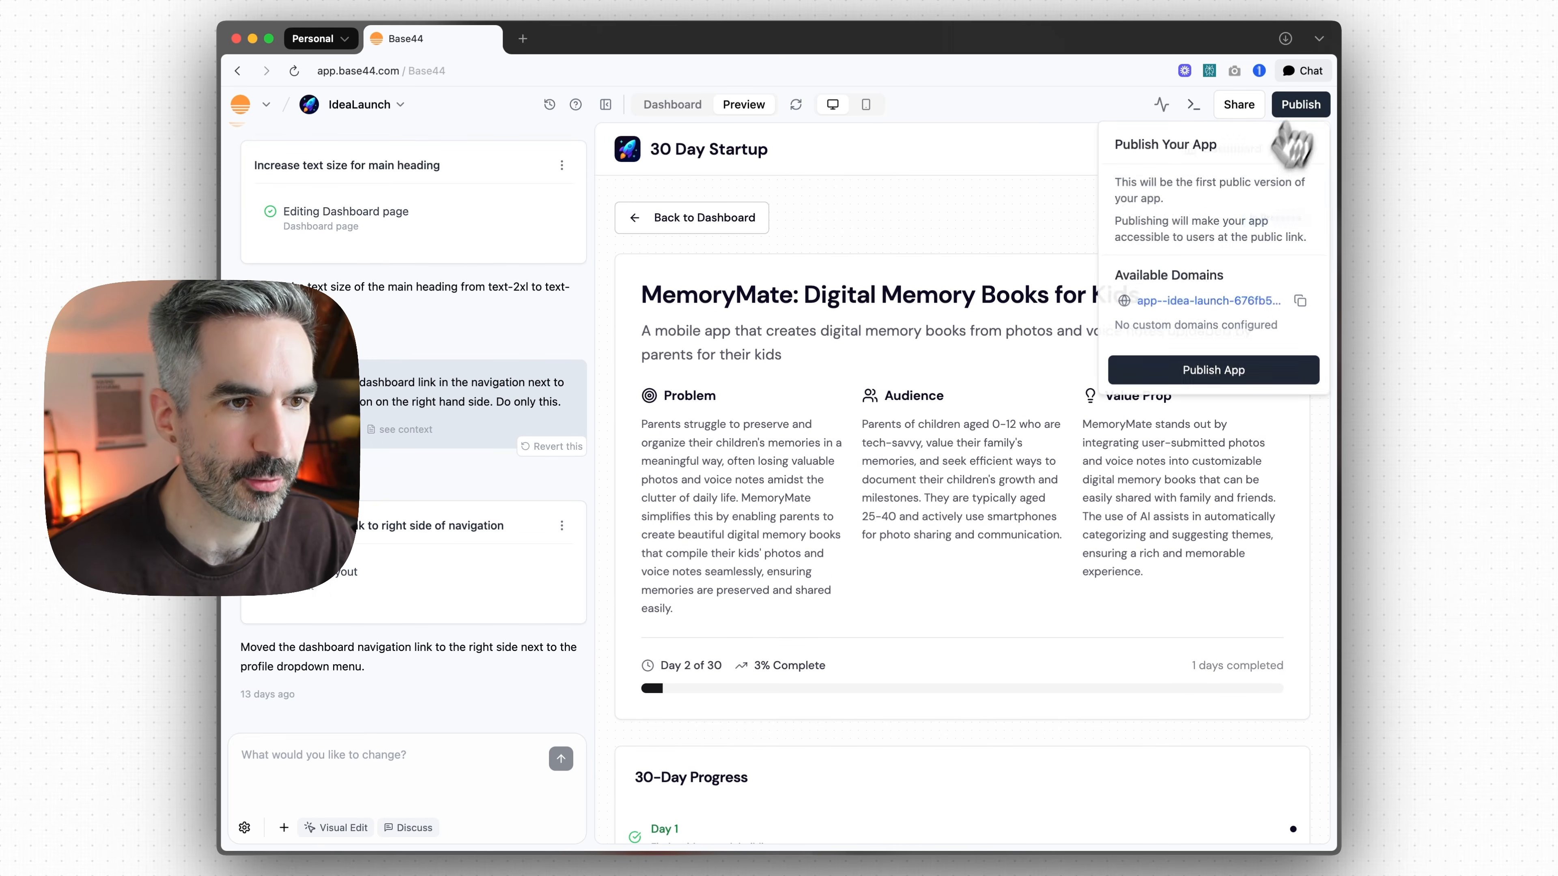
{"action": "left_click", "coordinate": [1255, 302]}
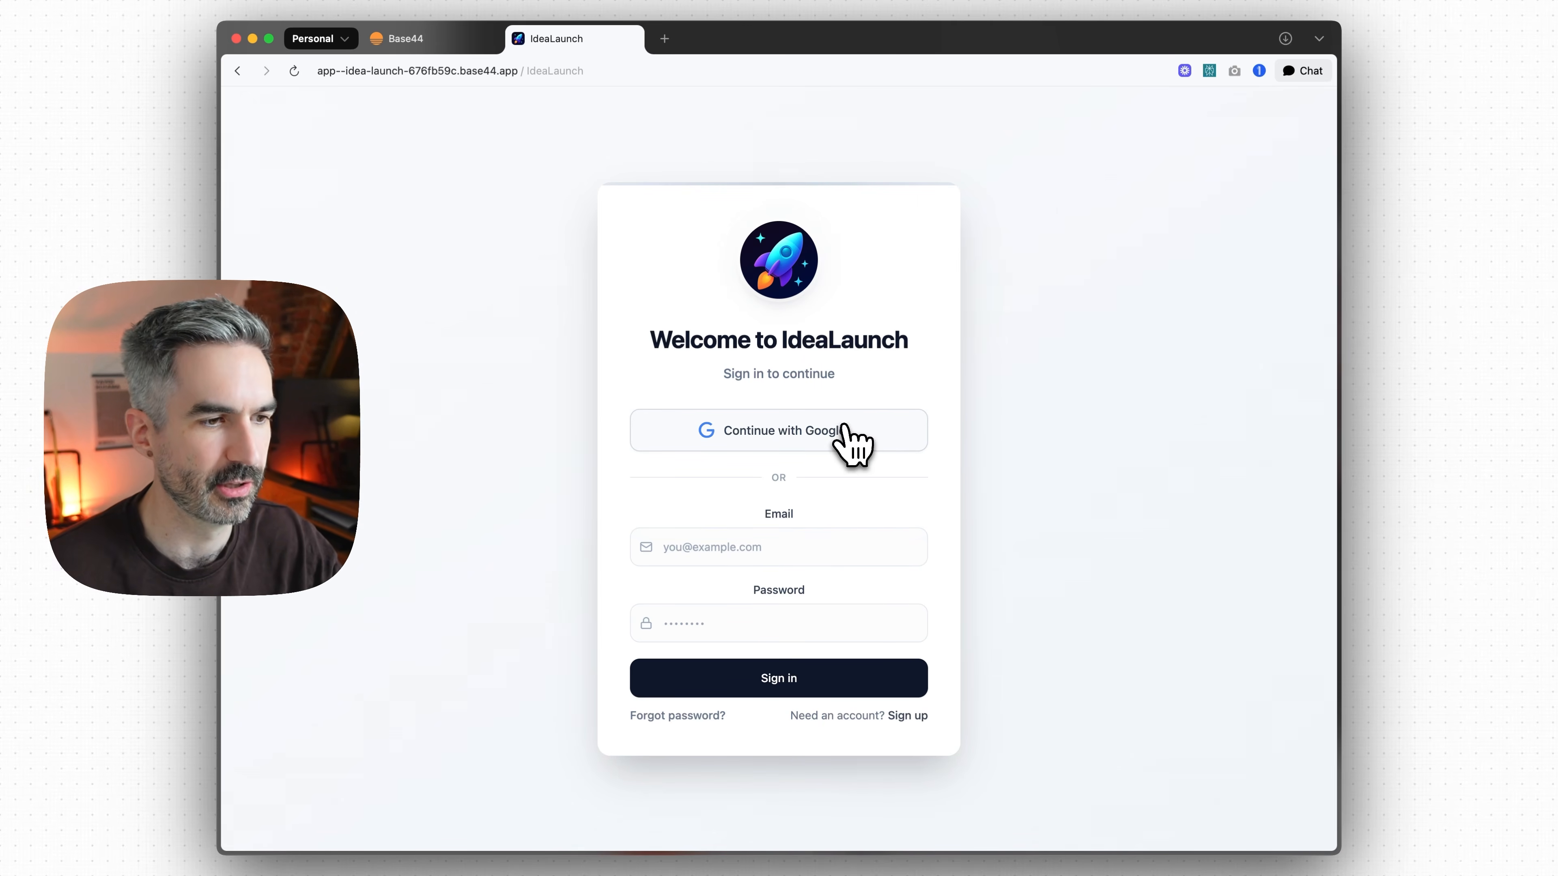
{"action": "left_click", "coordinate": [828, 432]}
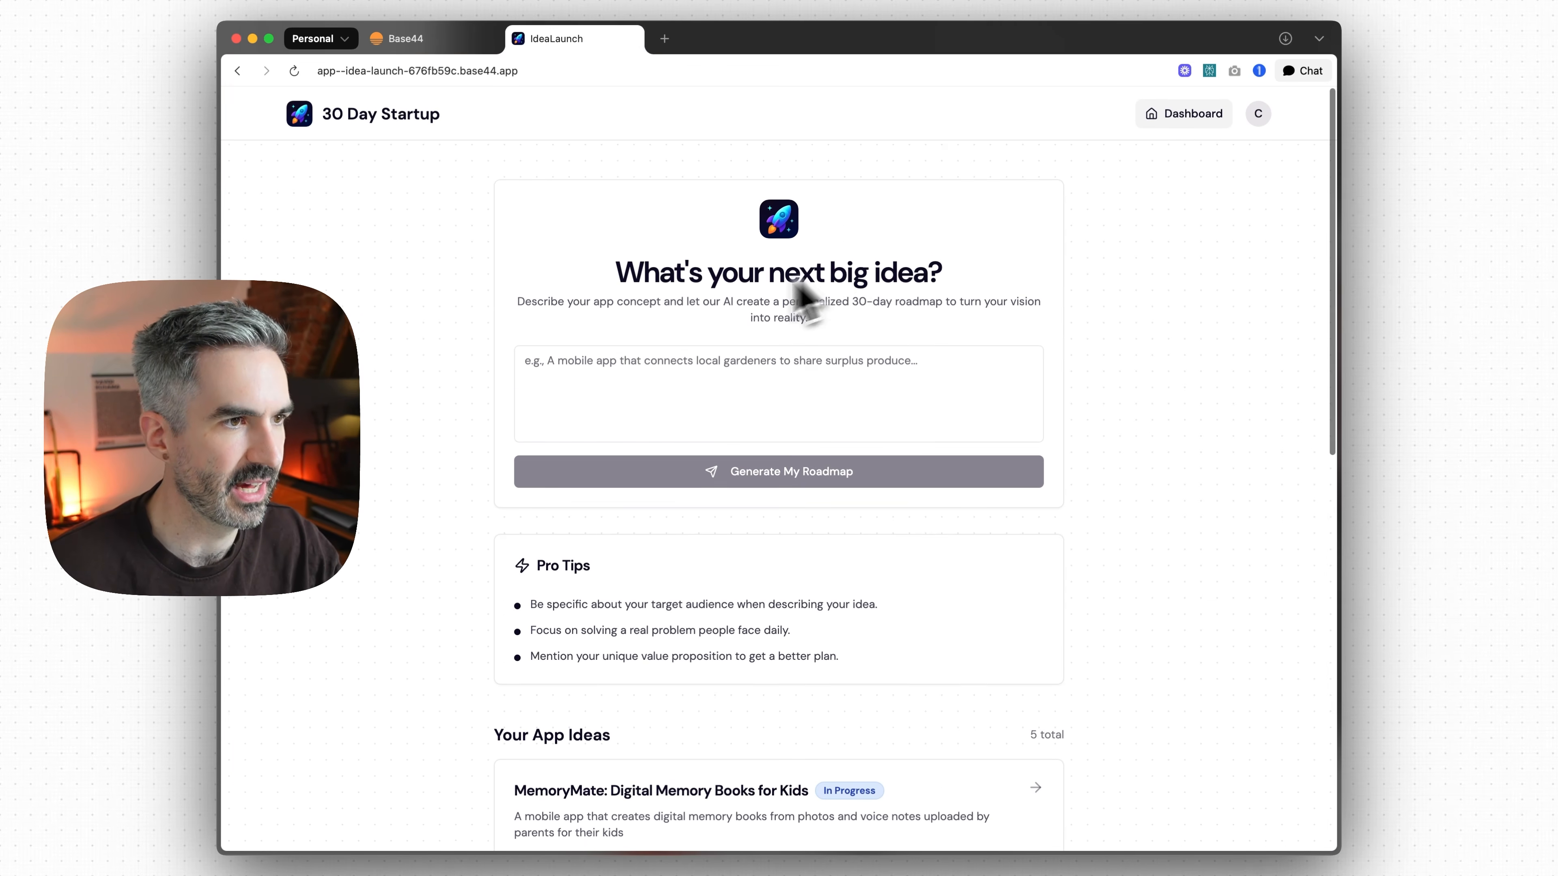
- Generate a roadmap for the idea "I want to create an AI agent that helps people write their first novel and guides them through story structure and more."
{"action": "left_click", "coordinate": [642, 387]}
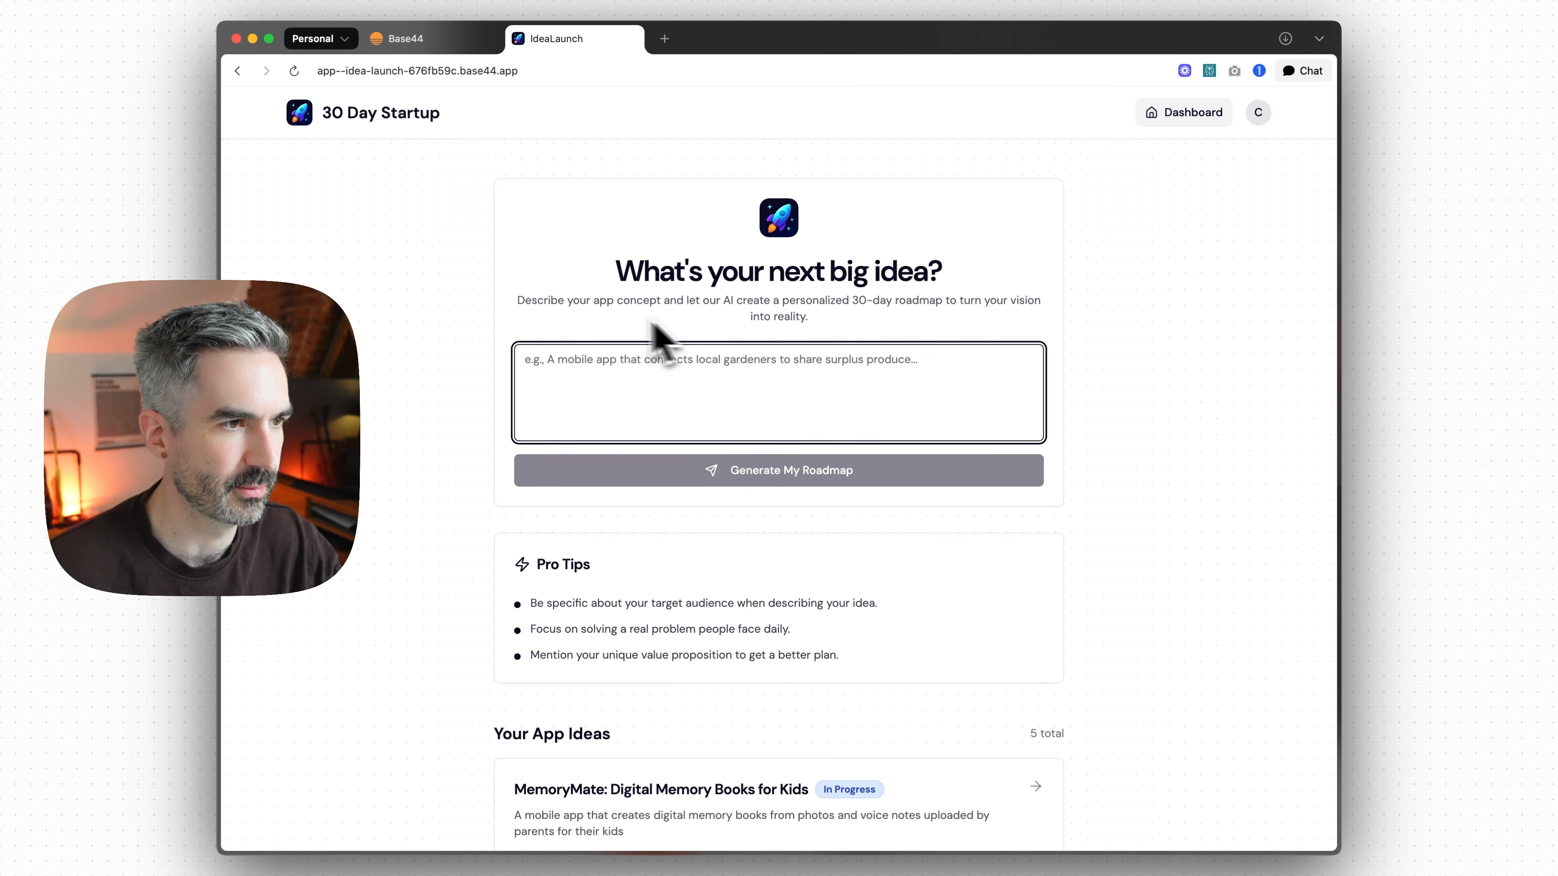
{"action": "scroll", "coordinate": [852, 313], "scroll_direction": "down", "scroll_amount": 3}
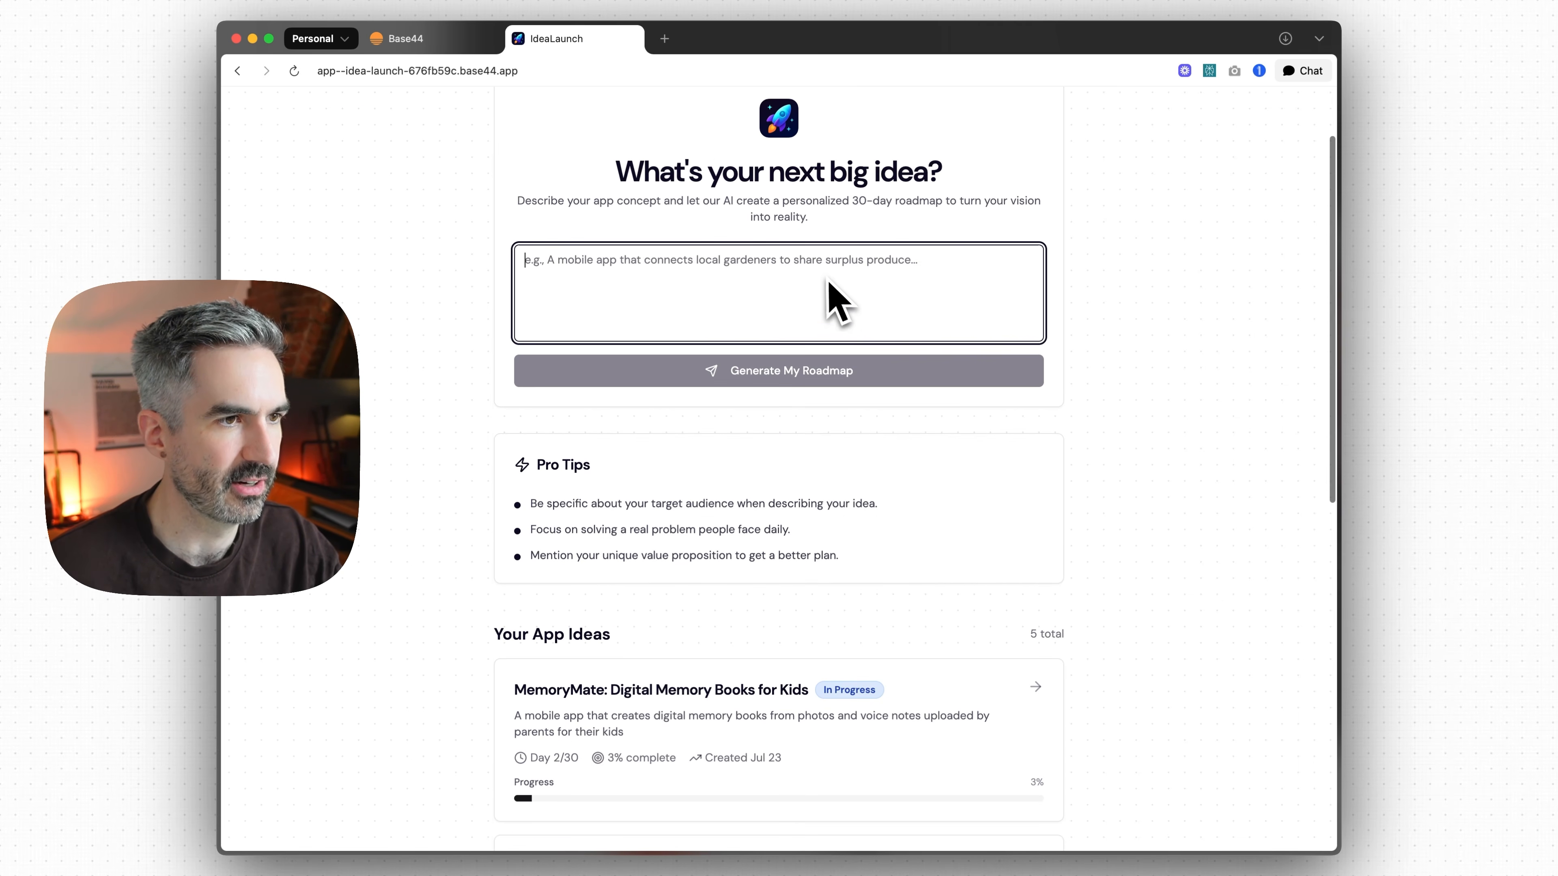
{"action": "scroll", "coordinate": [828, 288], "scroll_direction": "down", "scroll_amount": 2}
{"action": "scroll", "coordinate": [845, 272], "scroll_direction": "down", "scroll_amount": 10}
{"action": "scroll", "coordinate": [859, 285], "scroll_direction": "up", "scroll_amount": 12}
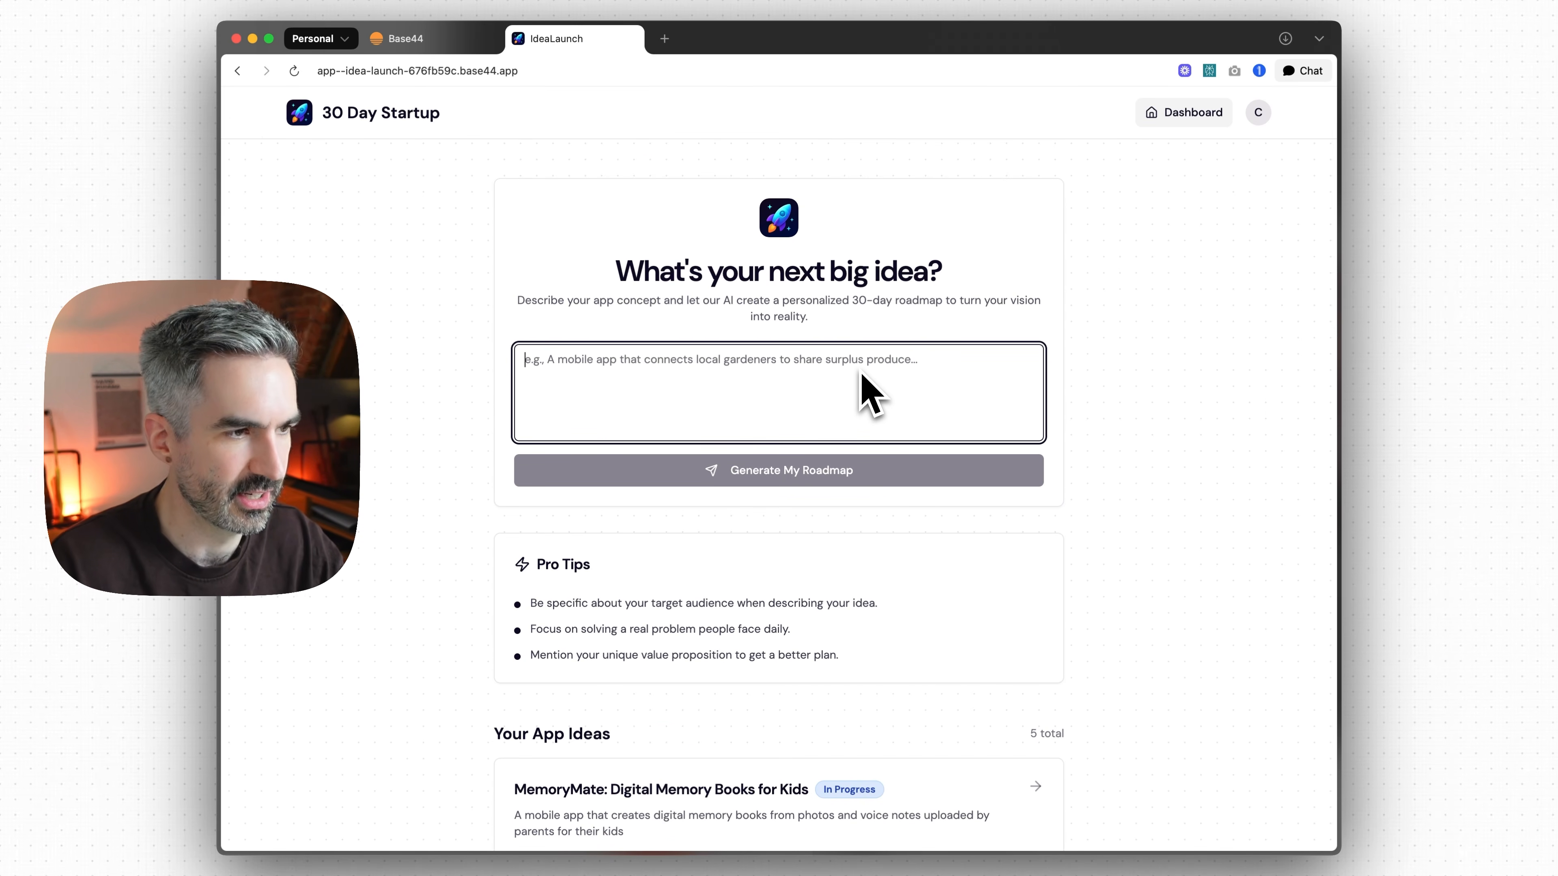
{"action": "type", "text": "I"}
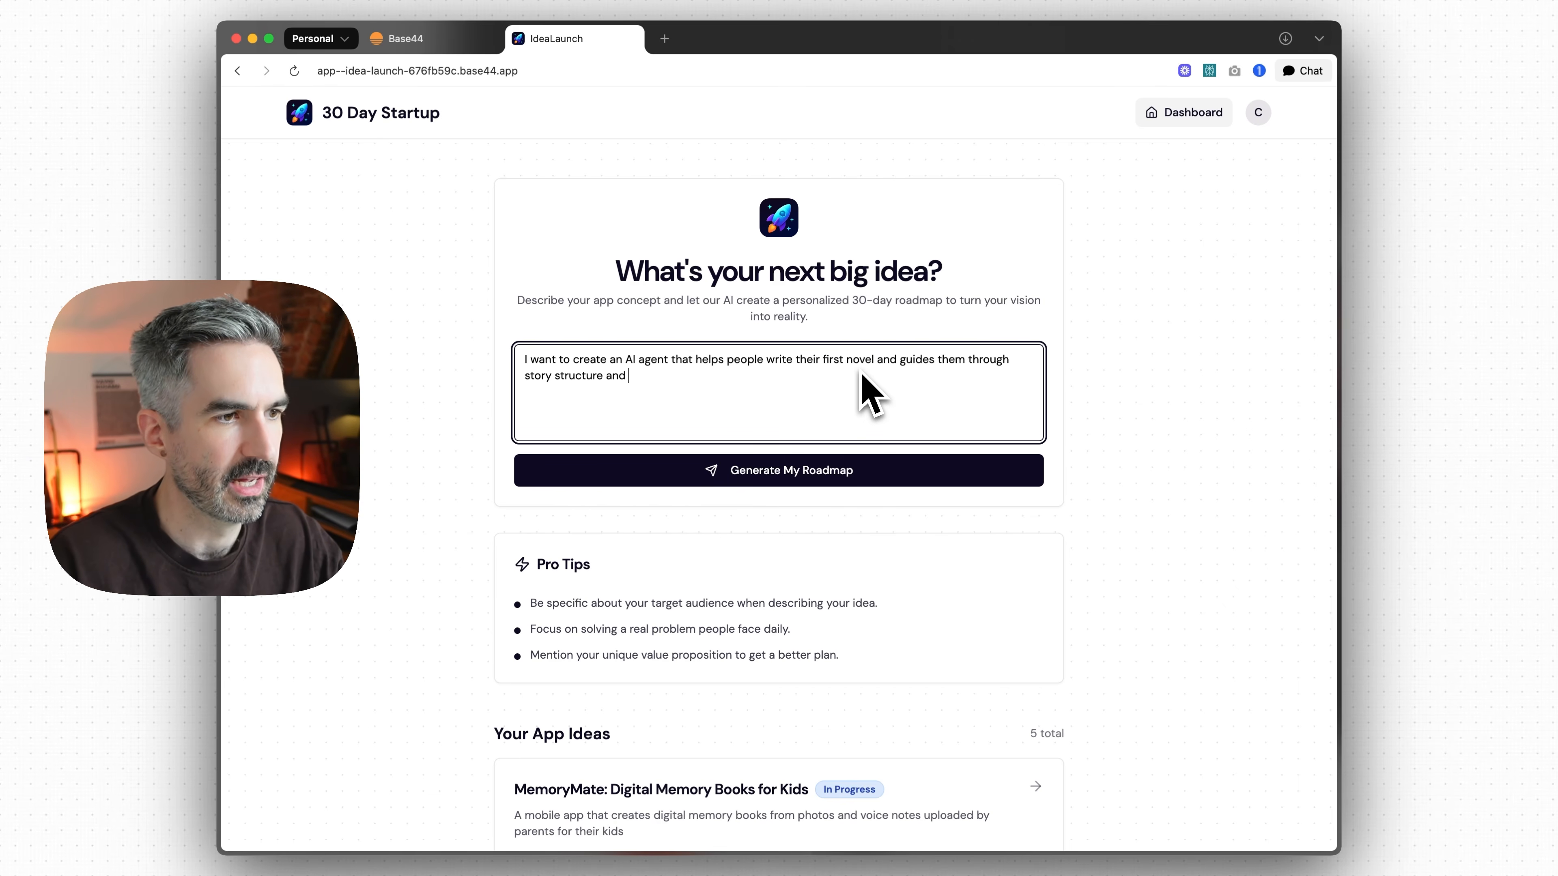
{"action": "key", "text": "Return"}
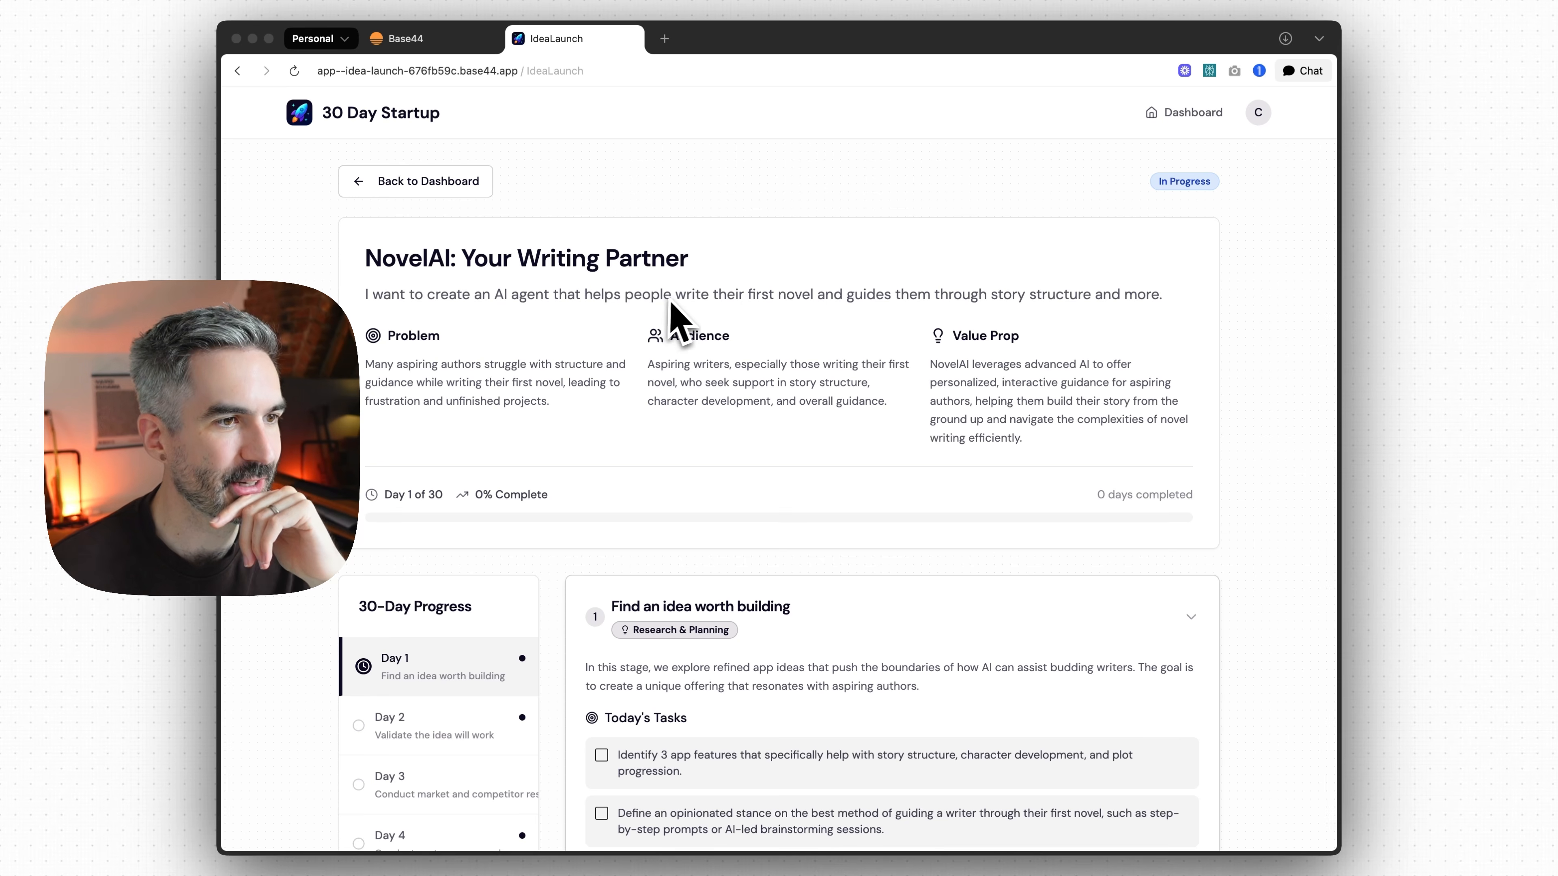
- Read the Problem, Audience and Value Prop texts of the NovelAI: Your Writing Partner roadmap
{"action": "scroll", "coordinate": [1009, 331], "scroll_direction": "down", "scroll_amount": 3}
{"action": "scroll", "coordinate": [1002, 337], "scroll_direction": "up", "scroll_amount": 5}
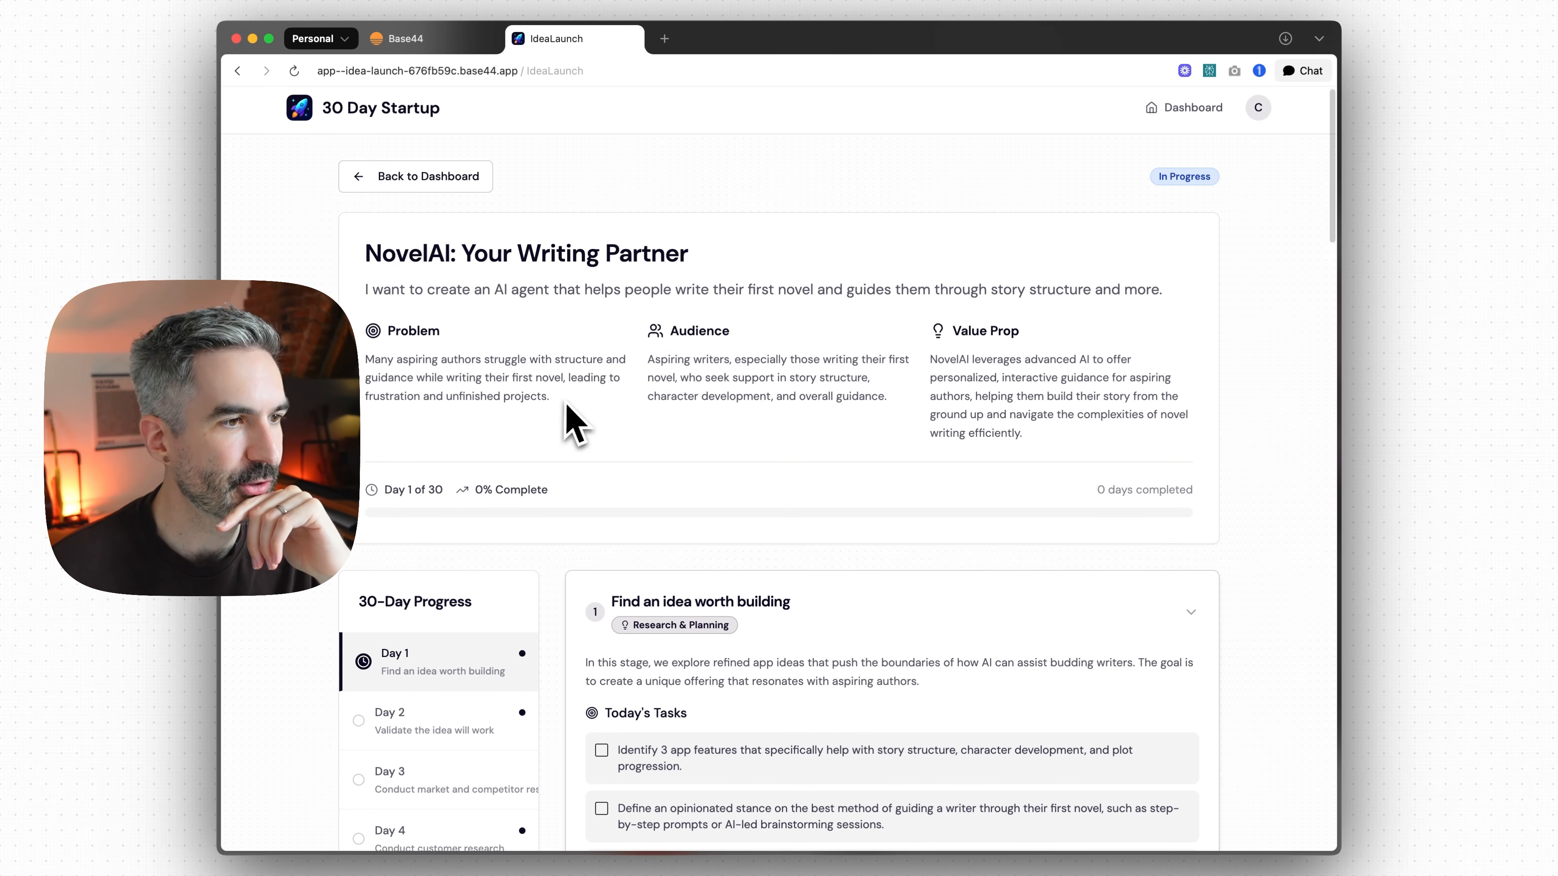
{"action": "left_click_drag", "start_coordinate": [571, 420], "coordinate": [399, 367]}
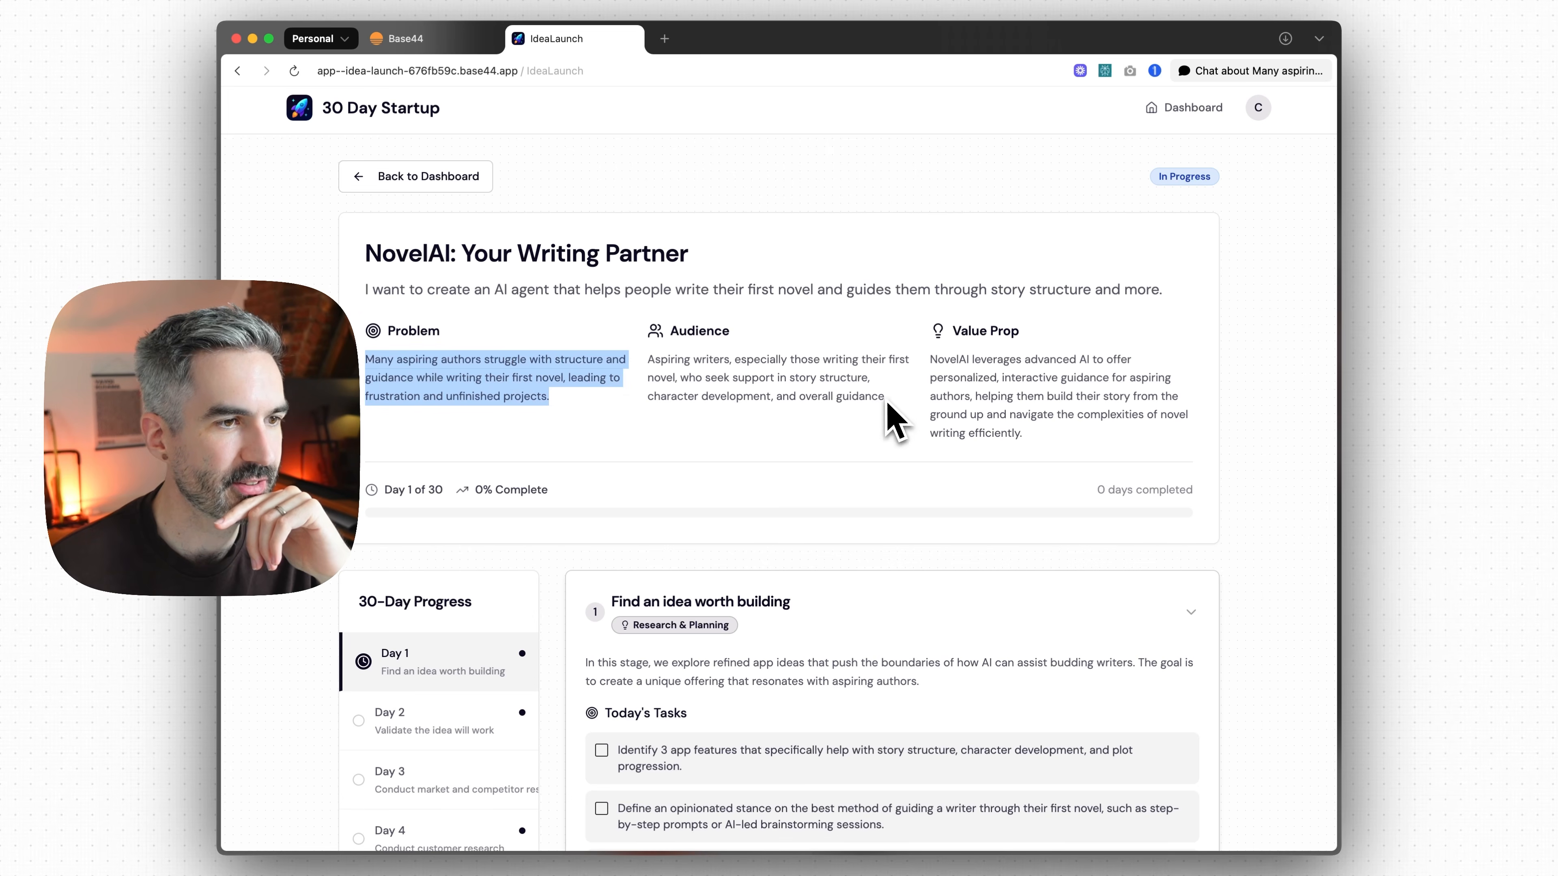
{"action": "left_click_drag", "start_coordinate": [887, 397], "coordinate": [677, 360]}
{"action": "left_click_drag", "start_coordinate": [1031, 439], "coordinate": [939, 338]}
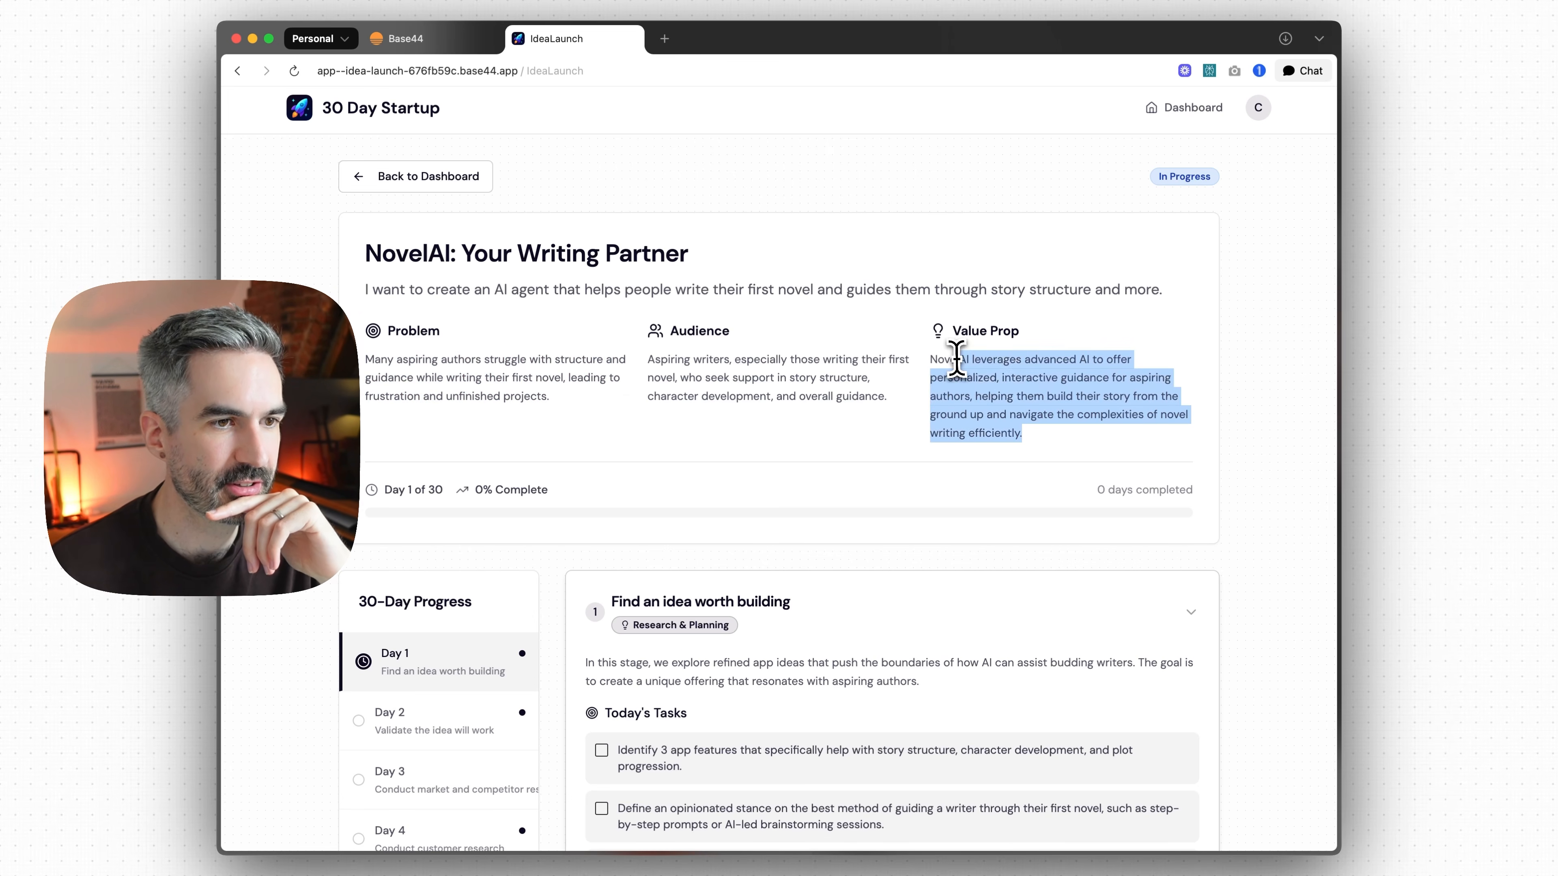
{"action": "left_click", "coordinate": [1012, 348]}
{"action": "left_click_drag", "start_coordinate": [936, 376], "coordinate": [1112, 411]}
{"action": "left_click", "coordinate": [1138, 401]}
{"action": "left_click_drag", "start_coordinate": [1000, 394], "coordinate": [1068, 452]}
{"action": "left_click", "coordinate": [1066, 455]}
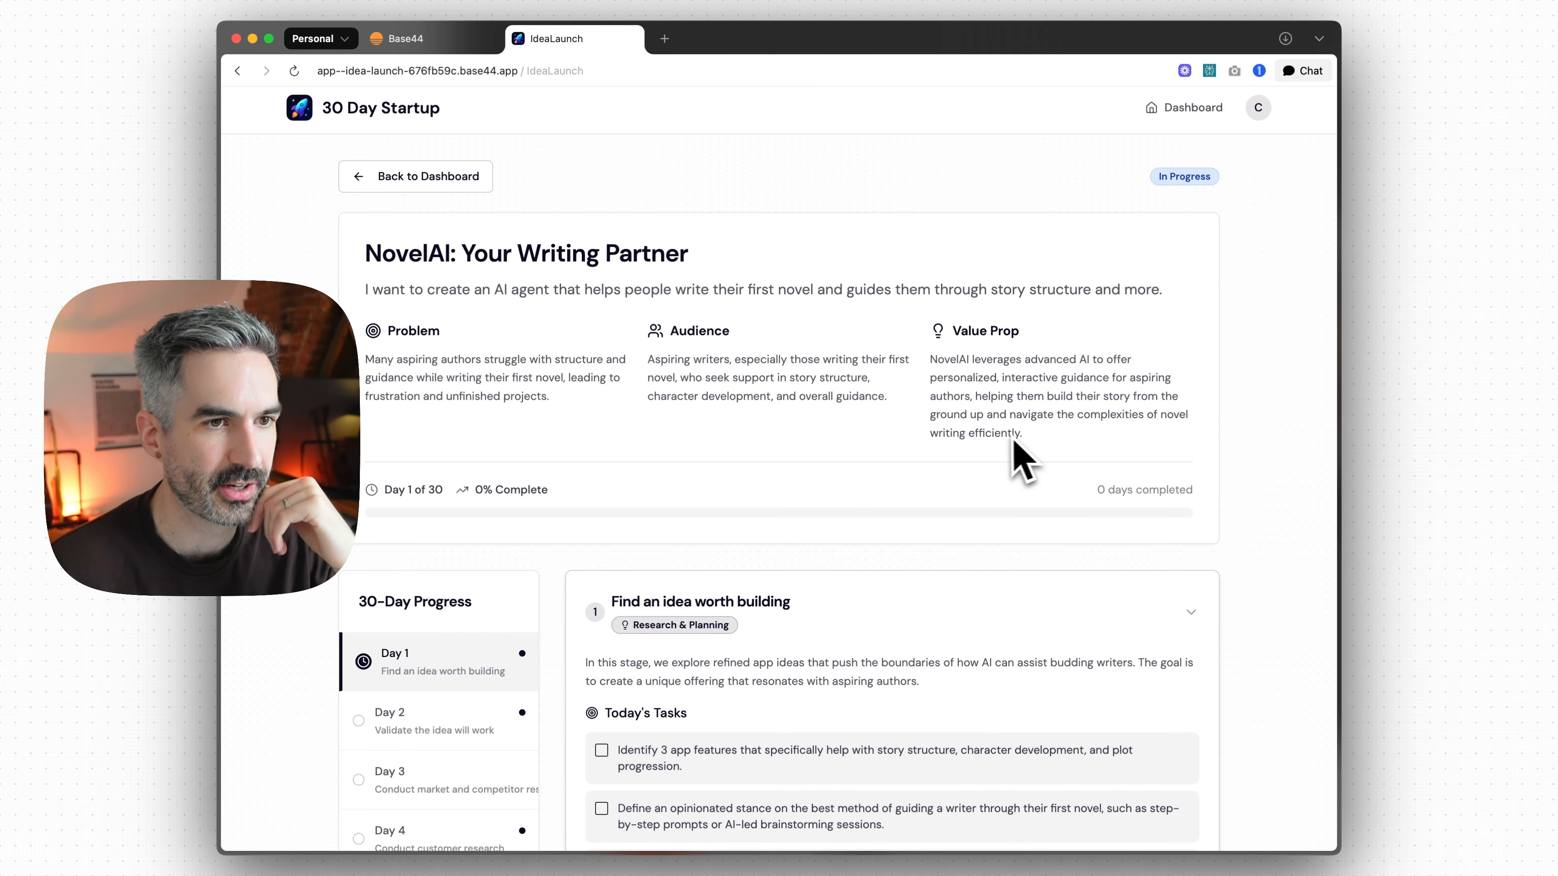
- Tick the first Day 1 task about identifying 3 app features for story structure, character development and plot progression
{"action": "scroll", "coordinate": [1037, 445], "scroll_direction": "down", "scroll_amount": 5}
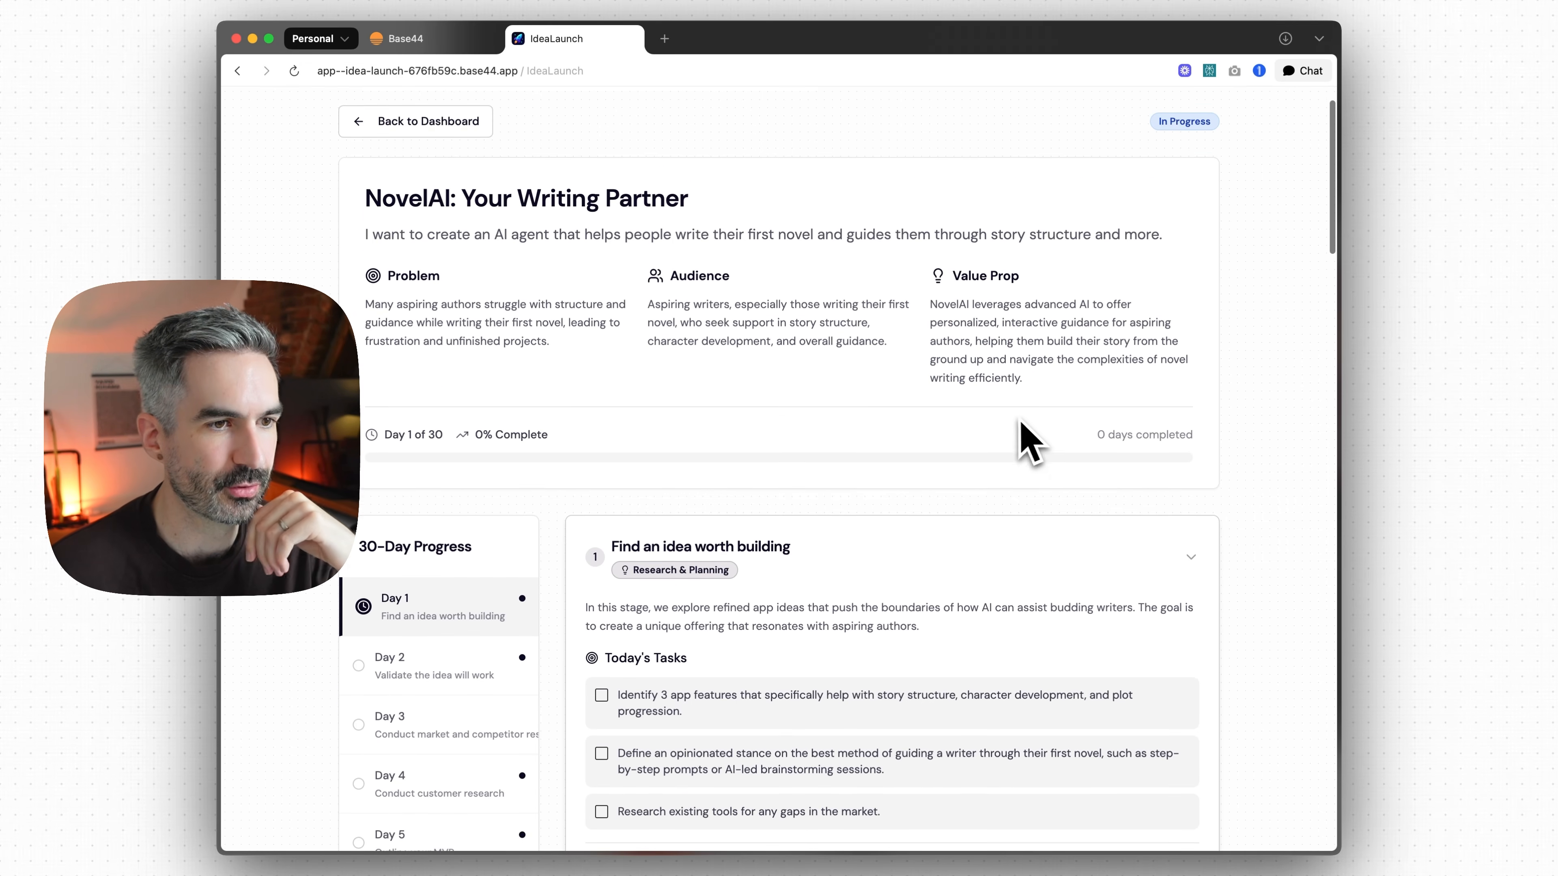
{"action": "scroll", "coordinate": [1037, 446], "scroll_direction": "down", "scroll_amount": 8}
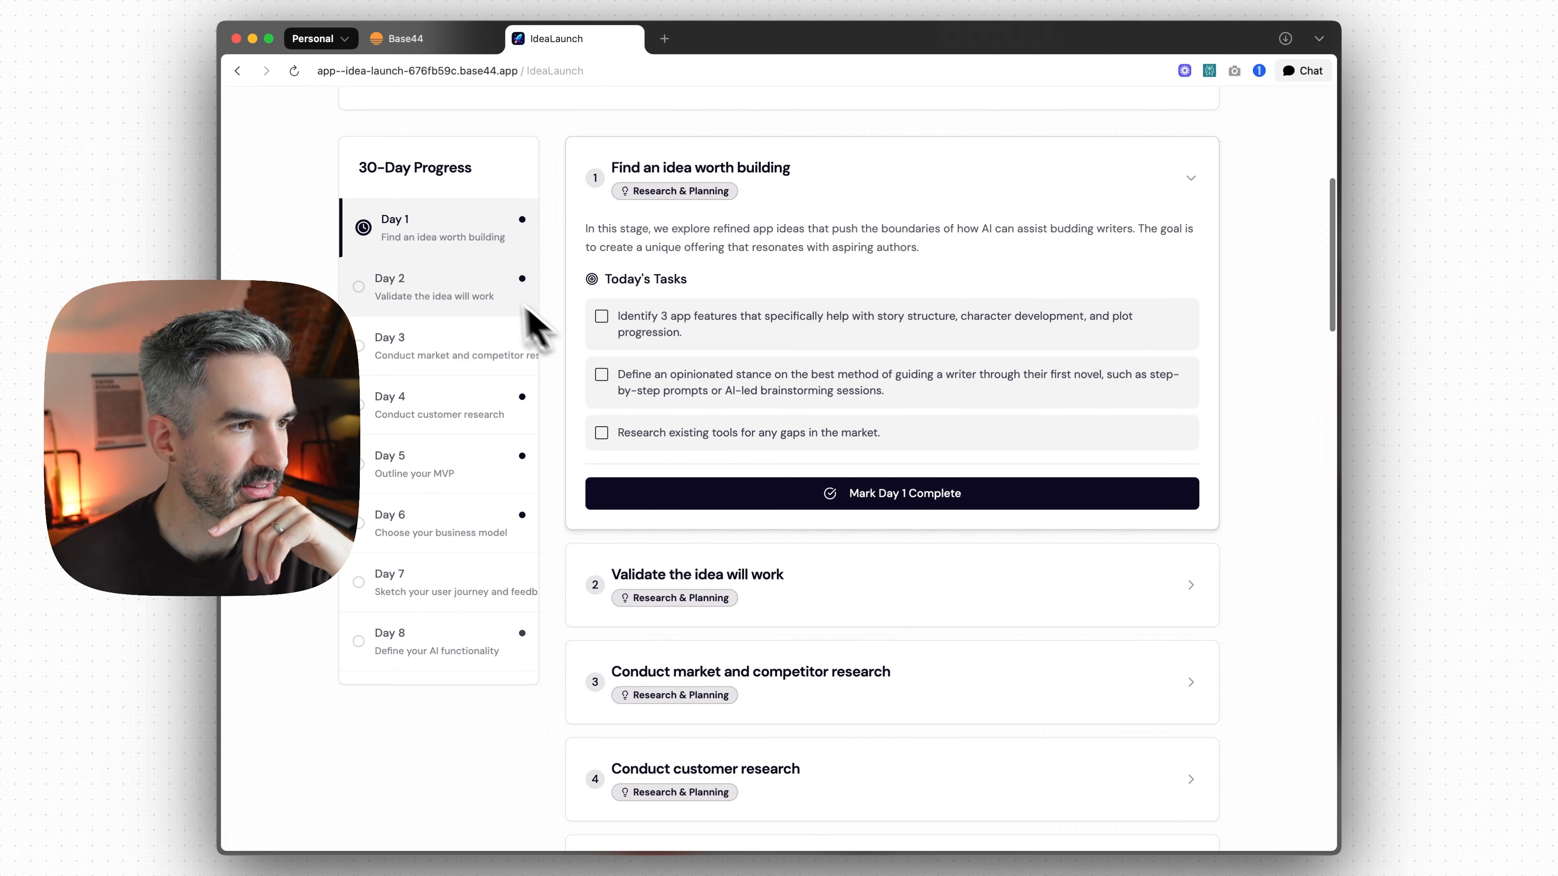
{"action": "left_click", "coordinate": [603, 318]}
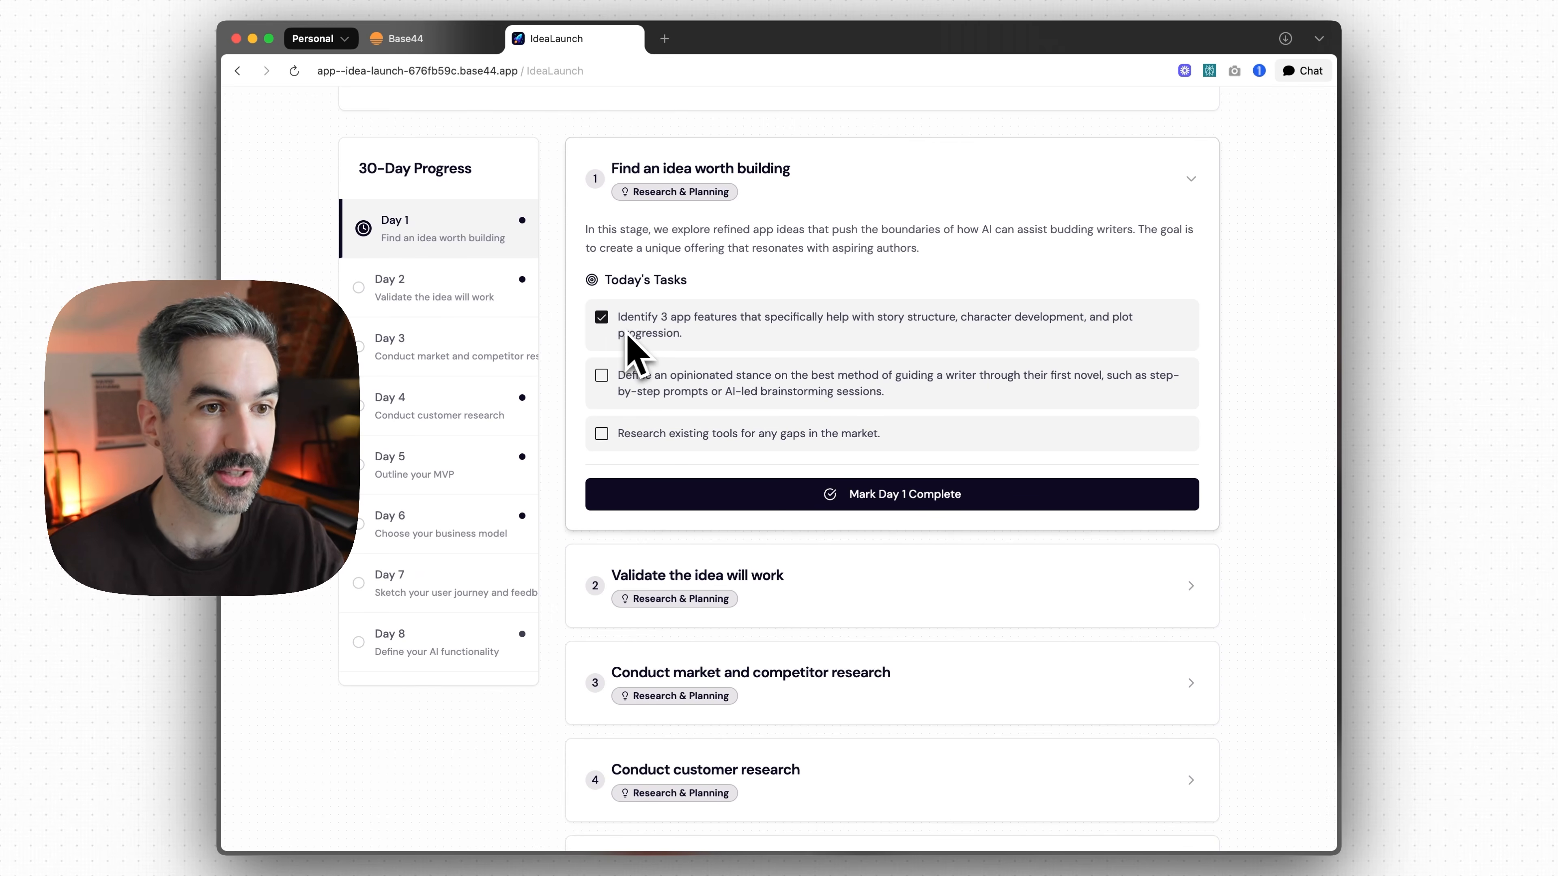
{"action": "scroll", "coordinate": [825, 343], "scroll_direction": "down", "scroll_amount": 1}
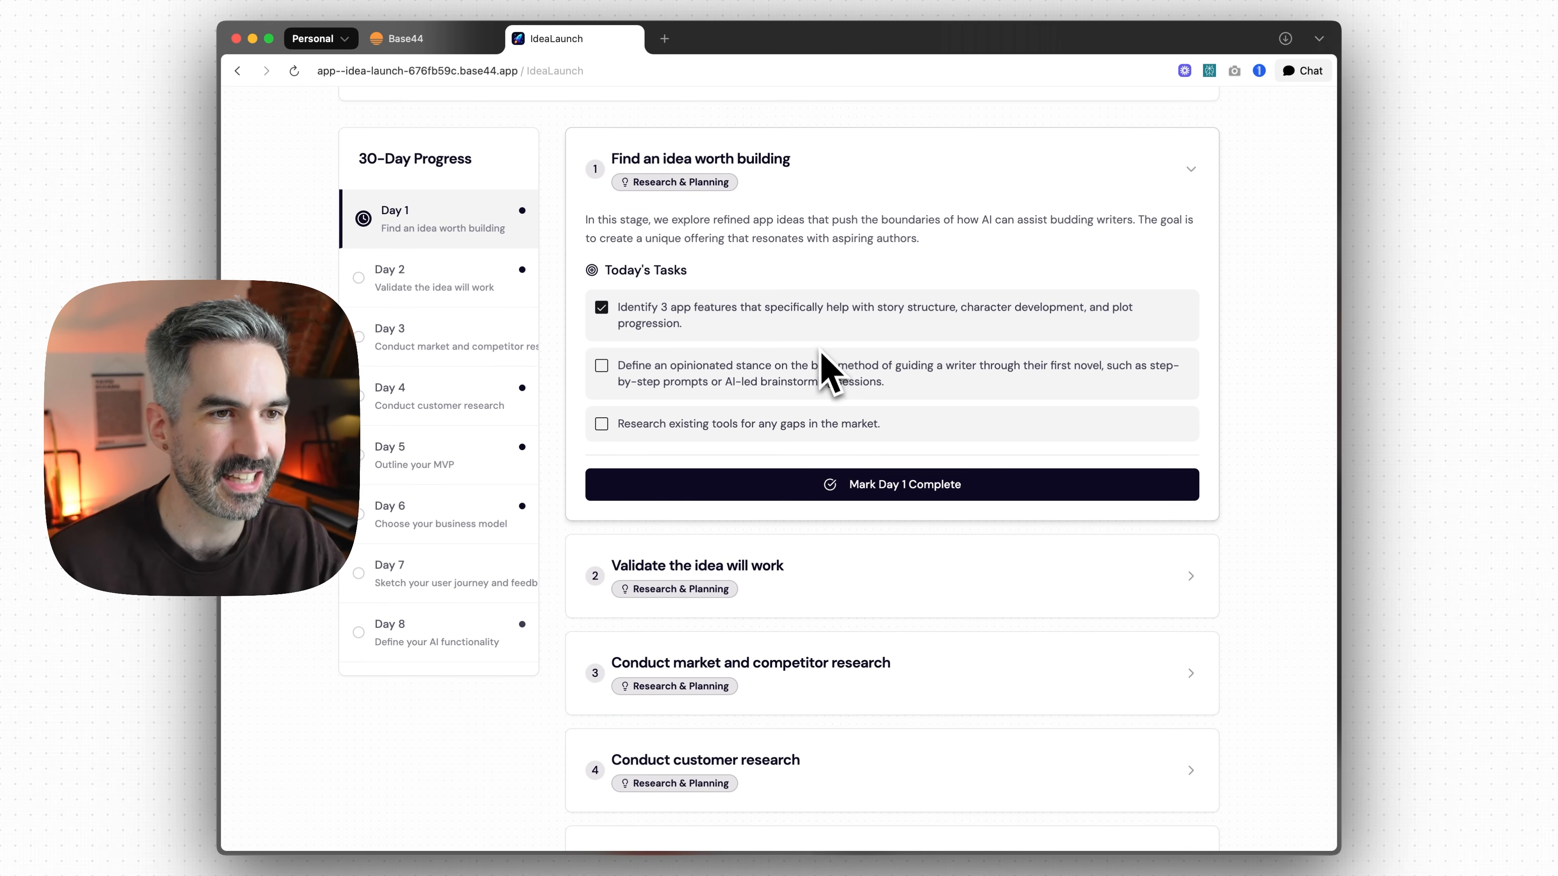
- Expand the Day 2 card, Validate the idea will work, and tick its tasks on positive signals, challenges and an action plan
{"action": "scroll", "coordinate": [841, 362], "scroll_direction": "down", "scroll_amount": 5}
{"action": "left_click", "coordinate": [835, 375]}
{"action": "left_click", "coordinate": [601, 212]}
{"action": "left_click", "coordinate": [602, 271]}
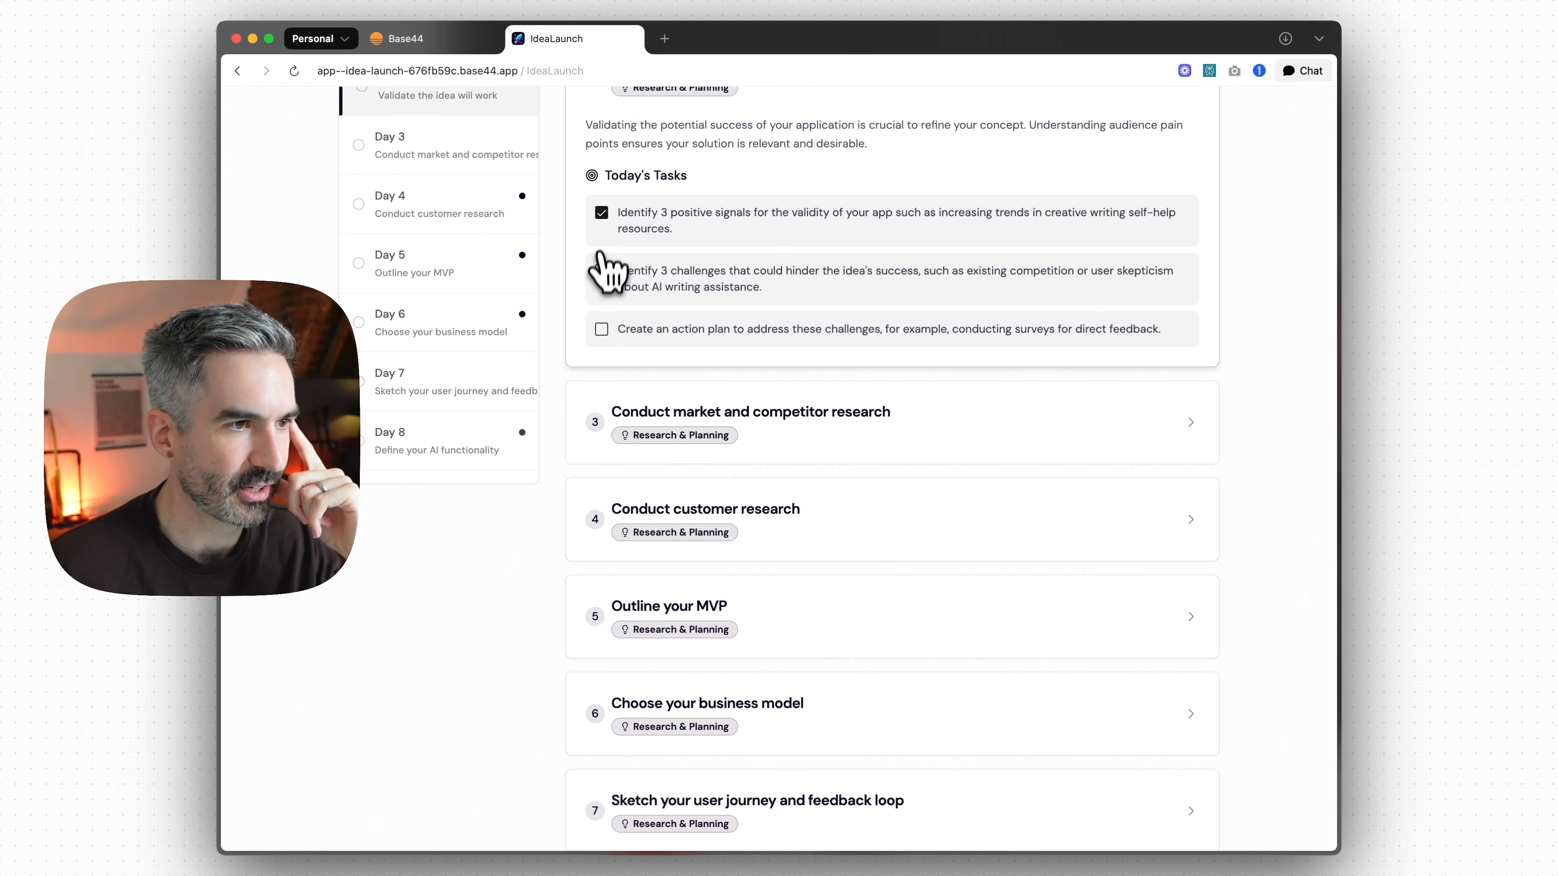
- Reopen the Day 1 card, Find an idea worth building, and mark Day 1 complete
{"action": "scroll", "coordinate": [675, 334], "scroll_direction": "up", "scroll_amount": 5}
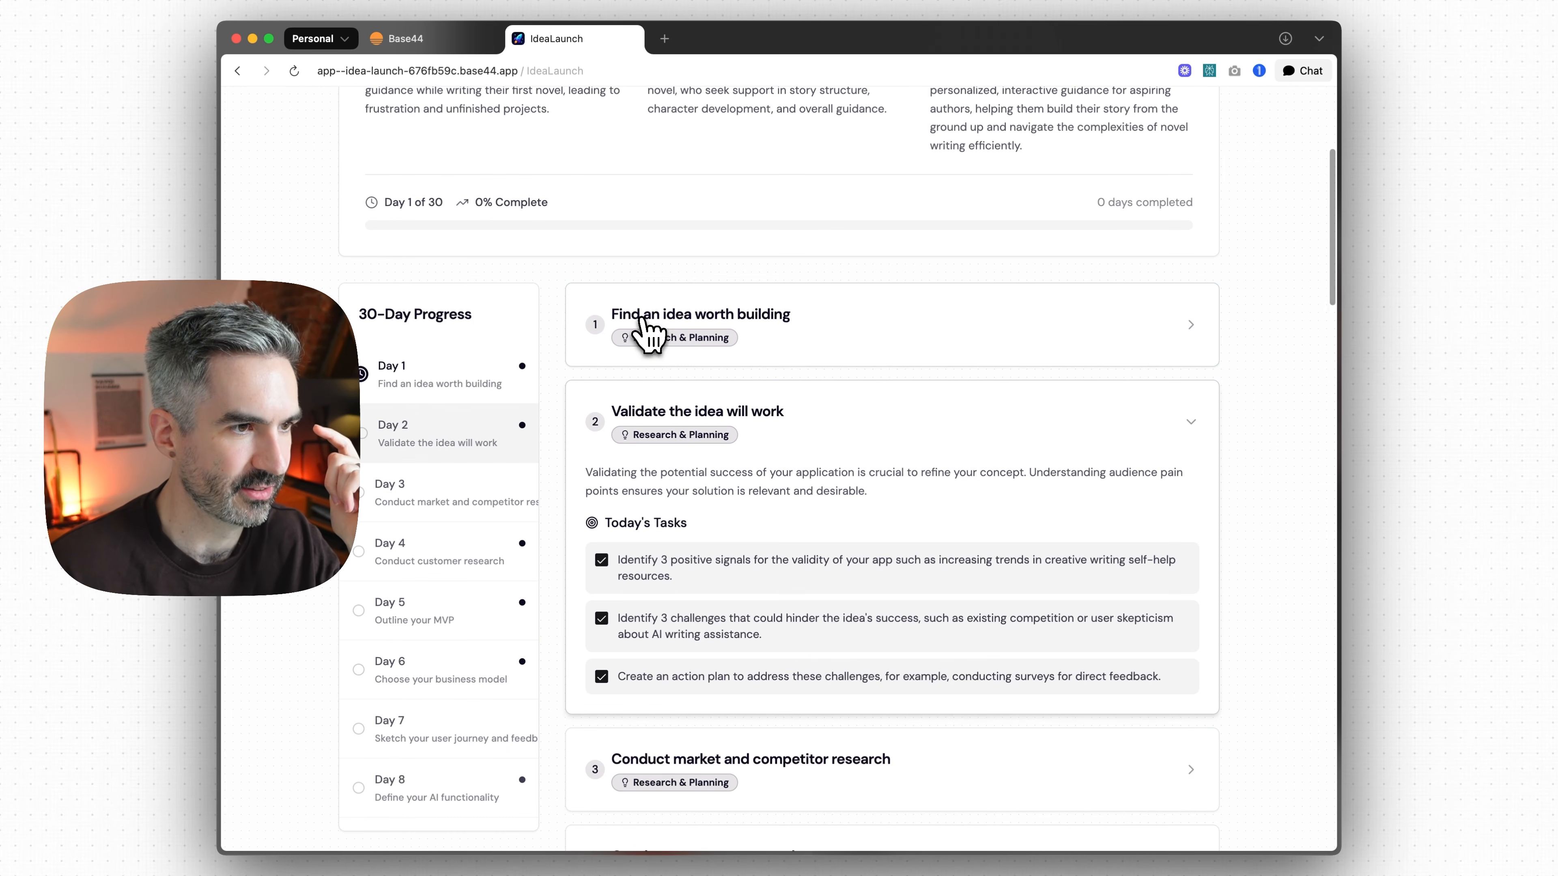
{"action": "left_click", "coordinate": [641, 320]}
{"action": "left_click", "coordinate": [602, 464]}
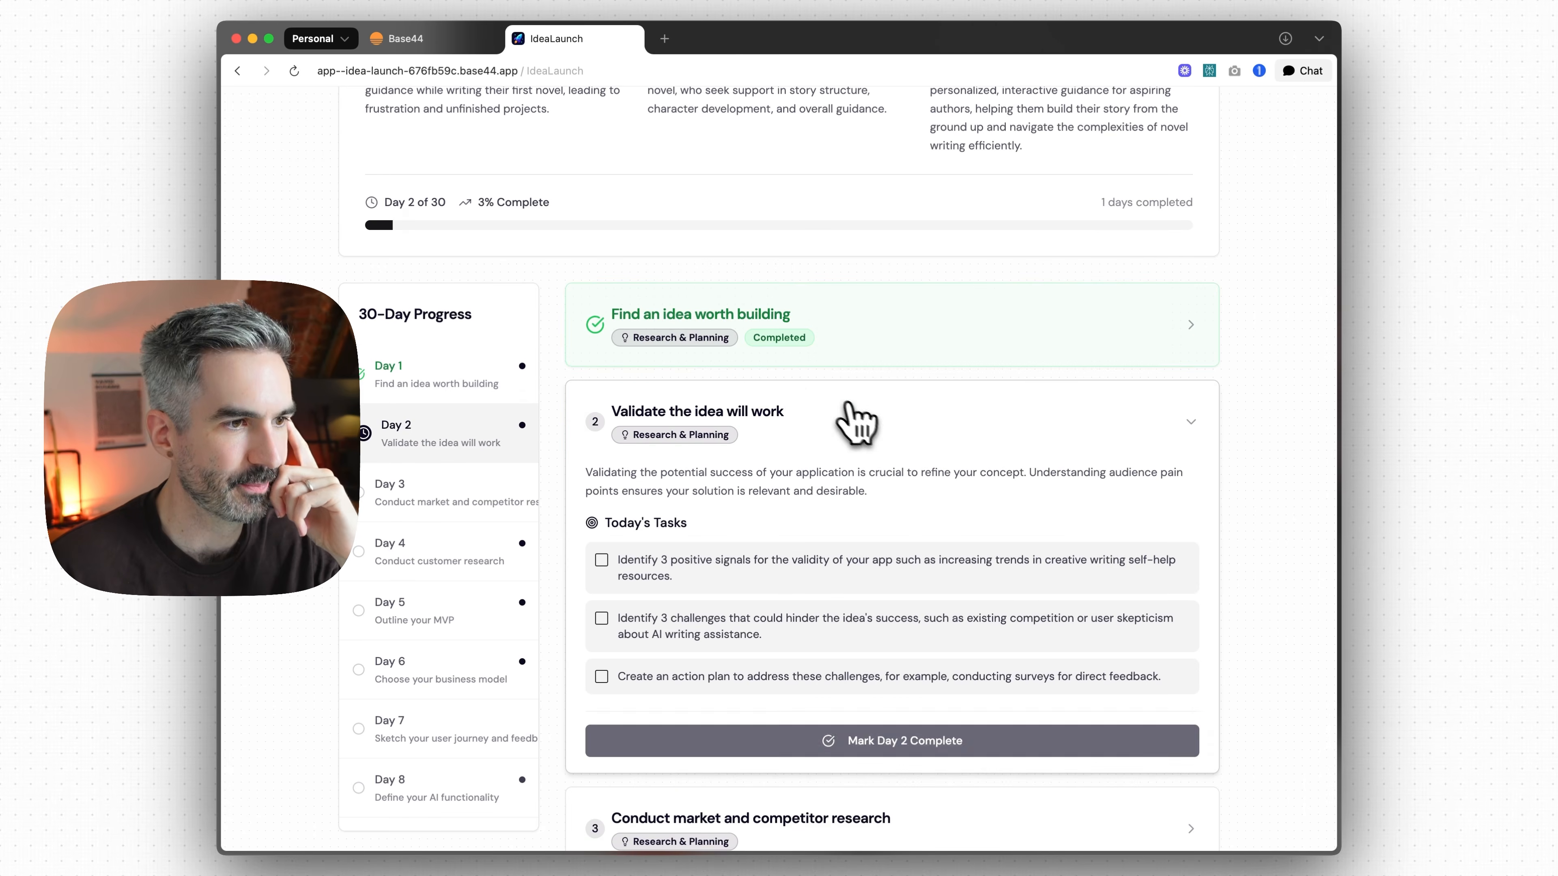
- Review the remaining NovelAI roadmap cards through Day 30, and check the project overview and progress bar
{"action": "scroll", "coordinate": [813, 380], "scroll_direction": "down", "scroll_amount": 5}
{"action": "scroll", "coordinate": [846, 377], "scroll_direction": "down", "scroll_amount": 20}
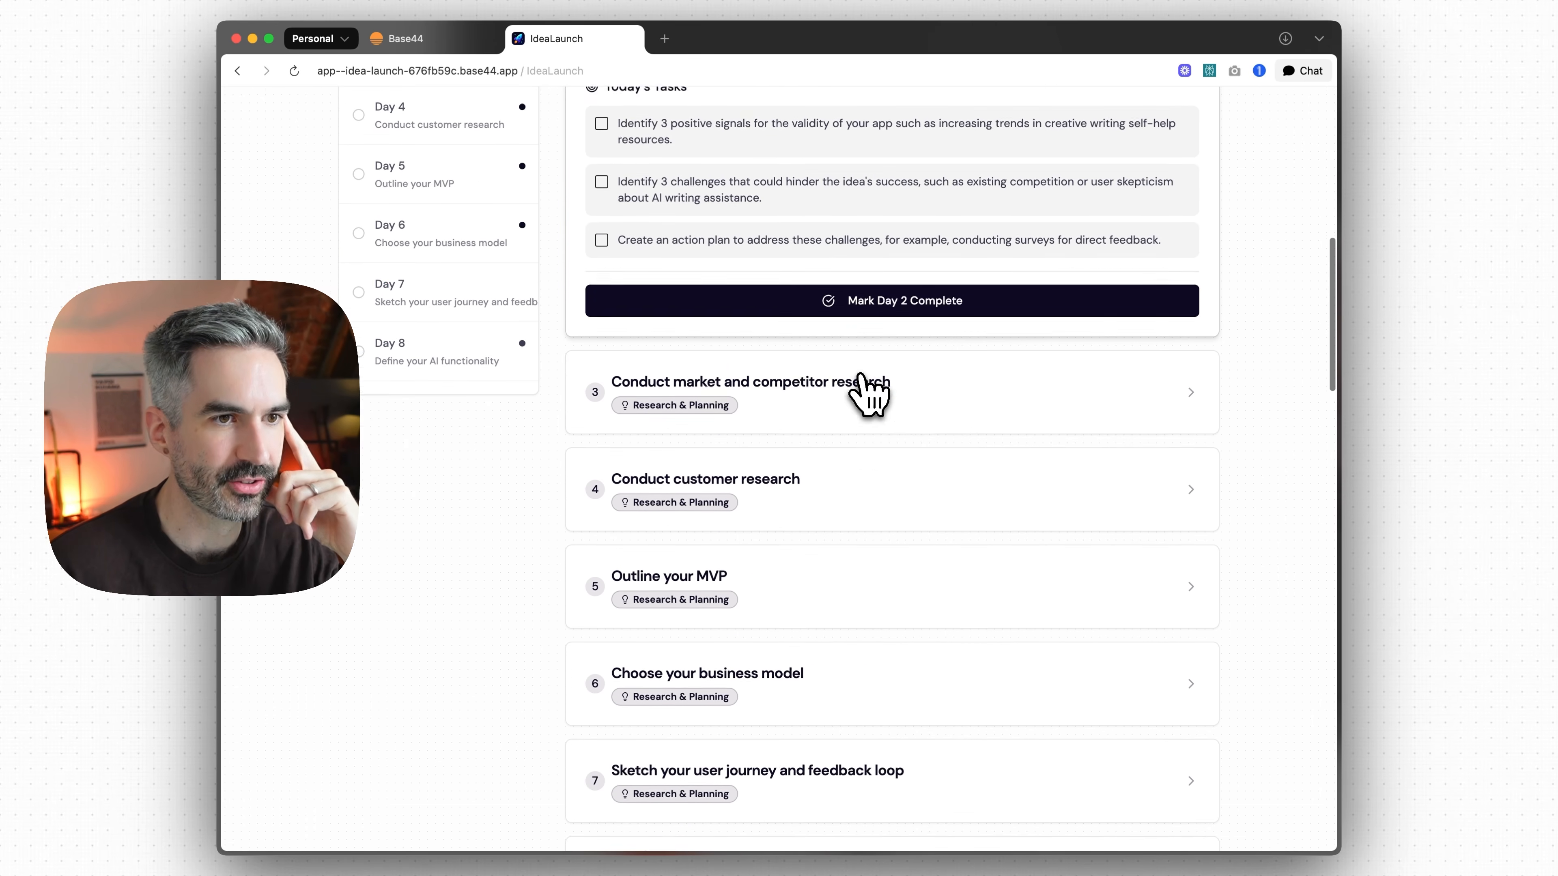
{"action": "scroll", "coordinate": [883, 391], "scroll_direction": "down", "scroll_amount": 12}
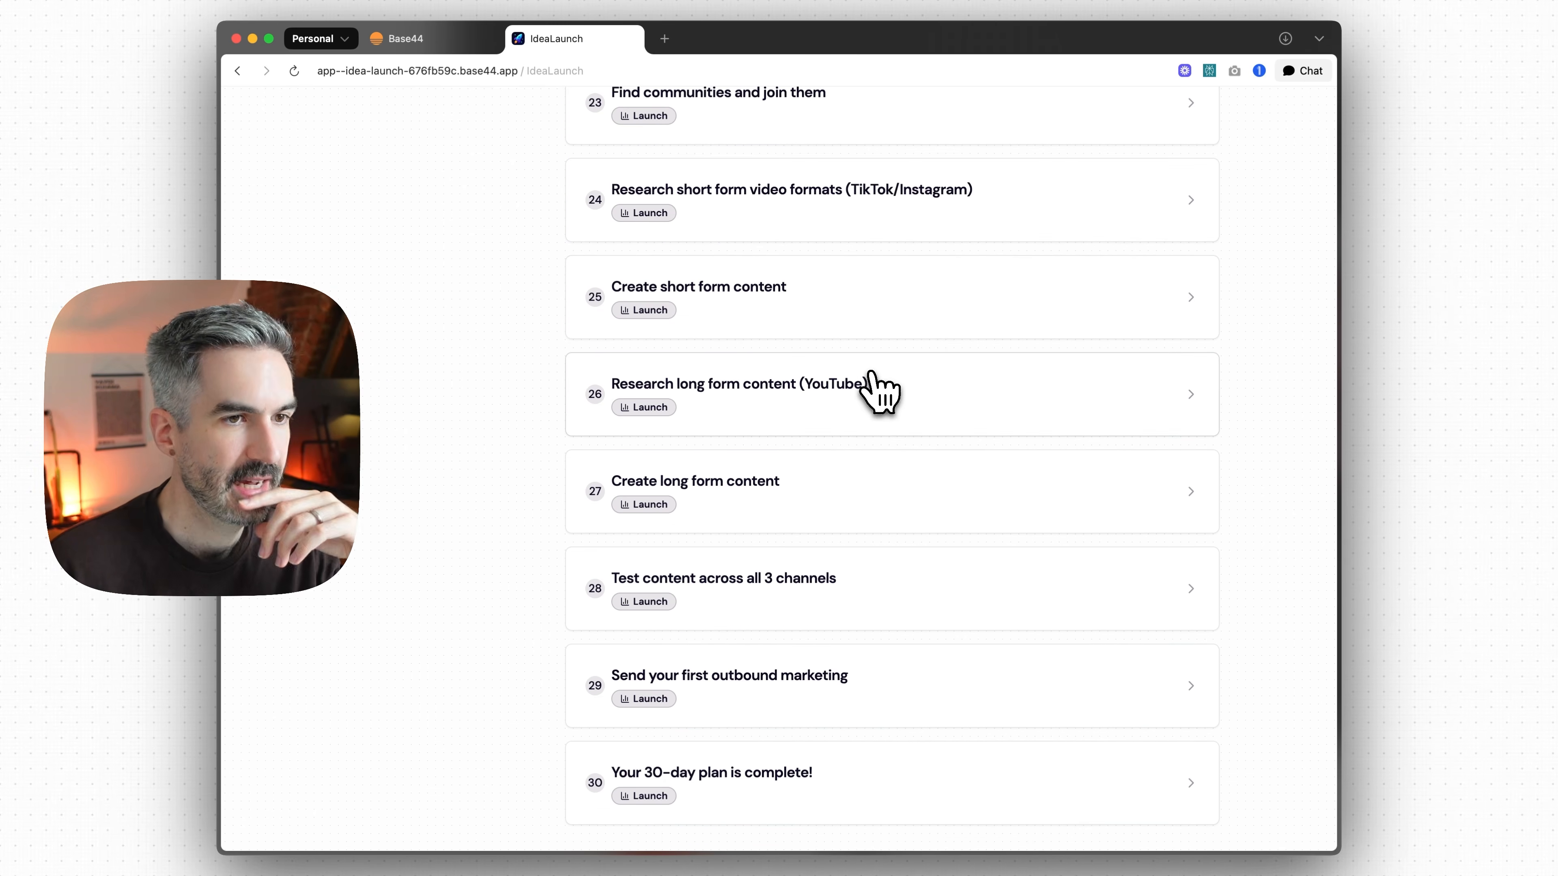
{"action": "scroll", "coordinate": [881, 394], "scroll_direction": "up", "scroll_amount": 20}
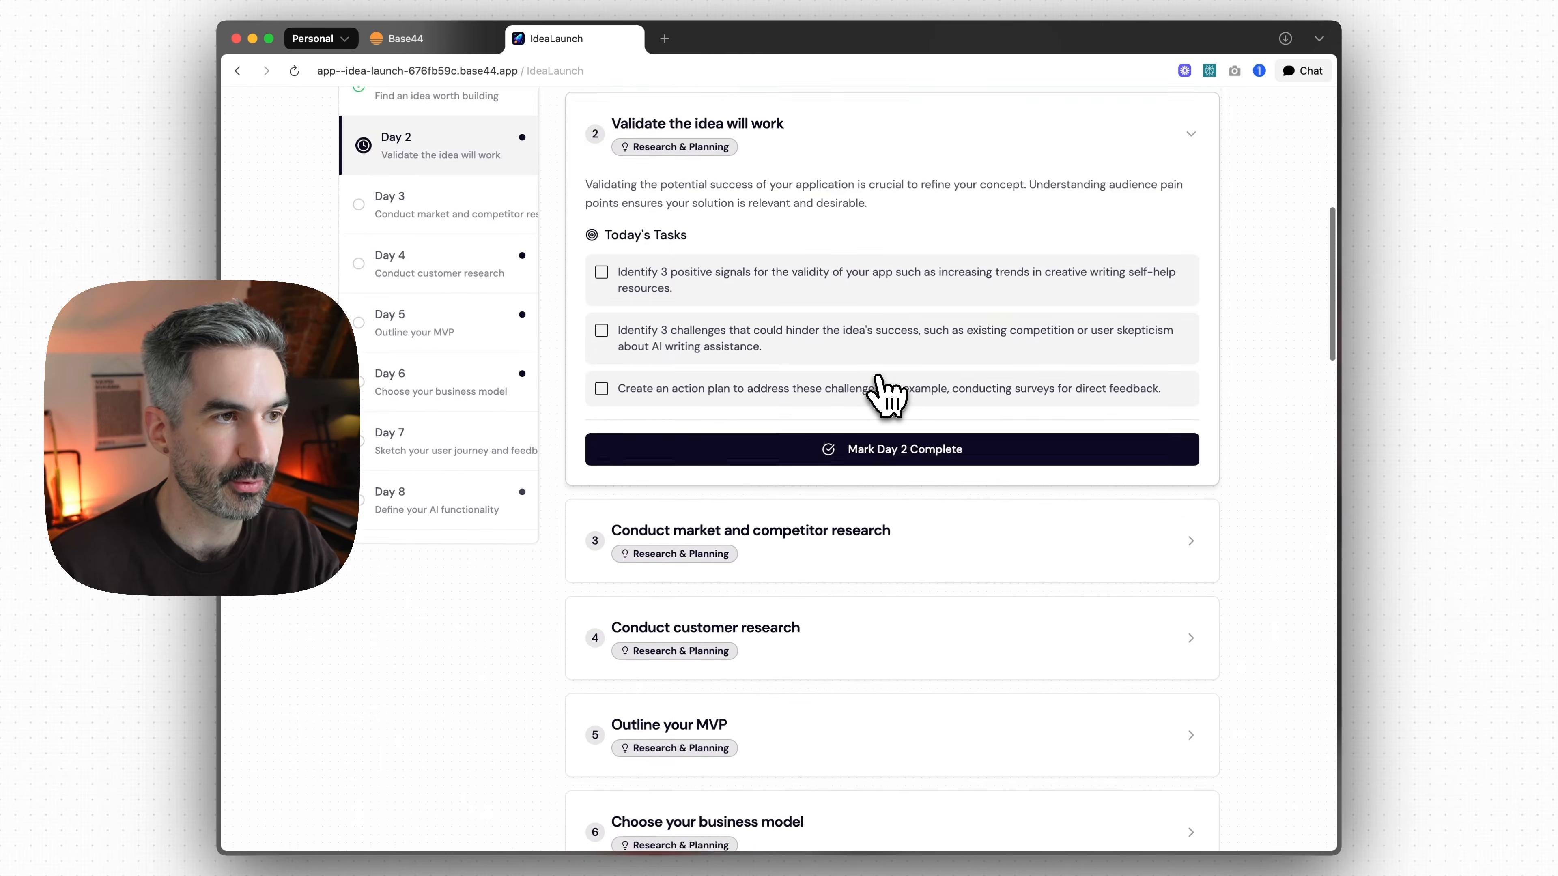
{"action": "scroll", "coordinate": [887, 396], "scroll_direction": "up", "scroll_amount": 5}
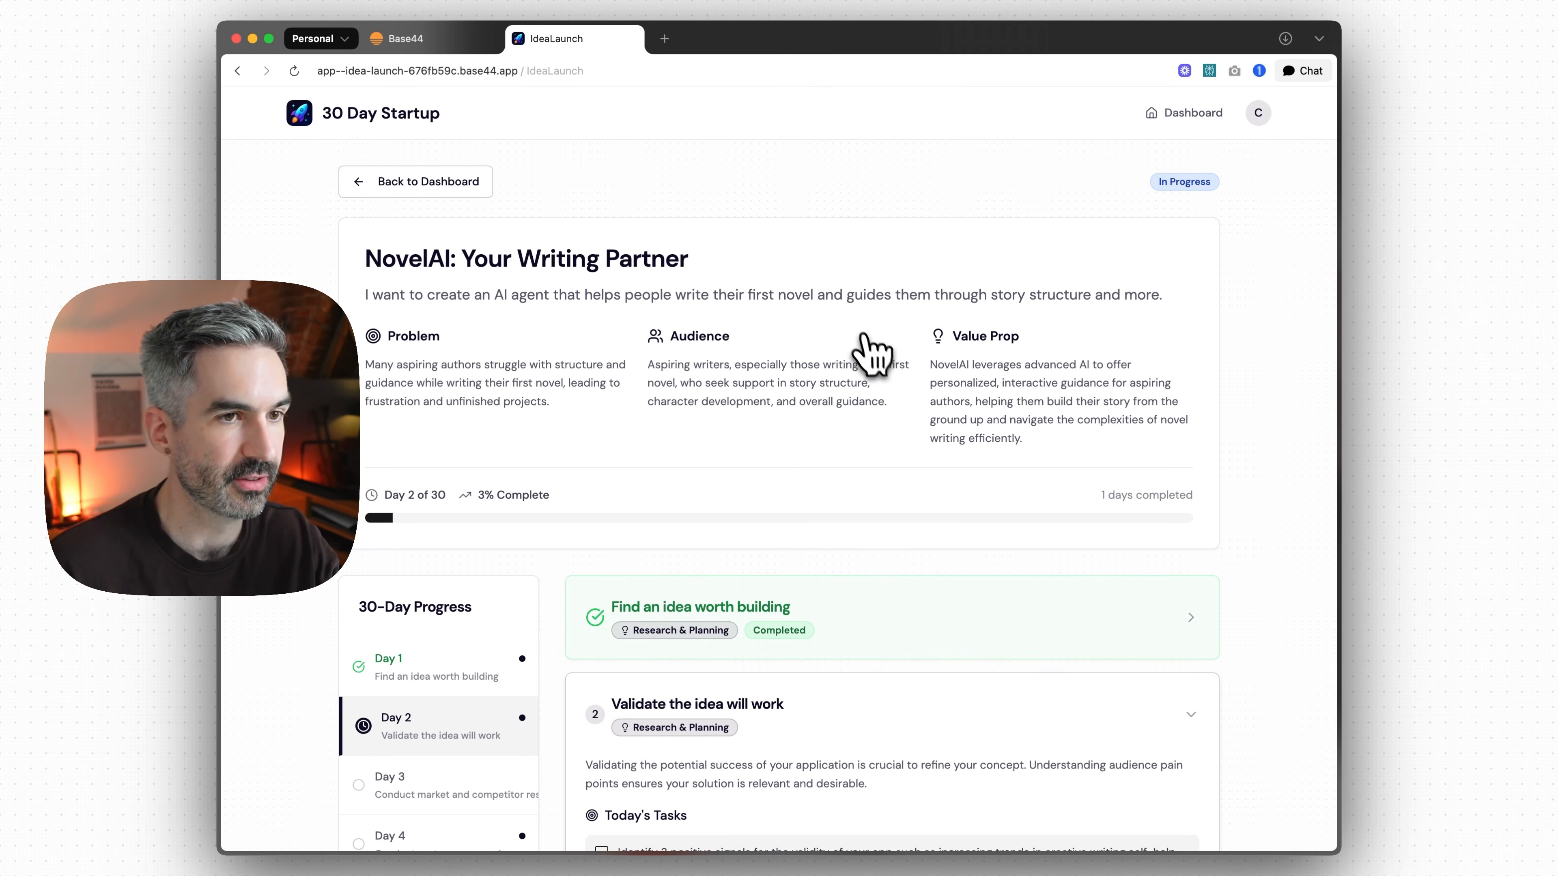
{"action": "scroll", "coordinate": [897, 343], "scroll_direction": "down", "scroll_amount": 1}
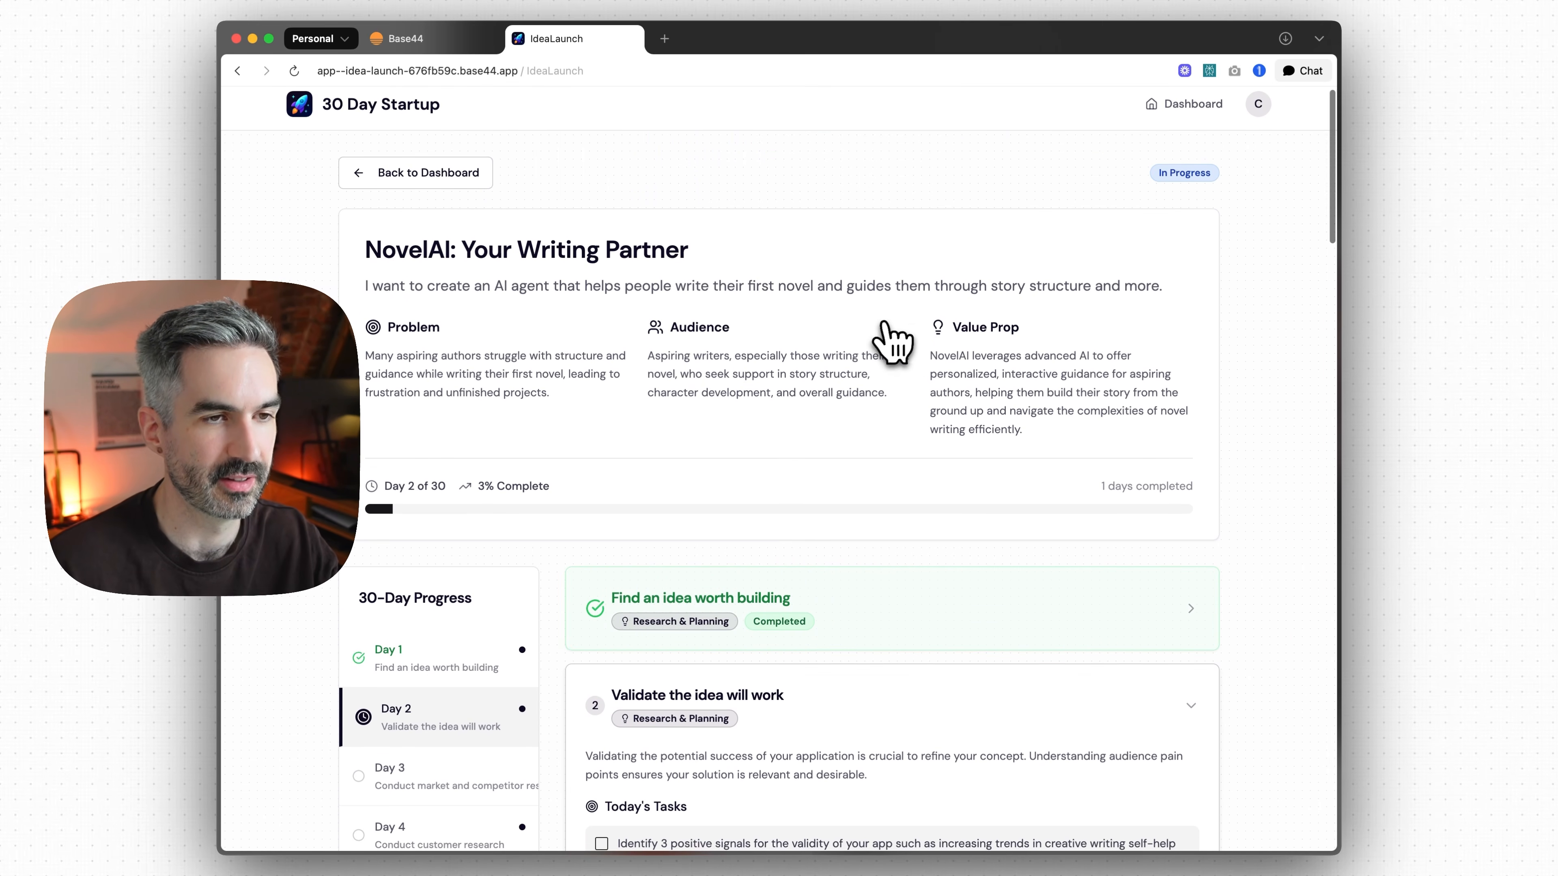
{"action": "scroll", "coordinate": [942, 288], "scroll_direction": "up", "scroll_amount": 1}
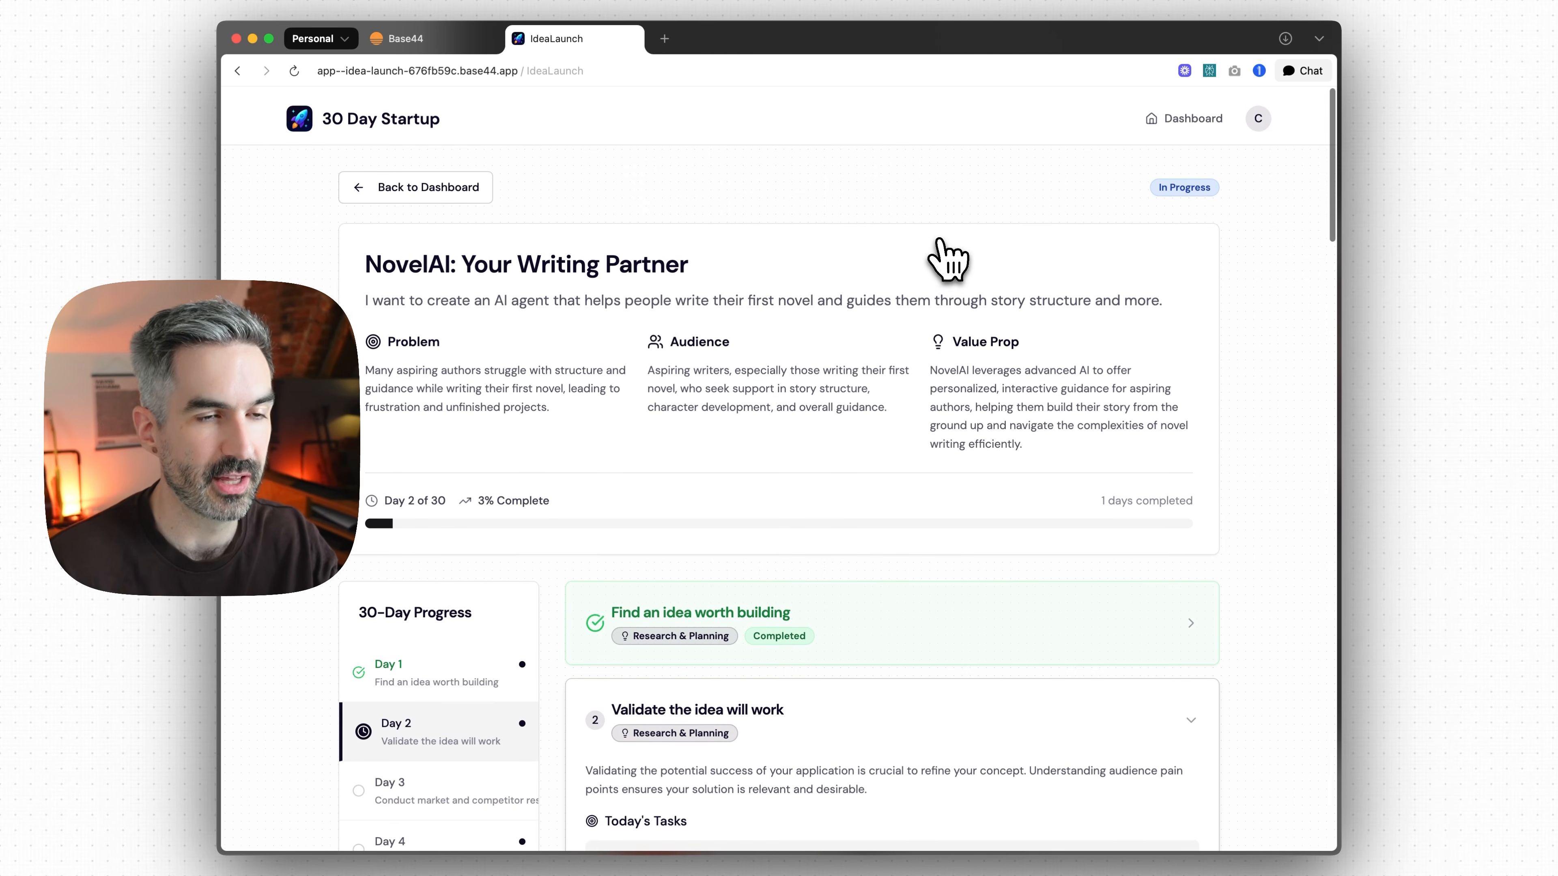
{"action": "scroll", "coordinate": [957, 261], "scroll_direction": "down", "scroll_amount": 3}
{"action": "scroll", "coordinate": [956, 261], "scroll_direction": "up", "scroll_amount": 3}
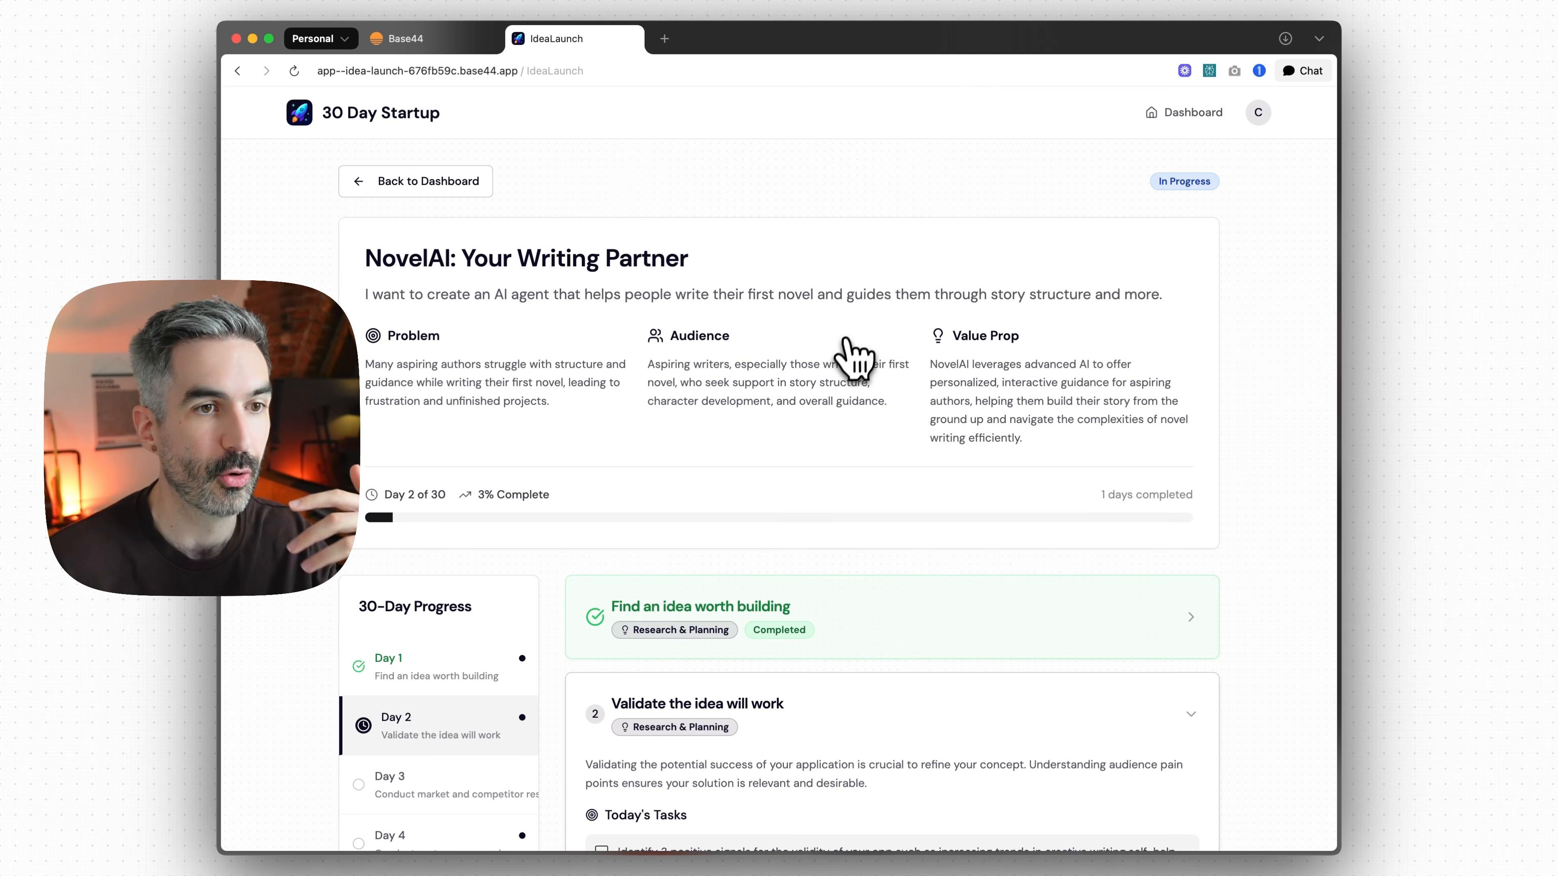
{"action": "scroll", "coordinate": [841, 362], "scroll_direction": "up", "scroll_amount": 2}
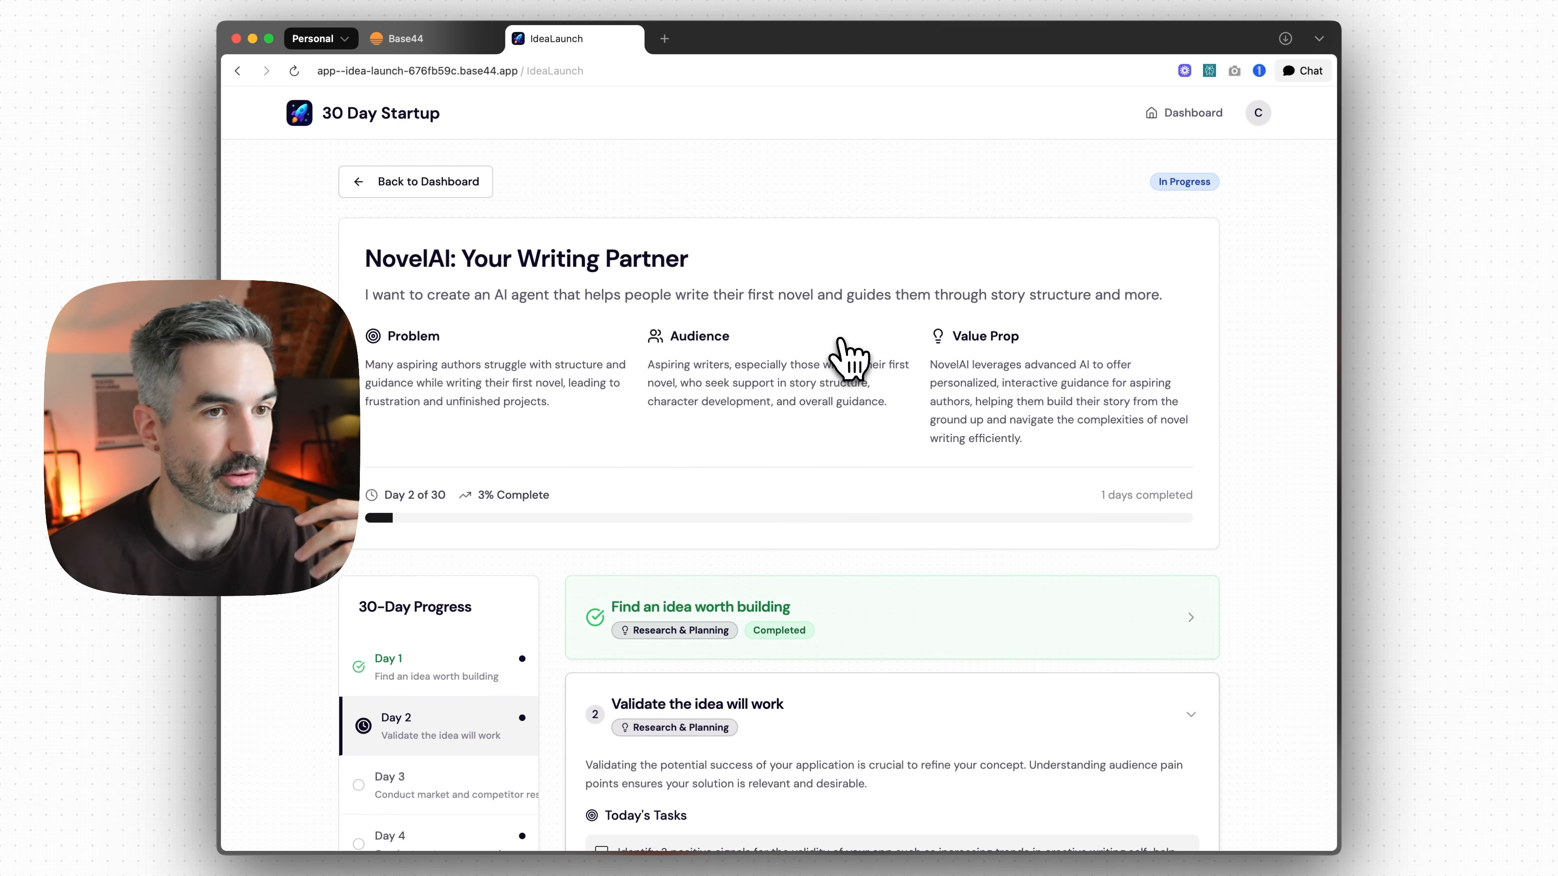